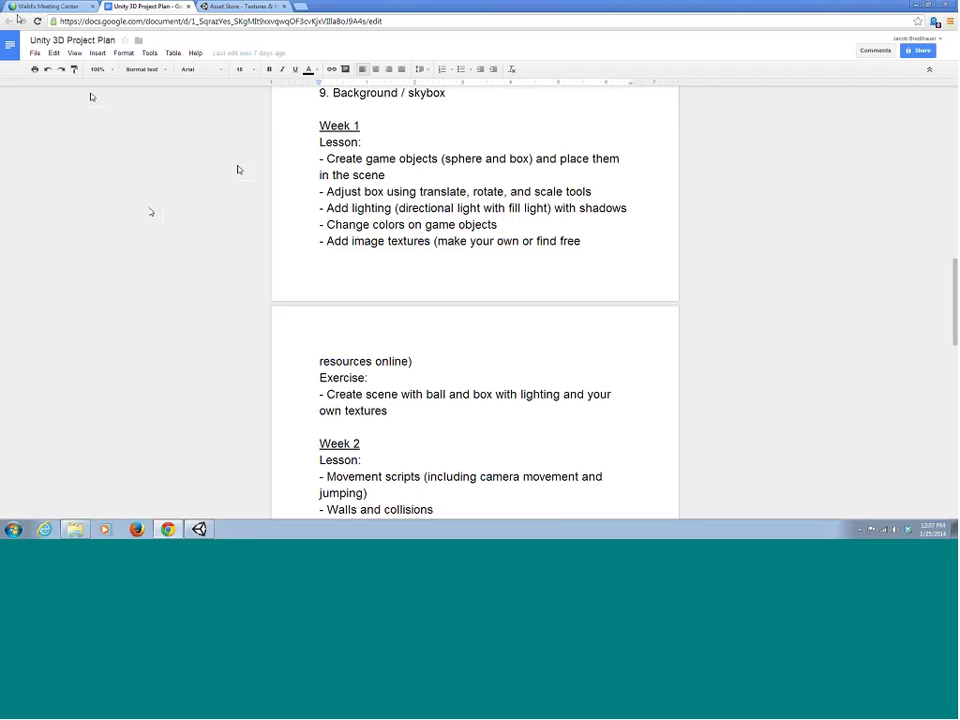
Switch to Unity and select the red Player sphere in the scene.
{"action": "left_click", "coordinate": [199, 529]}
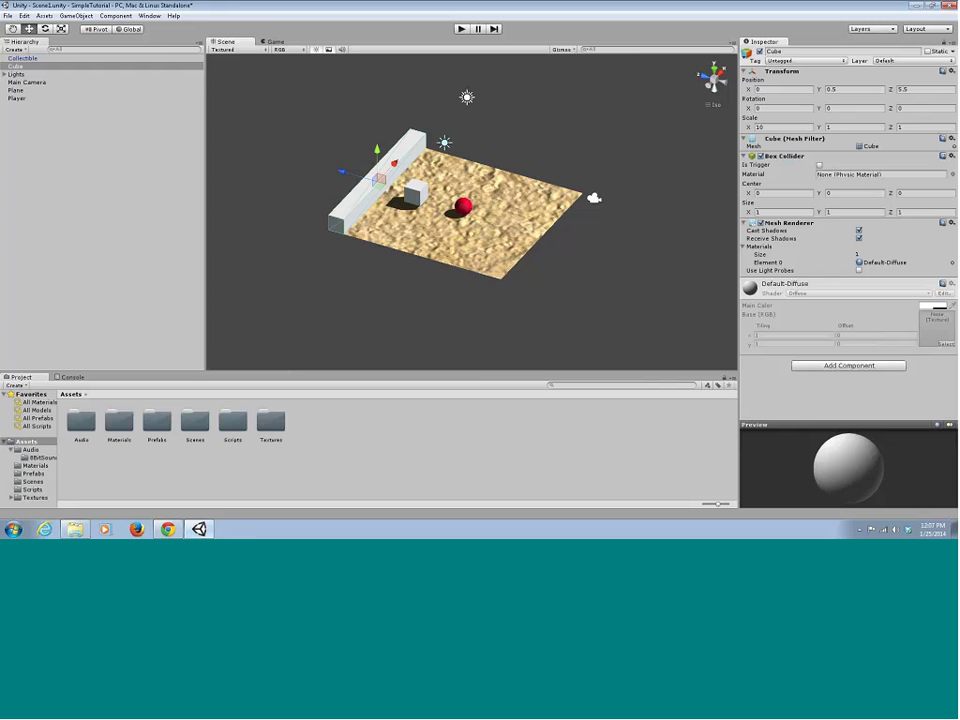
{"action": "left_click_drag", "start_coordinate": [344, 263], "coordinate": [434, 211], "text": "alt"}
{"action": "left_click", "coordinate": [456, 204]}
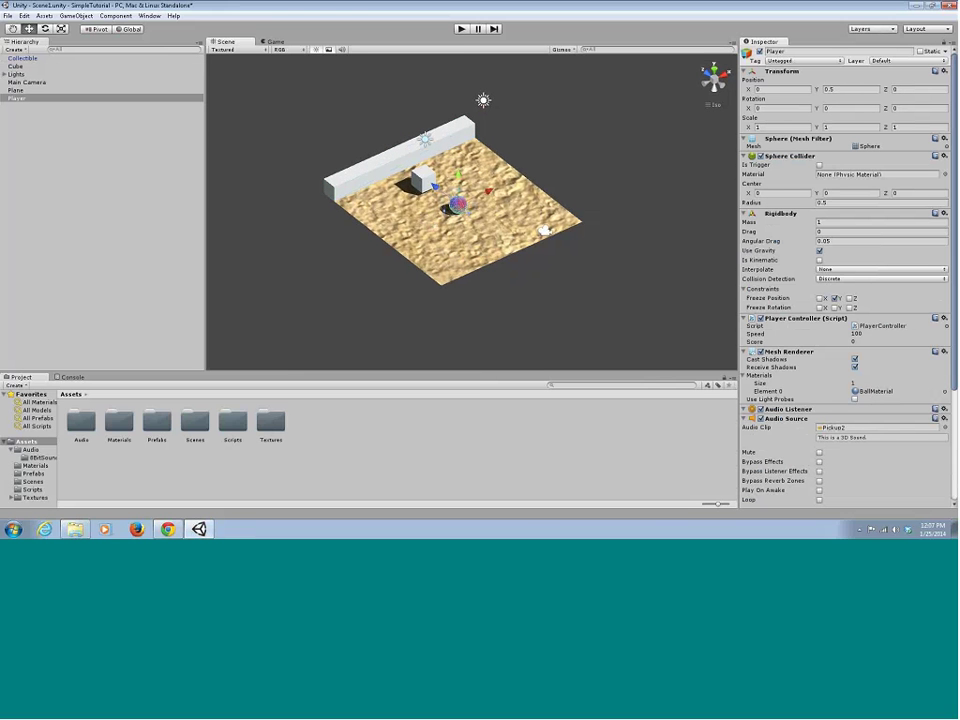
Play-test the scene by rolling the ball against the back wall and into the collectible cube.
{"action": "left_click", "coordinate": [461, 29]}
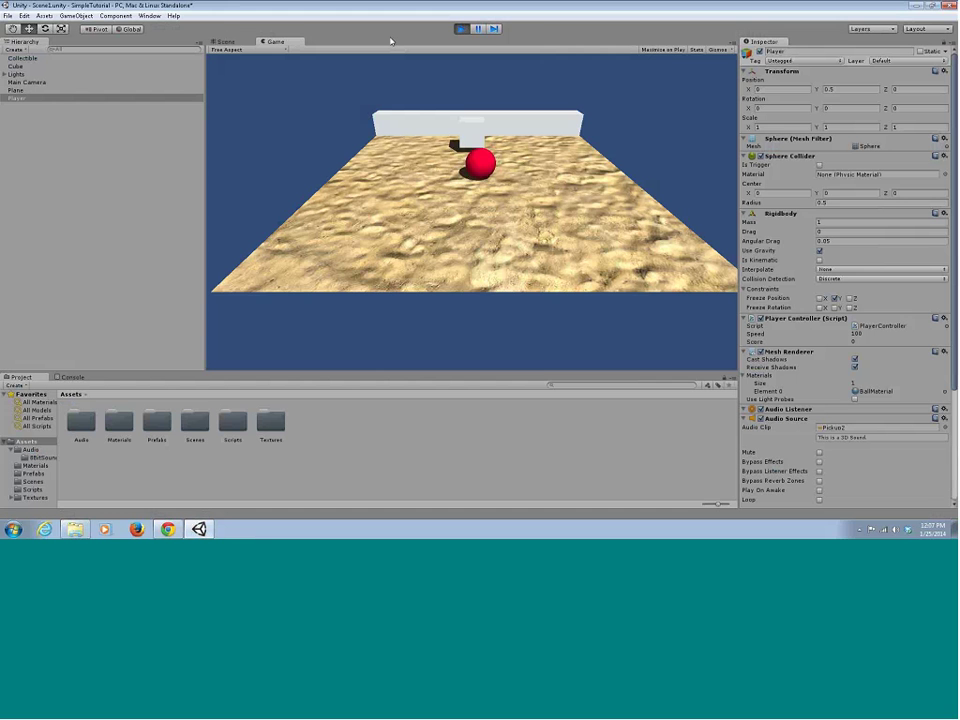
{"action": "key", "text": "Left"}
{"action": "key", "text": "Down"}
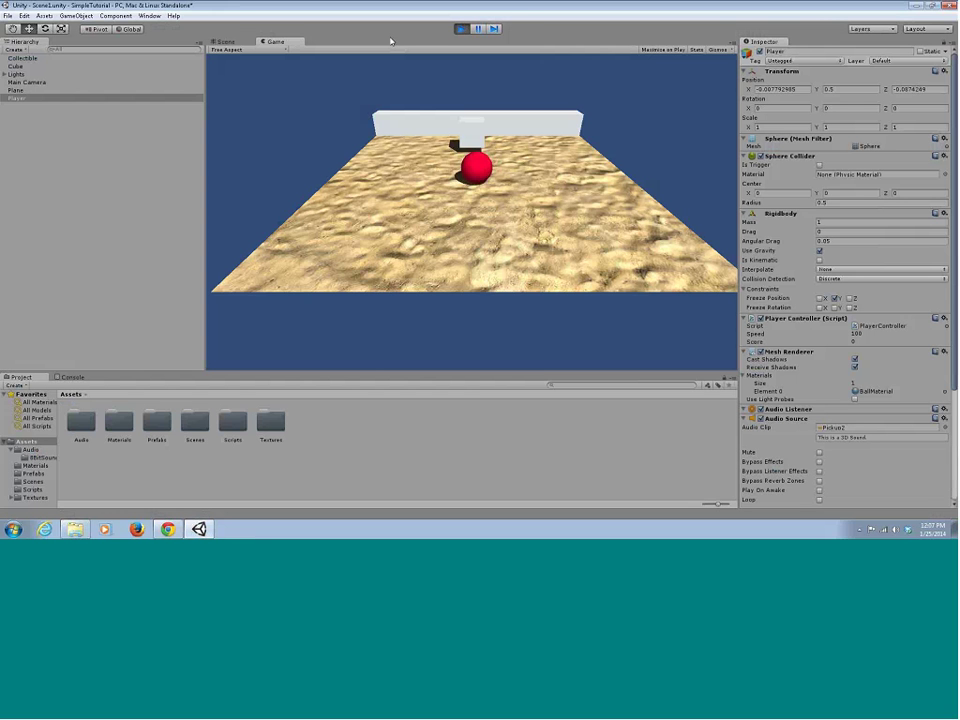
{"action": "key", "text": "Right"}
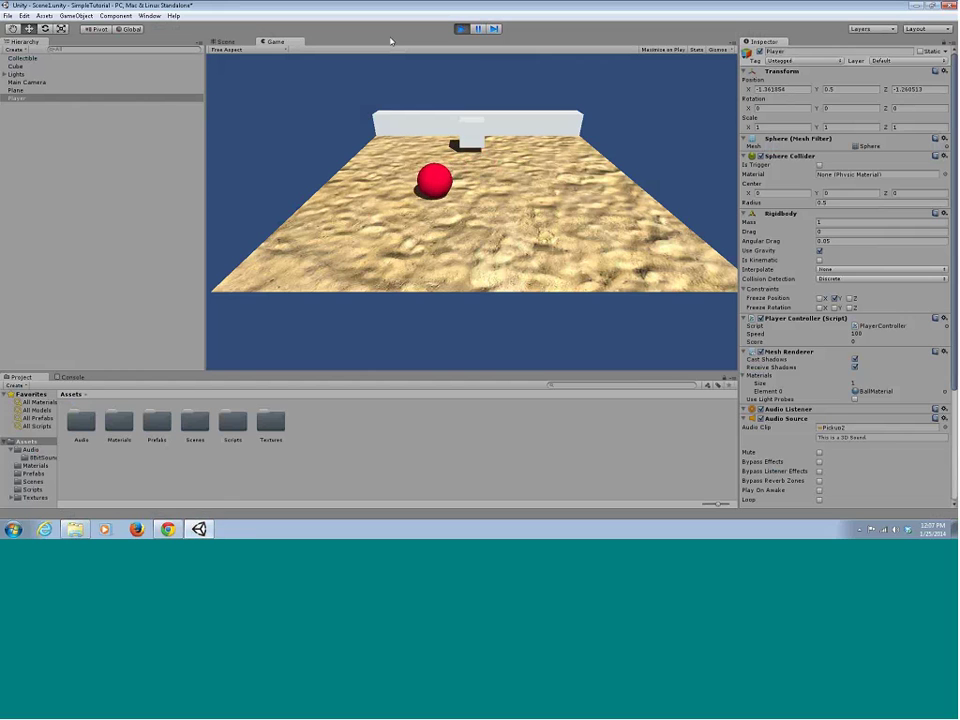
{"action": "key", "text": "Up"}
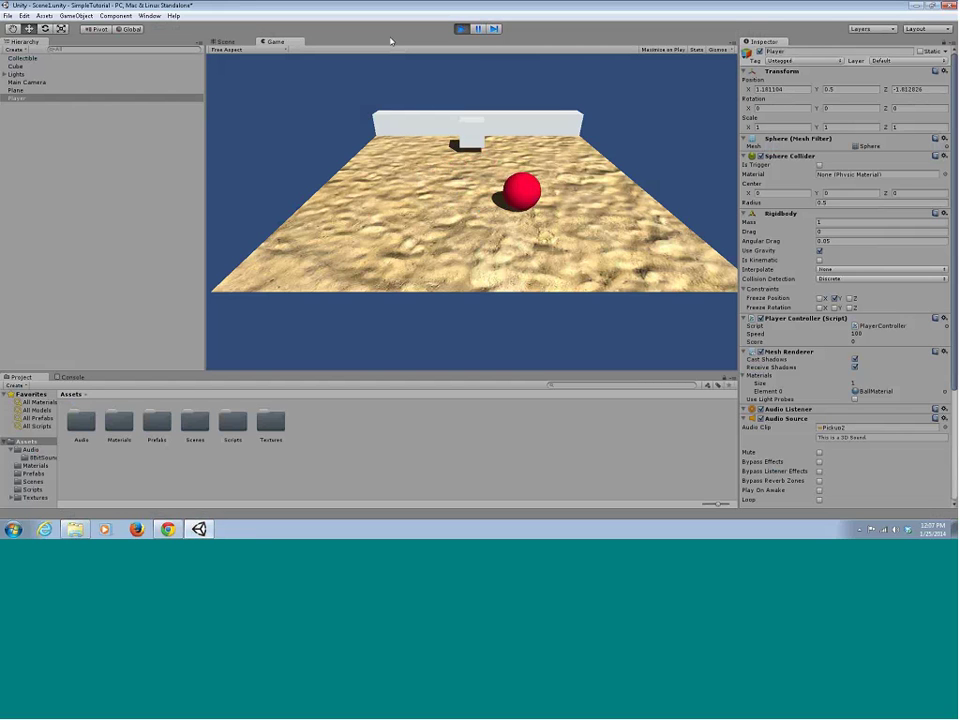
{"action": "key", "text": "Up"}
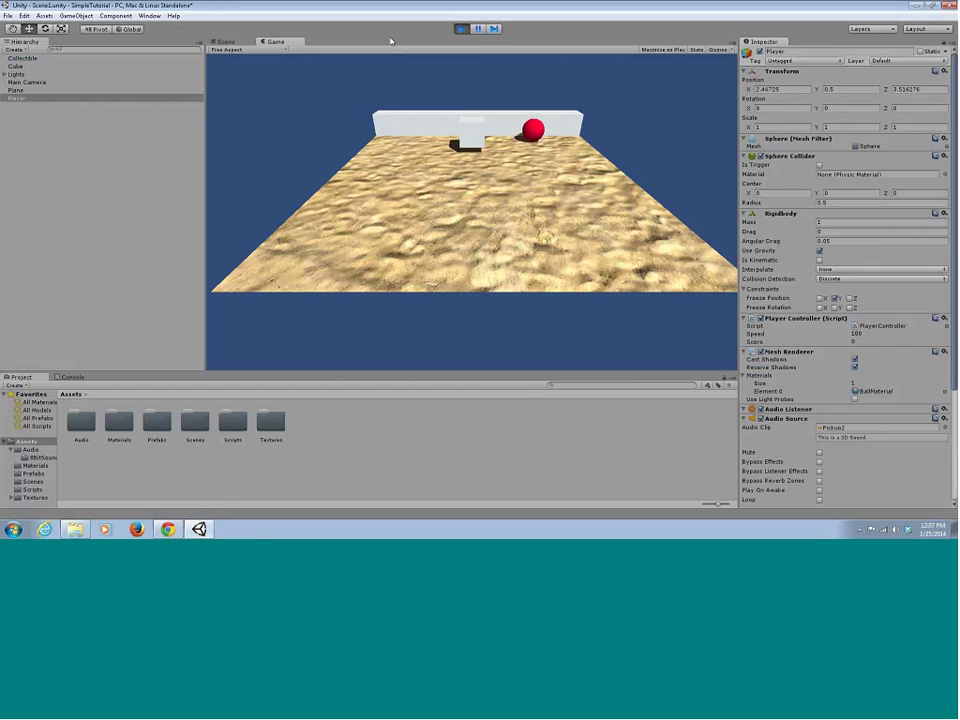
{"action": "key", "text": "Down"}
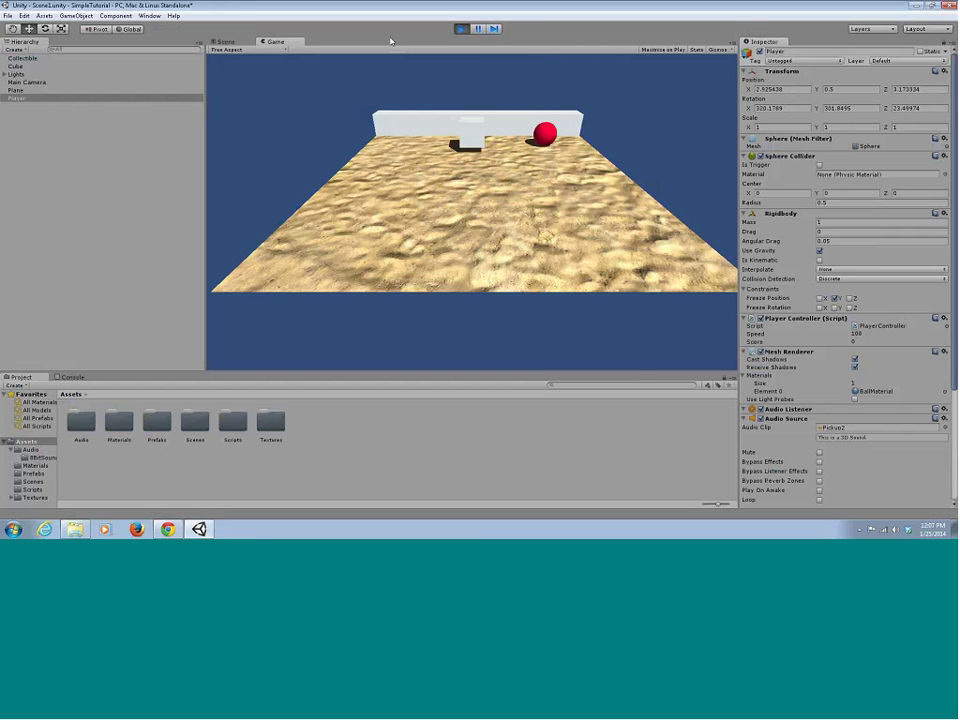
{"action": "key", "text": "Left"}
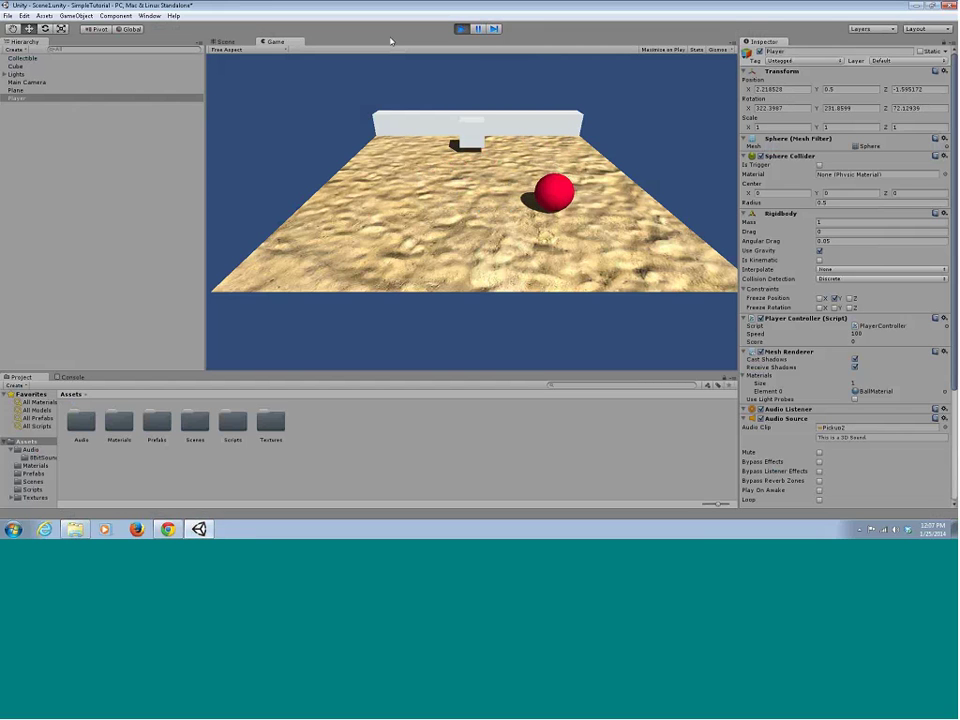
{"action": "key", "text": "Up"}
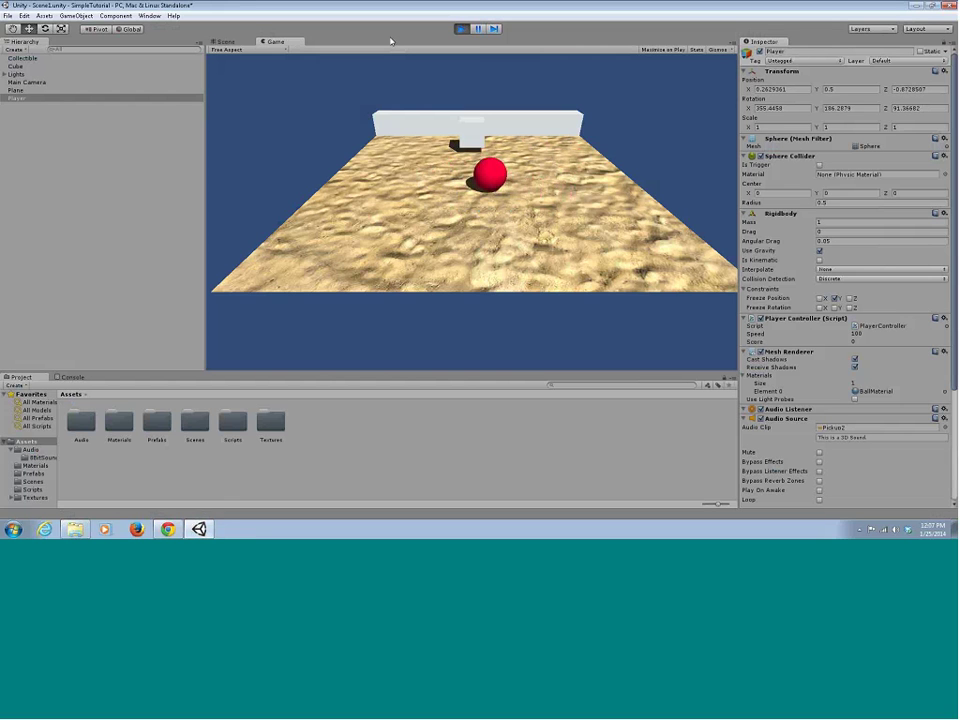
{"action": "key", "text": "Left"}
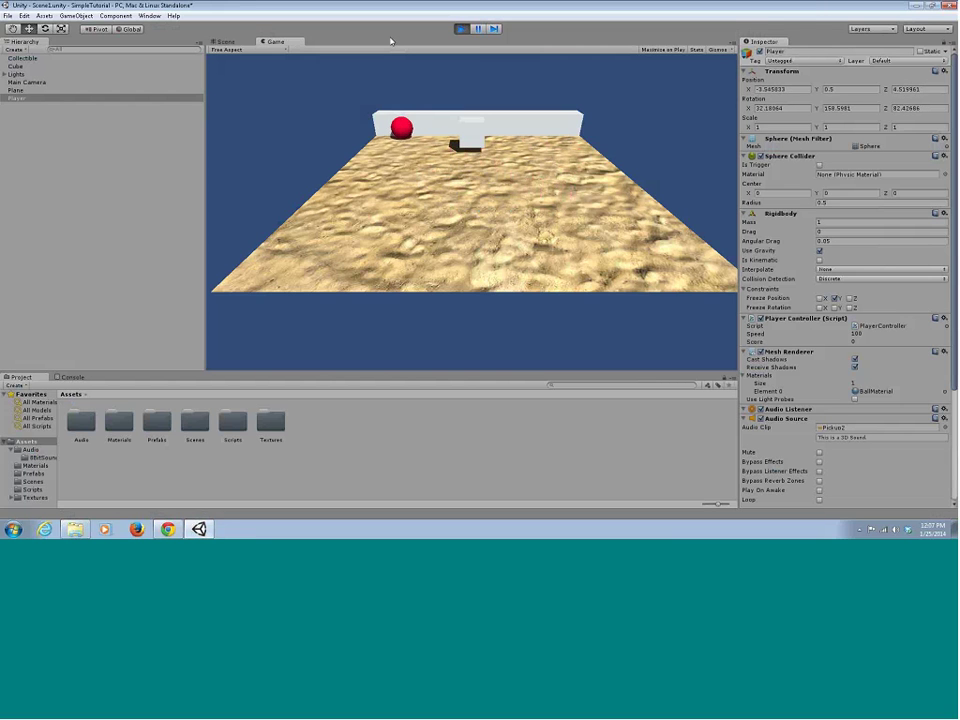
{"action": "key", "text": "Right"}
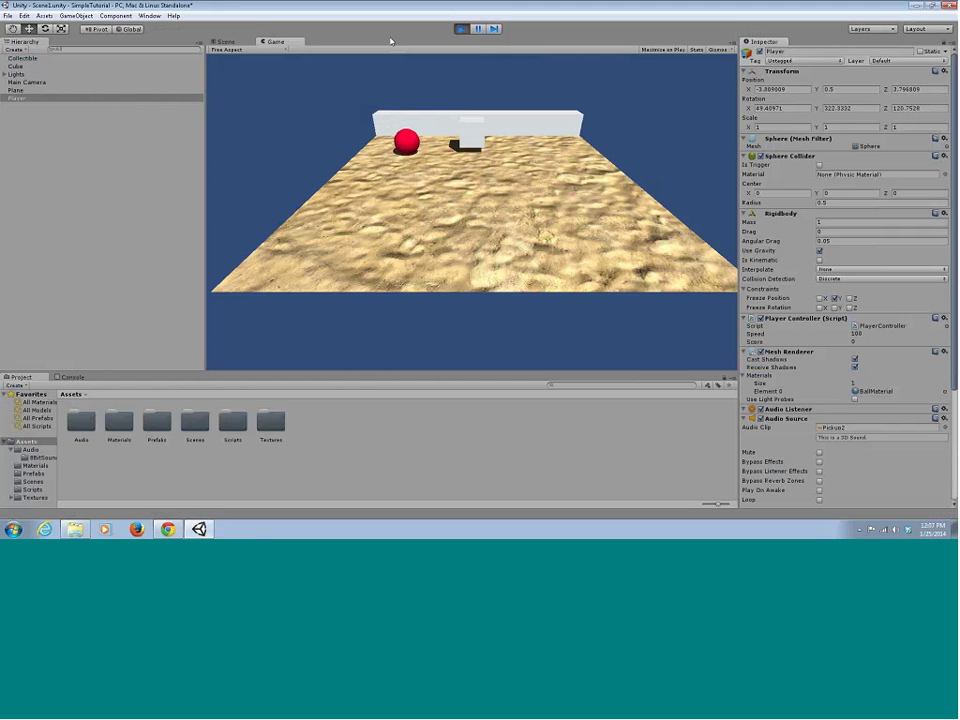
{"action": "key", "text": "Right"}
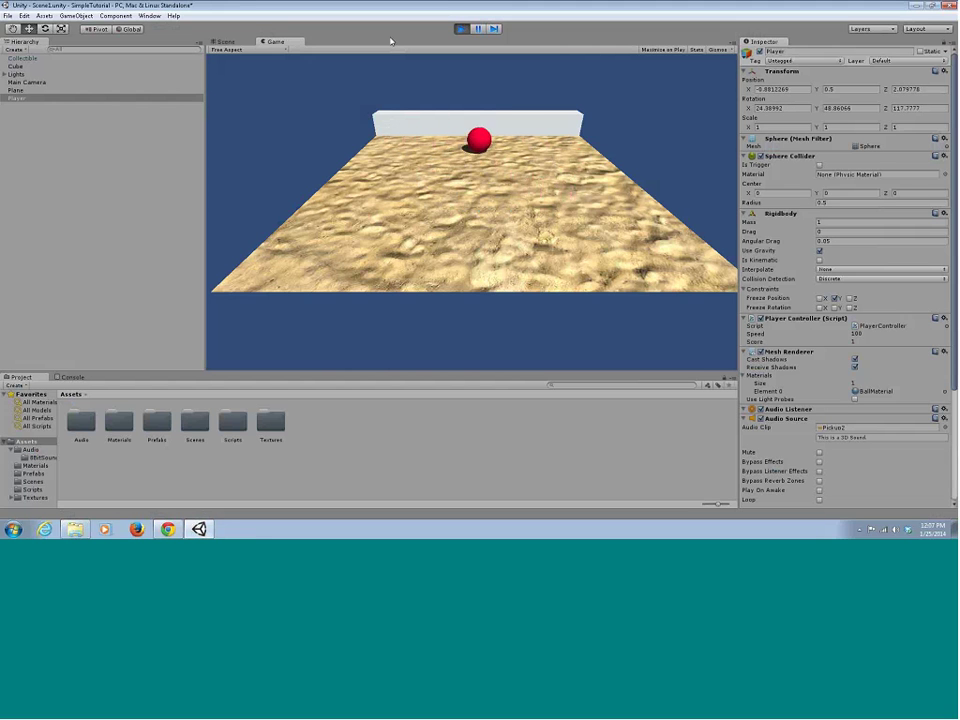
Roll the ball around the sand plane in all directions and stop the play test.
{"action": "key", "text": "Down"}
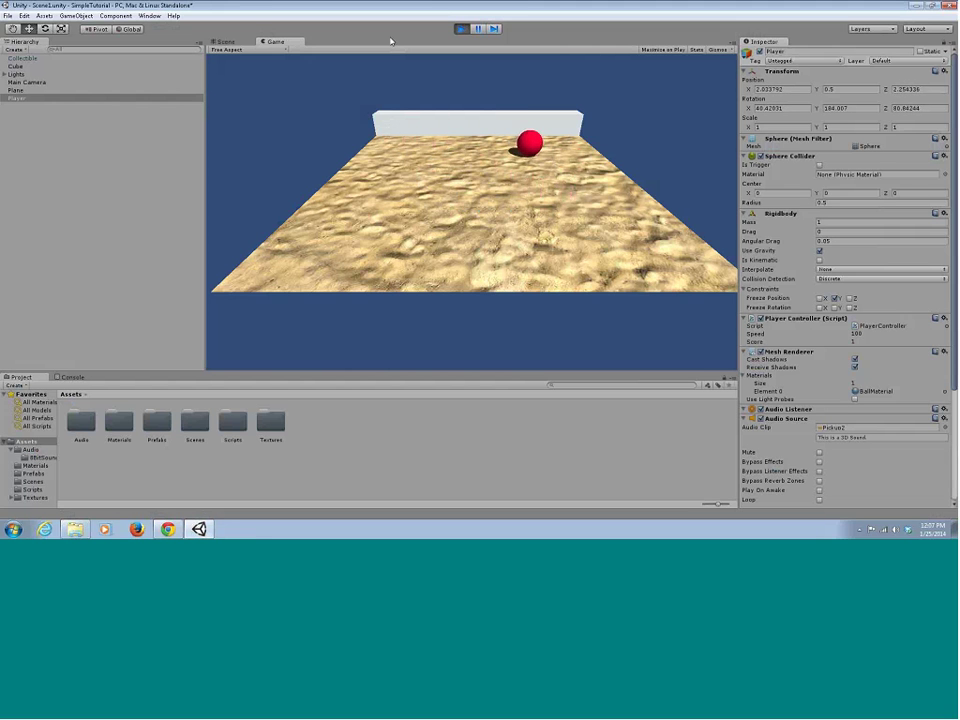
{"action": "key", "text": "Left"}
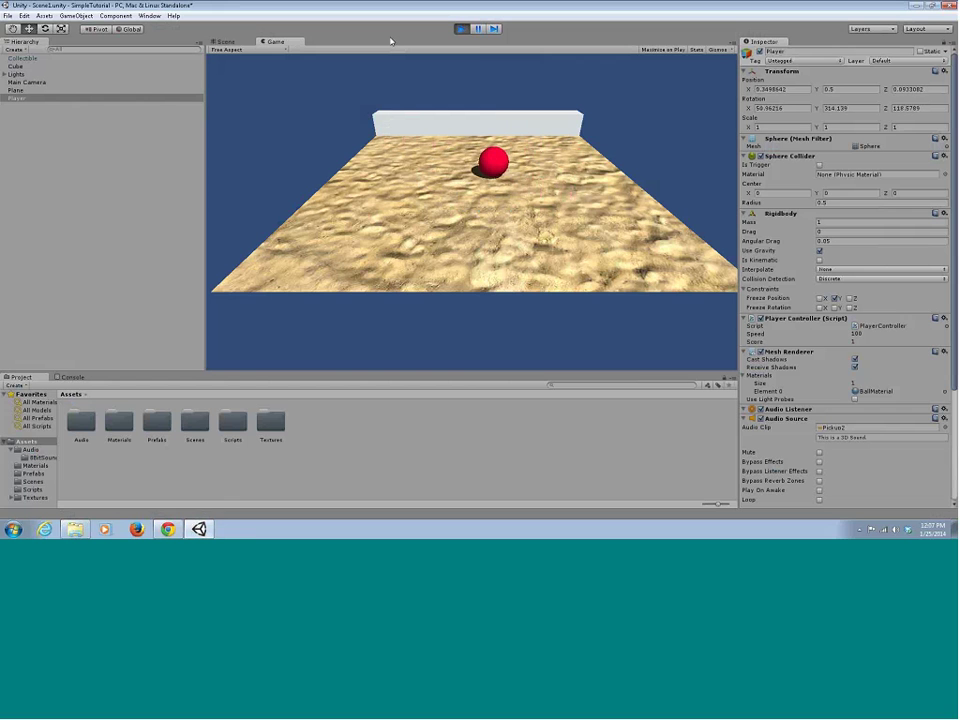
{"action": "key", "text": "Right"}
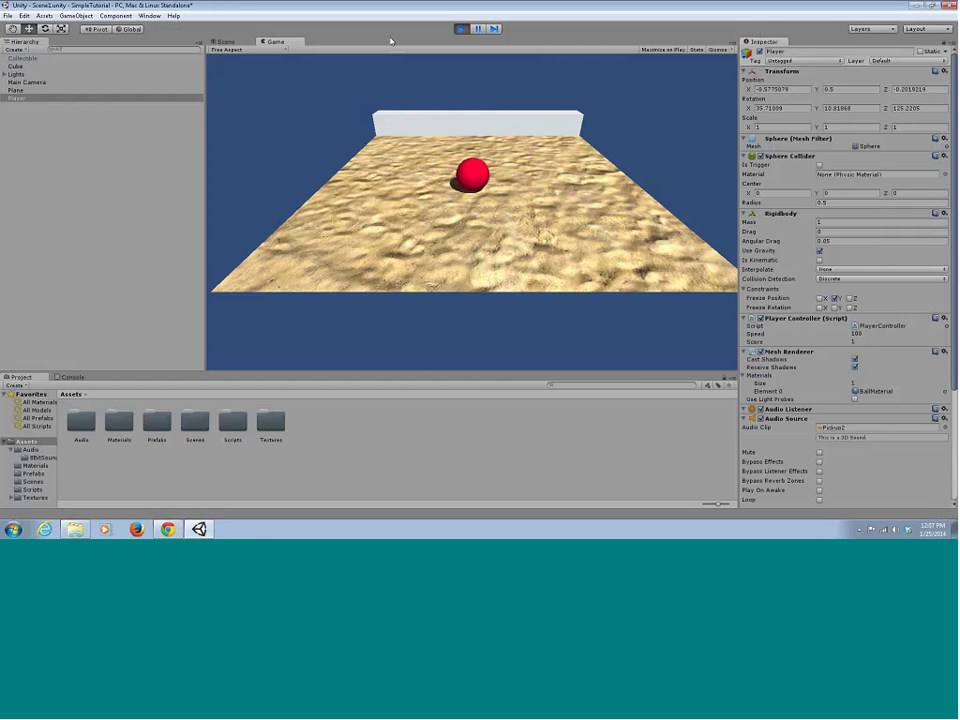
{"action": "key", "text": "Up"}
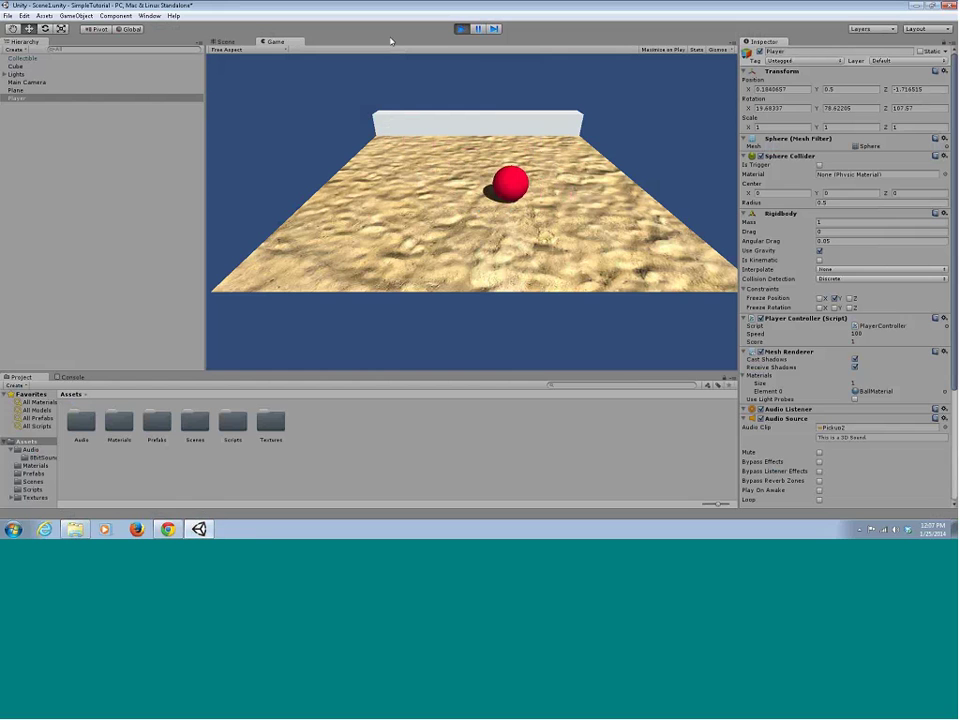
{"action": "key", "text": "Left"}
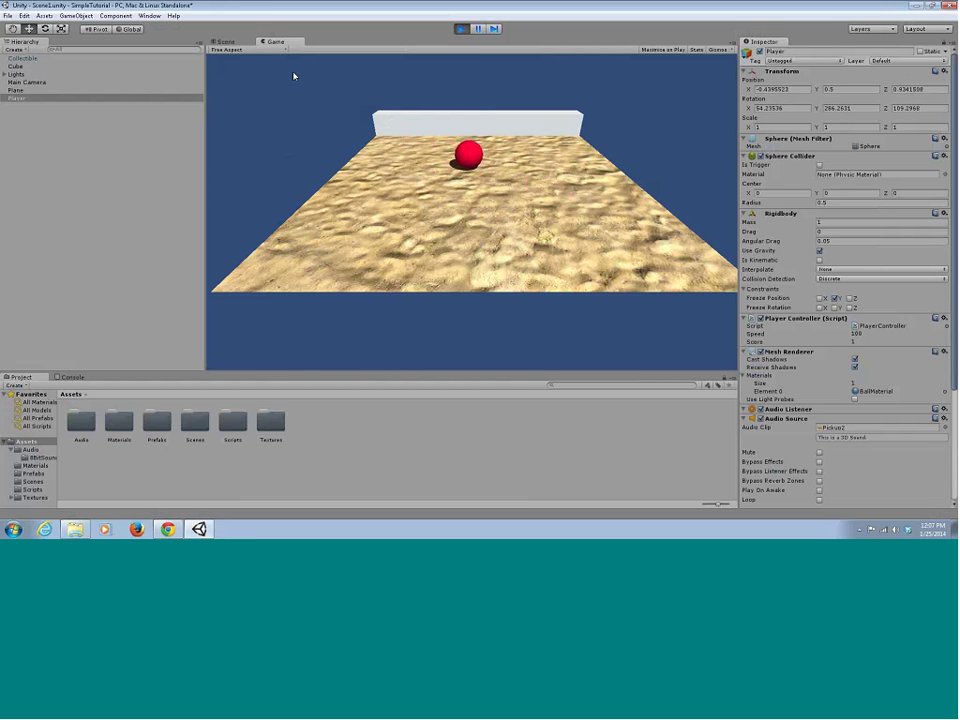
{"action": "key", "text": "Up"}
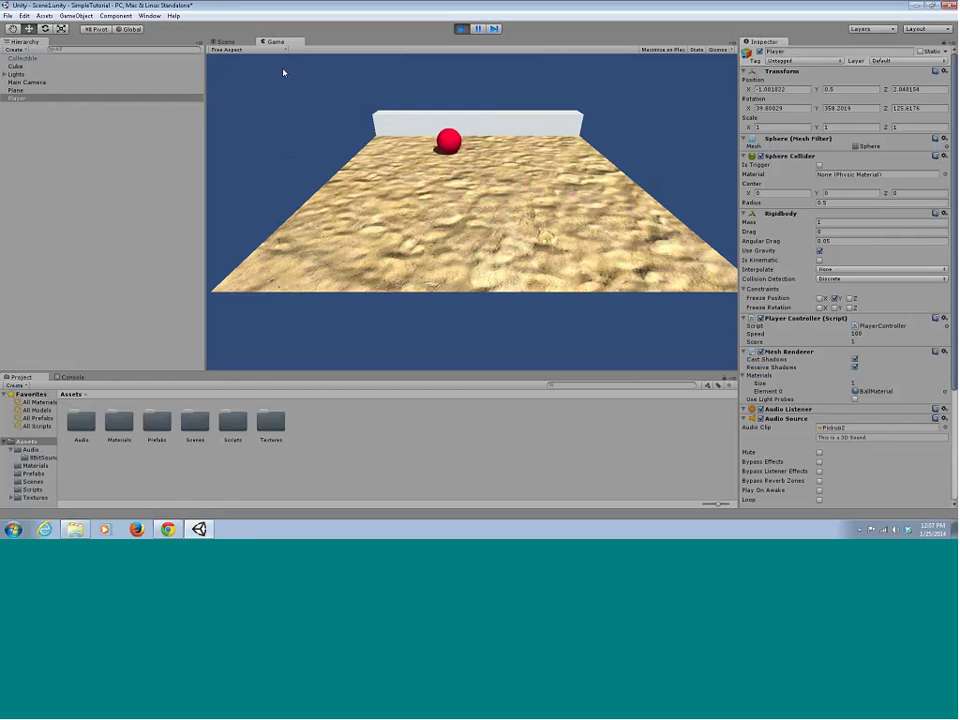
{"action": "key", "text": "Down"}
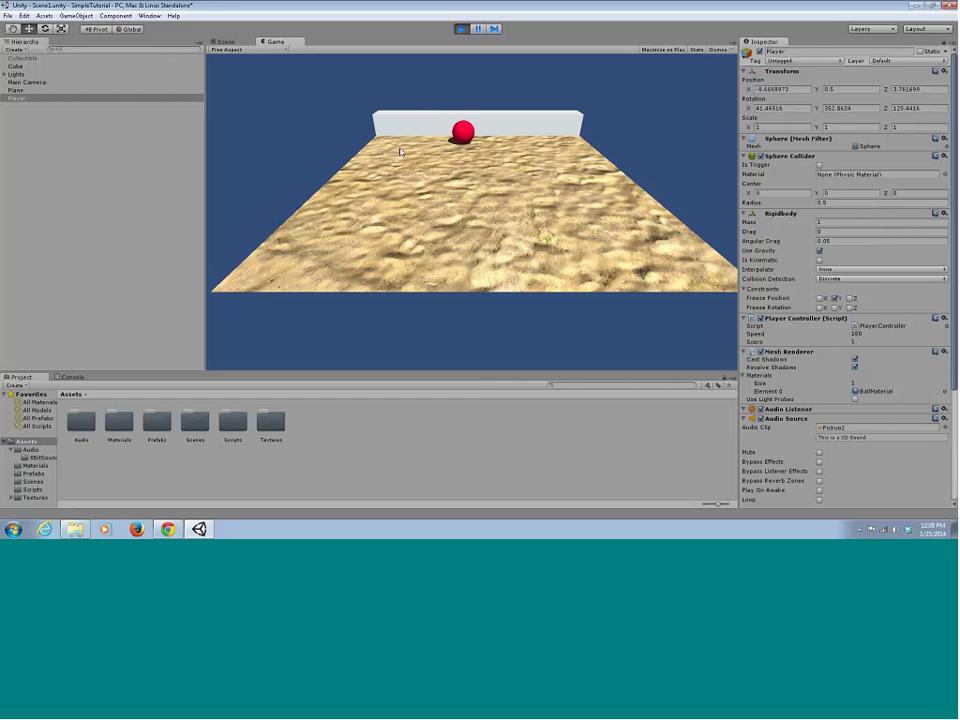
{"action": "key", "text": "Down"}
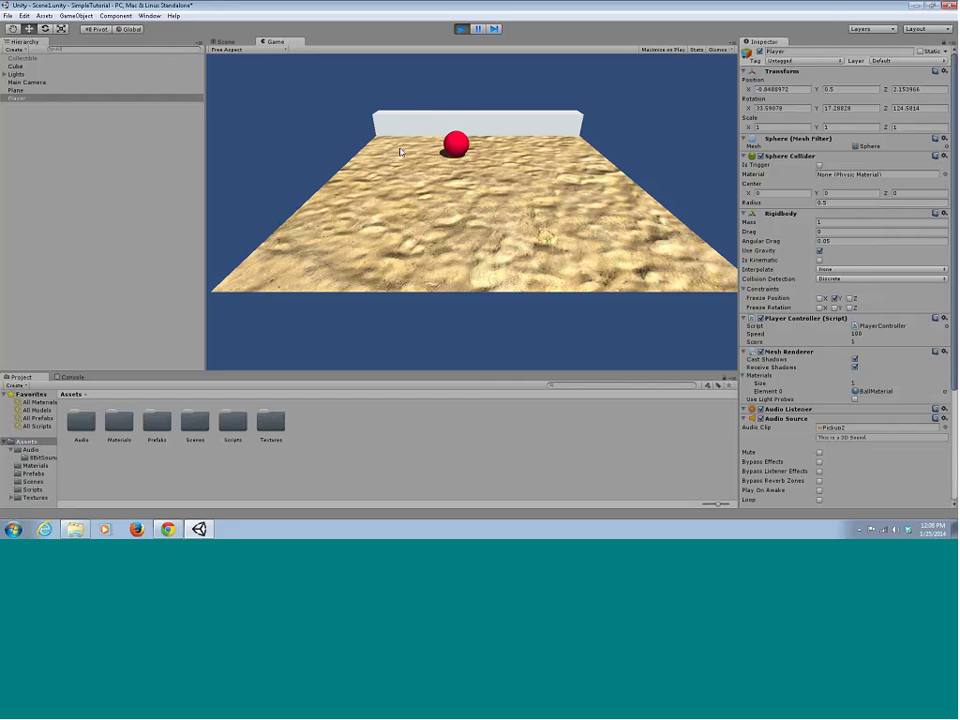
{"action": "key", "text": "Right"}
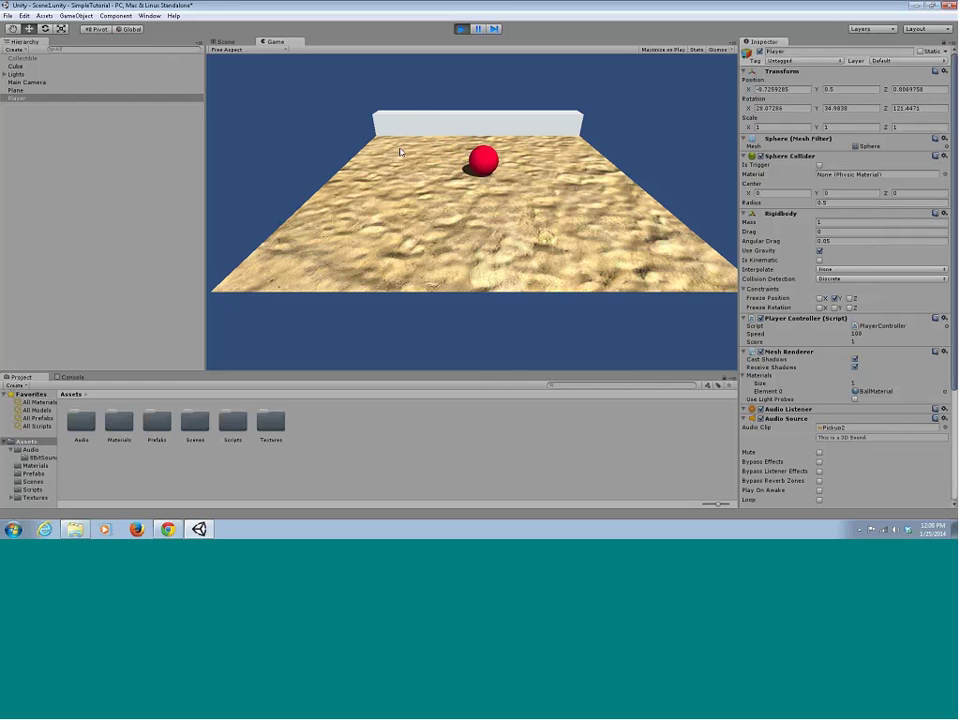
{"action": "key", "text": "Left"}
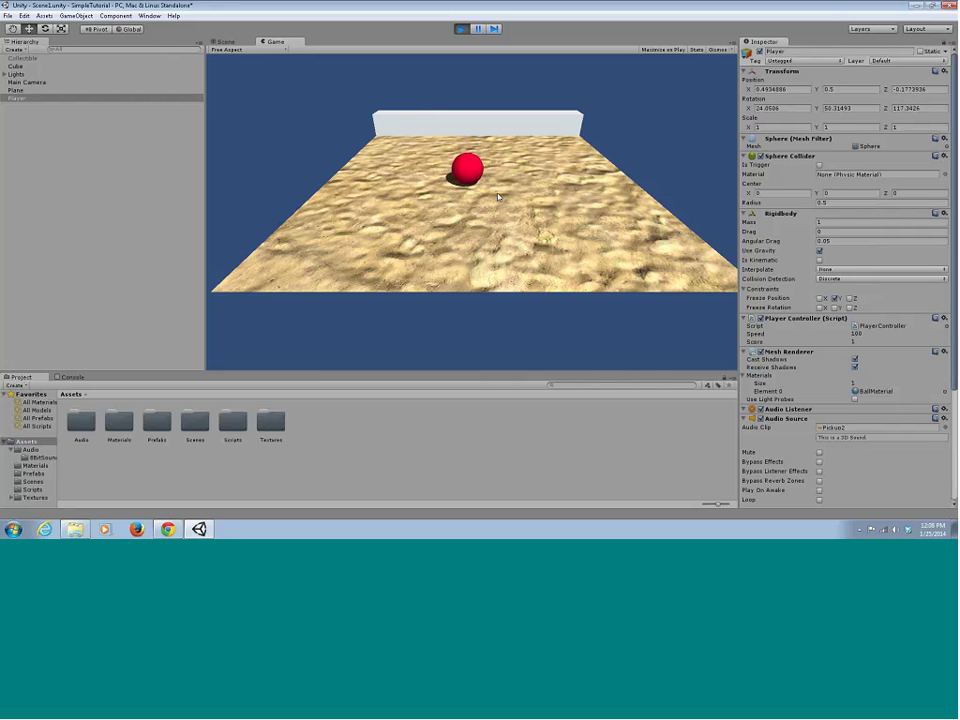
{"action": "key", "text": "ctrl+p"}
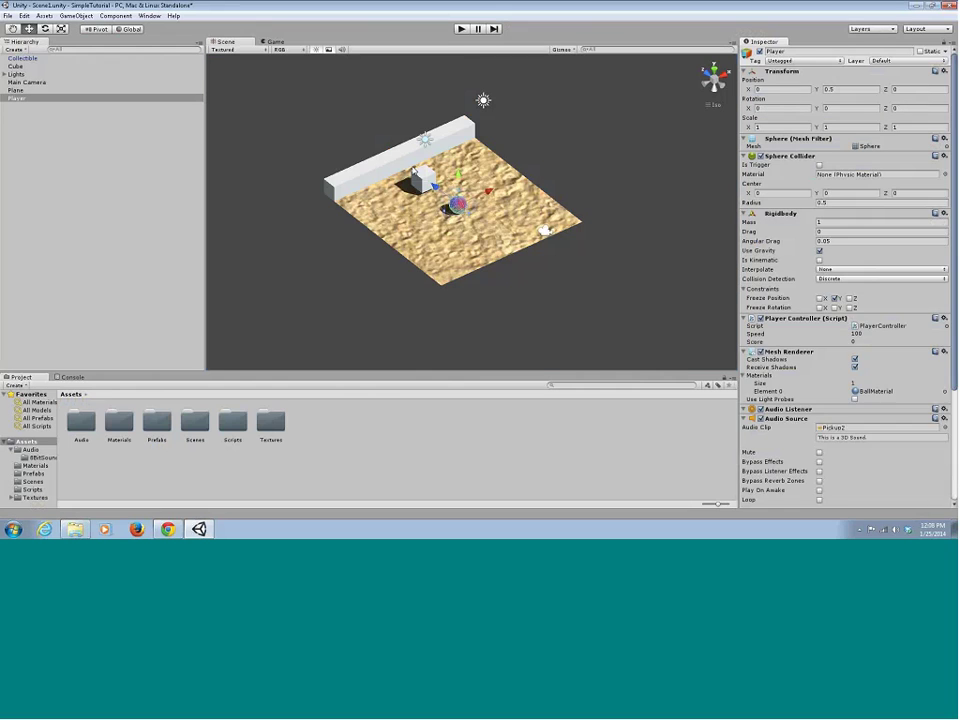
Select the sand plane and examine the layout of the floor, wall, cube and ball from several angles.
{"action": "left_click", "coordinate": [401, 212]}
{"action": "left_click_drag", "start_coordinate": [401, 212], "coordinate": [410, 187], "text": "alt"}
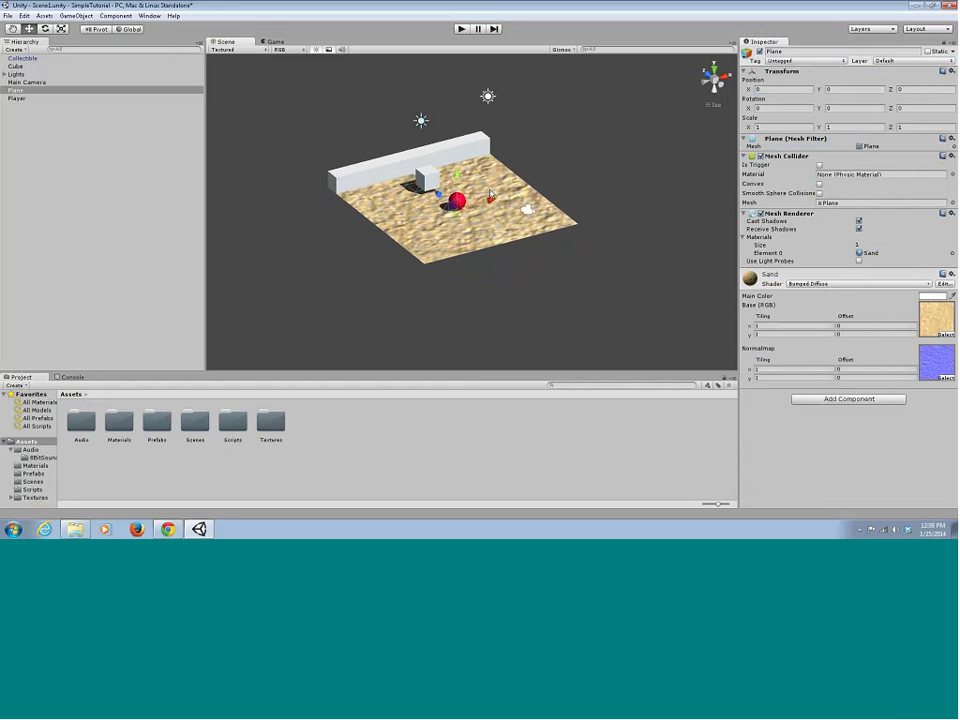
{"action": "left_click_drag", "start_coordinate": [491, 195], "coordinate": [430, 240], "text": "alt"}
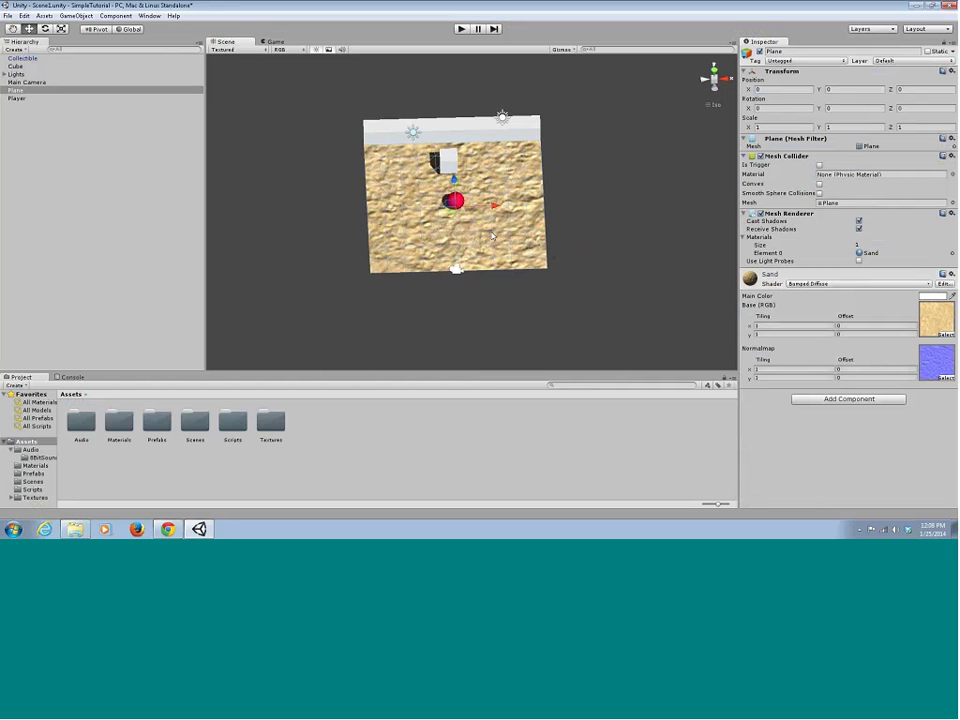
{"action": "left_click_drag", "start_coordinate": [461, 185], "coordinate": [542, 148], "text": "alt"}
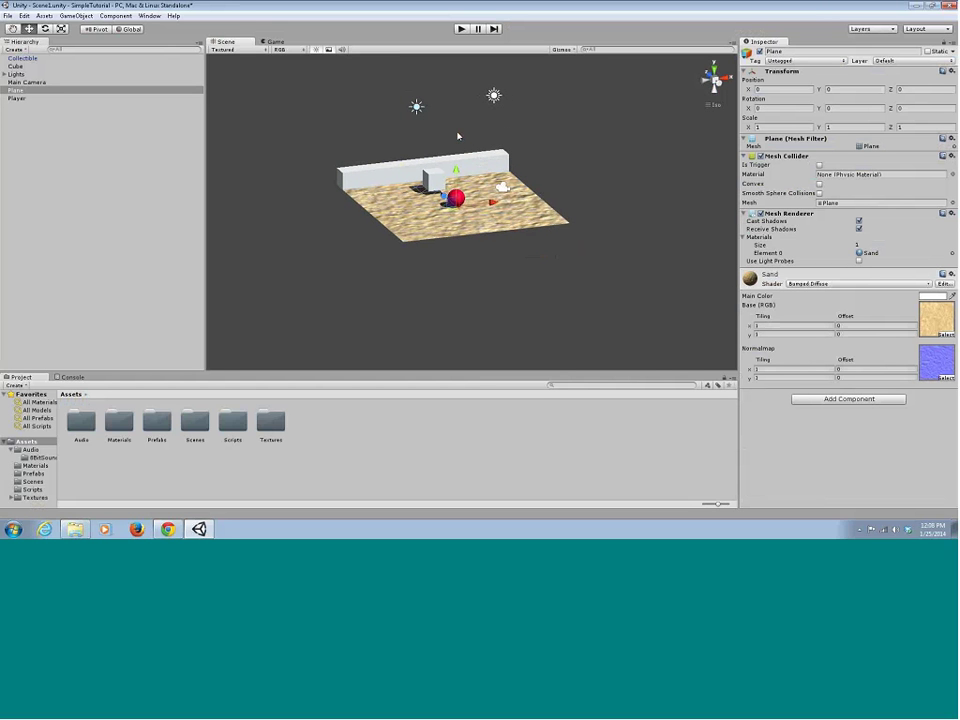
{"action": "left_click_drag", "start_coordinate": [452, 171], "coordinate": [435, 232], "text": "alt"}
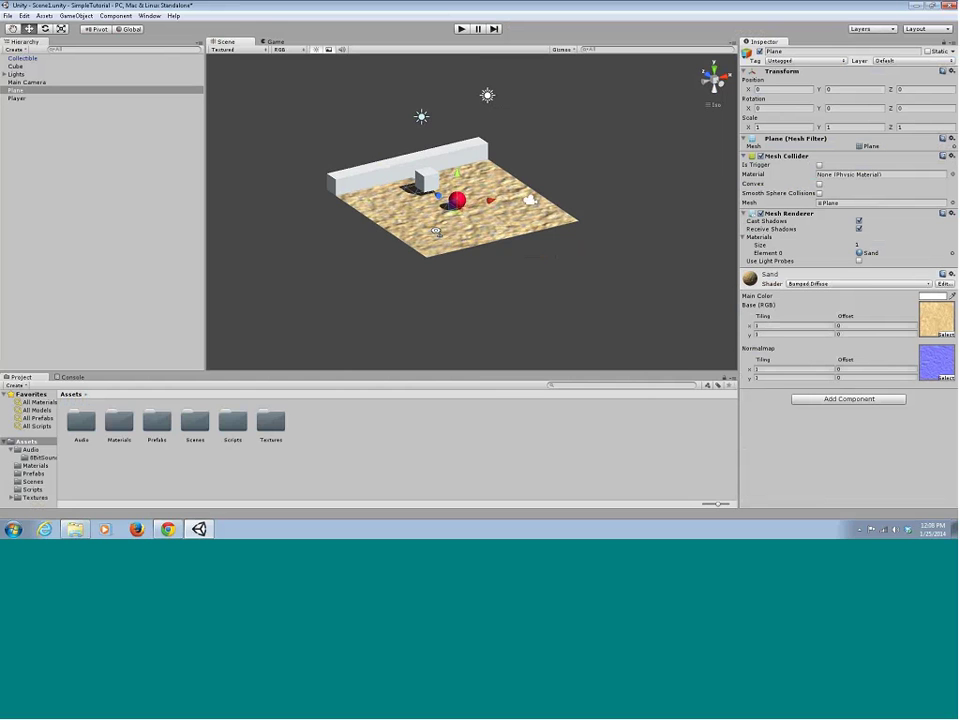
{"action": "left_click_drag", "start_coordinate": [435, 232], "coordinate": [468, 254], "text": "alt"}
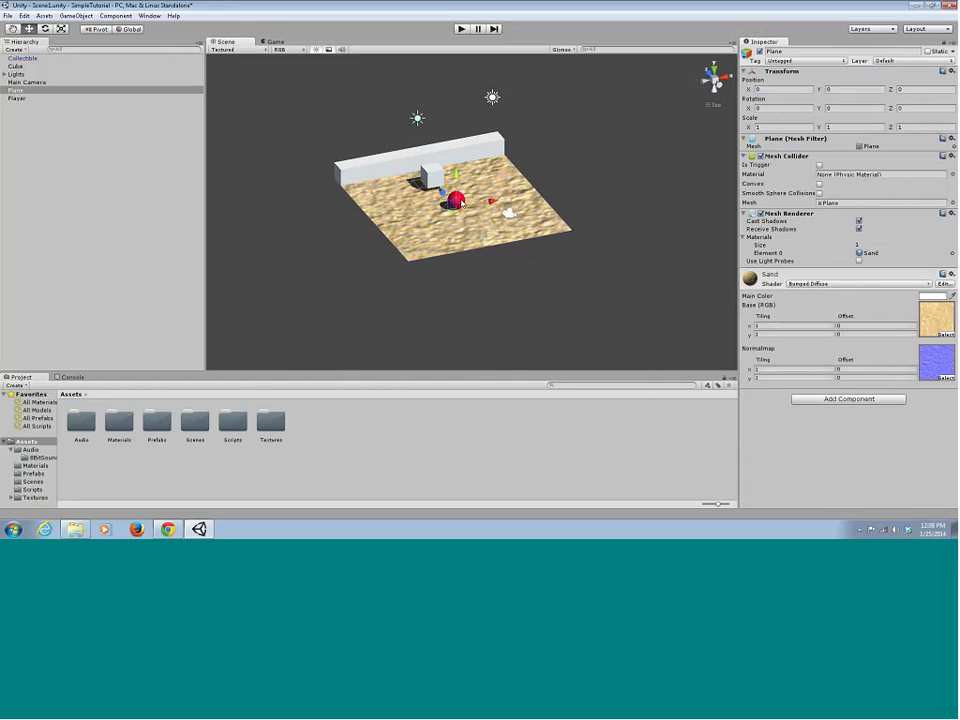
{"action": "left_click_drag", "start_coordinate": [438, 225], "coordinate": [456, 199], "text": "alt"}
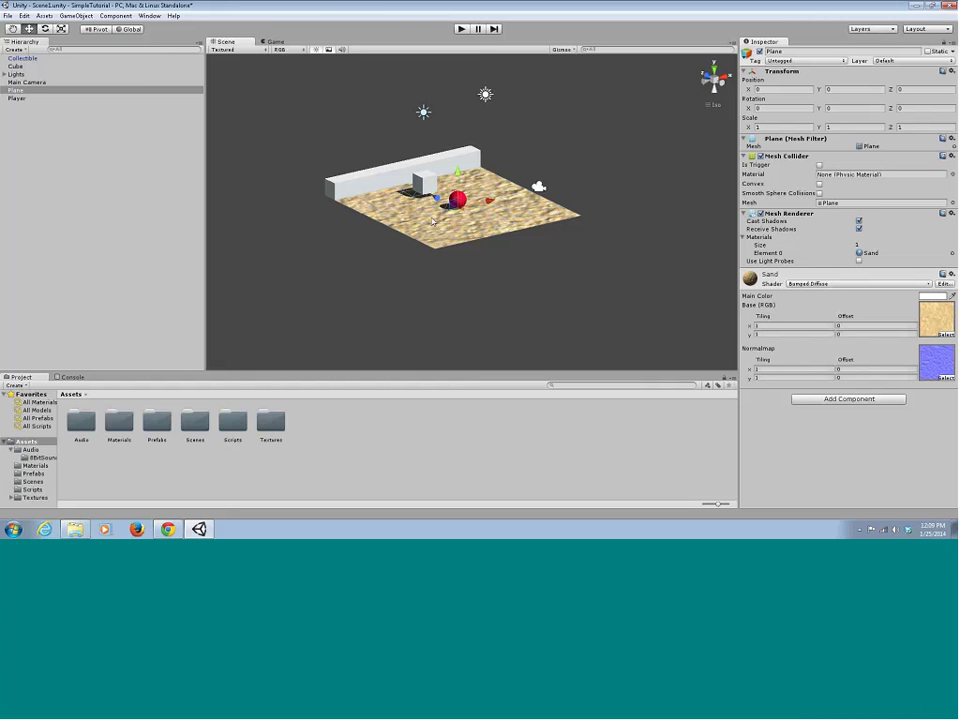
{"action": "mouse_move", "coordinate": [432, 221]}
{"action": "left_mouse_down", "text": "alt"}
{"action": "mouse_move", "coordinate": [450, 269]}
{"action": "mouse_move", "coordinate": [440, 215]}
{"action": "left_mouse_up", "text": "alt"}
Select each of the two lights above the plane in turn, and clear the selection.
{"action": "left_click", "coordinate": [420, 107]}
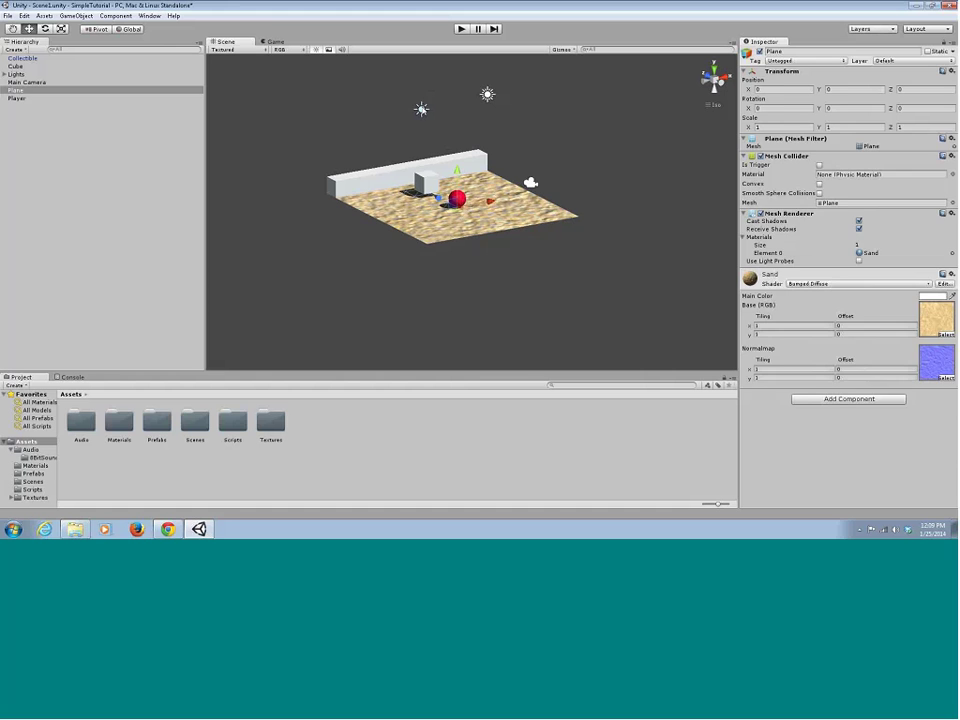
{"action": "left_click", "coordinate": [487, 94]}
{"action": "left_click", "coordinate": [341, 113]}
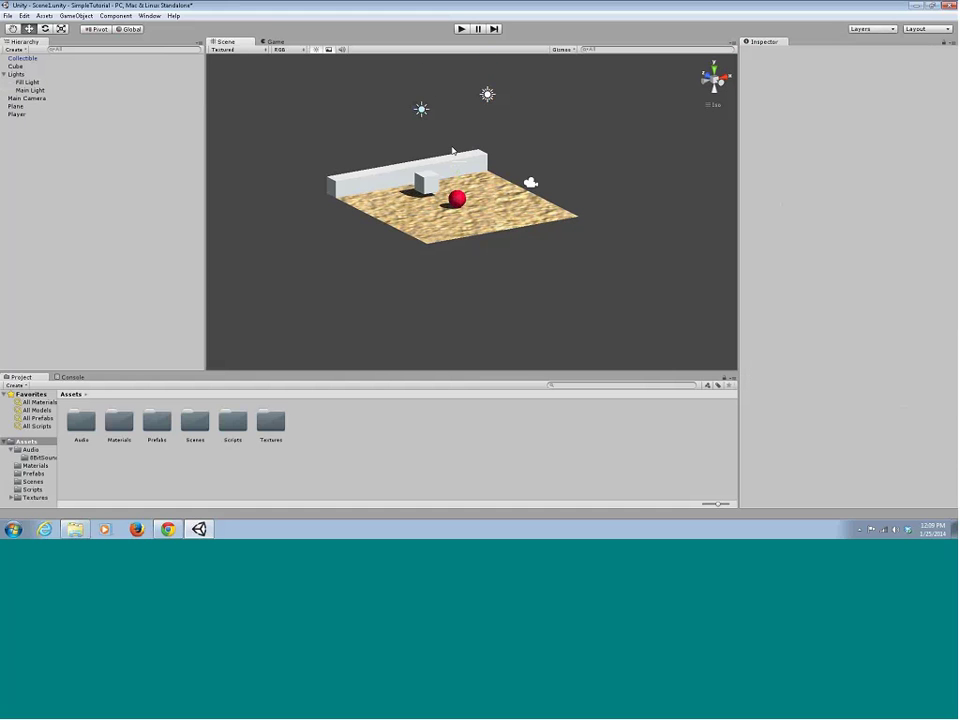
Select the Collectible cube near the back wall to review its properties.
{"action": "left_click", "coordinate": [509, 246]}
{"action": "left_click_drag", "start_coordinate": [491, 226], "coordinate": [448, 248], "text": "alt"}
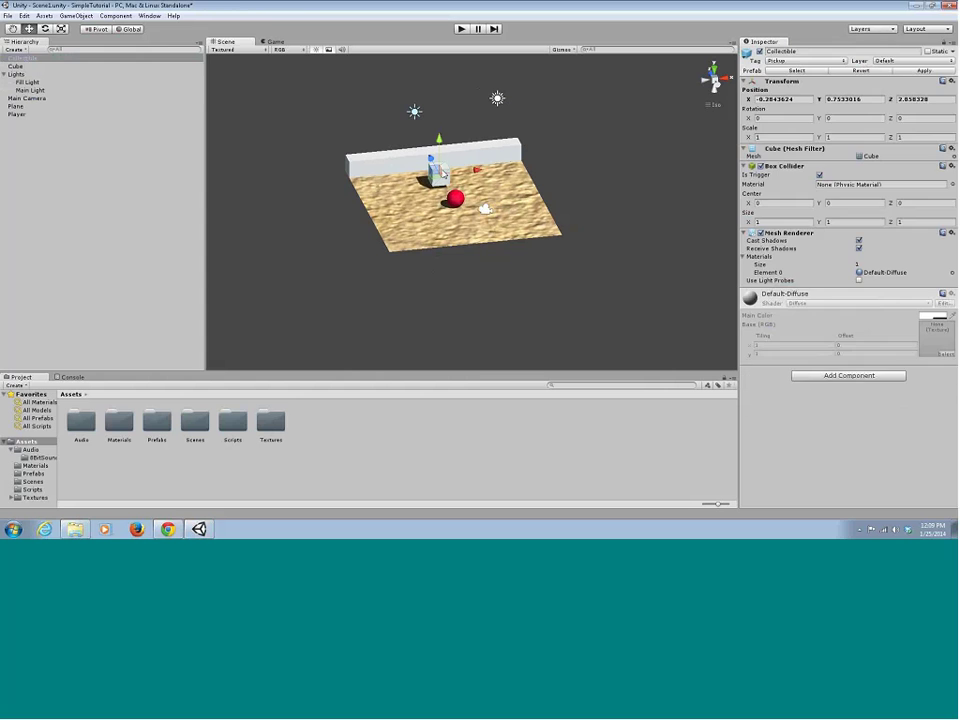
{"action": "left_click", "coordinate": [574, 163]}
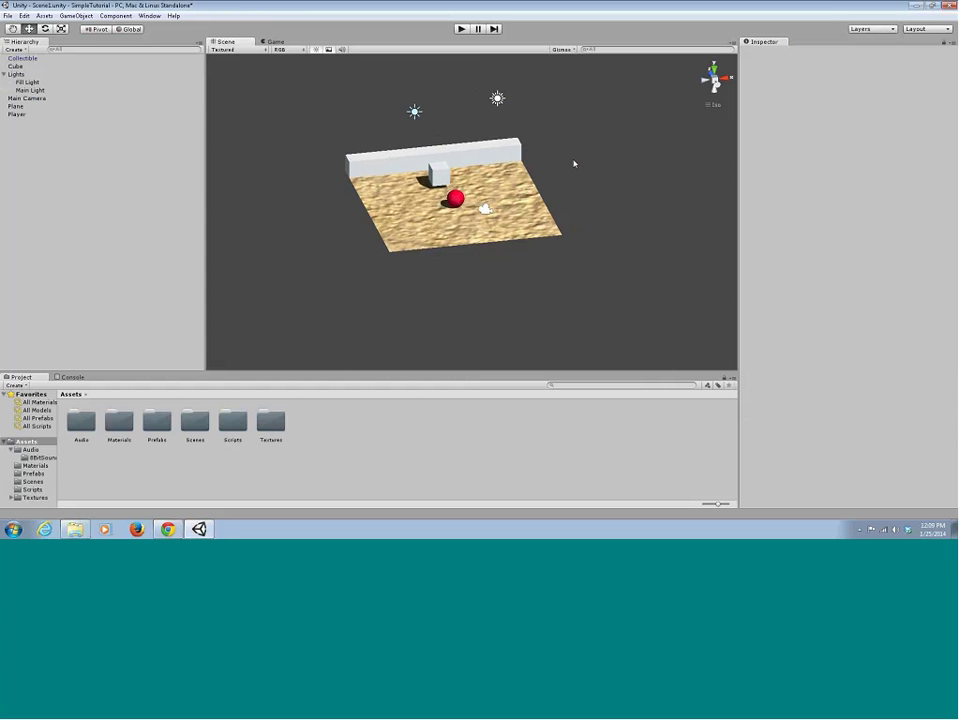
{"action": "left_click", "coordinate": [434, 180]}
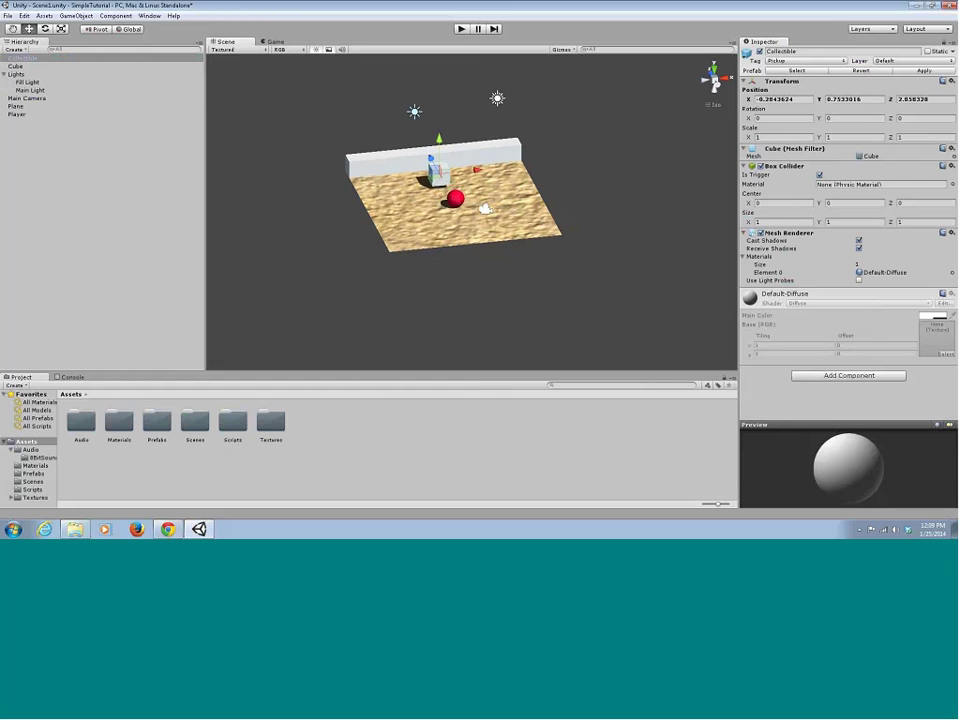
Play-test the scene again, rolling the ball into the collectible cube, and stop the test.
{"action": "left_click", "coordinate": [461, 29]}
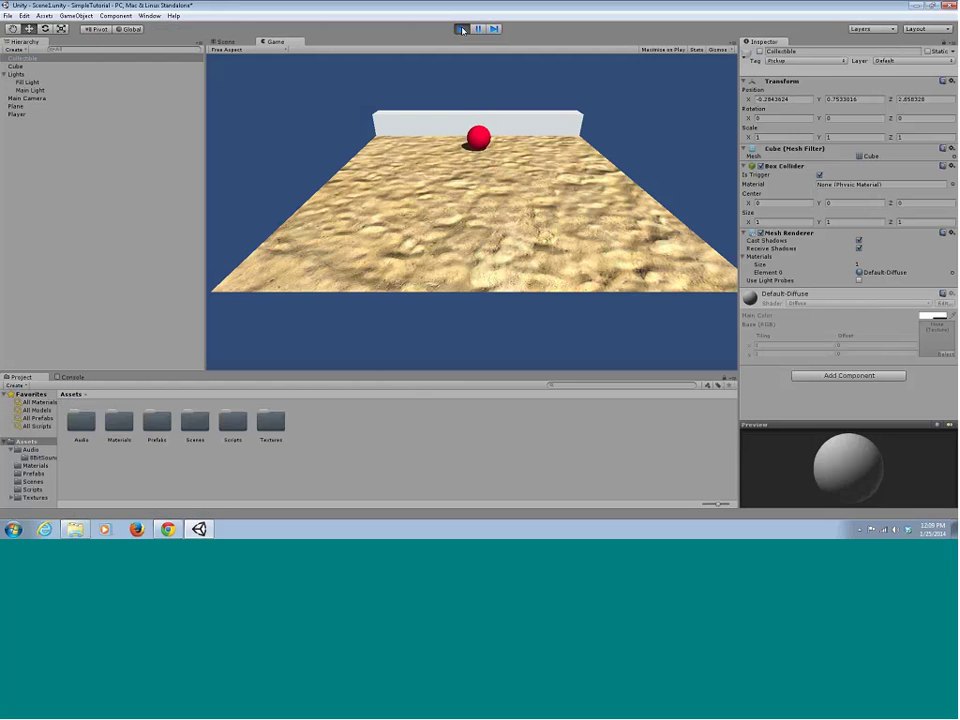
{"action": "left_click", "coordinate": [461, 29]}
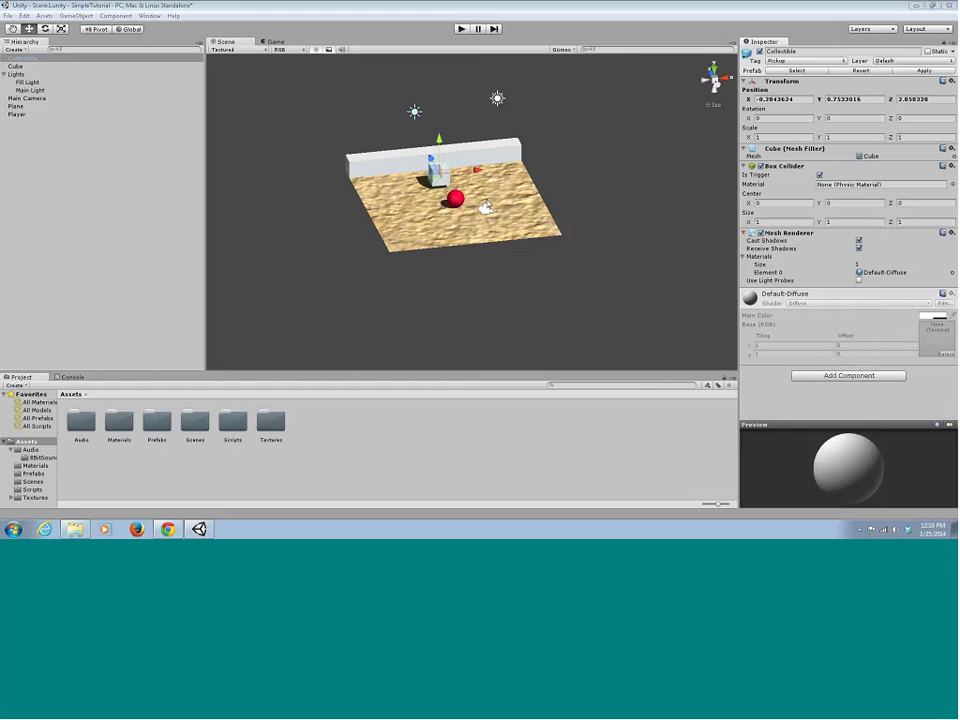
{"action": "left_click_drag", "start_coordinate": [420, 212], "coordinate": [398, 213], "text": "alt"}
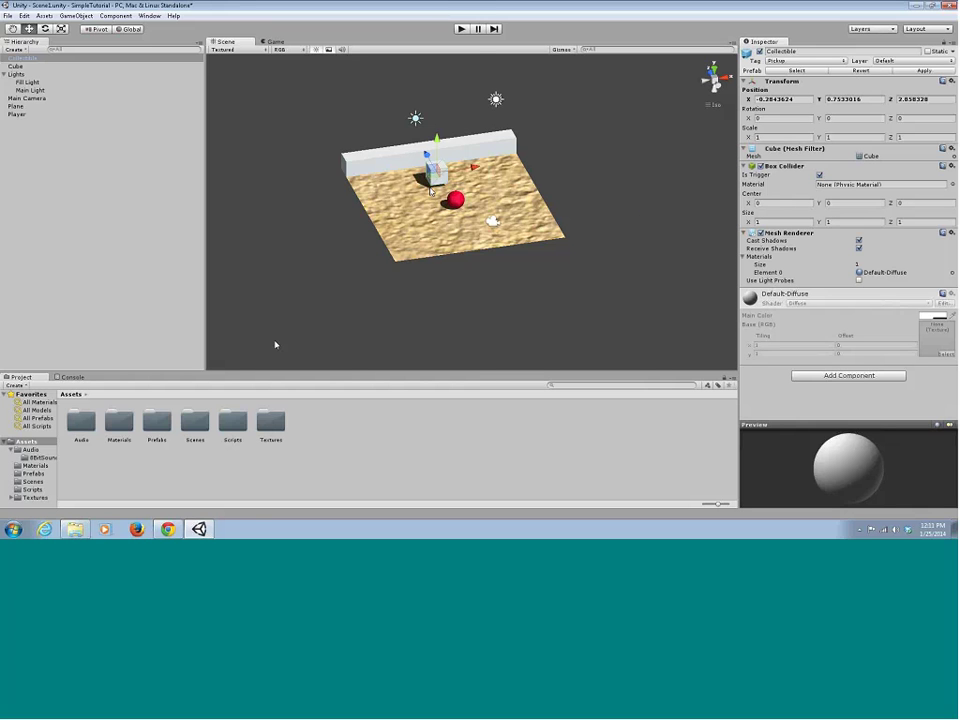
Switch to Chrome, search the web for unity3d in a new tab, and open the official Unity Game Engine site.
{"action": "mouse_move", "coordinate": [168, 529]}
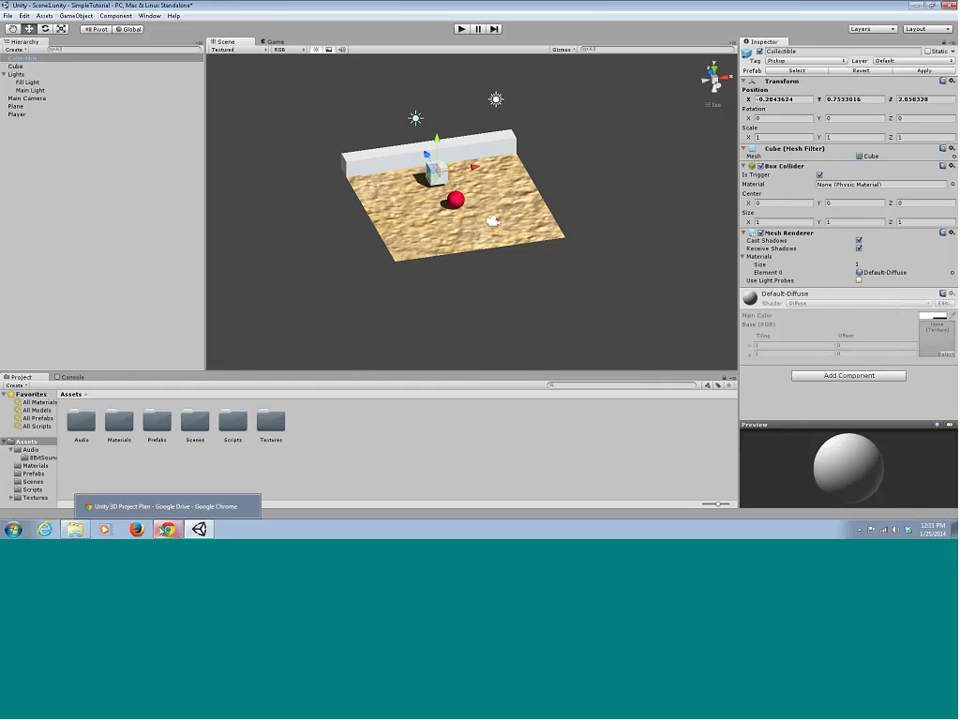
{"action": "left_click", "coordinate": [165, 506]}
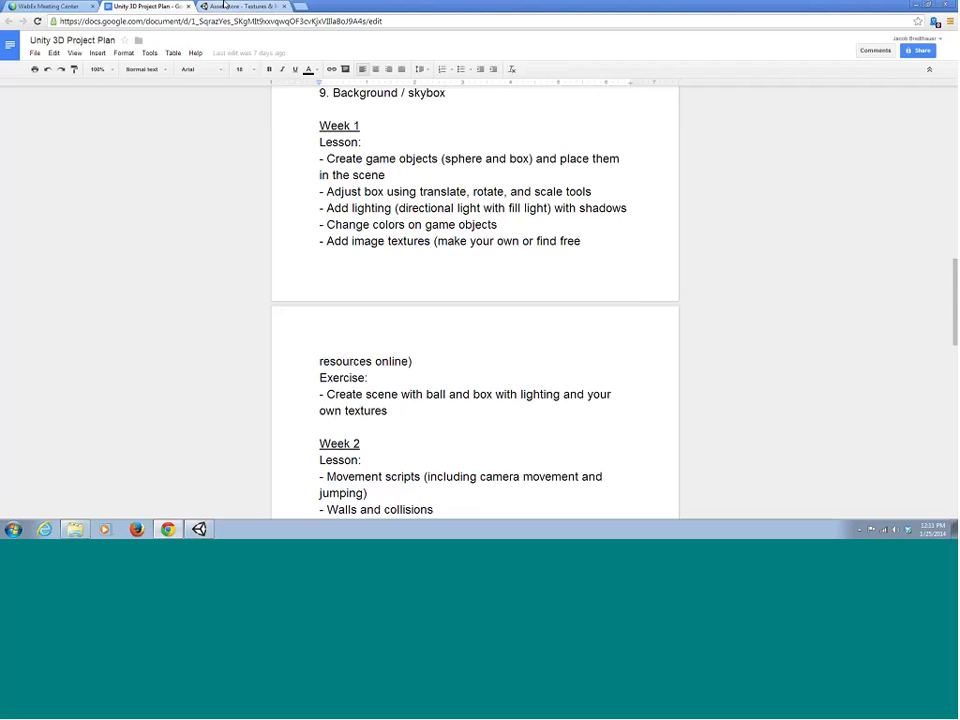
{"action": "left_click", "coordinate": [300, 6]}
{"action": "type", "text": "u"}
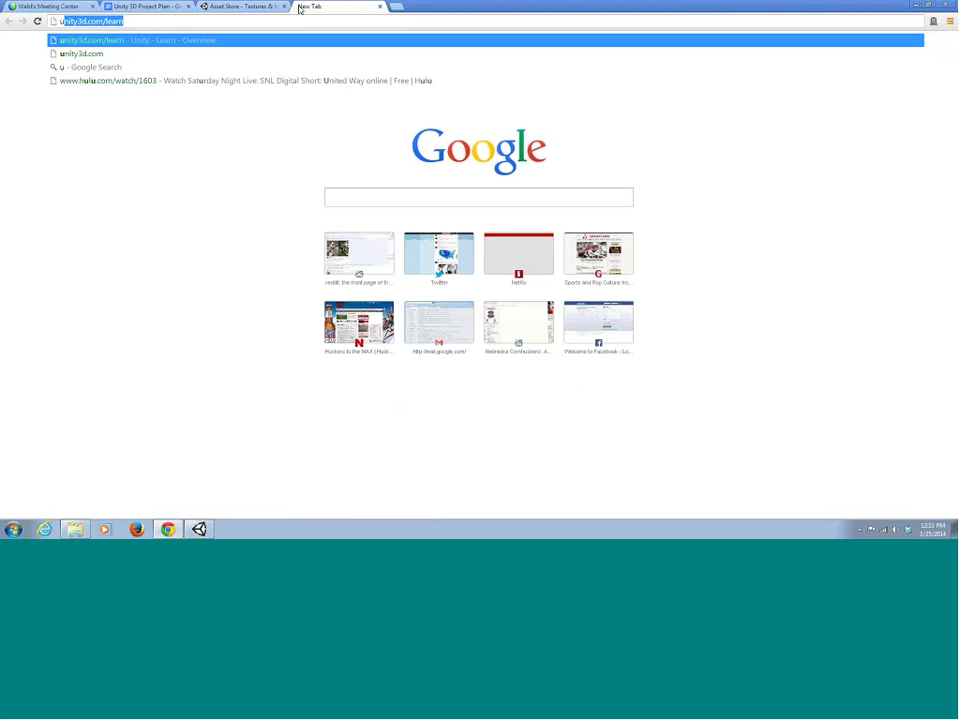
{"action": "type", "text": "nity3d"}
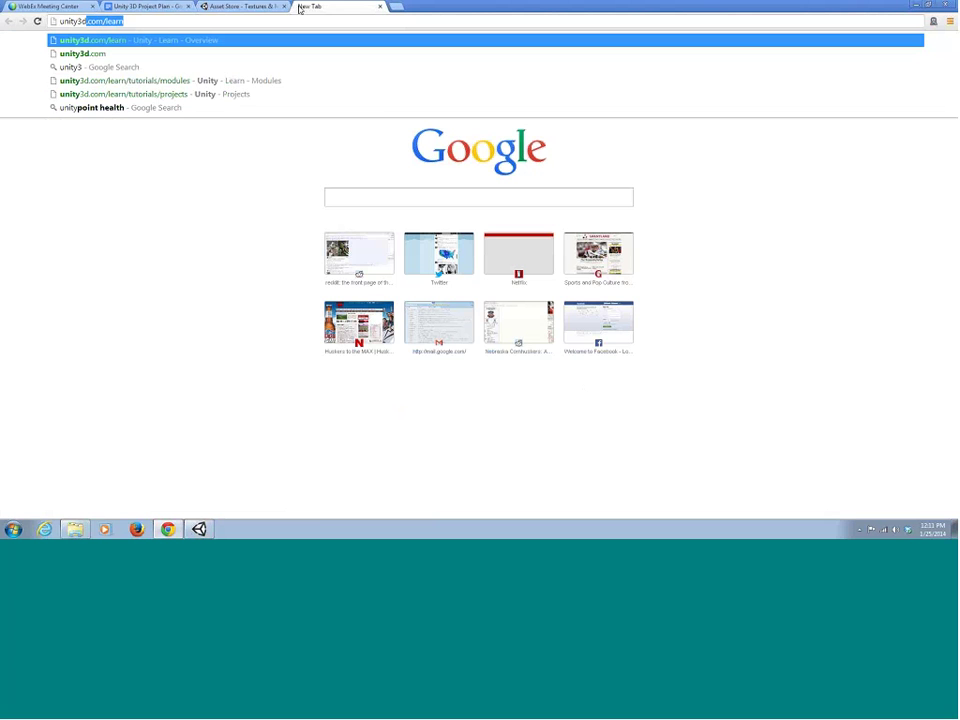
{"action": "key", "text": "Delete"}
{"action": "key", "text": "Return"}
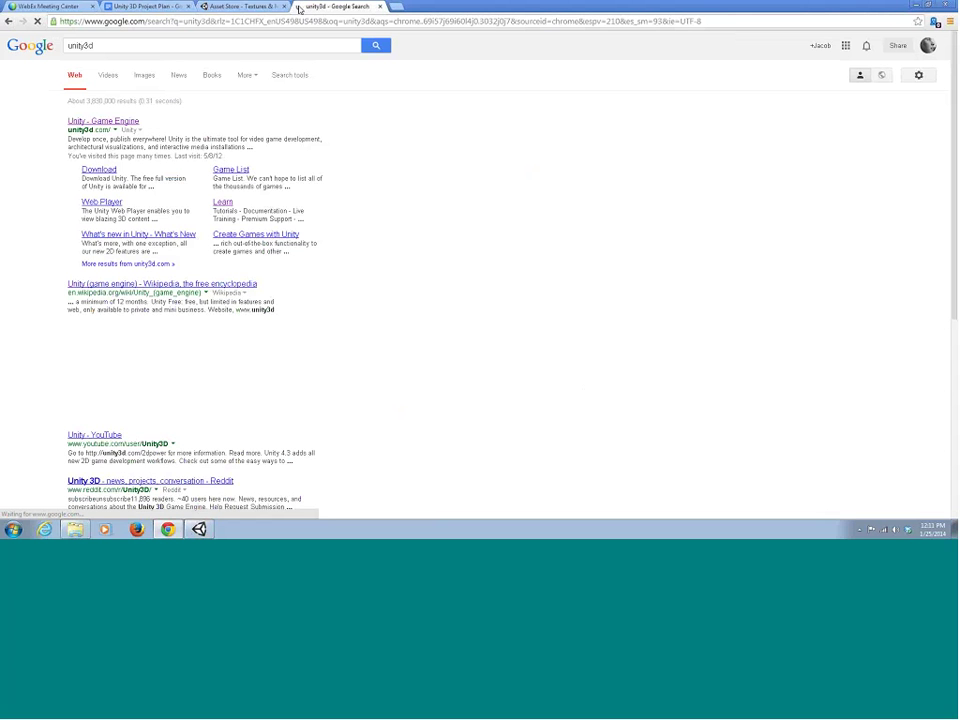
{"action": "left_click", "coordinate": [133, 122]}
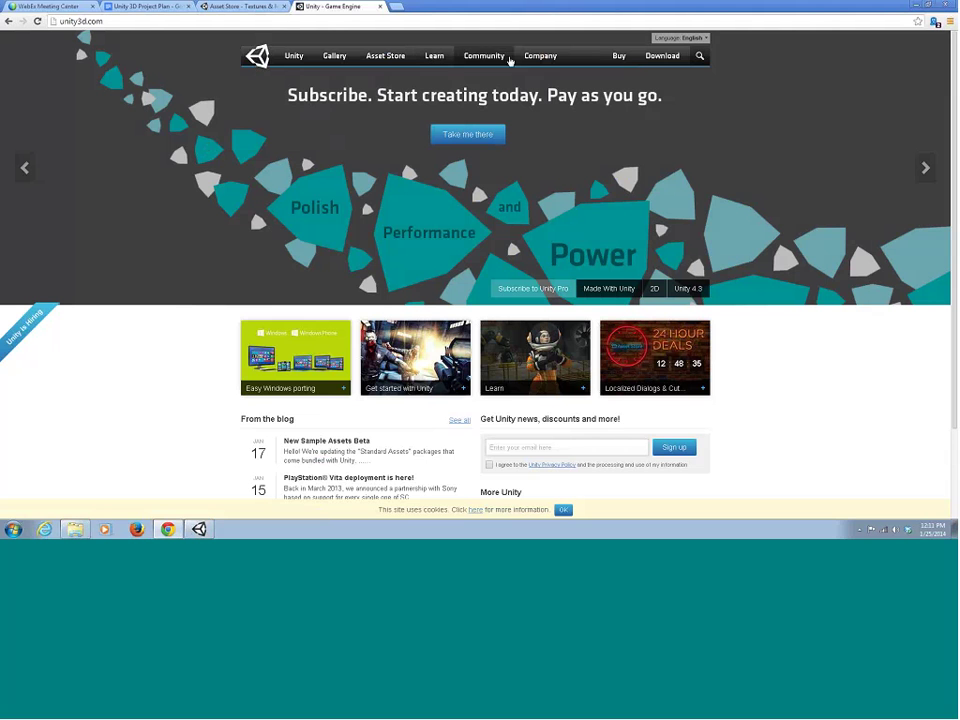
Open the Unity download page and review its address and the 30 day trial of Unity Pro.
{"action": "left_click", "coordinate": [661, 58]}
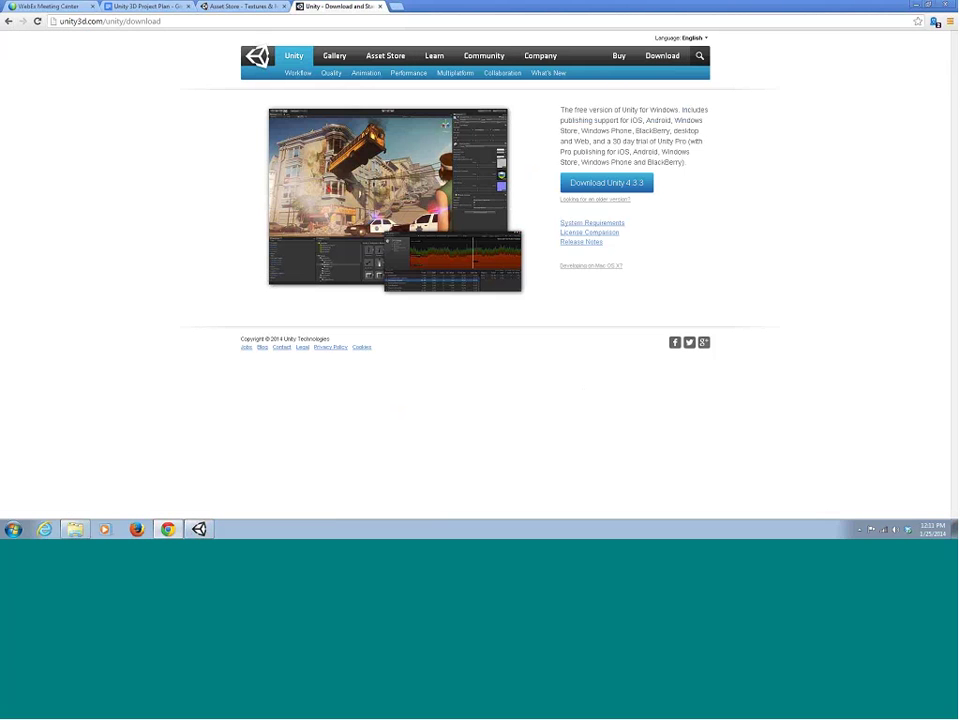
{"action": "left_click", "coordinate": [174, 22]}
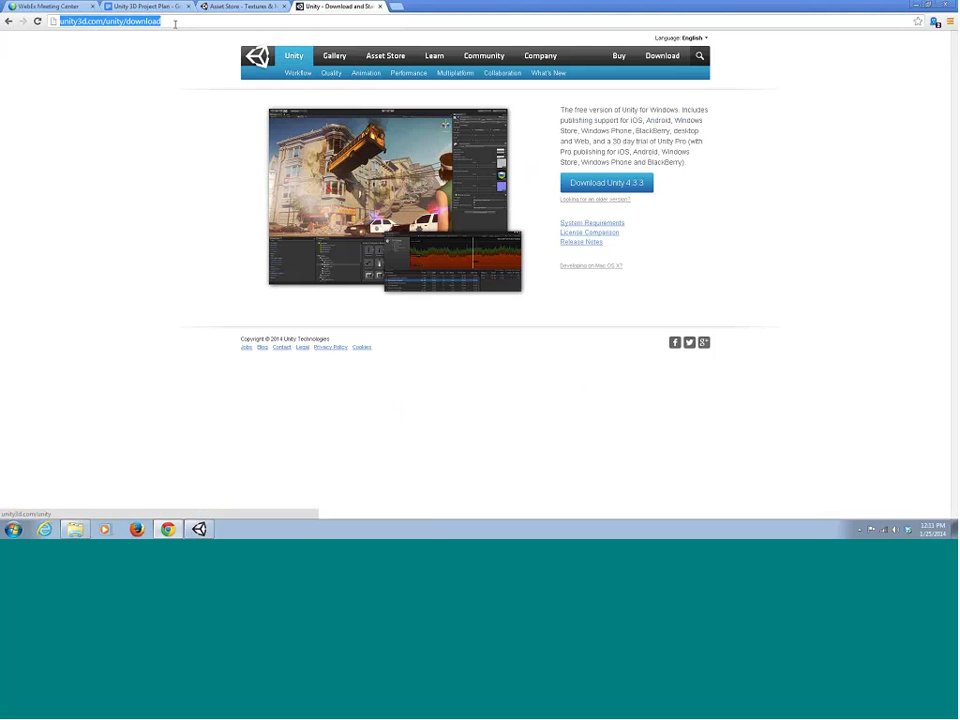
{"action": "left_click", "coordinate": [172, 45]}
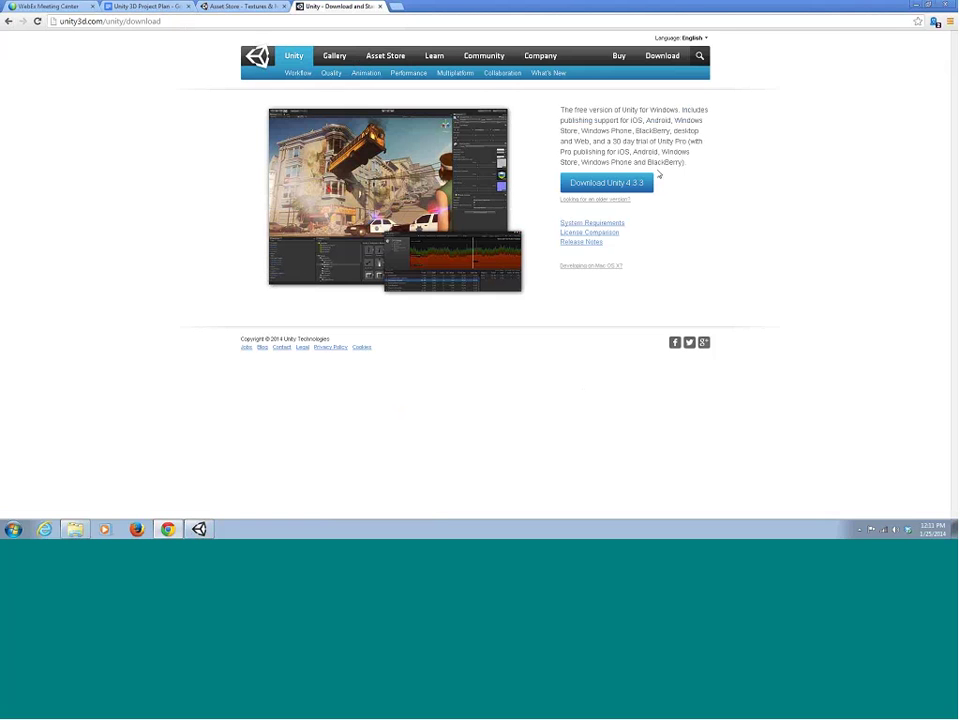
{"action": "left_click_drag", "start_coordinate": [612, 143], "coordinate": [688, 142]}
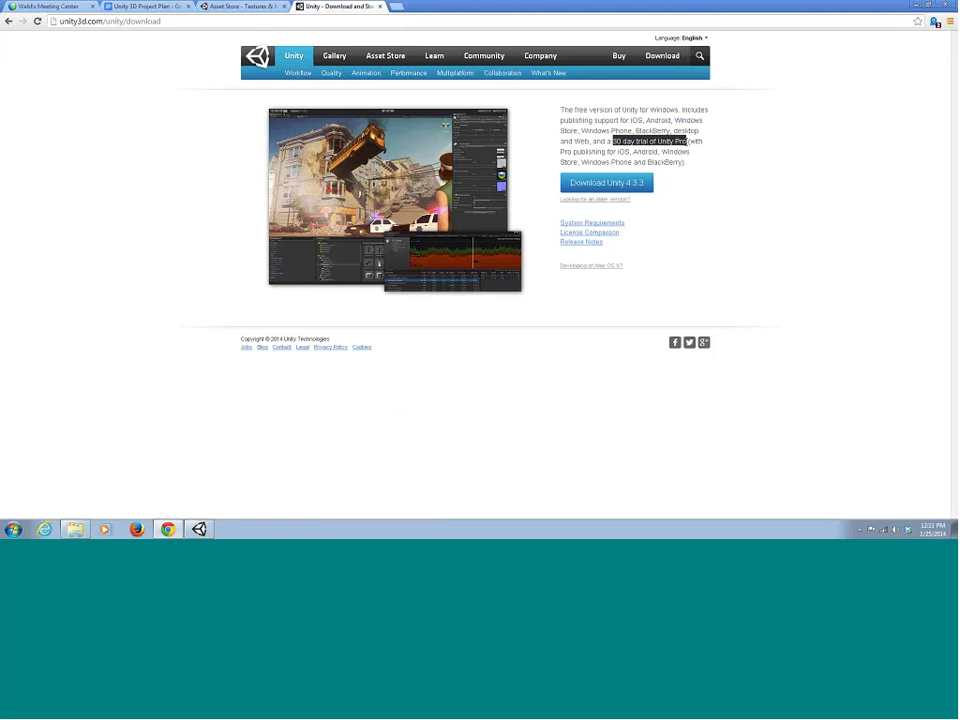
{"action": "left_click", "coordinate": [693, 168]}
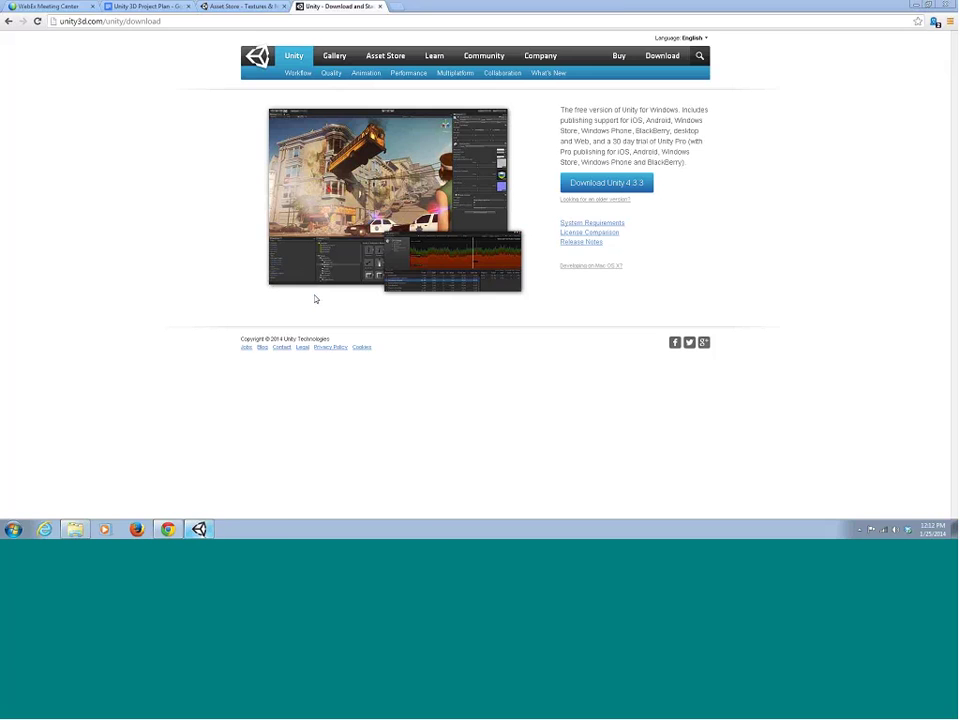
Switch back to the Unity editor and start setting up a new project.
{"action": "key", "text": "alt+Tab"}
{"action": "left_click_drag", "start_coordinate": [425, 210], "coordinate": [332, 135], "text": "alt"}
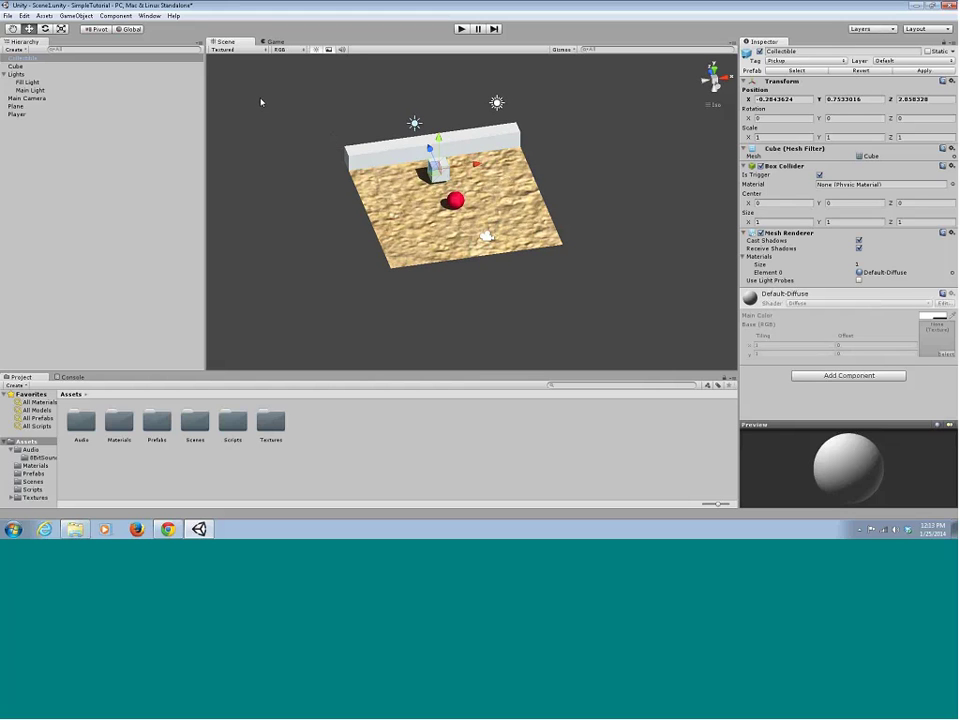
{"action": "left_click_drag", "start_coordinate": [264, 99], "coordinate": [310, 84], "text": "alt"}
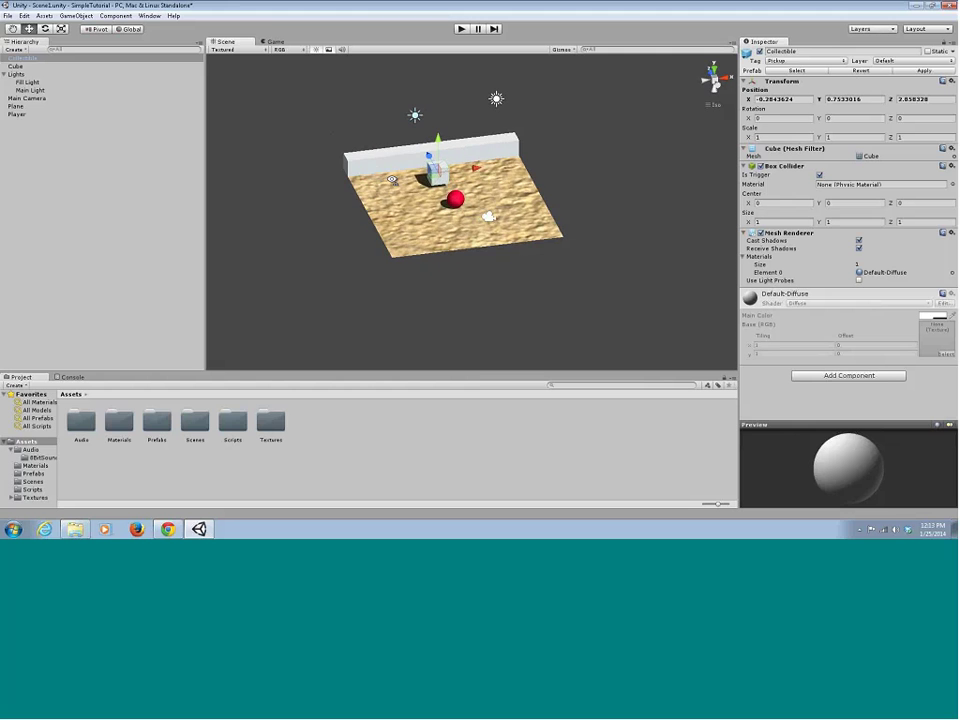
{"action": "key", "text": "w"}
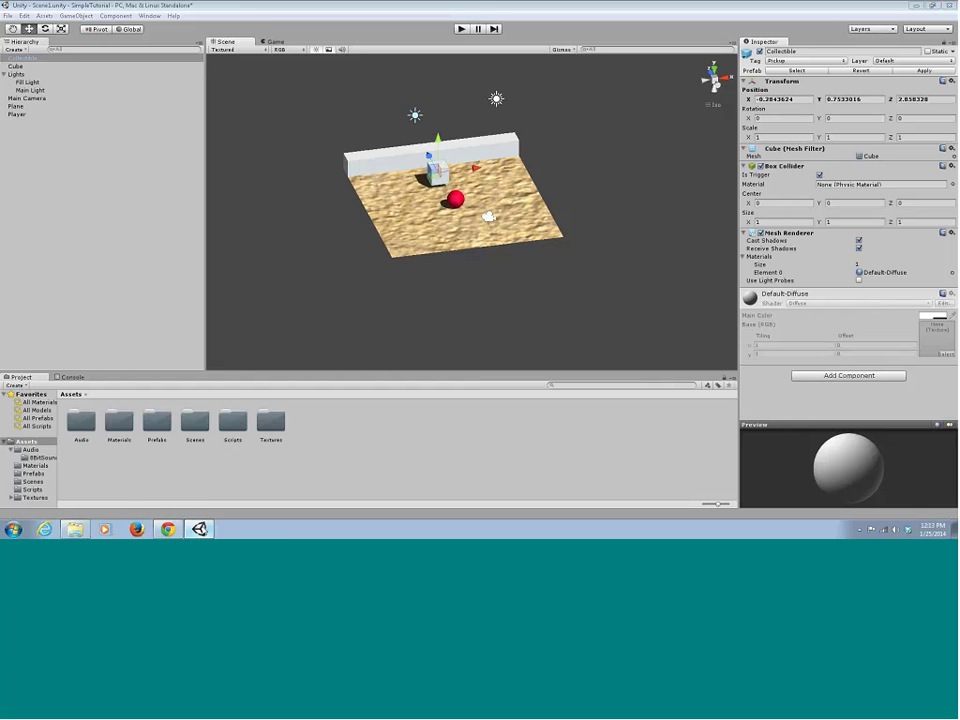
{"action": "right_click", "coordinate": [200, 529]}
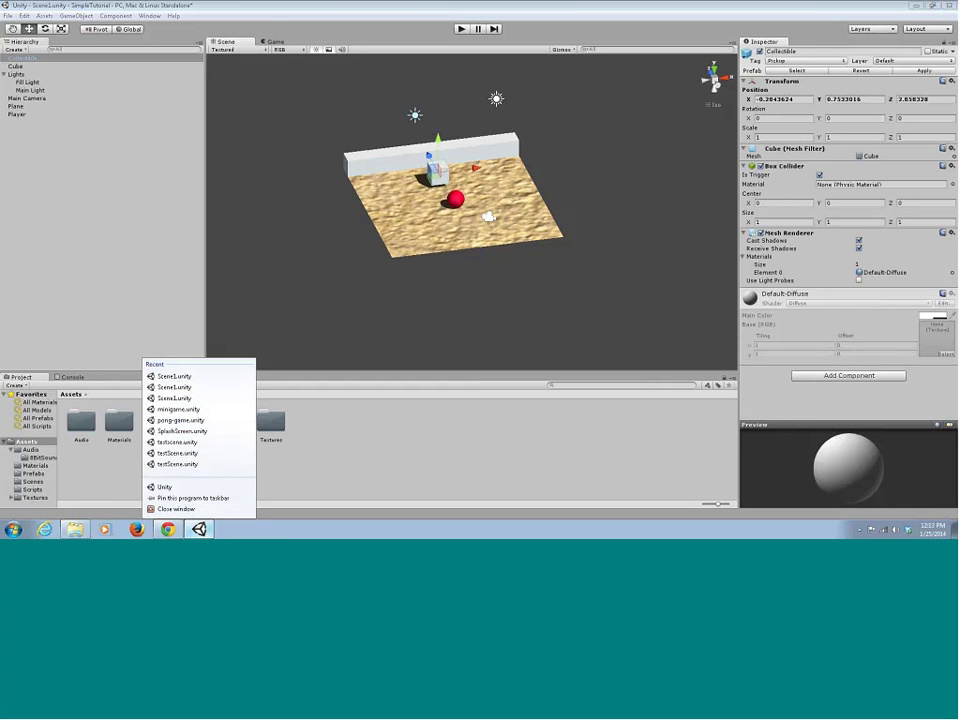
{"action": "left_click", "coordinate": [7, 16]}
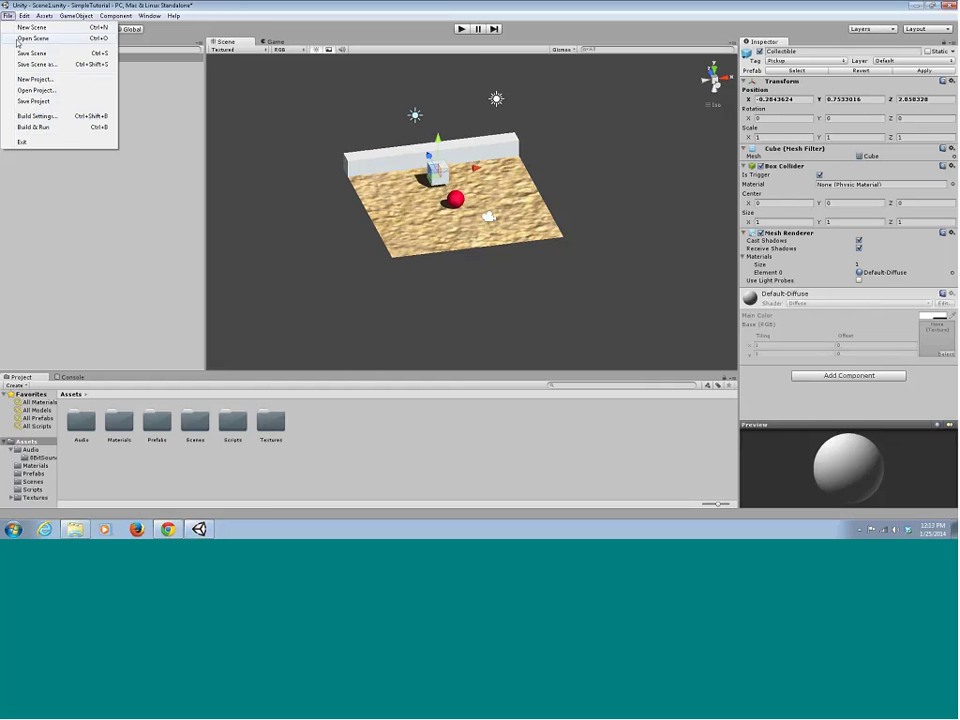
{"action": "left_click", "coordinate": [25, 81]}
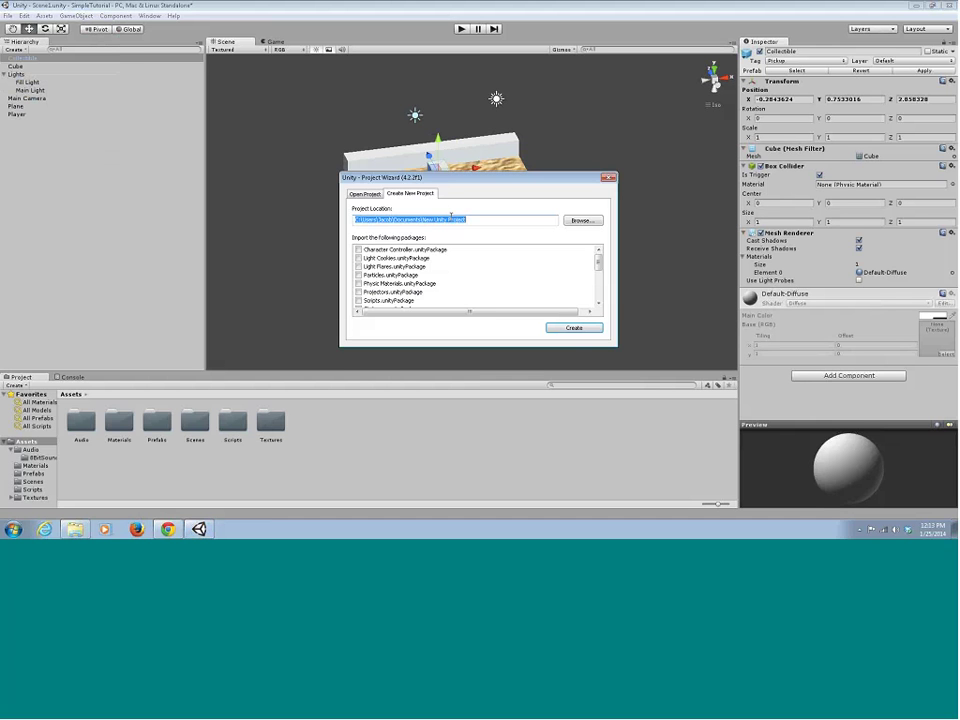
Create the new project in a Documents folder named Rolling Ball2, saving the changes to Scene1.unity.
{"action": "left_click", "coordinate": [476, 218]}
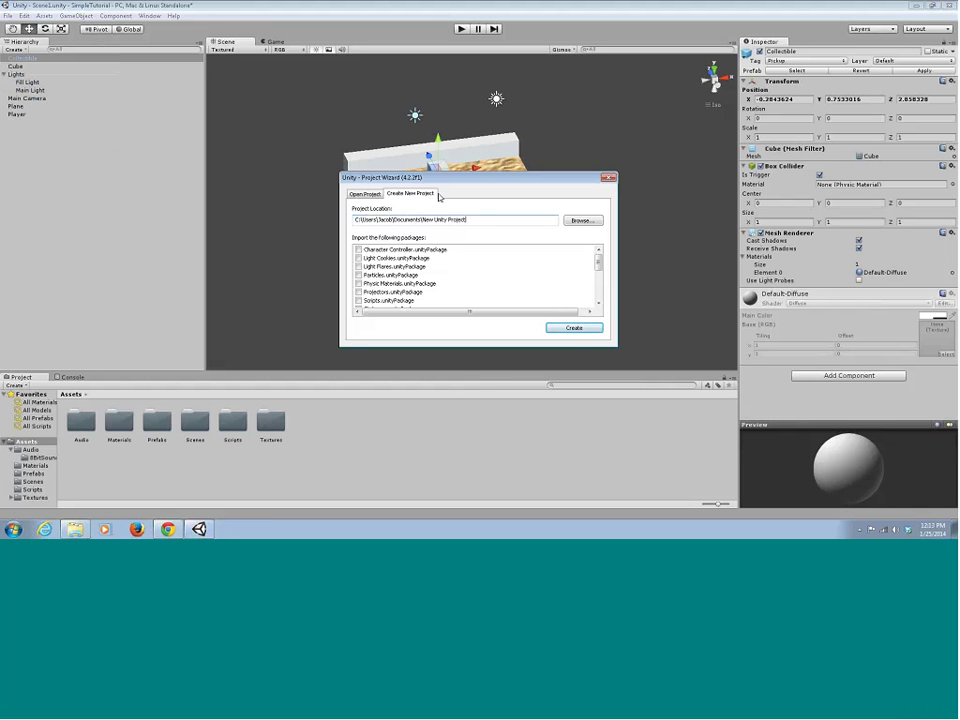
{"action": "left_click_drag", "start_coordinate": [466, 219], "coordinate": [422, 219]}
{"action": "key", "text": "BackSpace"}
{"action": "type", "text": "Rolling Ball Project"}
{"action": "key", "text": "BackSpace"}
{"action": "key", "text": "BackSpace"}
{"action": "key", "text": "BackSpace"}
{"action": "key", "text": "BackSpace"}
{"action": "key", "text": "BackSpace"}
{"action": "key", "text": "BackSpace"}
{"action": "key", "text": "BackSpace"}
{"action": "key", "text": "BackSpace"}
{"action": "type", "text": "2"}
{"action": "left_click_drag", "start_coordinate": [452, 178], "coordinate": [394, 159]}
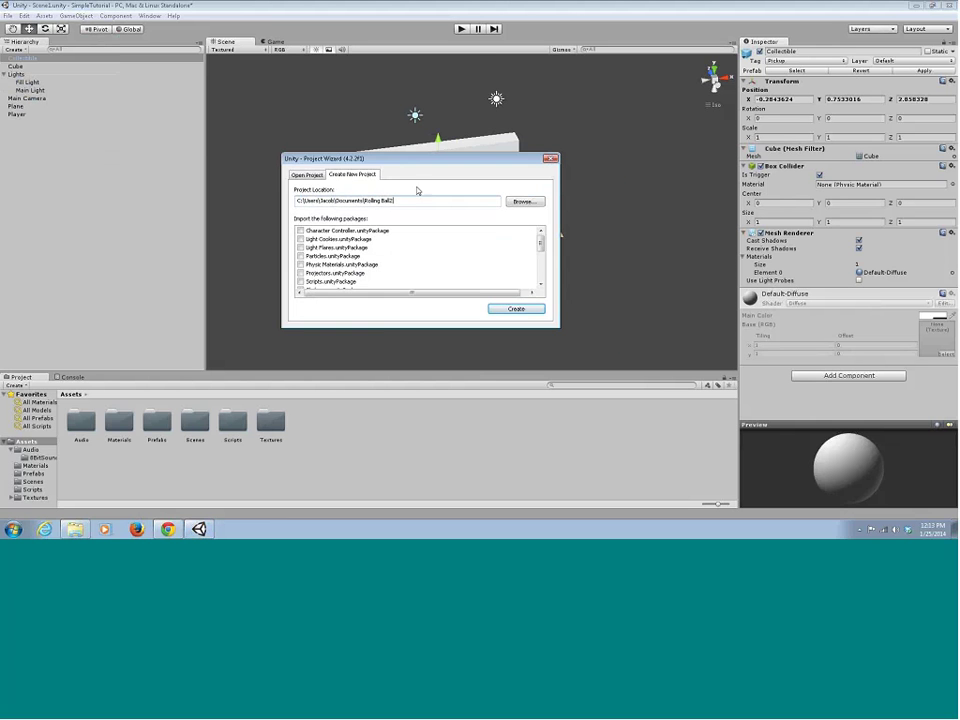
{"action": "left_click", "coordinate": [516, 308]}
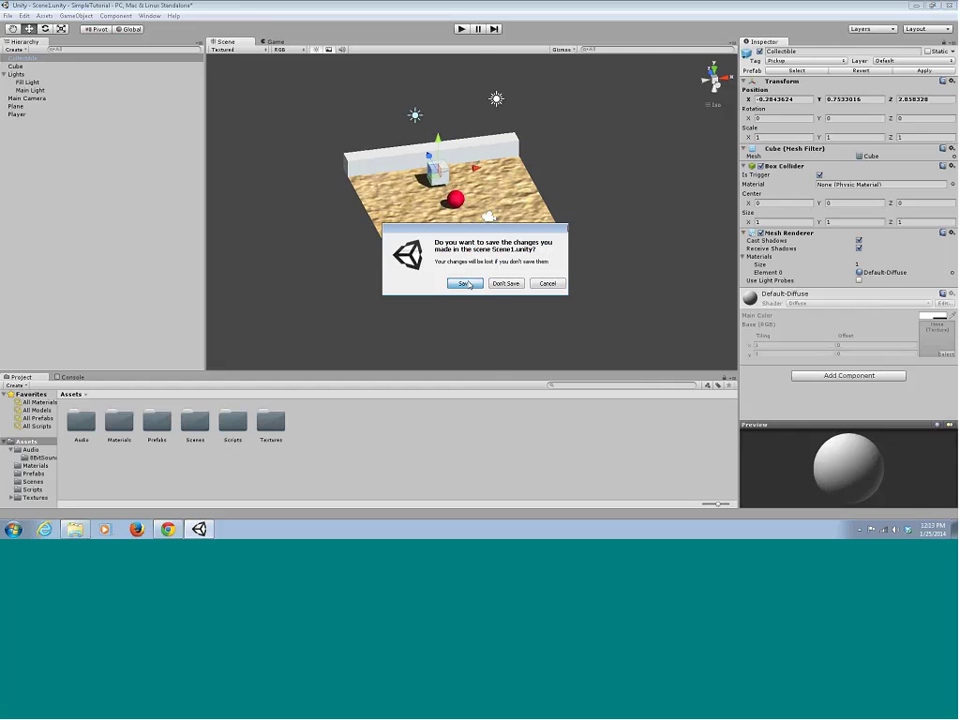
{"action": "left_click", "coordinate": [465, 284]}
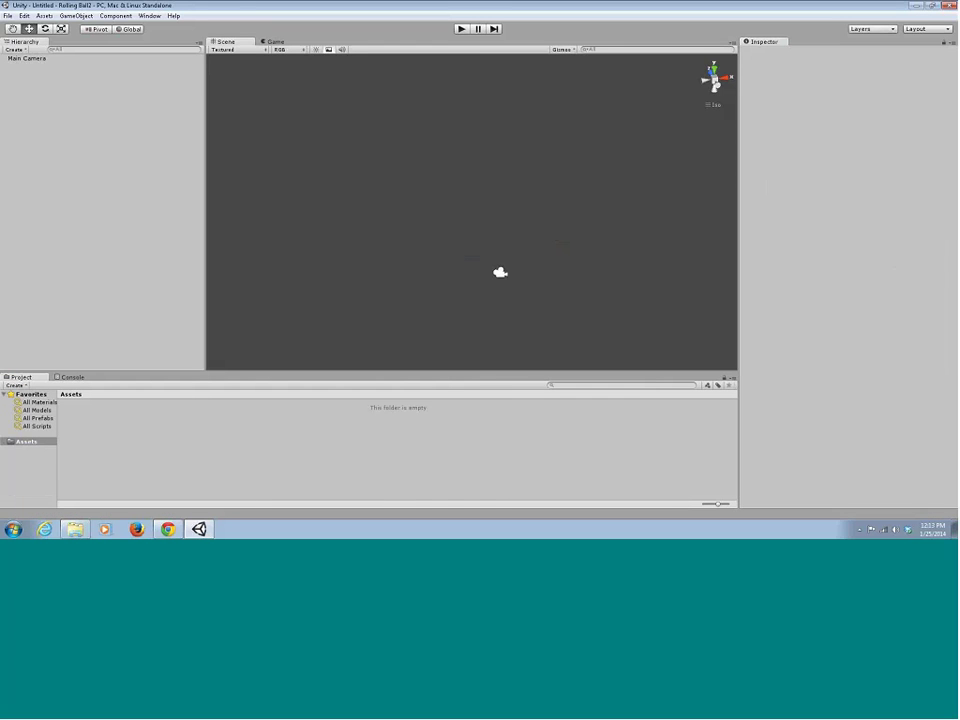
Select the Main Camera in the empty scene and examine its view and properties.
{"action": "mouse_move", "coordinate": [480, 240]}
{"action": "middle_mouse_down"}
{"action": "mouse_move", "coordinate": [456, 167]}
{"action": "mouse_move", "coordinate": [452, 206]}
{"action": "mouse_move", "coordinate": [478, 163]}
{"action": "mouse_move", "coordinate": [504, 175]}
{"action": "middle_mouse_up"}
{"action": "left_click", "coordinate": [470, 195]}
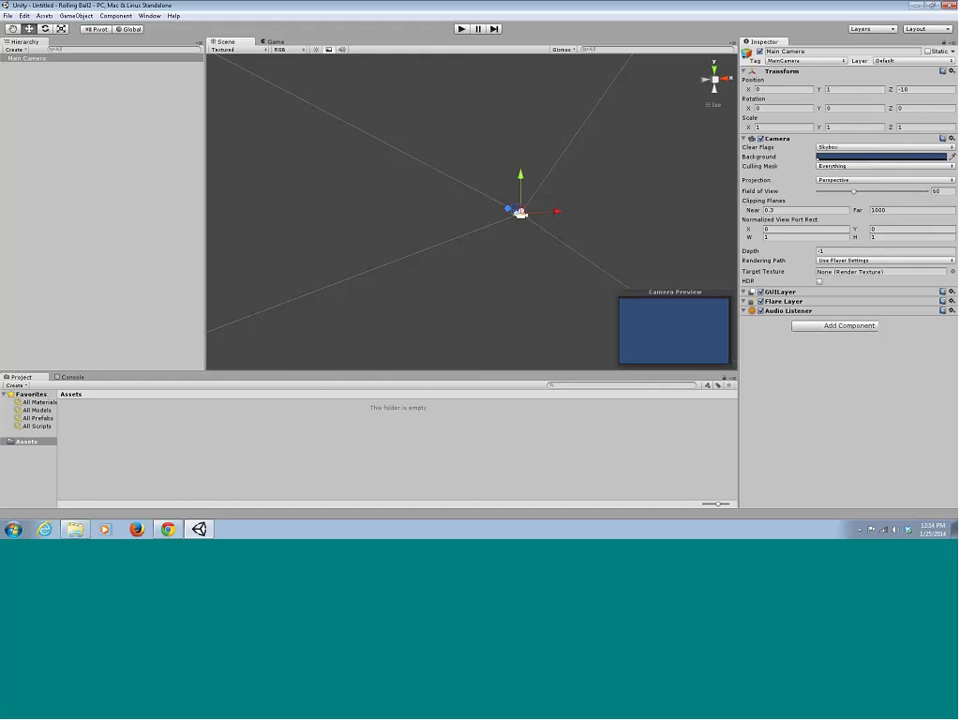
{"action": "left_click_drag", "start_coordinate": [471, 160], "coordinate": [443, 129], "text": "alt"}
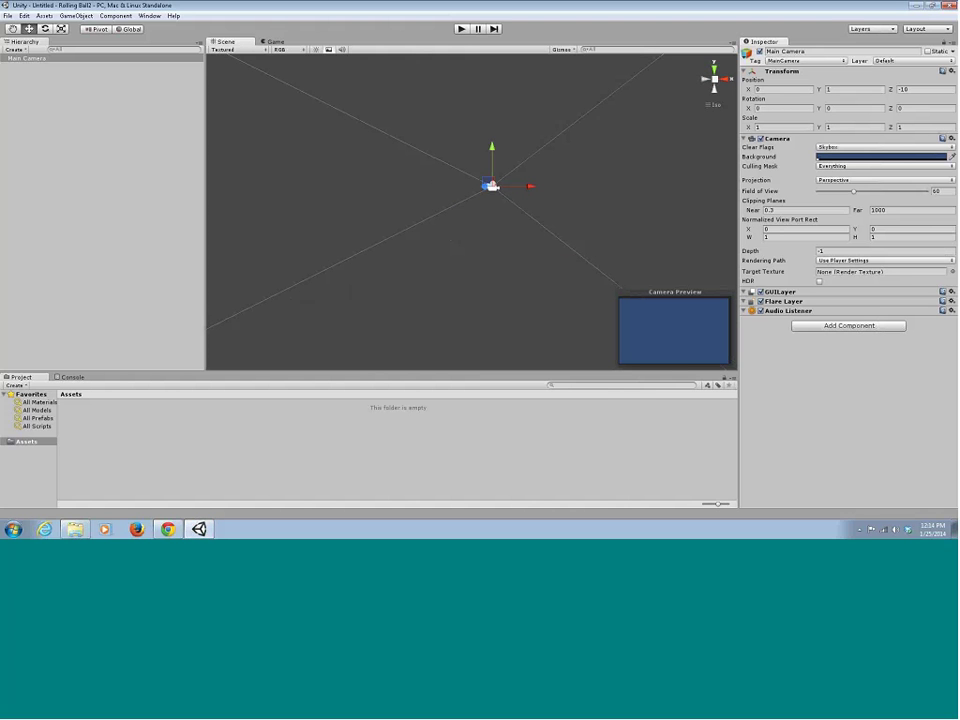
Create a Plane game object in the scene as the floor.
{"action": "left_click", "coordinate": [71, 16]}
{"action": "left_click", "coordinate": [71, 16]}
{"action": "right_click_drag", "start_coordinate": [398, 185], "coordinate": [460, 212]}
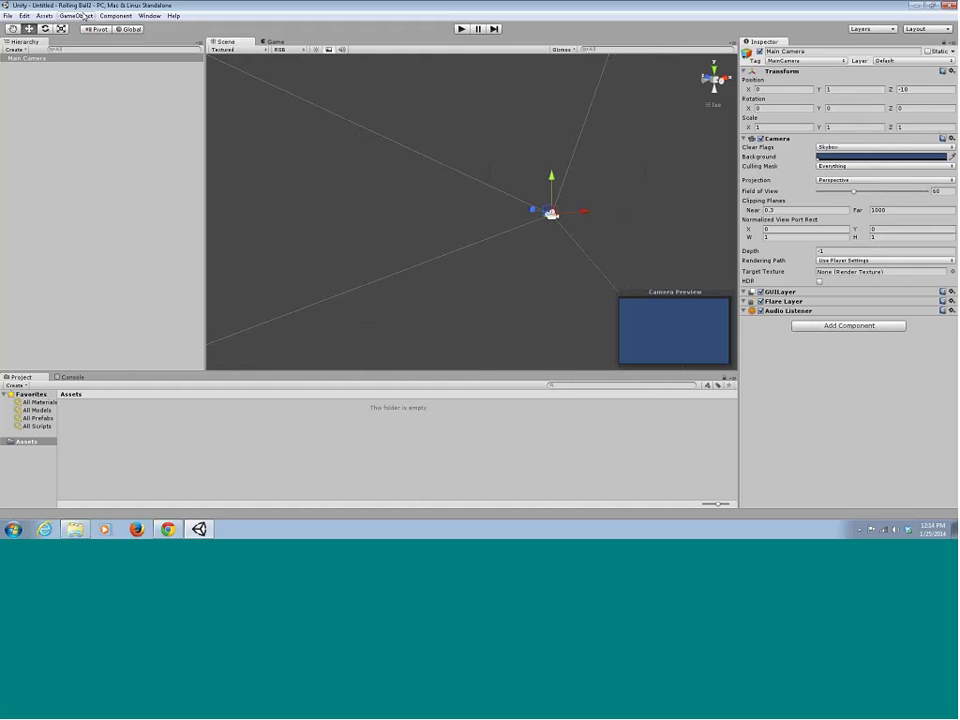
{"action": "left_click", "coordinate": [80, 16]}
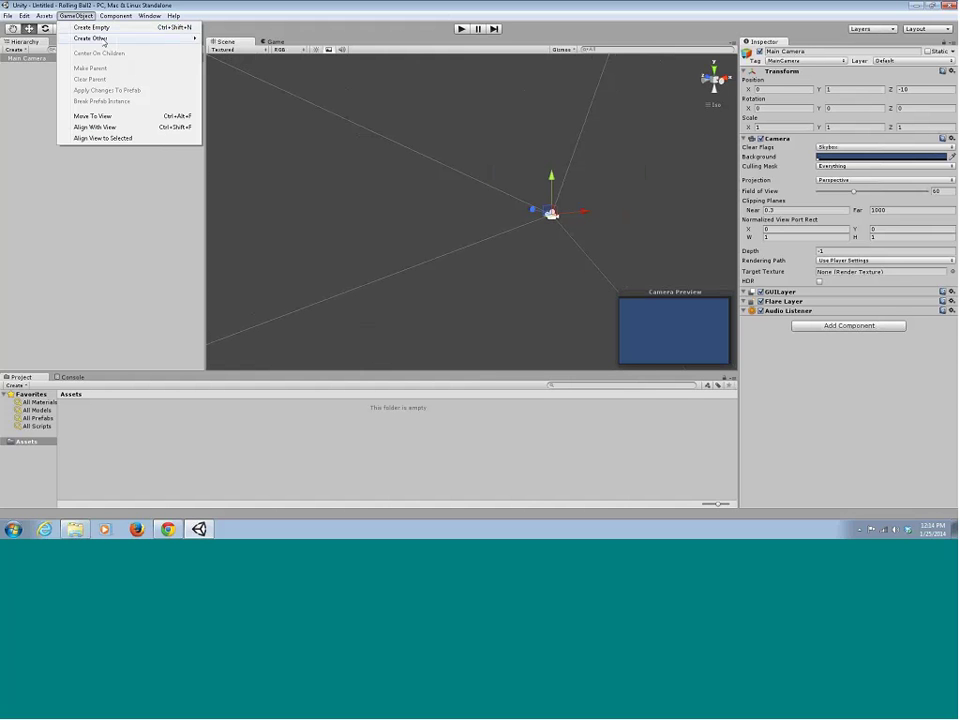
{"action": "mouse_move", "coordinate": [104, 42]}
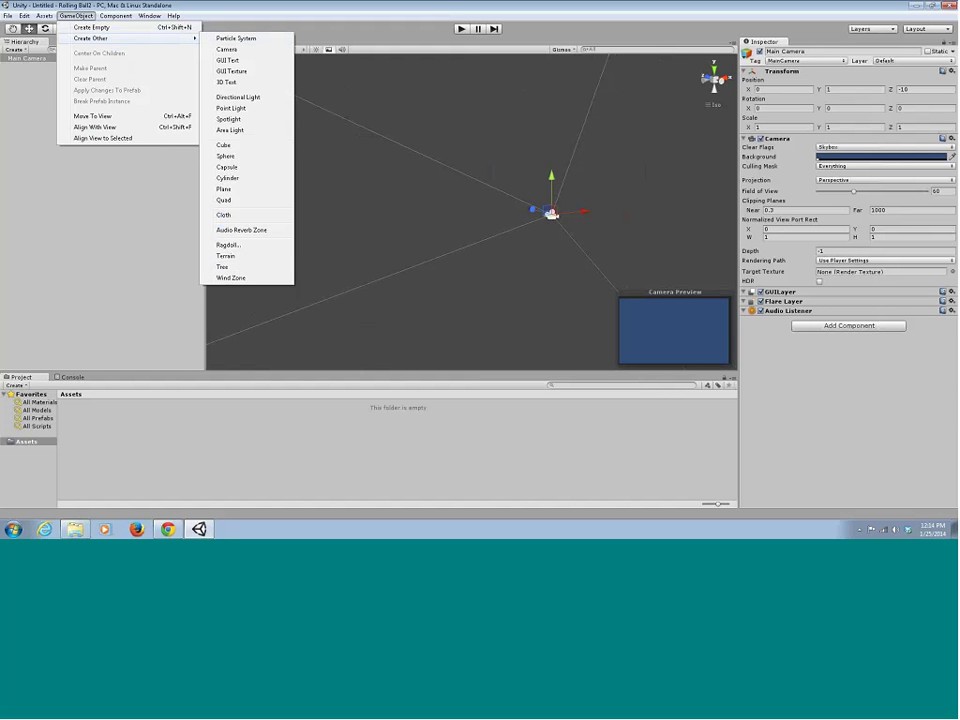
{"action": "left_click", "coordinate": [235, 190]}
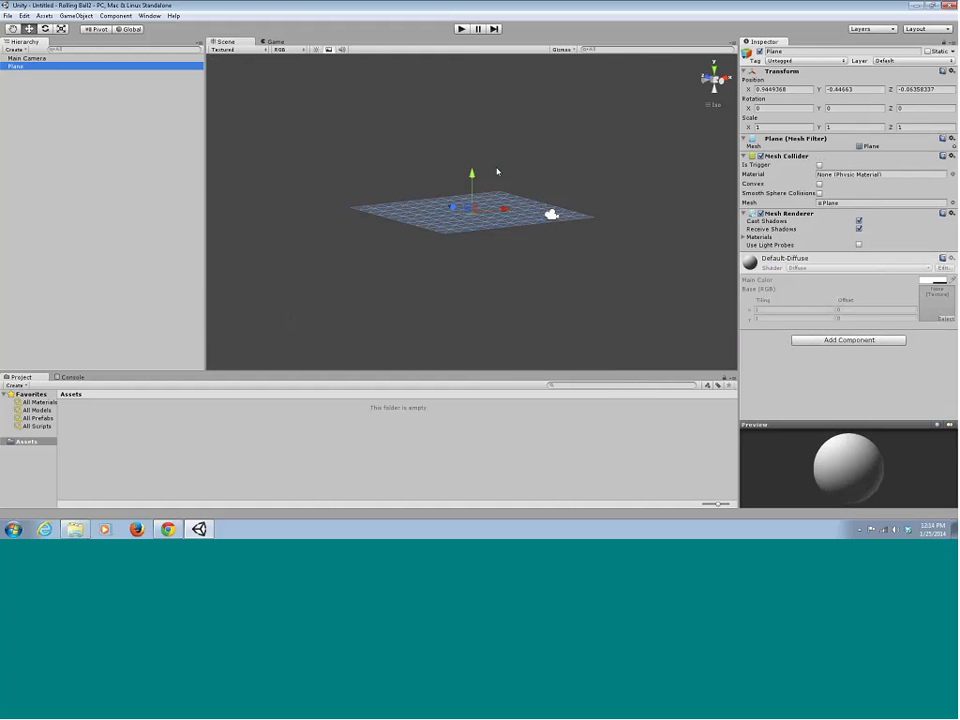
{"action": "left_click_drag", "start_coordinate": [503, 213], "coordinate": [432, 226], "text": "alt"}
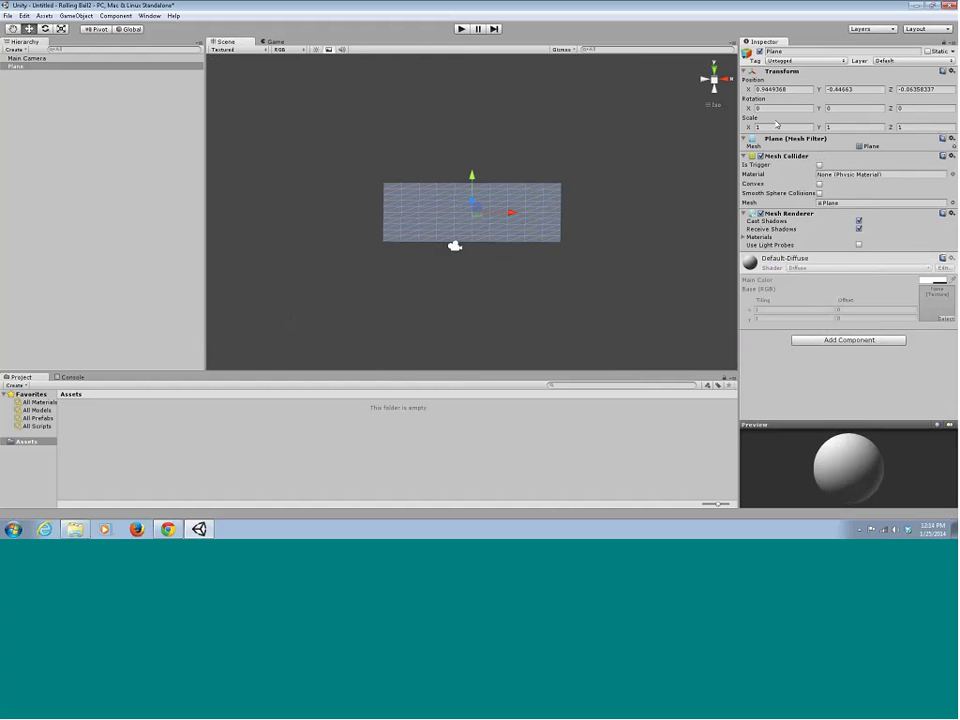
Set the plane's X, Y and Z position to 0.
{"action": "left_click", "coordinate": [772, 89]}
{"action": "type", "text": "0"}
{"action": "key", "text": "Tab"}
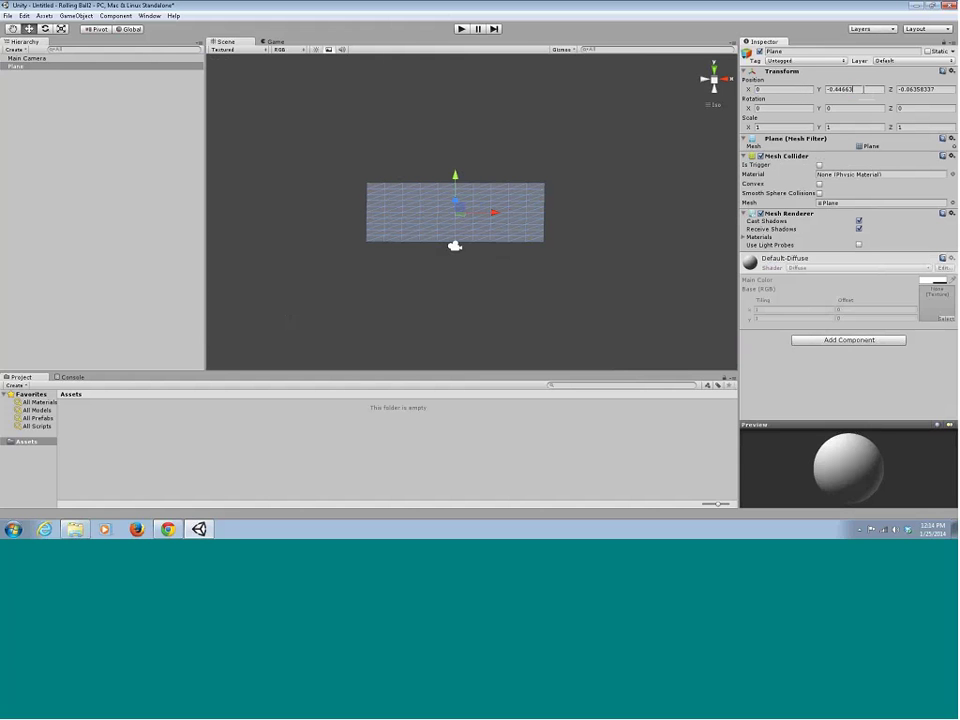
{"action": "type", "text": "0"}
{"action": "key", "text": "Tab"}
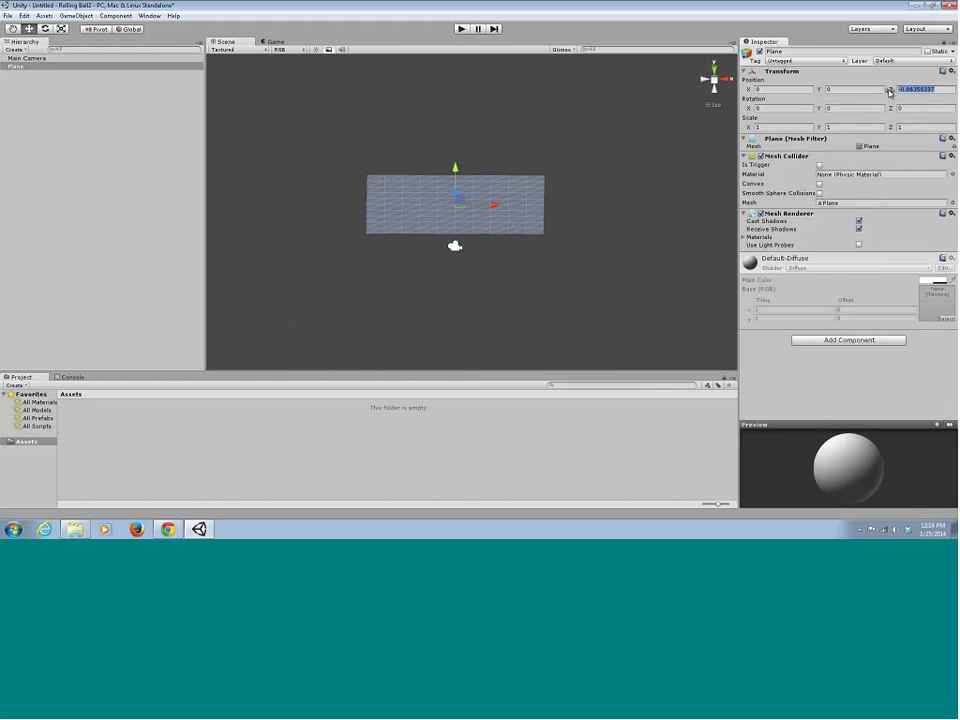
{"action": "type", "text": "0"}
{"action": "left_click_drag", "start_coordinate": [514, 197], "coordinate": [564, 197], "text": "alt"}
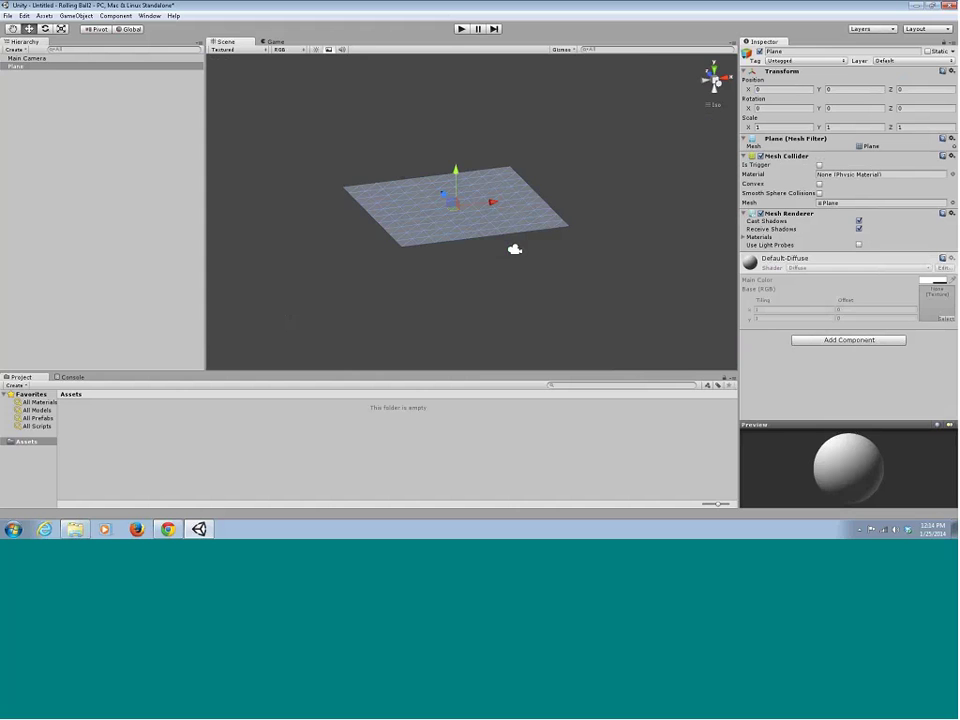
Raise the Main Camera above the plane to a Y position of about 4.3, tilting it down about 11 degrees.
{"action": "left_click", "coordinate": [515, 248]}
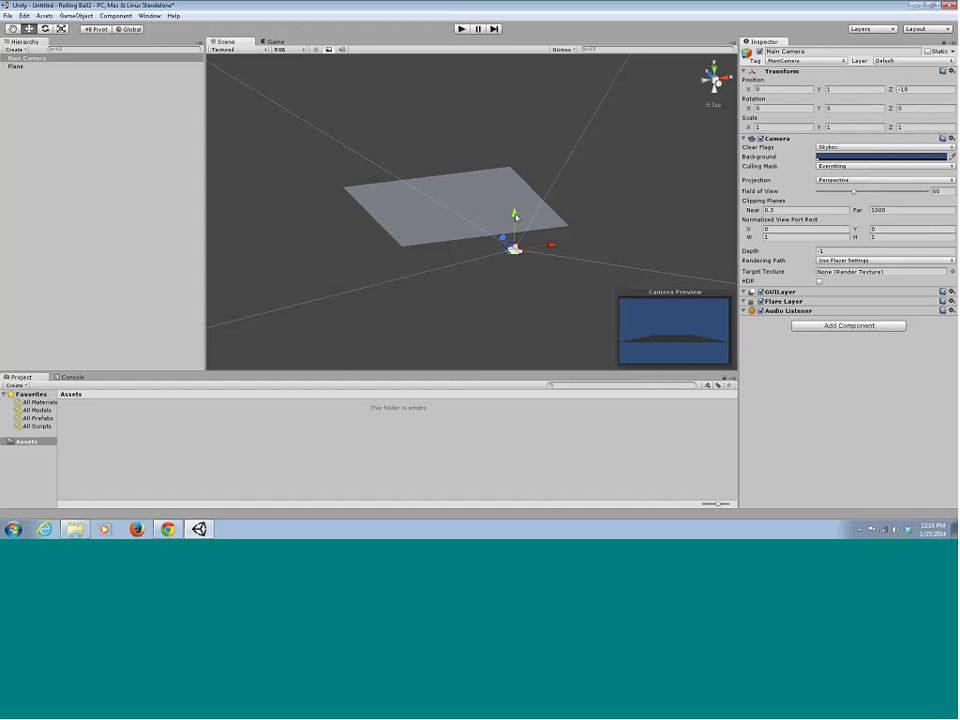
{"action": "left_click_drag", "start_coordinate": [461, 208], "coordinate": [499, 167], "text": "alt"}
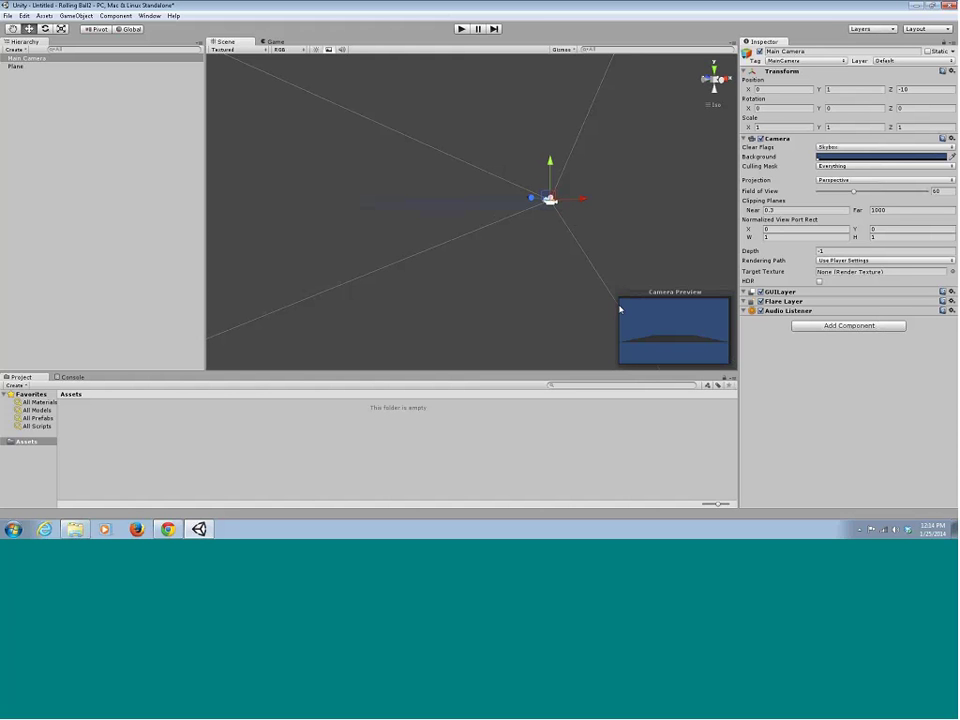
{"action": "left_click_drag", "start_coordinate": [550, 168], "coordinate": [549, 140]}
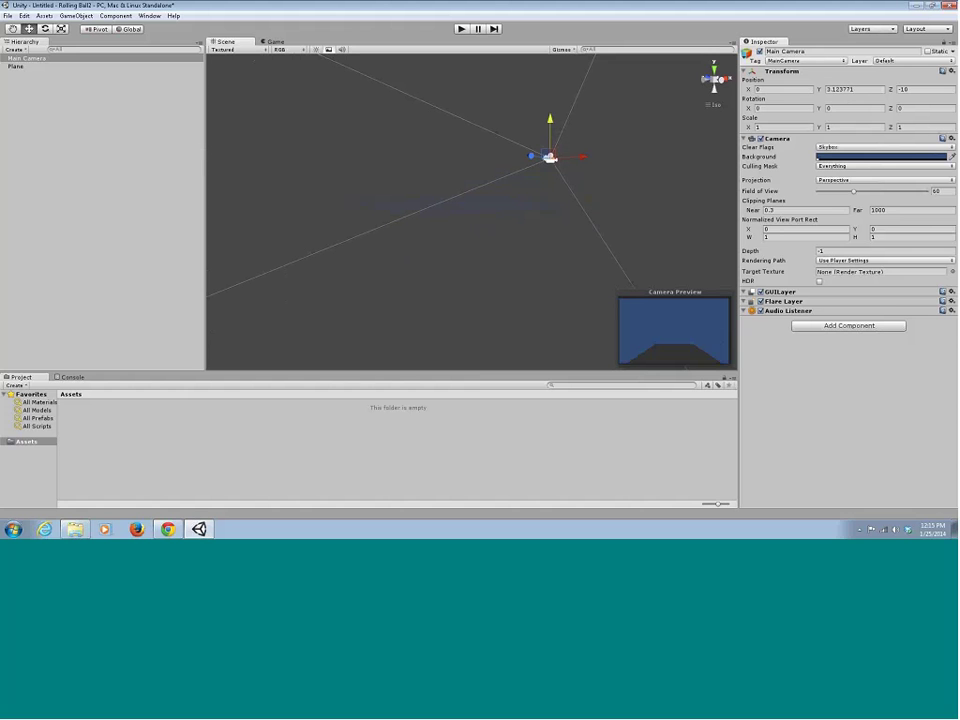
{"action": "left_click", "coordinate": [45, 28]}
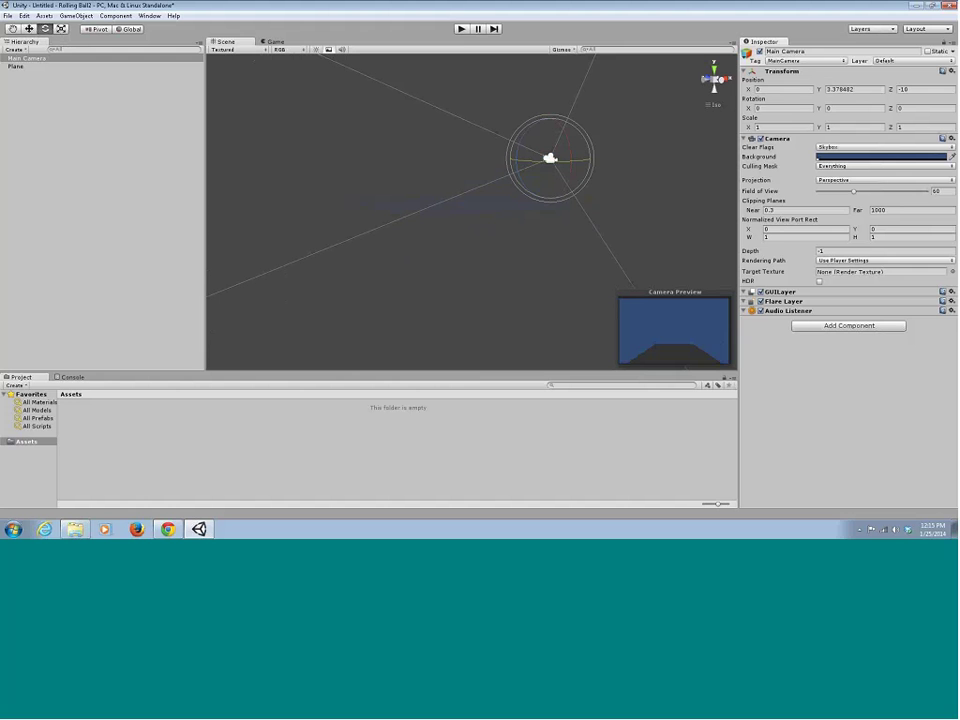
{"action": "left_click_drag", "start_coordinate": [558, 125], "coordinate": [563, 145]}
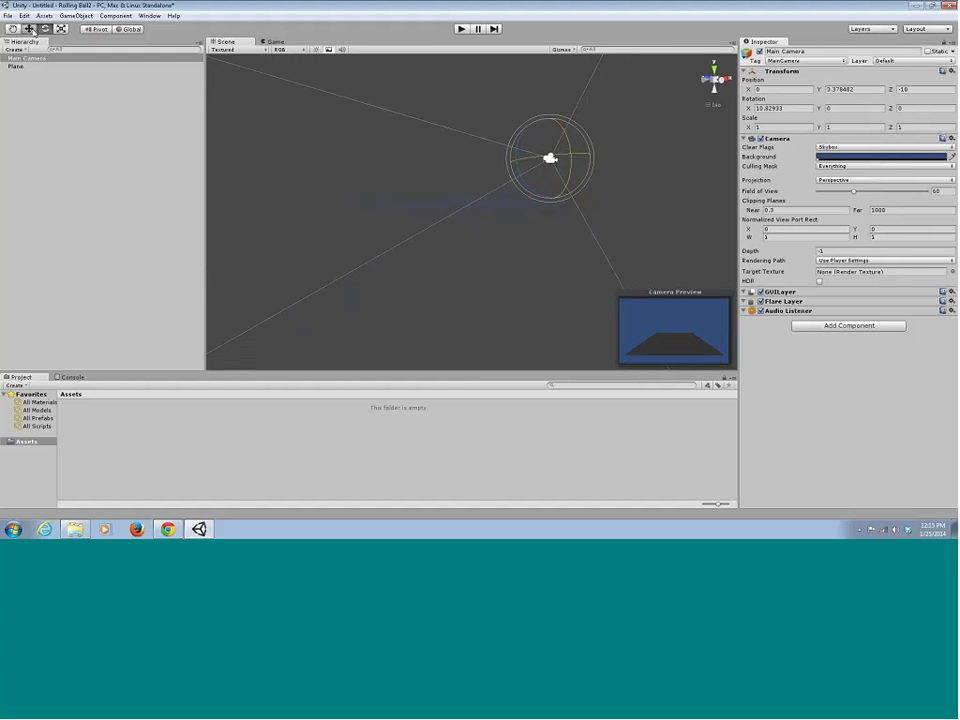
{"action": "key", "text": "w"}
{"action": "left_click_drag", "start_coordinate": [548, 133], "coordinate": [548, 116]}
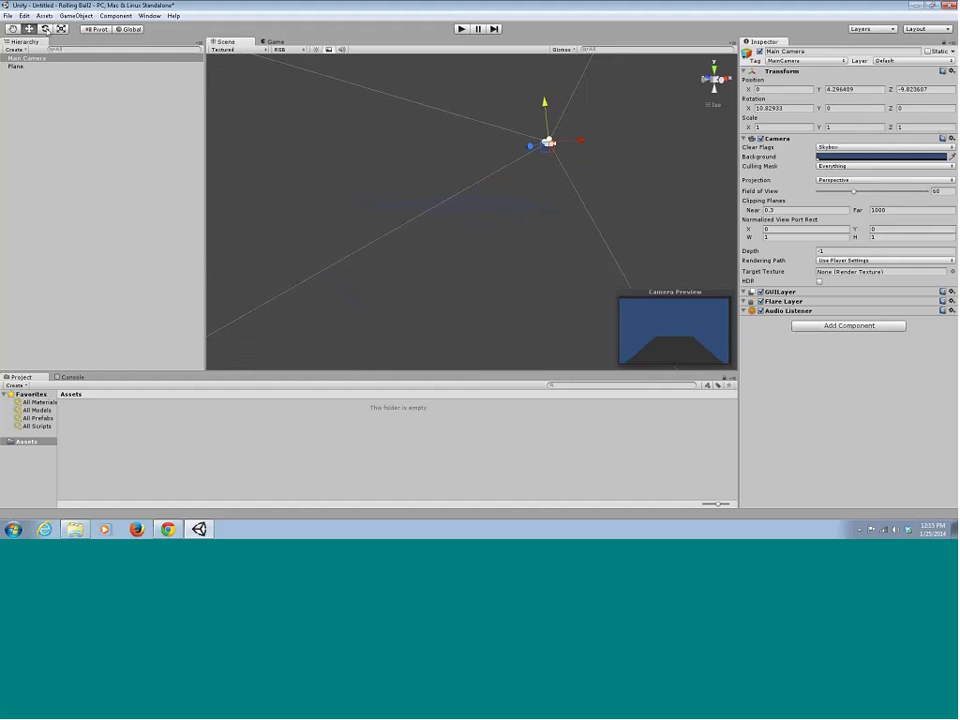
Reset the Main Camera's rotation to 0 on all axes, and tilt it down toward the plane by about 23.5 degrees.
{"action": "left_click", "coordinate": [45, 28]}
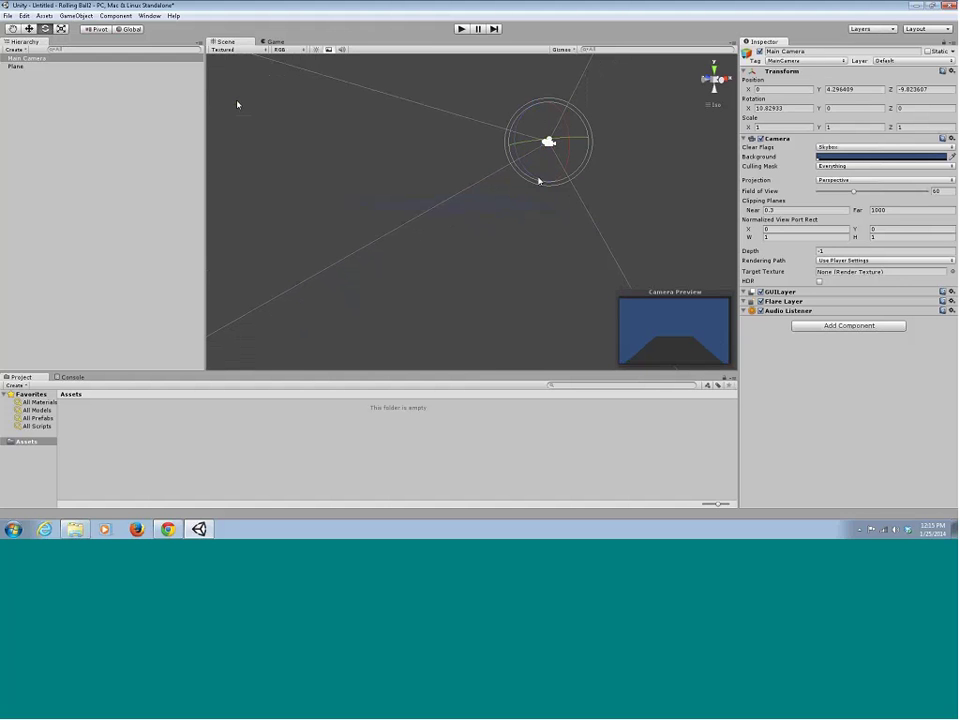
{"action": "left_click_drag", "start_coordinate": [537, 180], "coordinate": [548, 158]}
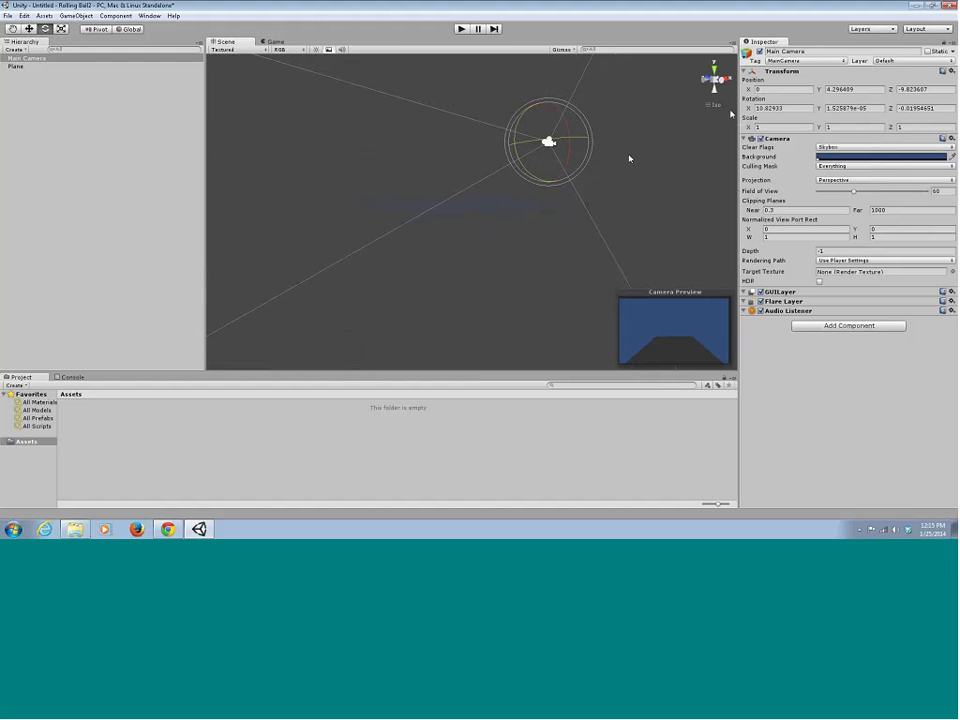
{"action": "left_click", "coordinate": [785, 108]}
{"action": "type", "text": "0"}
{"action": "key", "text": "Tab"}
{"action": "type", "text": "0"}
{"action": "key", "text": "Tab"}
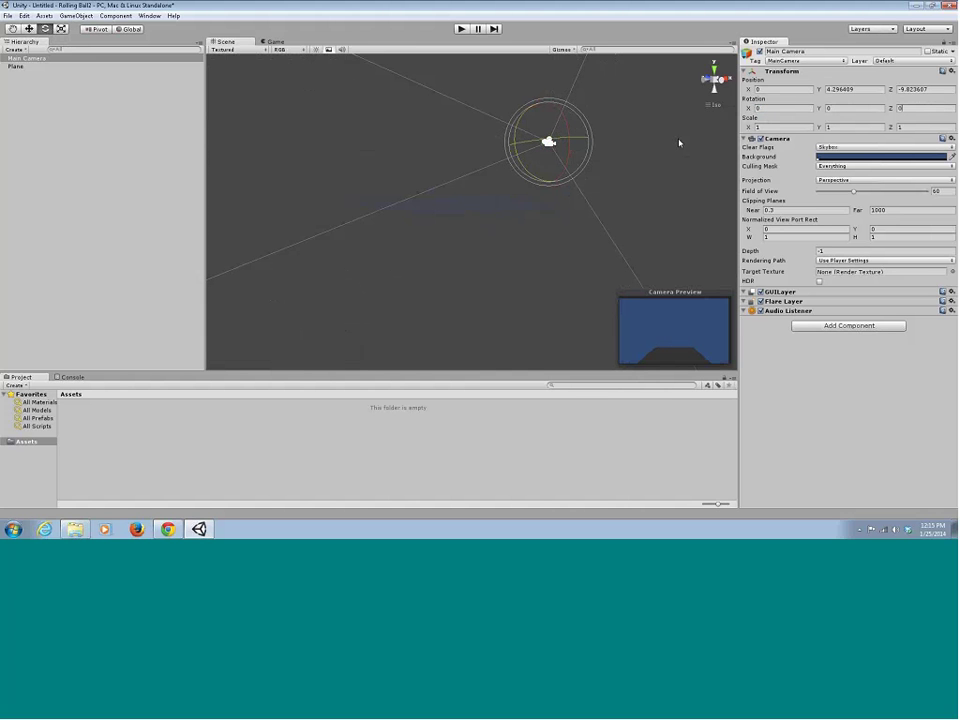
{"action": "left_click", "coordinate": [565, 141]}
{"action": "left_click", "coordinate": [550, 141]}
{"action": "left_click_drag", "start_coordinate": [569, 139], "coordinate": [567, 103]}
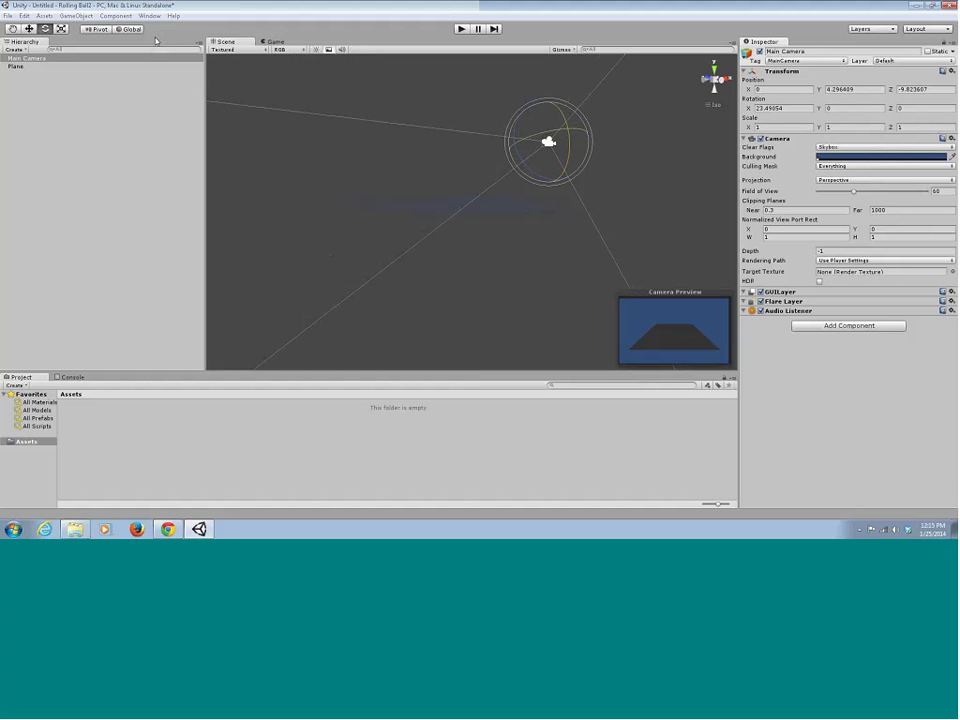
Save the scene as Level 1 in the project's Assets folder.
{"action": "key", "text": "ctrl+s"}
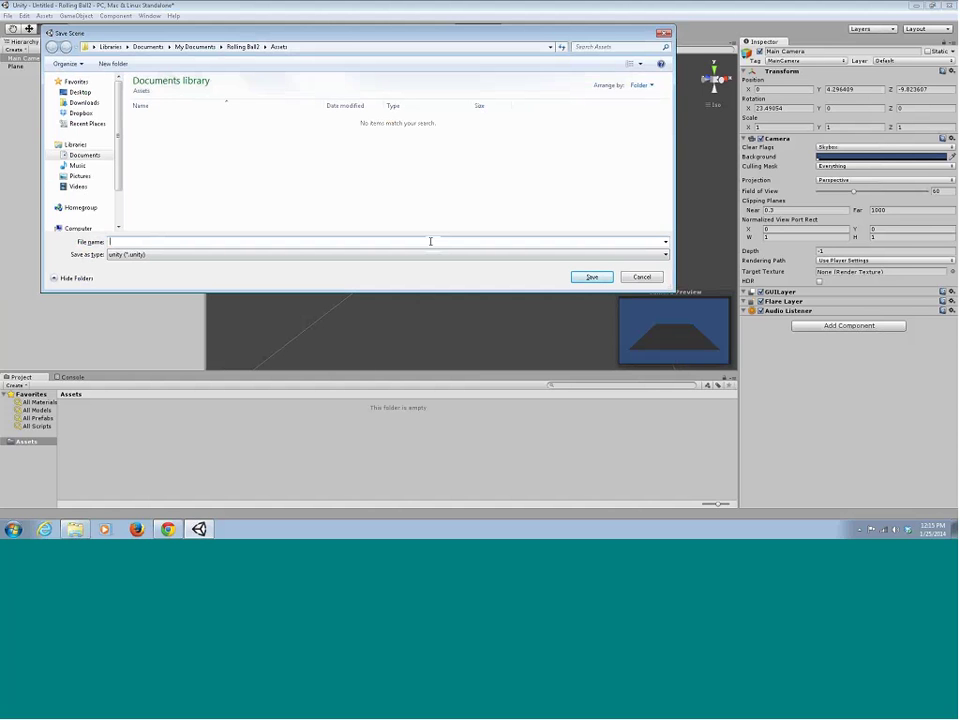
{"action": "left_click", "coordinate": [662, 33]}
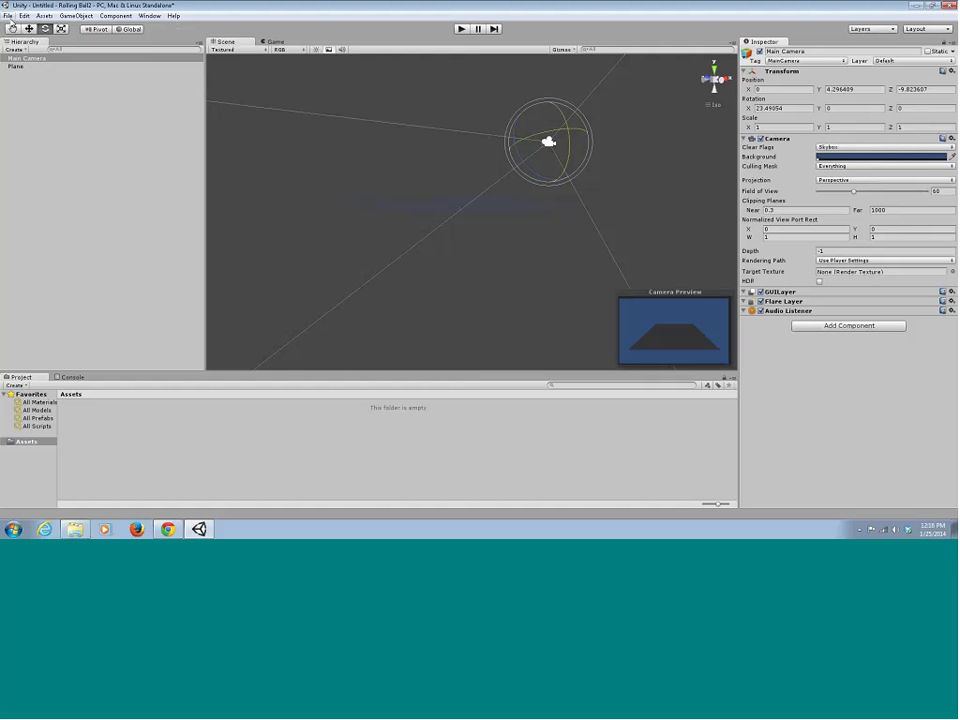
{"action": "left_click", "coordinate": [7, 15]}
{"action": "left_click", "coordinate": [31, 54]}
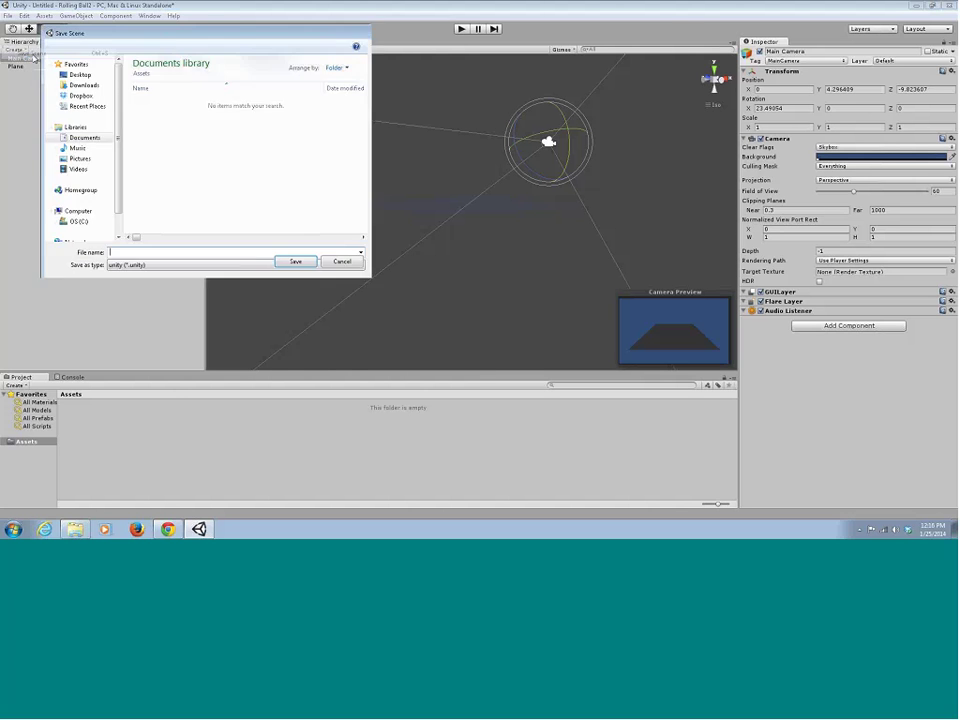
{"action": "type", "text": "Sce"}
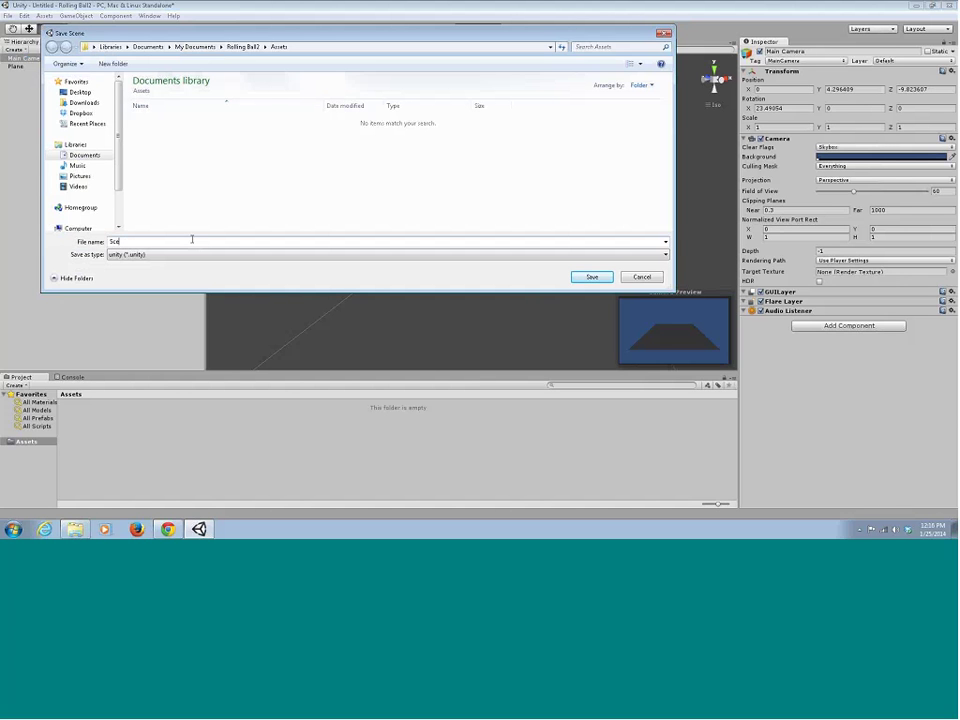
{"action": "type", "text": "ne1"}
{"action": "key", "text": "ctrl+a"}
{"action": "type", "text": "Level"}
{"action": "key", "text": "BackSpace"}
{"action": "key", "text": "BackSpace"}
{"action": "key", "text": "BackSpace"}
{"action": "key", "text": "BackSpace"}
{"action": "key", "text": "BackSpace"}
{"action": "key", "text": "BackSpace"}
{"action": "key", "text": "BackSpace"}
{"action": "type", "text": "Level 1"}
{"action": "key", "text": "Return"}
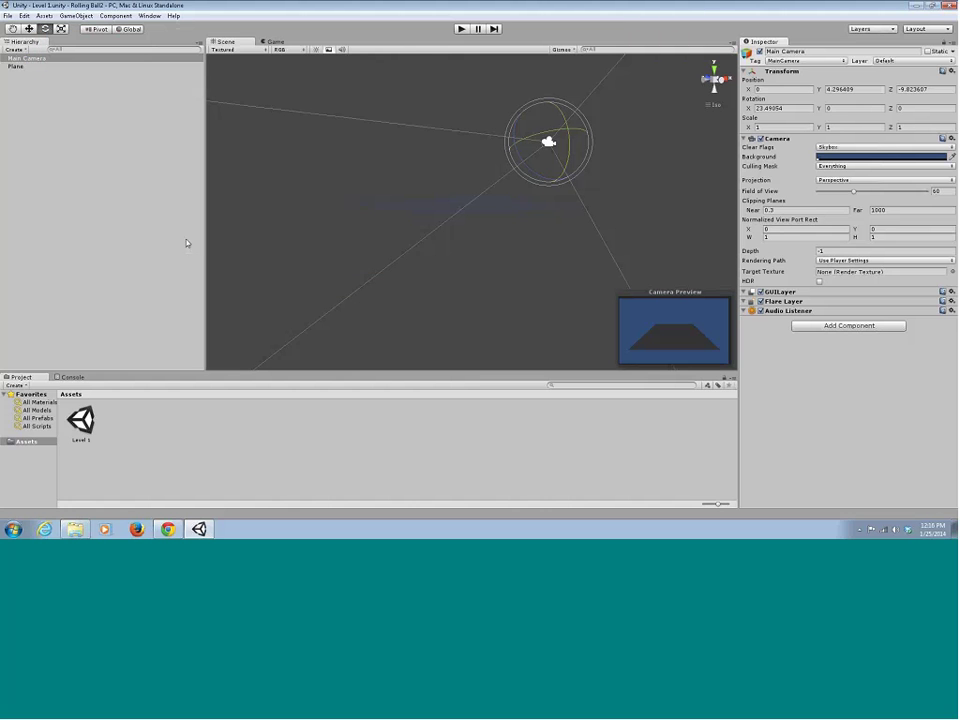
Run the game to check how the plane looks through the Main Camera, and stop it.
{"action": "left_click", "coordinate": [448, 169]}
{"action": "key", "text": "f"}
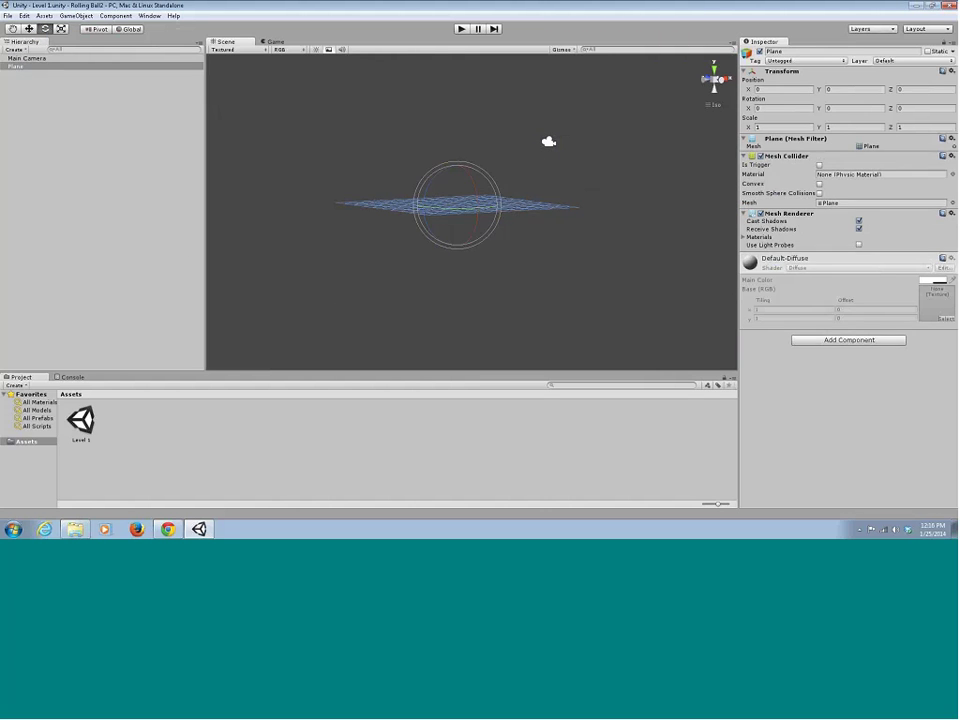
{"action": "left_click", "coordinate": [548, 141]}
{"action": "key", "text": "w"}
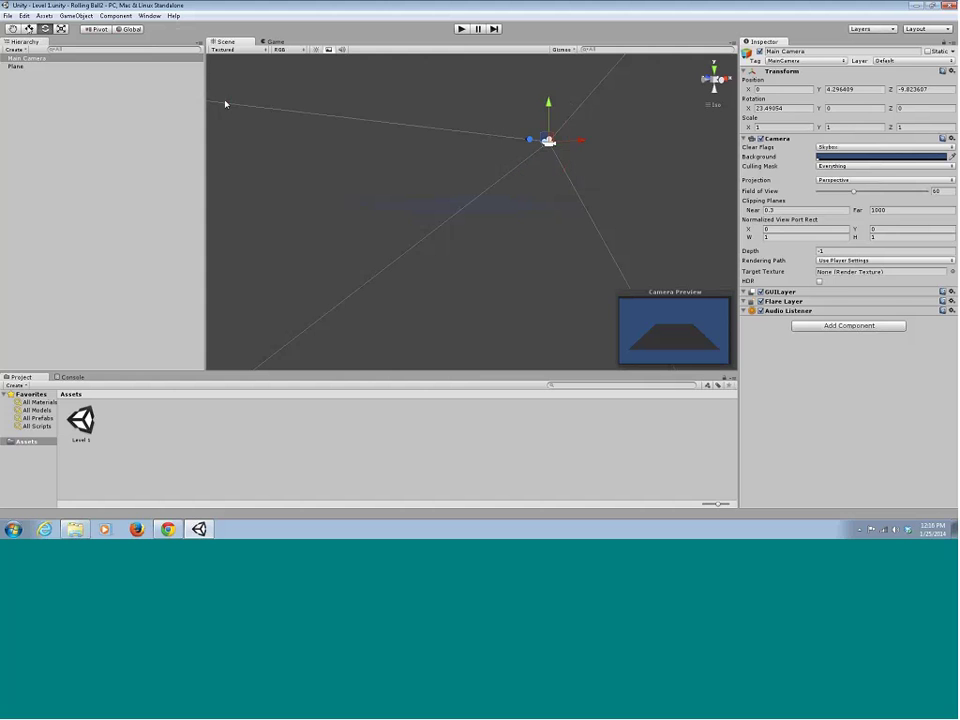
{"action": "left_click", "coordinate": [499, 205]}
{"action": "left_click_drag", "start_coordinate": [499, 178], "coordinate": [503, 255], "text": "alt"}
{"action": "left_click", "coordinate": [461, 28]}
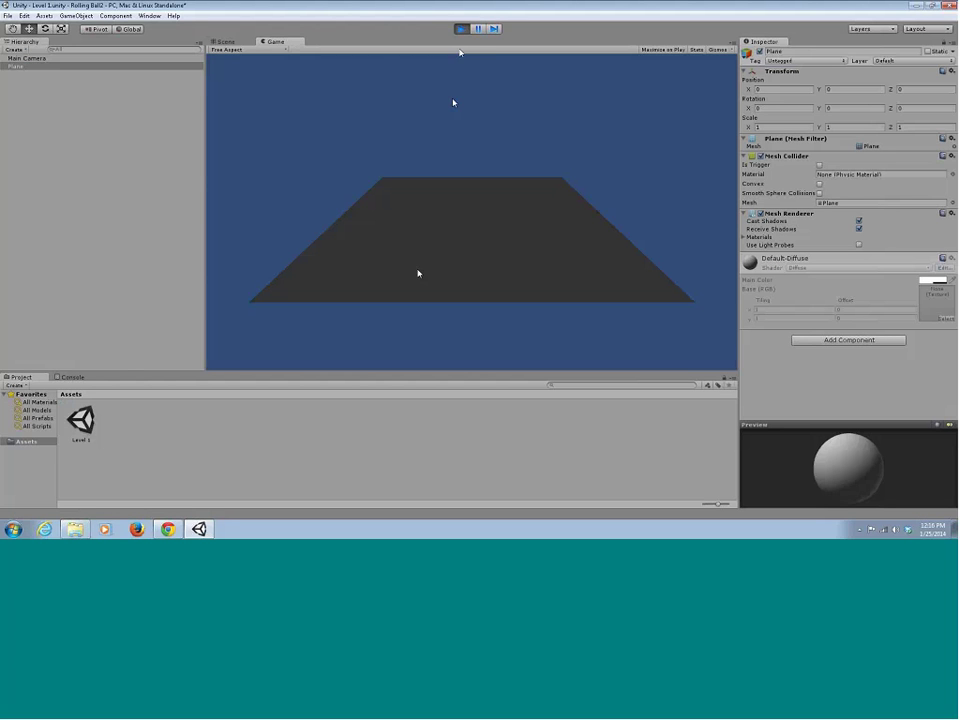
{"action": "left_click", "coordinate": [461, 28]}
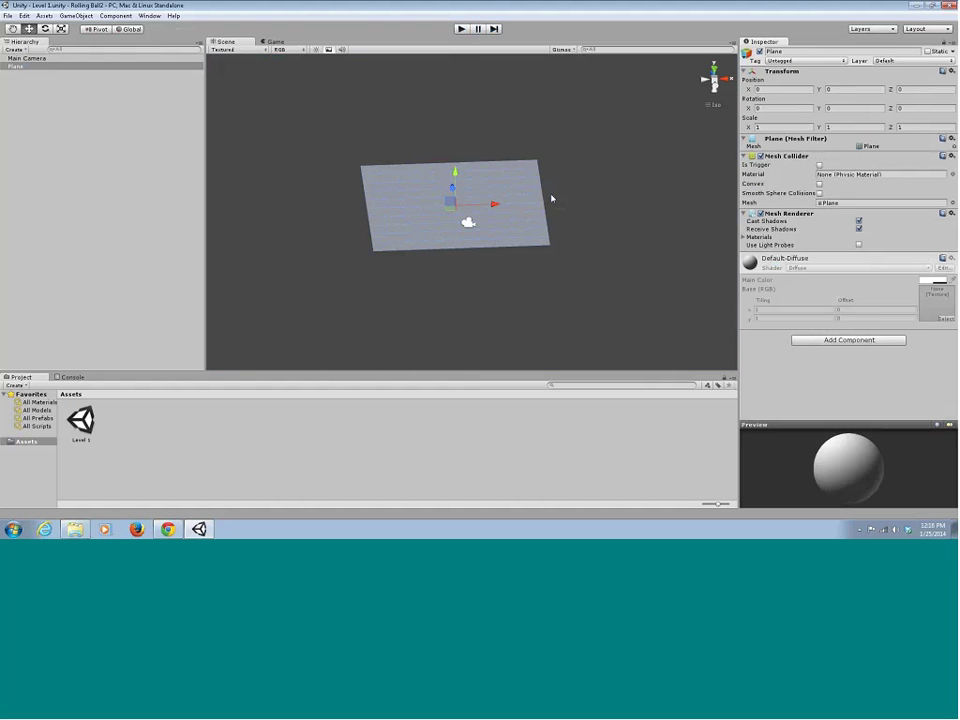
Add a directional light and move it above the plane to about X 3.66, Y 7.86.
{"action": "left_click_drag", "start_coordinate": [551, 198], "coordinate": [568, 154], "text": "alt"}
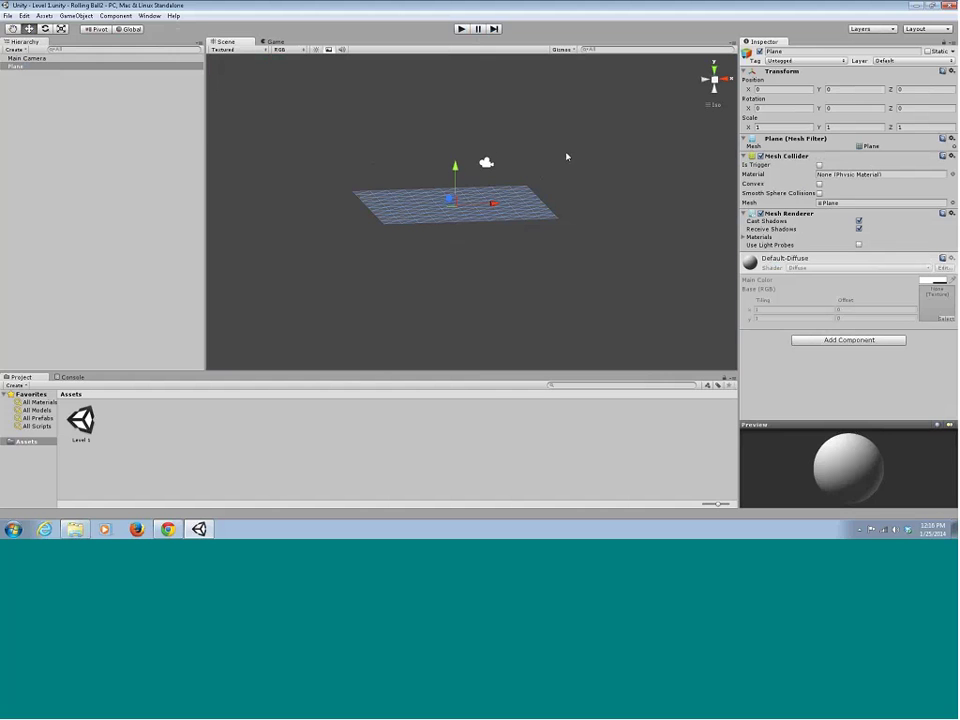
{"action": "left_click", "coordinate": [73, 17]}
{"action": "mouse_move", "coordinate": [87, 38]}
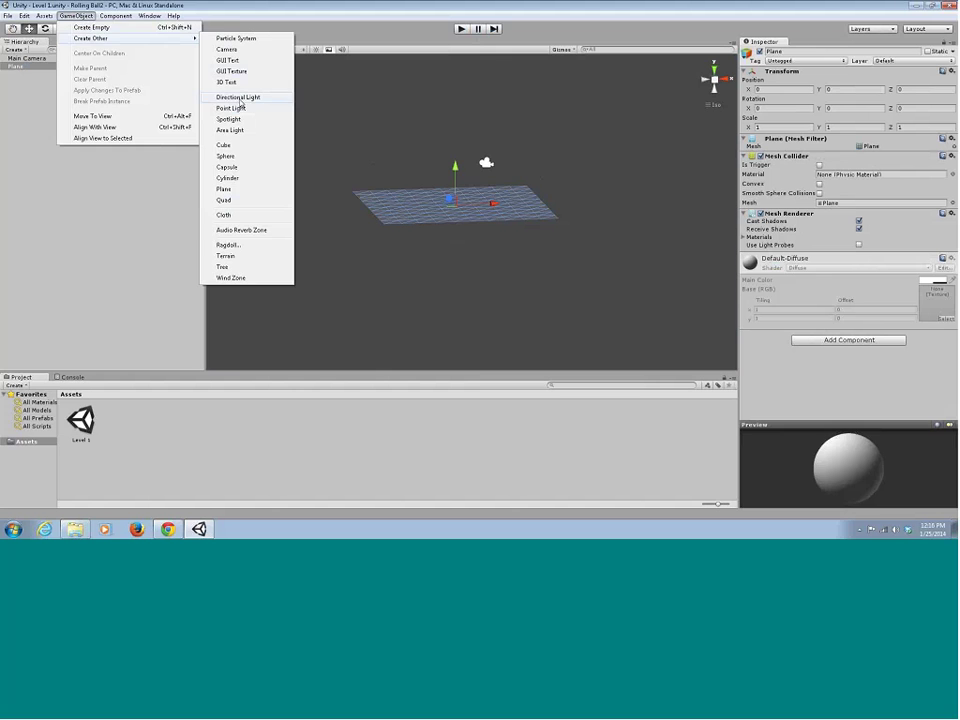
{"action": "left_click", "coordinate": [240, 99]}
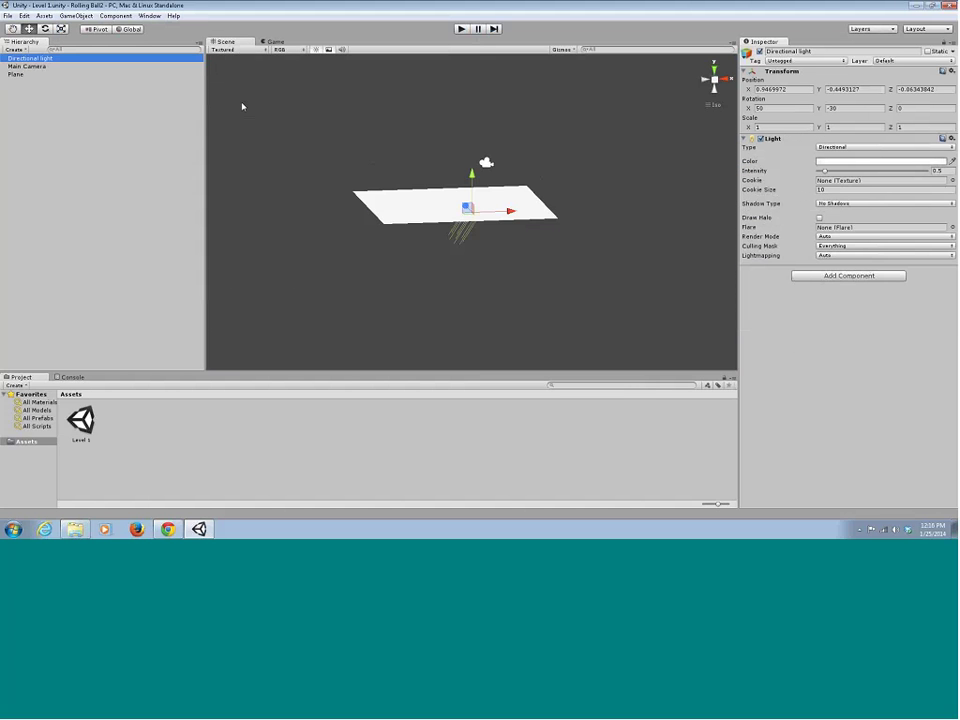
{"action": "left_click_drag", "start_coordinate": [472, 195], "coordinate": [473, 77]}
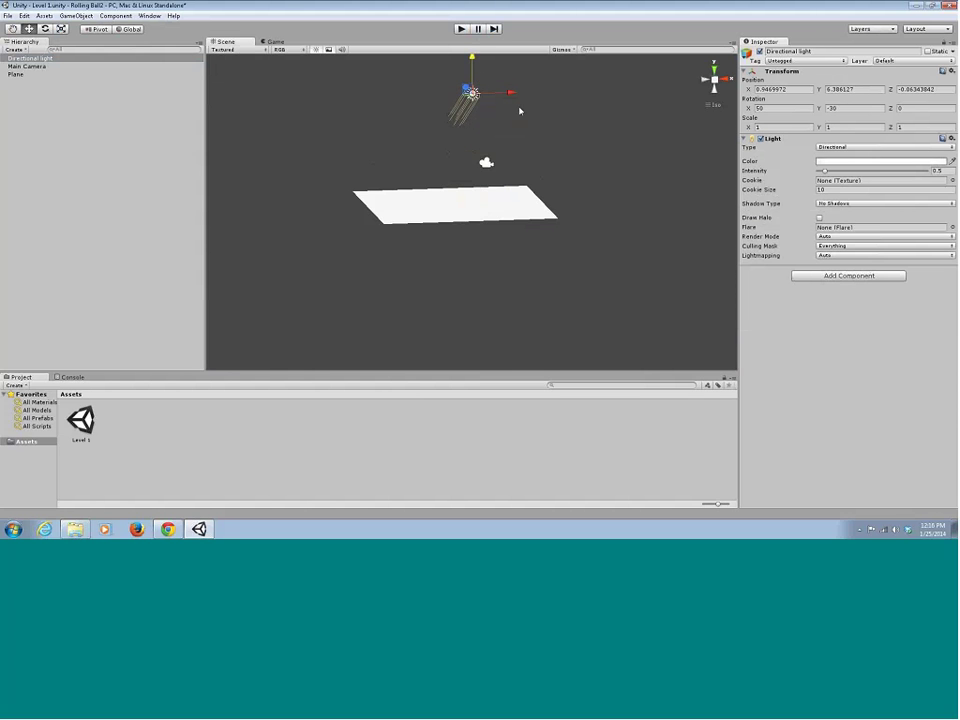
{"action": "left_click_drag", "start_coordinate": [519, 110], "coordinate": [495, 165], "text": "alt"}
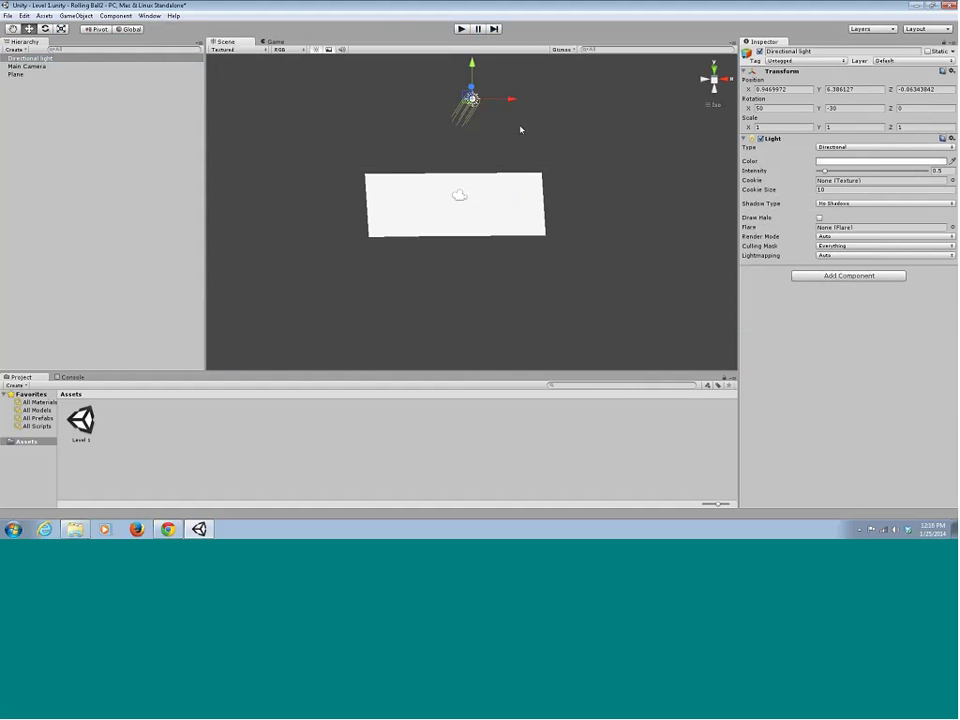
{"action": "left_click_drag", "start_coordinate": [478, 97], "coordinate": [518, 76]}
{"action": "scroll", "coordinate": [542, 120], "scroll_direction": "down", "scroll_amount": 1}
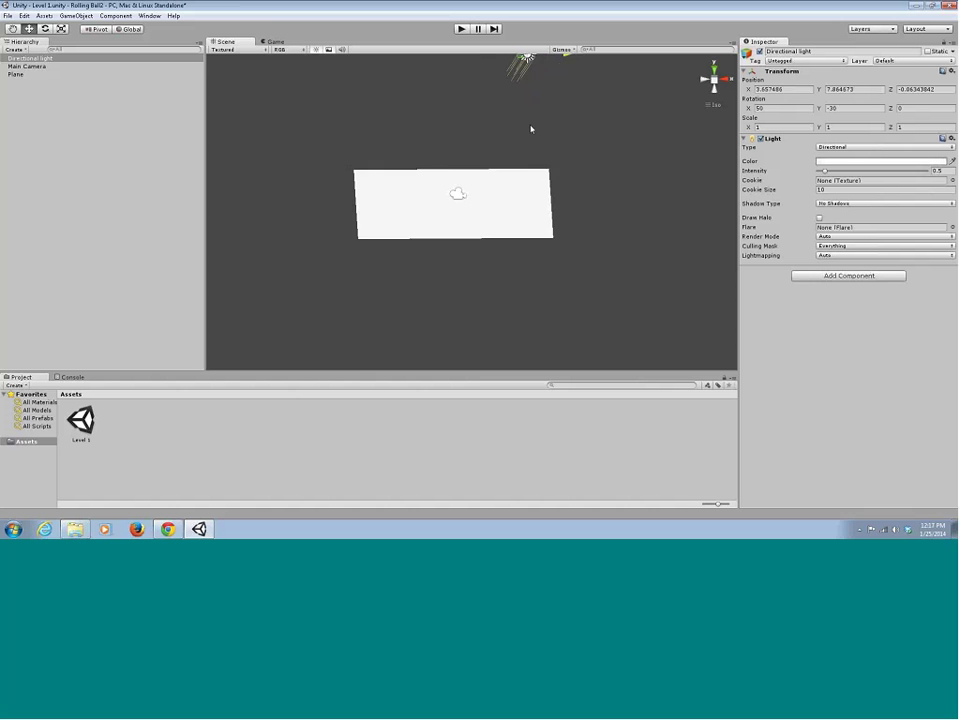
Play the game twice to check the plane under the directional light, stopping it each time.
{"action": "left_click_drag", "start_coordinate": [512, 129], "coordinate": [480, 178], "text": "alt"}
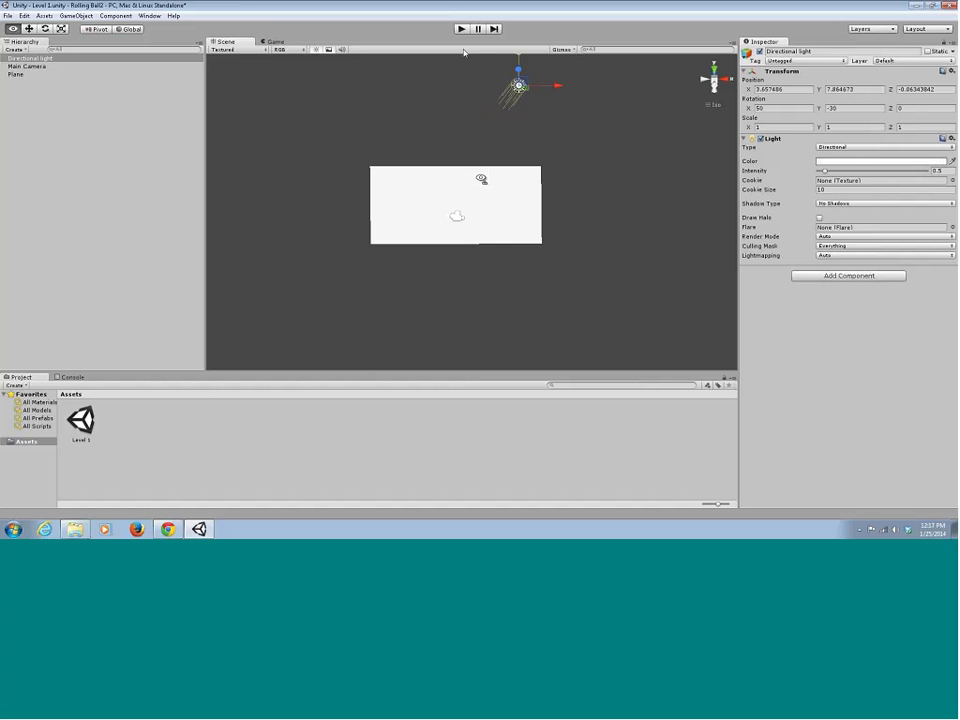
{"action": "left_click", "coordinate": [461, 29]}
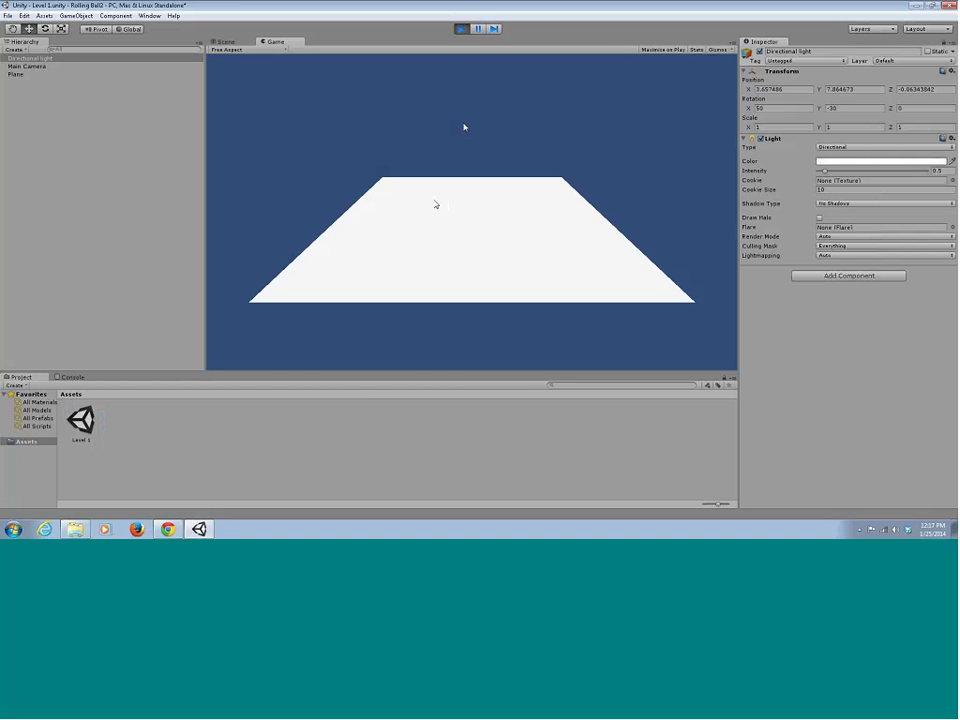
{"action": "key", "text": "ctrl+p"}
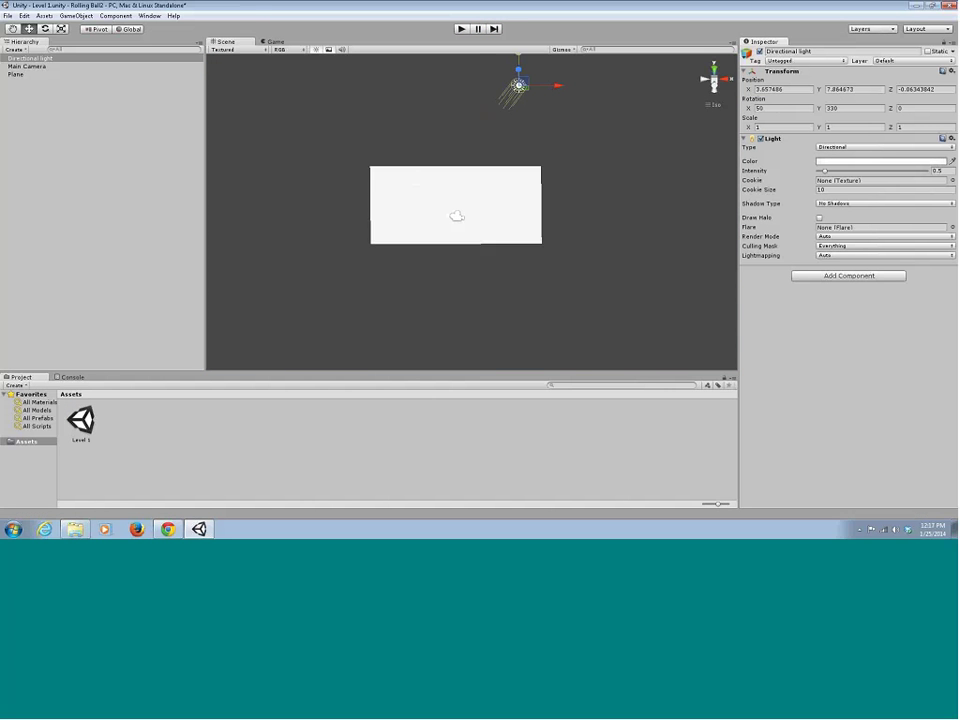
{"action": "left_click", "coordinate": [20, 74]}
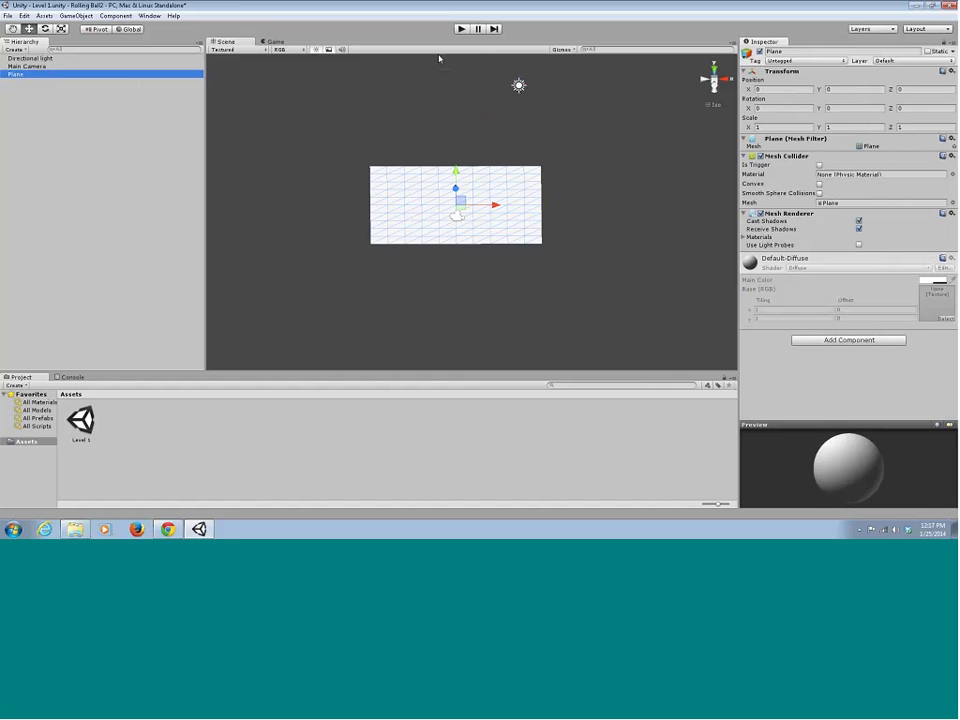
{"action": "key", "text": "ctrl+p"}
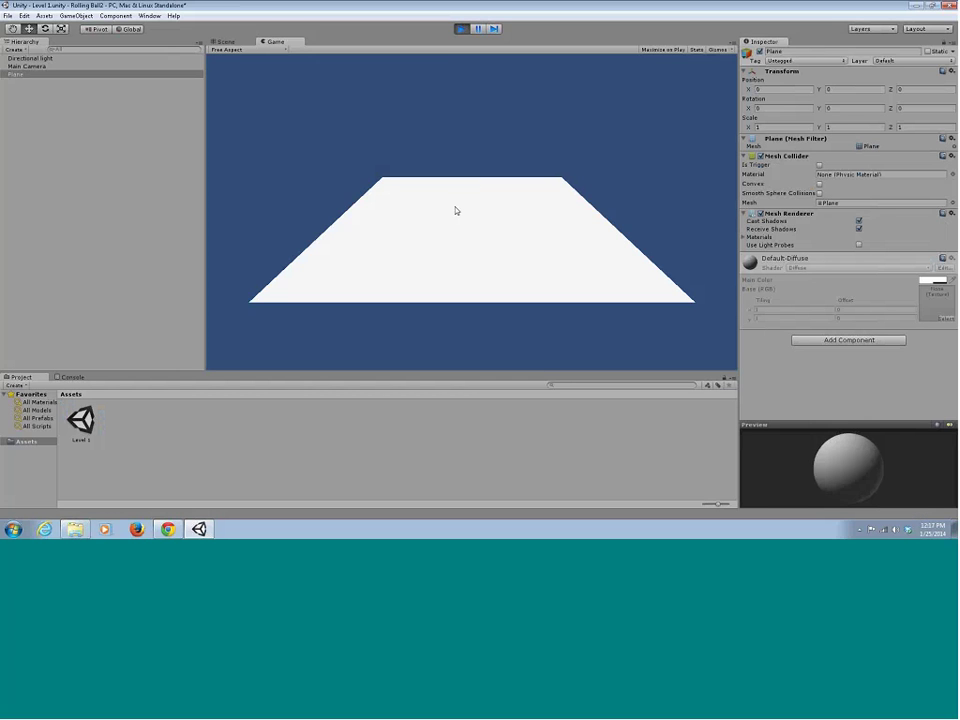
{"action": "key", "text": "ctrl+p"}
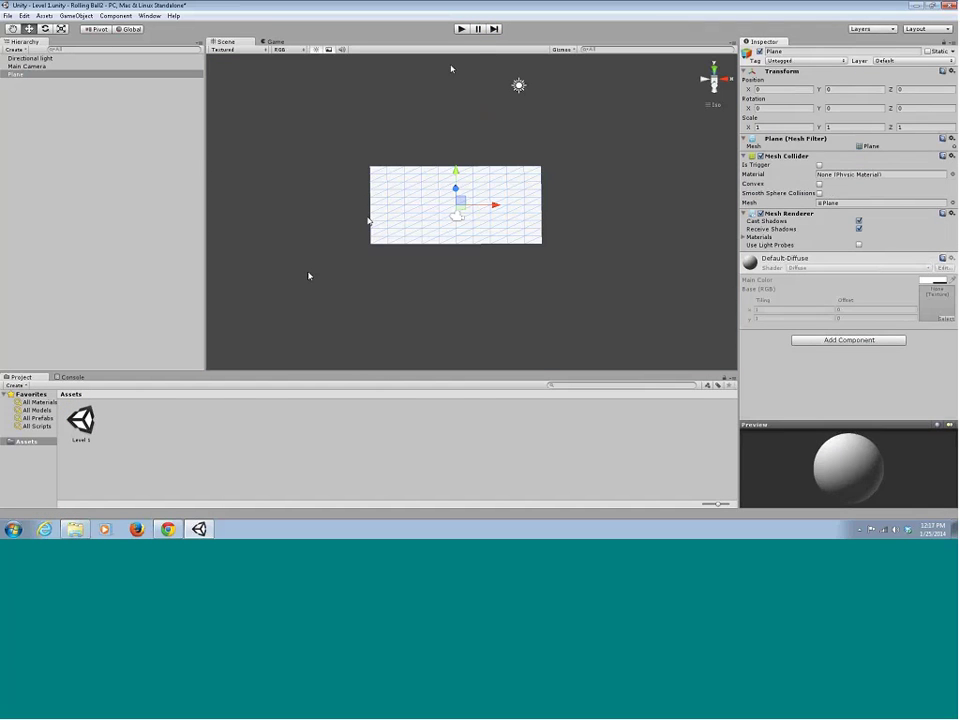
{"action": "left_click", "coordinate": [82, 428]}
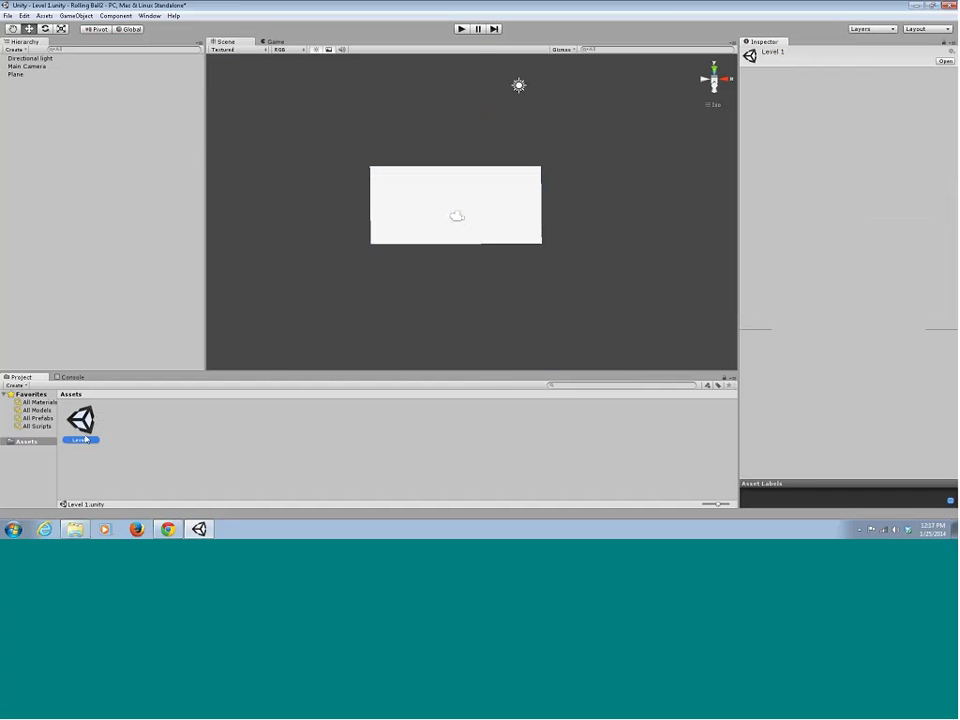
{"action": "left_click", "coordinate": [114, 435]}
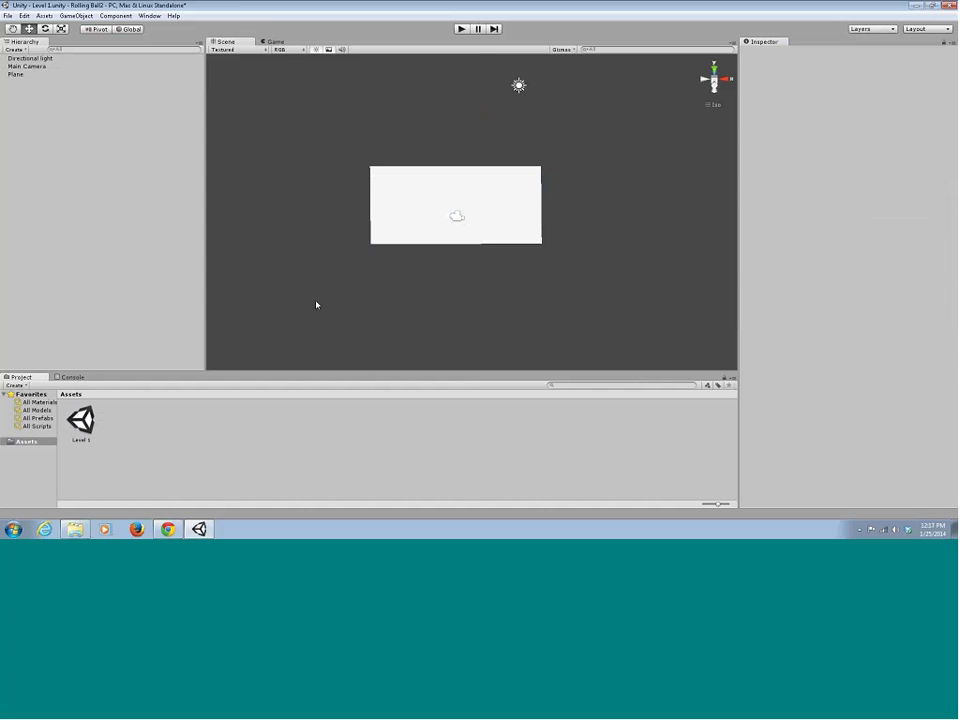
{"action": "left_click", "coordinate": [421, 202]}
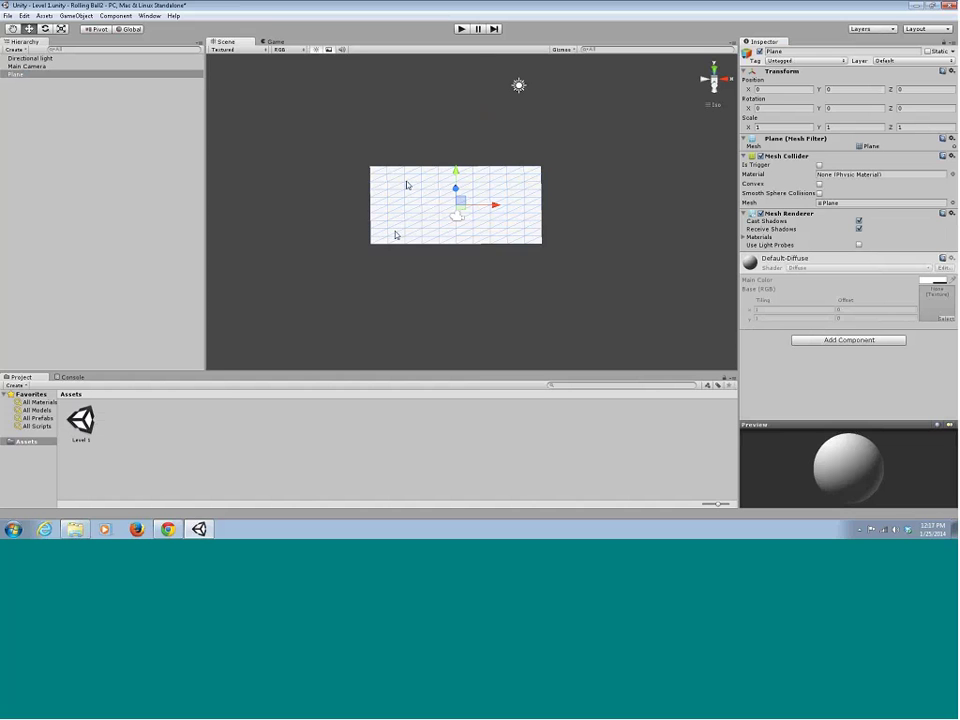
{"action": "key", "text": "alt"}
{"action": "mouse_move", "coordinate": [415, 203]}
{"action": "left_mouse_down", "text": "alt"}
{"action": "mouse_move", "coordinate": [414, 230]}
{"action": "mouse_move", "coordinate": [414, 197]}
{"action": "left_mouse_up", "text": "alt"}
{"action": "left_click", "coordinate": [128, 433]}
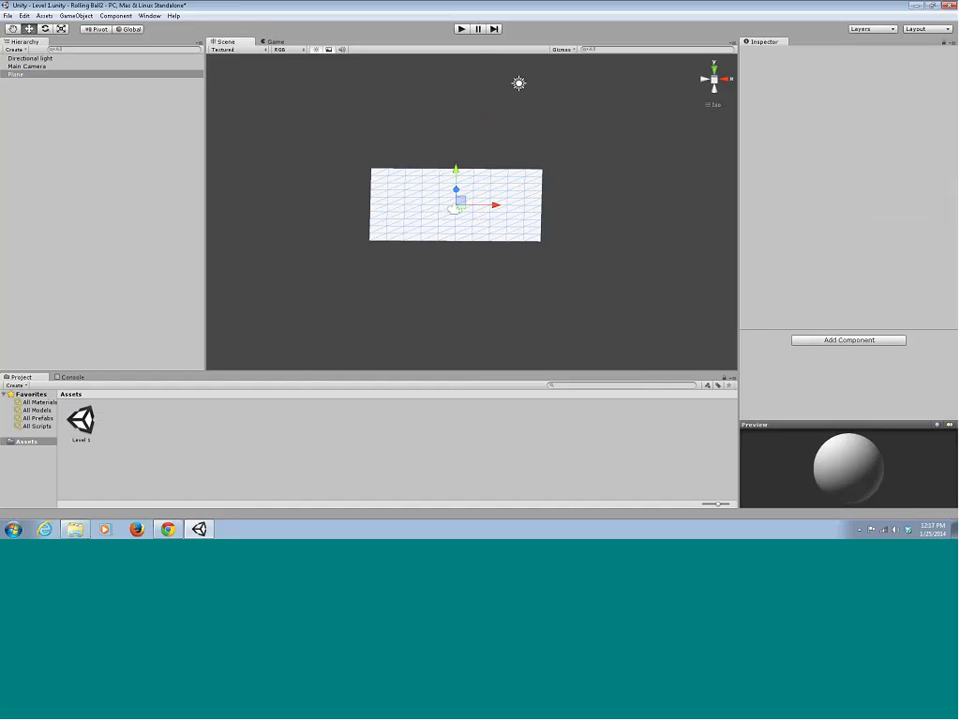
Create a new material named Ground in the project's Assets folder.
{"action": "right_click", "coordinate": [128, 433]}
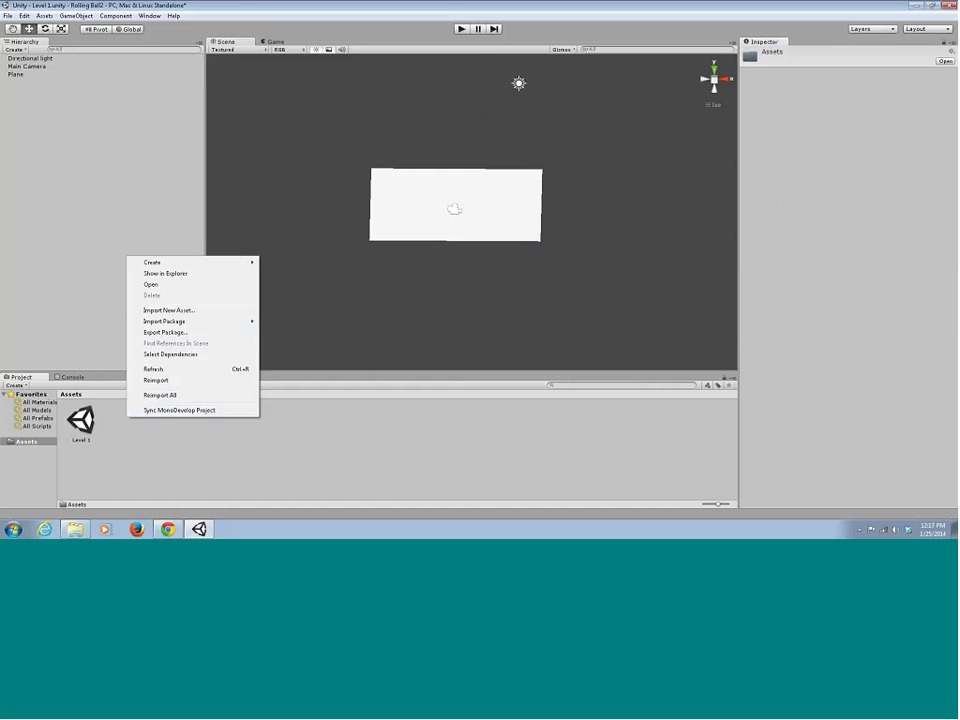
{"action": "left_click", "coordinate": [108, 420]}
{"action": "right_click", "coordinate": [106, 418]}
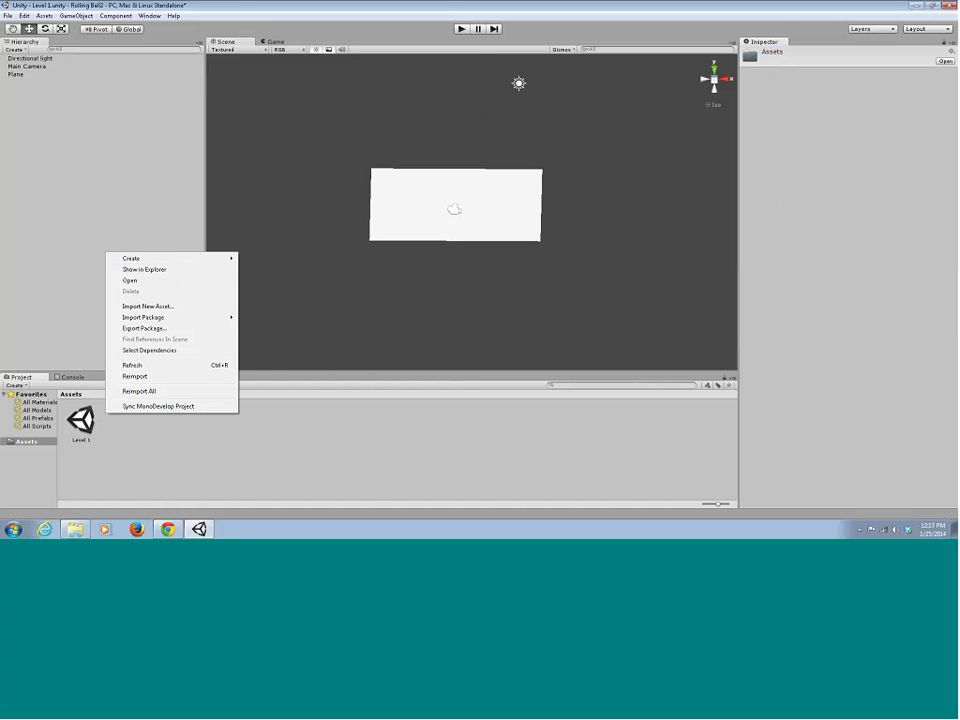
{"action": "mouse_move", "coordinate": [132, 262]}
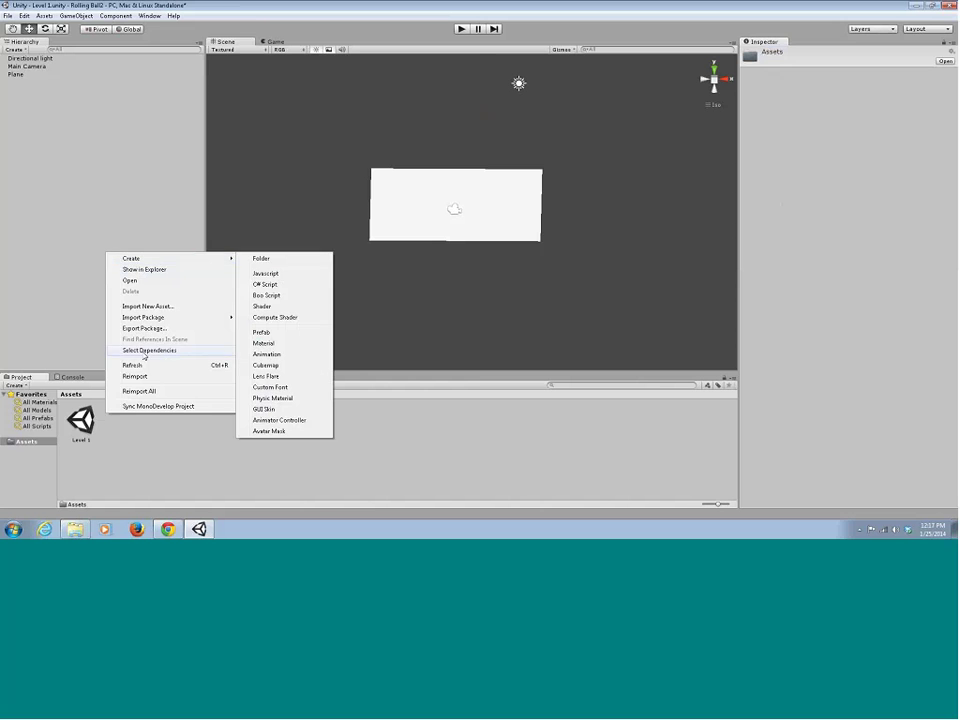
{"action": "left_click", "coordinate": [156, 460]}
{"action": "left_click", "coordinate": [44, 16]}
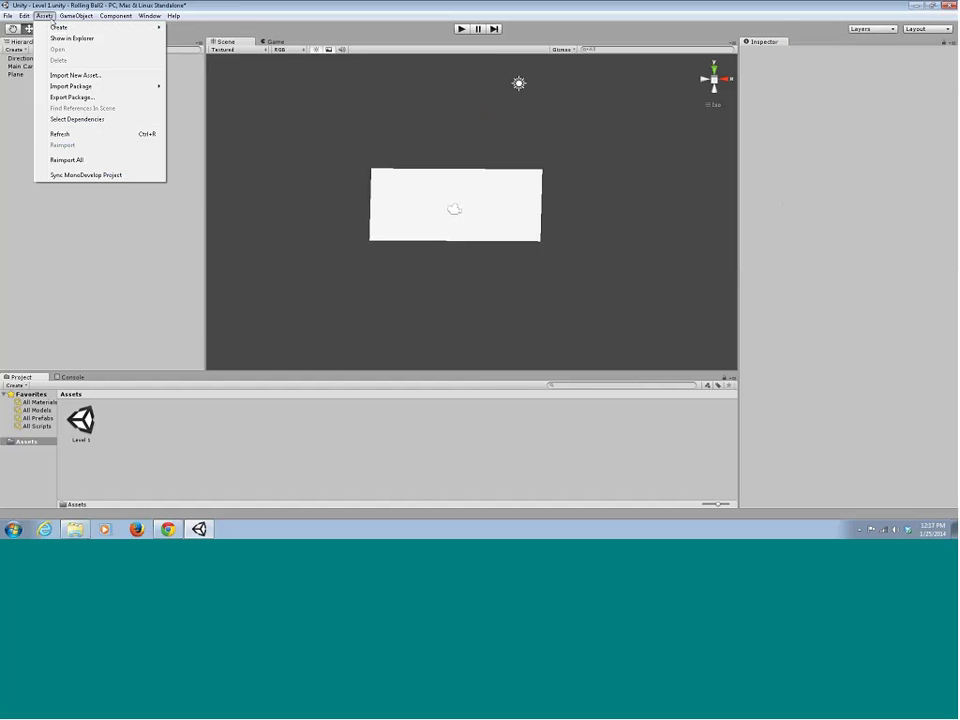
{"action": "mouse_move", "coordinate": [100, 27]}
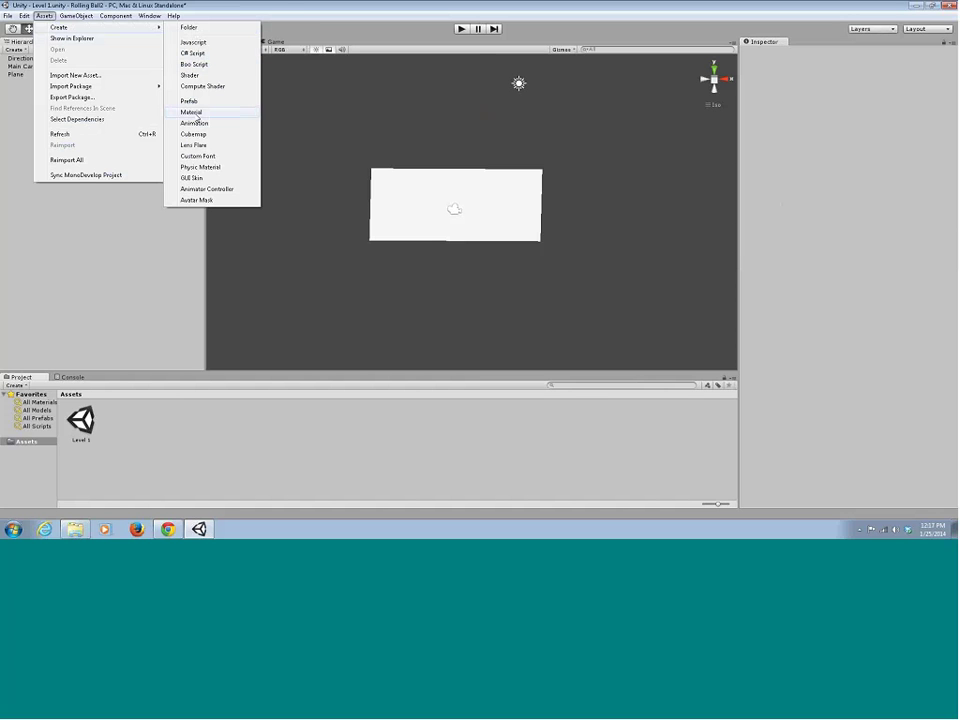
{"action": "left_click", "coordinate": [193, 112]}
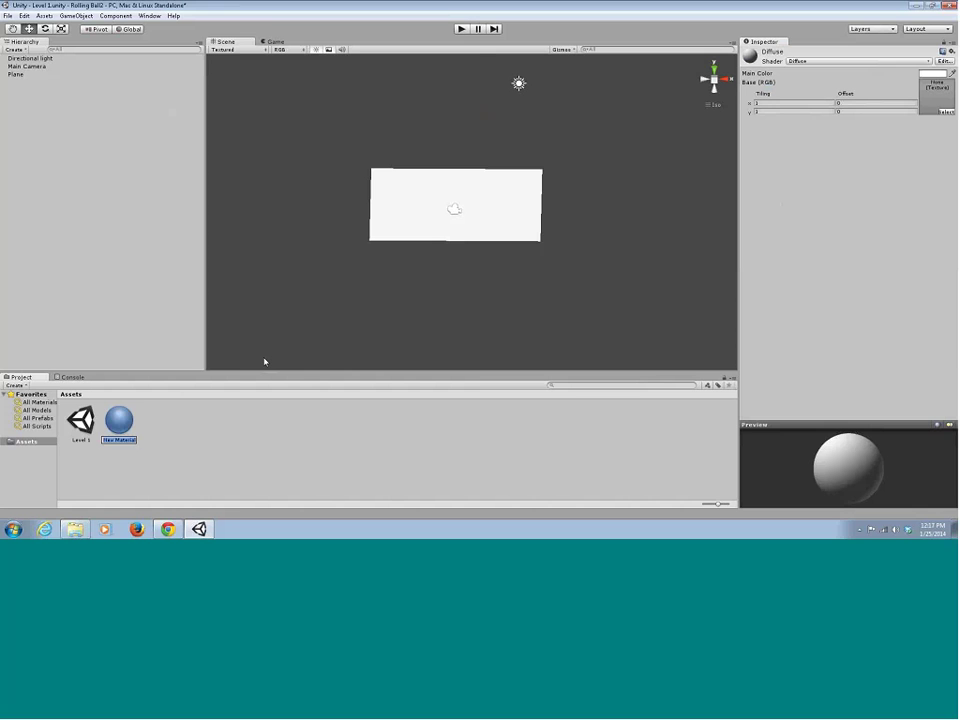
{"action": "type", "text": "Ground"}
{"action": "key", "text": "Return"}
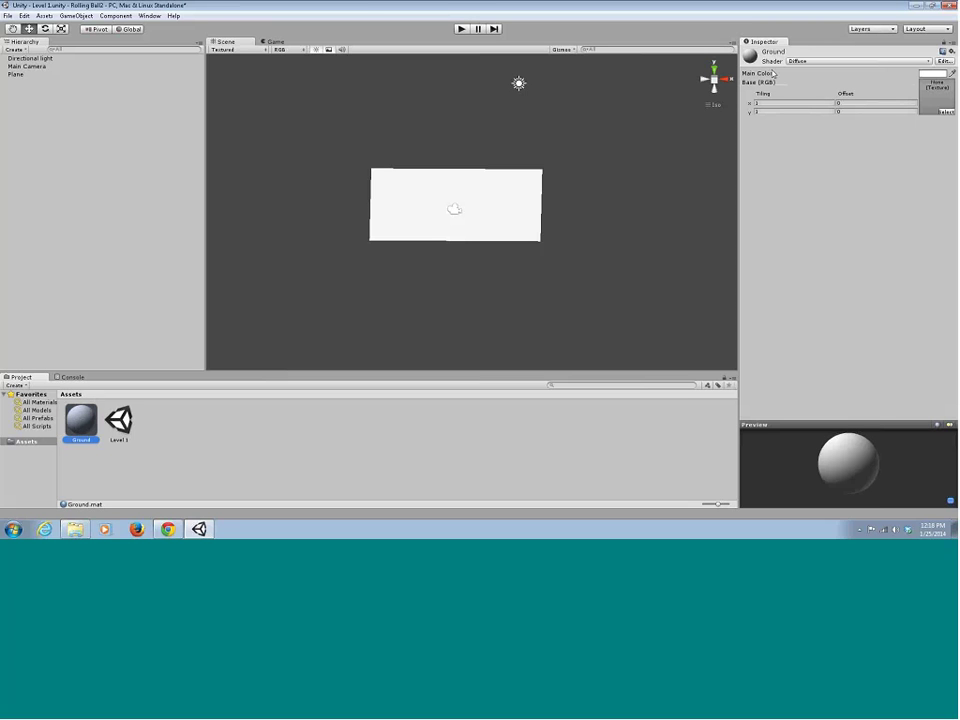
Set the Ground material's main color to a dark green of about R 13, G 144, B 74.
{"action": "left_click", "coordinate": [930, 76]}
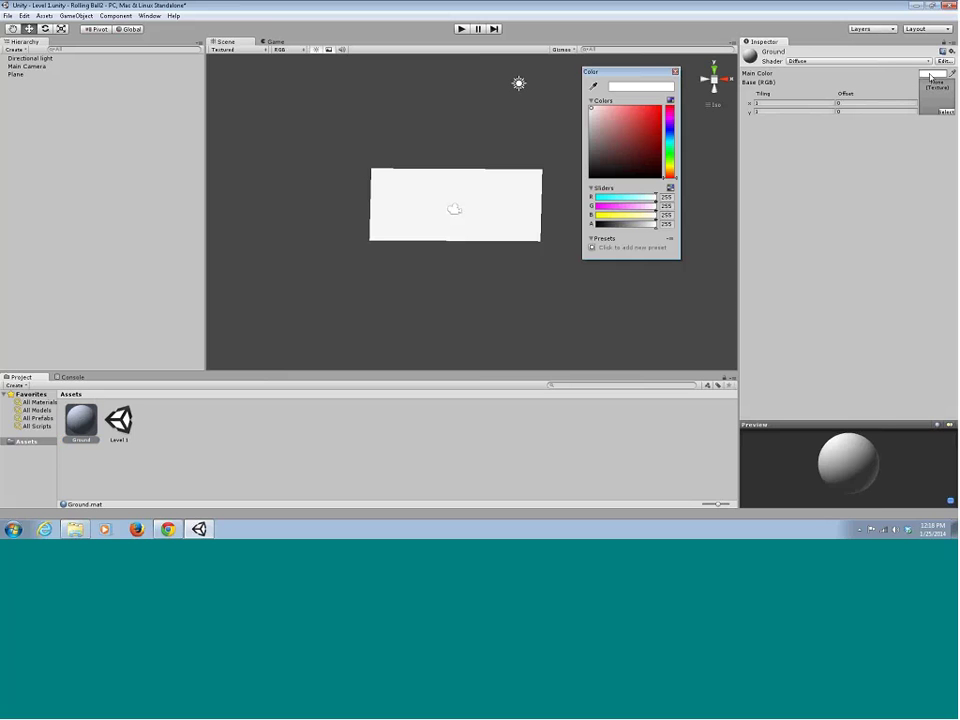
{"action": "left_click", "coordinate": [622, 119]}
{"action": "left_click_drag", "start_coordinate": [622, 119], "coordinate": [654, 141]}
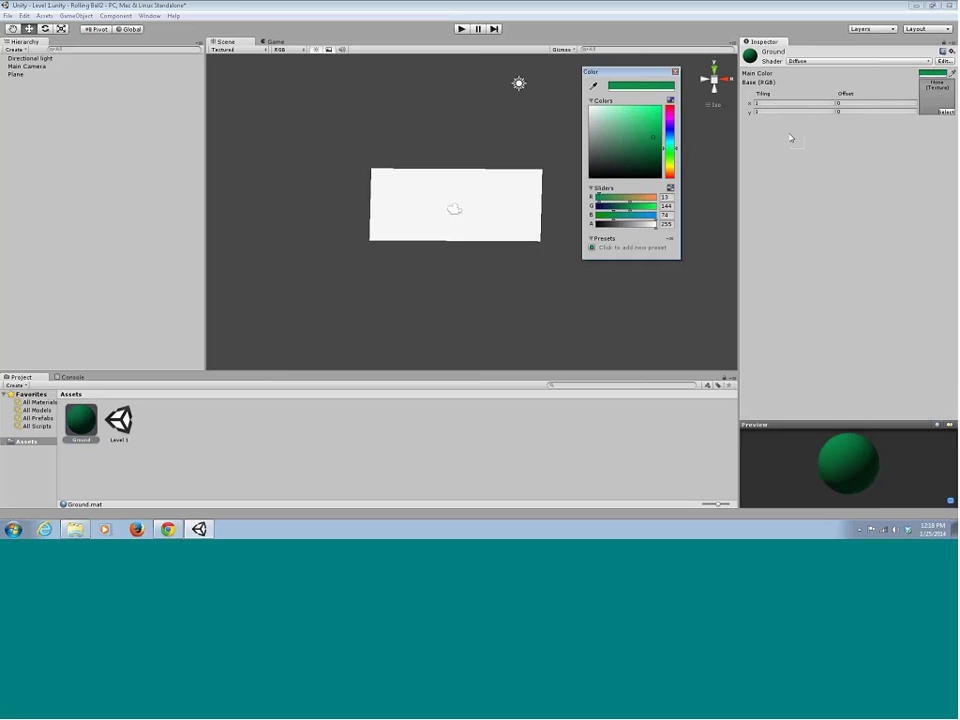
{"action": "left_click", "coordinate": [676, 73]}
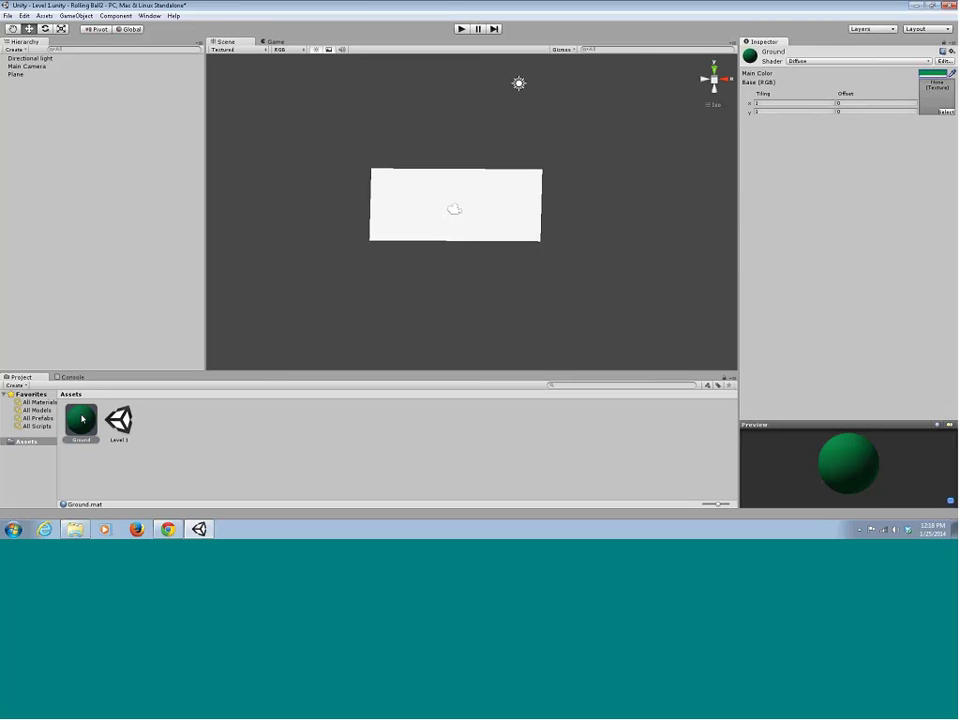
Apply the Ground material to the plane and select the plane to inspect its components.
{"action": "left_click_drag", "start_coordinate": [82, 419], "coordinate": [56, 222]}
{"action": "left_click", "coordinate": [82, 421]}
{"action": "left_click_drag", "start_coordinate": [82, 421], "coordinate": [30, 84]}
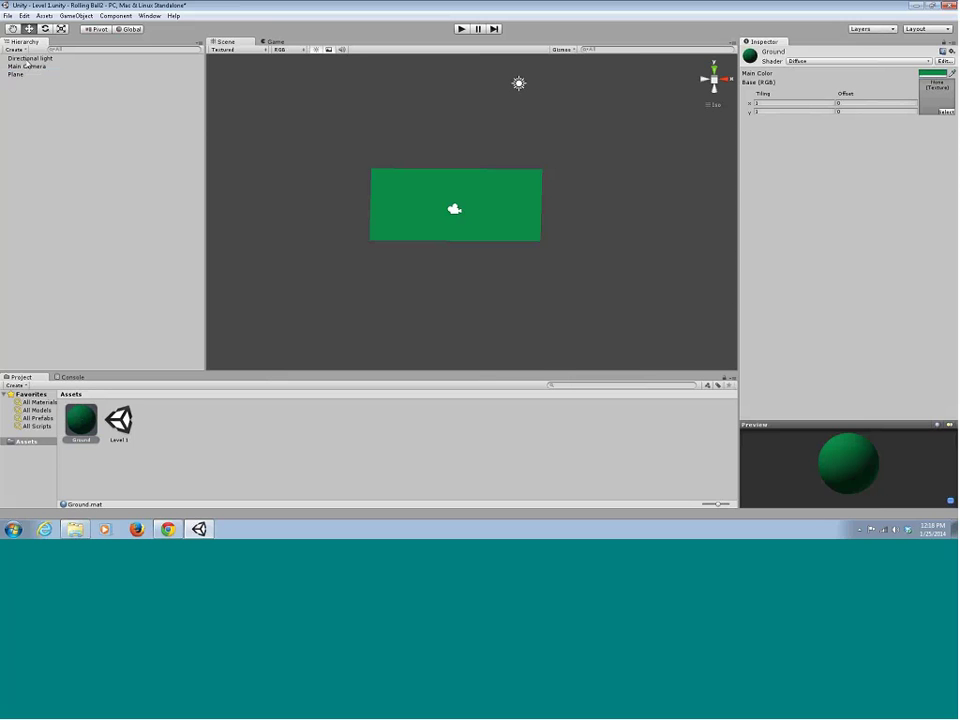
{"action": "left_click", "coordinate": [28, 58]}
{"action": "left_click", "coordinate": [28, 66]}
{"action": "left_click", "coordinate": [24, 75]}
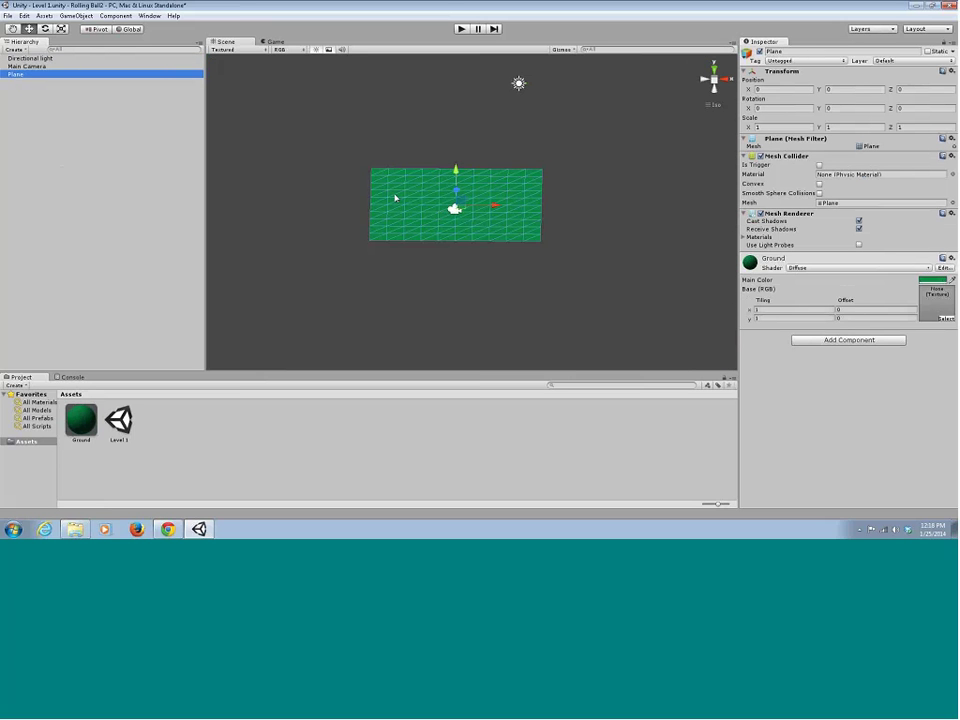
Run the game to check the green plane through the Main Camera, and stop it.
{"action": "left_click_drag", "start_coordinate": [394, 199], "coordinate": [428, 236], "text": "alt"}
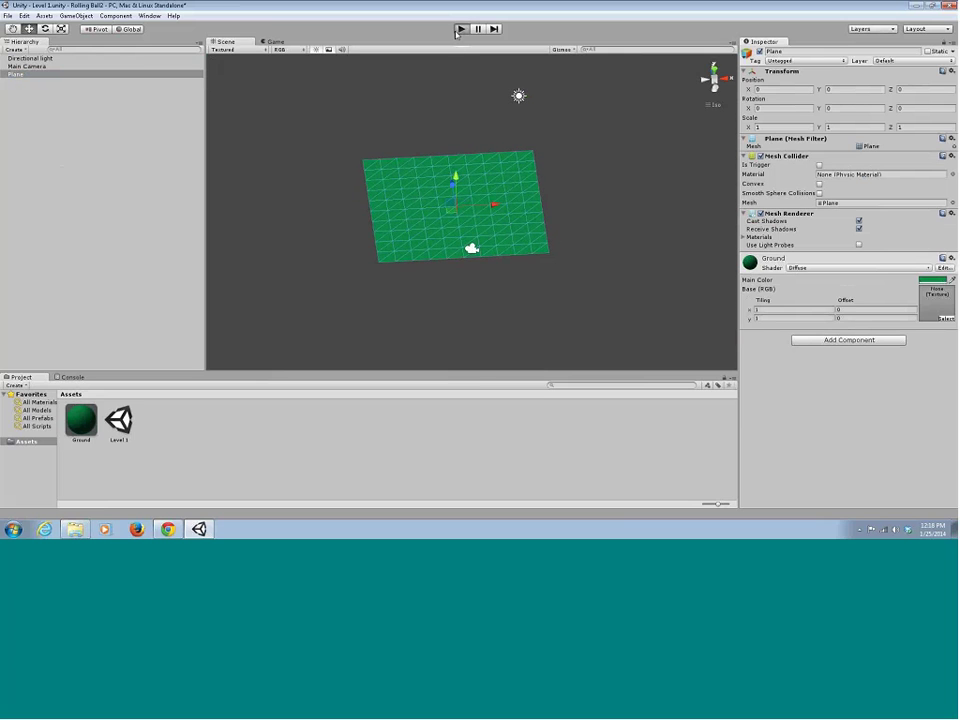
{"action": "key", "text": "ctrl+p"}
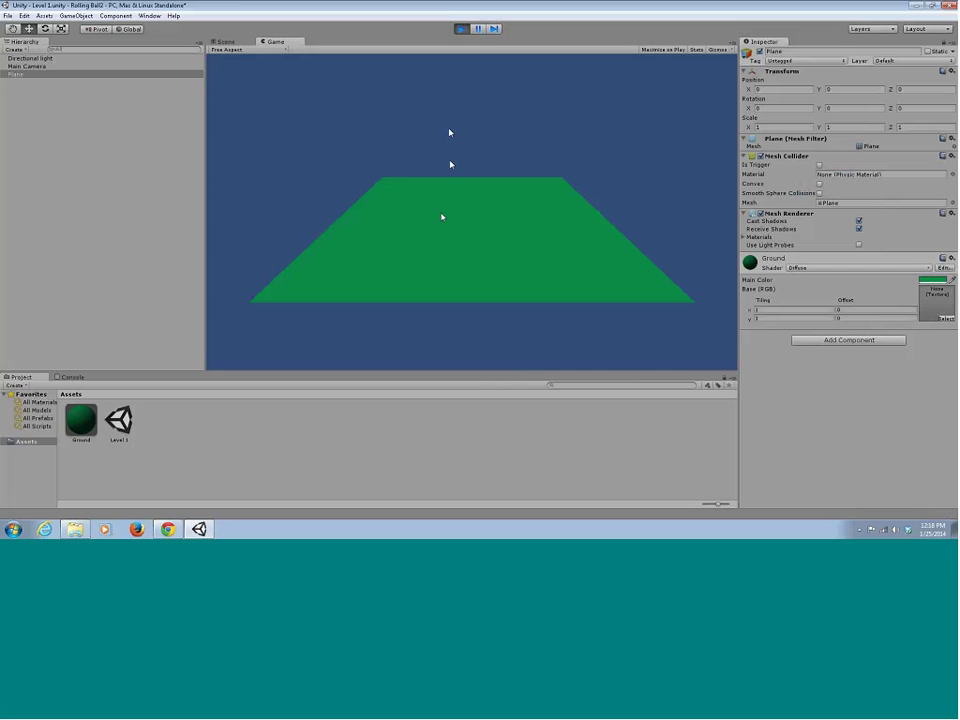
{"action": "key", "text": "ctrl+p"}
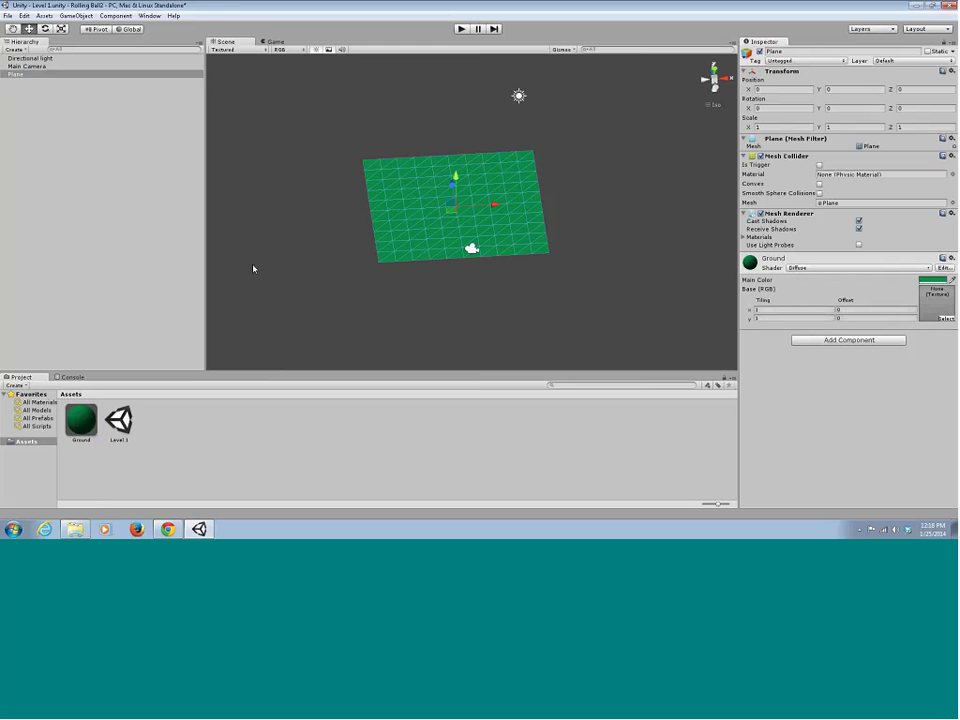
{"action": "left_click", "coordinate": [38, 402]}
{"action": "left_click", "coordinate": [26, 441]}
{"action": "left_click_drag", "start_coordinate": [380, 190], "coordinate": [416, 207], "text": "alt"}
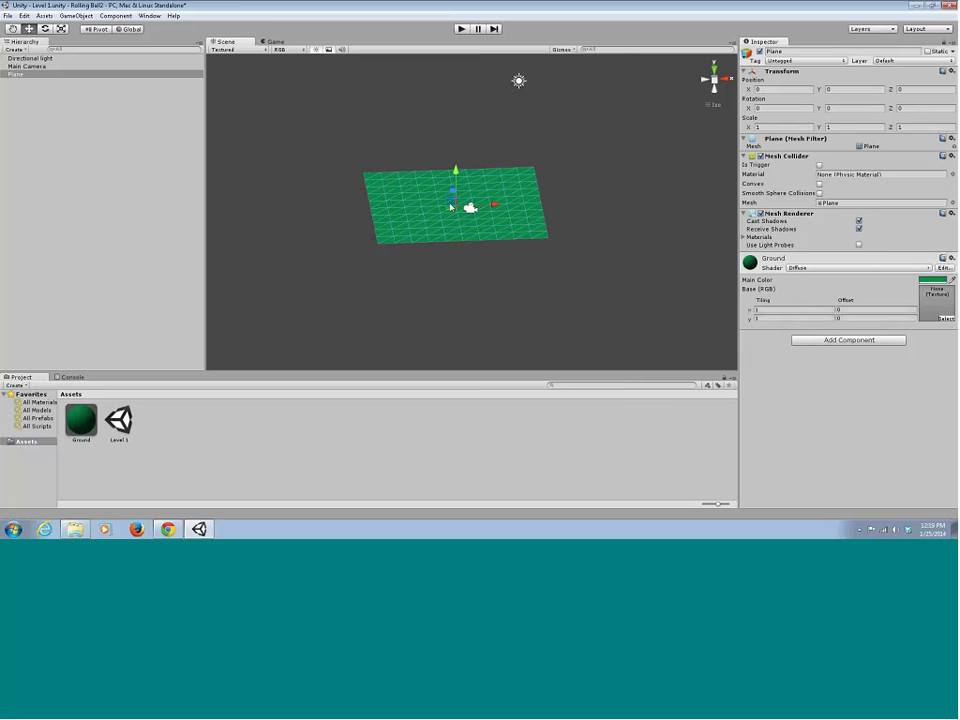
{"action": "left_click_drag", "start_coordinate": [425, 219], "coordinate": [436, 226], "text": "alt"}
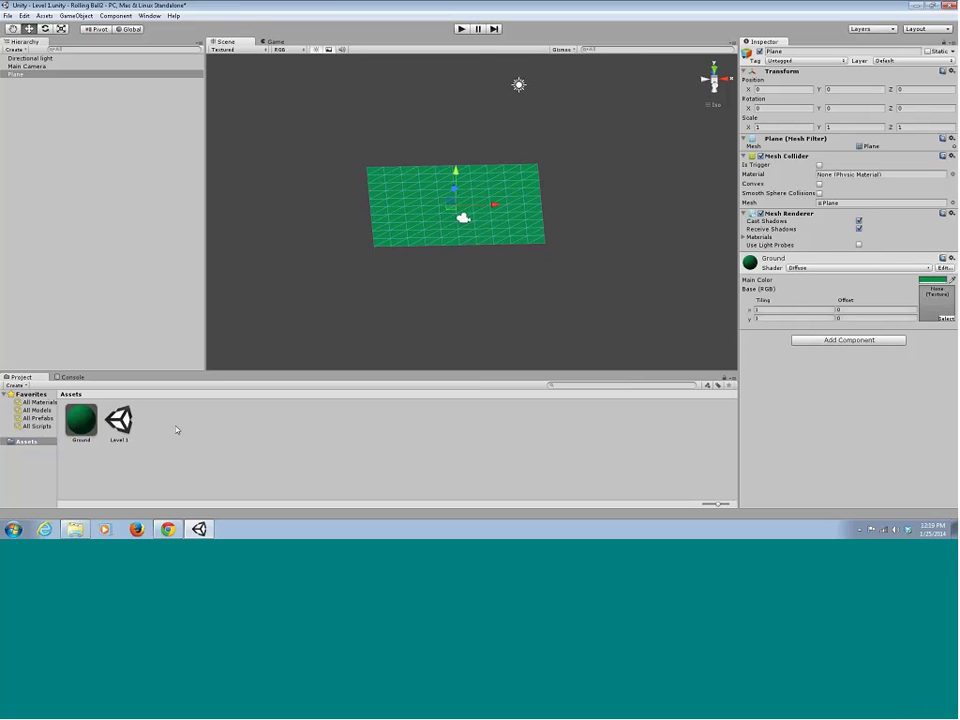
{"action": "right_click_drag", "start_coordinate": [416, 209], "coordinate": [413, 201]}
{"action": "right_click_drag", "start_coordinate": [323, 248], "coordinate": [420, 204]}
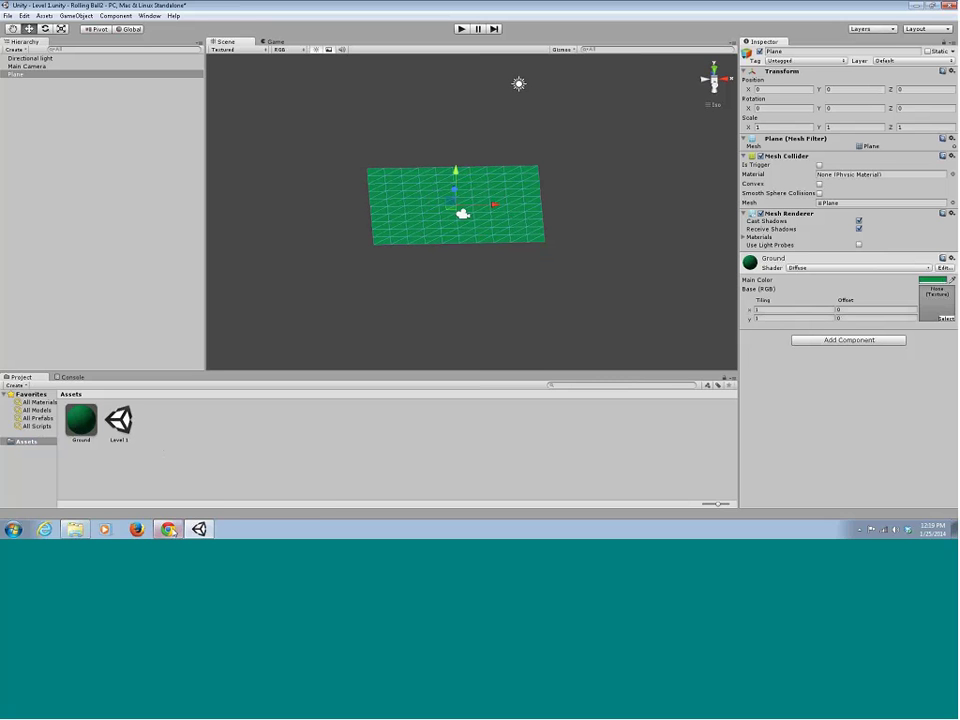
Switch to Chrome and browse the Unity Asset Store home page, its popular assets and the Textures & Materials subcategories.
{"action": "left_click", "coordinate": [168, 529]}
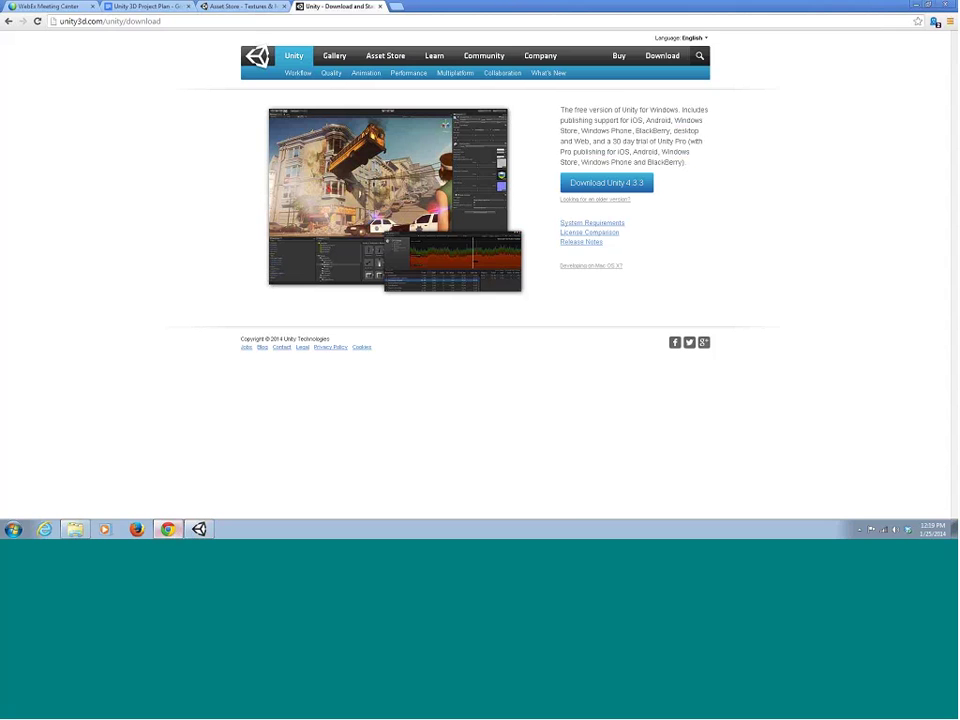
{"action": "left_click", "coordinate": [240, 6]}
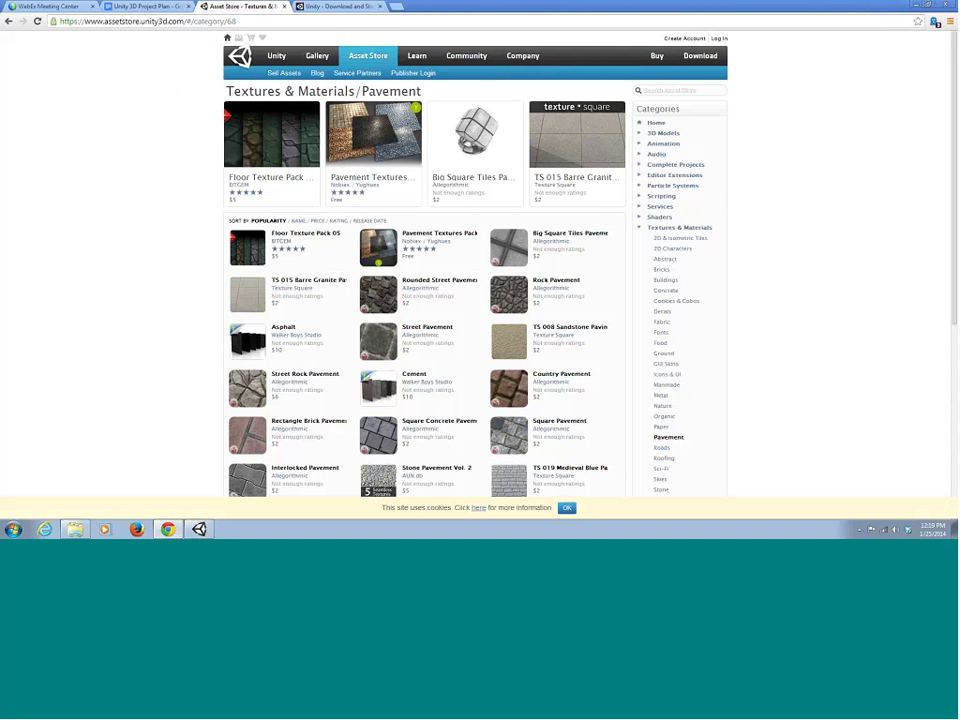
{"action": "left_click", "coordinate": [355, 57]}
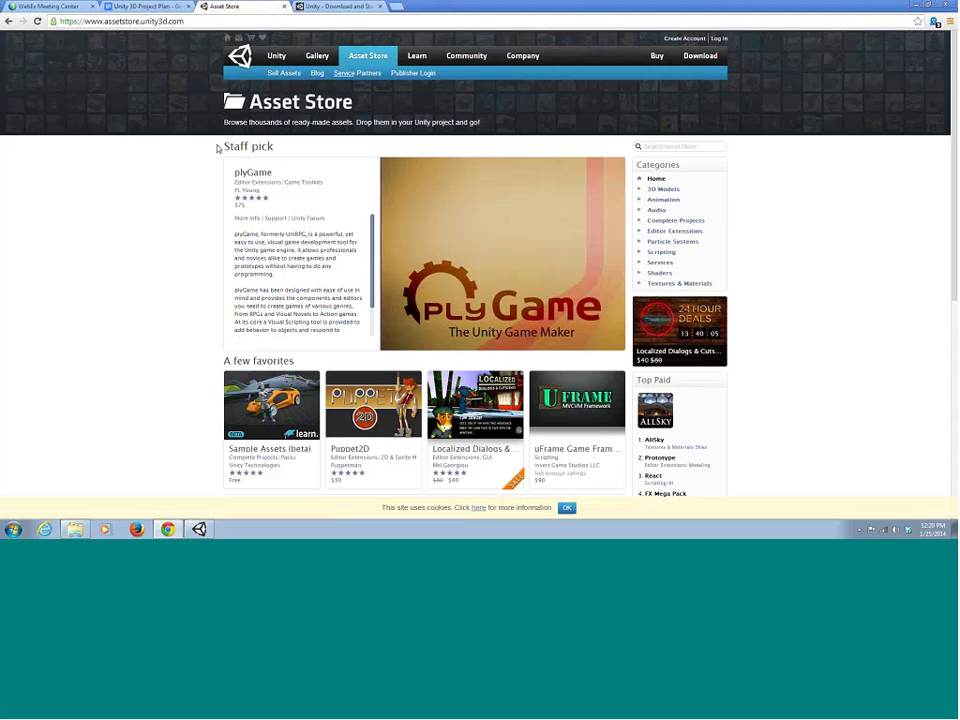
{"action": "scroll", "coordinate": [173, 193], "scroll_direction": "down", "scroll_amount": 4}
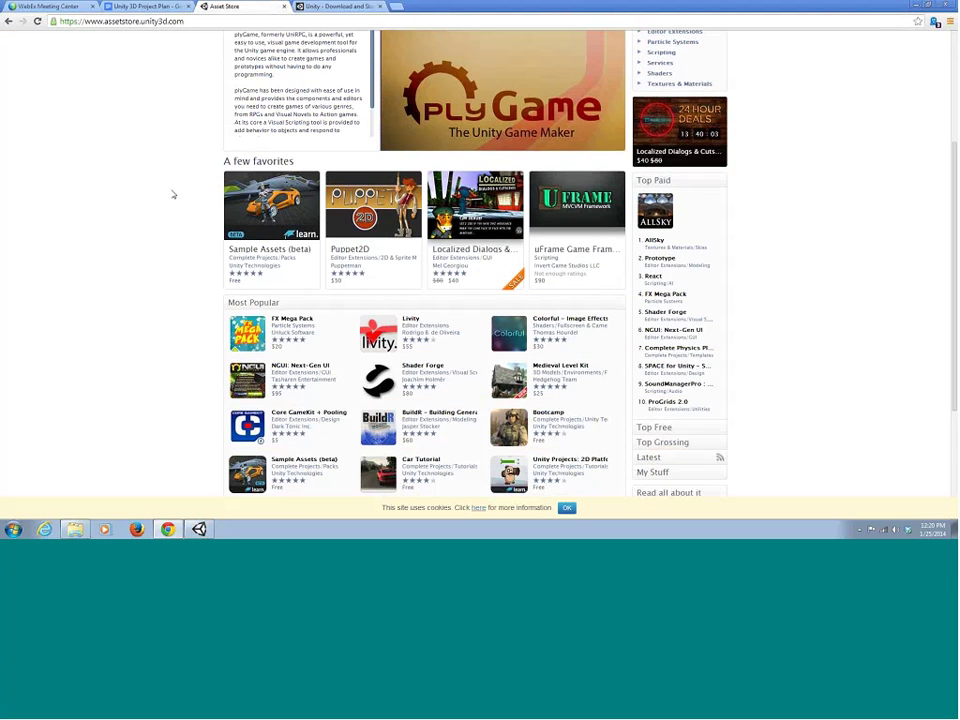
{"action": "scroll", "coordinate": [173, 193], "scroll_direction": "up", "scroll_amount": 3}
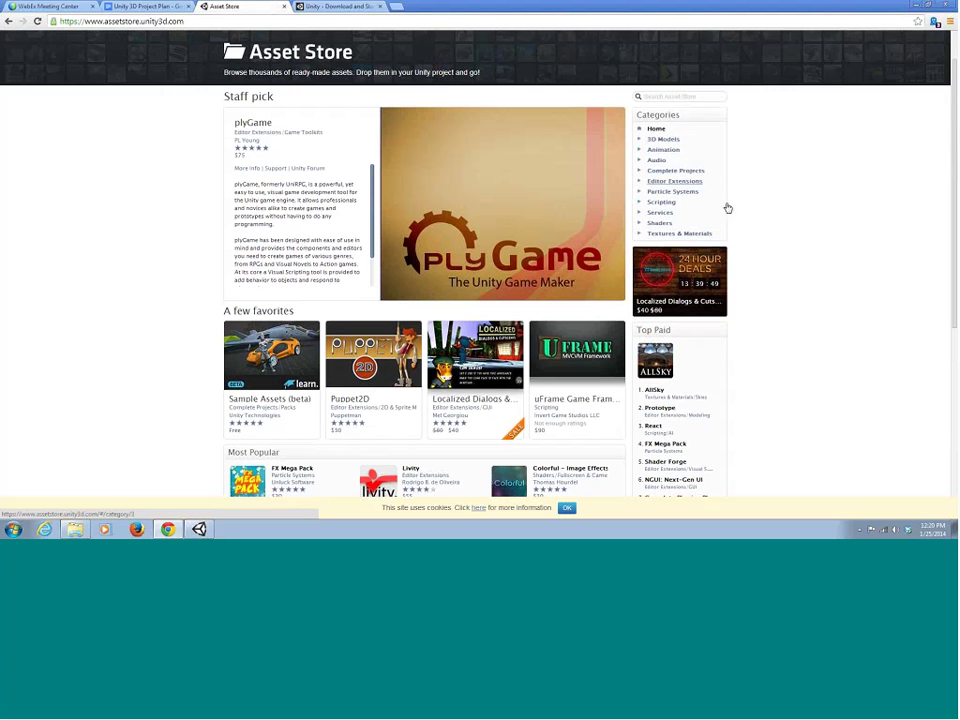
{"action": "left_click", "coordinate": [641, 235]}
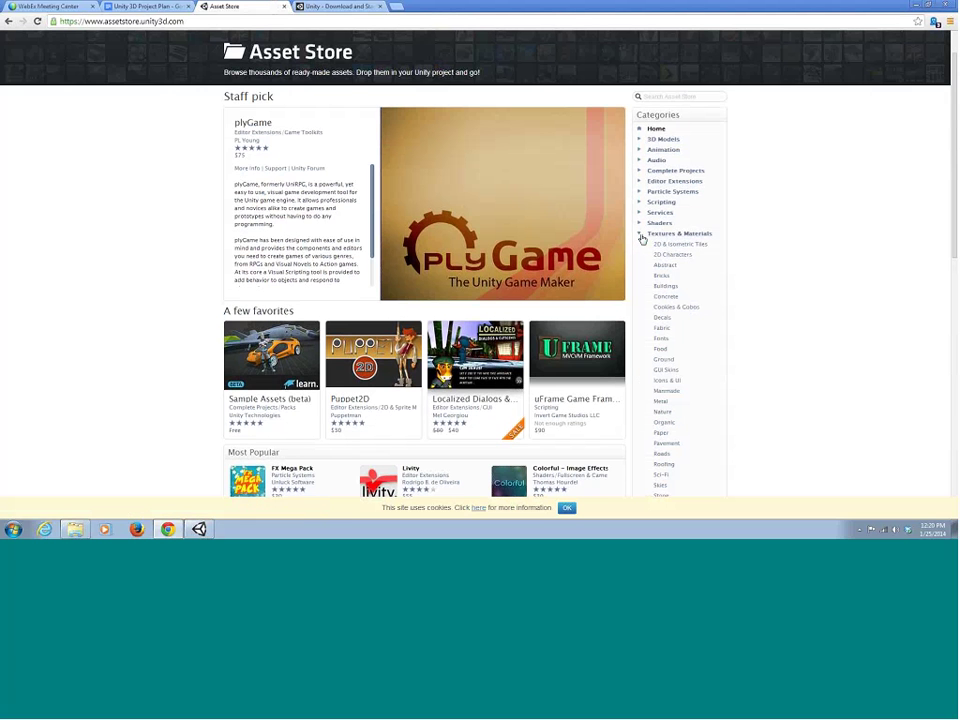
{"action": "left_click", "coordinate": [641, 235]}
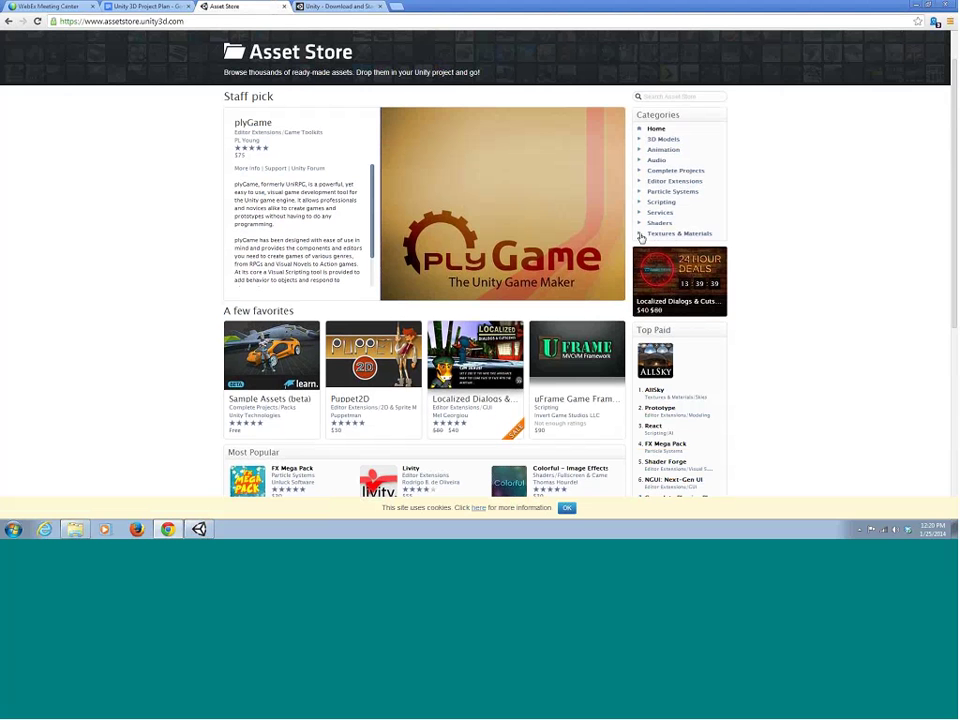
{"action": "scroll", "coordinate": [155, 236], "scroll_direction": "down", "scroll_amount": 5}
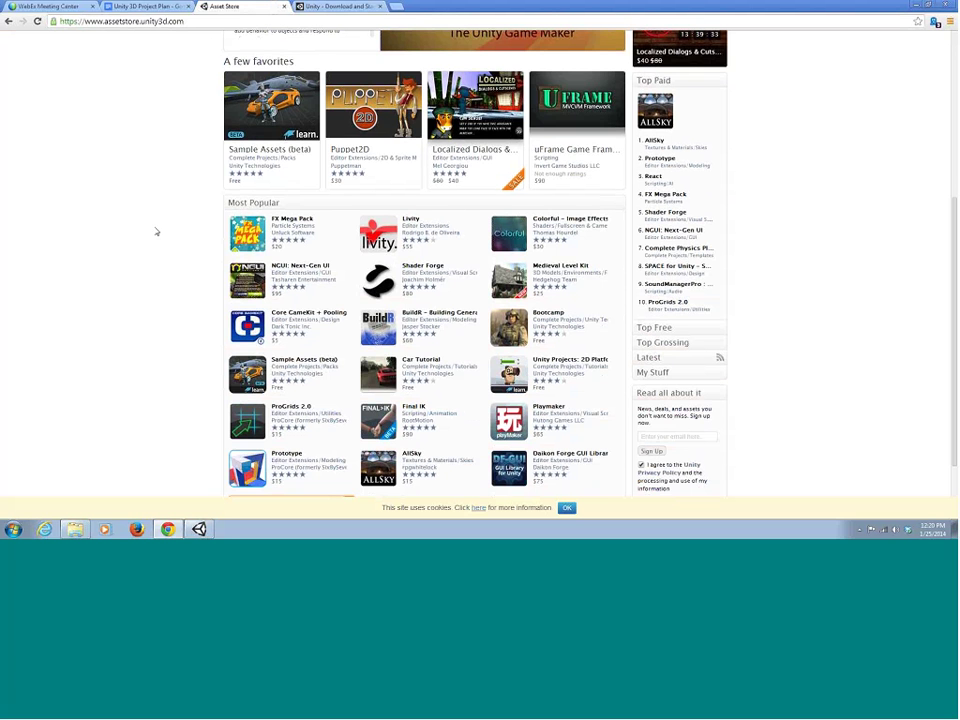
{"action": "scroll", "coordinate": [156, 232], "scroll_direction": "up", "scroll_amount": 5}
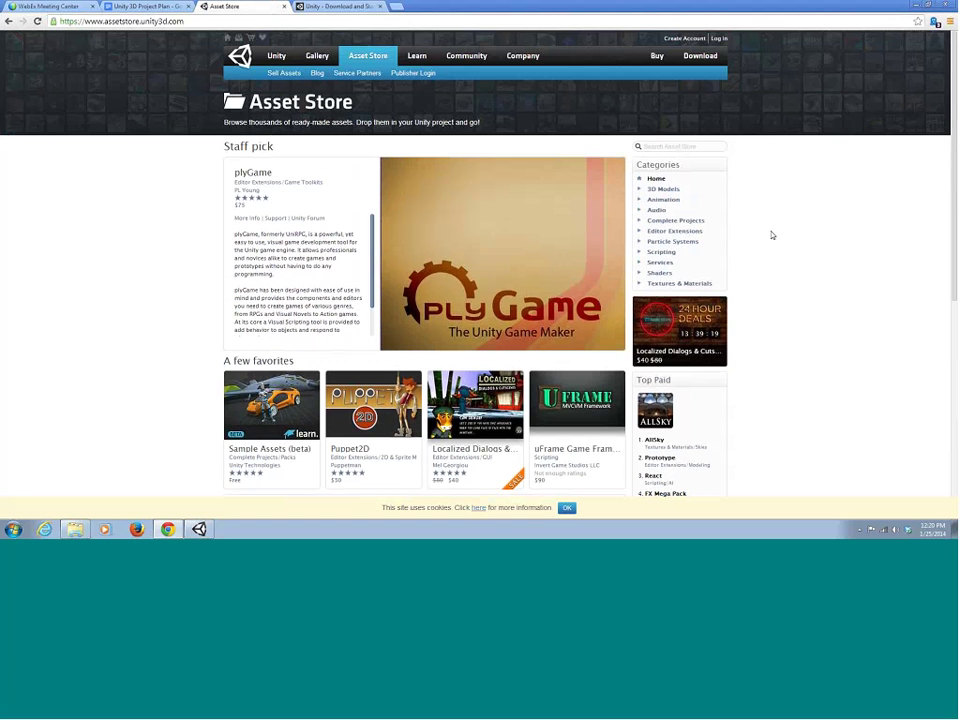
Browse the Concrete category under Textures & Materials and open the free Concrete Textures Pack page.
{"action": "left_click", "coordinate": [641, 287]}
{"action": "scroll", "coordinate": [711, 315], "scroll_direction": "down", "scroll_amount": 1}
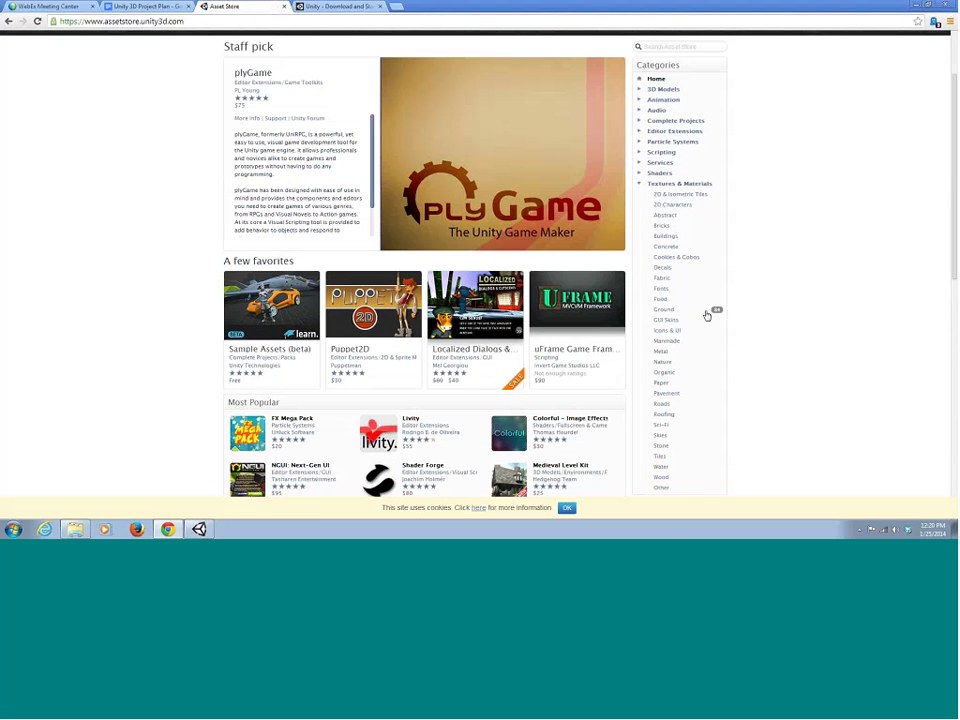
{"action": "left_click", "coordinate": [668, 248]}
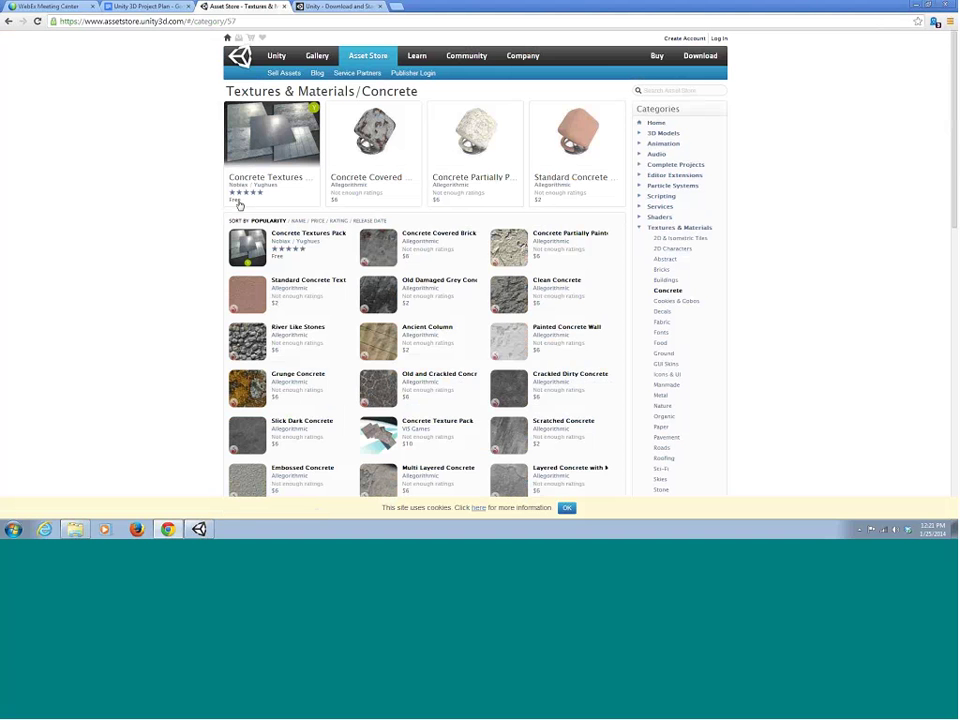
{"action": "left_click", "coordinate": [269, 133]}
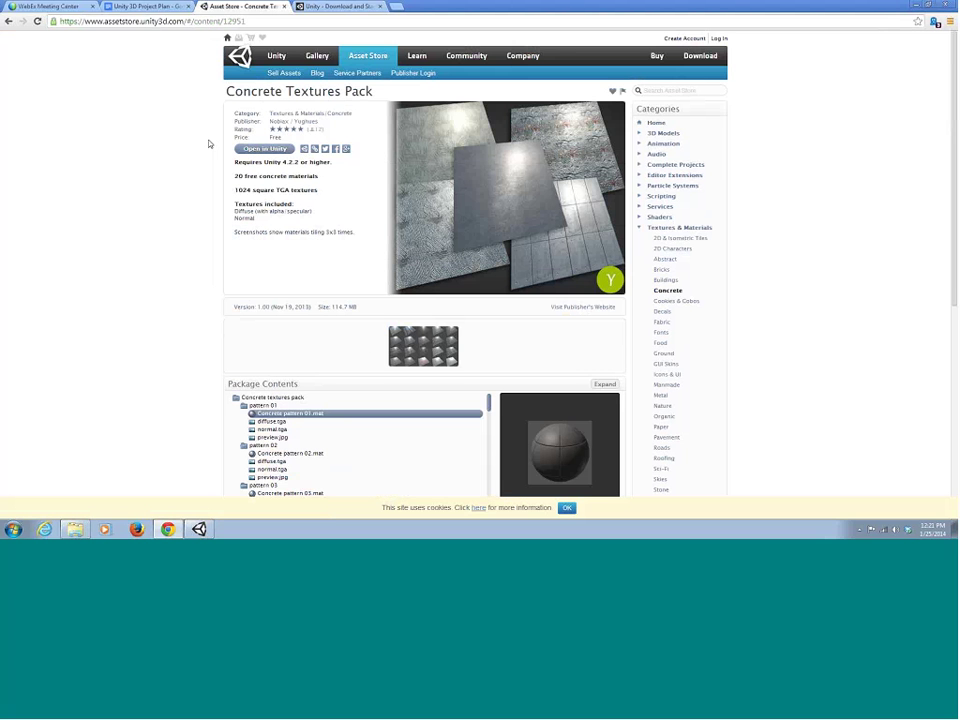
Review the Concrete Textures Pack's details and package contents, and switch to Unity through its Open in Unity option.
{"action": "scroll", "coordinate": [209, 144], "scroll_direction": "down", "scroll_amount": 1}
{"action": "scroll", "coordinate": [259, 158], "scroll_direction": "up", "scroll_amount": 1}
{"action": "scroll", "coordinate": [276, 155], "scroll_direction": "down", "scroll_amount": 1}
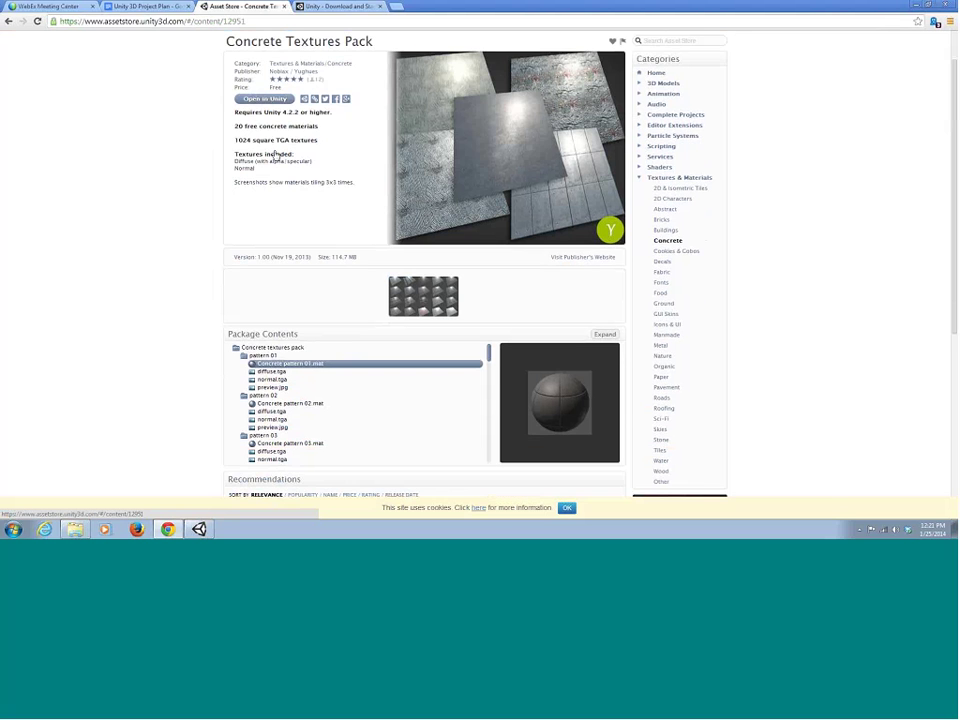
{"action": "scroll", "coordinate": [276, 155], "scroll_direction": "up", "scroll_amount": 1}
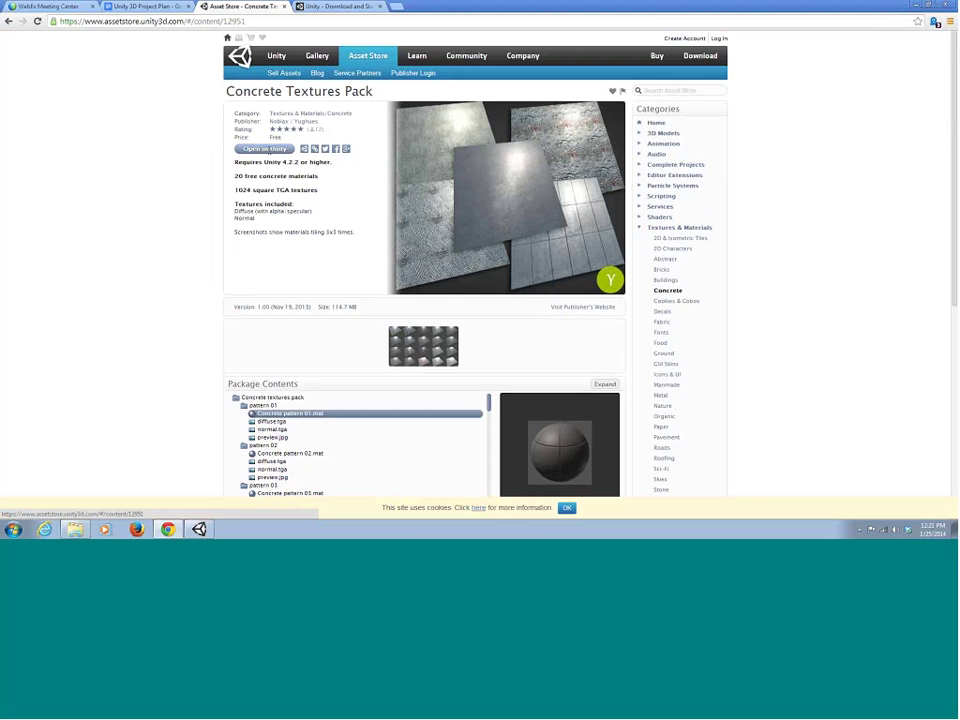
{"action": "scroll", "coordinate": [269, 153], "scroll_direction": "down", "scroll_amount": 3}
{"action": "scroll", "coordinate": [269, 155], "scroll_direction": "up", "scroll_amount": 3}
{"action": "left_click", "coordinate": [267, 150]}
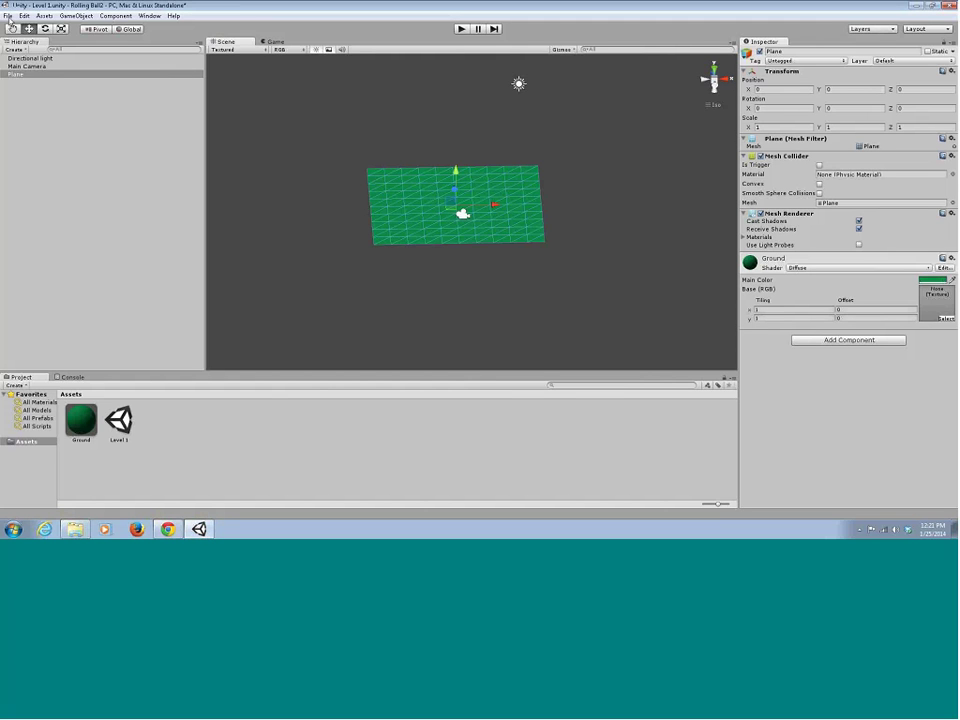
{"action": "left_click", "coordinate": [8, 16]}
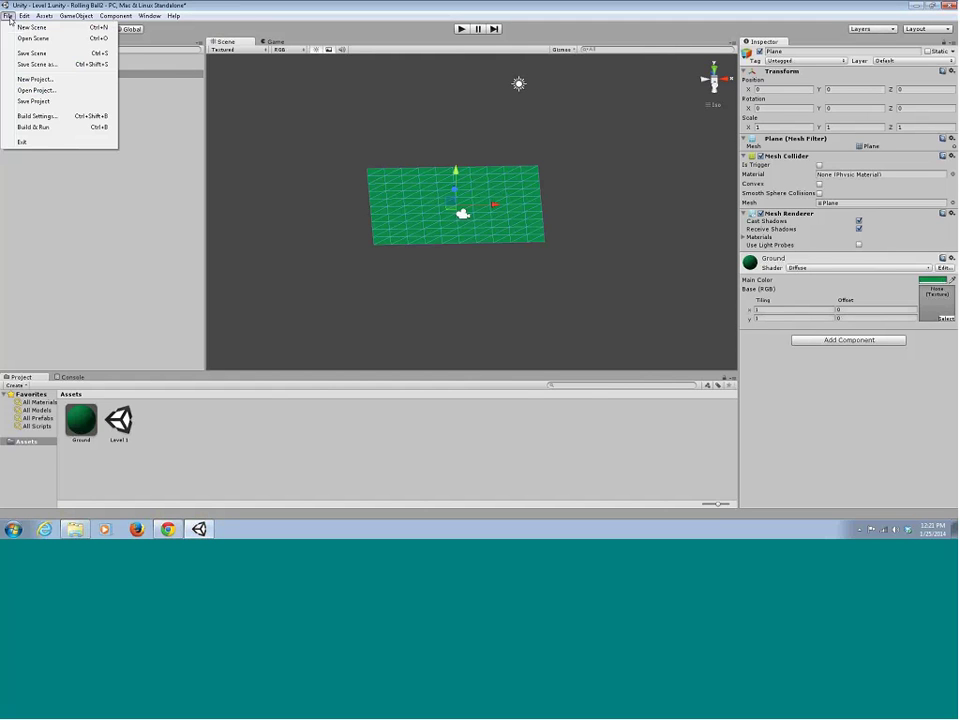
{"action": "left_click", "coordinate": [8, 16]}
{"action": "left_click", "coordinate": [45, 16]}
{"action": "left_click", "coordinate": [49, 19]}
{"action": "left_click", "coordinate": [49, 19]}
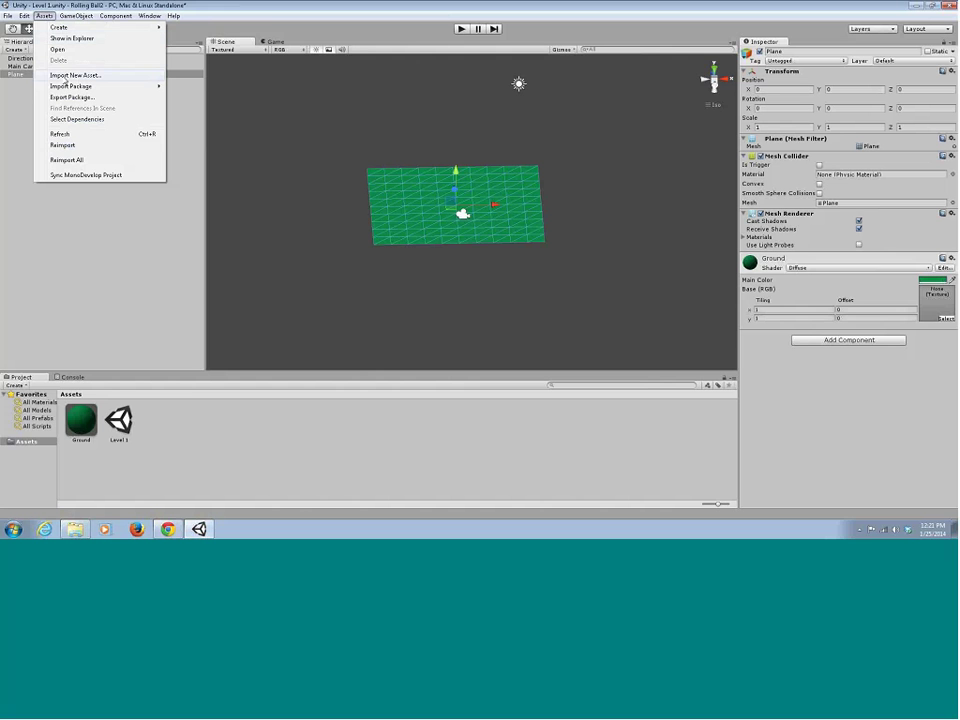
Start importing a new asset and browse to the ground1 folder under Build-It-Yourself, Unity Workshop, Rolling Ball Game, Assets, Textures, ADG_Textures, ground_vol1.
{"action": "mouse_move", "coordinate": [69, 88]}
{"action": "left_click", "coordinate": [44, 15]}
{"action": "left_click", "coordinate": [44, 15]}
{"action": "left_click", "coordinate": [65, 76]}
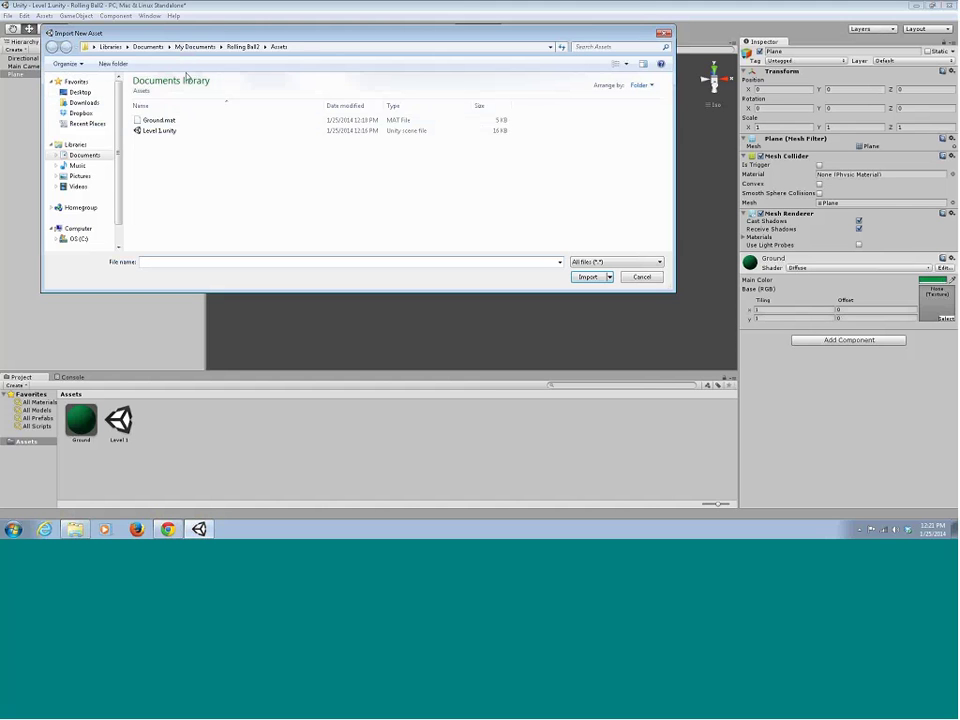
{"action": "left_click", "coordinate": [200, 47]}
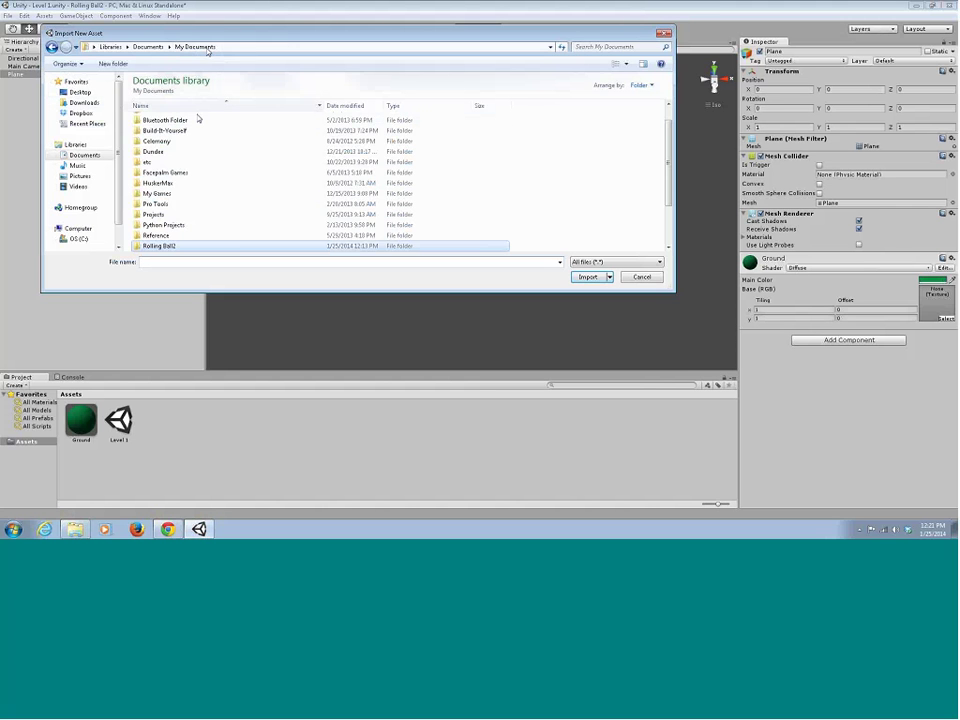
{"action": "double_click", "coordinate": [176, 130]}
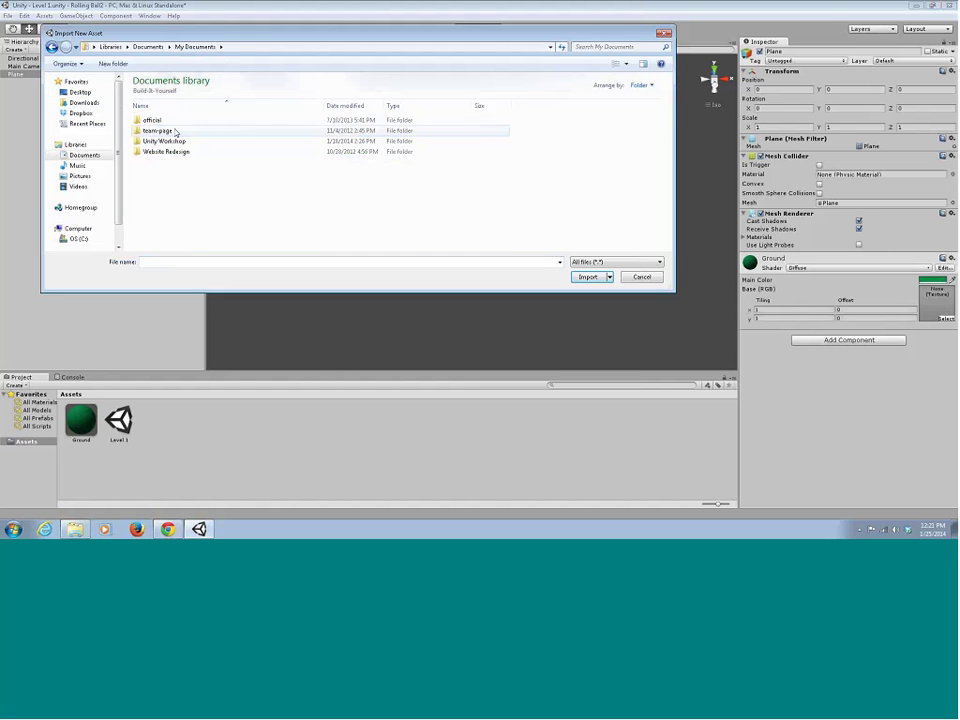
{"action": "double_click", "coordinate": [166, 141]}
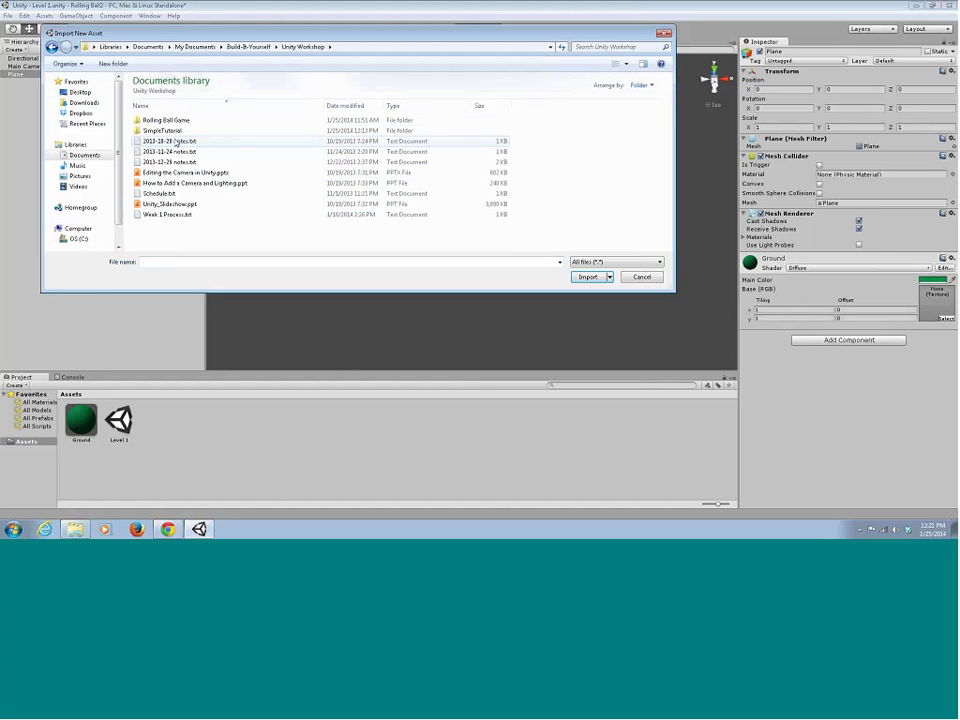
{"action": "double_click", "coordinate": [176, 121]}
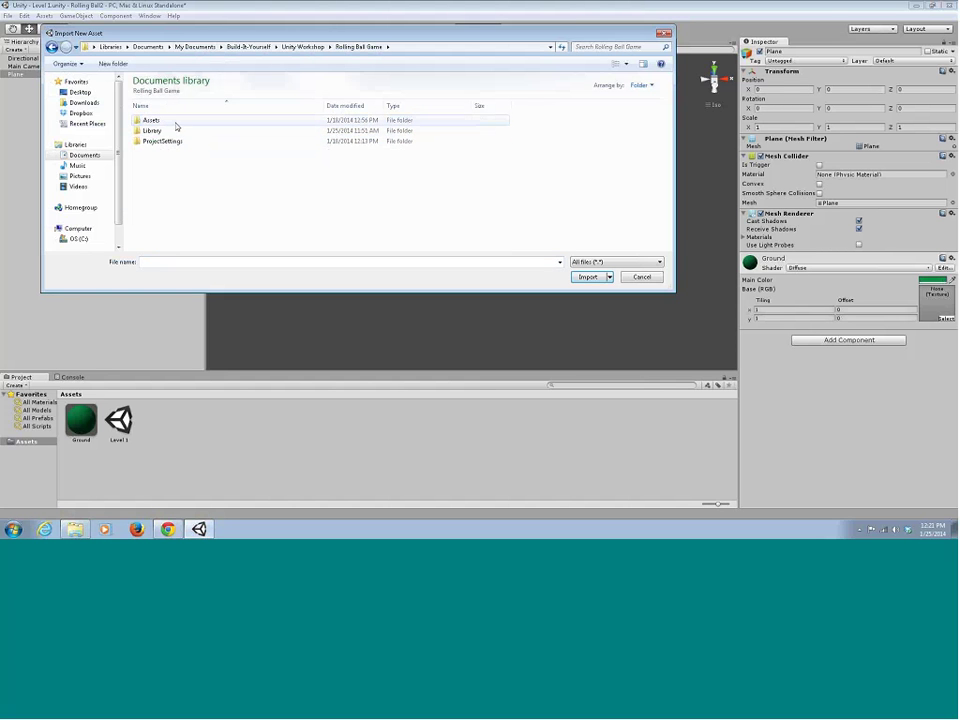
{"action": "double_click", "coordinate": [168, 121]}
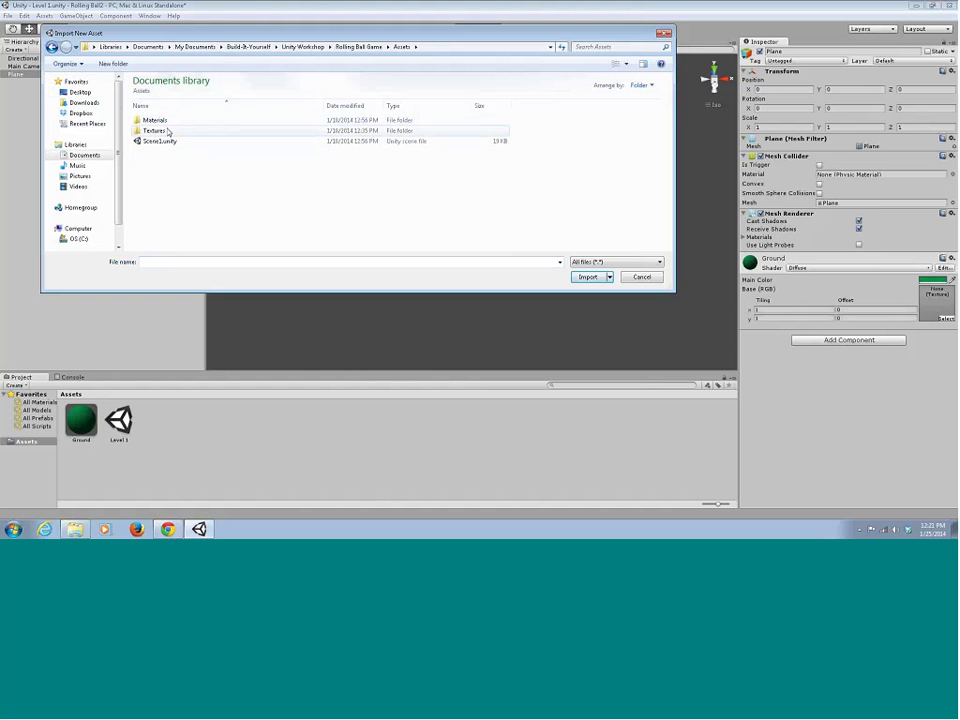
{"action": "double_click", "coordinate": [155, 131]}
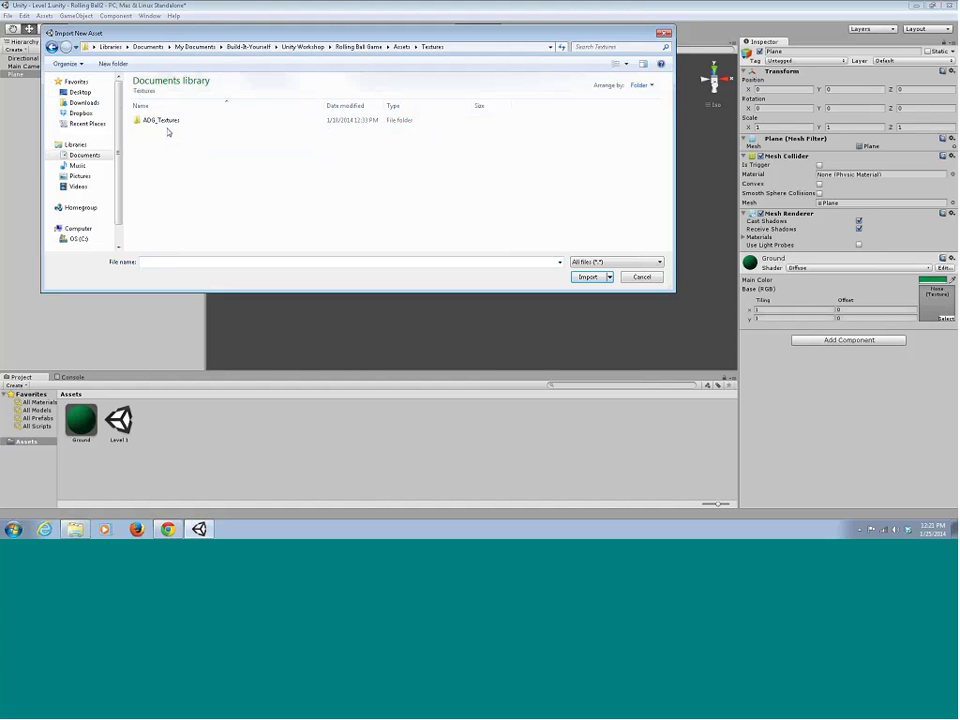
{"action": "double_click", "coordinate": [165, 121]}
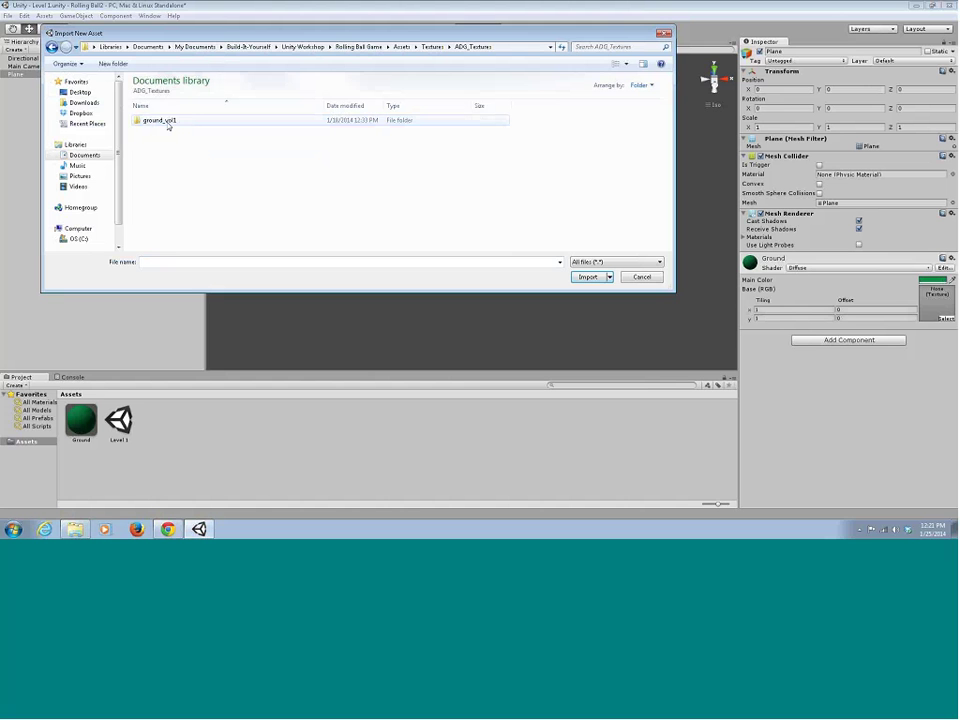
{"action": "double_click", "coordinate": [163, 120]}
{"action": "double_click", "coordinate": [167, 121]}
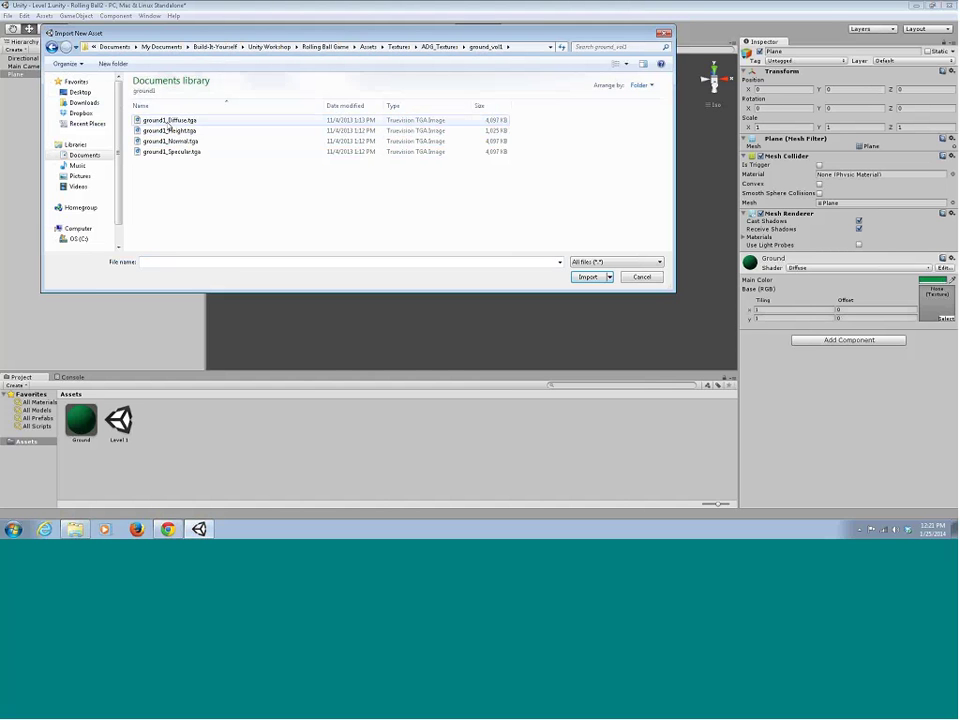
Look through the ground1 texture files and import ground1_Diffuse.tga into the project's Assets.
{"action": "left_click", "coordinate": [168, 122]}
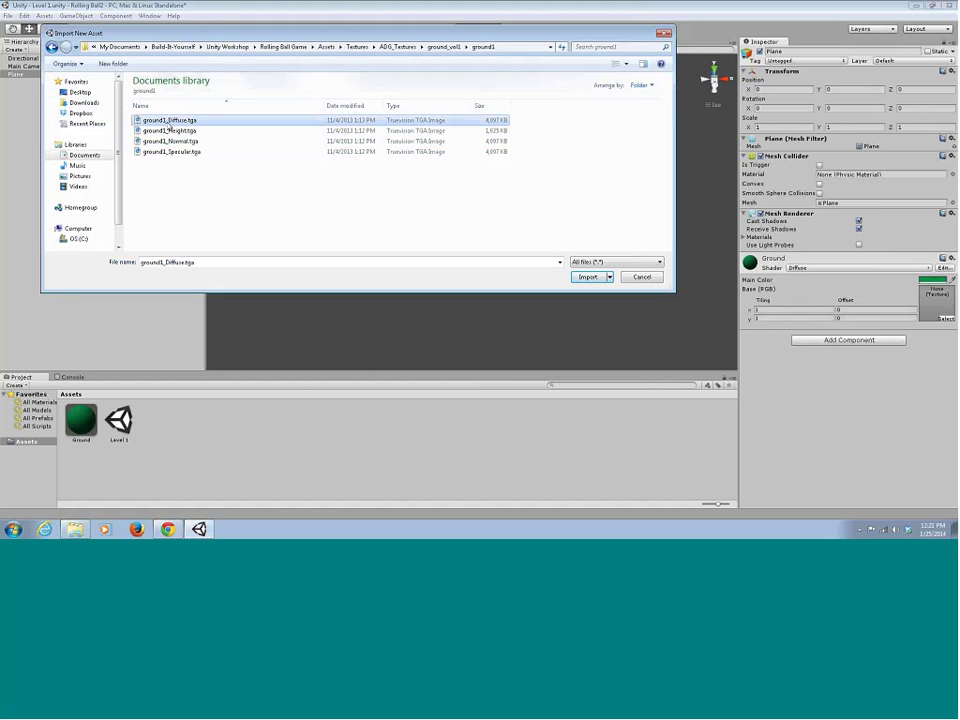
{"action": "key", "text": "Down"}
{"action": "key", "text": "Down"}
{"action": "key", "text": "Down"}
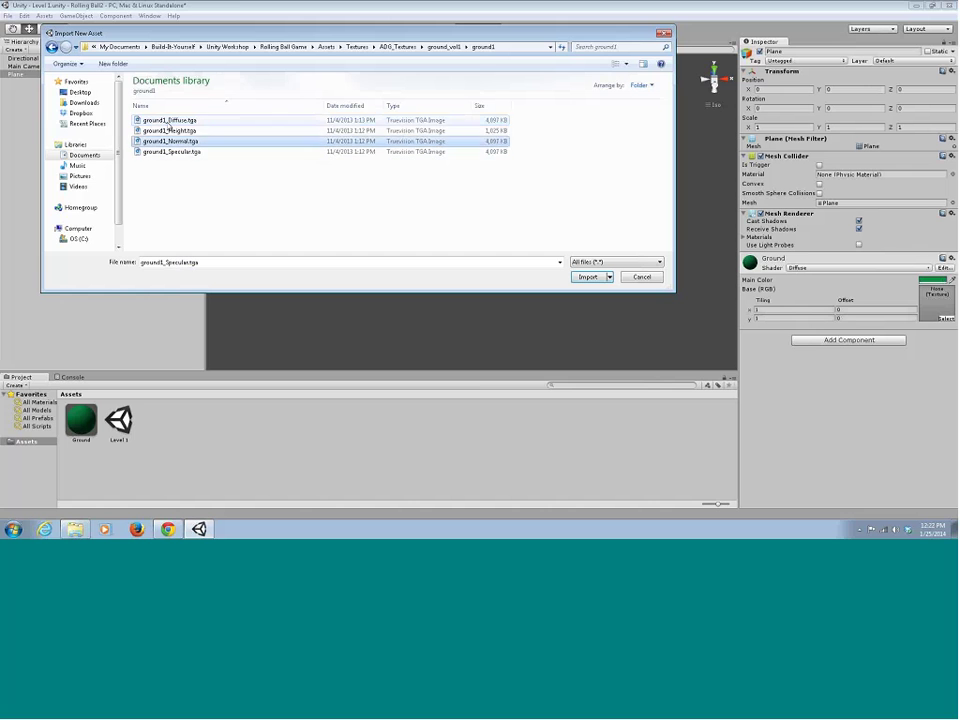
{"action": "key", "text": "Up"}
{"action": "key", "text": "Up"}
{"action": "key", "text": "Up"}
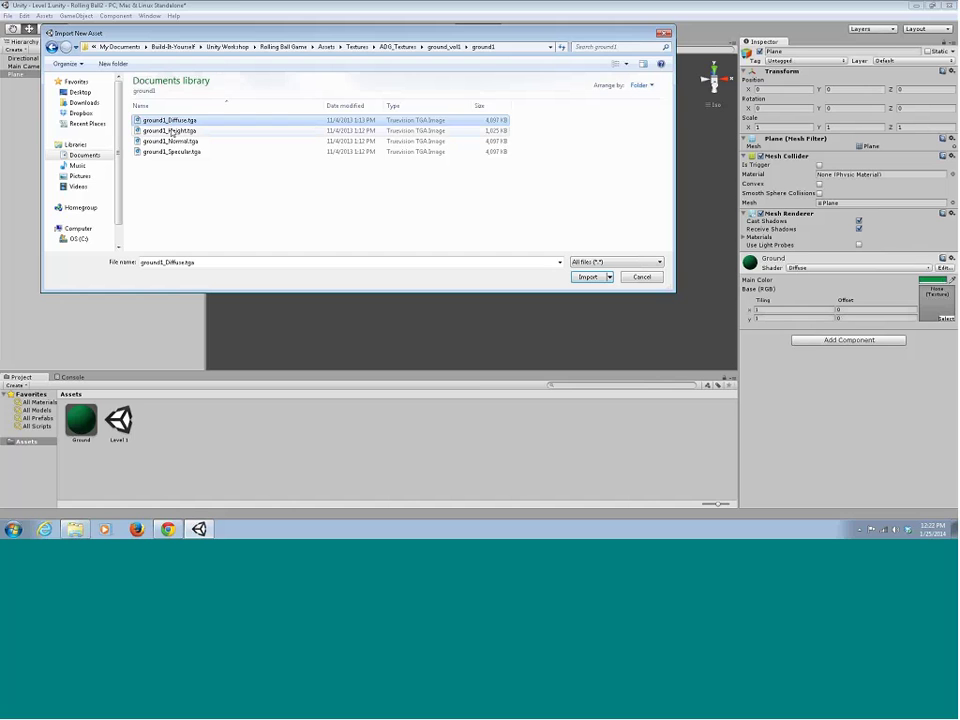
{"action": "left_click", "coordinate": [591, 277]}
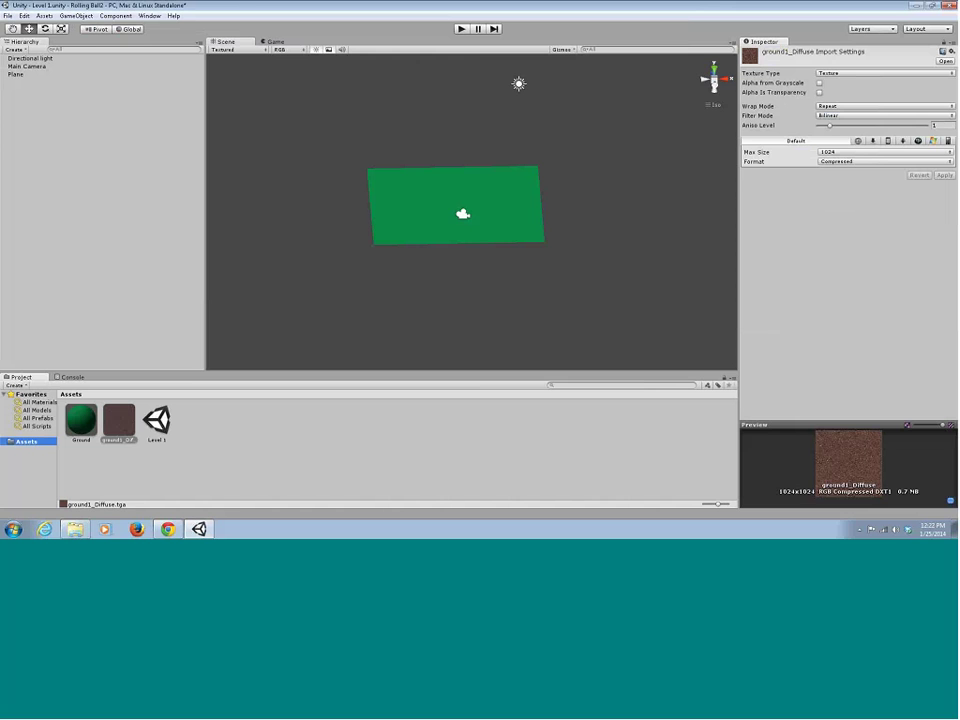
Import ground1_Normal.tga from the same ground1 folder as another new asset.
{"action": "left_click", "coordinate": [195, 428]}
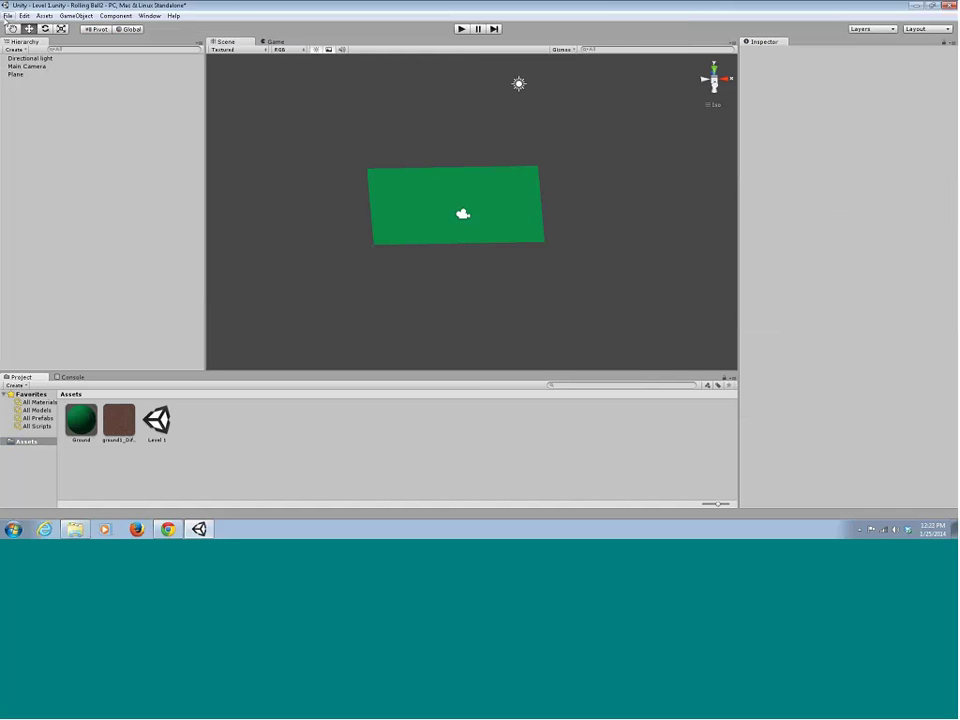
{"action": "left_click", "coordinate": [45, 16]}
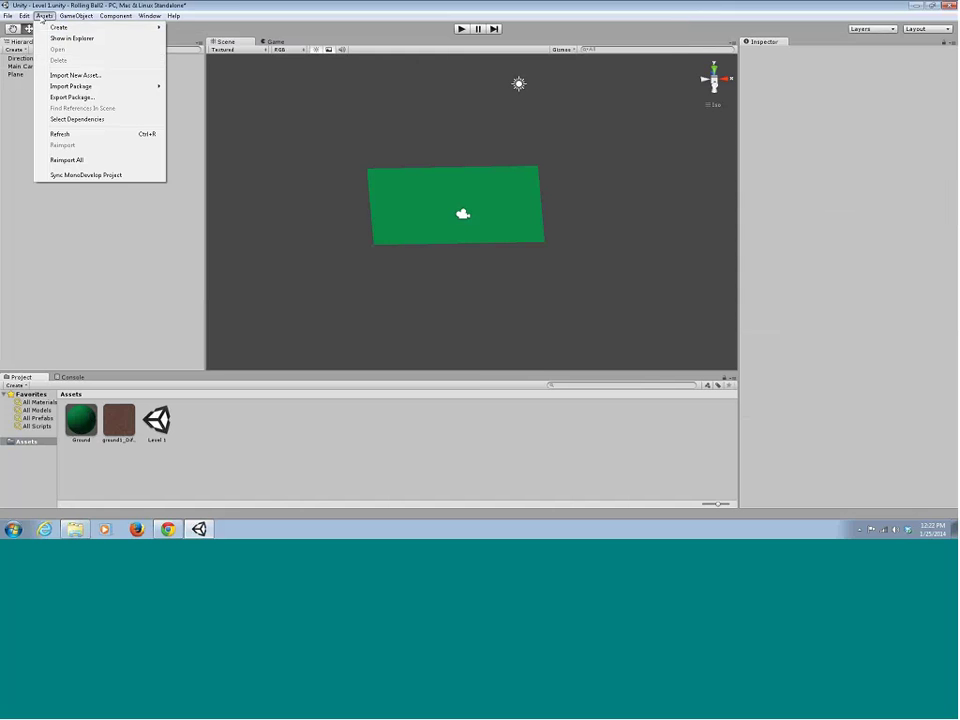
{"action": "left_click", "coordinate": [73, 75]}
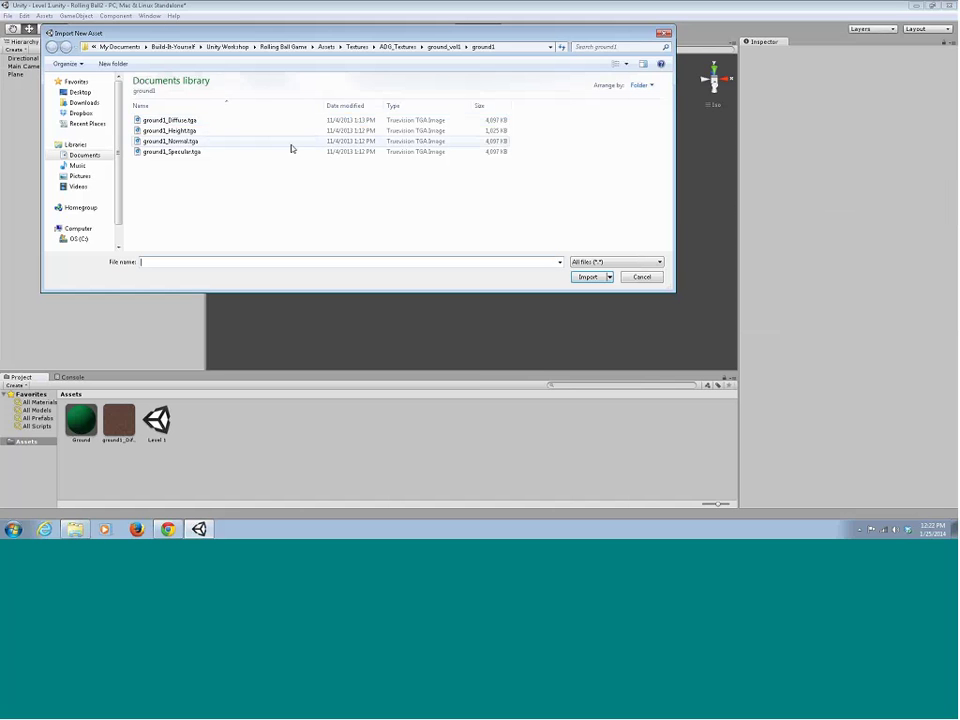
{"action": "left_click", "coordinate": [190, 141]}
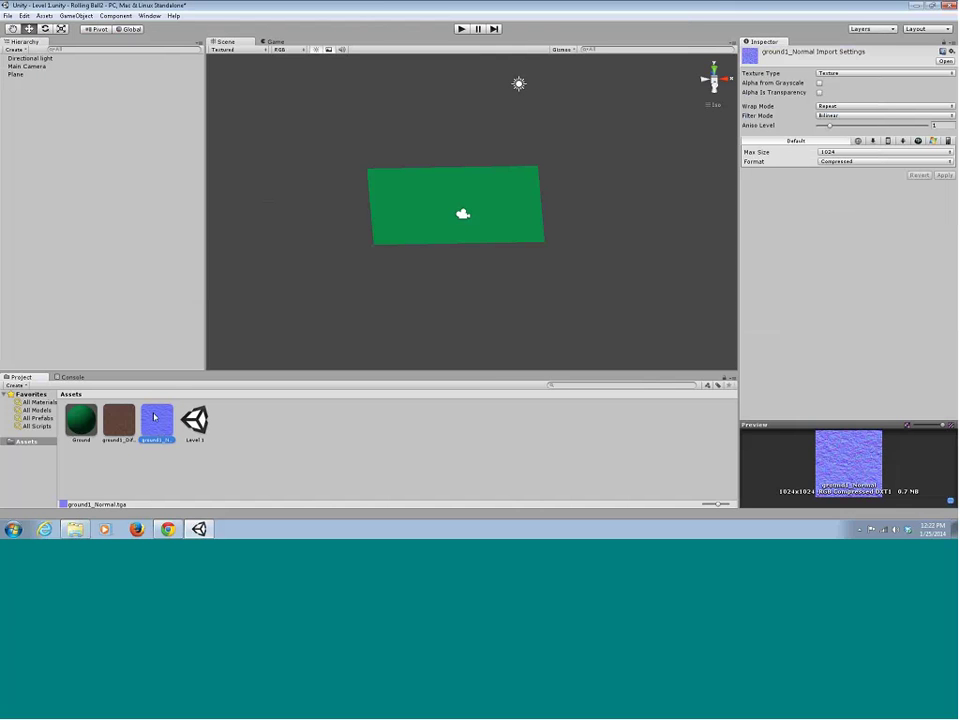
Compare the import settings and previews of the ground1_Diffuse and ground1_Normal textures.
{"action": "left_click", "coordinate": [119, 420]}
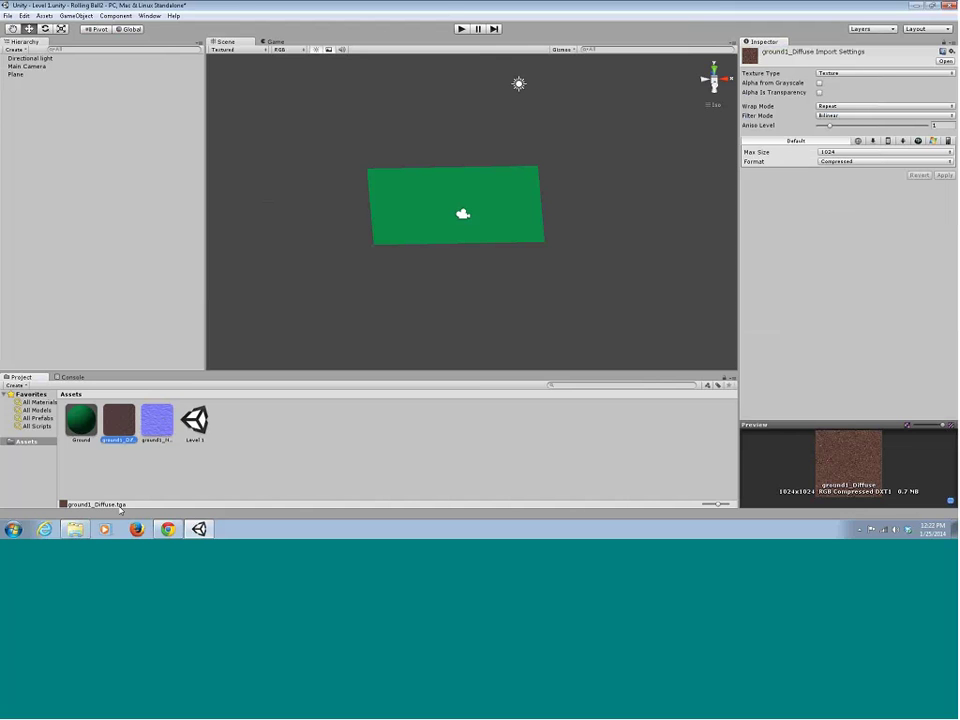
{"action": "left_click", "coordinate": [147, 428]}
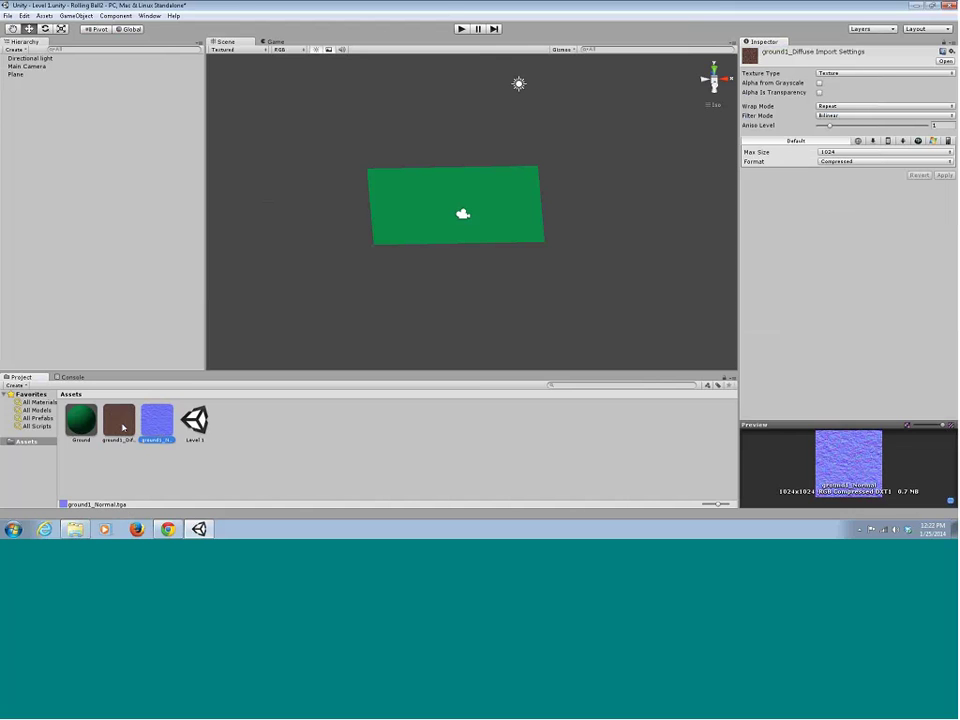
{"action": "left_click", "coordinate": [121, 426]}
{"action": "left_click", "coordinate": [120, 461]}
{"action": "left_click", "coordinate": [127, 432]}
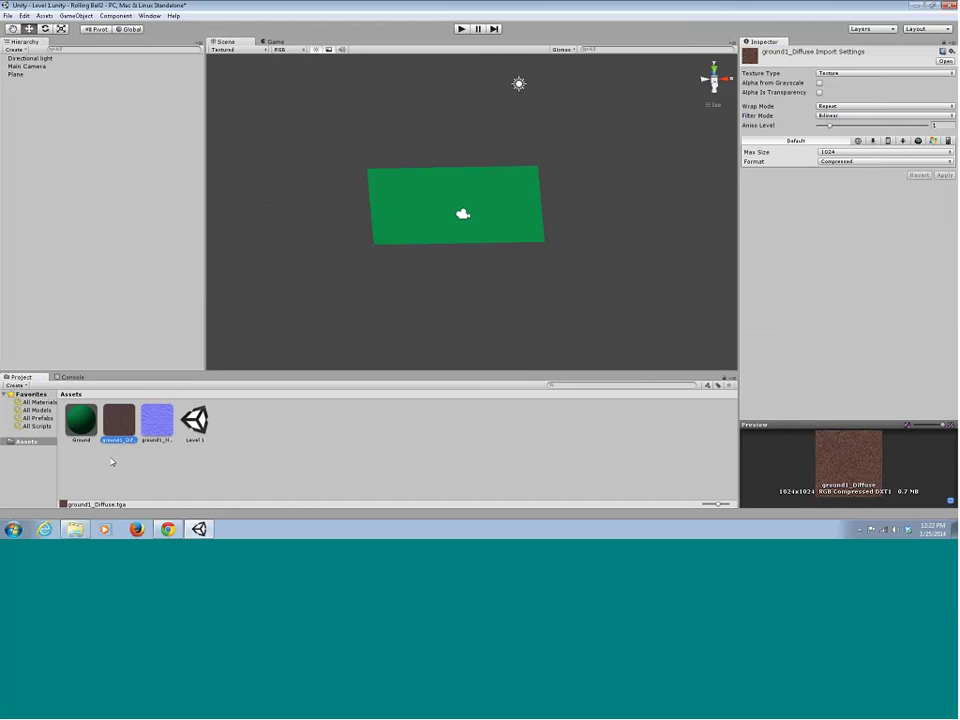
Assign the ground1_Diffuse texture as the Base (RGB) texture of the Ground material.
{"action": "left_click", "coordinate": [92, 425]}
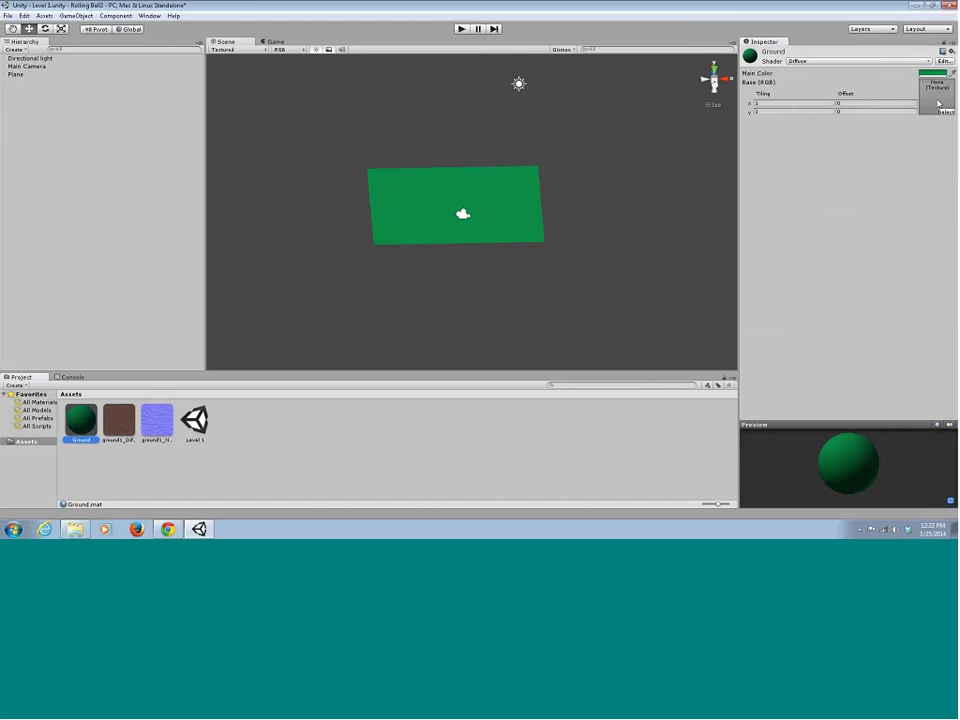
{"action": "left_click", "coordinate": [944, 112]}
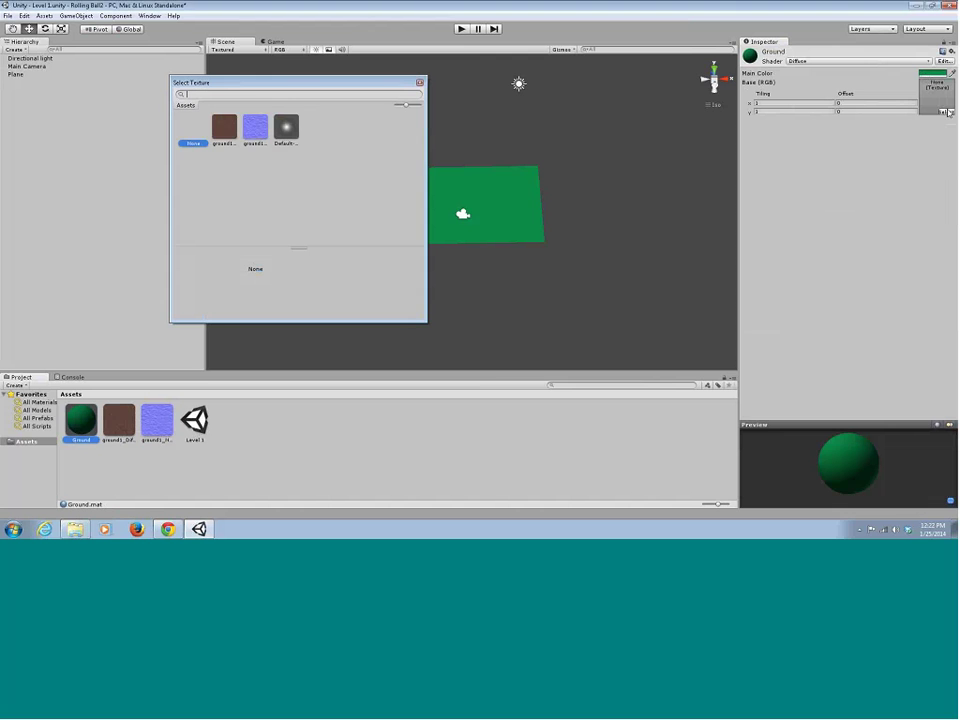
{"action": "left_click", "coordinate": [225, 127]}
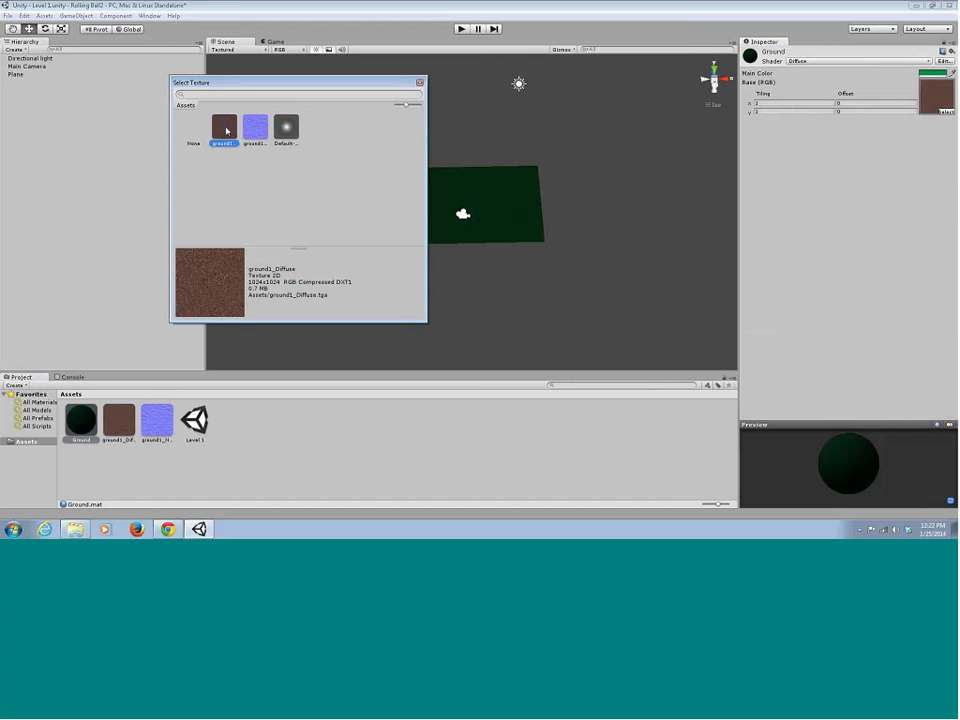
{"action": "double_click", "coordinate": [226, 129]}
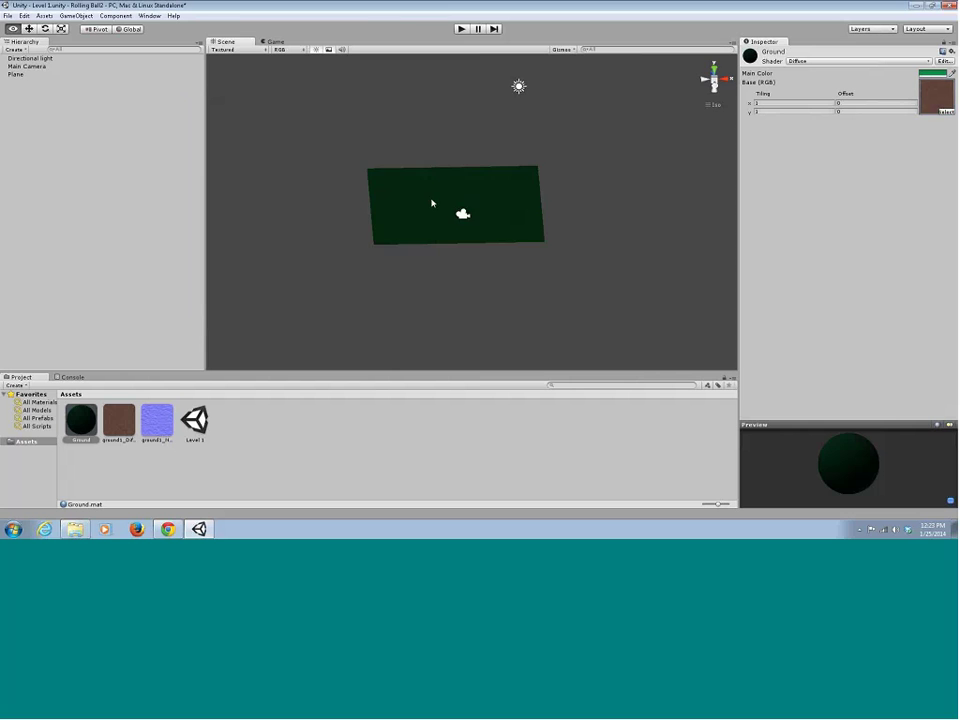
Examine the textured plane in the scene, run the game to check it through the camera, and stop it.
{"action": "left_click_drag", "start_coordinate": [433, 201], "coordinate": [456, 163], "text": "alt"}
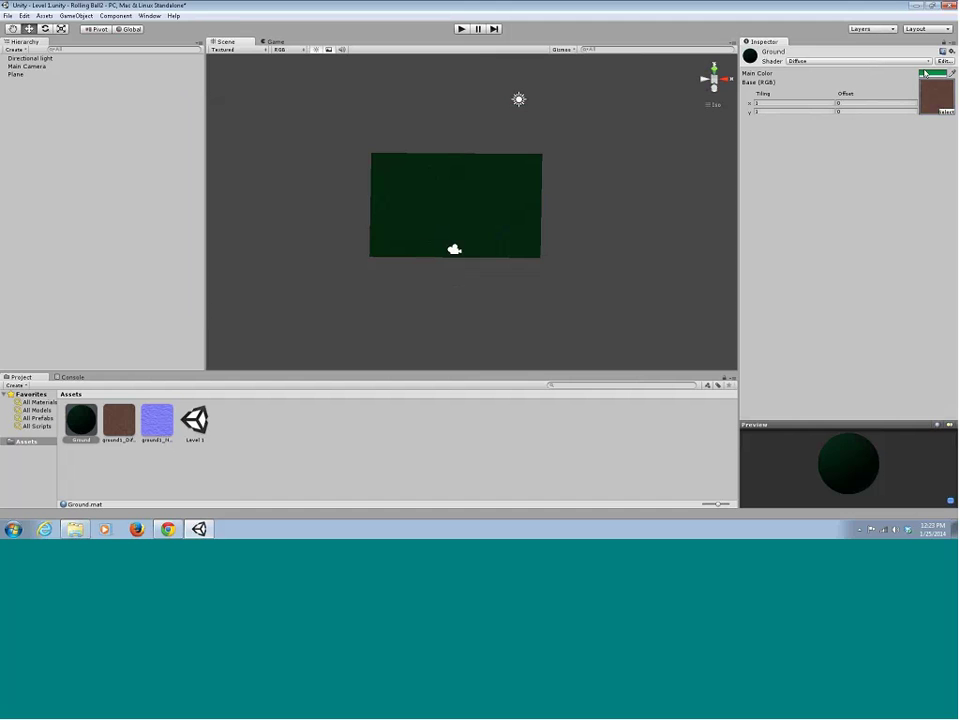
{"action": "mouse_move", "coordinate": [452, 195]}
{"action": "left_mouse_down", "text": "alt"}
{"action": "mouse_move", "coordinate": [452, 180]}
{"action": "mouse_move", "coordinate": [442, 211]}
{"action": "left_mouse_up", "text": "alt"}
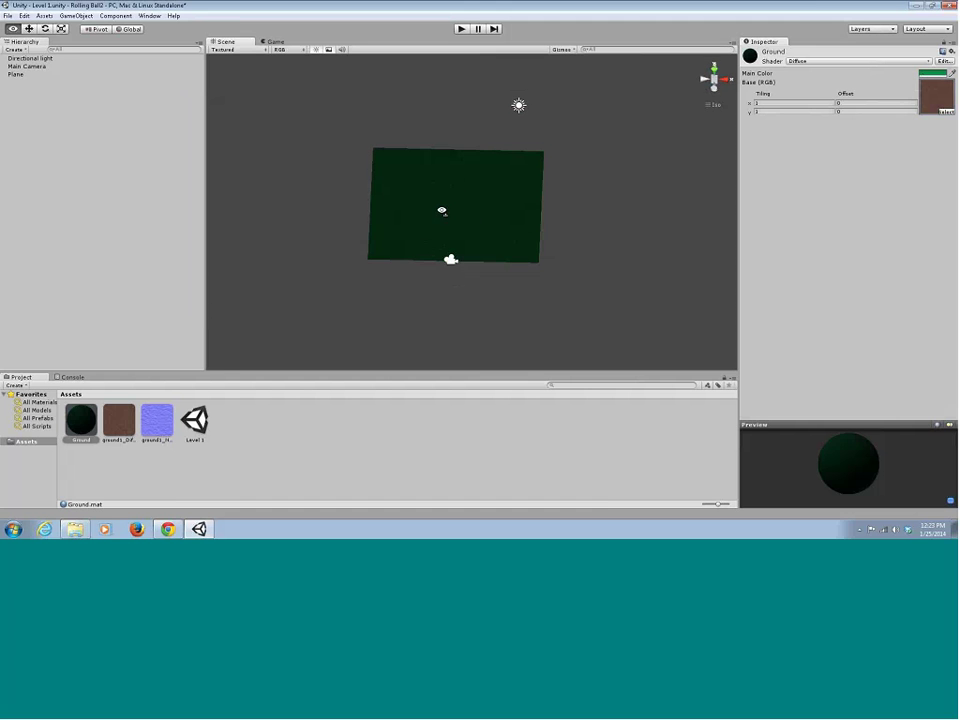
{"action": "left_click", "coordinate": [461, 28]}
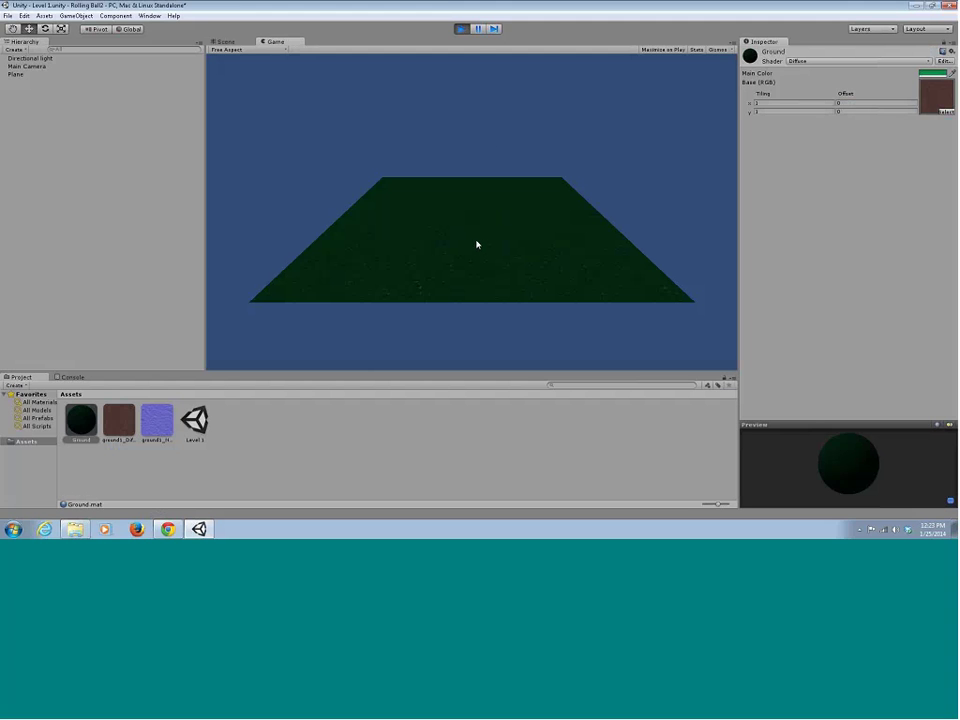
{"action": "left_click", "coordinate": [461, 28]}
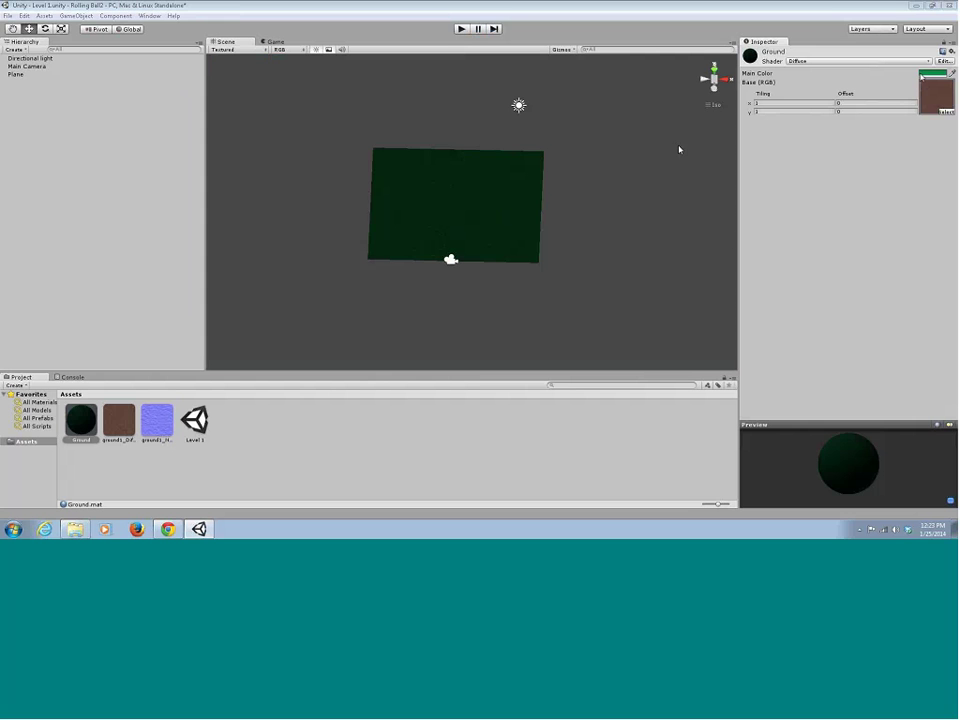
Change the Ground material's Main Color to near-white and inspect the plane in the scene.
{"action": "left_click", "coordinate": [921, 74]}
{"action": "mouse_move", "coordinate": [653, 137]}
{"action": "left_mouse_down"}
{"action": "mouse_move", "coordinate": [615, 144]}
{"action": "mouse_move", "coordinate": [577, 99]}
{"action": "left_mouse_up"}
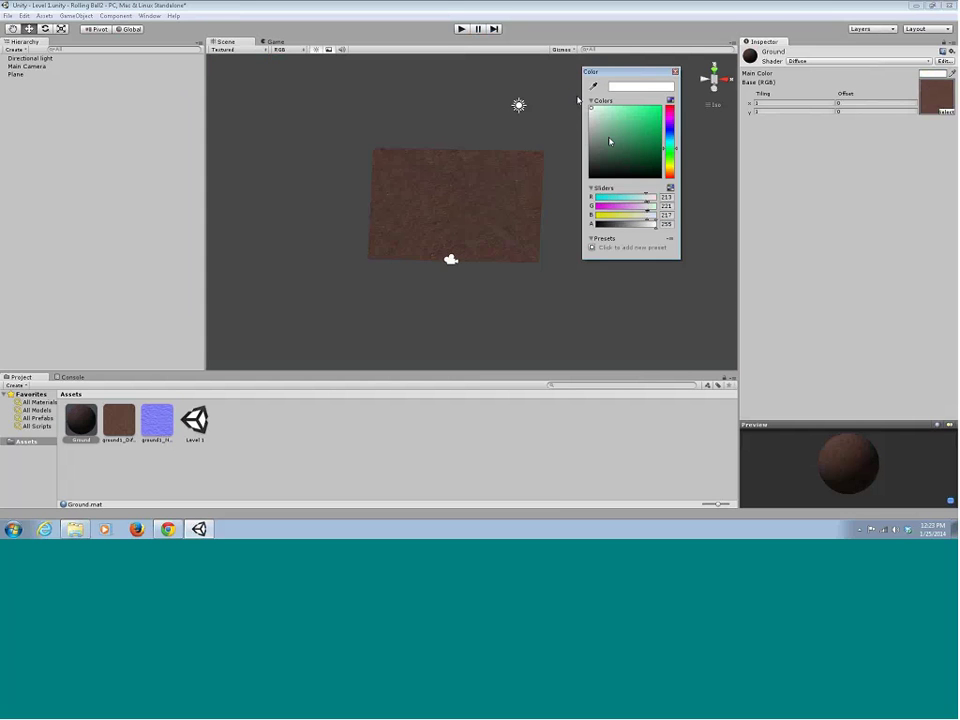
{"action": "left_click", "coordinate": [675, 72]}
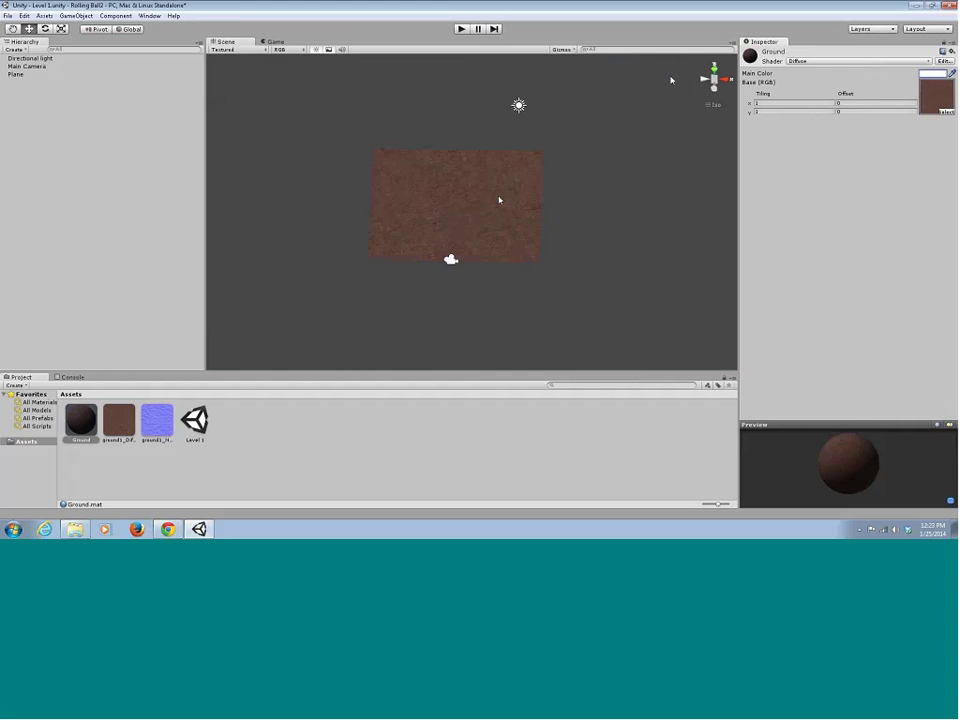
{"action": "left_click_drag", "start_coordinate": [493, 199], "coordinate": [497, 172], "text": "alt"}
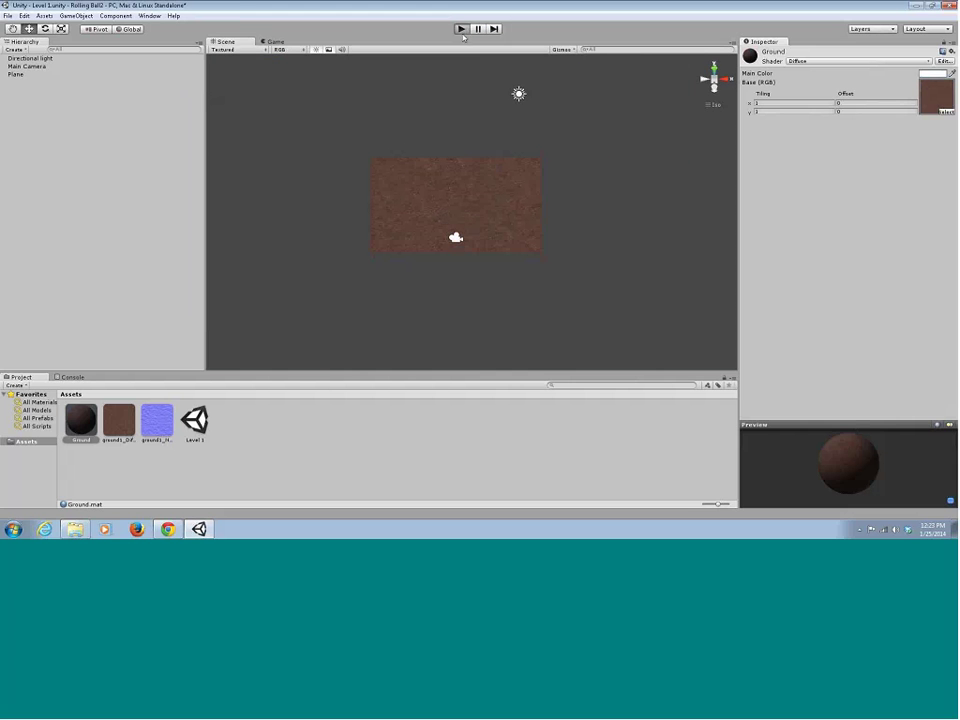
Run the game, change the Ground material's Main Color to a light red while it plays, and stop the game.
{"action": "key", "text": "ctrl+p"}
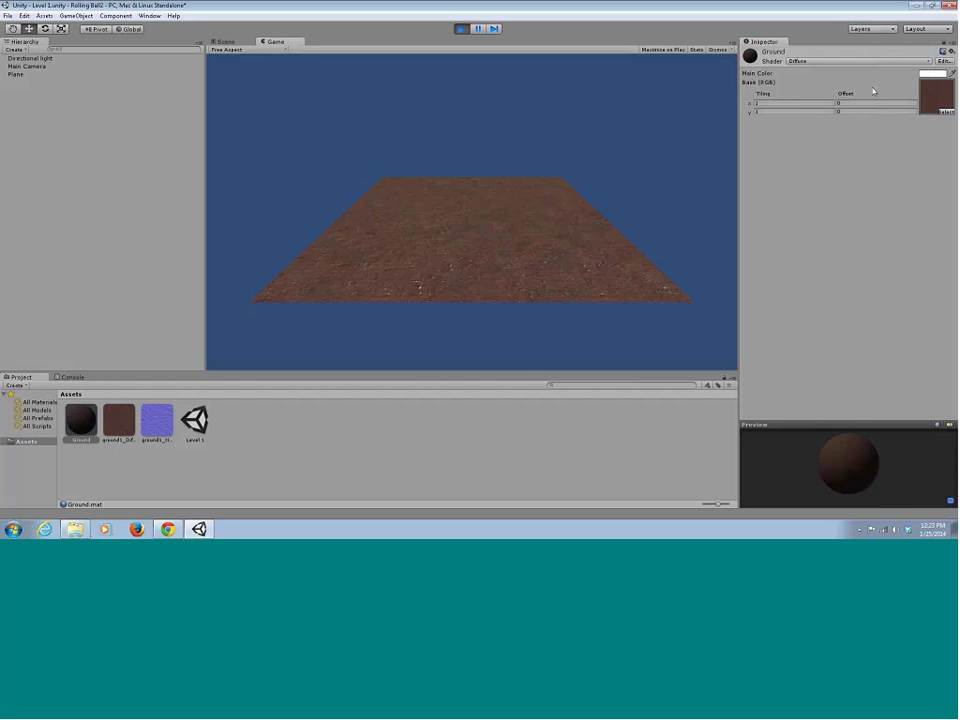
{"action": "left_click", "coordinate": [932, 73]}
{"action": "left_click_drag", "start_coordinate": [637, 163], "coordinate": [634, 112]}
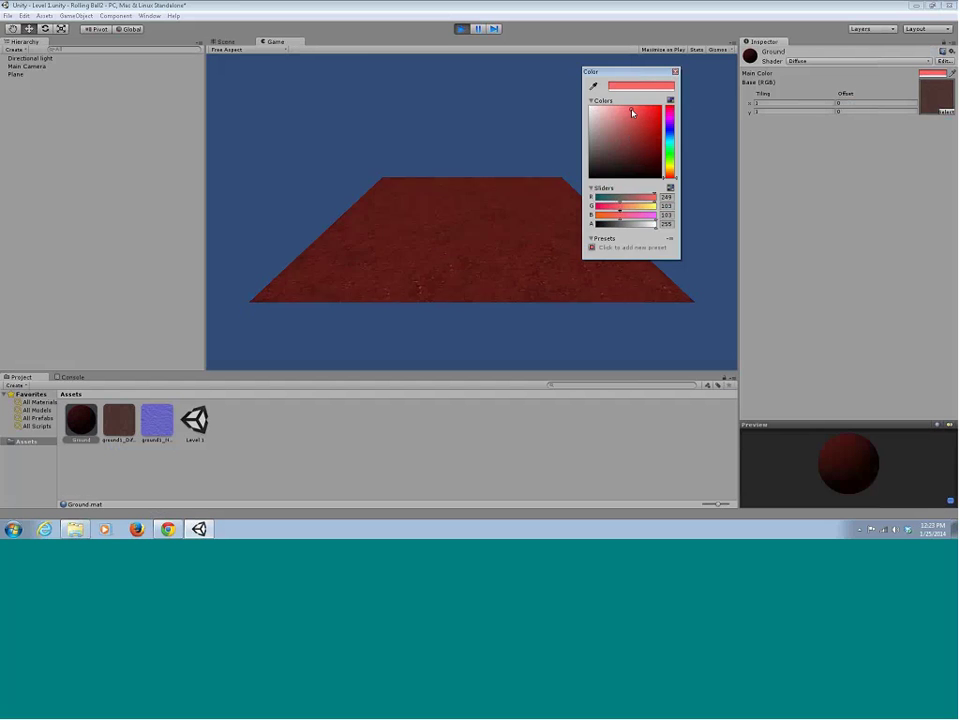
{"action": "left_click", "coordinate": [548, 6]}
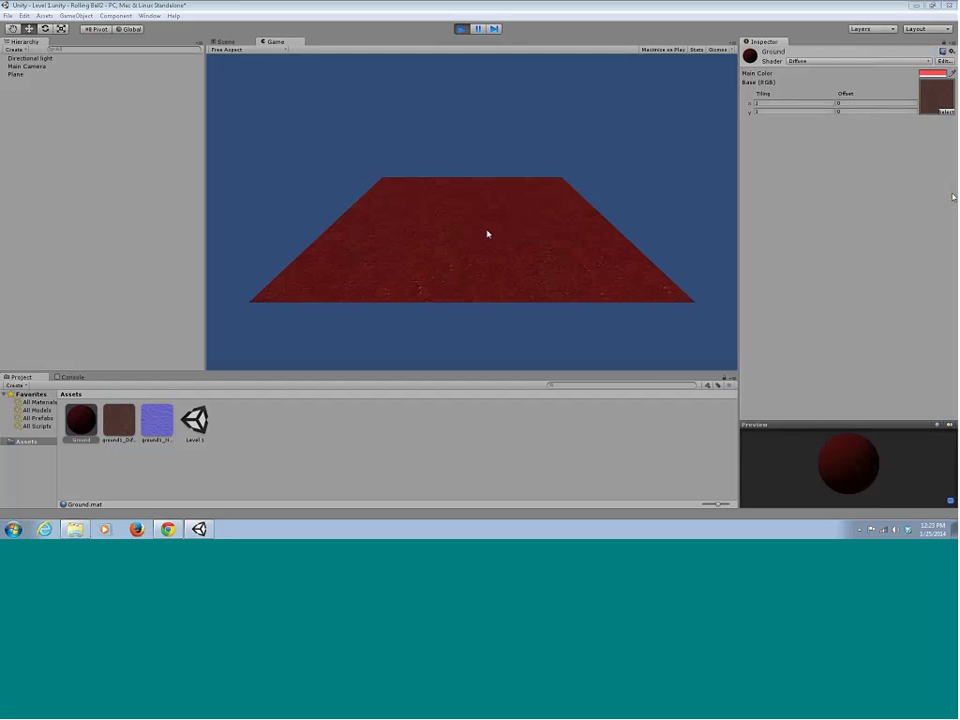
{"action": "key", "text": "ctrl+p"}
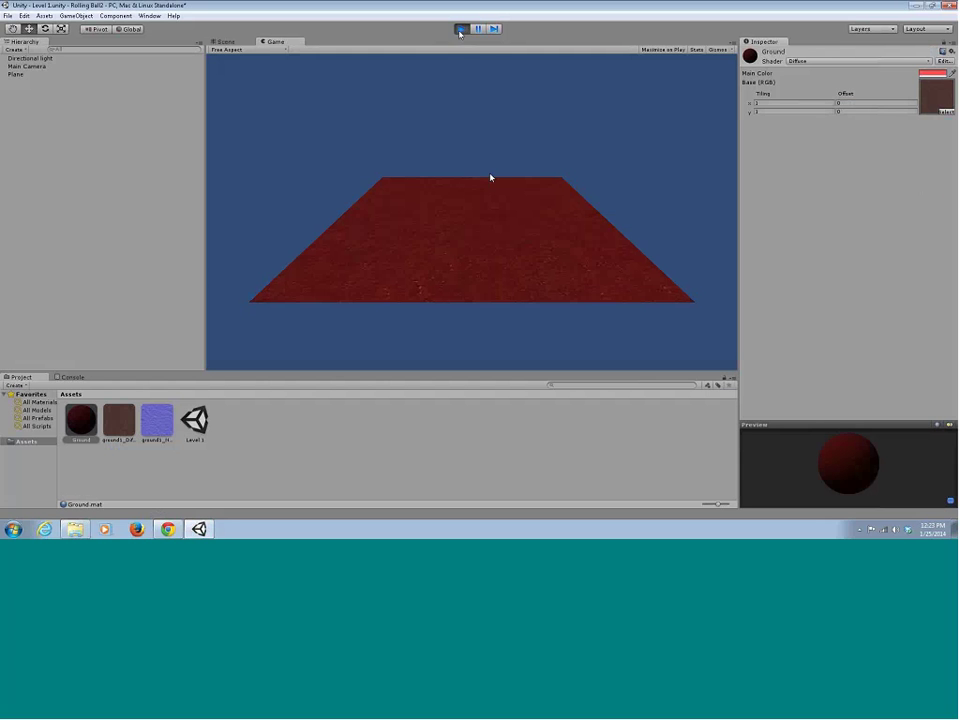
{"action": "mouse_move", "coordinate": [473, 201]}
{"action": "right_mouse_down"}
{"action": "mouse_move", "coordinate": [471, 219]}
{"action": "mouse_move", "coordinate": [471, 204]}
{"action": "right_mouse_up"}
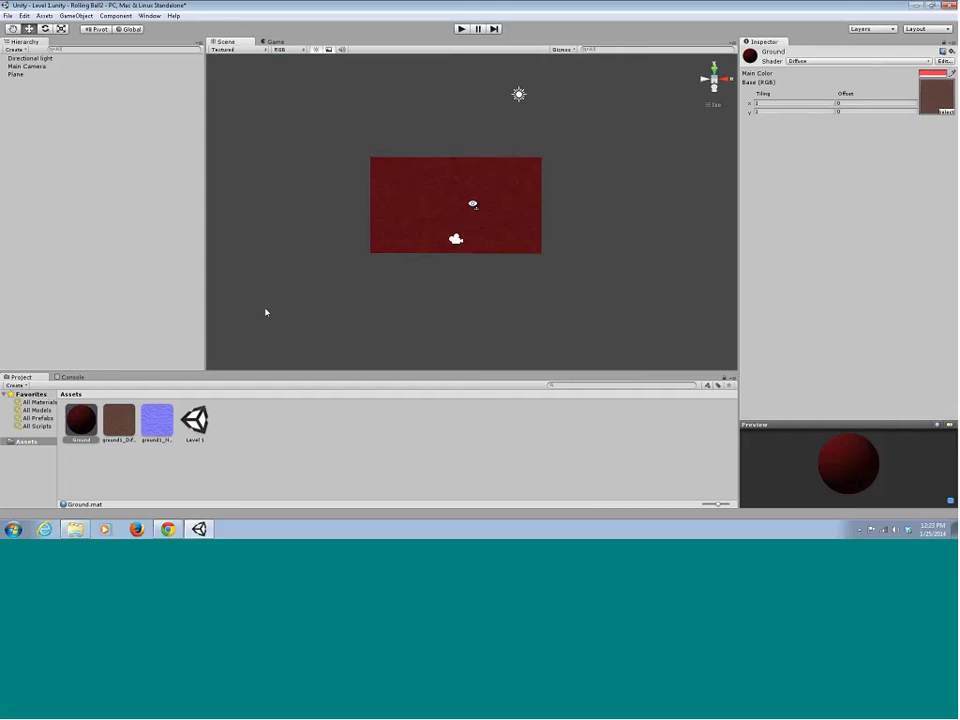
{"action": "left_click", "coordinate": [119, 420]}
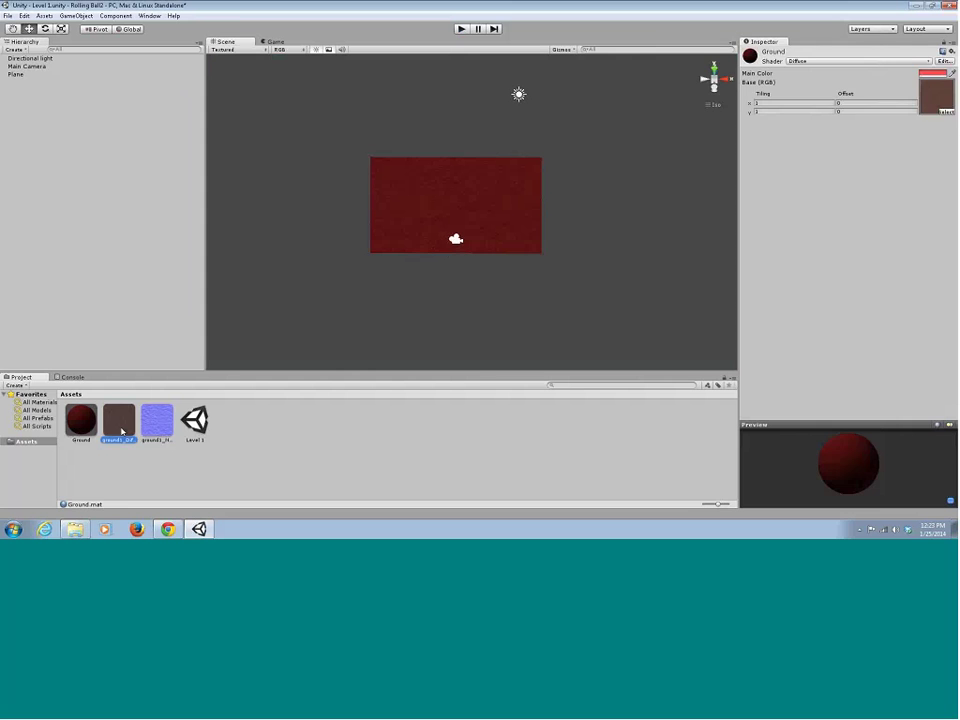
{"action": "left_click", "coordinate": [157, 420]}
{"action": "left_click", "coordinate": [81, 420]}
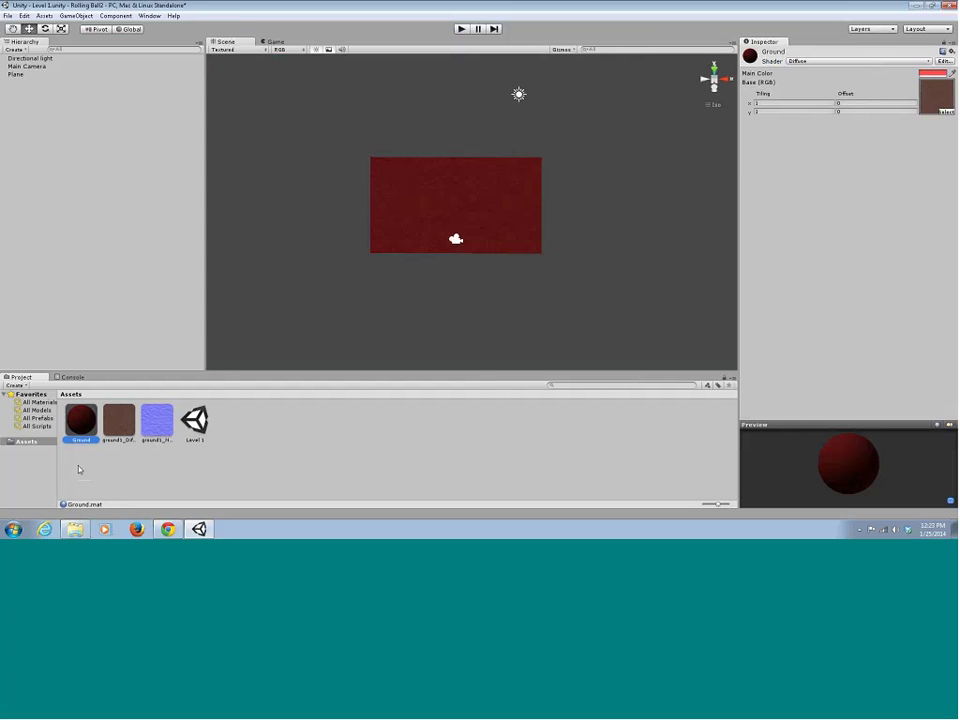
Launch Paint and enlarge the blank canvas to about 318 × 264 px.
{"action": "left_click", "coordinate": [18, 530]}
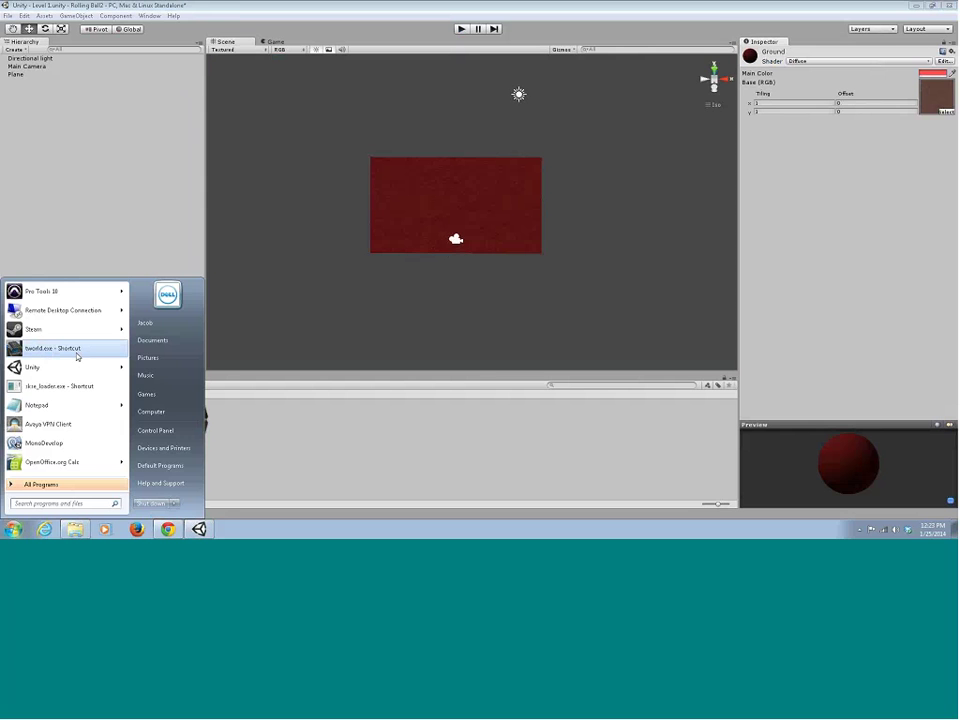
{"action": "left_click", "coordinate": [42, 484]}
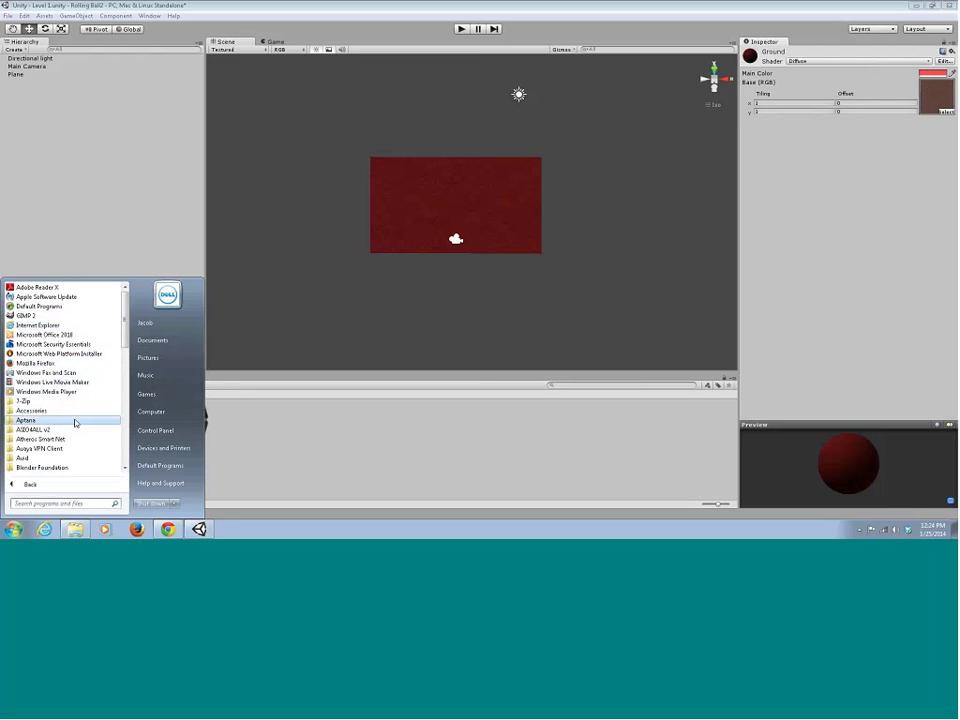
{"action": "type", "text": "pa"}
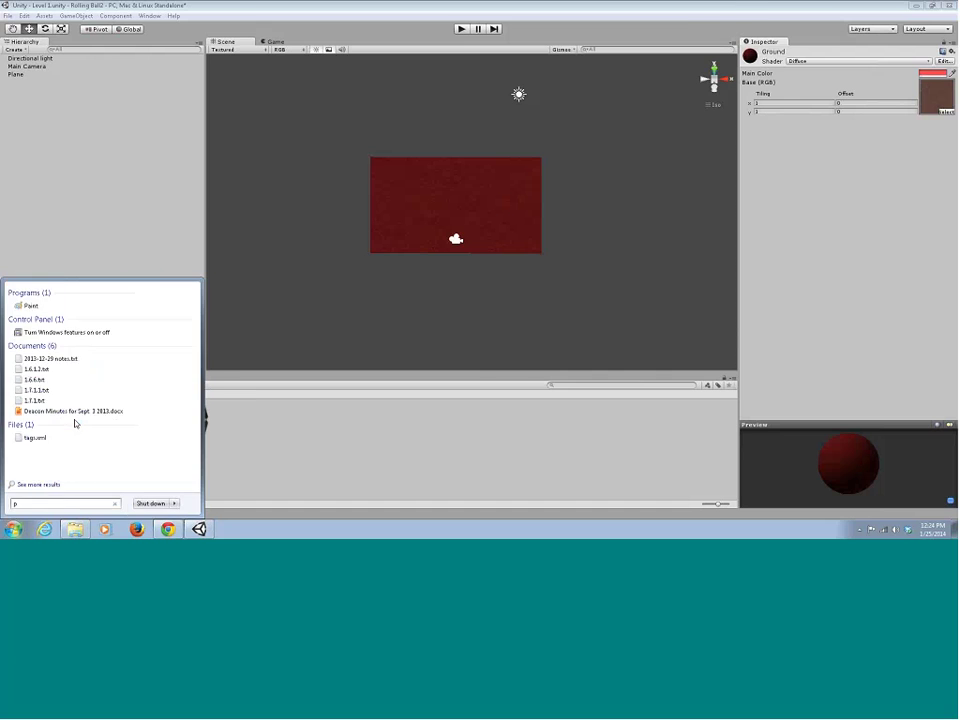
{"action": "key", "text": "Return"}
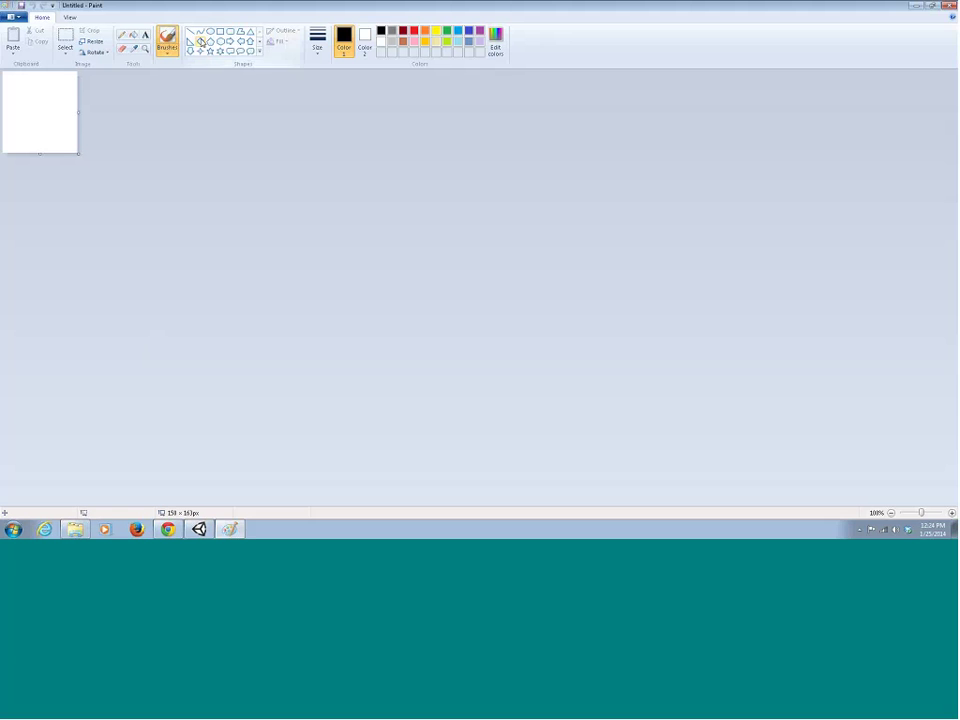
{"action": "left_click_drag", "start_coordinate": [77, 152], "coordinate": [162, 204]}
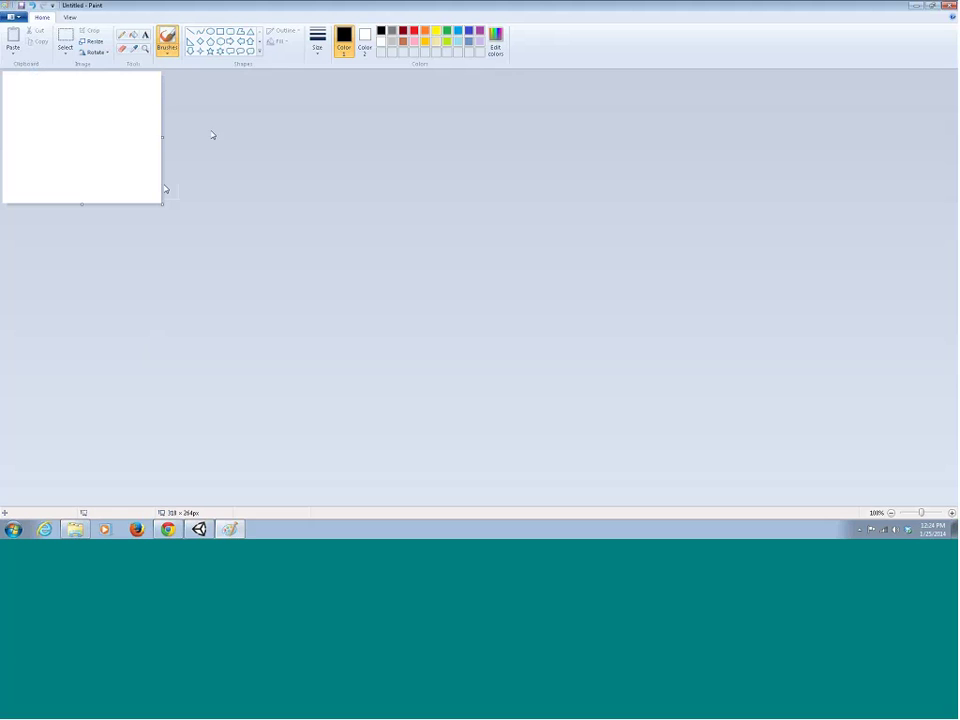
Brush overlapping wavy, mostly vertical green strokes across the whole canvas to make a simple grass pattern.
{"action": "left_click", "coordinate": [190, 33]}
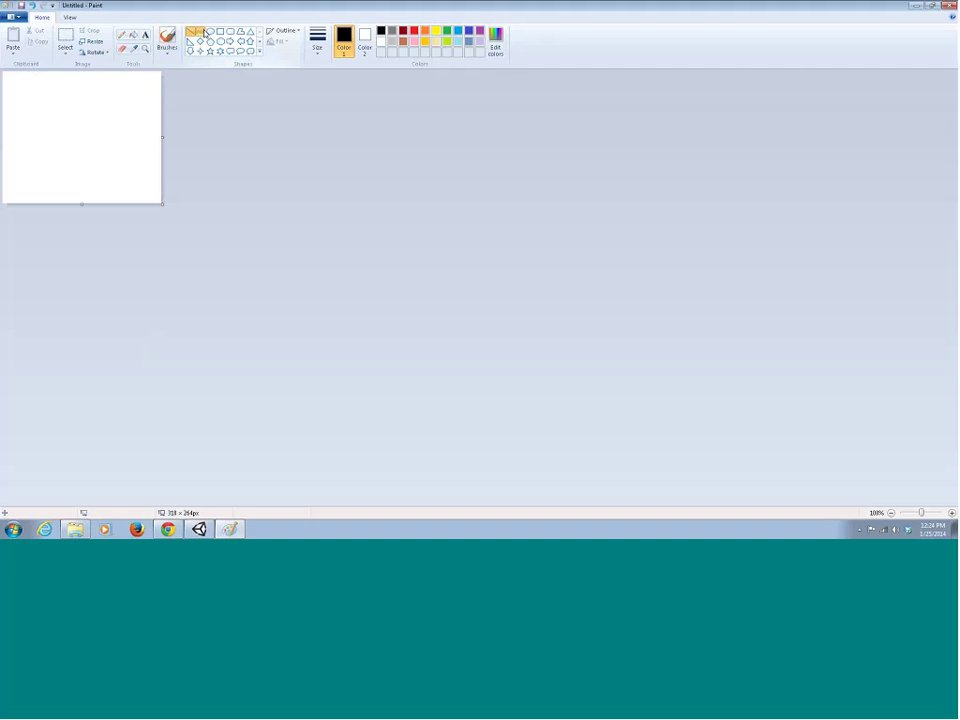
{"action": "left_click", "coordinate": [200, 32]}
{"action": "scroll", "coordinate": [221, 47], "scroll_direction": "down", "scroll_amount": 1}
{"action": "scroll", "coordinate": [221, 47], "scroll_direction": "up", "scroll_amount": 1}
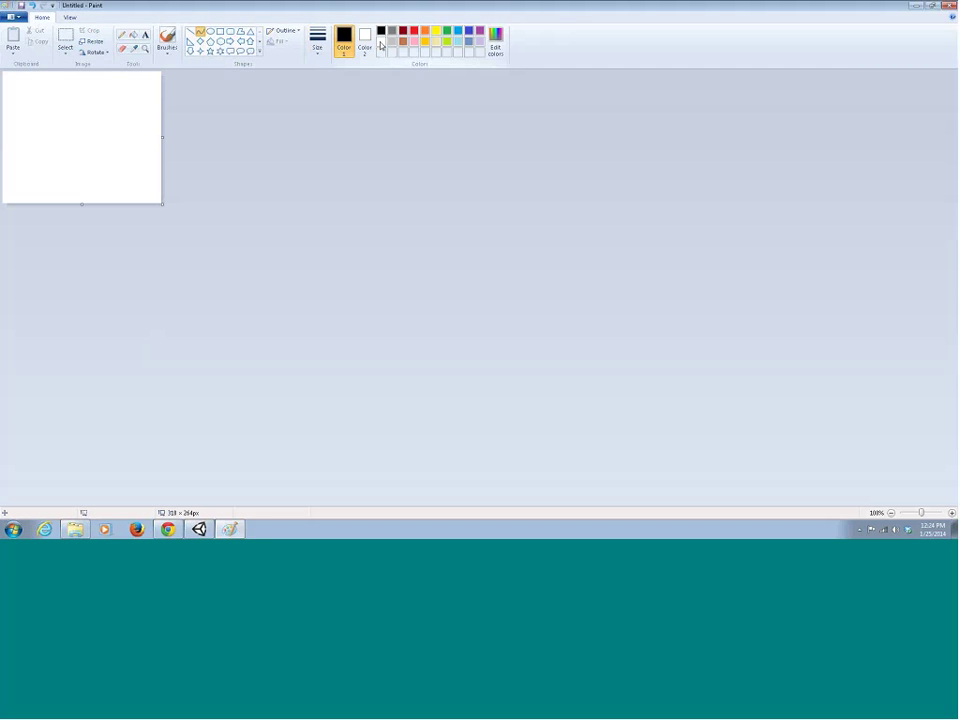
{"action": "left_click", "coordinate": [447, 30]}
{"action": "left_click", "coordinate": [167, 40]}
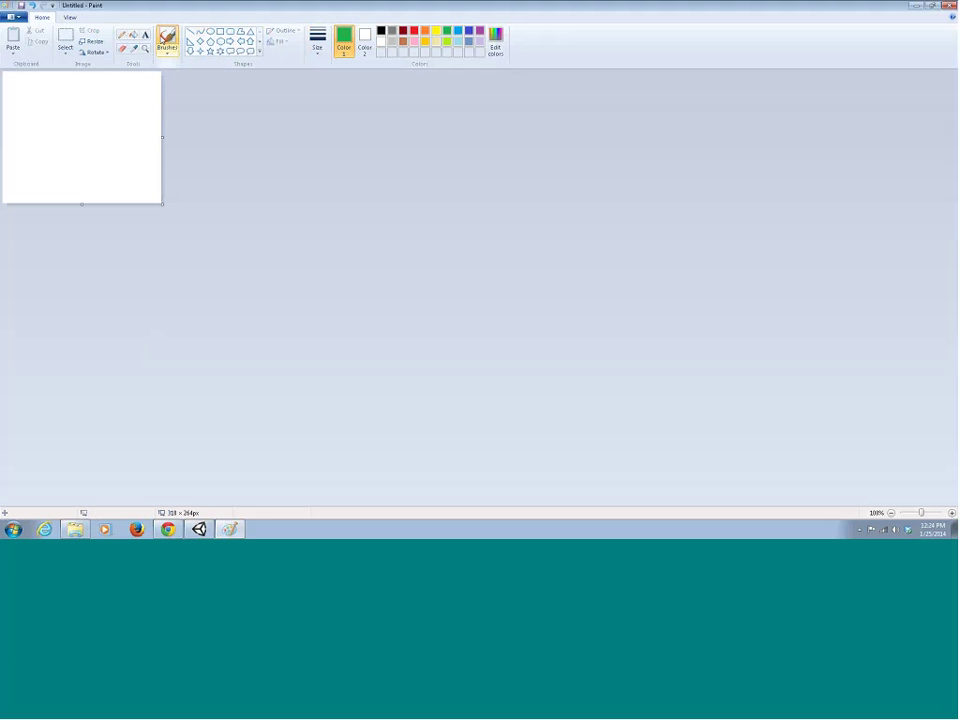
{"action": "left_click", "coordinate": [167, 50]}
{"action": "left_click", "coordinate": [171, 72]}
{"action": "mouse_move", "coordinate": [22, 96]}
{"action": "left_mouse_down"}
{"action": "mouse_move", "coordinate": [27, 128]}
{"action": "mouse_move", "coordinate": [38, 82]}
{"action": "mouse_move", "coordinate": [36, 128]}
{"action": "mouse_move", "coordinate": [66, 104]}
{"action": "mouse_move", "coordinate": [30, 138]}
{"action": "mouse_move", "coordinate": [40, 138]}
{"action": "mouse_move", "coordinate": [88, 92]}
{"action": "mouse_move", "coordinate": [64, 86]}
{"action": "mouse_move", "coordinate": [70, 168]}
{"action": "left_mouse_up"}
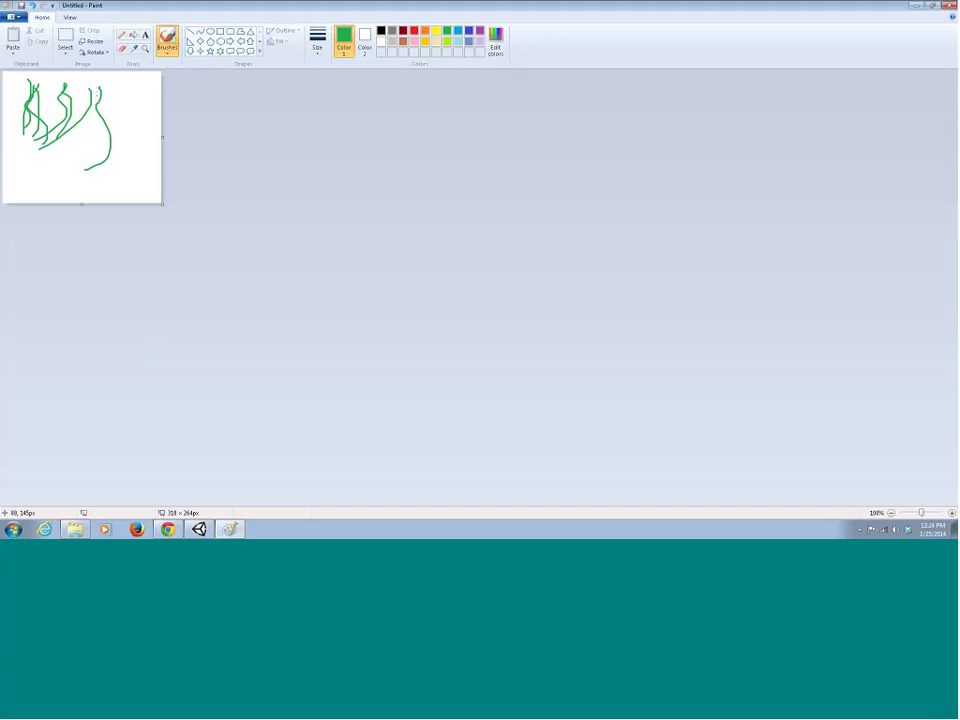
{"action": "mouse_move", "coordinate": [97, 88]}
{"action": "left_mouse_down"}
{"action": "mouse_move", "coordinate": [98, 166]}
{"action": "mouse_move", "coordinate": [56, 103]}
{"action": "mouse_move", "coordinate": [67, 86]}
{"action": "left_mouse_up"}
{"action": "left_click_drag", "start_coordinate": [23, 171], "coordinate": [44, 78]}
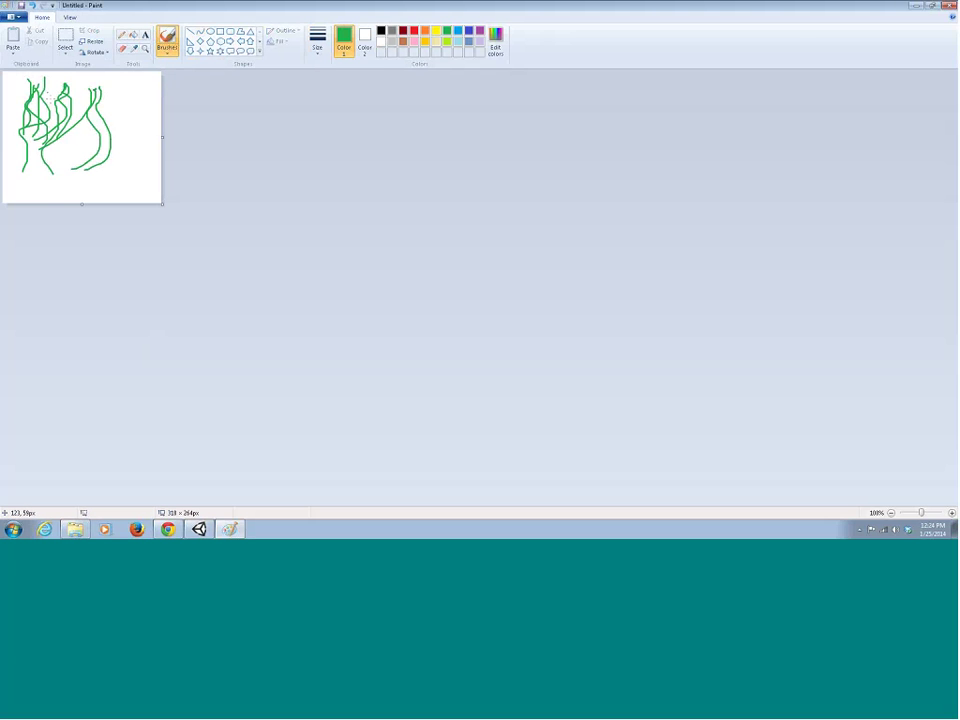
{"action": "left_click_drag", "start_coordinate": [41, 194], "coordinate": [68, 142]}
{"action": "left_click_drag", "start_coordinate": [66, 86], "coordinate": [88, 170]}
{"action": "mouse_move", "coordinate": [128, 92]}
{"action": "left_mouse_down"}
{"action": "mouse_move", "coordinate": [118, 186]}
{"action": "mouse_move", "coordinate": [112, 176]}
{"action": "left_mouse_up"}
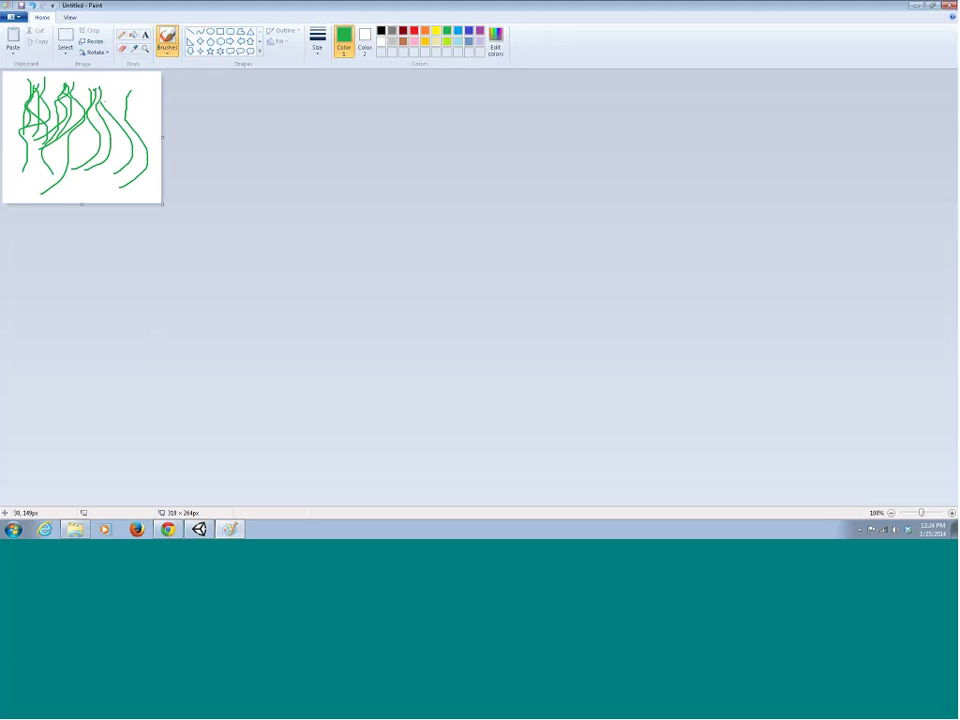
{"action": "left_click_drag", "start_coordinate": [114, 95], "coordinate": [120, 172]}
{"action": "left_click_drag", "start_coordinate": [56, 86], "coordinate": [95, 170]}
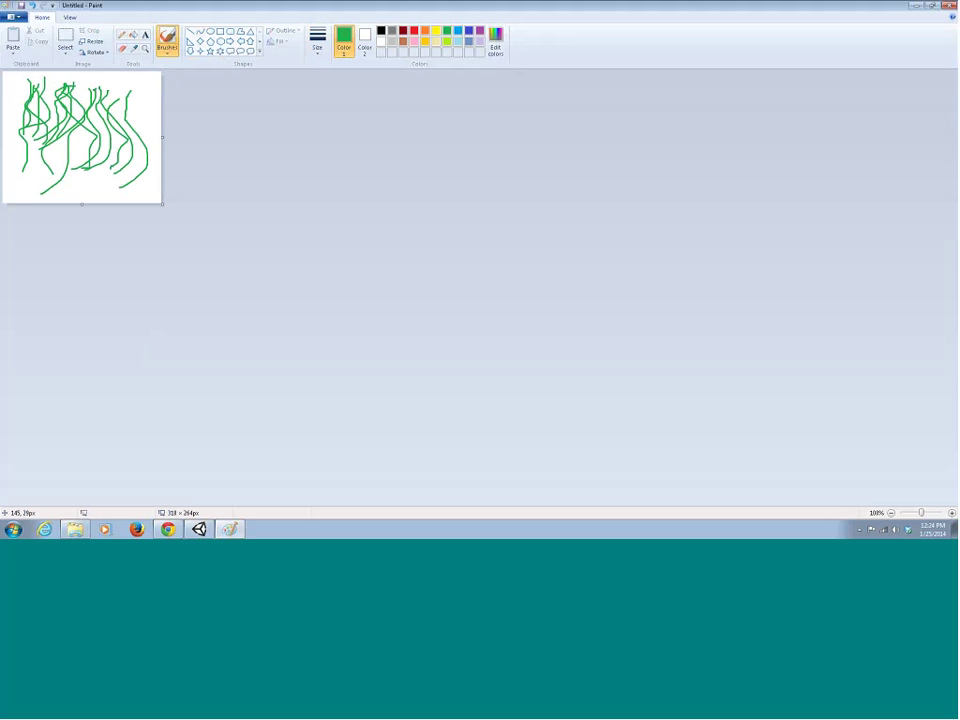
{"action": "left_click_drag", "start_coordinate": [10, 77], "coordinate": [11, 170]}
{"action": "left_click_drag", "start_coordinate": [34, 95], "coordinate": [28, 200]}
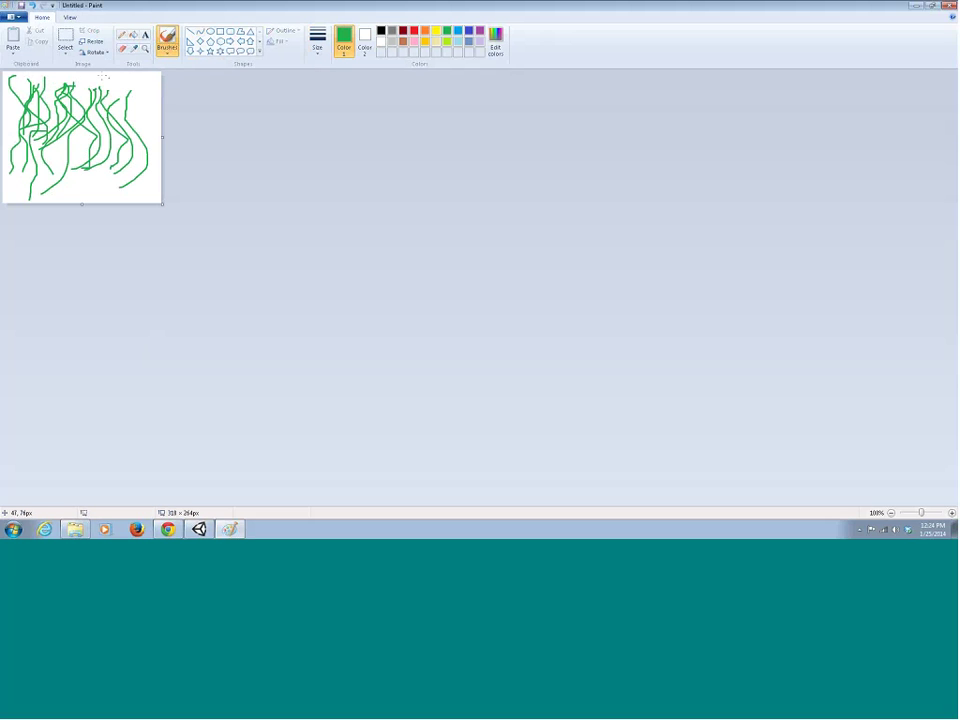
{"action": "left_click_drag", "start_coordinate": [102, 77], "coordinate": [84, 183]}
{"action": "mouse_move", "coordinate": [138, 97]}
{"action": "left_mouse_down"}
{"action": "mouse_move", "coordinate": [129, 180]}
{"action": "mouse_move", "coordinate": [114, 193]}
{"action": "left_mouse_up"}
{"action": "left_click_drag", "start_coordinate": [120, 96], "coordinate": [111, 177]}
{"action": "mouse_move", "coordinate": [154, 89]}
{"action": "left_mouse_down"}
{"action": "mouse_move", "coordinate": [159, 139]}
{"action": "mouse_move", "coordinate": [145, 188]}
{"action": "left_mouse_up"}
Start saving the drawing and go to the Unity Workshop folder inside Documents > Build-It-Yourself.
{"action": "left_click", "coordinate": [12, 17]}
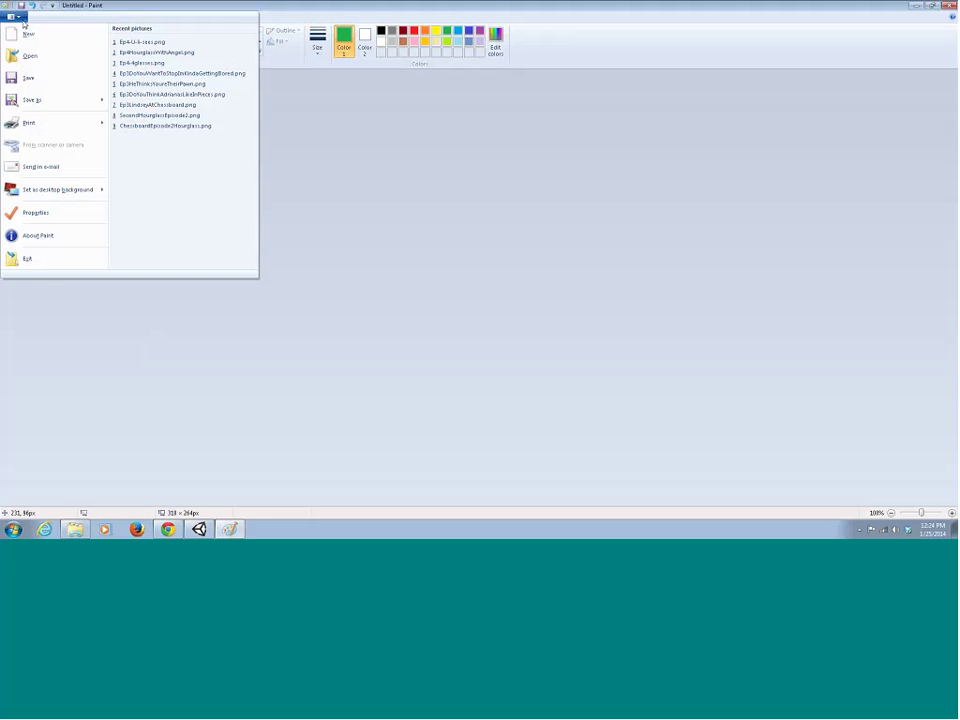
{"action": "left_click", "coordinate": [27, 76]}
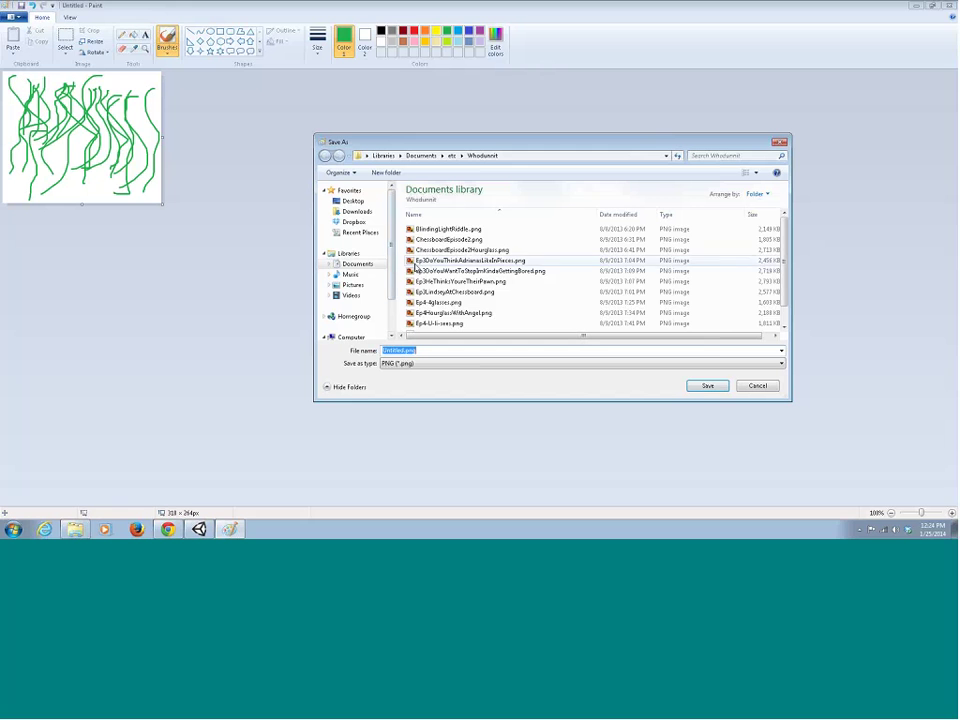
{"action": "left_click", "coordinate": [424, 155]}
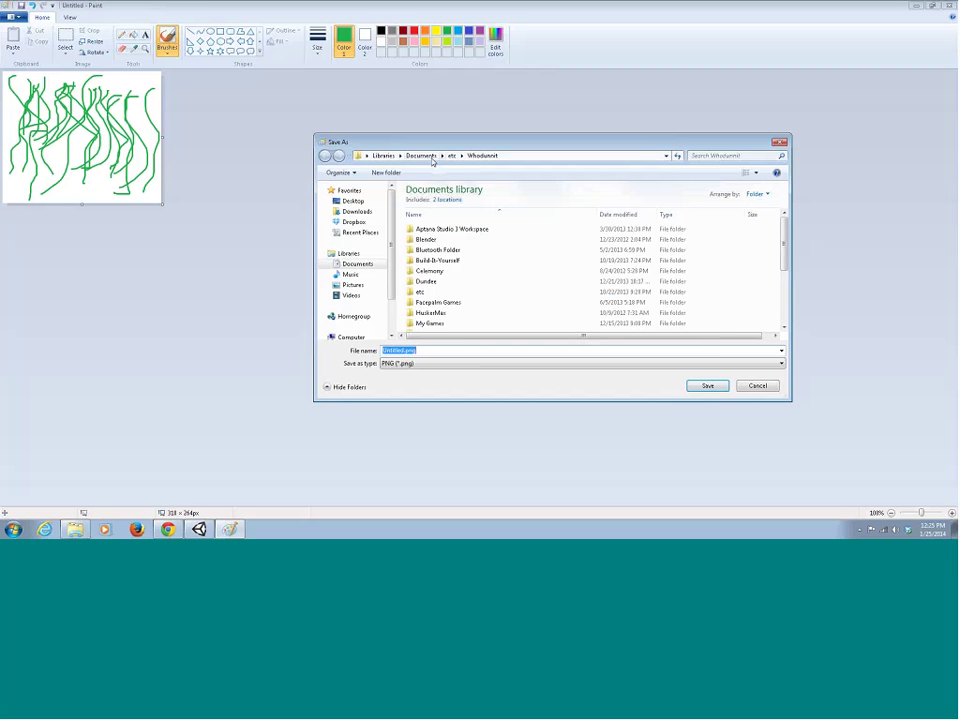
{"action": "double_click", "coordinate": [436, 259]}
{"action": "double_click", "coordinate": [437, 252]}
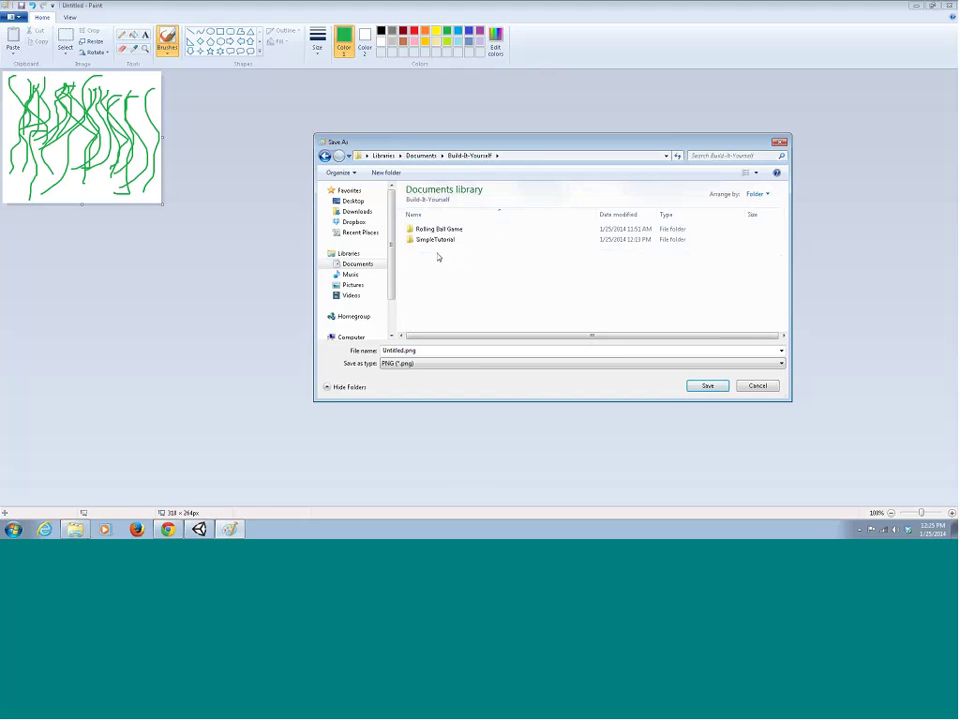
Name the drawing Grass Texture.png and save it in PNG format.
{"action": "double_click", "coordinate": [395, 350]}
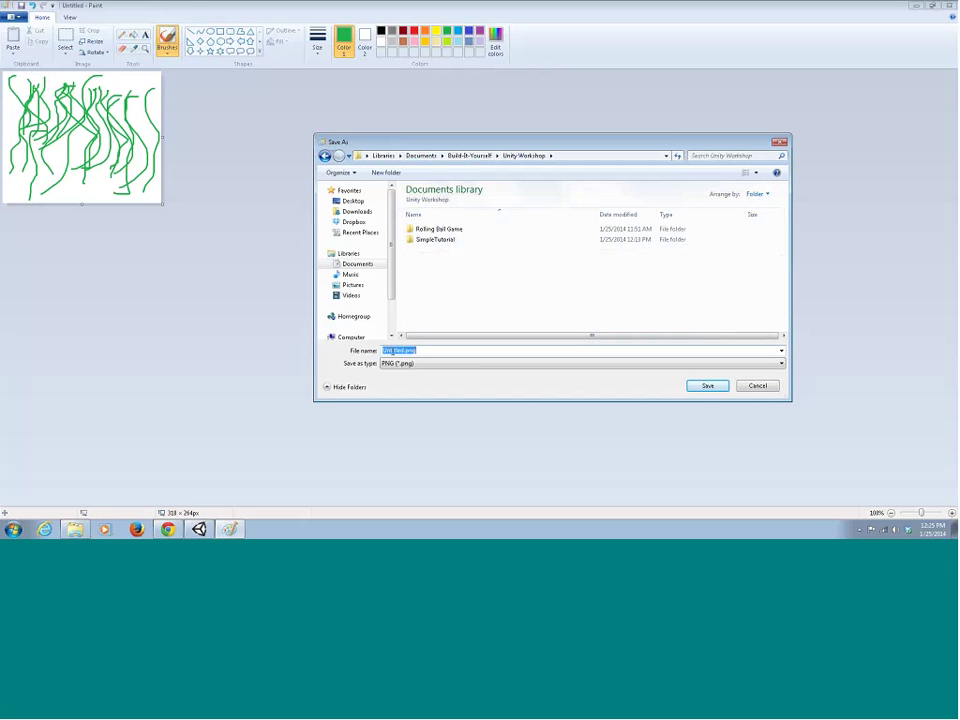
{"action": "key", "text": "shift+Left"}
{"action": "key", "text": "shift+Left"}
{"action": "key", "text": "shift+Left"}
{"action": "key", "text": "shift+Left"}
{"action": "type", "text": "Grass Texture"}
{"action": "left_click", "coordinate": [476, 364]}
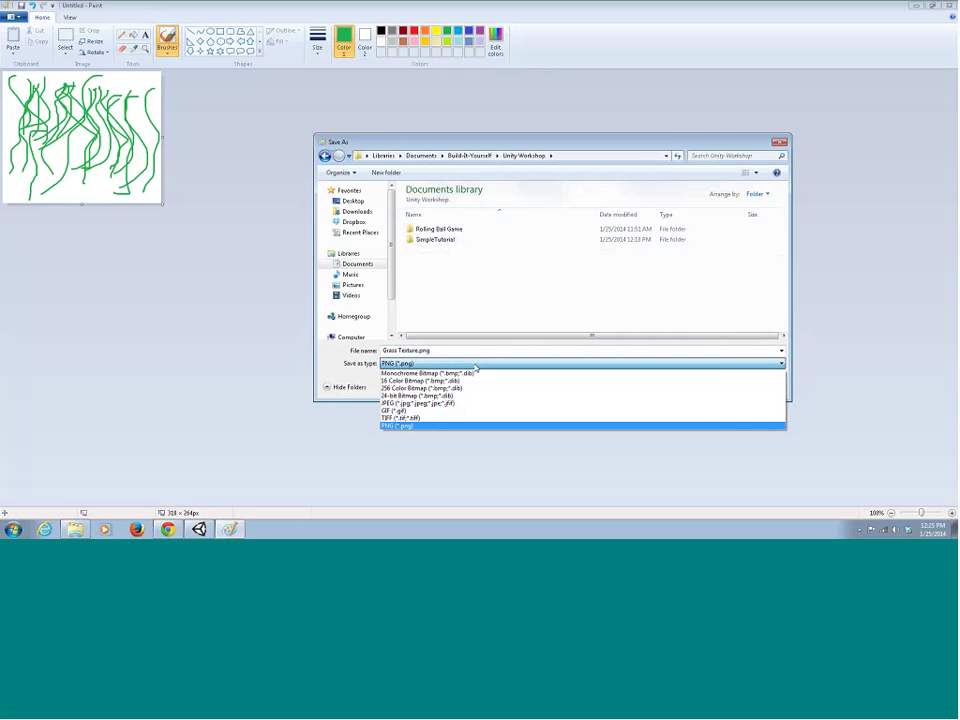
{"action": "left_click", "coordinate": [476, 367]}
{"action": "left_click", "coordinate": [449, 351]}
{"action": "double_click", "coordinate": [449, 351]}
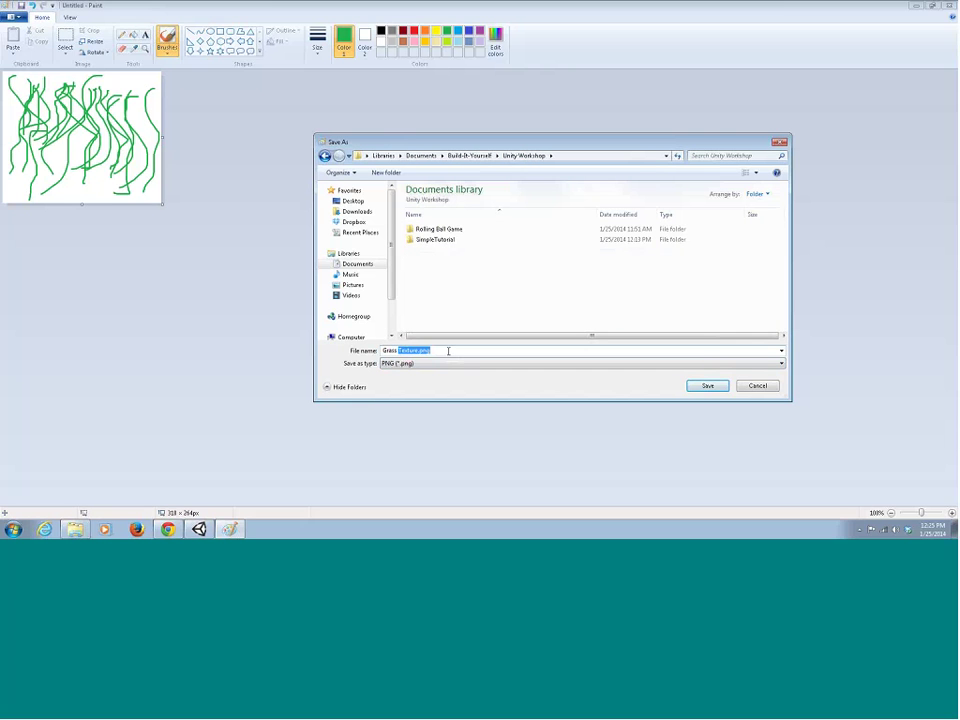
{"action": "left_click", "coordinate": [449, 351]}
{"action": "left_click", "coordinate": [706, 386]}
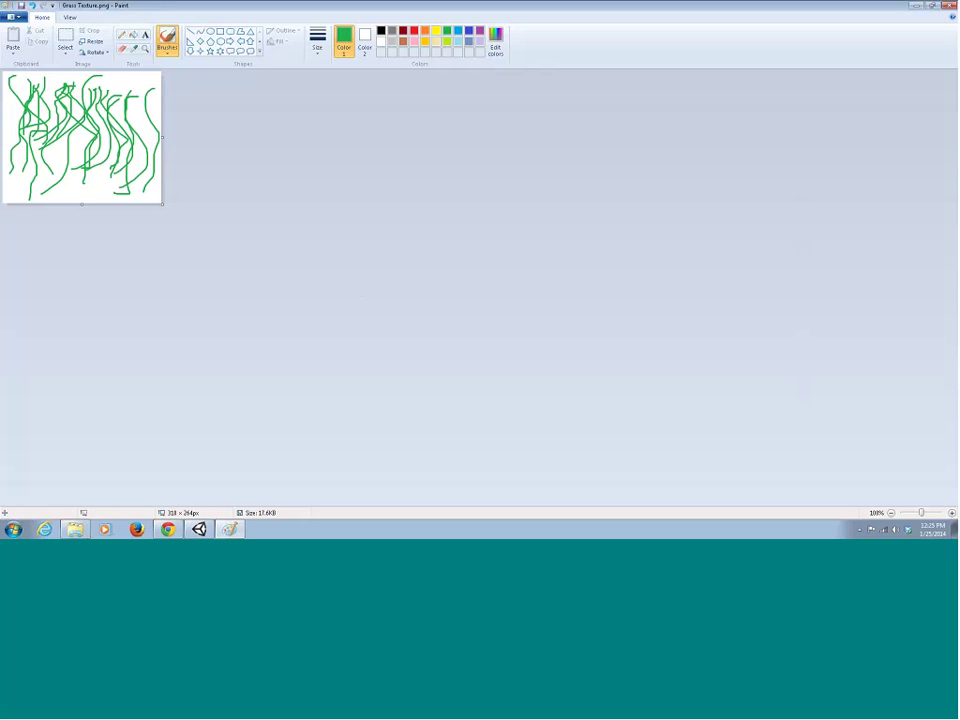
Switch back to Unity and import Grass Texture.png from the Unity Workshop folder into Assets.
{"action": "left_click", "coordinate": [199, 529]}
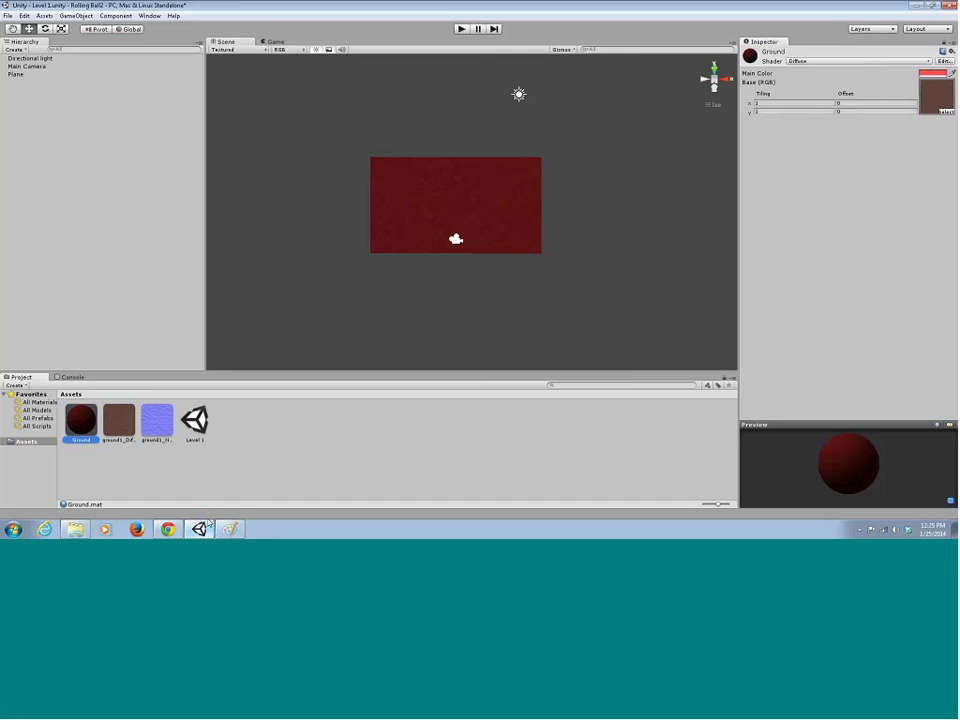
{"action": "right_click", "coordinate": [244, 410]}
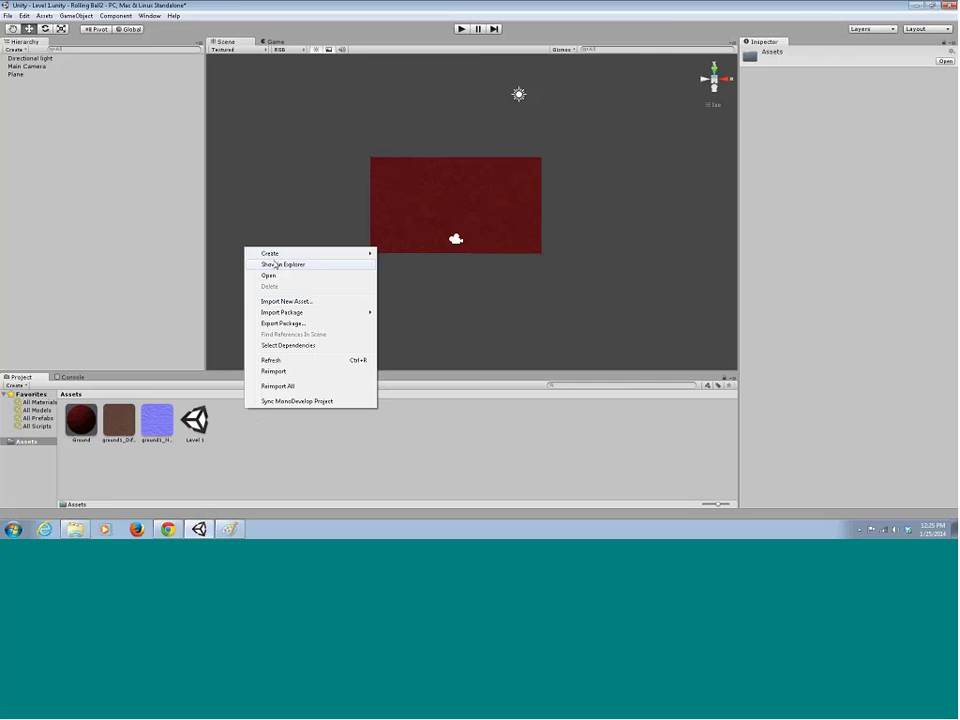
{"action": "left_click", "coordinate": [283, 301]}
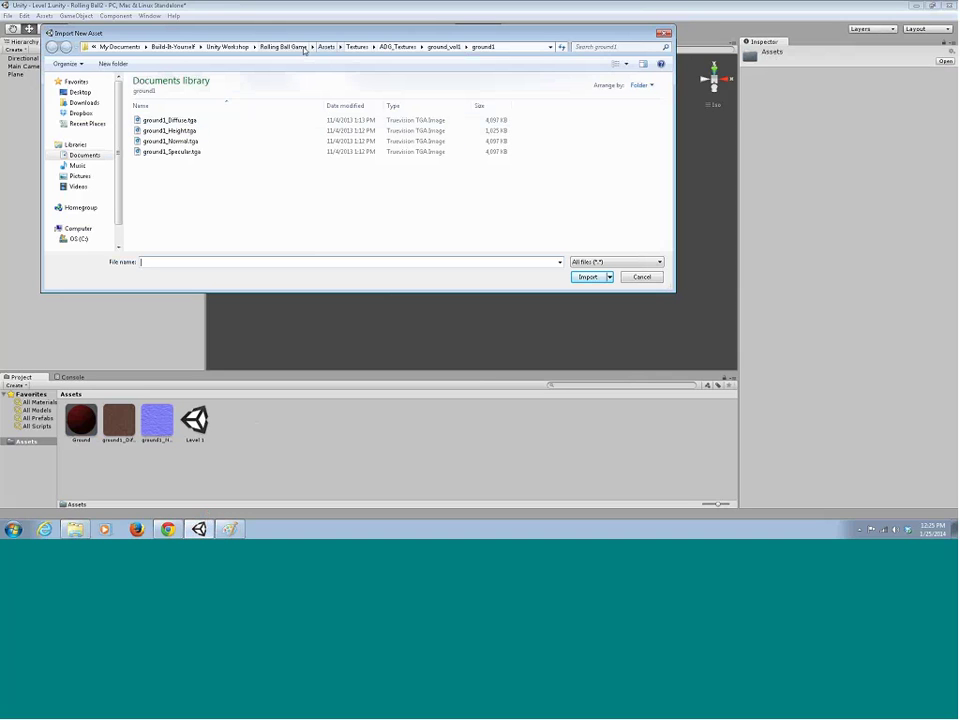
{"action": "left_click", "coordinate": [228, 47]}
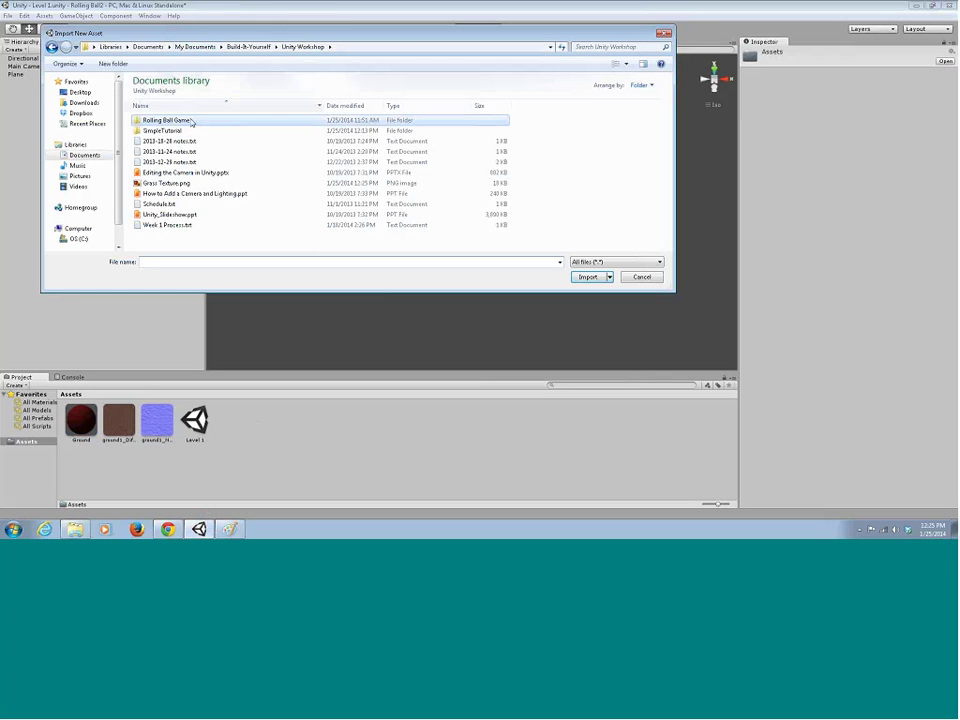
{"action": "double_click", "coordinate": [160, 183]}
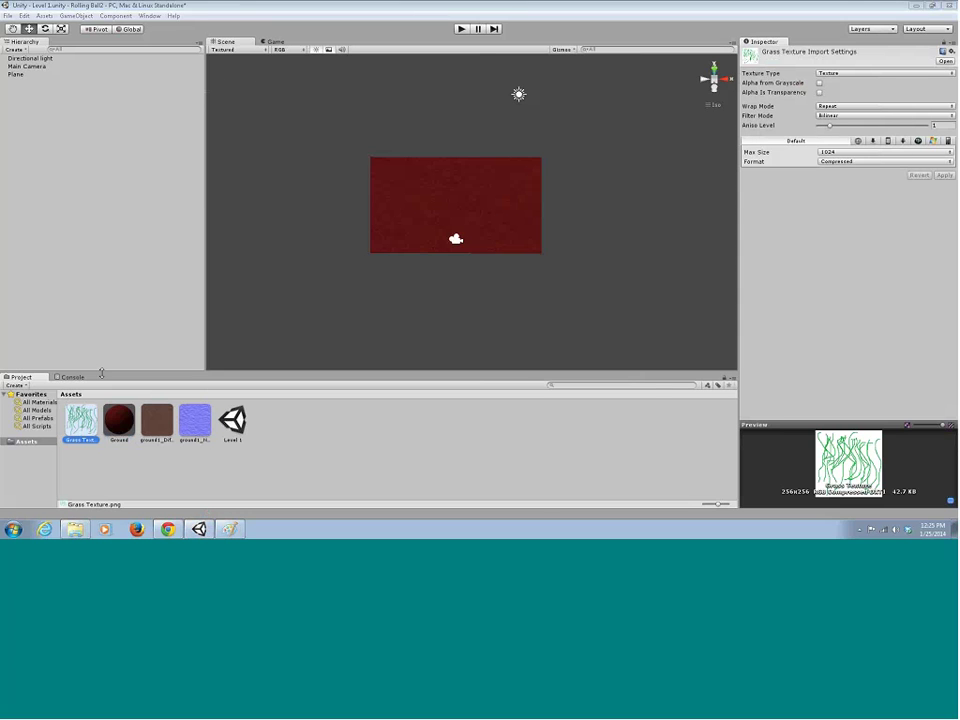
Assign Grass Texture as the Base (RGB) texture of the Ground material.
{"action": "key", "text": "Right"}
{"action": "left_click", "coordinate": [946, 112]}
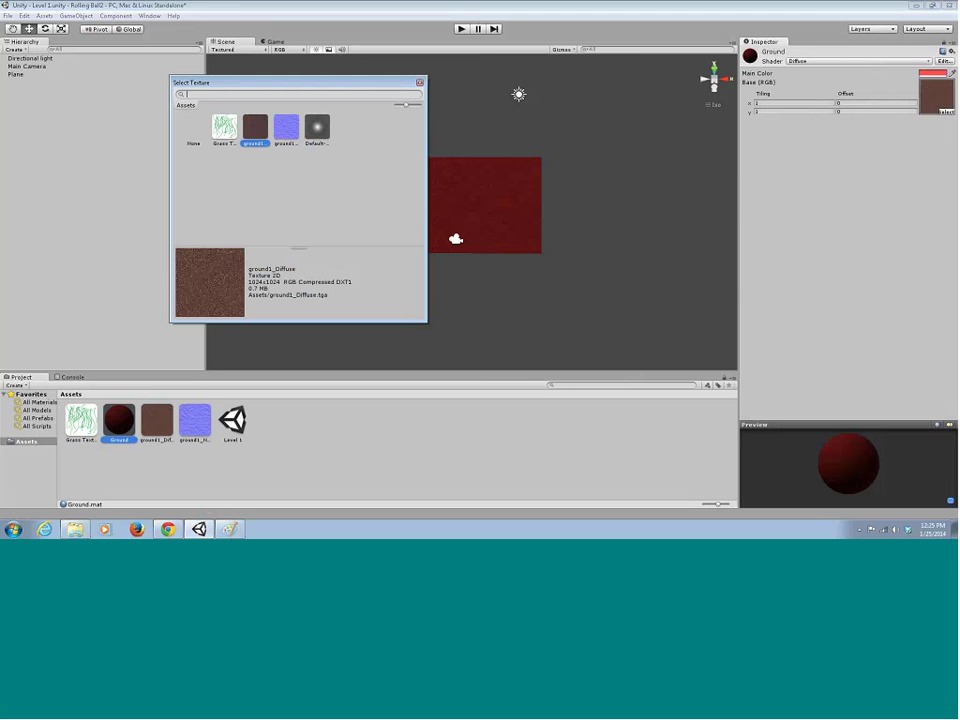
{"action": "key", "text": "Escape"}
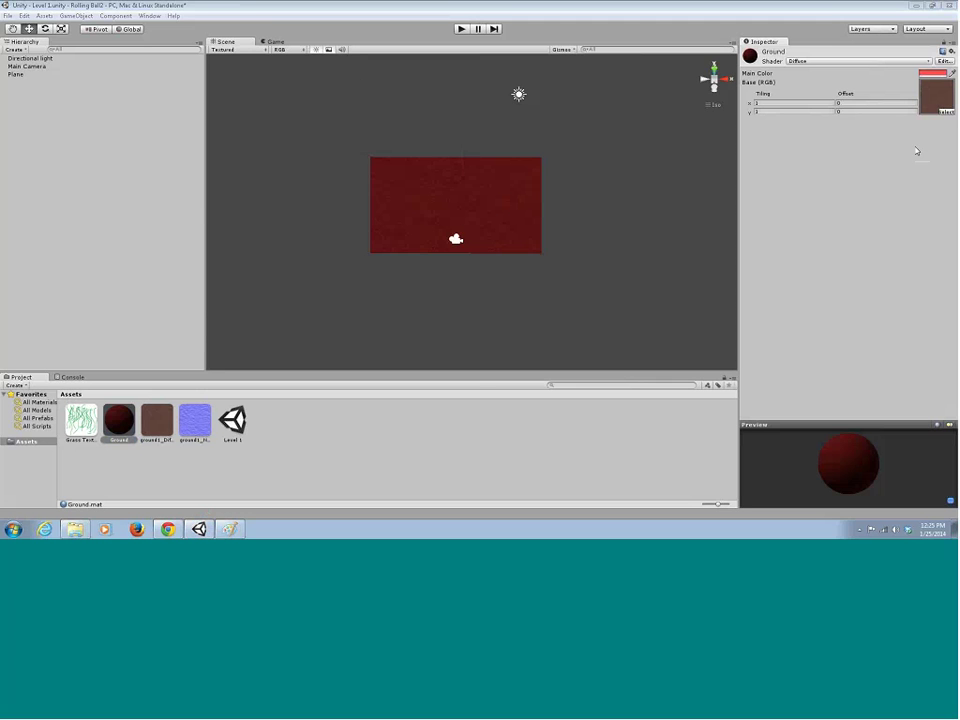
{"action": "left_click", "coordinate": [943, 113]}
{"action": "left_click", "coordinate": [224, 128]}
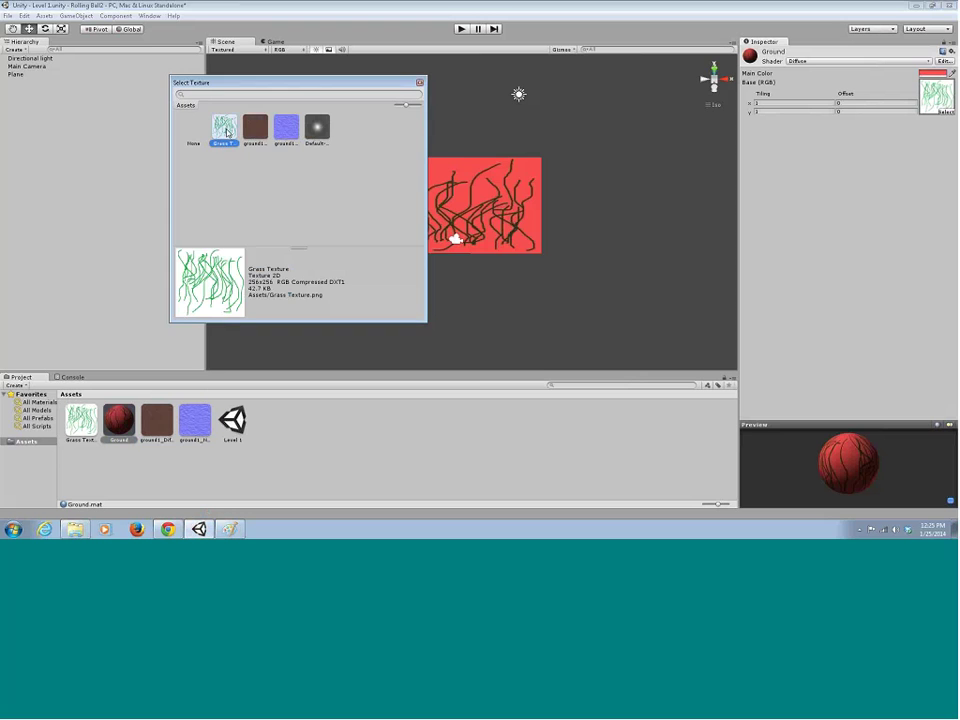
{"action": "double_click", "coordinate": [226, 131]}
Set the Ground material's Main Color to white (255, 255, 255) and inspect the plane in the scene.
{"action": "left_click", "coordinate": [933, 73]}
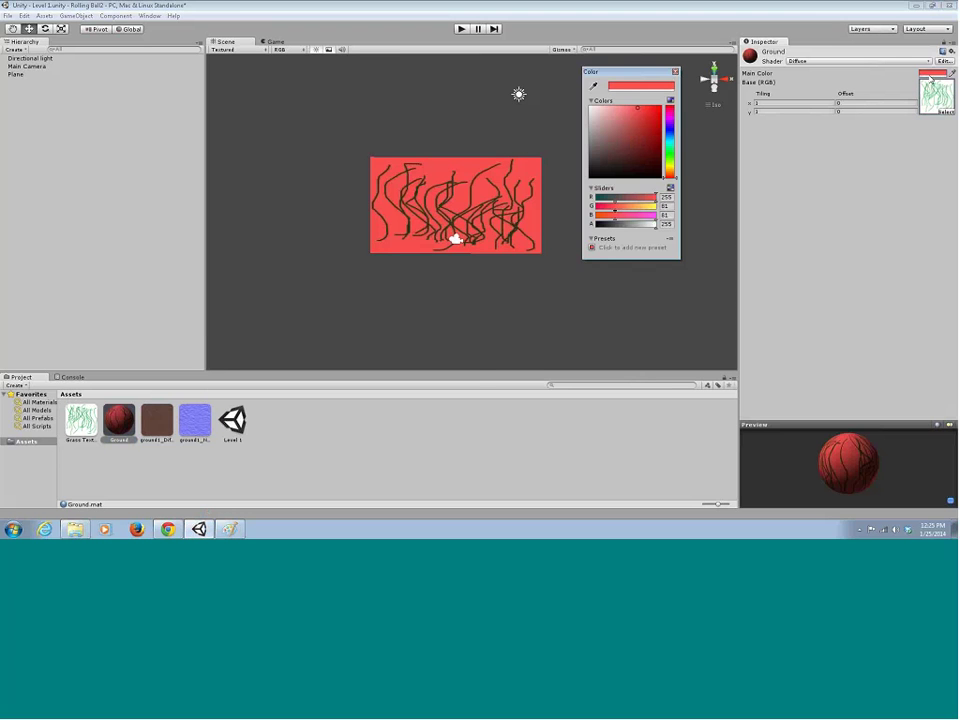
{"action": "left_click_drag", "start_coordinate": [628, 117], "coordinate": [590, 106]}
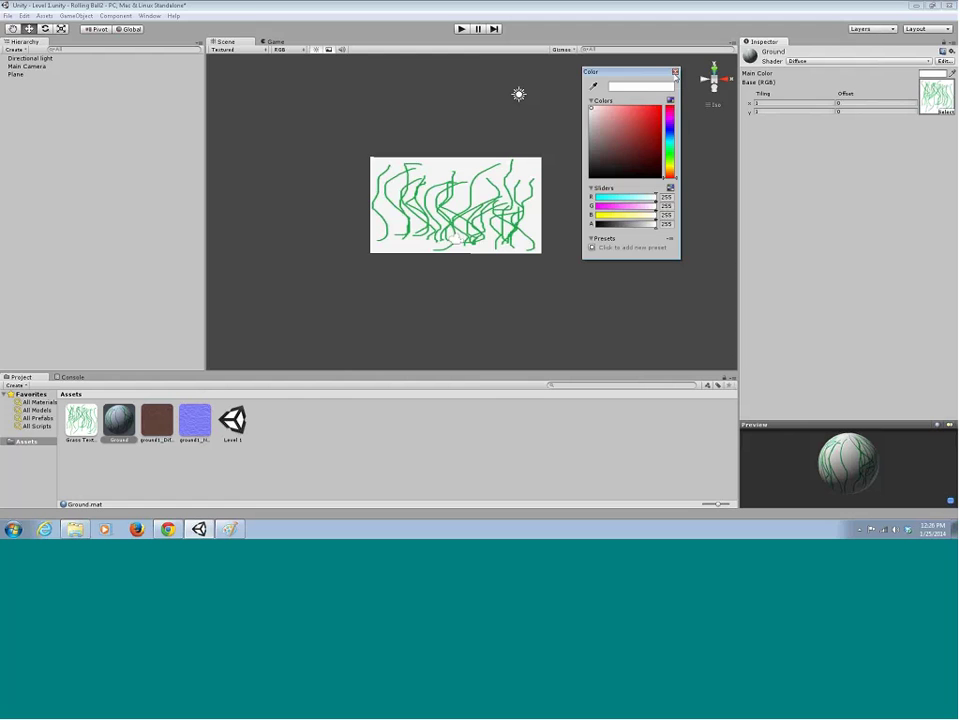
{"action": "left_click", "coordinate": [675, 72]}
{"action": "right_click_drag", "start_coordinate": [467, 200], "coordinate": [463, 160]}
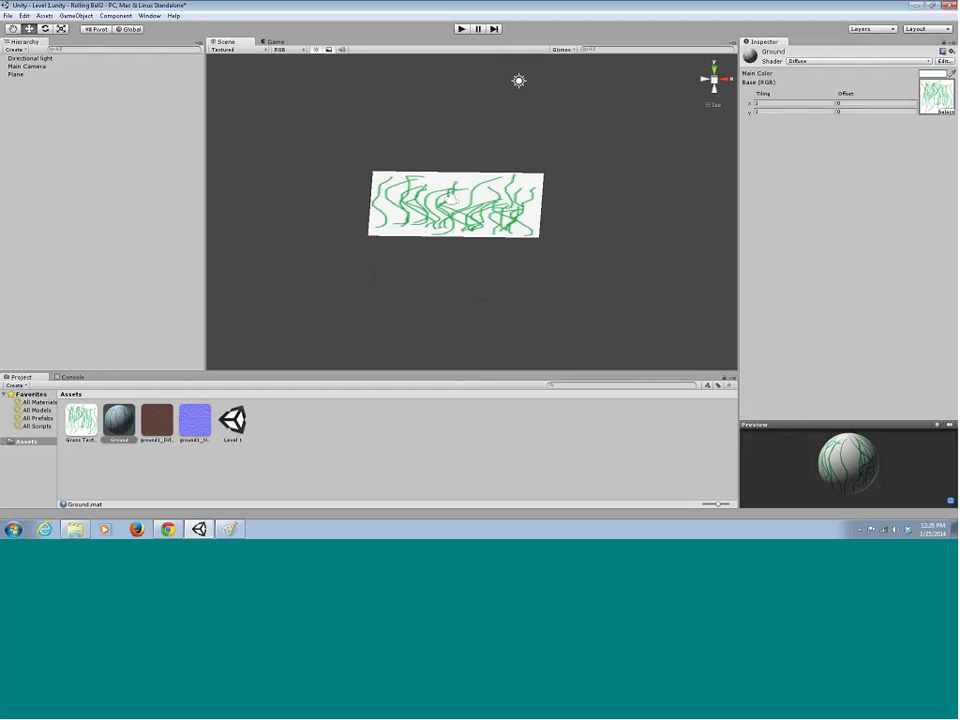
Set the Ground material's Base (RGB) tiling to 2 on both X and Y and check the repeated grass on the plane.
{"action": "right_click_drag", "start_coordinate": [452, 200], "coordinate": [431, 171]}
{"action": "right_click_drag", "start_coordinate": [550, 211], "coordinate": [467, 195]}
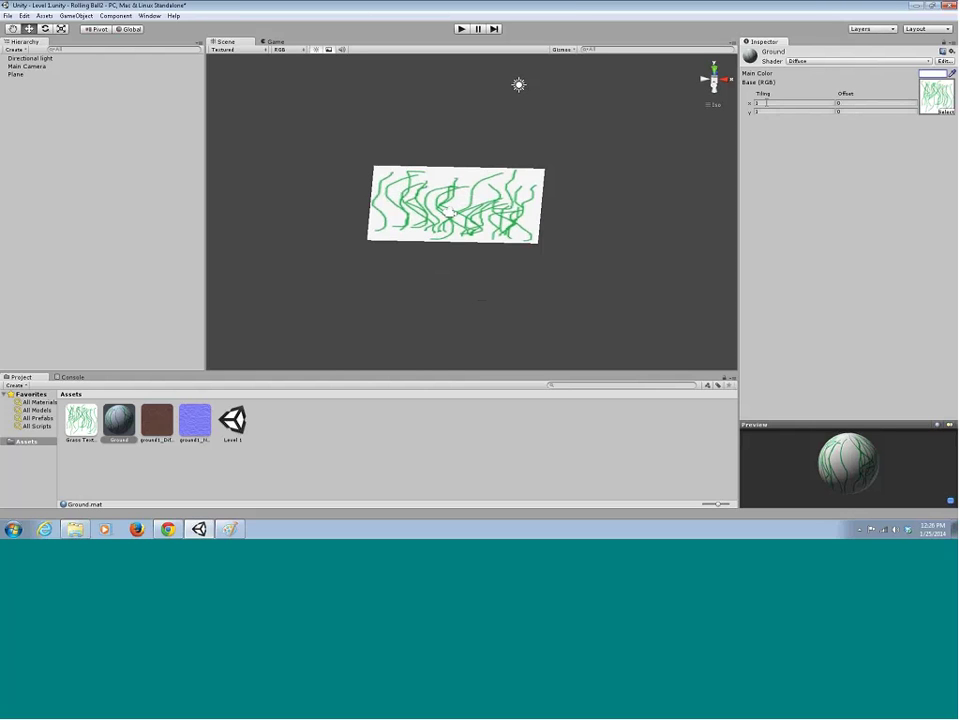
{"action": "left_click", "coordinate": [767, 103]}
{"action": "type", "text": "10"}
{"action": "left_click", "coordinate": [761, 112]}
{"action": "type", "text": "10"}
{"action": "left_click", "coordinate": [774, 104]}
{"action": "type", "text": "2"}
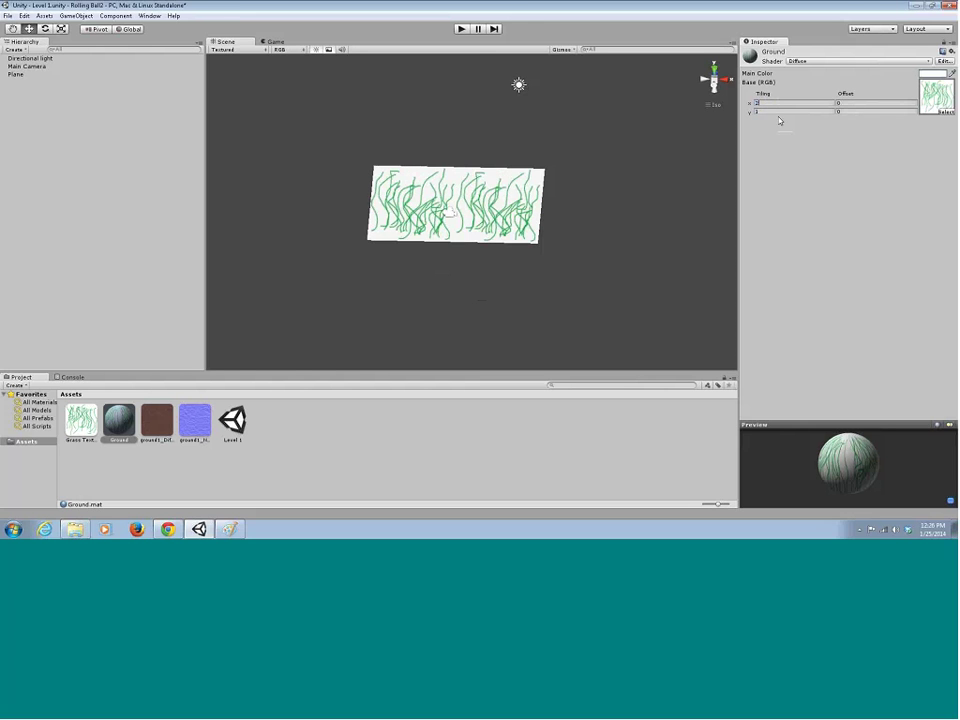
{"action": "left_click", "coordinate": [771, 111]}
{"action": "left_click", "coordinate": [769, 112]}
{"action": "type", "text": "2"}
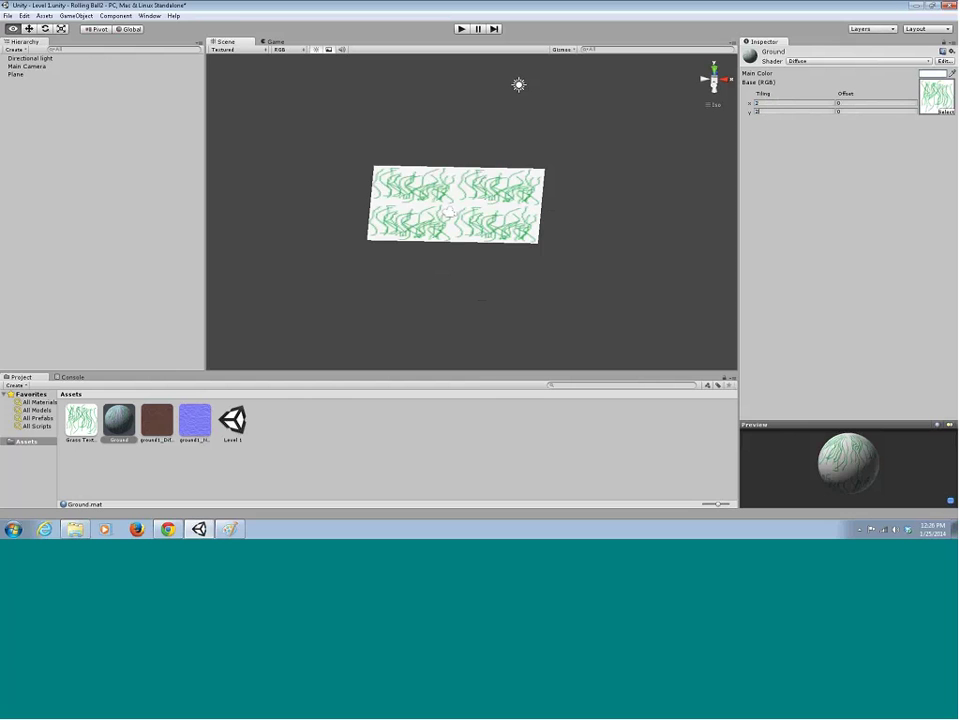
{"action": "left_click_drag", "start_coordinate": [492, 232], "coordinate": [476, 140], "text": "alt"}
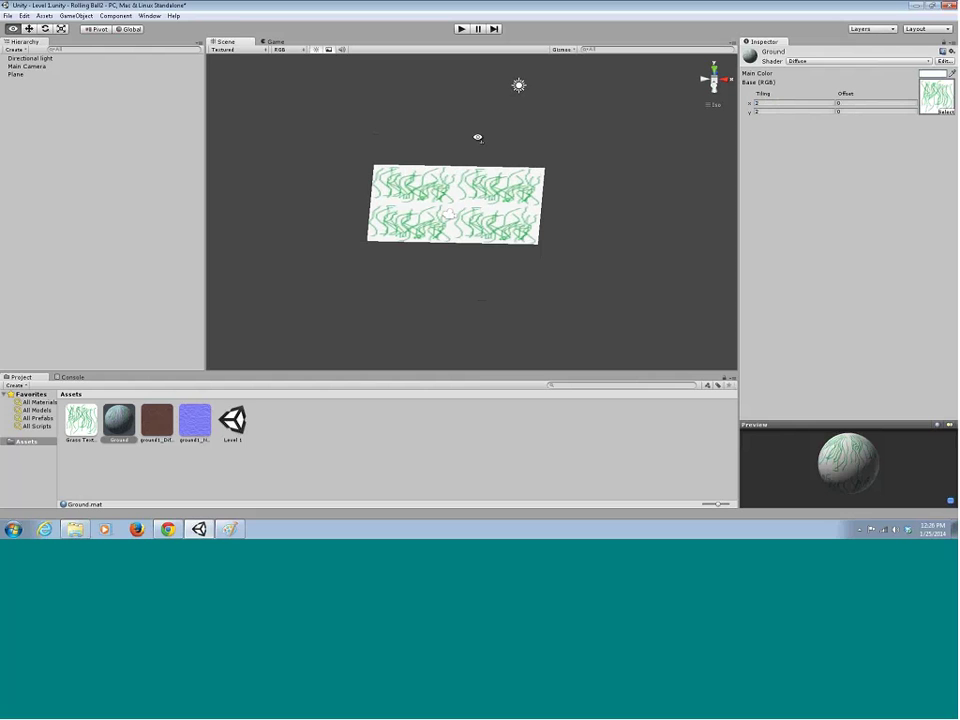
Set the Ground material's Base (RGB) tiling to 30 on both X and Y.
{"action": "left_click", "coordinate": [766, 103]}
{"action": "left_click_drag", "start_coordinate": [505, 215], "coordinate": [477, 160], "text": "alt"}
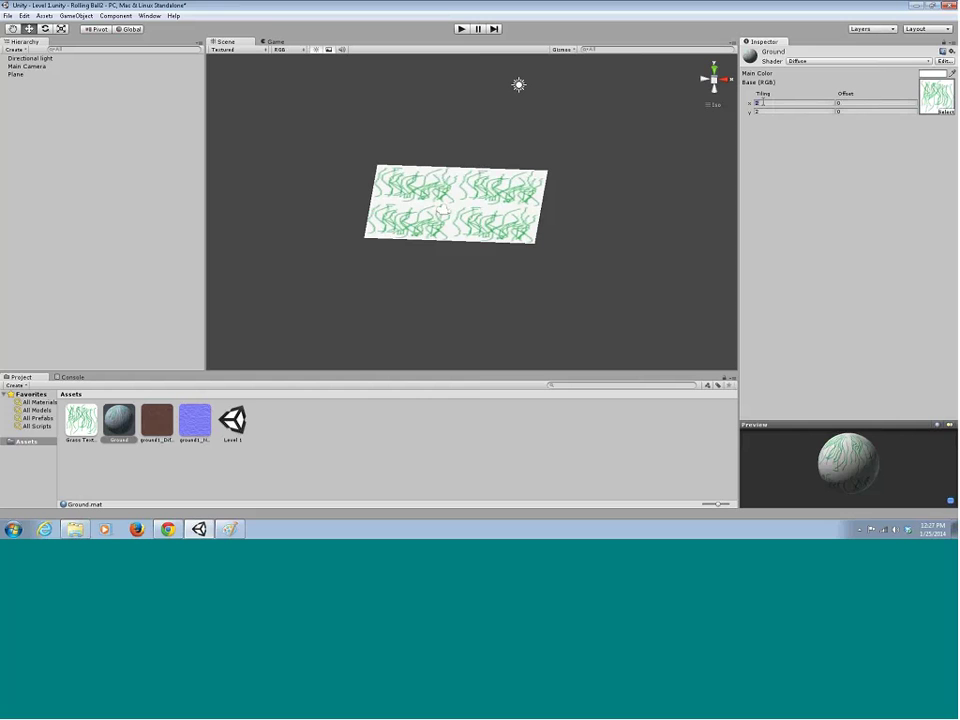
{"action": "type", "text": "30"}
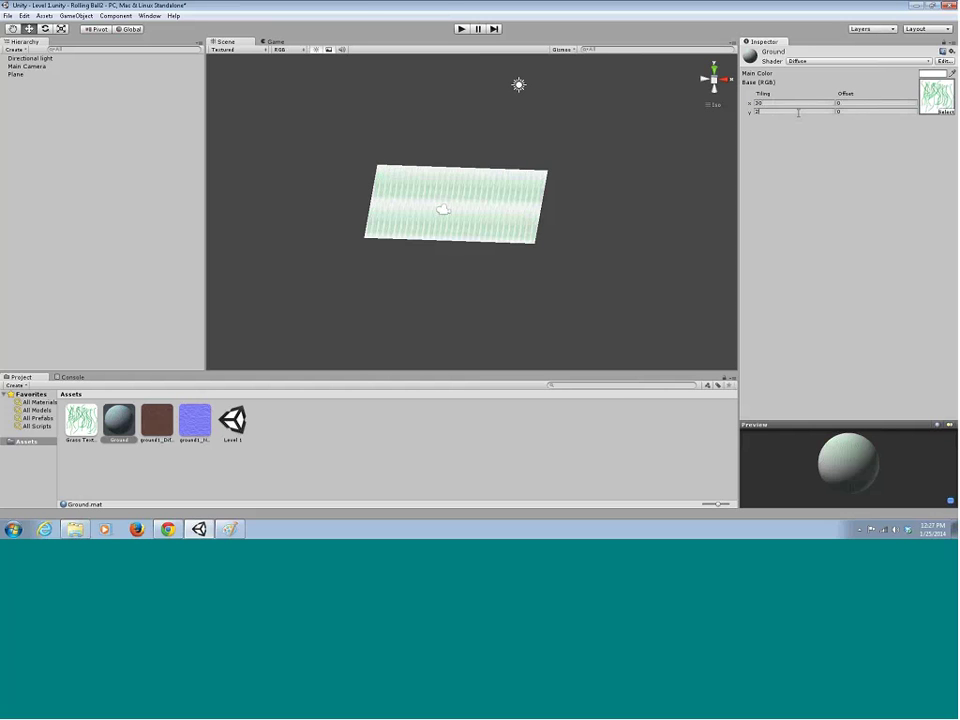
{"action": "left_click", "coordinate": [798, 111]}
{"action": "type", "text": "3"}
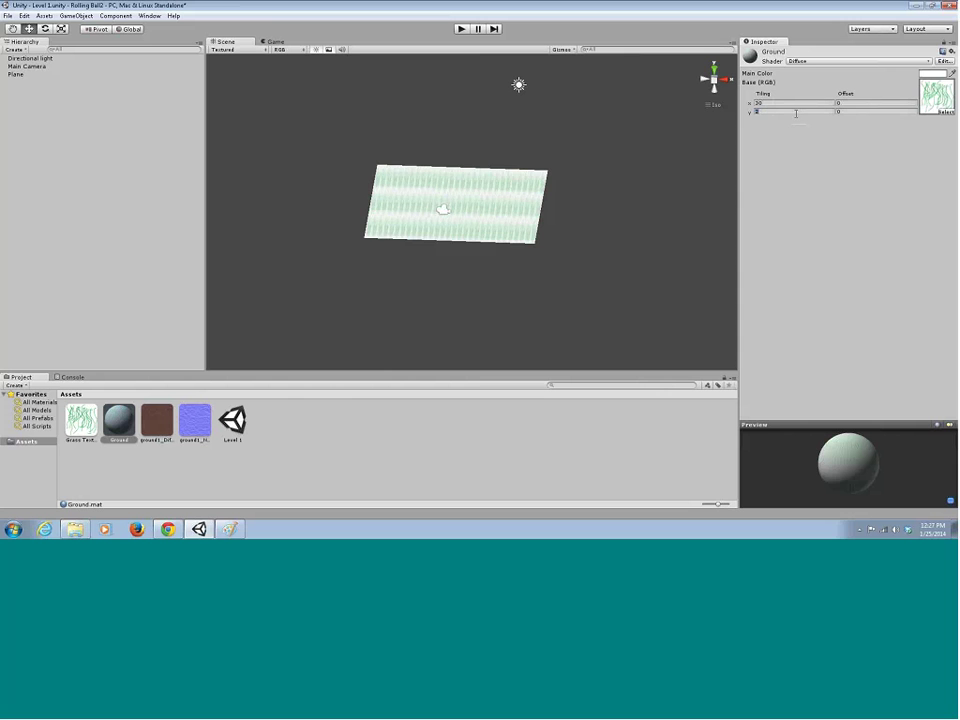
{"action": "type", "text": "0"}
{"action": "left_click_drag", "start_coordinate": [493, 212], "coordinate": [474, 167], "text": "alt"}
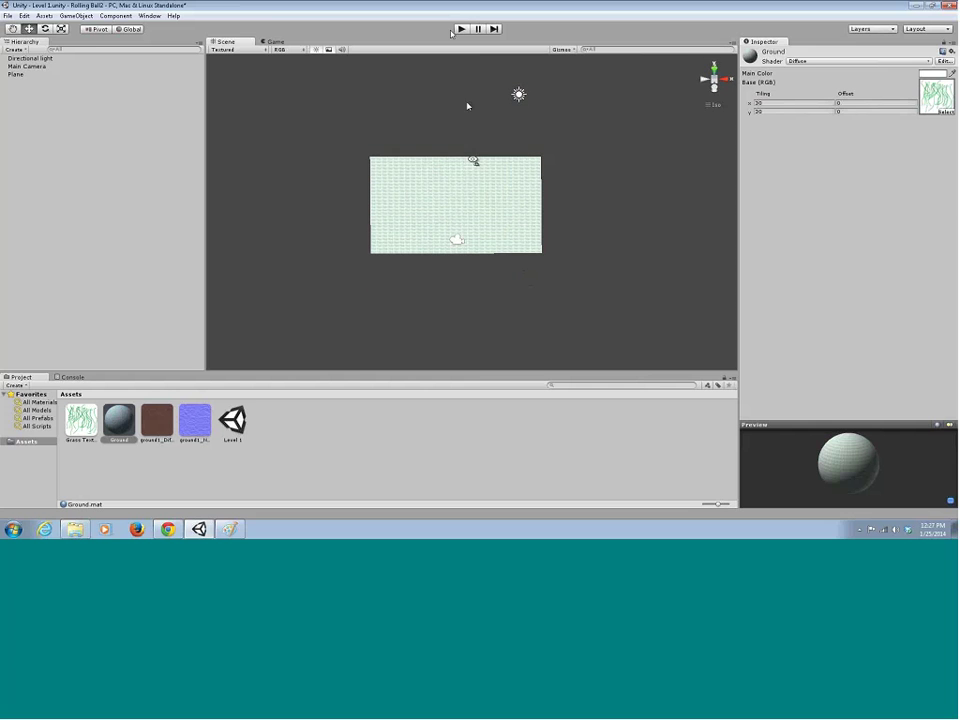
Run the game briefly to examine the tiled grass ground, stop it and look over the plane in the scene.
{"action": "key", "text": "ctrl+p"}
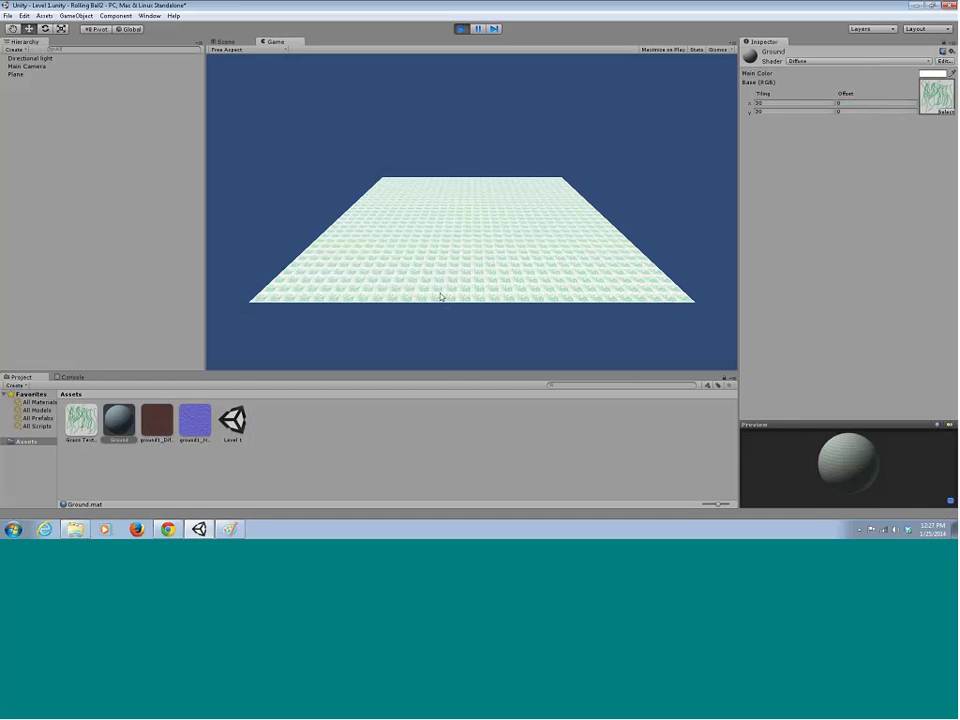
{"action": "left_click", "coordinate": [462, 30]}
{"action": "mouse_move", "coordinate": [470, 222]}
{"action": "right_mouse_down"}
{"action": "mouse_move", "coordinate": [473, 264]}
{"action": "mouse_move", "coordinate": [461, 180]}
{"action": "mouse_move", "coordinate": [486, 205]}
{"action": "mouse_move", "coordinate": [467, 274]}
{"action": "mouse_move", "coordinate": [471, 326]}
{"action": "mouse_move", "coordinate": [481, 243]}
{"action": "mouse_move", "coordinate": [476, 270]}
{"action": "mouse_move", "coordinate": [465, 225]}
{"action": "mouse_move", "coordinate": [466, 240]}
{"action": "right_mouse_up"}
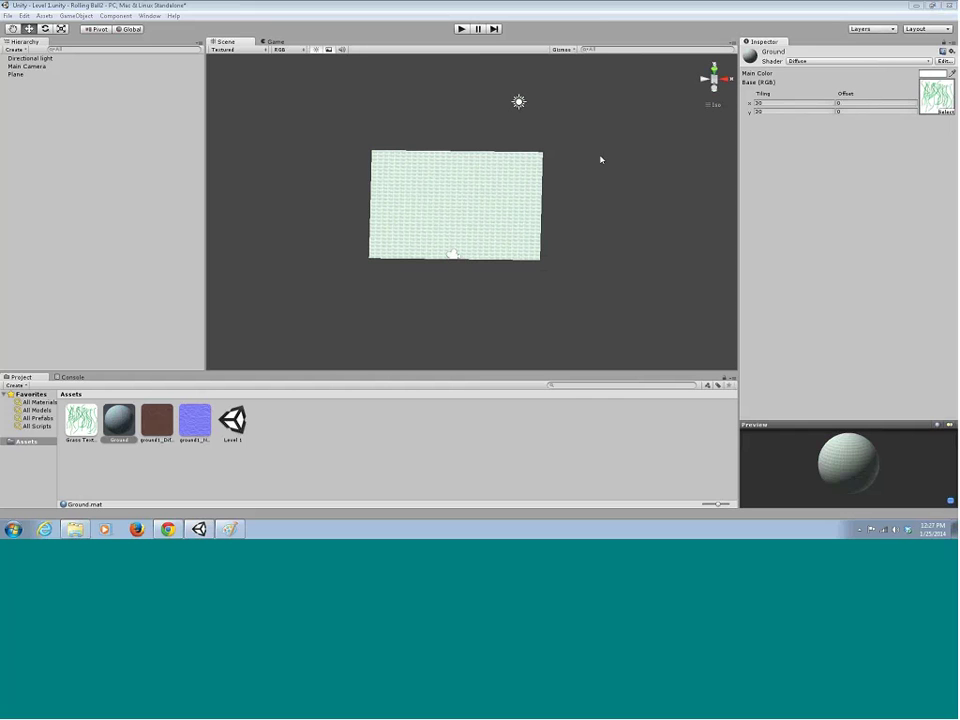
{"action": "left_click_drag", "start_coordinate": [476, 191], "coordinate": [504, 165], "text": "alt"}
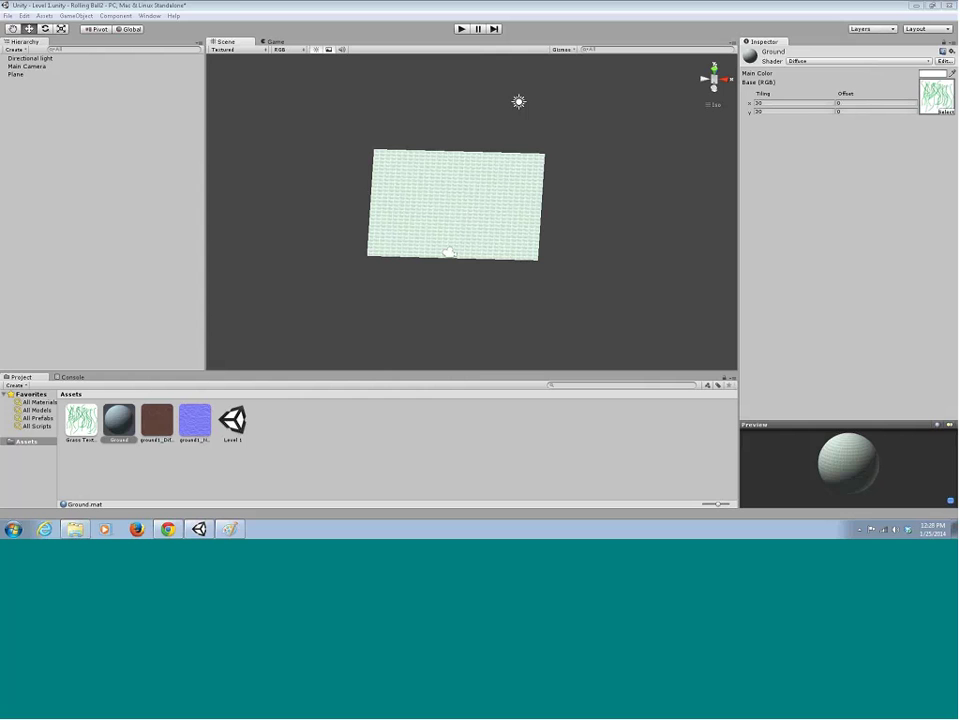
{"action": "left_click_drag", "start_coordinate": [414, 199], "coordinate": [427, 175], "text": "alt"}
Look at the imported ground1 texture assets and switch the Ground material's shader to Bumped Diffuse.
{"action": "left_click", "coordinate": [170, 419]}
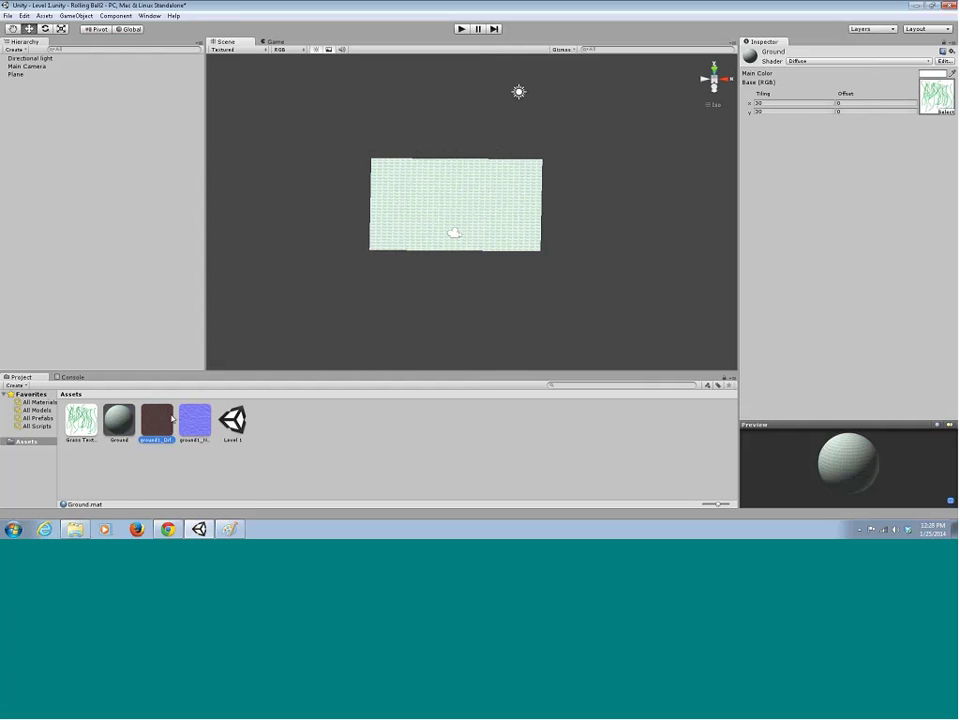
{"action": "left_click", "coordinate": [195, 419]}
{"action": "left_click", "coordinate": [157, 419]}
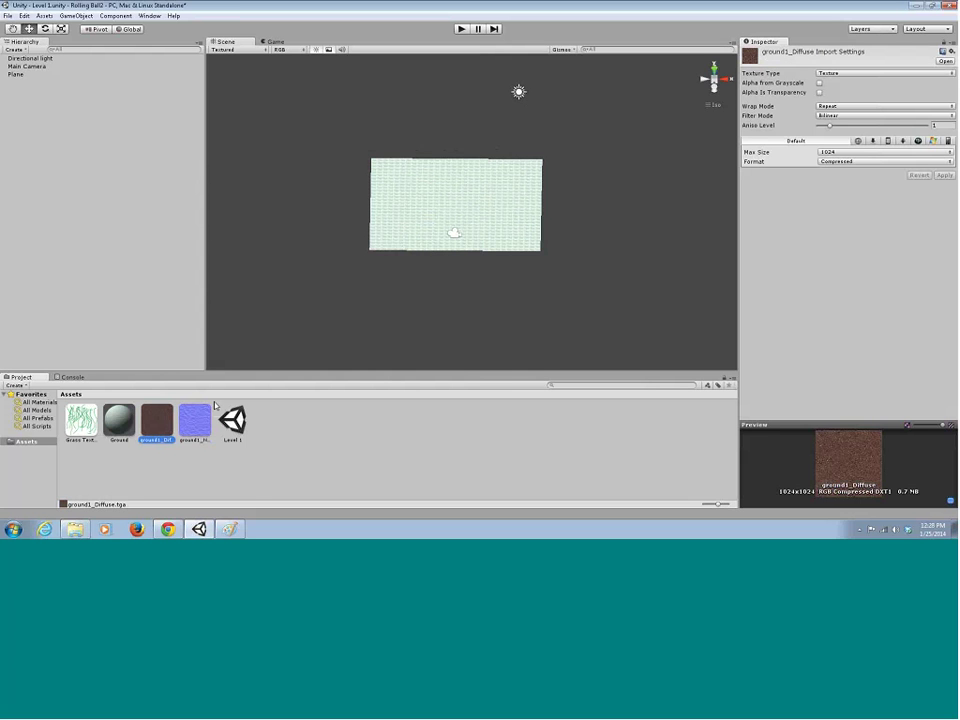
{"action": "left_click", "coordinate": [119, 420]}
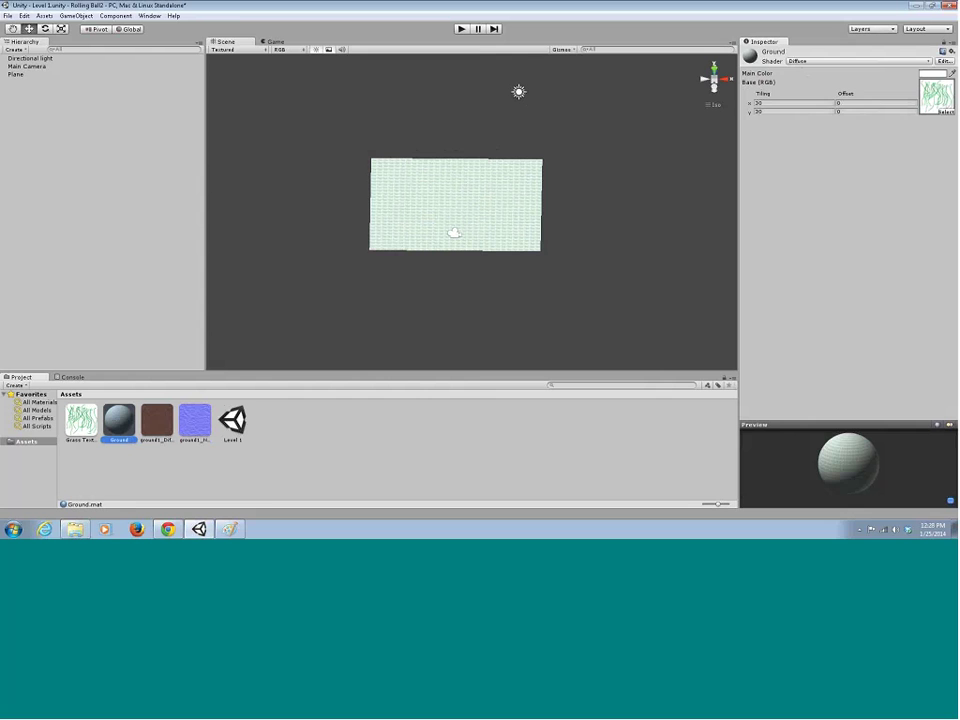
{"action": "left_click", "coordinate": [813, 62]}
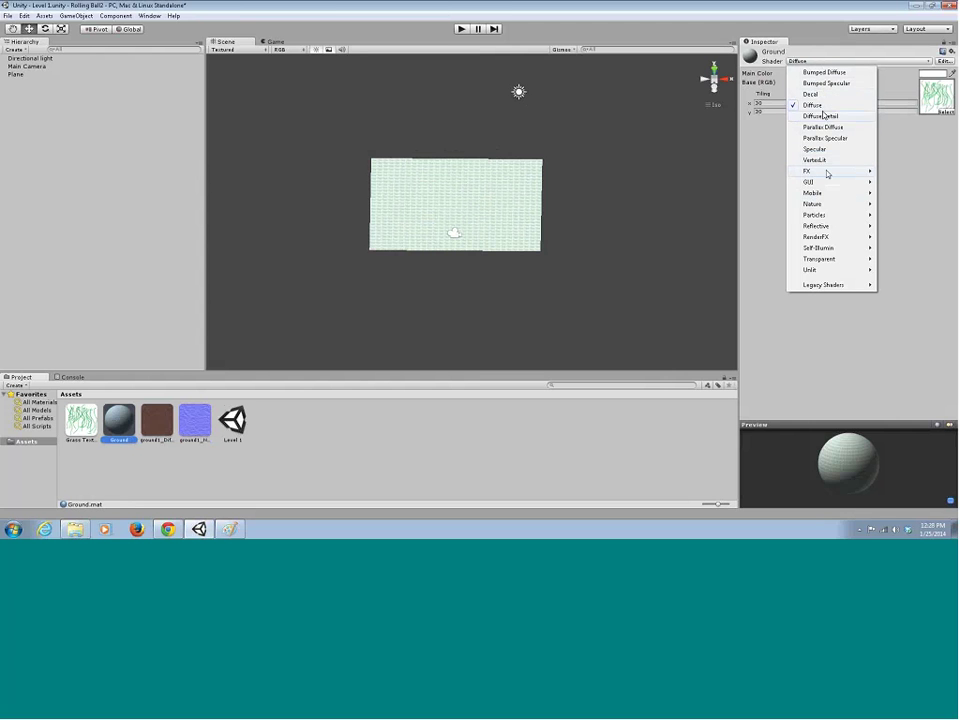
{"action": "left_click", "coordinate": [817, 73]}
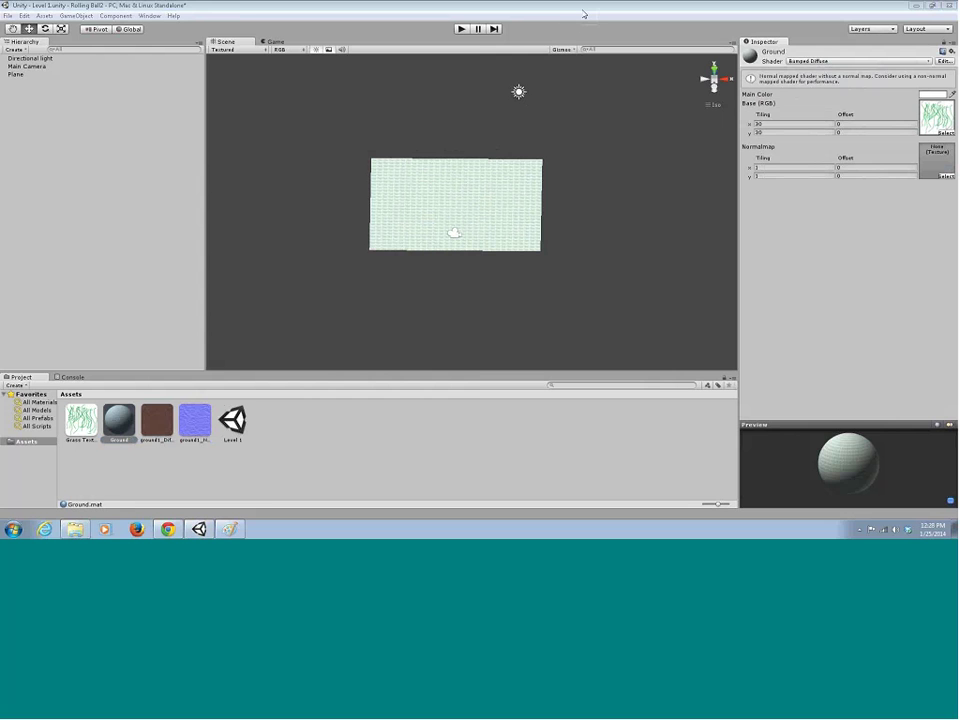
Assign ground1_Diffuse as the Base (RGB) texture of the Ground material.
{"action": "left_click", "coordinate": [940, 131]}
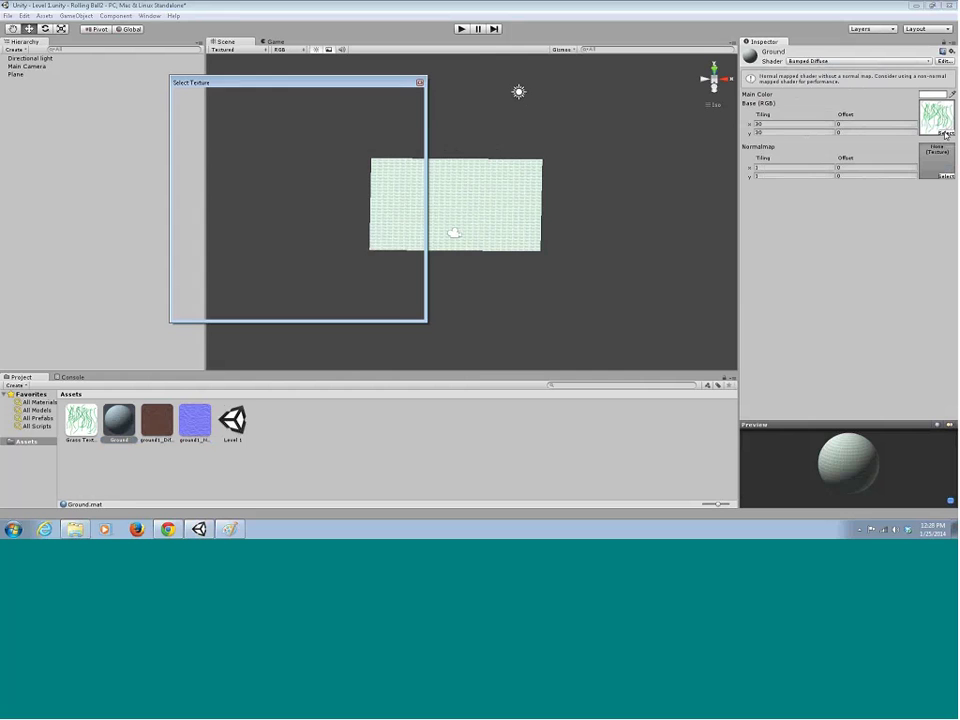
{"action": "left_click", "coordinate": [253, 127]}
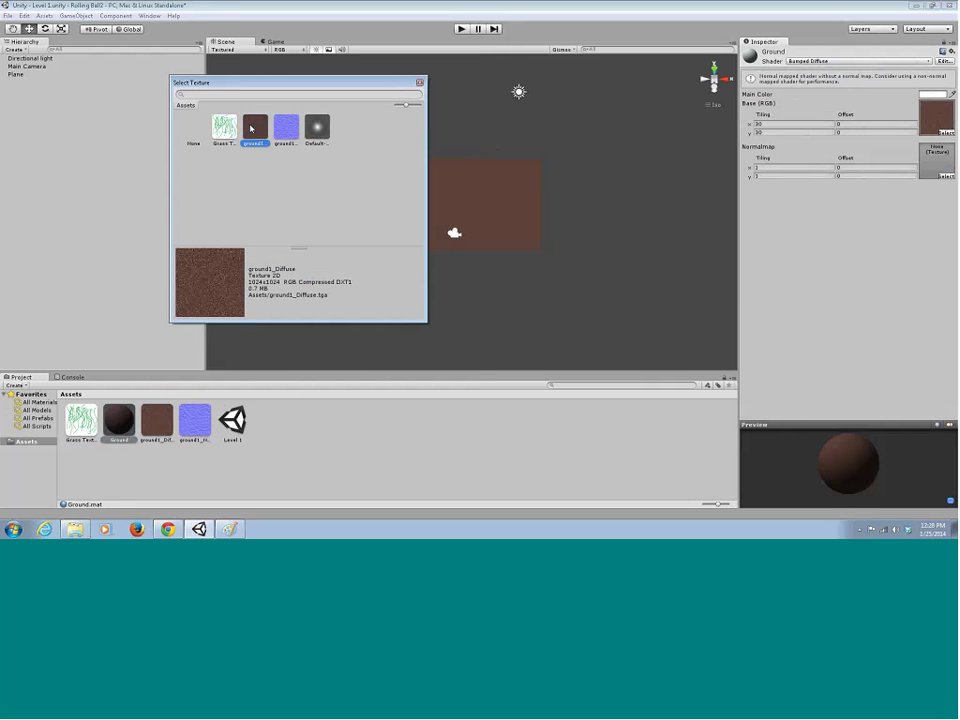
{"action": "double_click", "coordinate": [254, 133]}
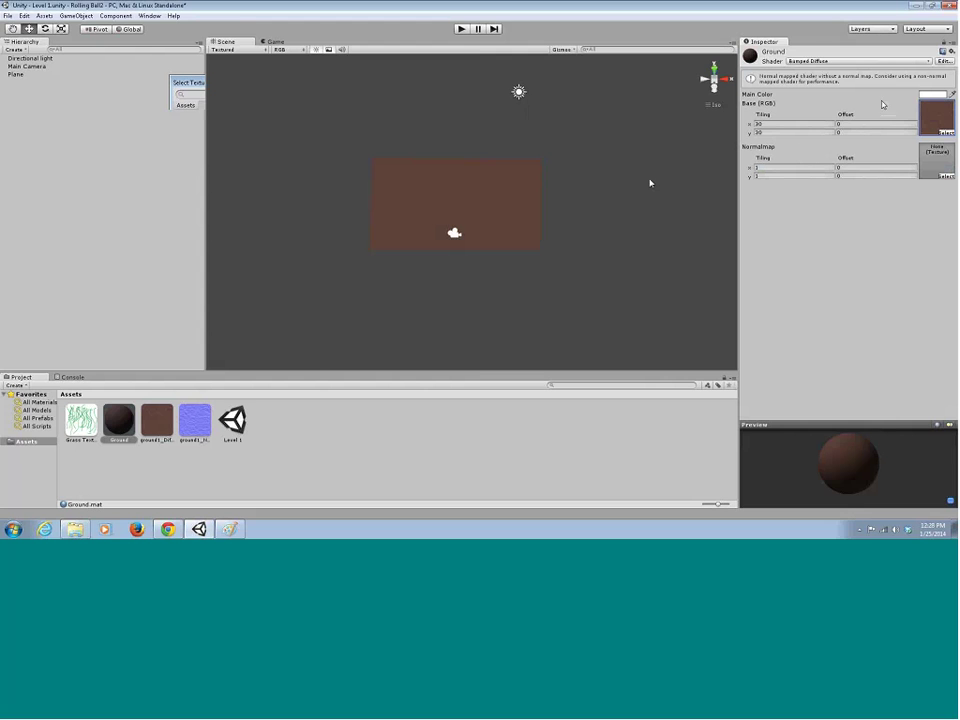
Set the Ground material's Base (RGB) tiling to 1 on both X and Y.
{"action": "left_click", "coordinate": [771, 126]}
{"action": "left_click", "coordinate": [771, 126]}
{"action": "type", "text": "1"}
{"action": "key", "text": "Tab"}
{"action": "type", "text": "1"}
{"action": "mouse_move", "coordinate": [486, 203]}
{"action": "left_mouse_down", "text": "alt"}
{"action": "mouse_move", "coordinate": [486, 212]}
{"action": "mouse_move", "coordinate": [486, 191]}
{"action": "left_mouse_up", "text": "alt"}
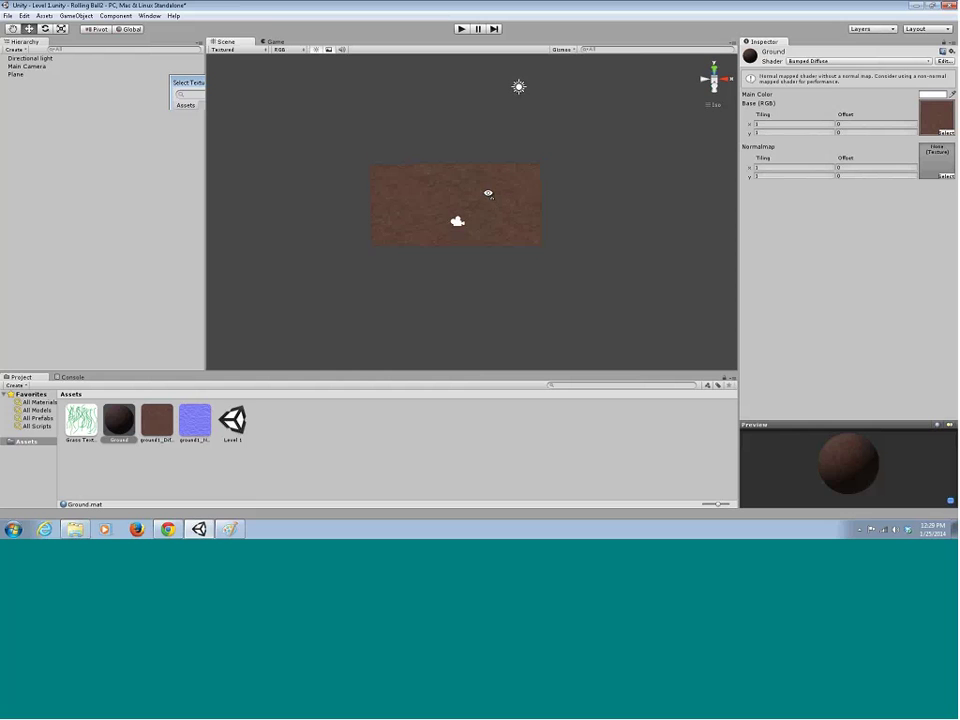
Assign ground1_Normal as the Normalmap texture of the Ground material.
{"action": "left_click", "coordinate": [197, 424]}
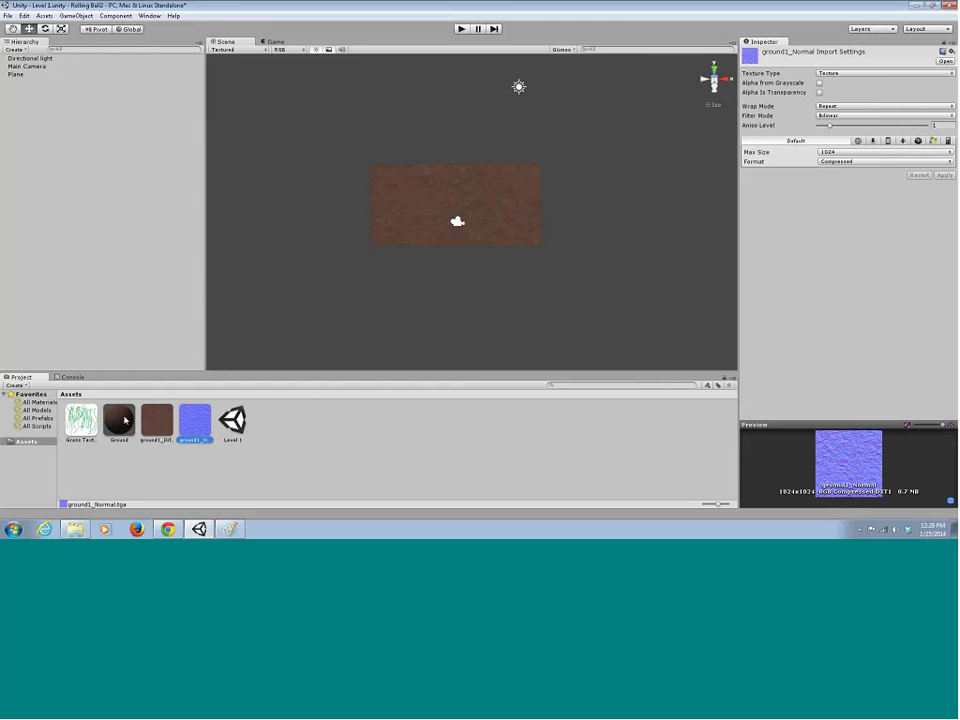
{"action": "left_click", "coordinate": [122, 421]}
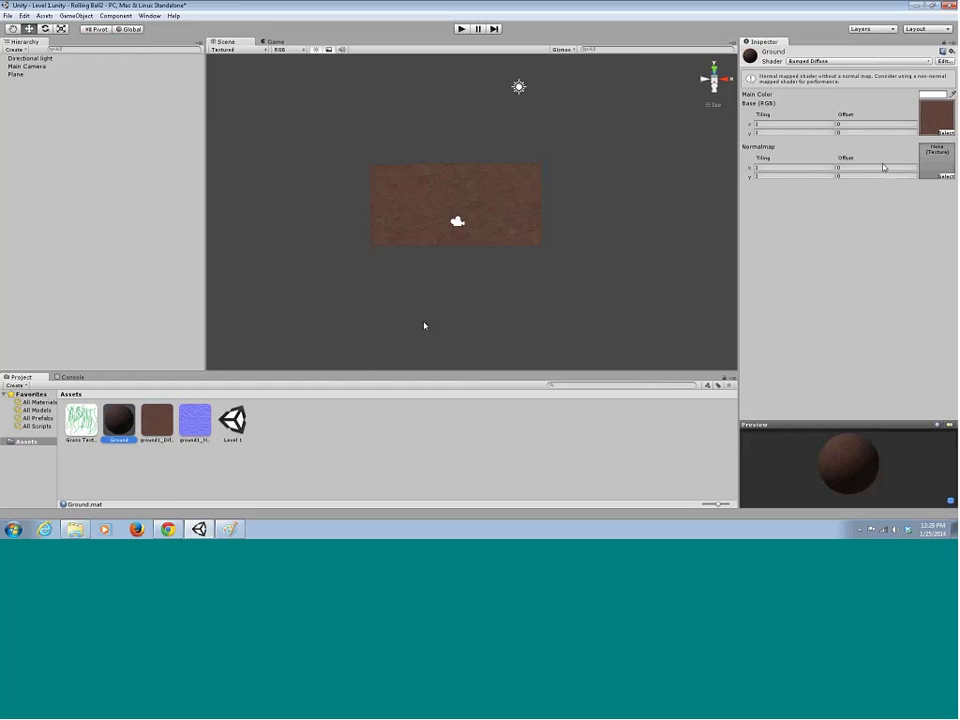
{"action": "left_click", "coordinate": [946, 177]}
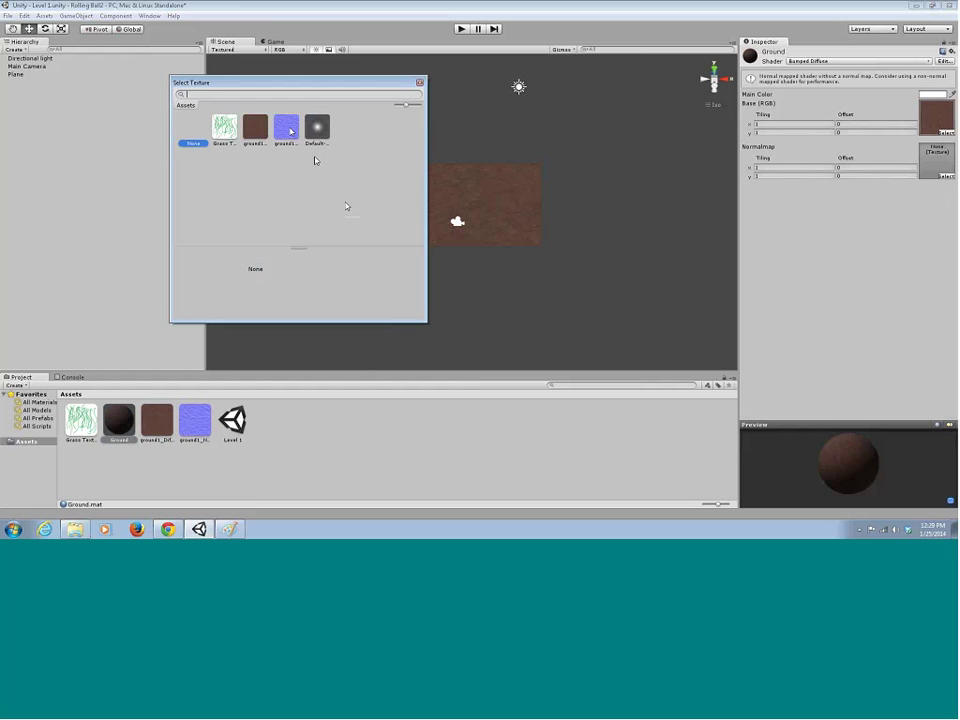
{"action": "double_click", "coordinate": [287, 130]}
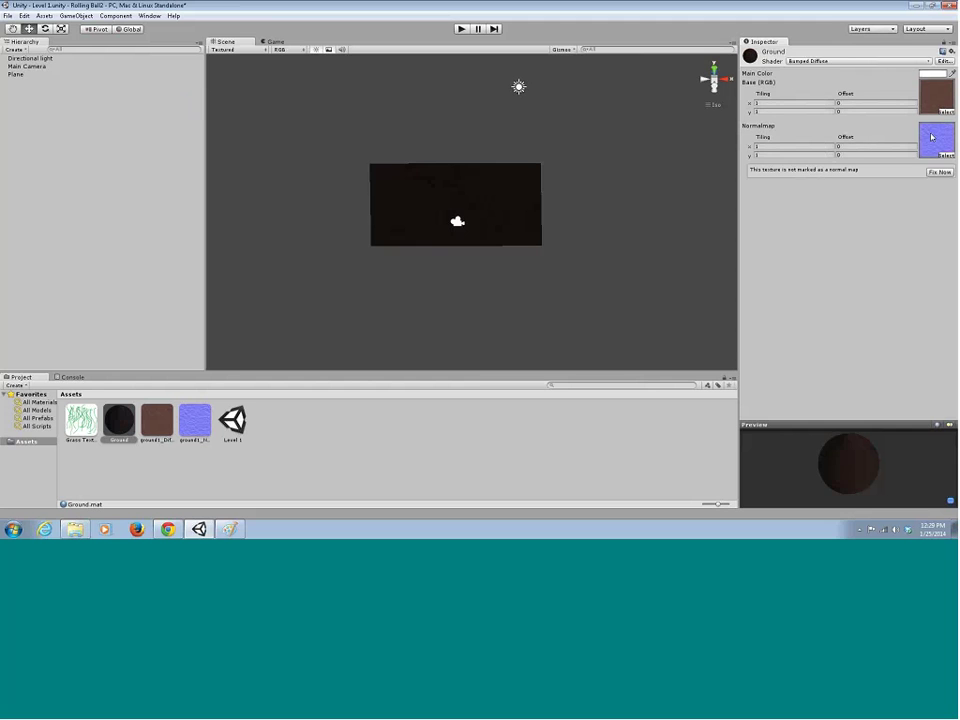
Preview the ground in play mode, stop it and raise the Directional light's intensity to 2.44.
{"action": "left_click", "coordinate": [461, 28]}
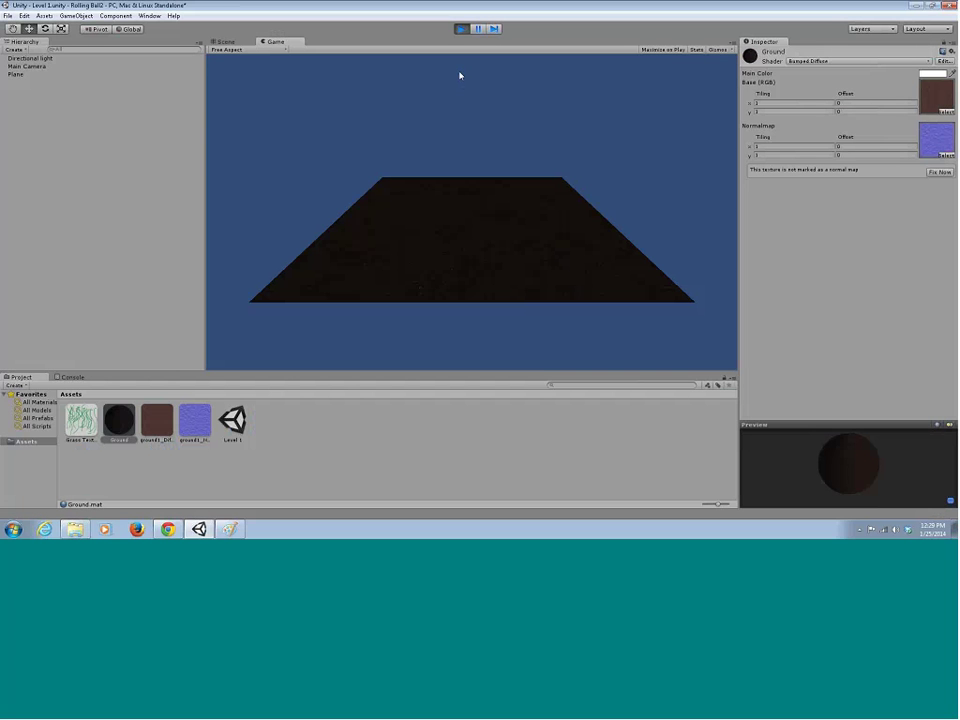
{"action": "left_click", "coordinate": [461, 28]}
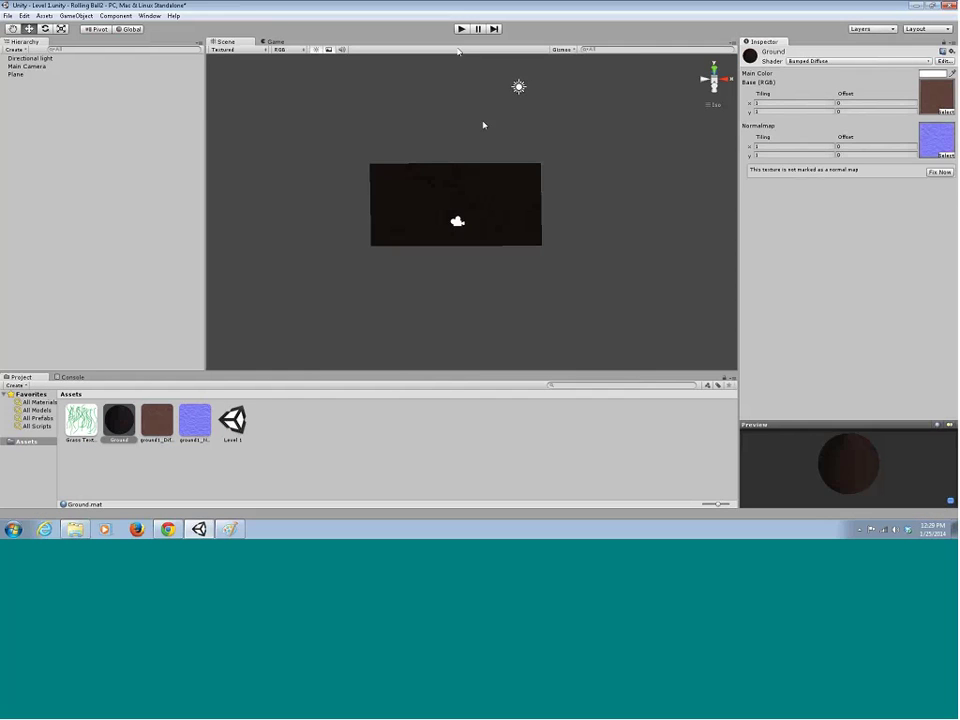
{"action": "left_click", "coordinate": [519, 87]}
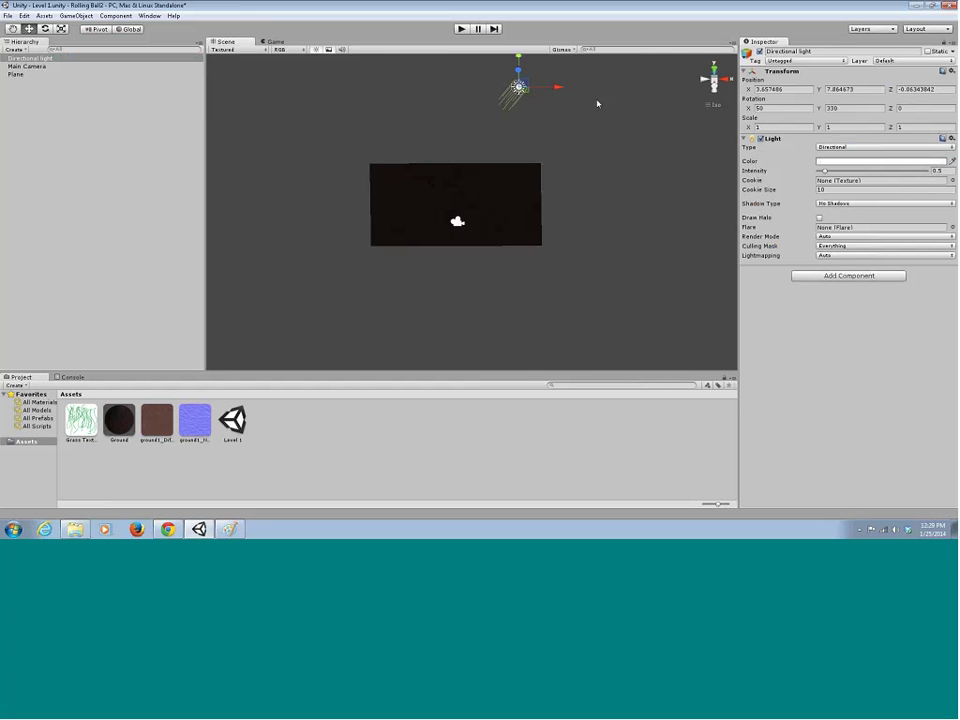
{"action": "left_click_drag", "start_coordinate": [825, 172], "coordinate": [850, 172]}
Fix the Ground material's Normalmap texture so that it is marked as a normal map.
{"action": "left_click", "coordinate": [119, 420]}
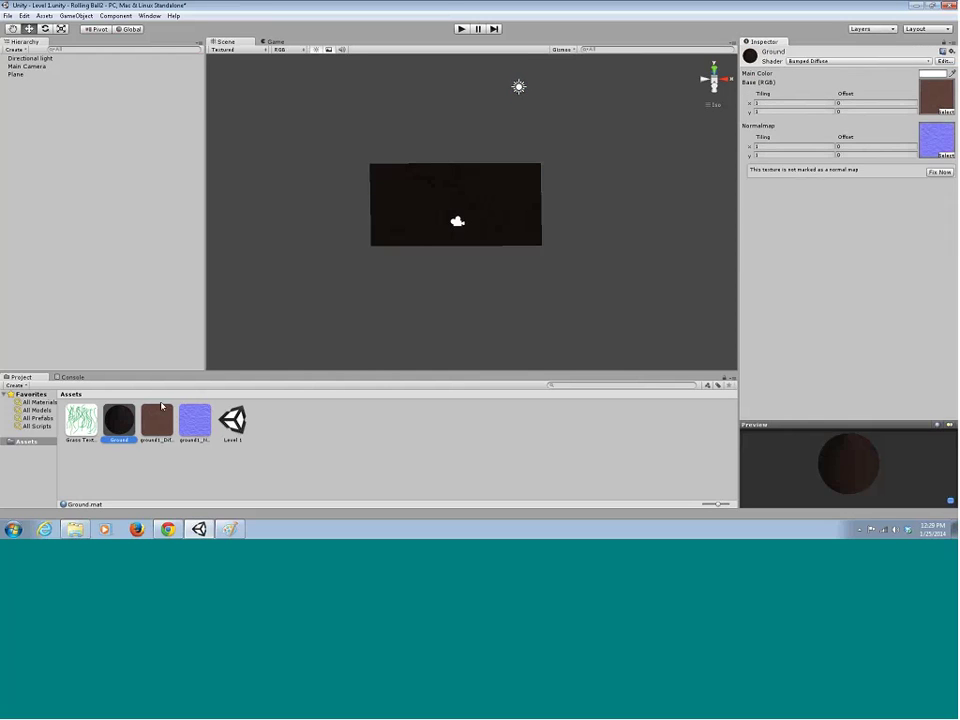
{"action": "left_click", "coordinate": [938, 172]}
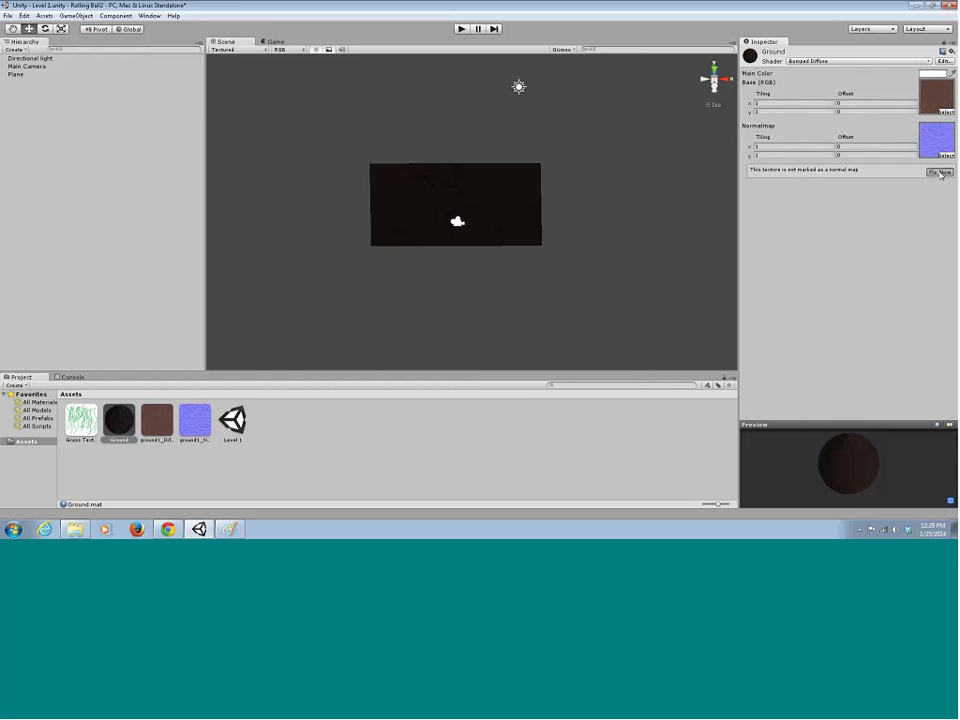
{"action": "left_click_drag", "start_coordinate": [520, 210], "coordinate": [516, 160], "text": "alt"}
Set the Directional light's intensity to 0.55 and examine the bumped ground in the scene.
{"action": "left_click", "coordinate": [516, 75]}
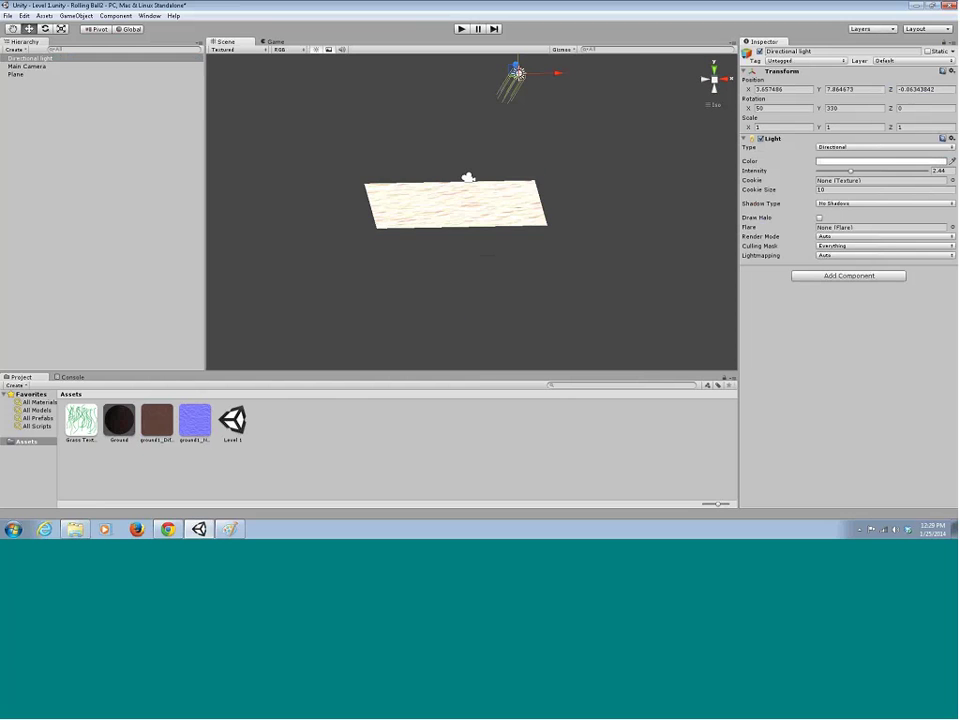
{"action": "left_click_drag", "start_coordinate": [851, 171], "coordinate": [824, 172]}
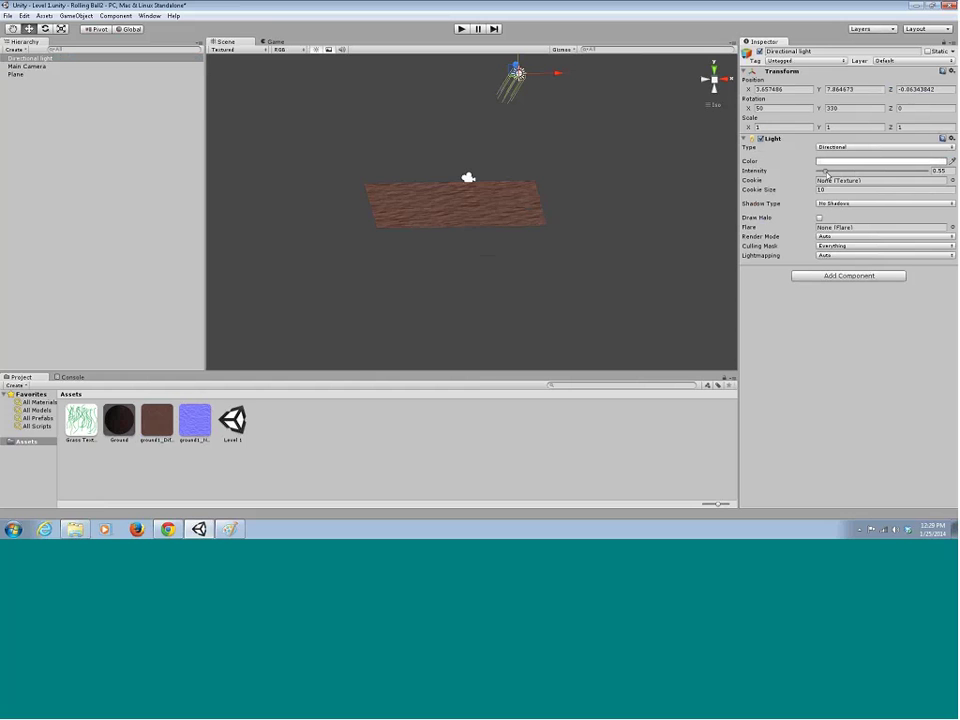
{"action": "left_click_drag", "start_coordinate": [516, 216], "coordinate": [505, 297], "text": "alt"}
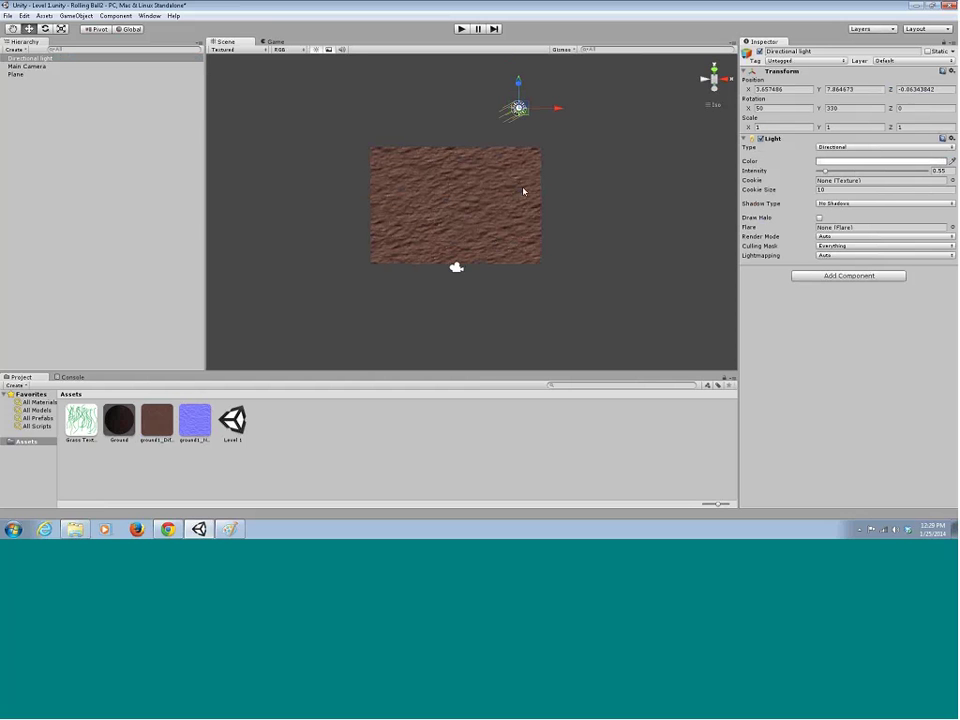
{"action": "left_click_drag", "start_coordinate": [516, 203], "coordinate": [499, 216], "text": "alt"}
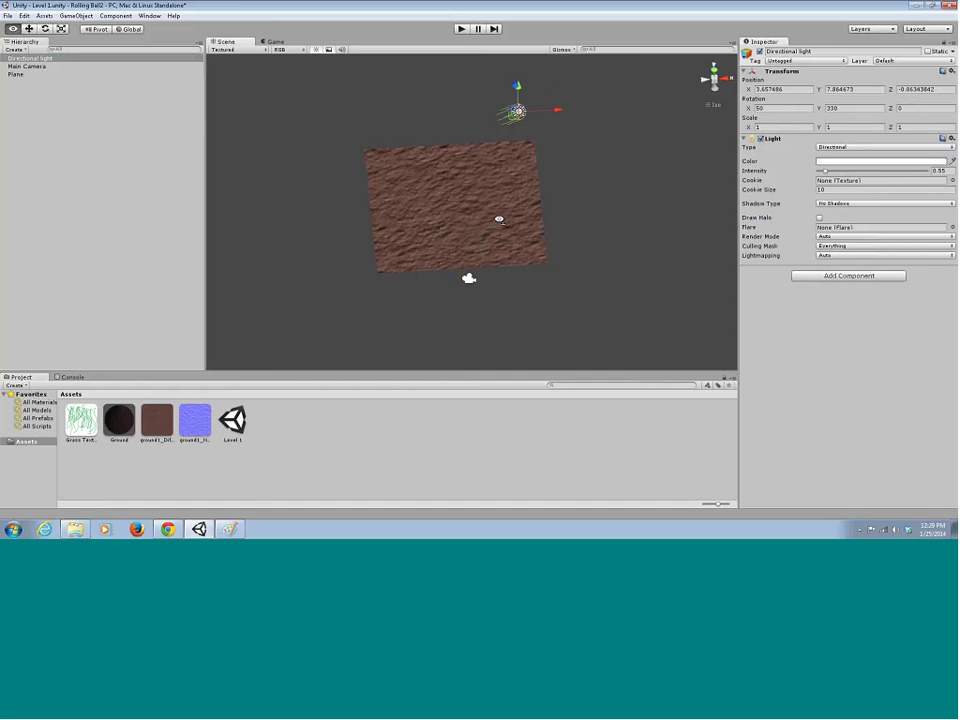
Run the game to examine the bumped ground and view the import settings of ground1_Normal.
{"action": "key", "text": "ctrl+p"}
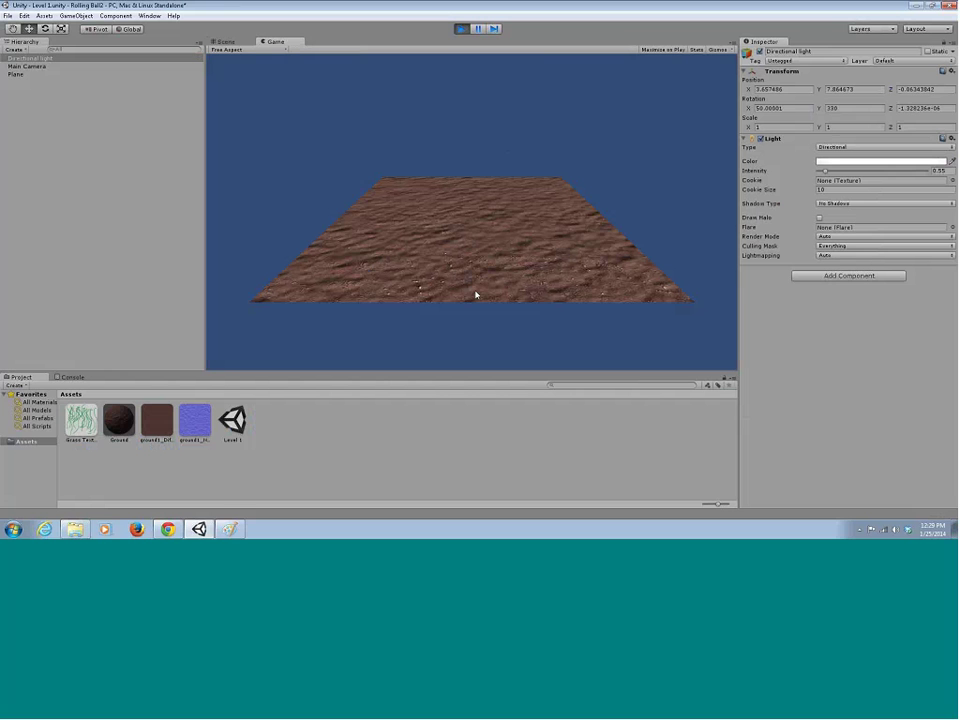
{"action": "left_click", "coordinate": [190, 424]}
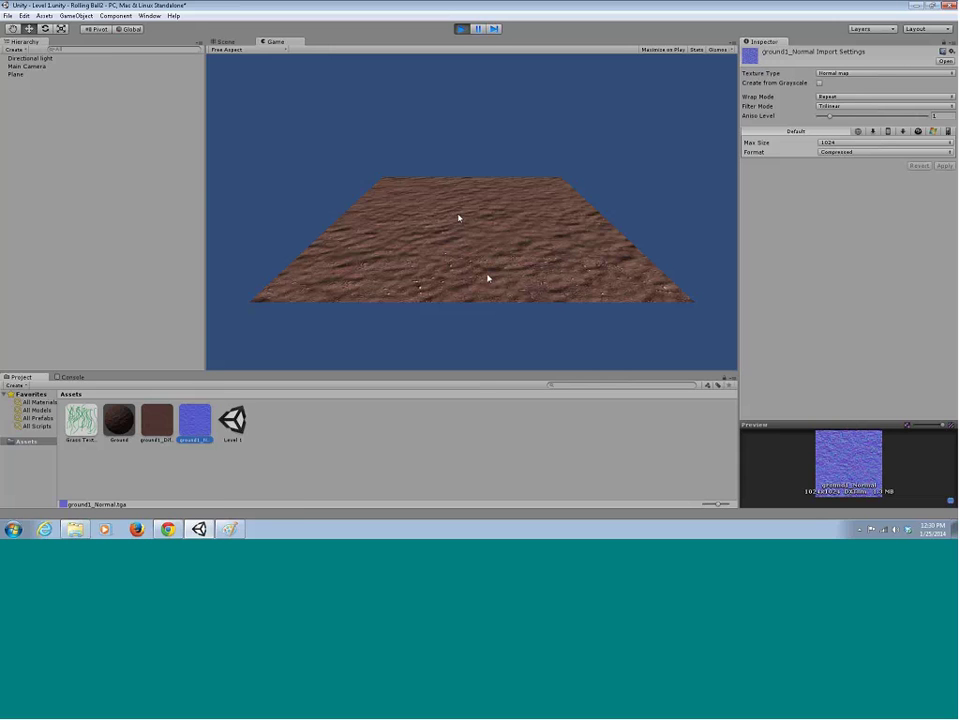
Stop play mode and examine the Main Camera, Plane and Directional light around the bumped ground in the scene.
{"action": "left_click", "coordinate": [460, 30]}
{"action": "left_click", "coordinate": [460, 29]}
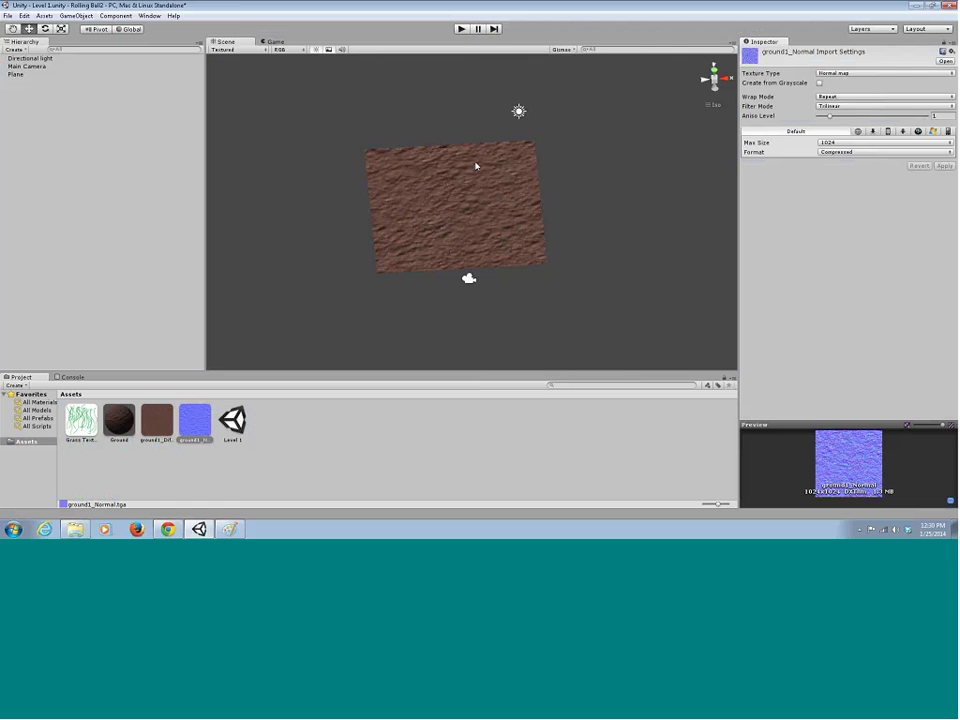
{"action": "left_click_drag", "start_coordinate": [475, 229], "coordinate": [505, 236], "text": "alt"}
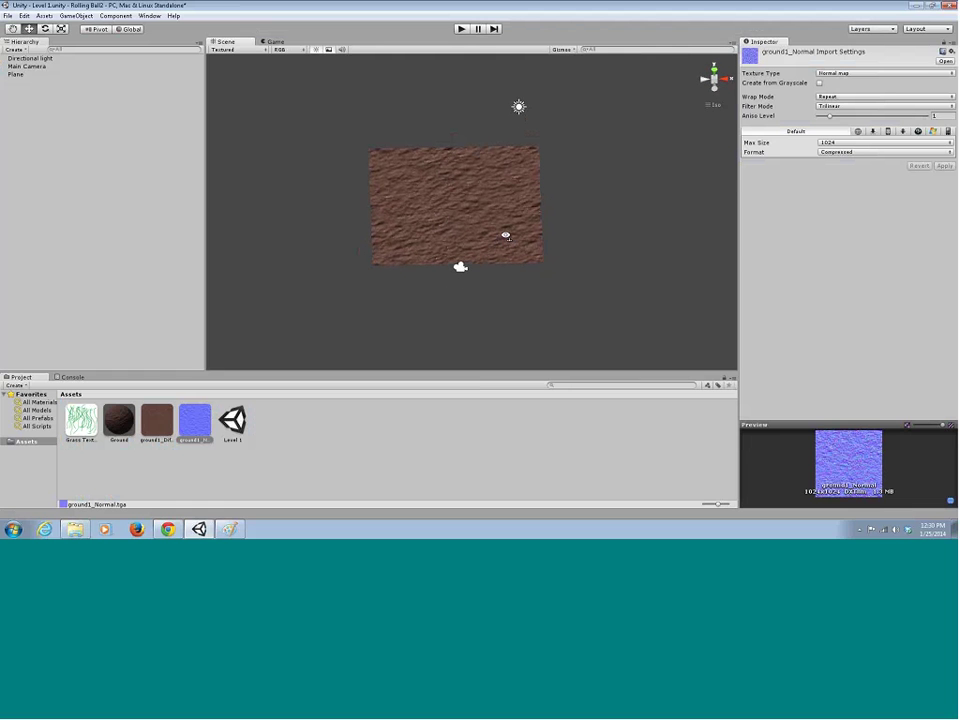
{"action": "left_click", "coordinate": [518, 106]}
{"action": "left_click", "coordinate": [460, 267]}
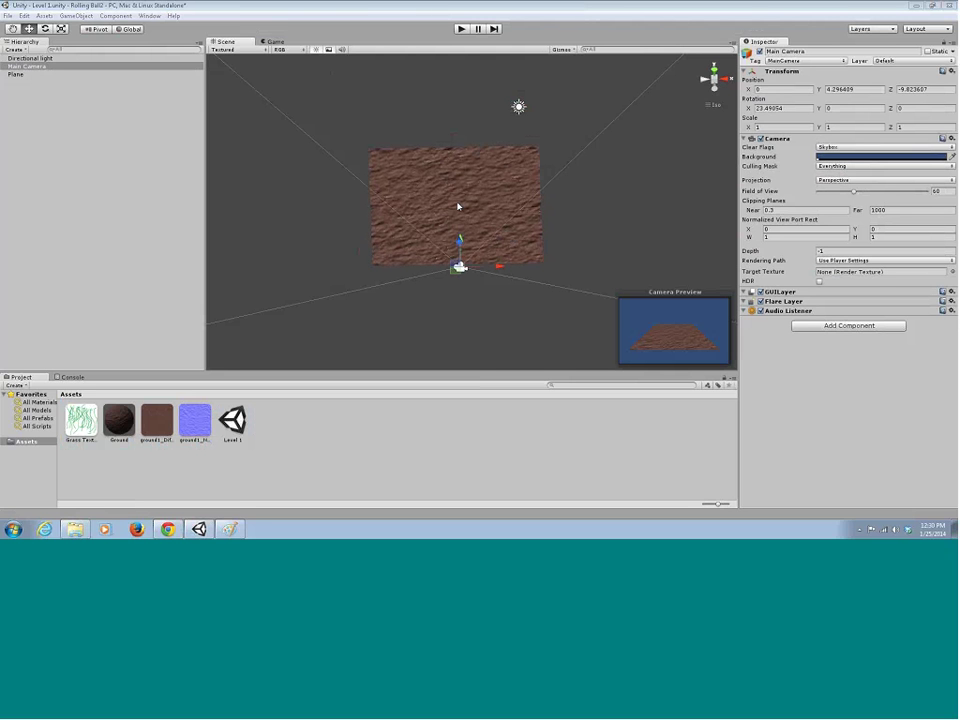
{"action": "left_click", "coordinate": [489, 175]}
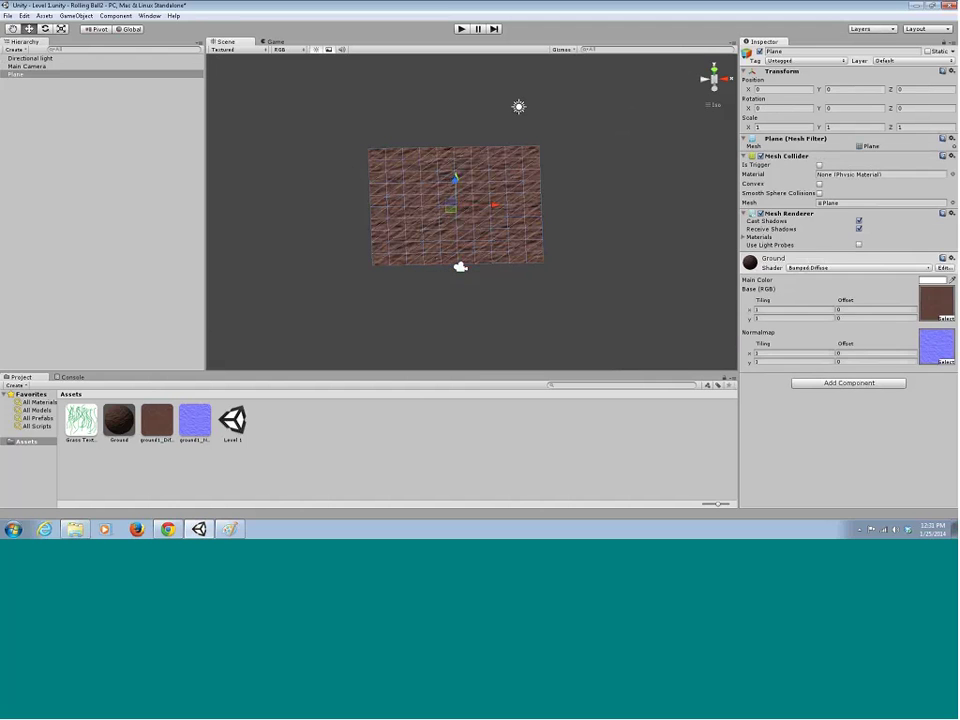
{"action": "left_click", "coordinate": [517, 106]}
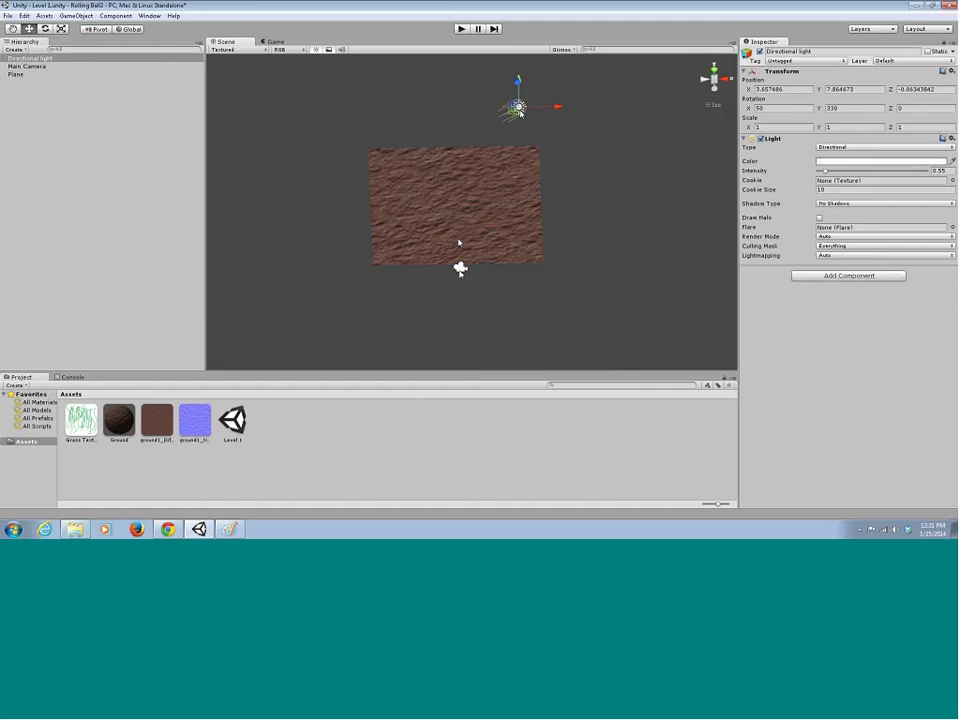
{"action": "left_click", "coordinate": [458, 267]}
{"action": "left_click_drag", "start_coordinate": [467, 182], "coordinate": [461, 207], "text": "alt"}
{"action": "left_click", "coordinate": [520, 102]}
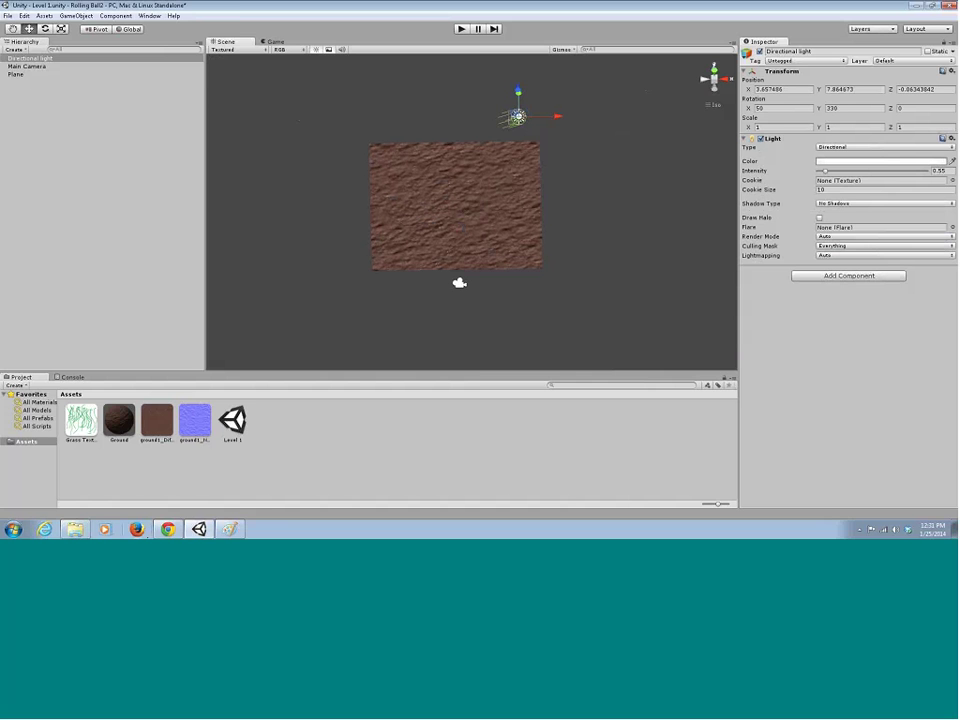
Switch to Chrome, look over the Concrete Textures Pack page and open the pack in Unity's Asset Store window.
{"action": "left_click", "coordinate": [168, 529]}
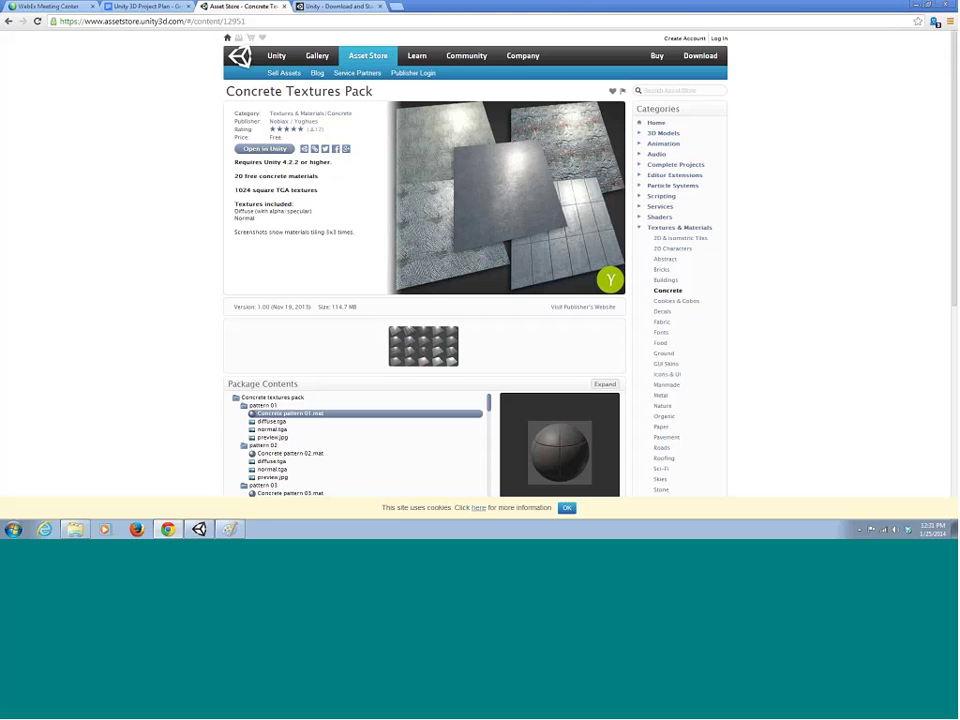
{"action": "scroll", "coordinate": [460, 210], "scroll_direction": "down", "scroll_amount": 2}
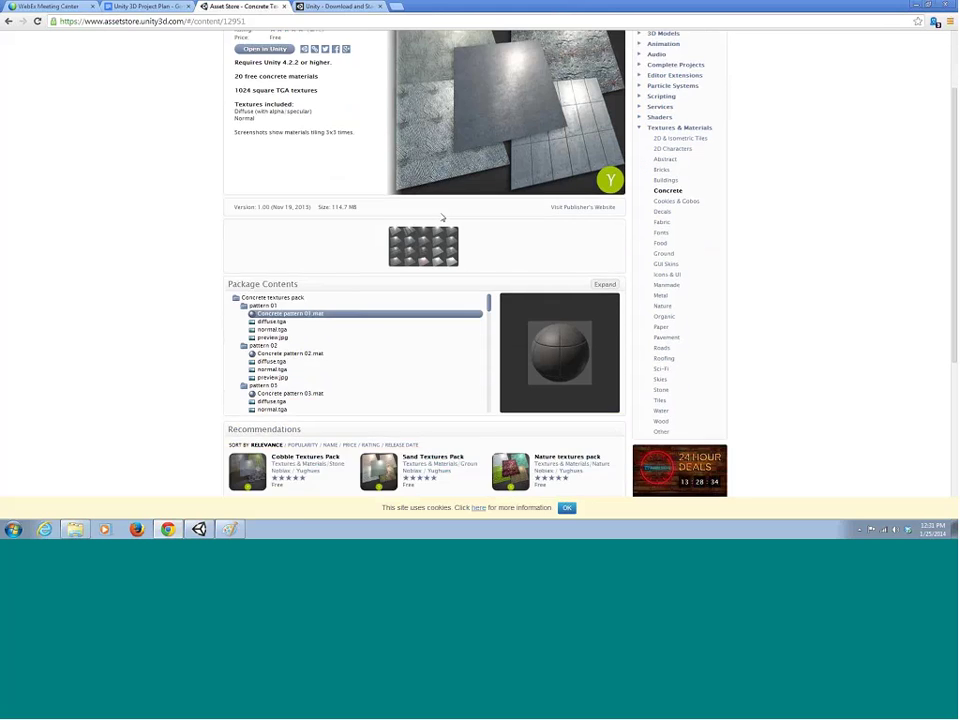
{"action": "scroll", "coordinate": [441, 217], "scroll_direction": "up", "scroll_amount": 2}
{"action": "scroll", "coordinate": [436, 217], "scroll_direction": "down", "scroll_amount": 1}
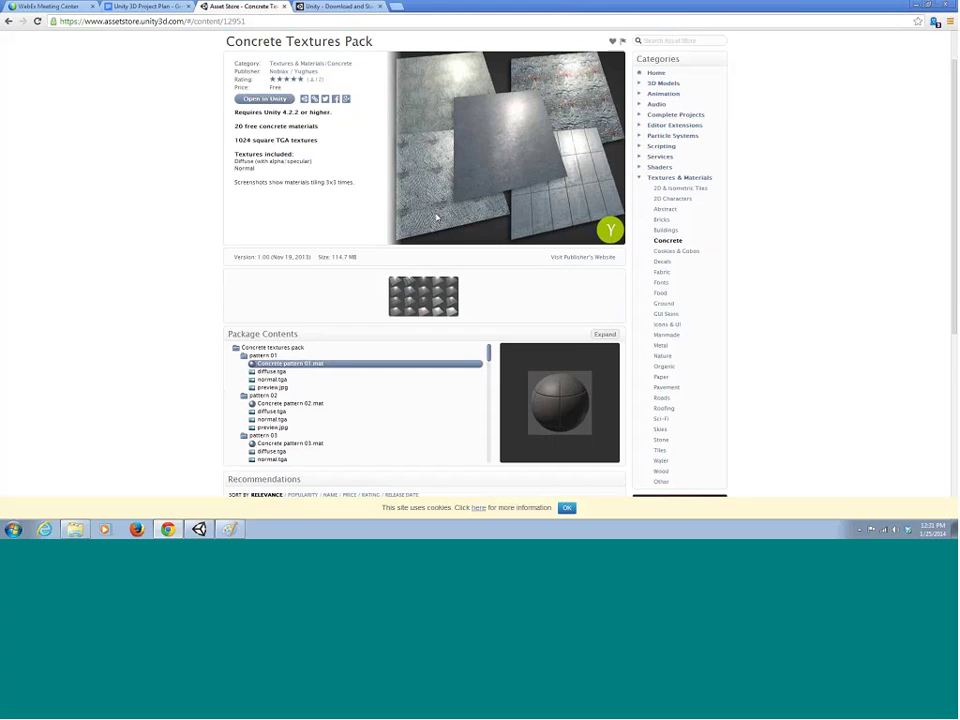
{"action": "scroll", "coordinate": [436, 217], "scroll_direction": "up", "scroll_amount": 1}
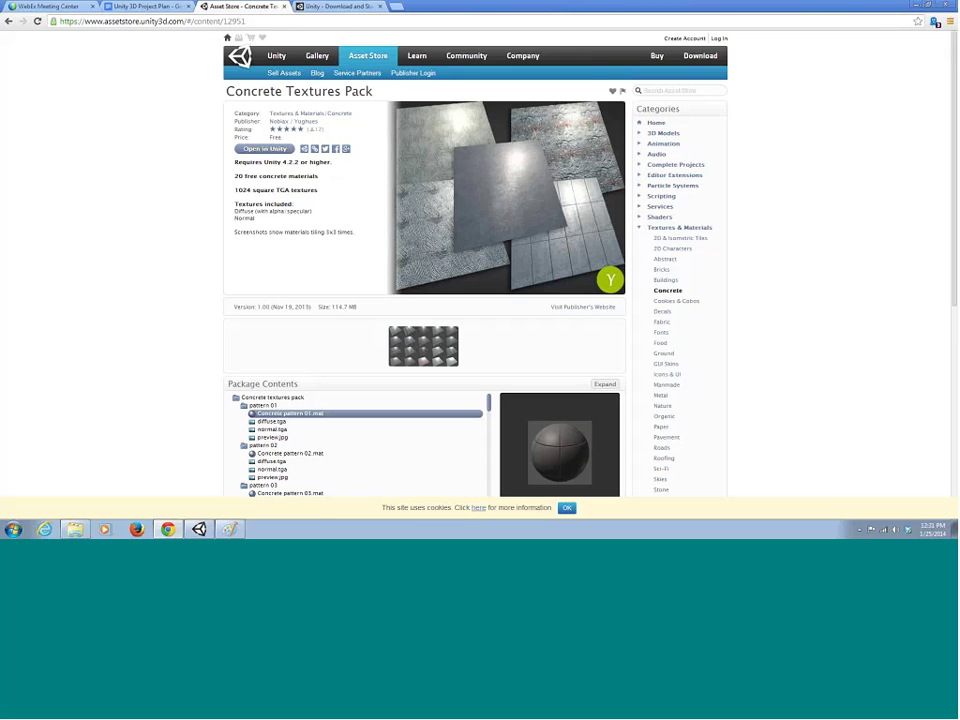
{"action": "left_click", "coordinate": [265, 148]}
{"action": "left_click", "coordinate": [497, 172]}
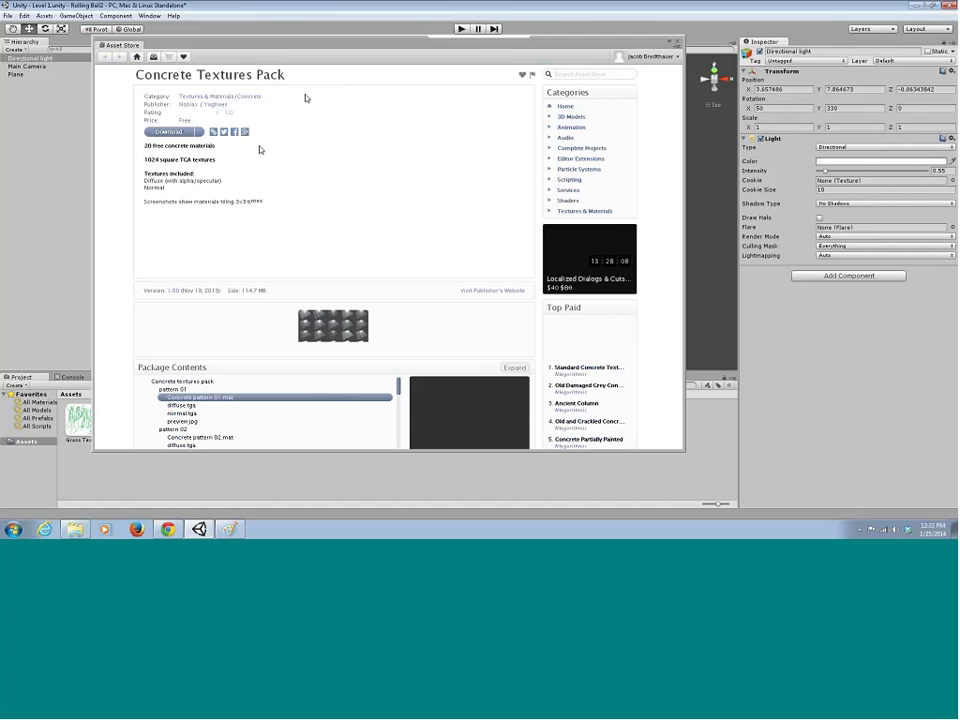
Download the Concrete Textures Pack and look through its package contents and recommendations.
{"action": "left_click", "coordinate": [170, 133]}
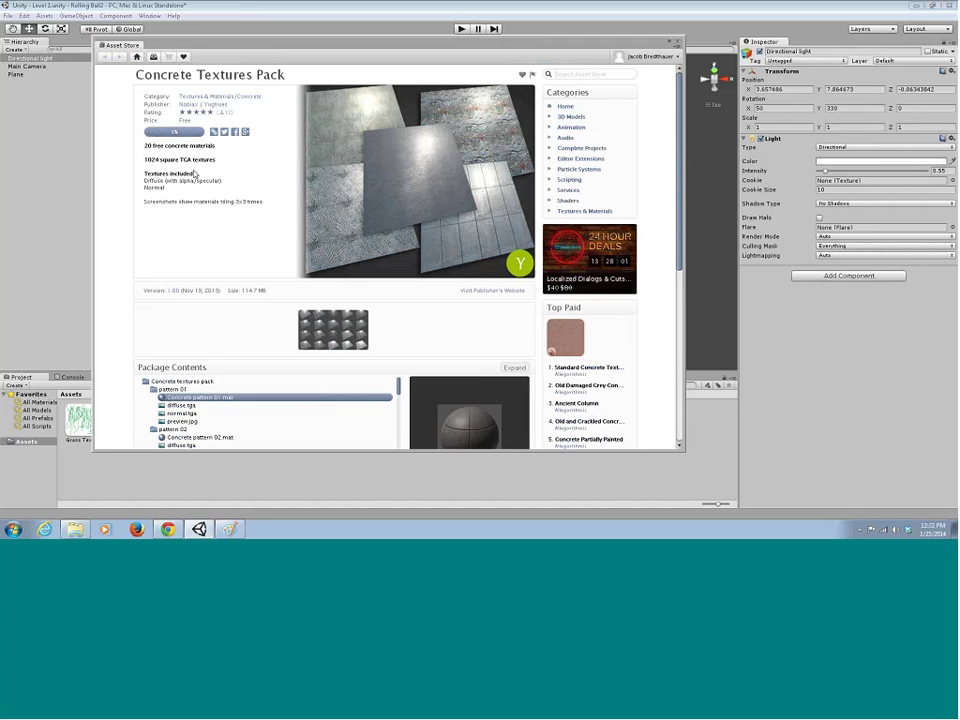
{"action": "scroll", "coordinate": [195, 174], "scroll_direction": "down", "scroll_amount": 5}
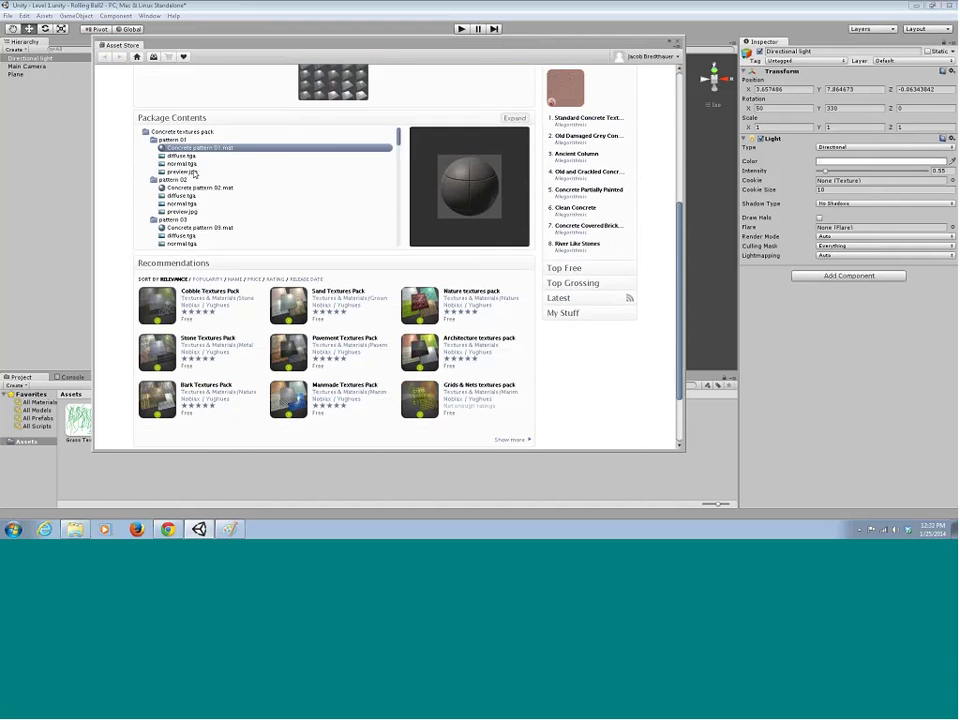
{"action": "scroll", "coordinate": [195, 174], "scroll_direction": "up", "scroll_amount": 5}
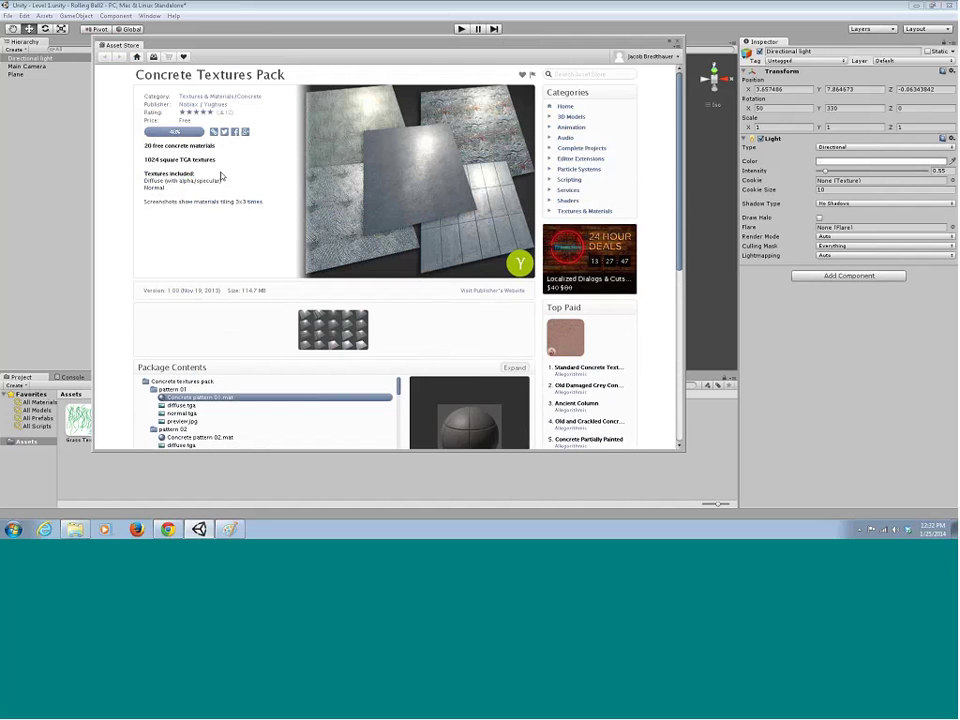
{"action": "scroll", "coordinate": [222, 176], "scroll_direction": "down", "scroll_amount": 2}
{"action": "scroll", "coordinate": [222, 176], "scroll_direction": "up", "scroll_amount": 2}
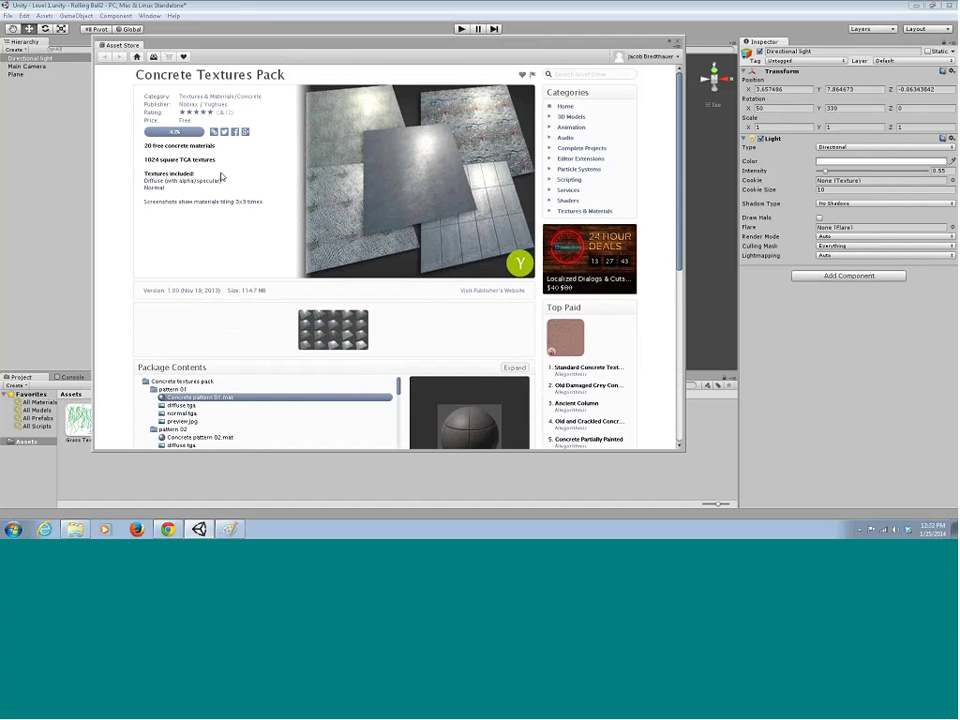
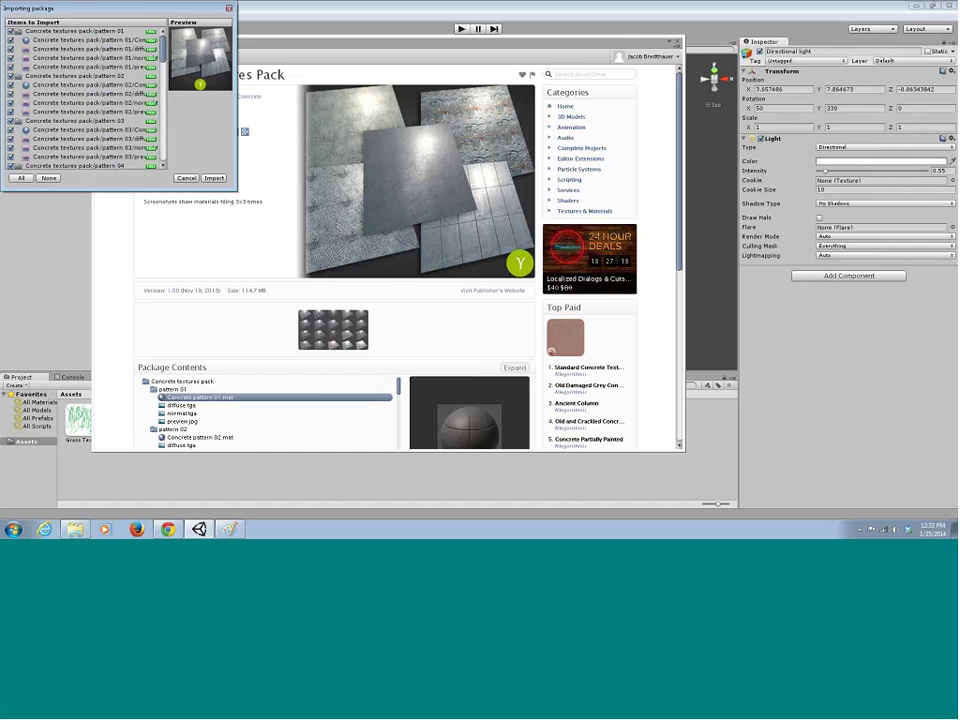
Preview the concrete materials of patterns 01 and 02 among the package items offered for import.
{"action": "mouse_move", "coordinate": [163, 57]}
{"action": "left_mouse_down"}
{"action": "mouse_move", "coordinate": [160, 155]}
{"action": "mouse_move", "coordinate": [163, 57]}
{"action": "left_mouse_up"}
{"action": "left_click", "coordinate": [120, 41]}
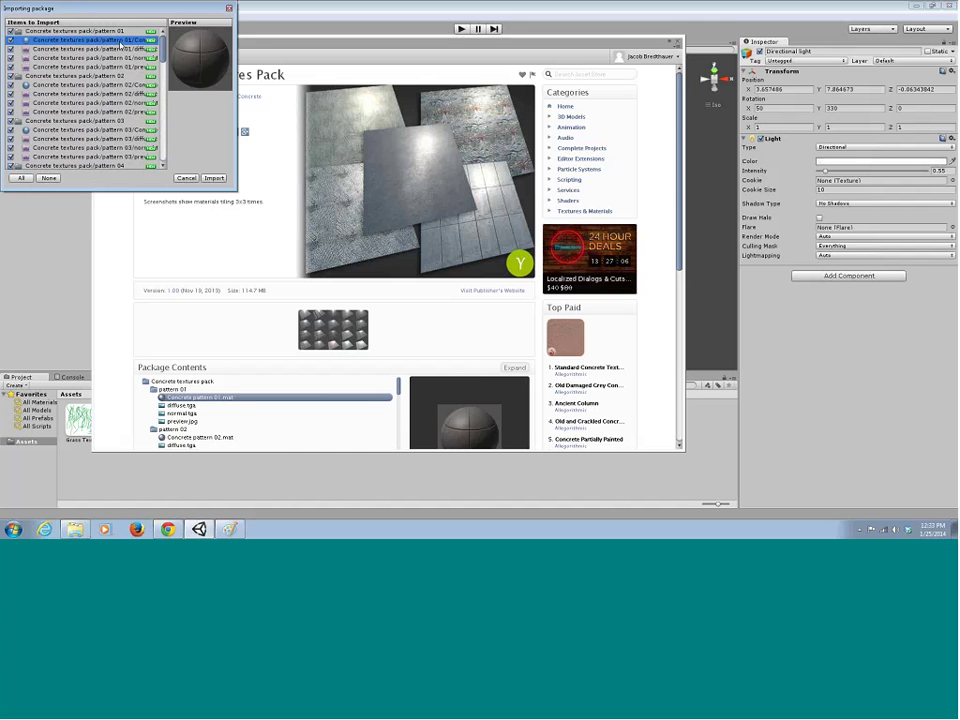
{"action": "left_click", "coordinate": [100, 85]}
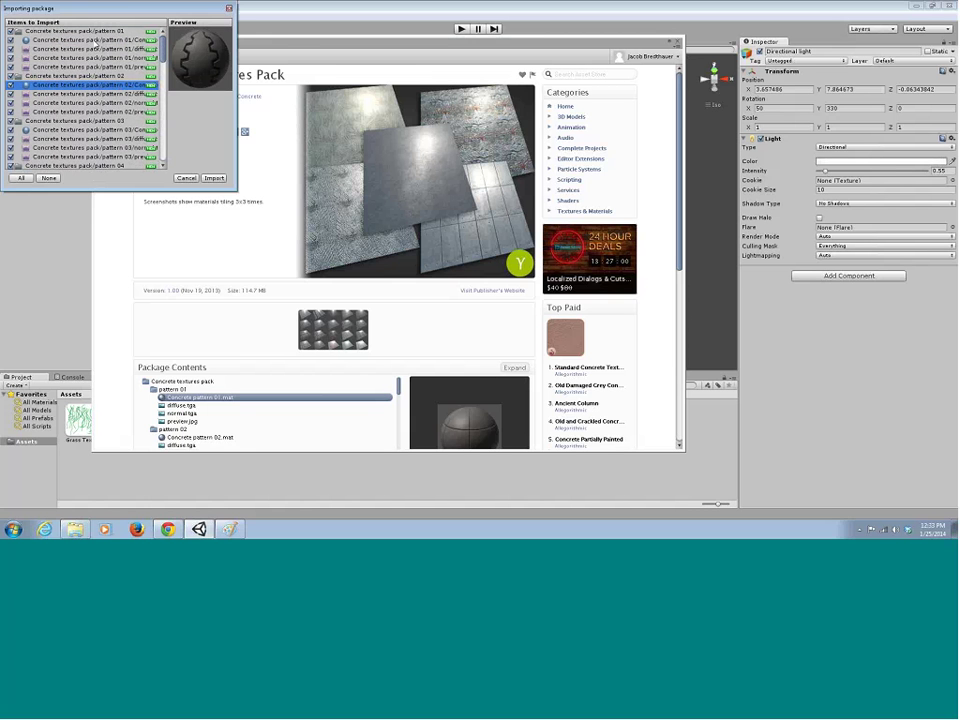
{"action": "left_click", "coordinate": [72, 38]}
{"action": "left_click_drag", "start_coordinate": [103, 9], "coordinate": [115, 49]}
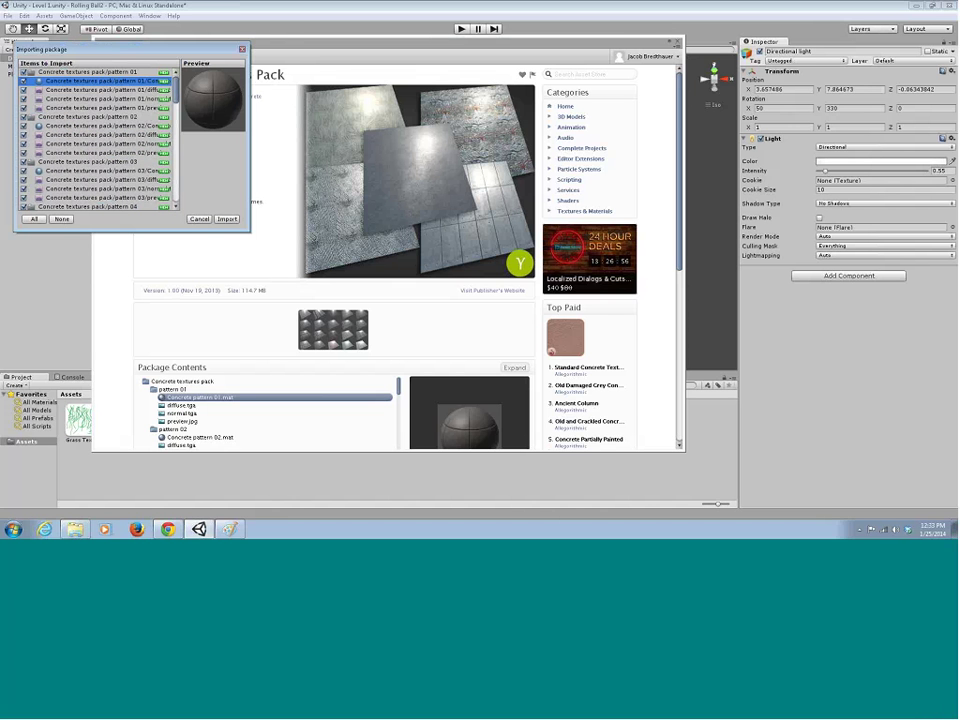
{"action": "left_click", "coordinate": [73, 127]}
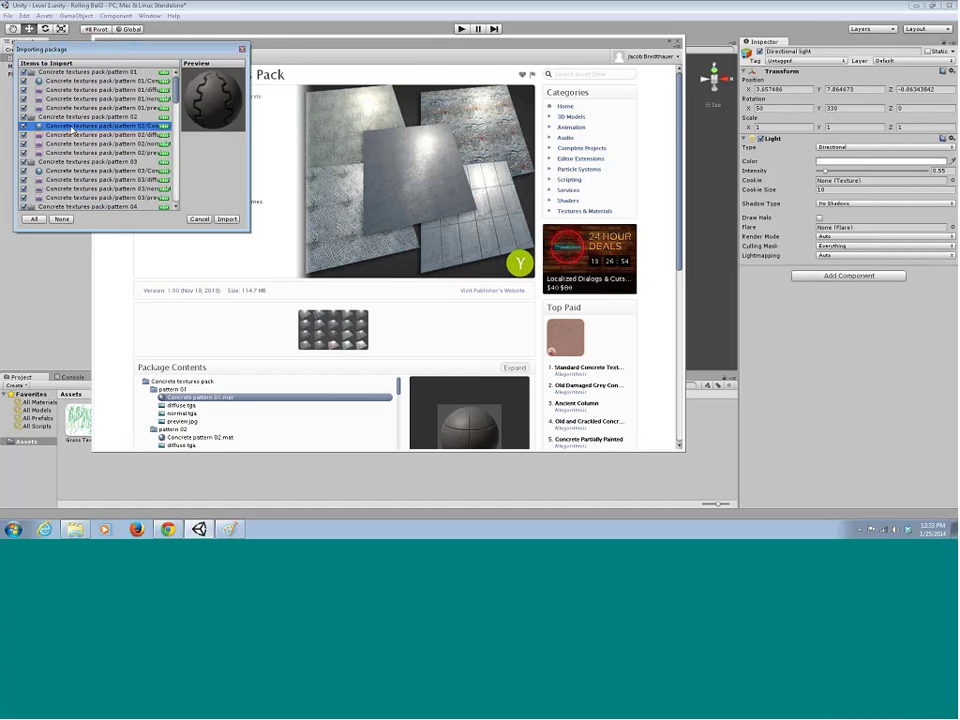
Preview the concrete materials of patterns 20, 19 and 18 near the end of the import list.
{"action": "scroll", "coordinate": [73, 130], "scroll_direction": "down", "scroll_amount": 20}
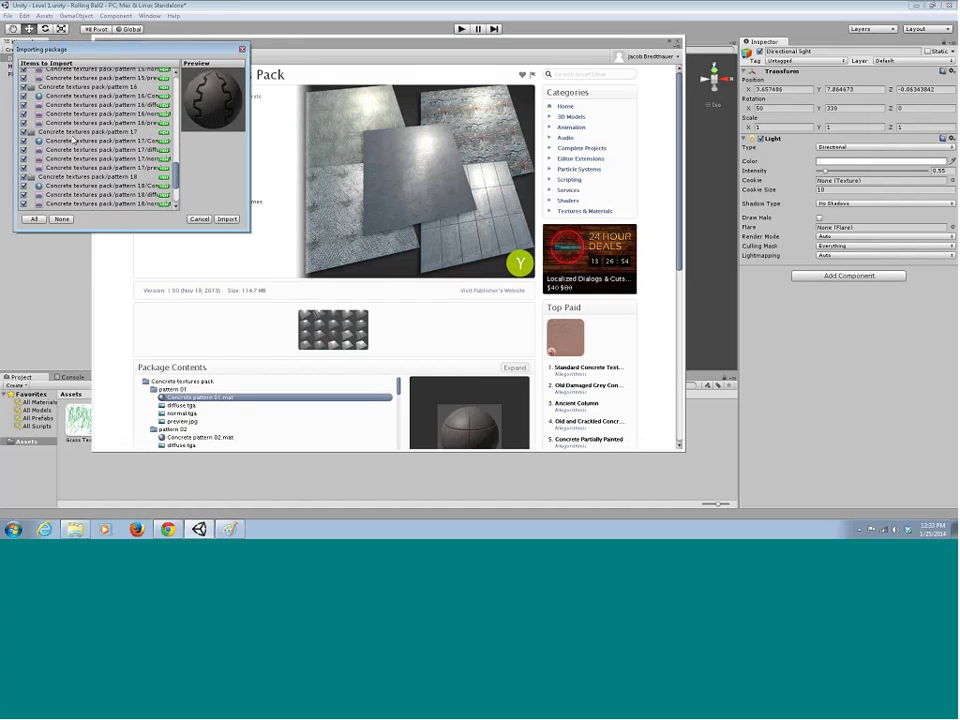
{"action": "left_click", "coordinate": [97, 170]}
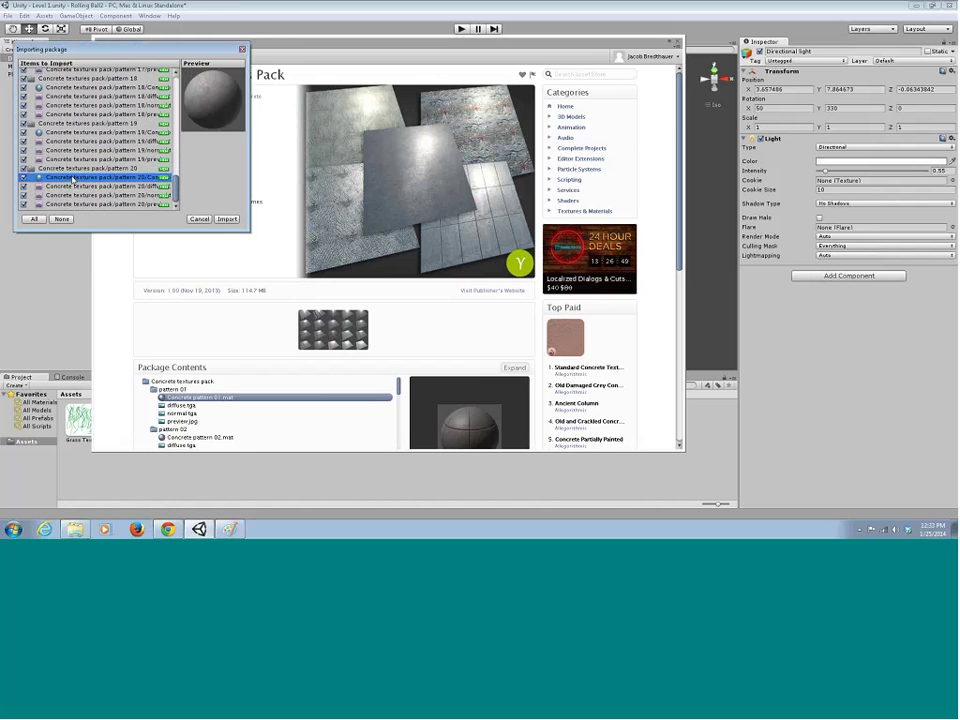
{"action": "left_click", "coordinate": [76, 187]}
{"action": "left_click", "coordinate": [78, 179]}
{"action": "left_click", "coordinate": [78, 171]}
{"action": "left_click", "coordinate": [80, 179]}
{"action": "left_click", "coordinate": [96, 134]}
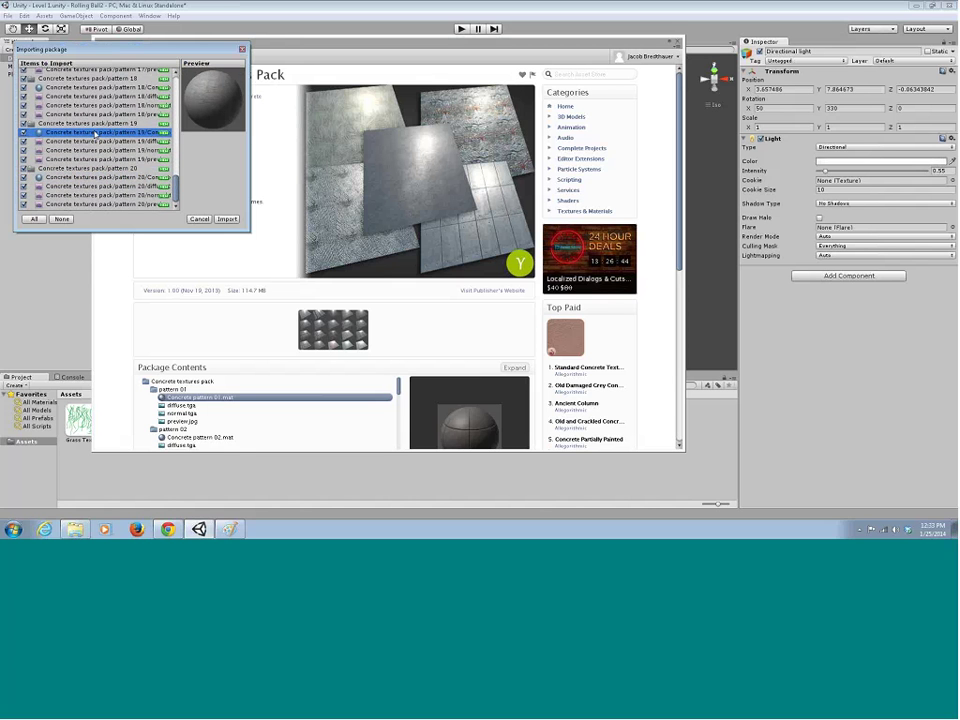
{"action": "left_click", "coordinate": [75, 88]}
{"action": "scroll", "coordinate": [95, 120], "scroll_direction": "up", "scroll_amount": 2}
{"action": "scroll", "coordinate": [95, 120], "scroll_direction": "up", "scroll_amount": 1}
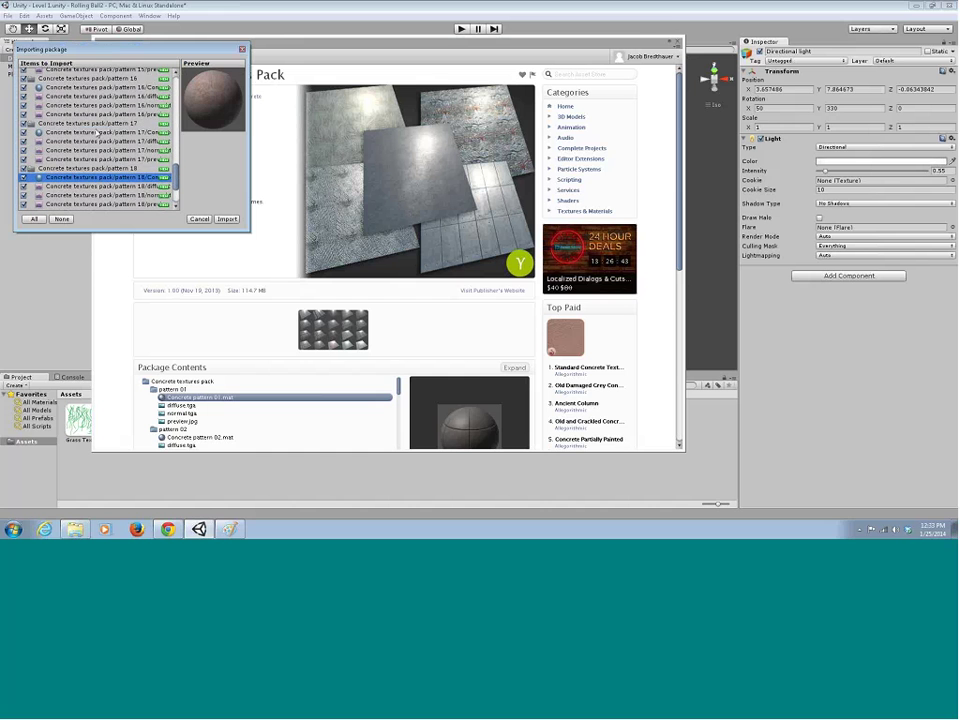
Preview the concrete materials from pattern 17 back to pattern 13 in the import list.
{"action": "left_click", "coordinate": [95, 120]}
{"action": "scroll", "coordinate": [95, 120], "scroll_direction": "up", "scroll_amount": 3}
{"action": "left_click", "coordinate": [76, 111]}
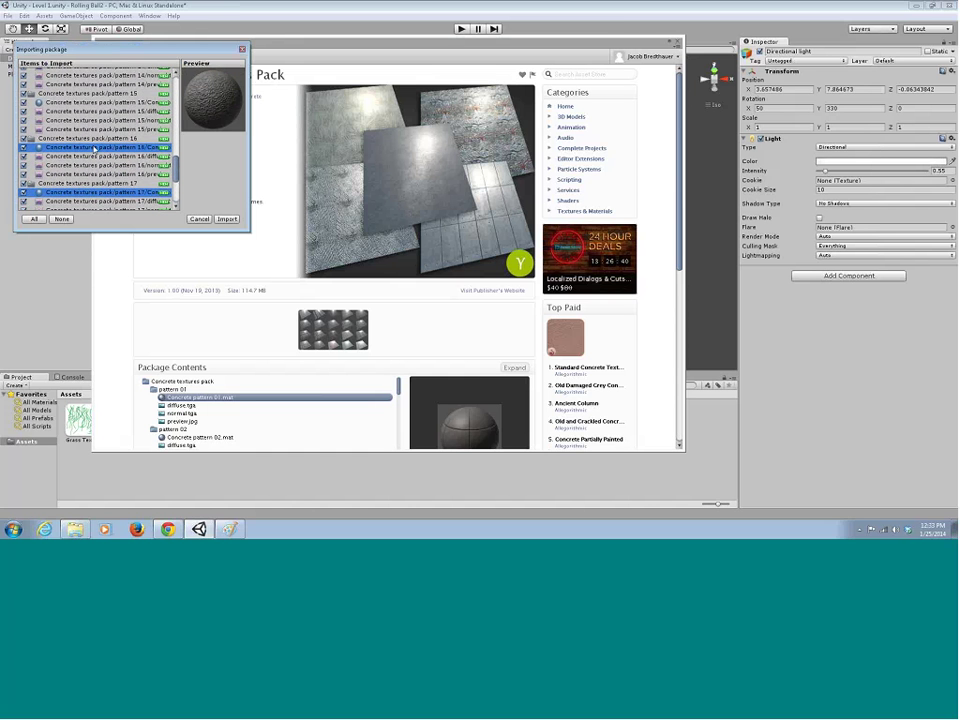
{"action": "left_click", "coordinate": [80, 102]}
{"action": "scroll", "coordinate": [101, 108], "scroll_direction": "up", "scroll_amount": 3}
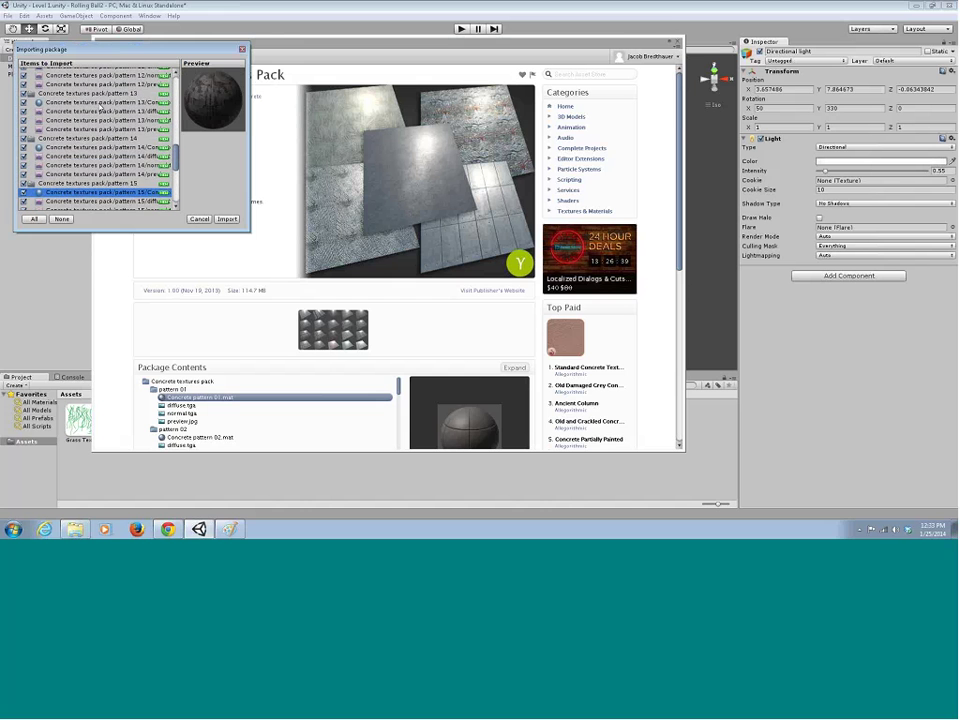
{"action": "left_click", "coordinate": [100, 147]}
{"action": "left_click", "coordinate": [100, 102]}
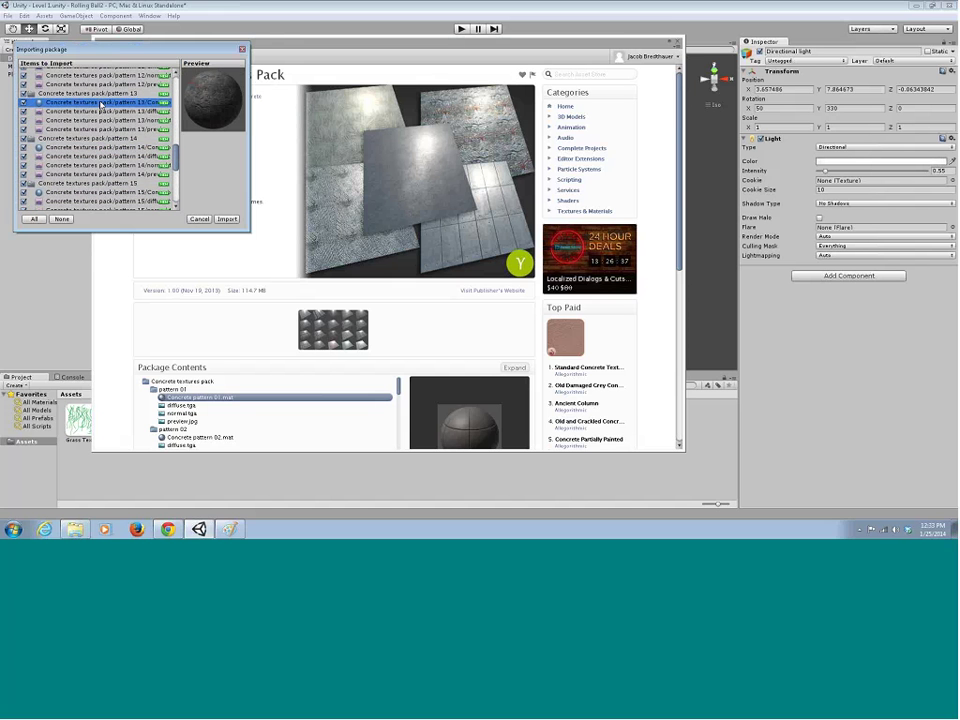
Preview the concrete materials of patterns 12, 11 and 10 in the import list.
{"action": "scroll", "coordinate": [102, 115], "scroll_direction": "up", "scroll_amount": 2}
{"action": "left_click", "coordinate": [103, 118]}
{"action": "scroll", "coordinate": [103, 118], "scroll_direction": "up", "scroll_amount": 2}
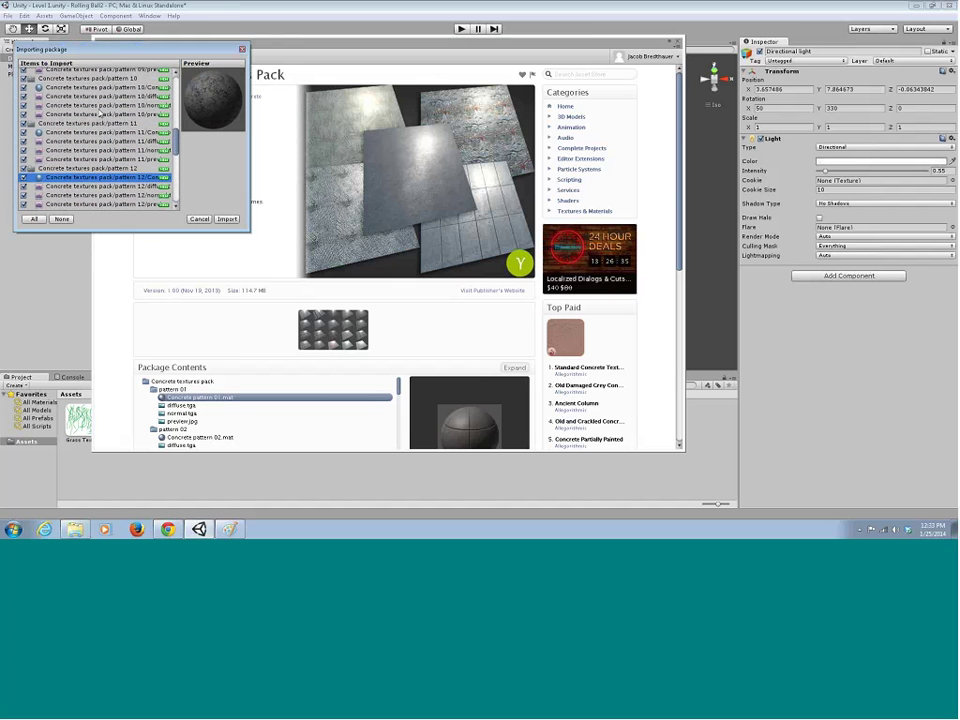
{"action": "left_click", "coordinate": [104, 102]}
{"action": "scroll", "coordinate": [104, 106], "scroll_direction": "up", "scroll_amount": 1}
{"action": "left_click", "coordinate": [102, 88]}
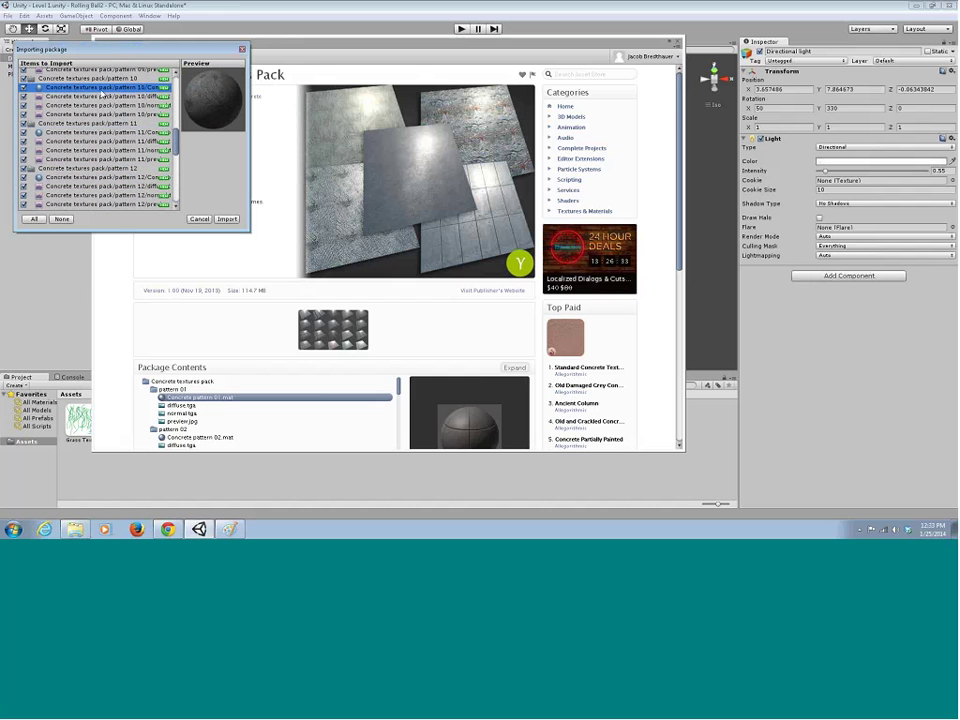
{"action": "scroll", "coordinate": [102, 95], "scroll_direction": "up", "scroll_amount": 3}
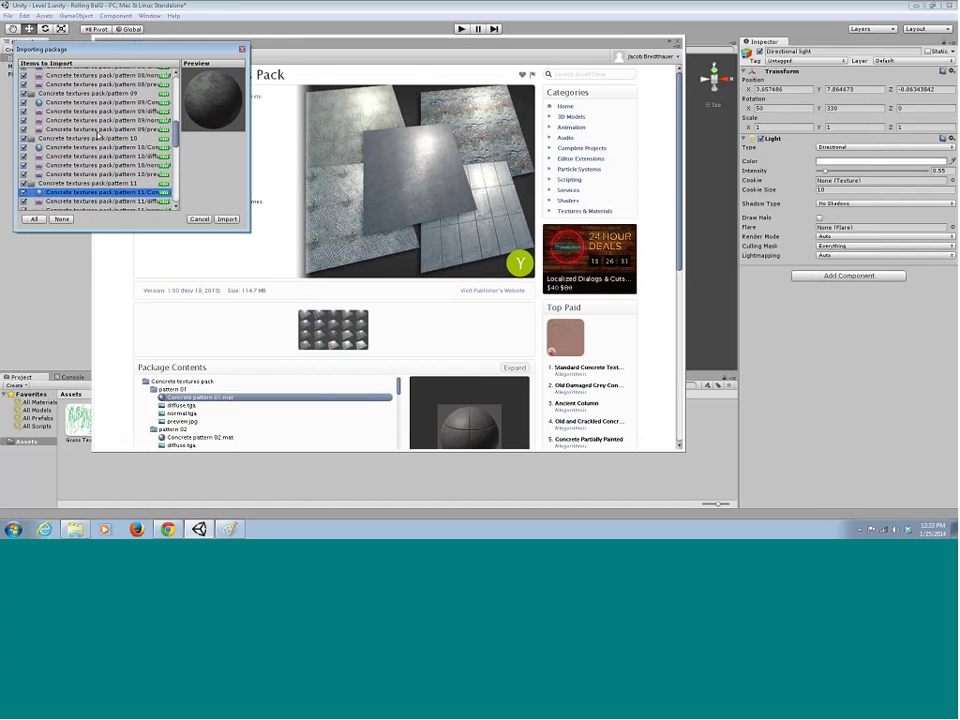
{"action": "scroll", "coordinate": [97, 134], "scroll_direction": "down", "scroll_amount": 3}
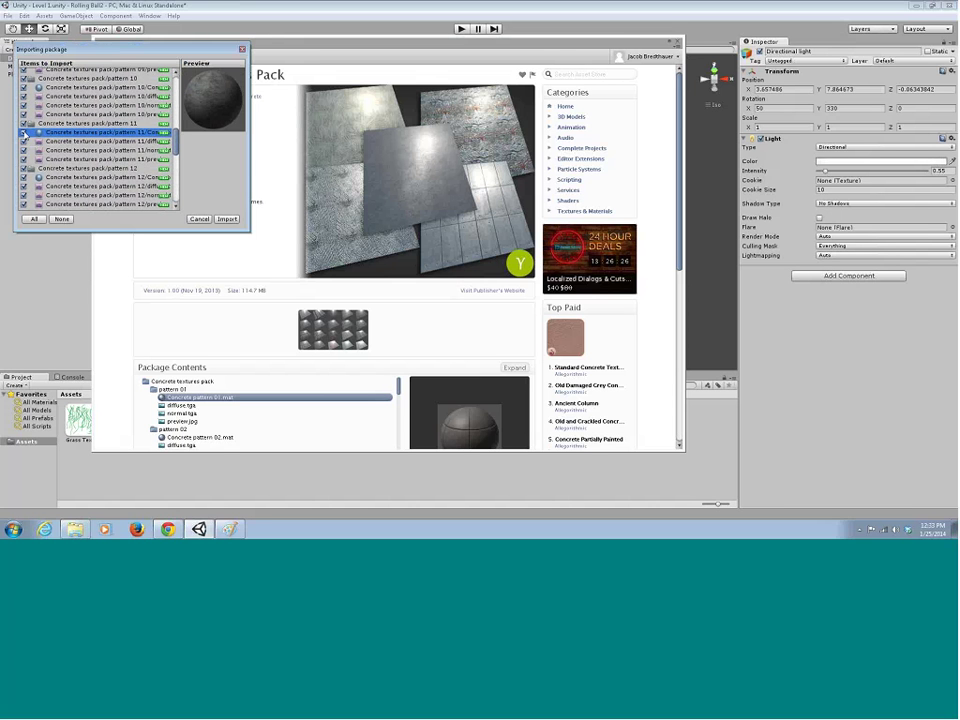
Limit the import to the pattern 11 folder with its material, diffuse, normal and preview files.
{"action": "left_click", "coordinate": [40, 123]}
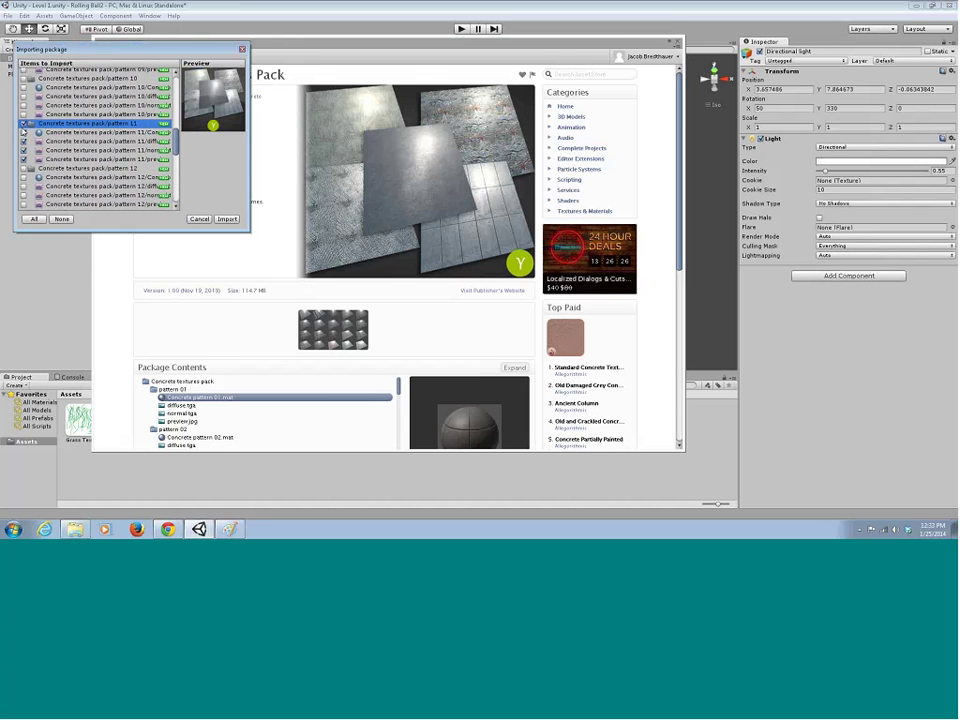
{"action": "scroll", "coordinate": [47, 146], "scroll_direction": "up", "scroll_amount": 2}
{"action": "scroll", "coordinate": [52, 136], "scroll_direction": "down", "scroll_amount": 1}
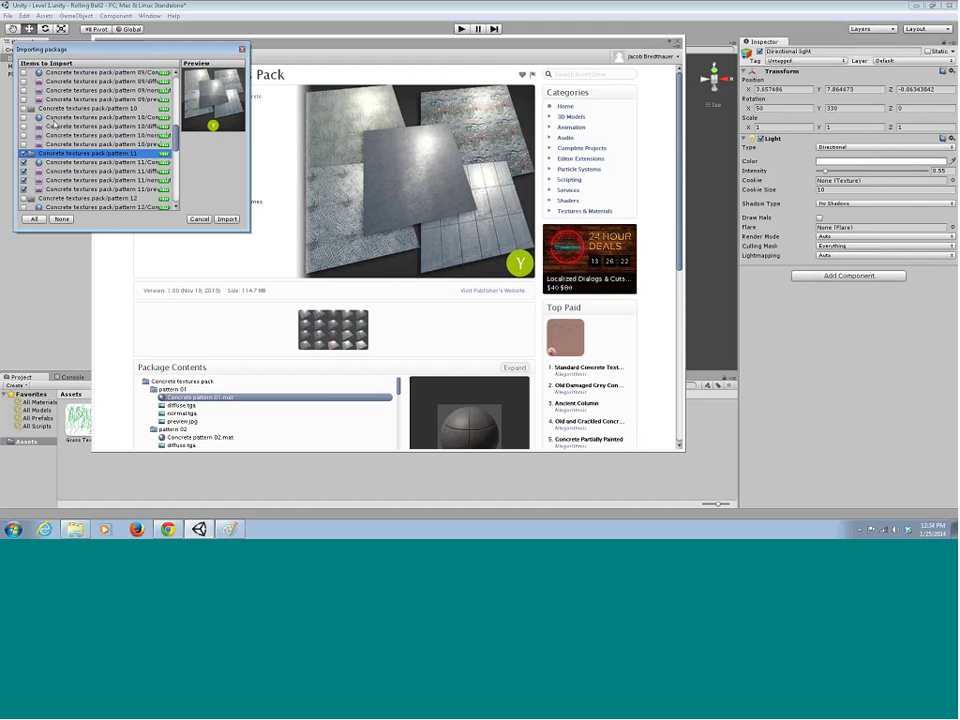
Preview the concrete materials from pattern 10 back to pattern 08 in the import list.
{"action": "left_click", "coordinate": [67, 118]}
{"action": "key", "text": "Up"}
{"action": "key", "text": "Up"}
{"action": "key", "text": "Up"}
{"action": "key", "text": "Up"}
{"action": "key", "text": "Up"}
{"action": "key", "text": "Up"}
{"action": "key", "text": "Up"}
{"action": "key", "text": "Up"}
{"action": "key", "text": "Up"}
{"action": "key", "text": "Up"}
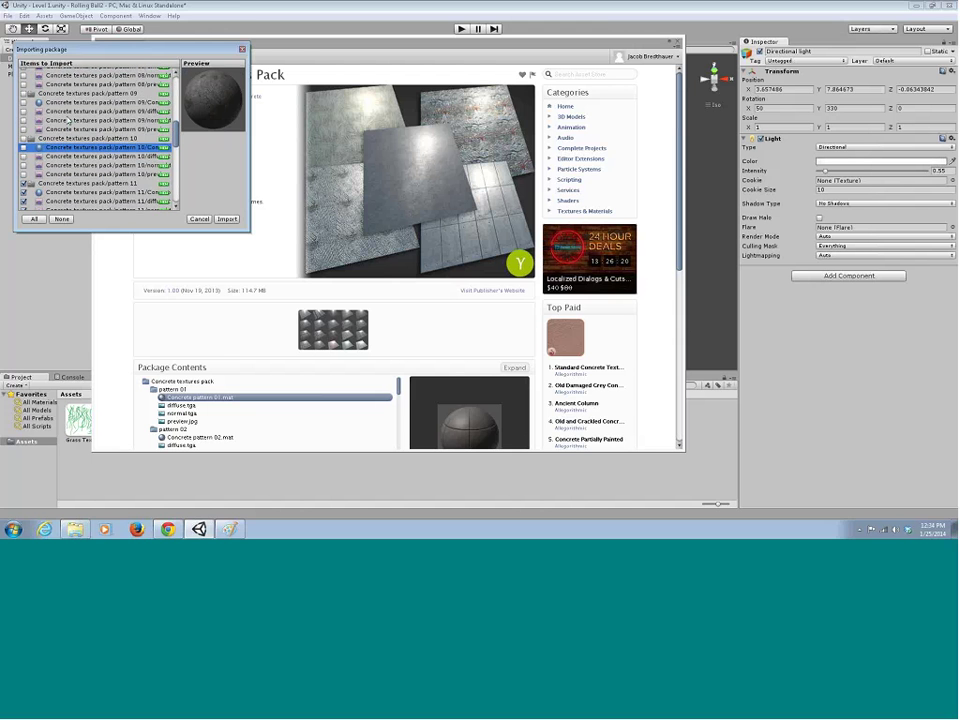
{"action": "key", "text": "Up"}
{"action": "key", "text": "Up"}
{"action": "key", "text": "Up"}
{"action": "key", "text": "Up"}
{"action": "key", "text": "Up"}
{"action": "key", "text": "Up"}
{"action": "key", "text": "Up"}
{"action": "key", "text": "Up"}
{"action": "key", "text": "Up"}
{"action": "key", "text": "Up"}
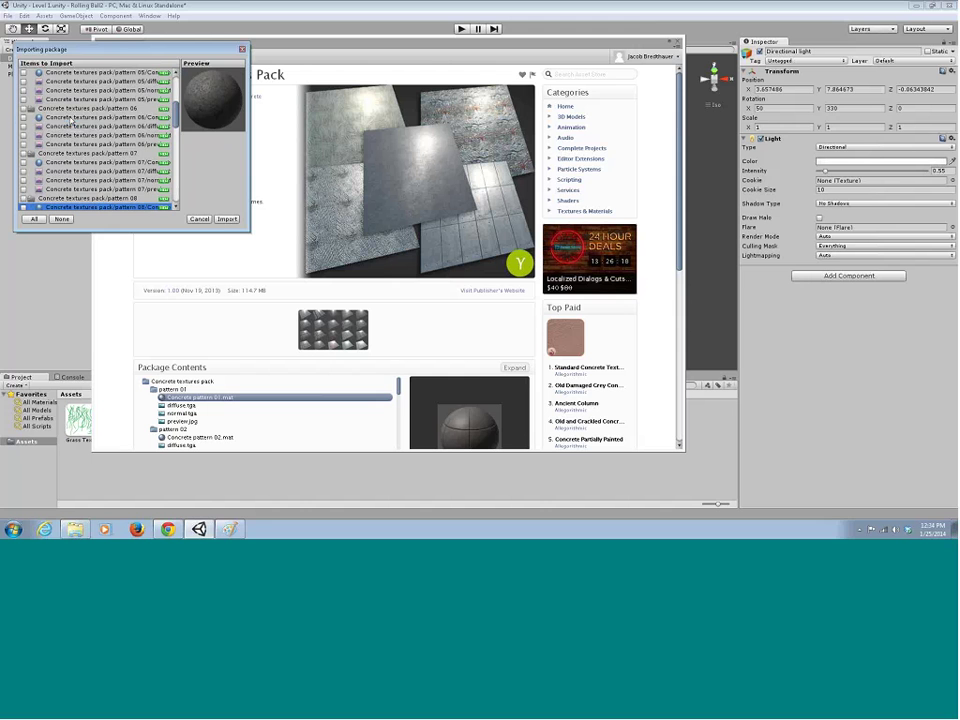
Import the pattern 06 folder together with the already selected pattern 11 folder, and close the Asset Store.
{"action": "left_click", "coordinate": [24, 138]}
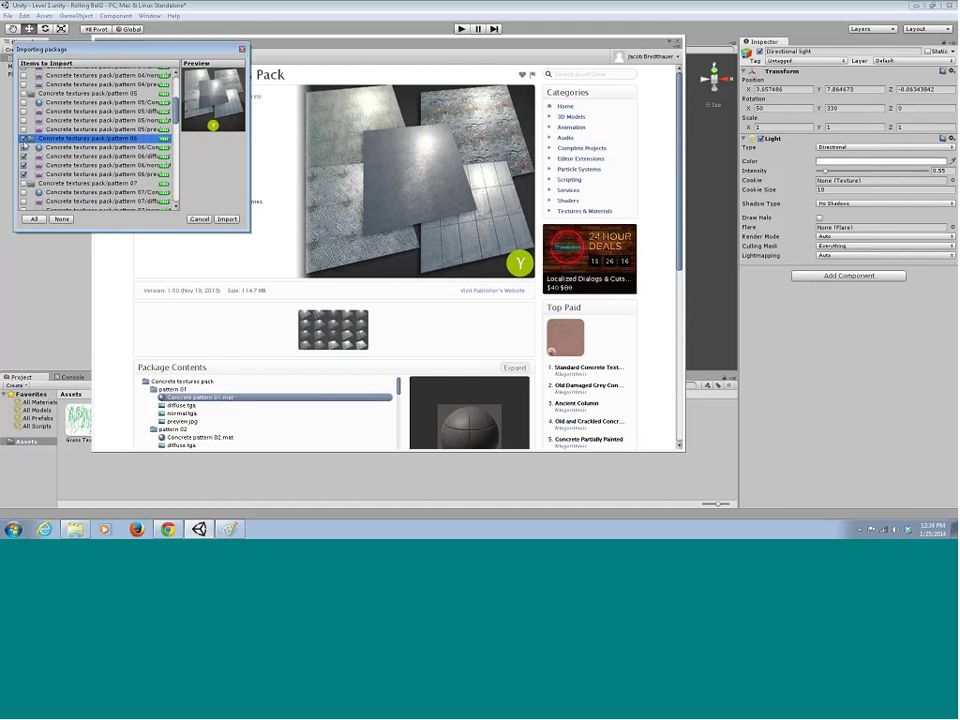
{"action": "left_click", "coordinate": [222, 220]}
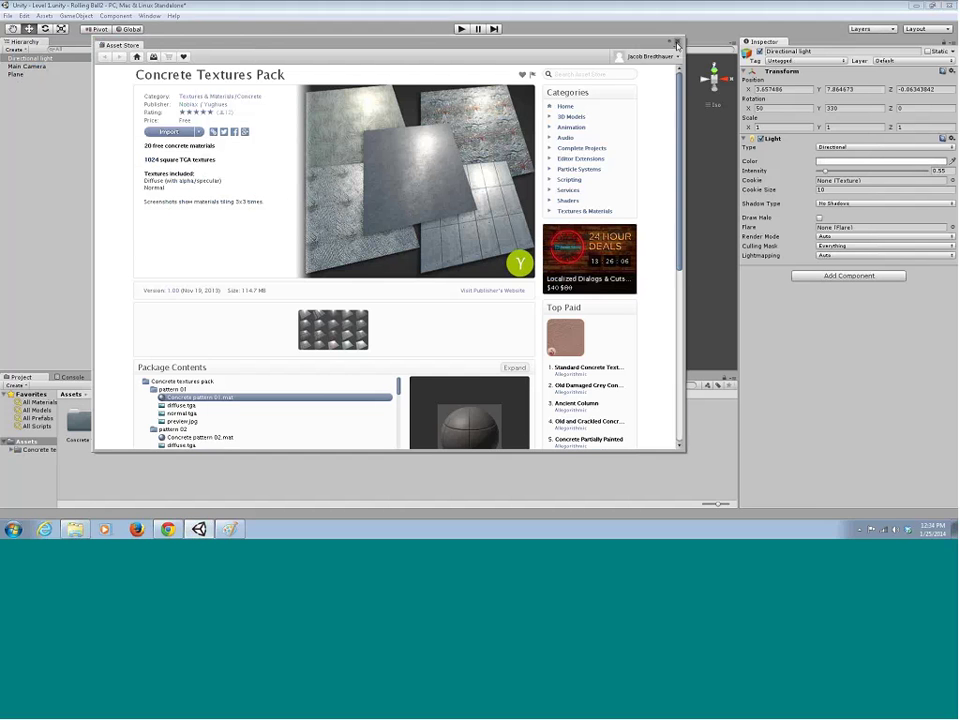
{"action": "left_click", "coordinate": [676, 44]}
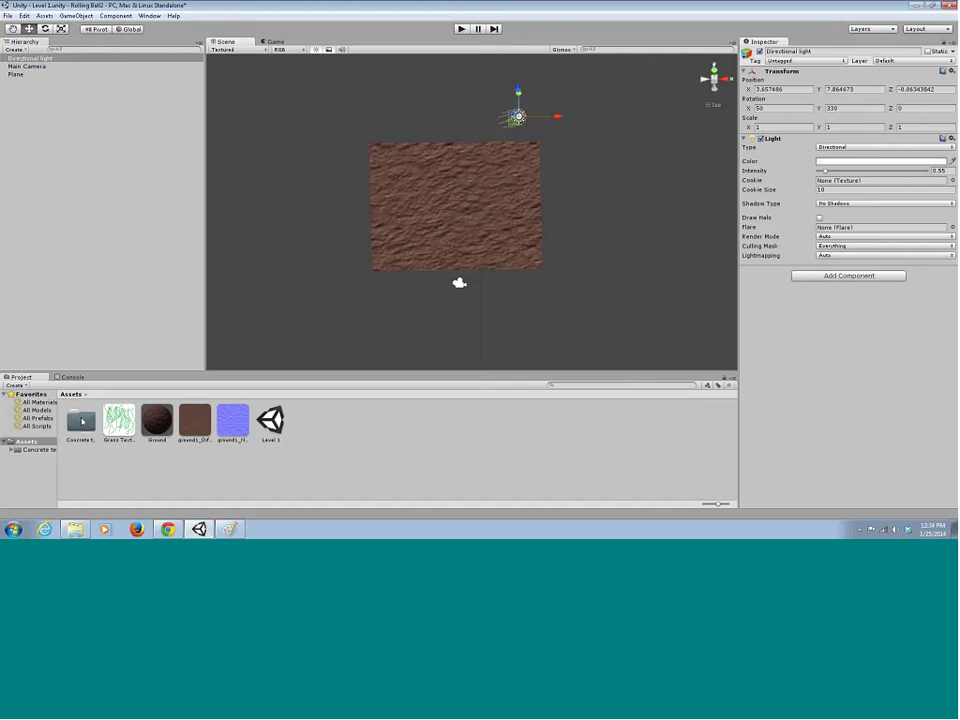
Open the pattern 06 folder inside the imported Concrete textures pack in the project assets.
{"action": "double_click", "coordinate": [88, 420]}
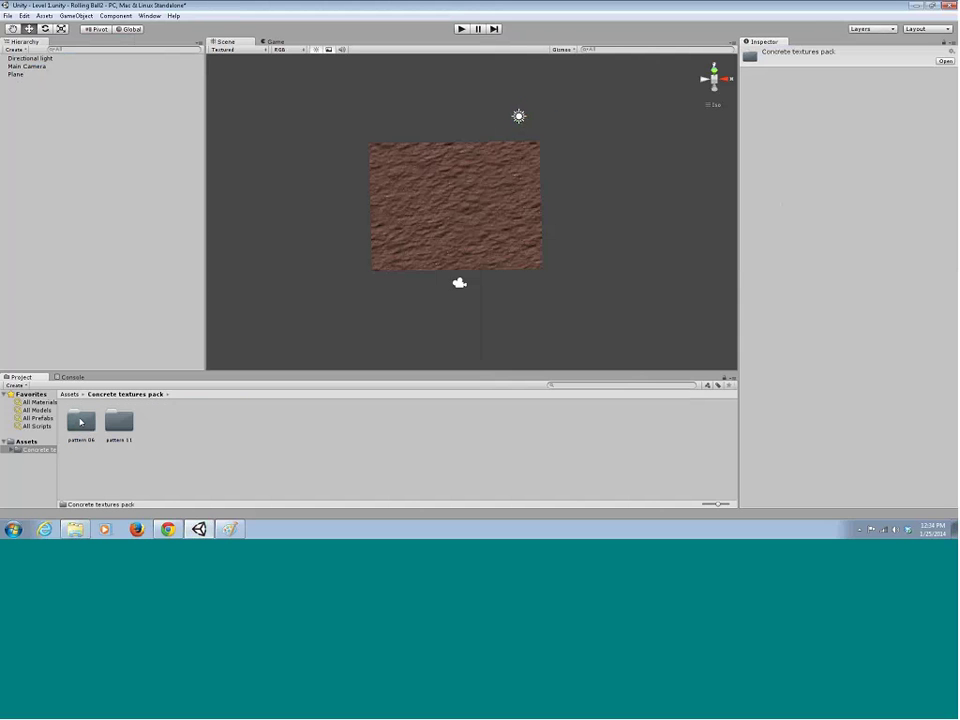
{"action": "left_click", "coordinate": [26, 441]}
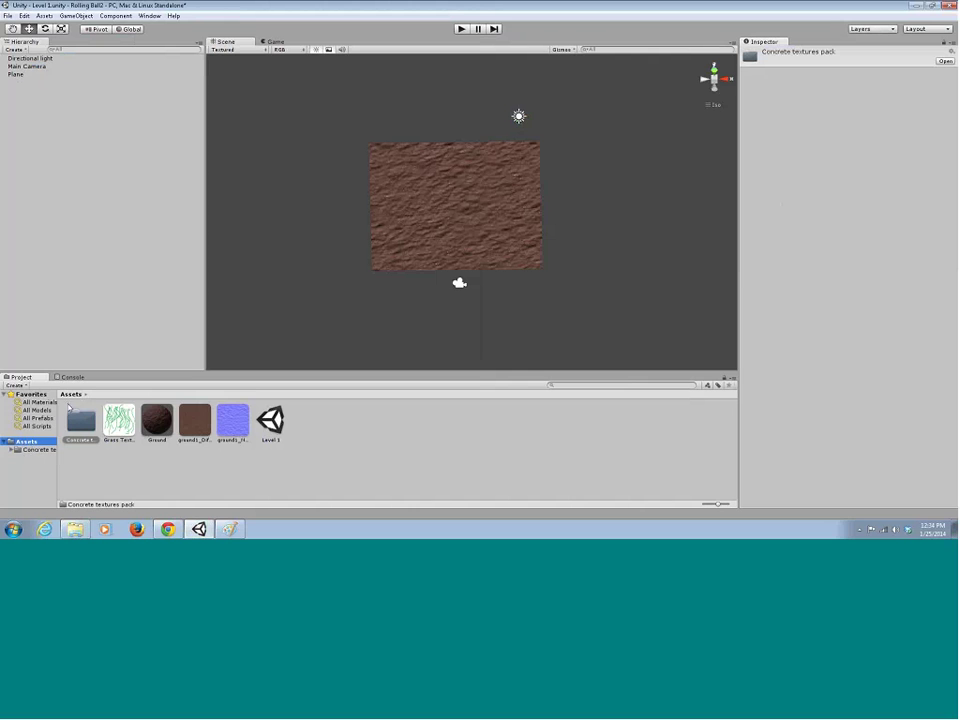
{"action": "double_click", "coordinate": [83, 428]}
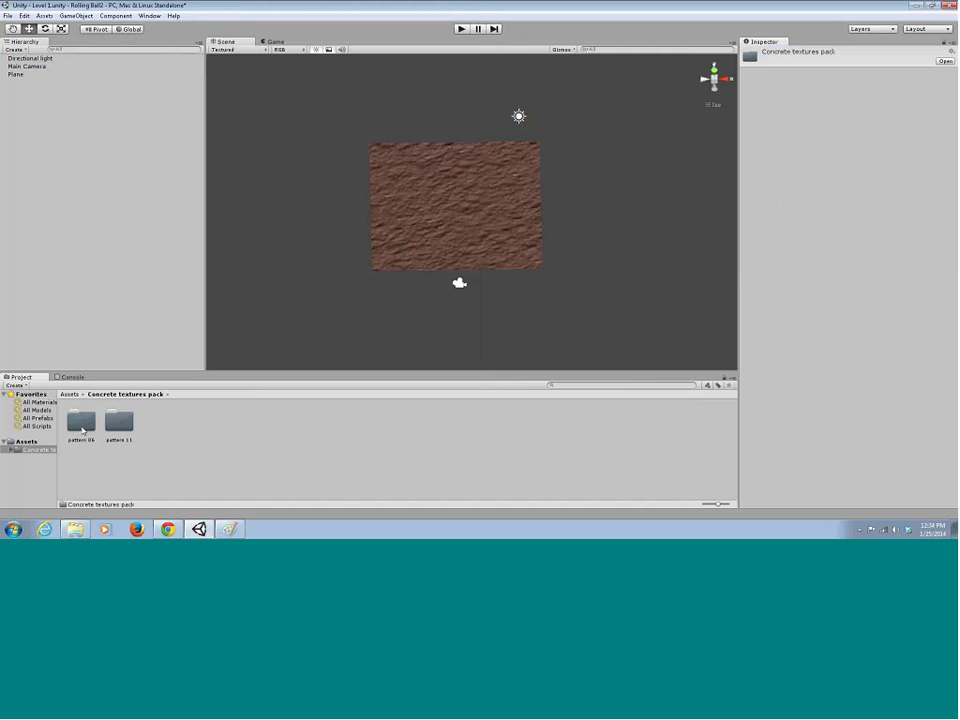
{"action": "double_click", "coordinate": [82, 425]}
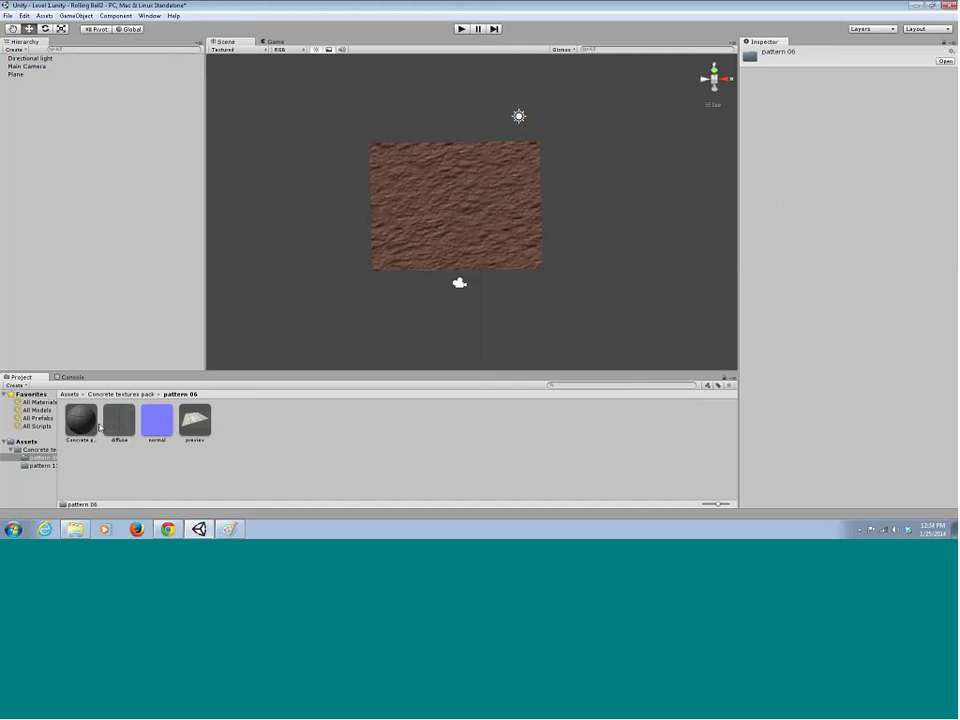
Examine the preview image, normal map, diffuse texture and material in the pattern 06 concrete folder.
{"action": "left_click", "coordinate": [194, 420]}
{"action": "left_click", "coordinate": [148, 423]}
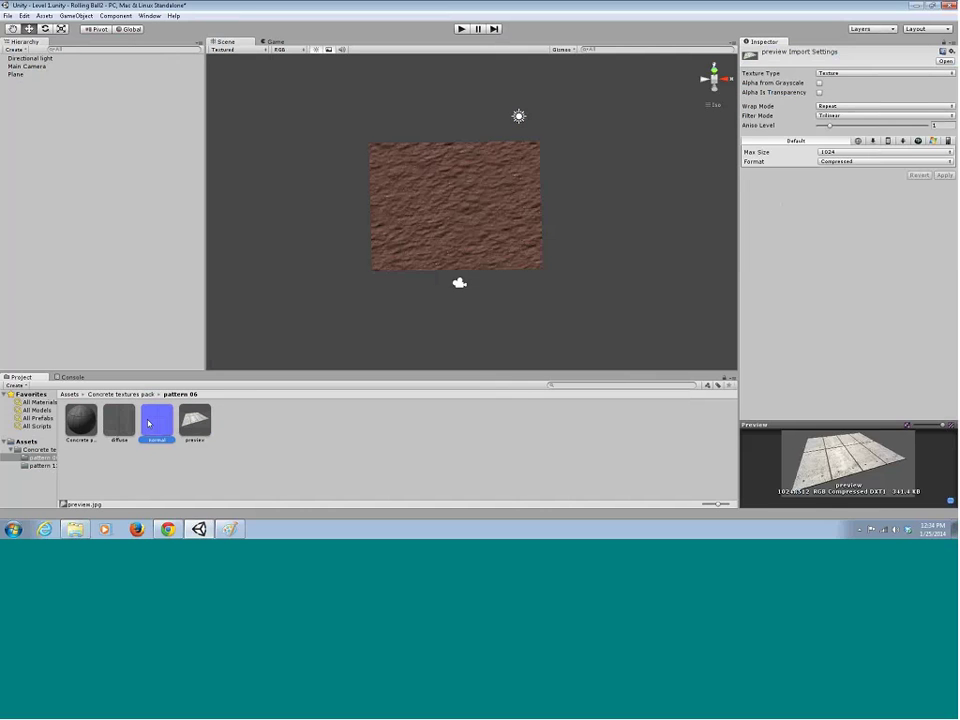
{"action": "left_click", "coordinate": [196, 420]}
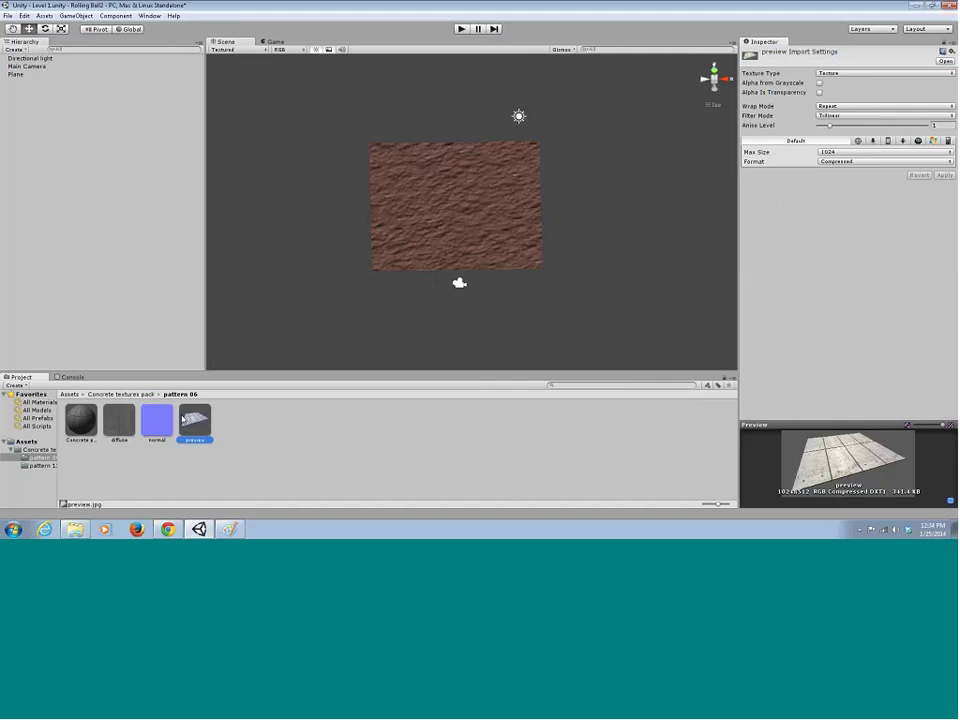
{"action": "left_click", "coordinate": [156, 420]}
{"action": "left_click", "coordinate": [115, 421]}
{"action": "left_click", "coordinate": [88, 420]}
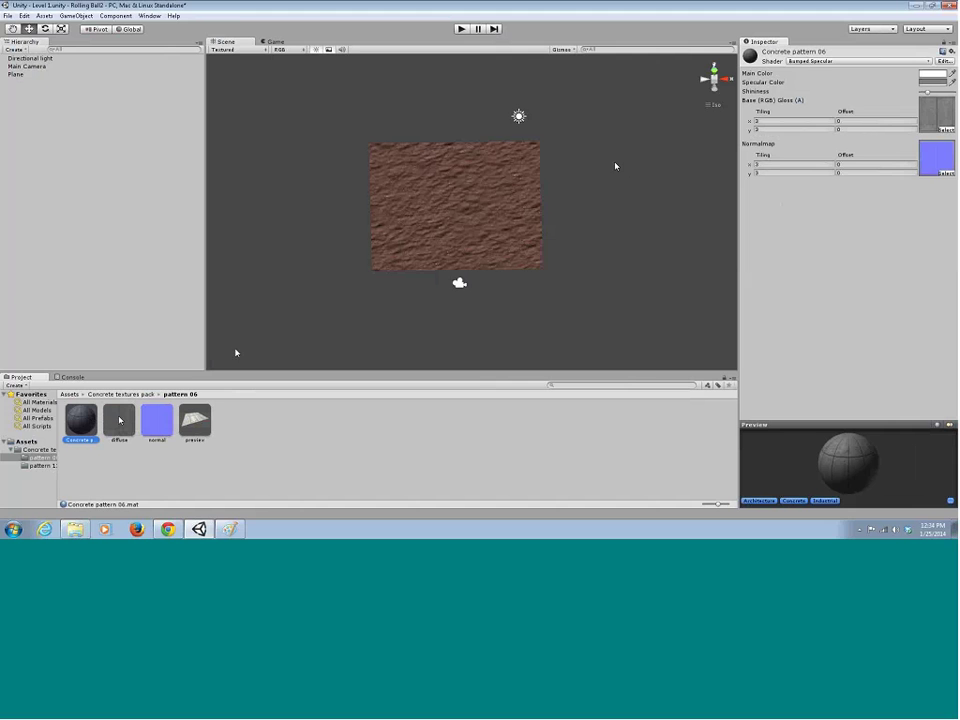
{"action": "left_click", "coordinate": [119, 420]}
{"action": "left_click", "coordinate": [88, 422]}
Add a cube to the scene and set its position to X 0, Y 0, Z 0.
{"action": "left_click_drag", "start_coordinate": [401, 208], "coordinate": [334, 169], "text": "alt"}
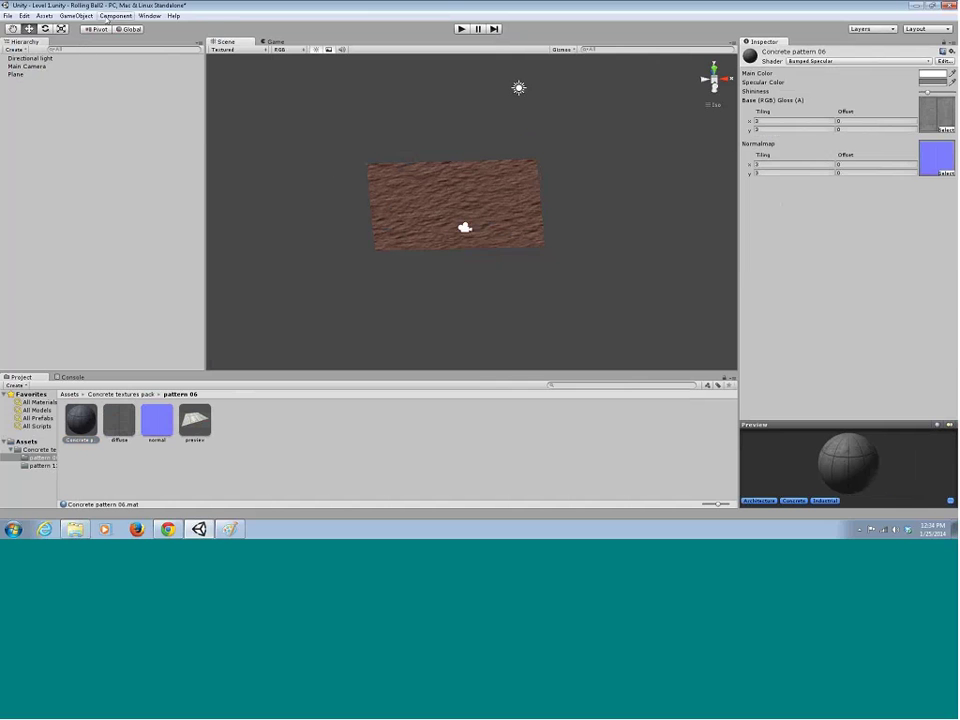
{"action": "left_click", "coordinate": [88, 17]}
{"action": "mouse_move", "coordinate": [146, 38]}
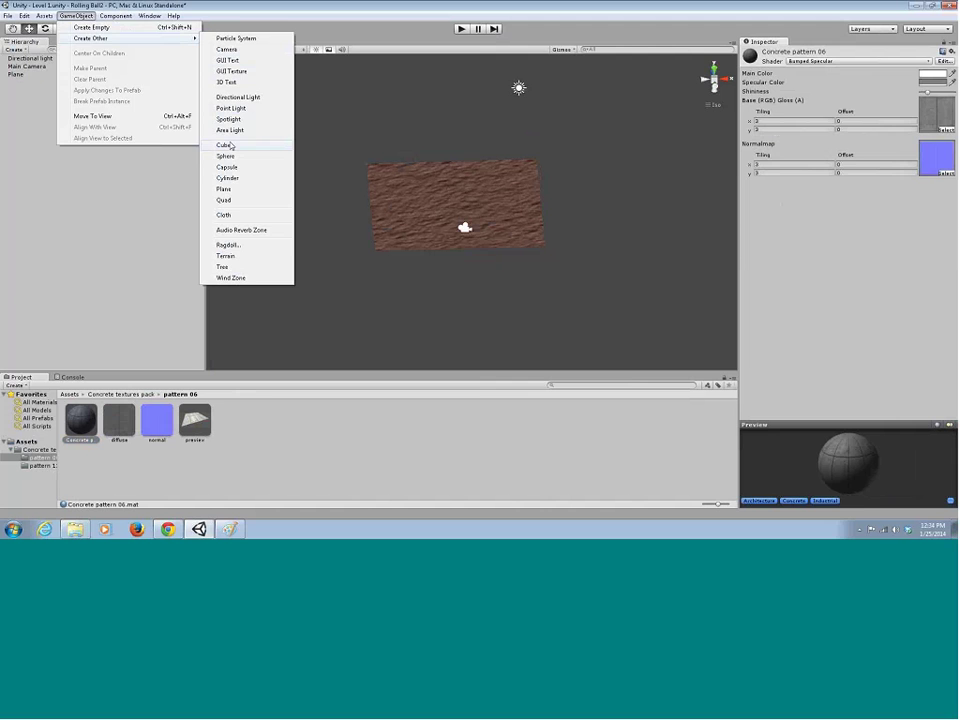
{"action": "left_click", "coordinate": [226, 145]}
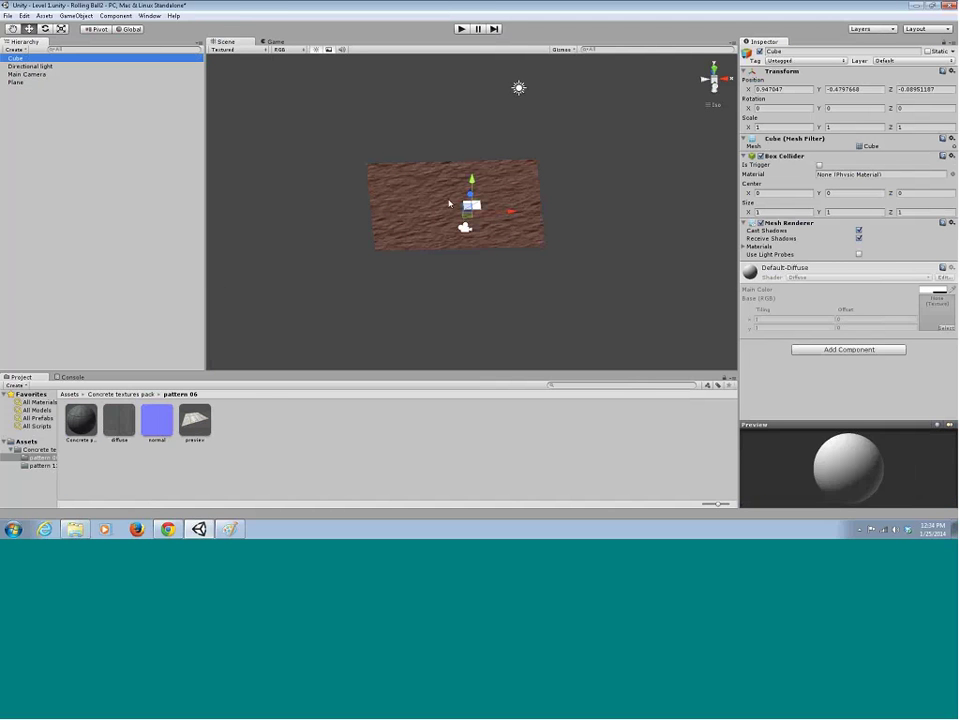
{"action": "left_click", "coordinate": [785, 90]}
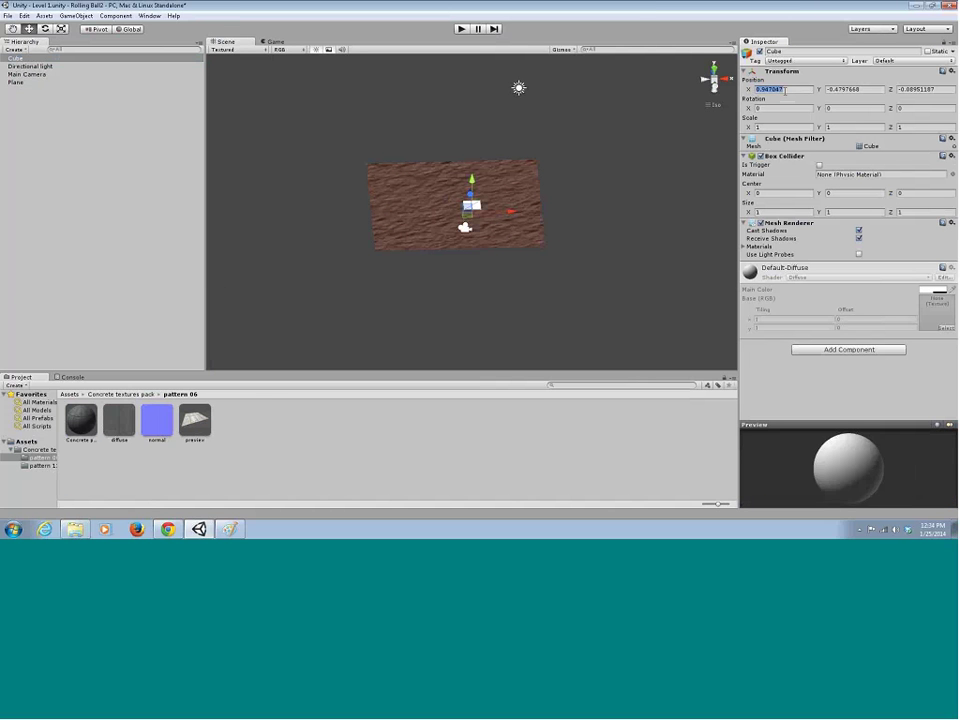
{"action": "type", "text": "0"}
{"action": "key", "text": "Return"}
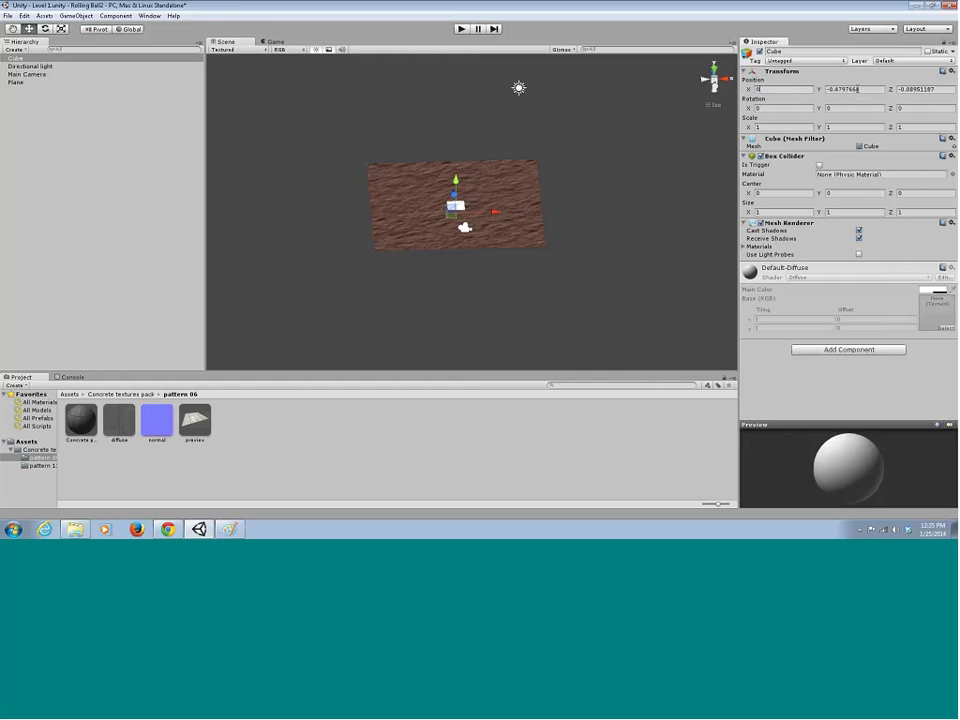
{"action": "type", "text": "0"}
{"action": "key", "text": "Tab"}
{"action": "type", "text": "0"}
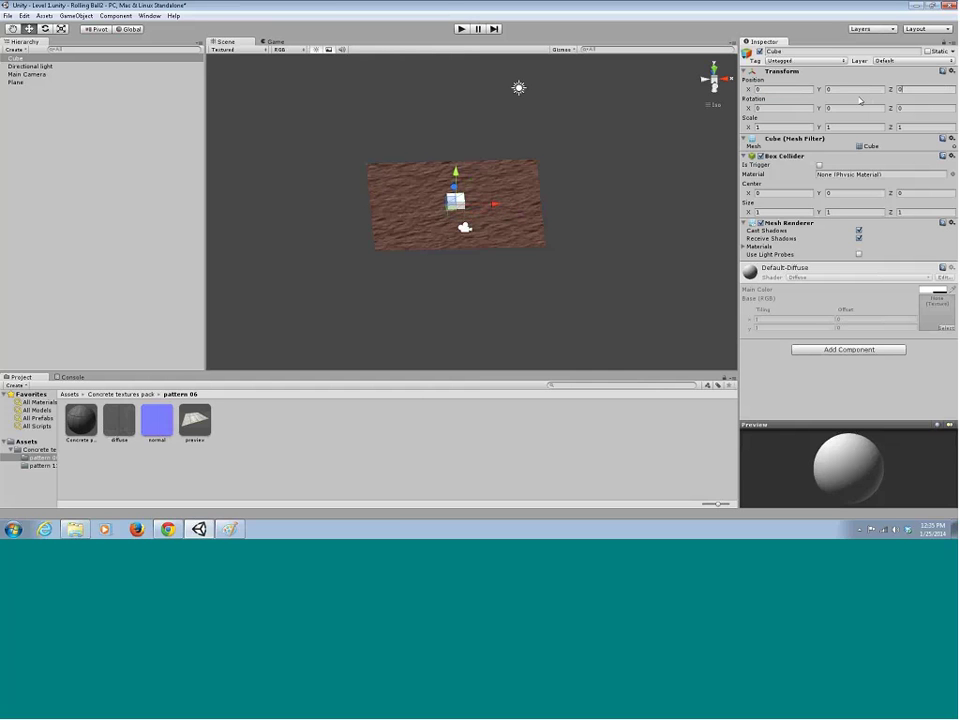
Set the cube's position to Y 0.5 and Z 5 at the far edge of the plane.
{"action": "left_click", "coordinate": [845, 91]}
{"action": "type", "text": "0.5"}
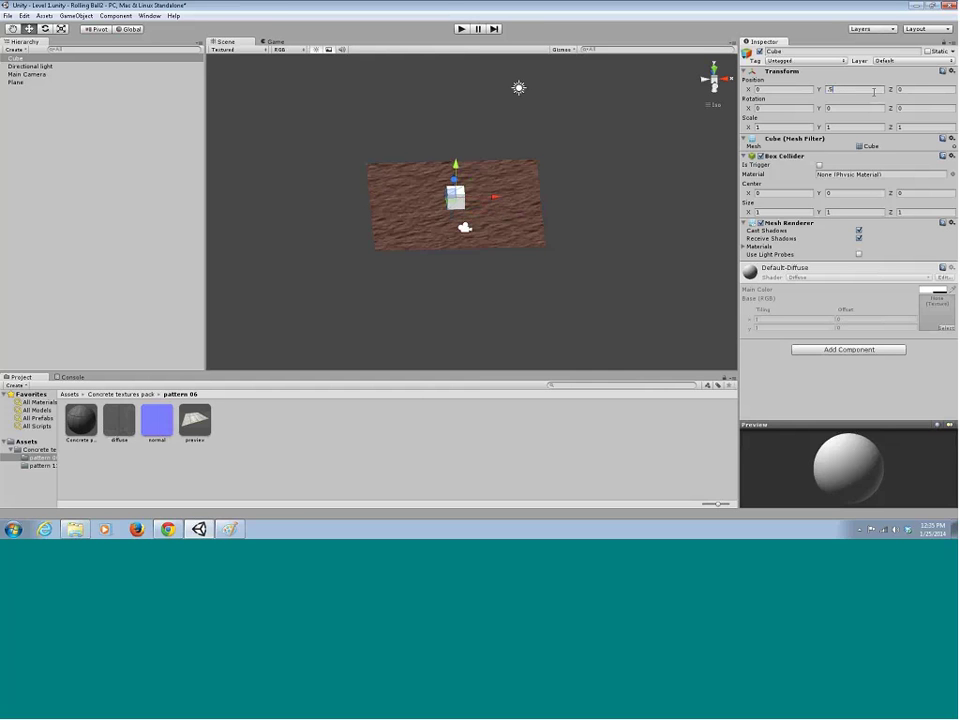
{"action": "left_click", "coordinate": [908, 90]}
{"action": "double_click", "coordinate": [909, 89]}
{"action": "type", "text": "10"}
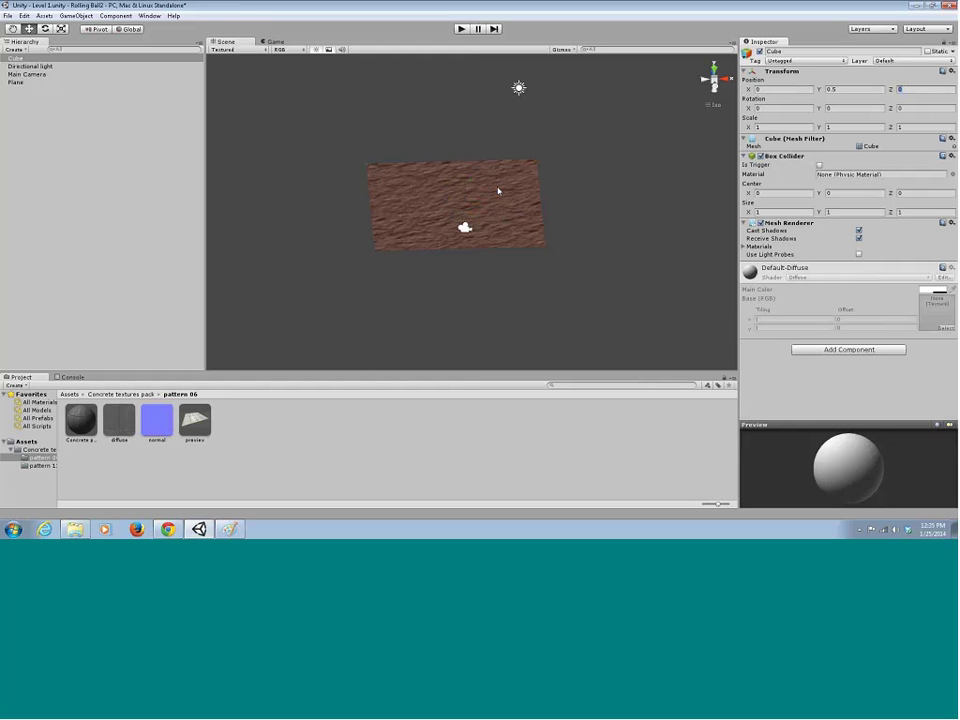
{"action": "left_click", "coordinate": [900, 91]}
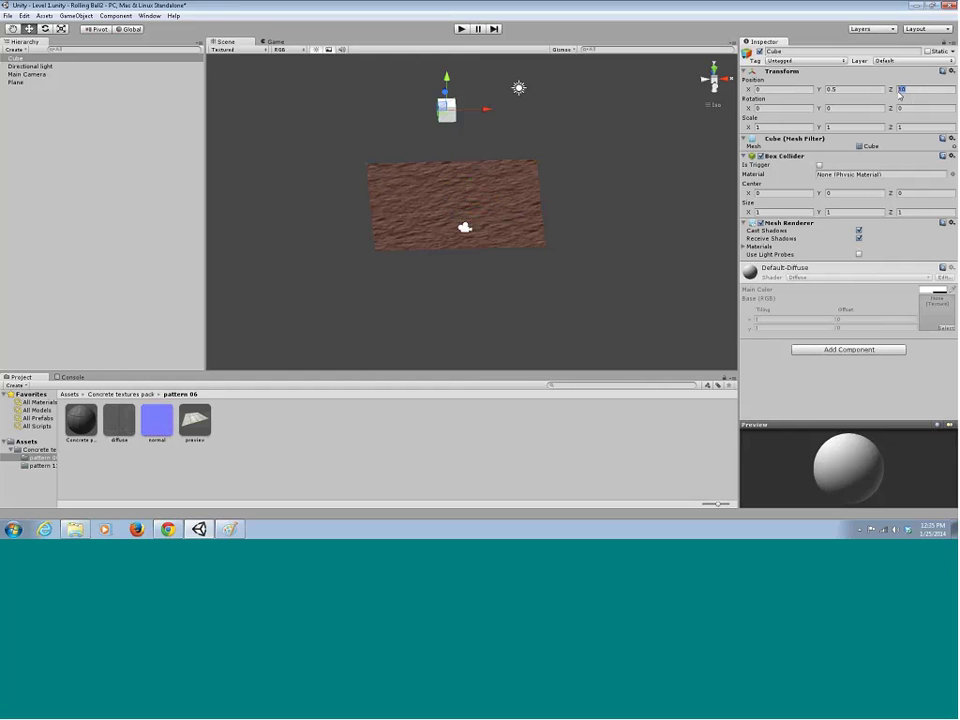
{"action": "type", "text": "5"}
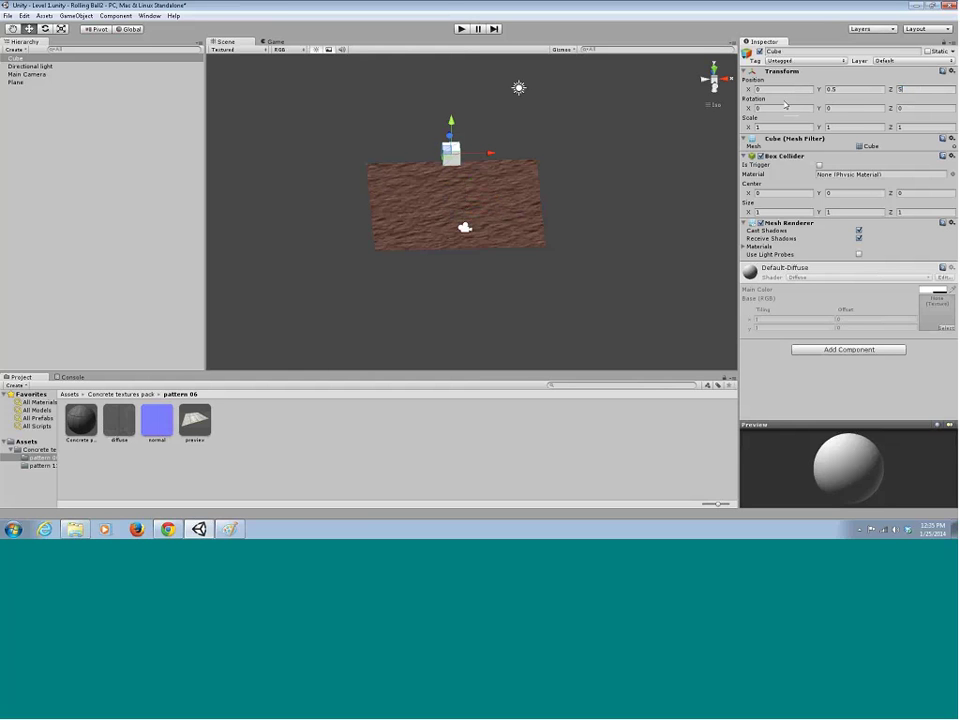
Set the cube's X scale to 10 and apply the Concrete pattern 06 material to it.
{"action": "left_click", "coordinate": [758, 127]}
{"action": "type", "text": "10"}
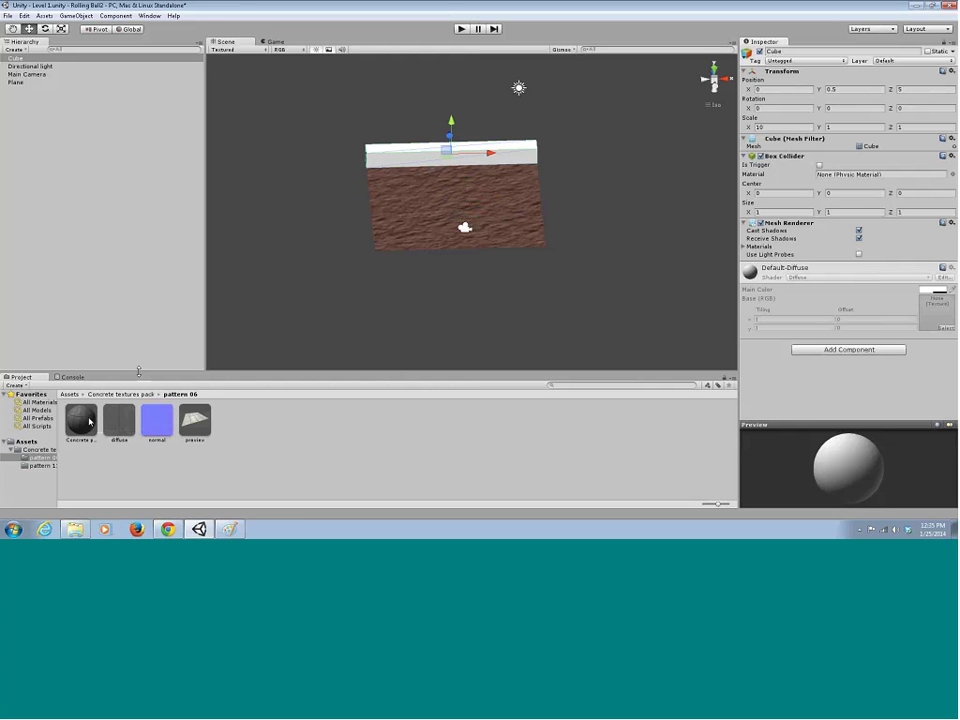
{"action": "left_click_drag", "start_coordinate": [88, 421], "coordinate": [53, 62]}
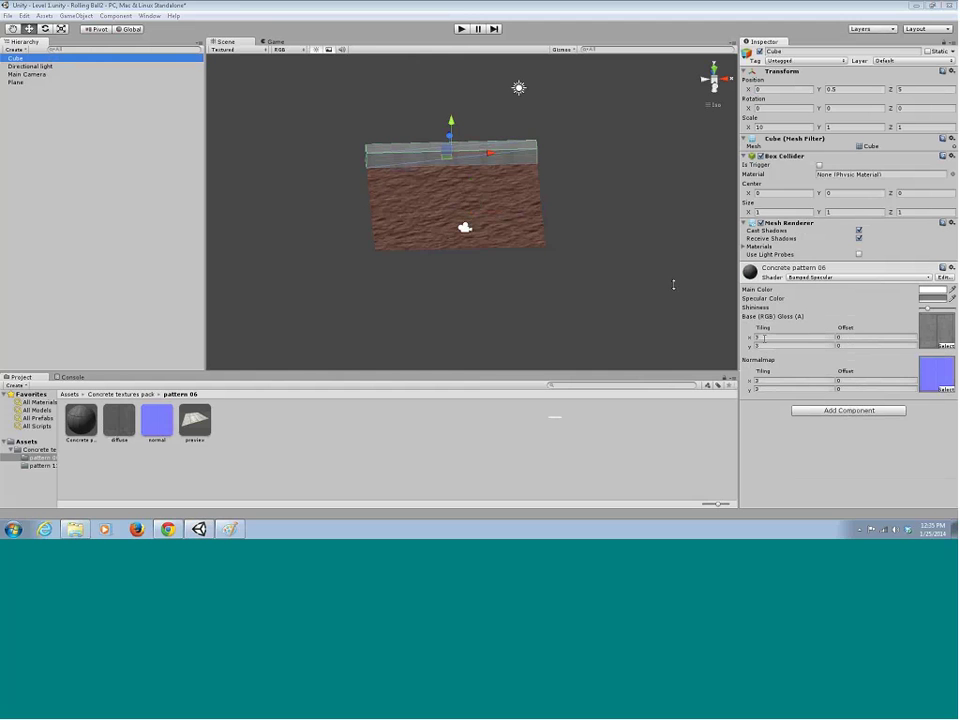
Try a tiling of X 2 and Y 2 for the base texture of the wall's concrete material.
{"action": "left_click_drag", "start_coordinate": [492, 173], "coordinate": [545, 175], "text": "alt"}
{"action": "scroll", "coordinate": [566, 218], "scroll_direction": "up", "scroll_amount": 8}
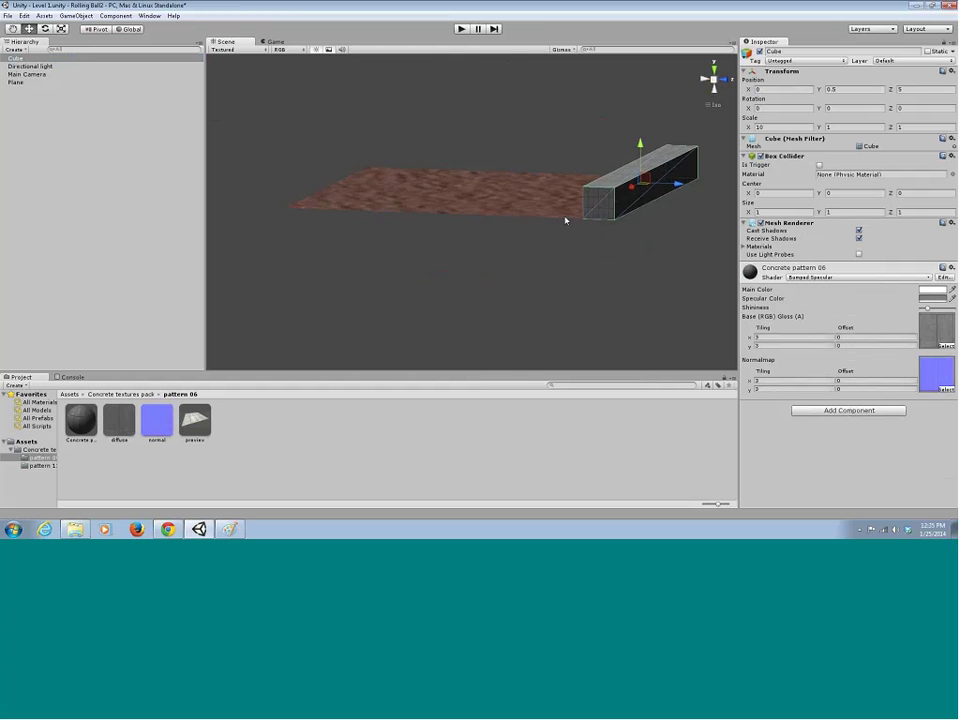
{"action": "left_click_drag", "start_coordinate": [566, 218], "coordinate": [658, 191], "text": "alt"}
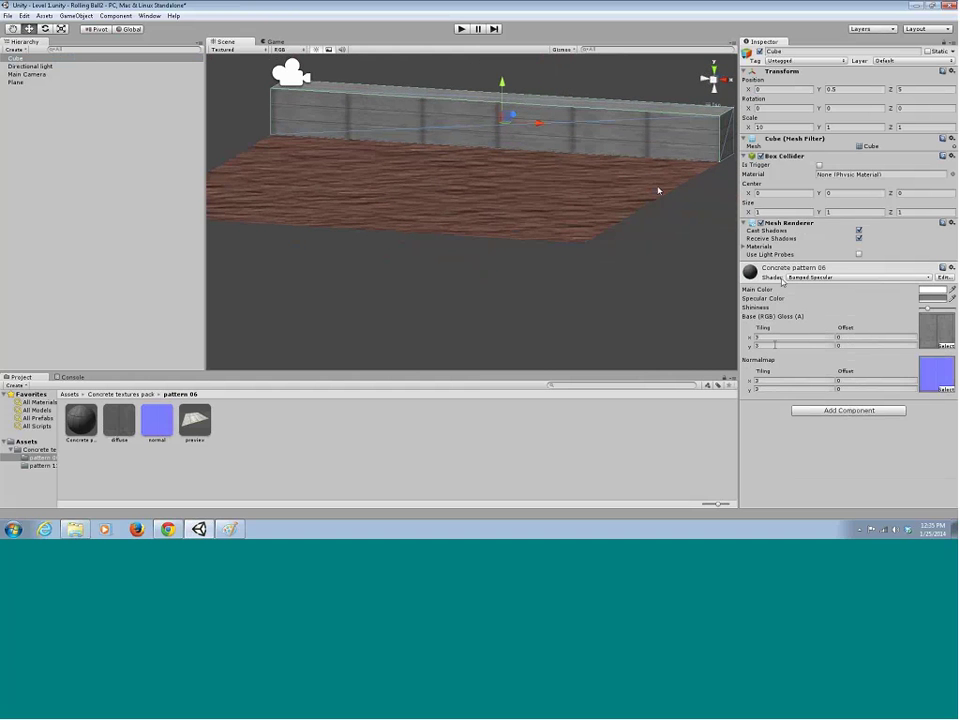
{"action": "left_click", "coordinate": [765, 337]}
{"action": "type", "text": "4"}
{"action": "left_click_drag", "start_coordinate": [763, 338], "coordinate": [753, 348]}
{"action": "type", "text": "22"}
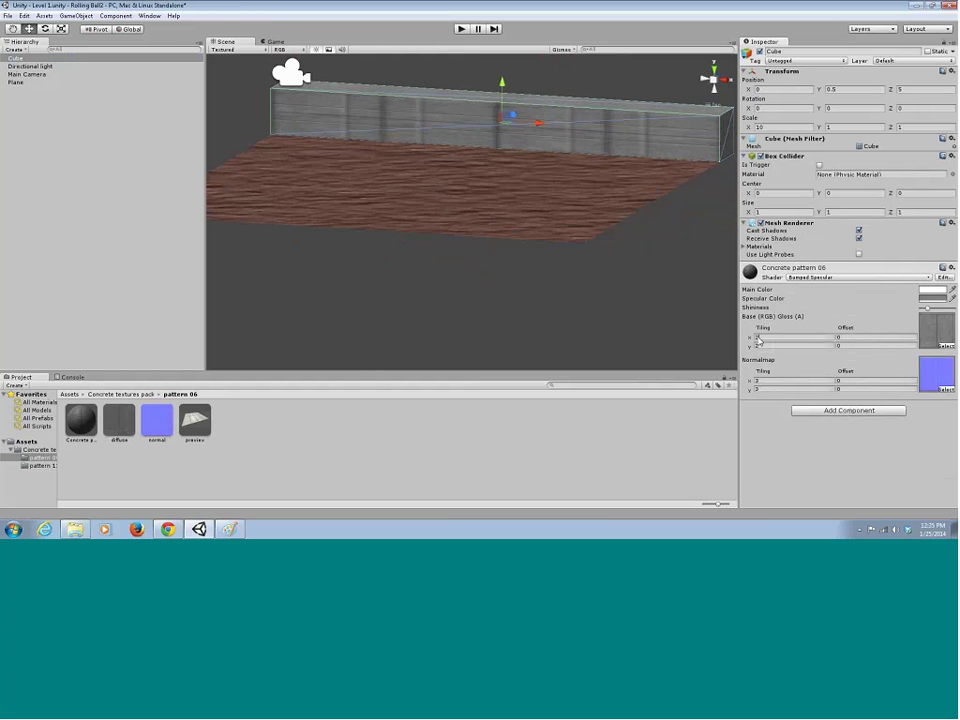
Try base texture tilings of 1 and 0.5 in both X and Y on the wall's concrete material.
{"action": "left_click_drag", "start_coordinate": [760, 338], "coordinate": [756, 347]}
{"action": "type", "text": "1"}
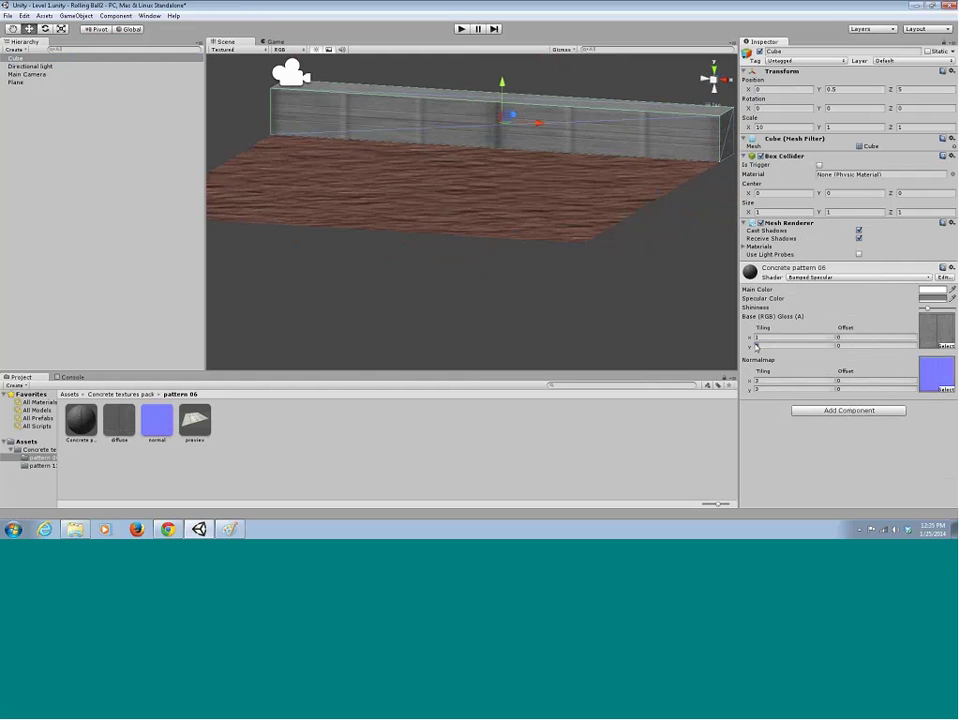
{"action": "type", "text": "1"}
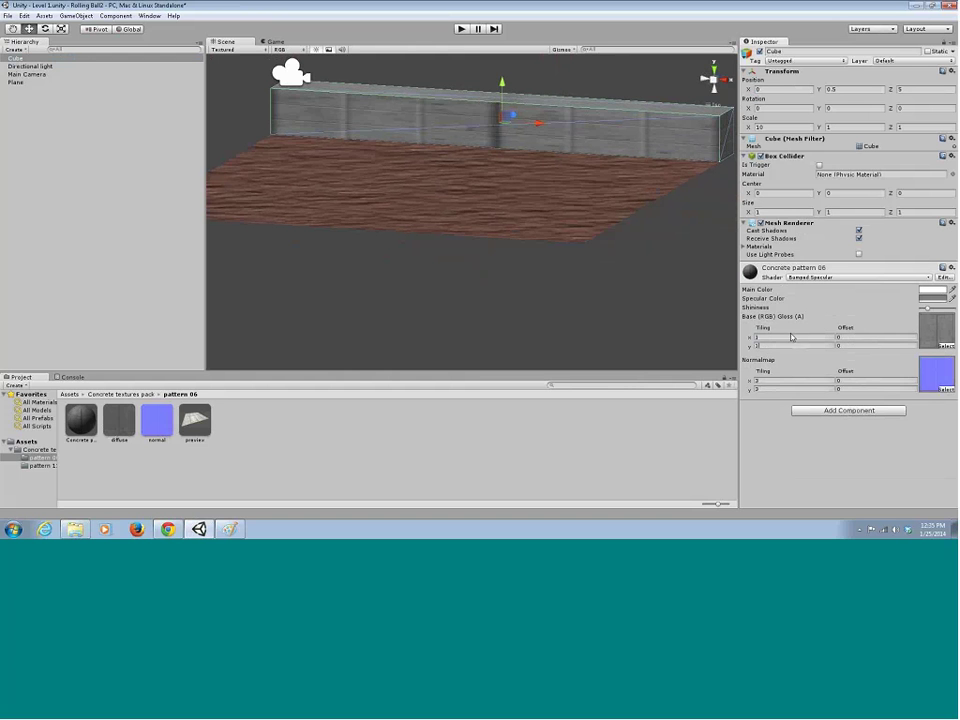
{"action": "mouse_move", "coordinate": [752, 338]}
{"action": "left_mouse_down"}
{"action": "mouse_move", "coordinate": [800, 338]}
{"action": "mouse_move", "coordinate": [760, 340]}
{"action": "mouse_move", "coordinate": [800, 348]}
{"action": "mouse_move", "coordinate": [769, 347]}
{"action": "left_mouse_up"}
{"action": "left_click", "coordinate": [756, 347]}
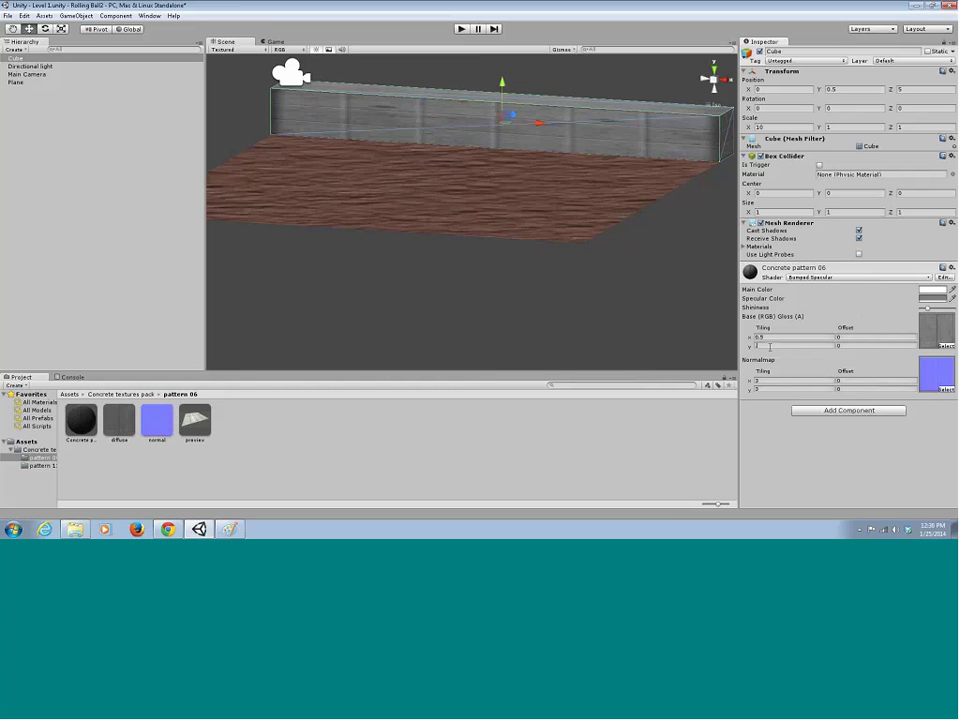
{"action": "type", "text": ".5"}
{"action": "left_click_drag", "start_coordinate": [560, 150], "coordinate": [606, 189], "text": "alt"}
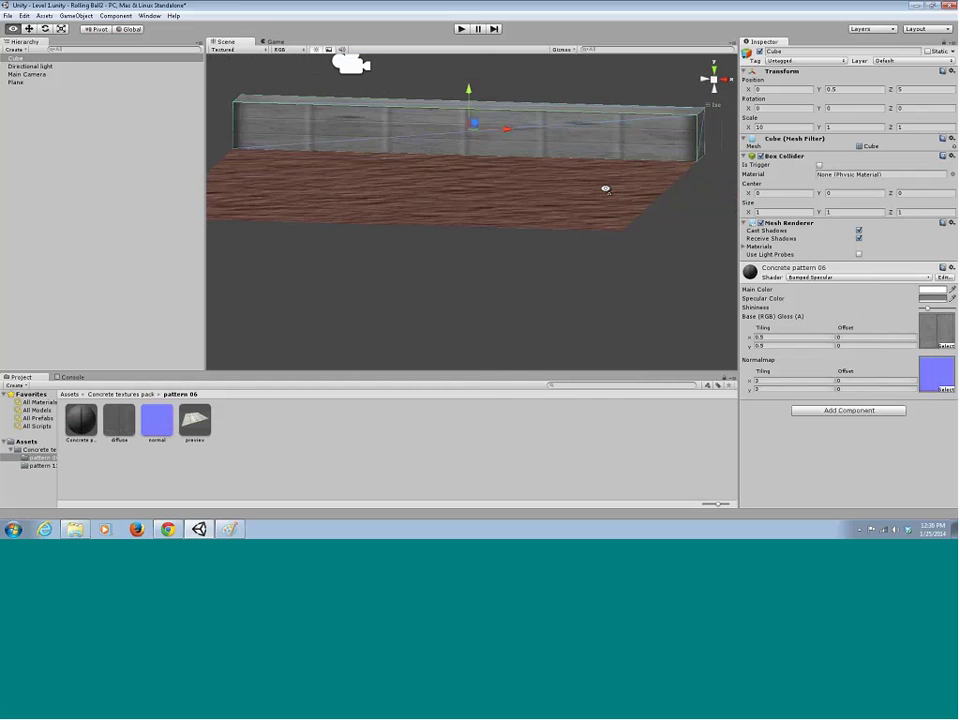
Set the concrete material's base texture tiling to X 10 and Y 1.
{"action": "left_click", "coordinate": [768, 337]}
{"action": "type", "text": "10"}
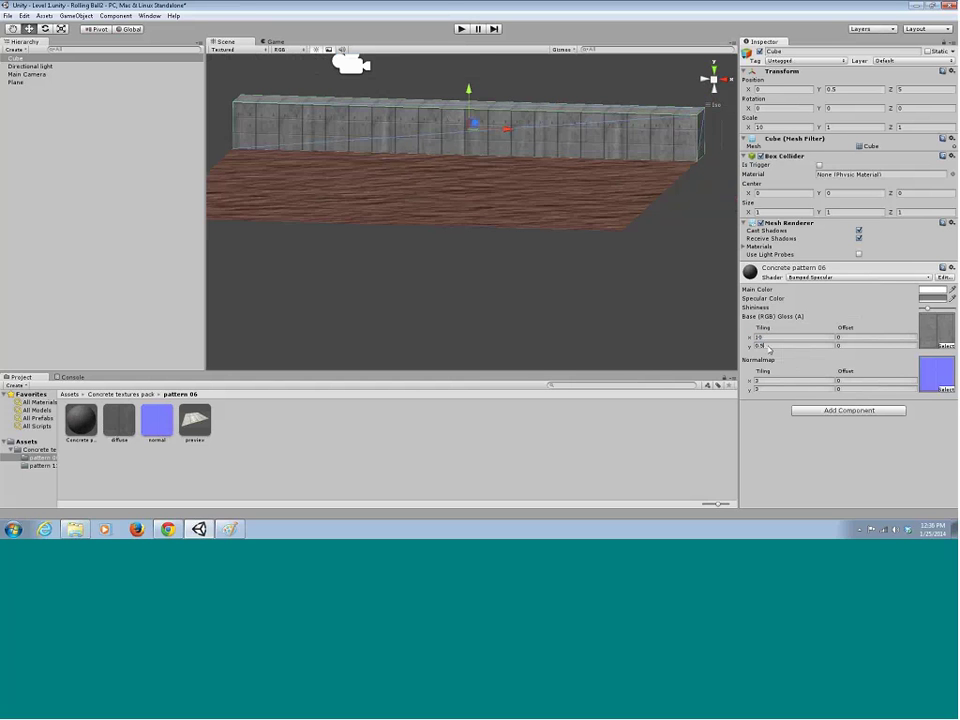
{"action": "left_click", "coordinate": [766, 346]}
{"action": "type", "text": "1"}
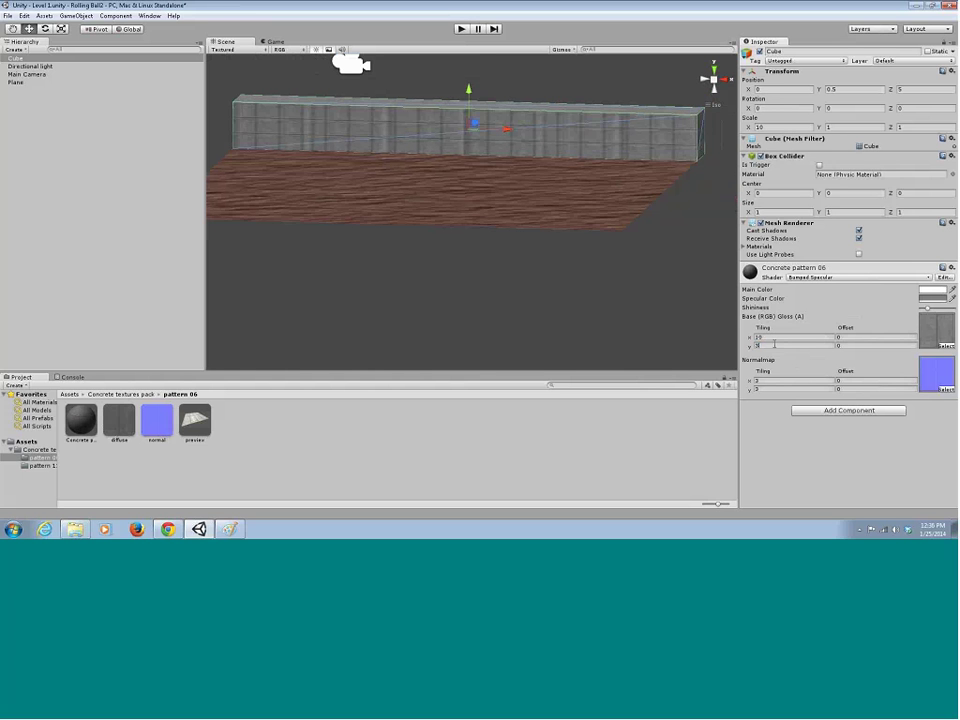
{"action": "key", "text": "Return"}
Run the game to check how the wall and ground look through the camera, and stop it again.
{"action": "right_click_drag", "start_coordinate": [690, 203], "coordinate": [439, 111]}
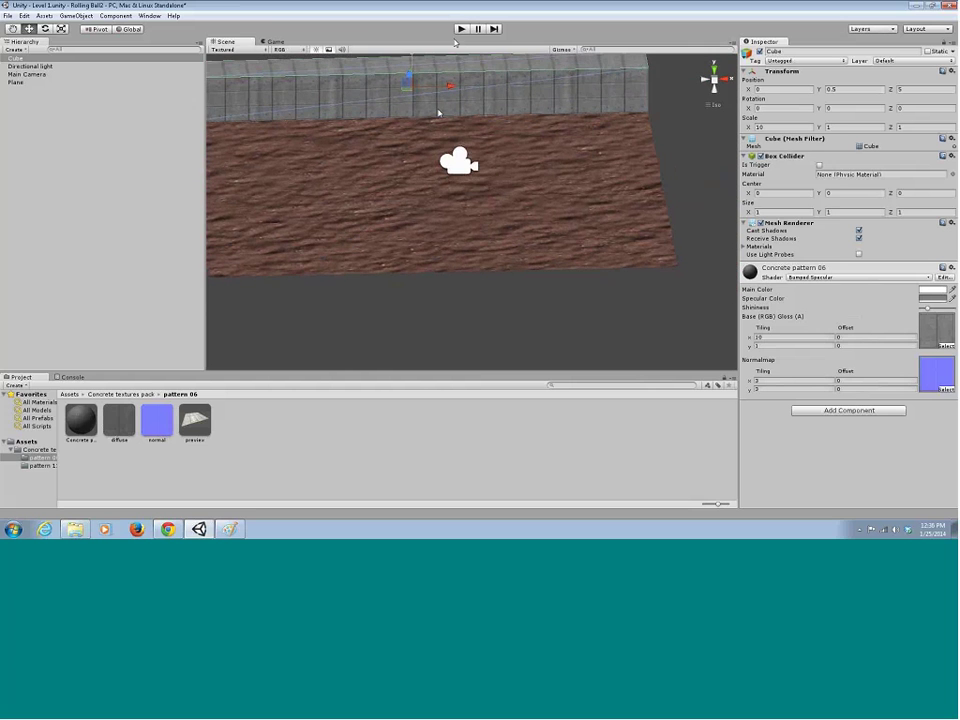
{"action": "key", "text": "ctrl+p"}
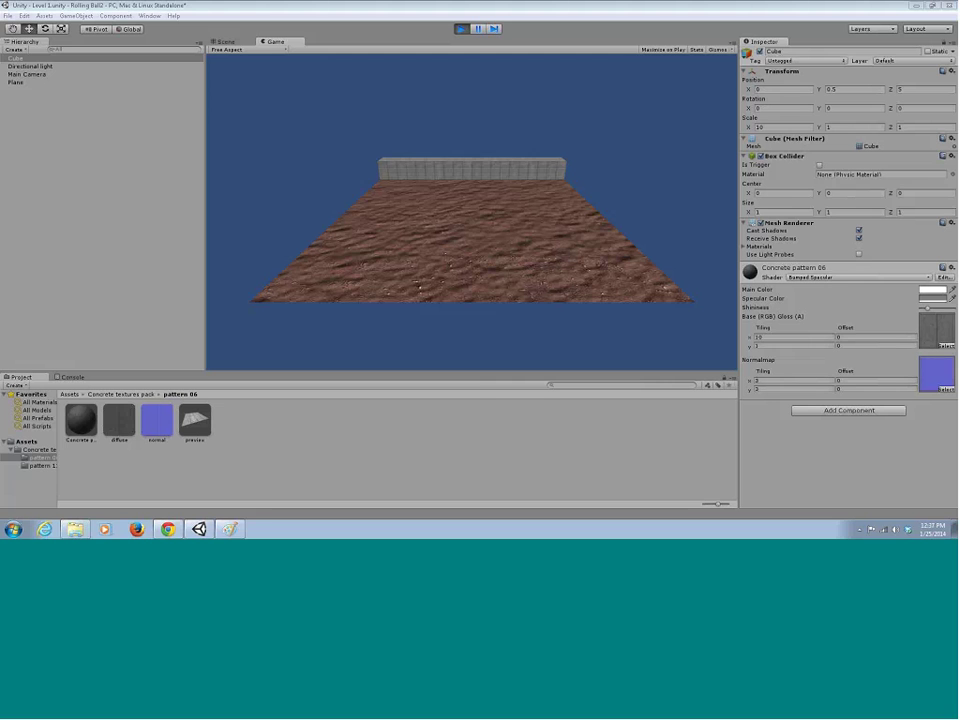
{"action": "left_click", "coordinate": [829, 89]}
{"action": "type", "text": "0.5"}
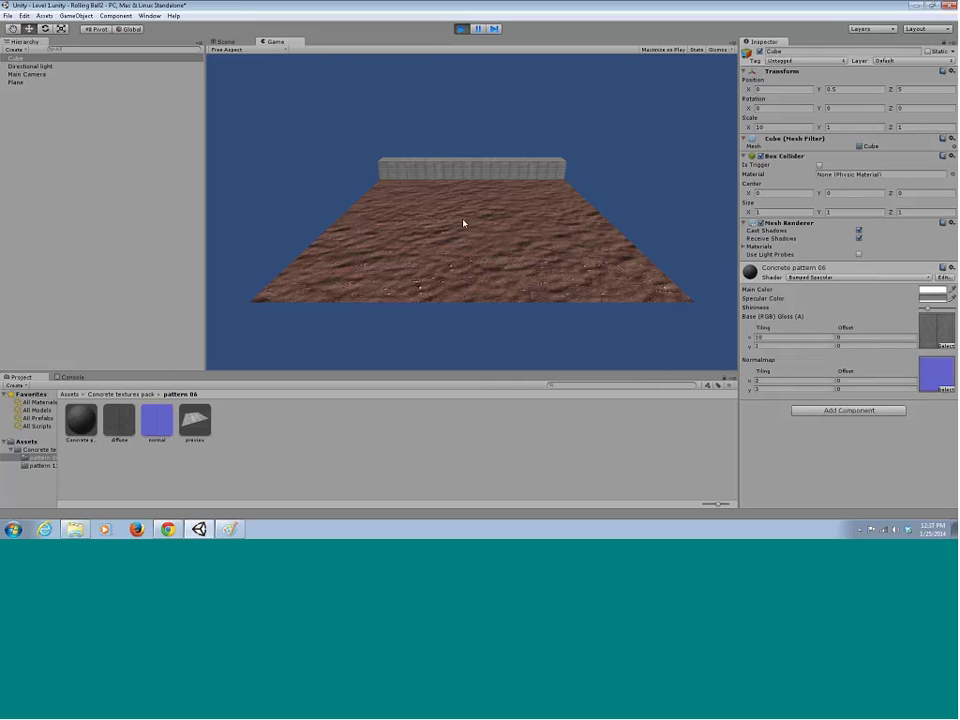
{"action": "key", "text": "ctrl+p"}
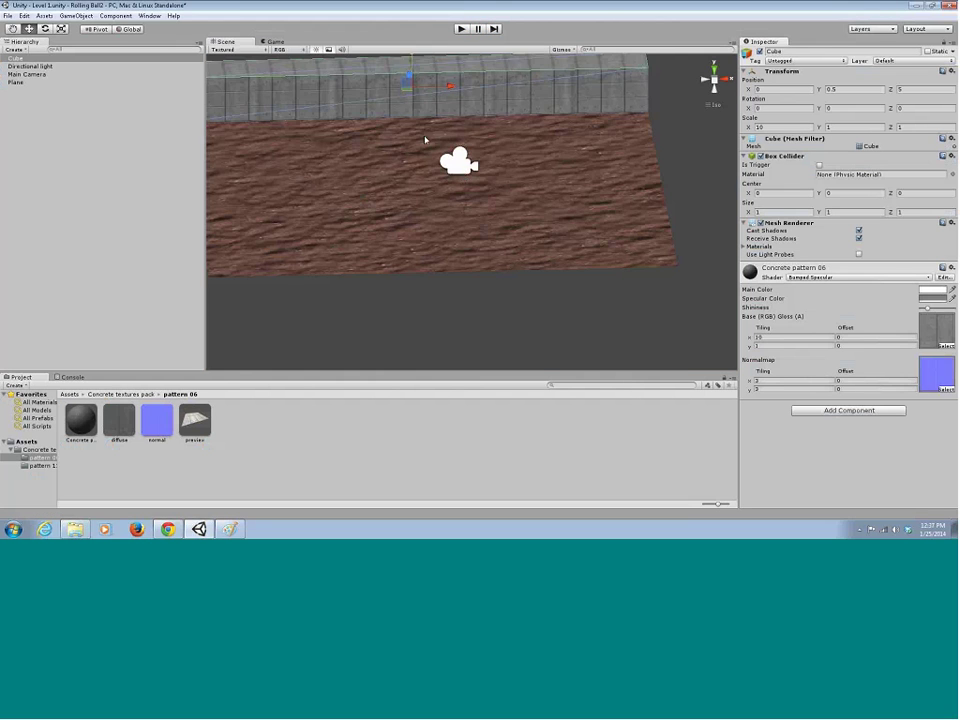
Add a sphere to the scene.
{"action": "scroll", "coordinate": [410, 132], "scroll_direction": "down", "scroll_amount": 4}
{"action": "mouse_move", "coordinate": [405, 190]}
{"action": "left_mouse_down", "text": "alt"}
{"action": "mouse_move", "coordinate": [433, 204]}
{"action": "mouse_move", "coordinate": [407, 203]}
{"action": "mouse_move", "coordinate": [399, 190]}
{"action": "left_mouse_up", "text": "alt"}
{"action": "scroll", "coordinate": [422, 197], "scroll_direction": "up", "scroll_amount": 1}
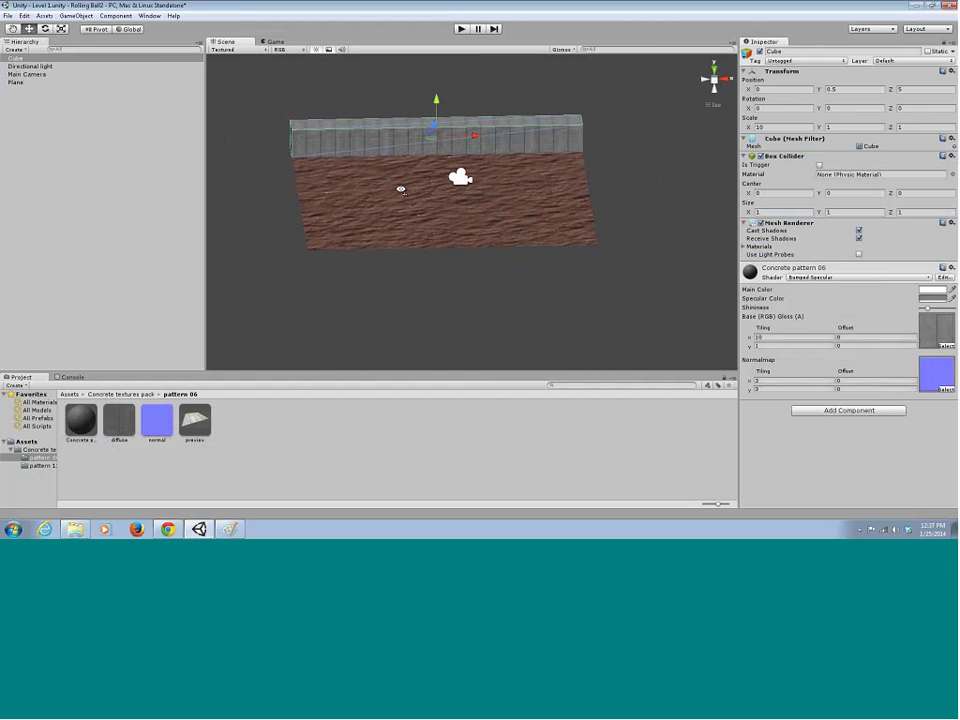
{"action": "left_click", "coordinate": [7, 16]}
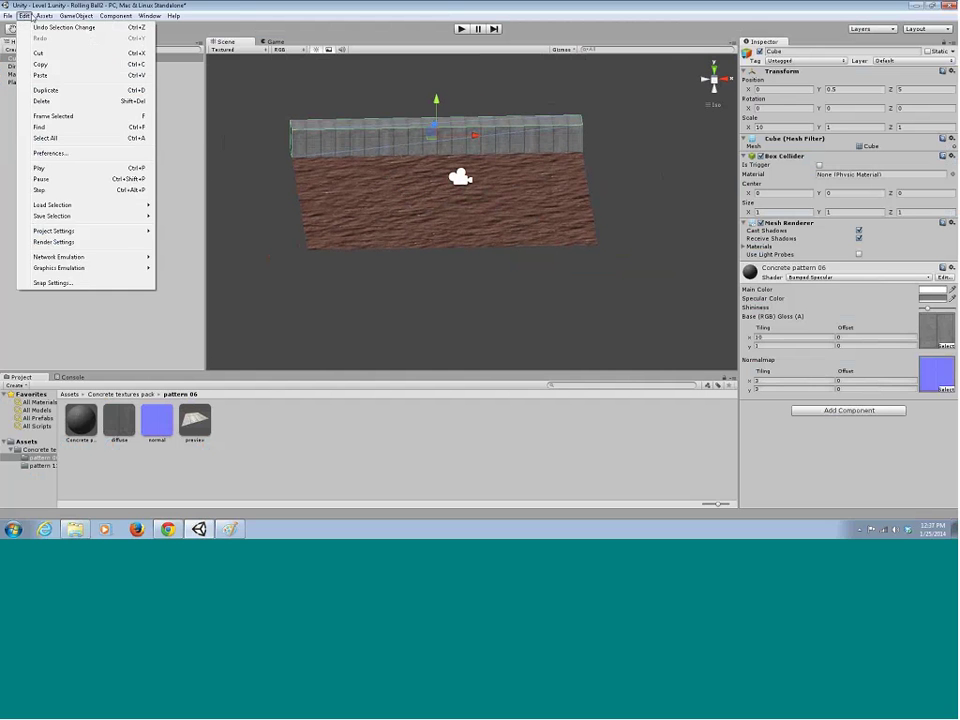
{"action": "mouse_move", "coordinate": [97, 38]}
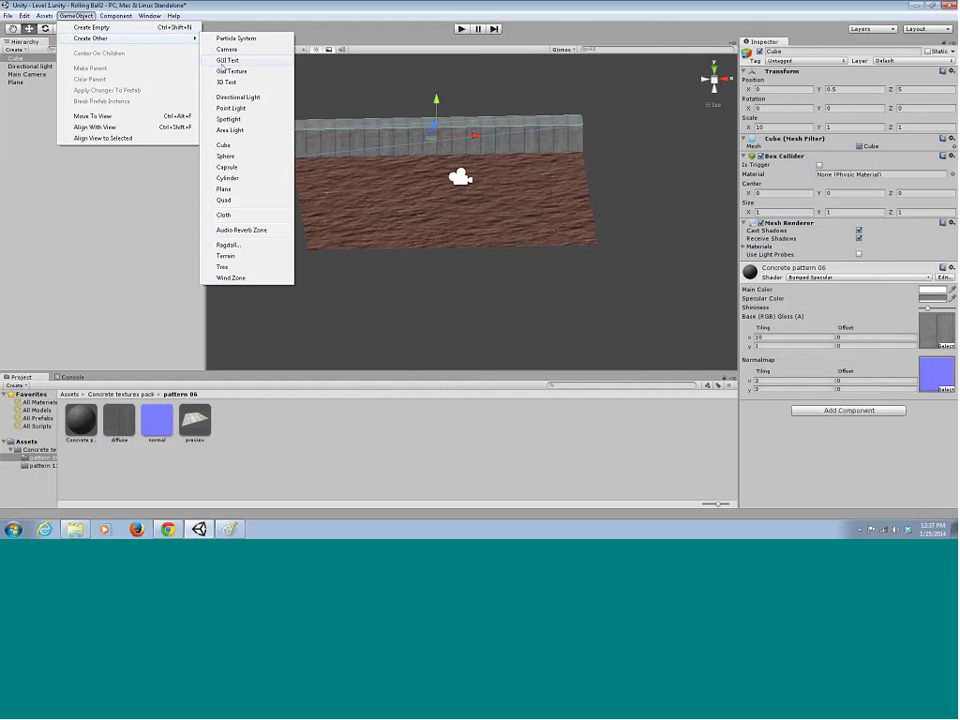
{"action": "left_click", "coordinate": [226, 156]}
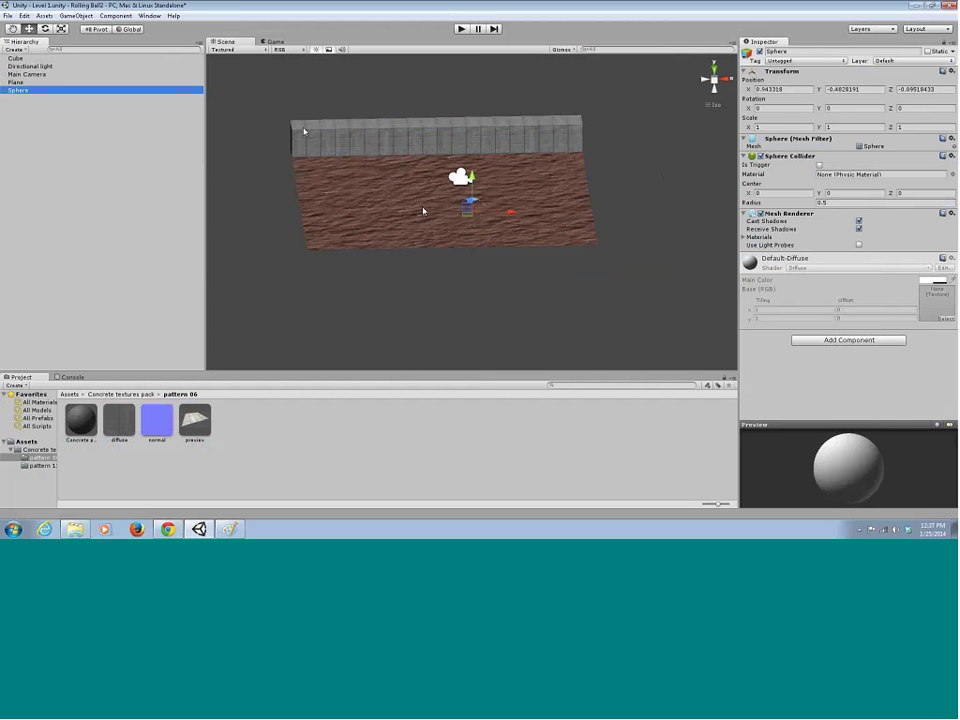
Set the sphere's position to X 0, Y 0 and Z 0.
{"action": "left_click_drag", "start_coordinate": [316, 154], "coordinate": [350, 150], "text": "alt"}
{"action": "left_click_drag", "start_coordinate": [505, 210], "coordinate": [531, 203], "text": "alt"}
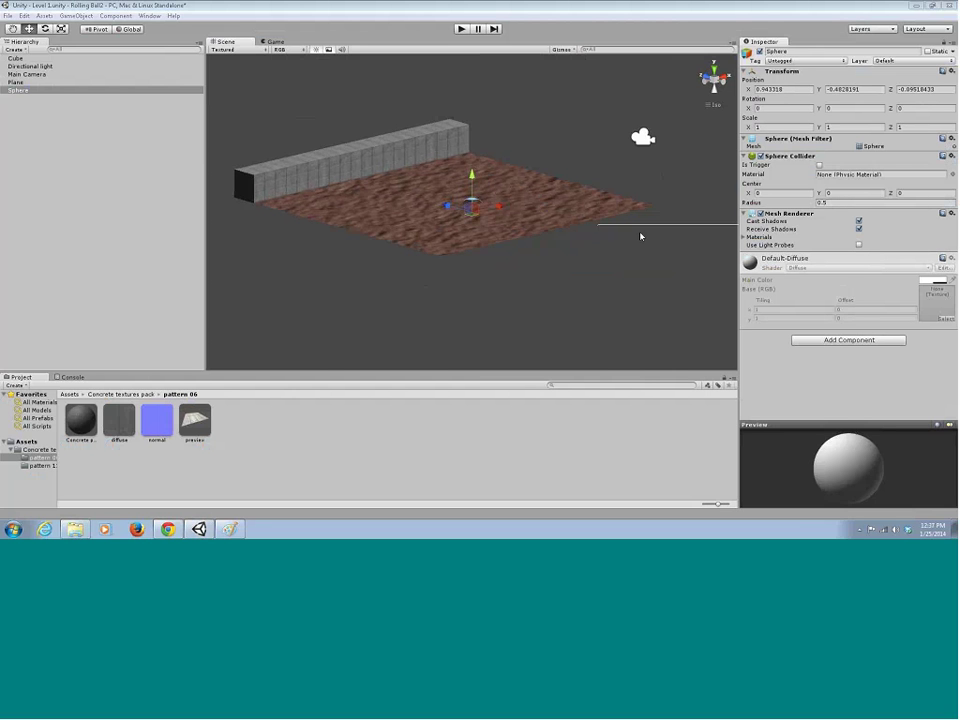
{"action": "left_click", "coordinate": [789, 90]}
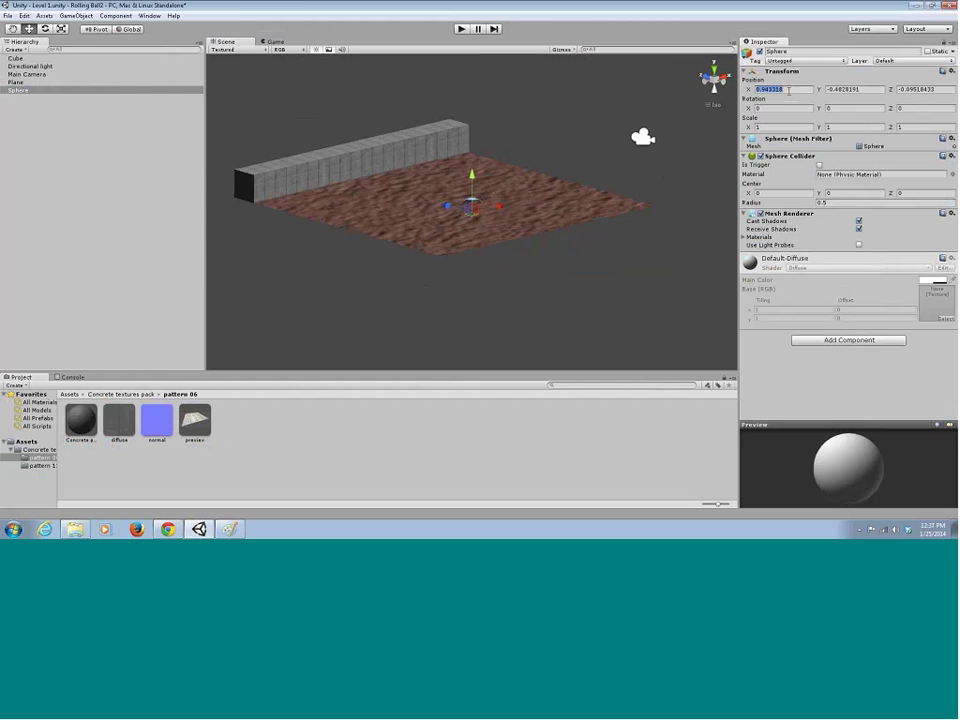
{"action": "type", "text": "0"}
{"action": "key", "text": "Tab"}
{"action": "type", "text": "0"}
{"action": "key", "text": "Tab"}
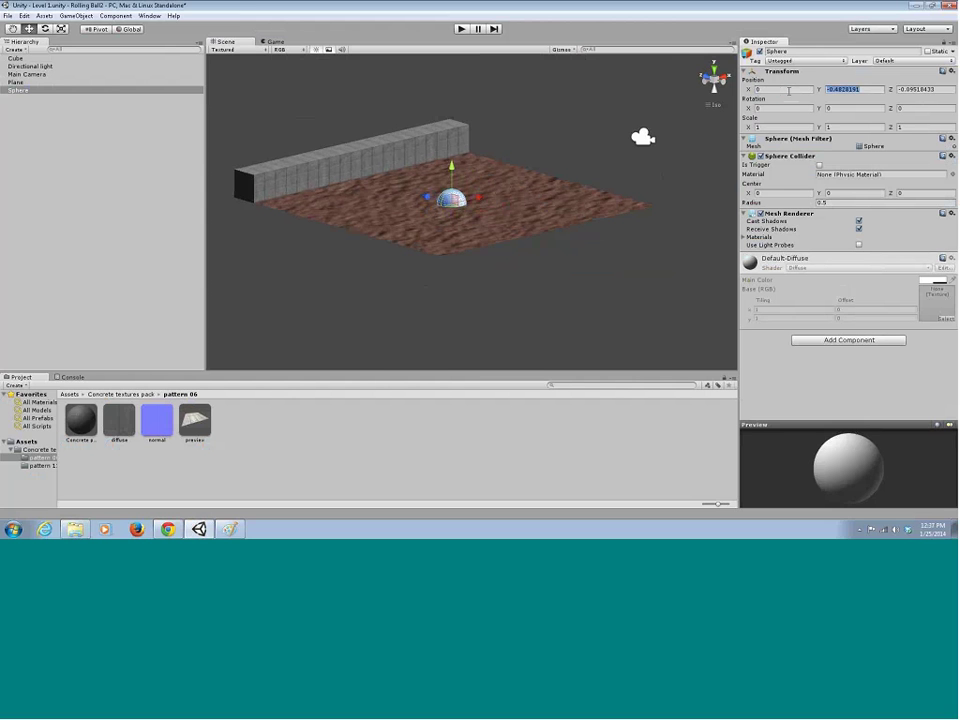
{"action": "type", "text": "0"}
Try a Y position of 1 for the sphere, and settle on 0.5 to rest it on the ground plane.
{"action": "left_click", "coordinate": [834, 89]}
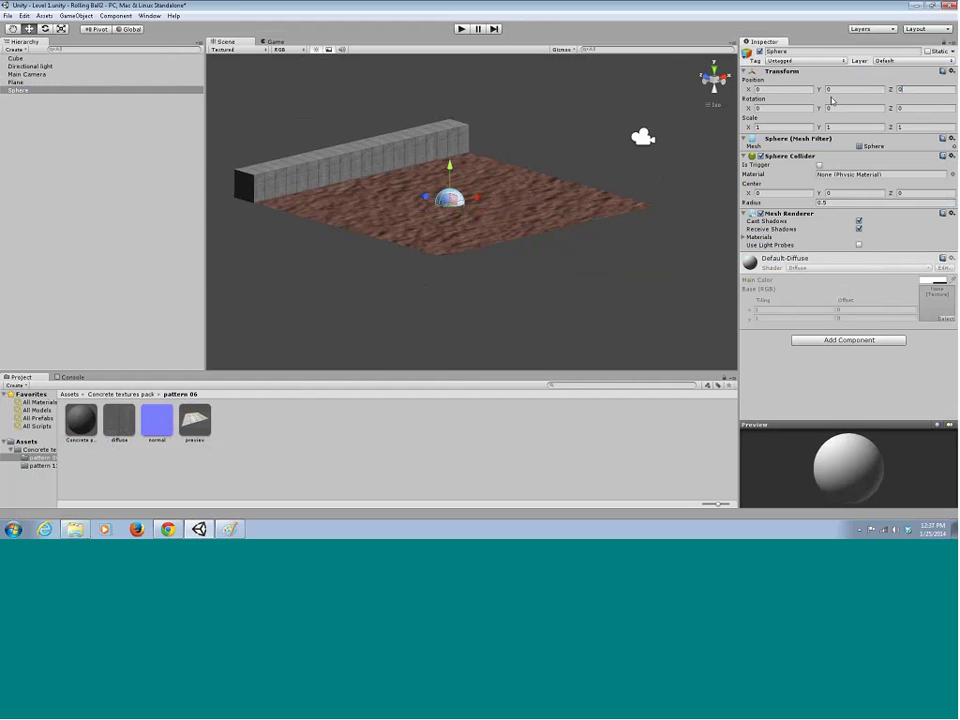
{"action": "type", "text": "1"}
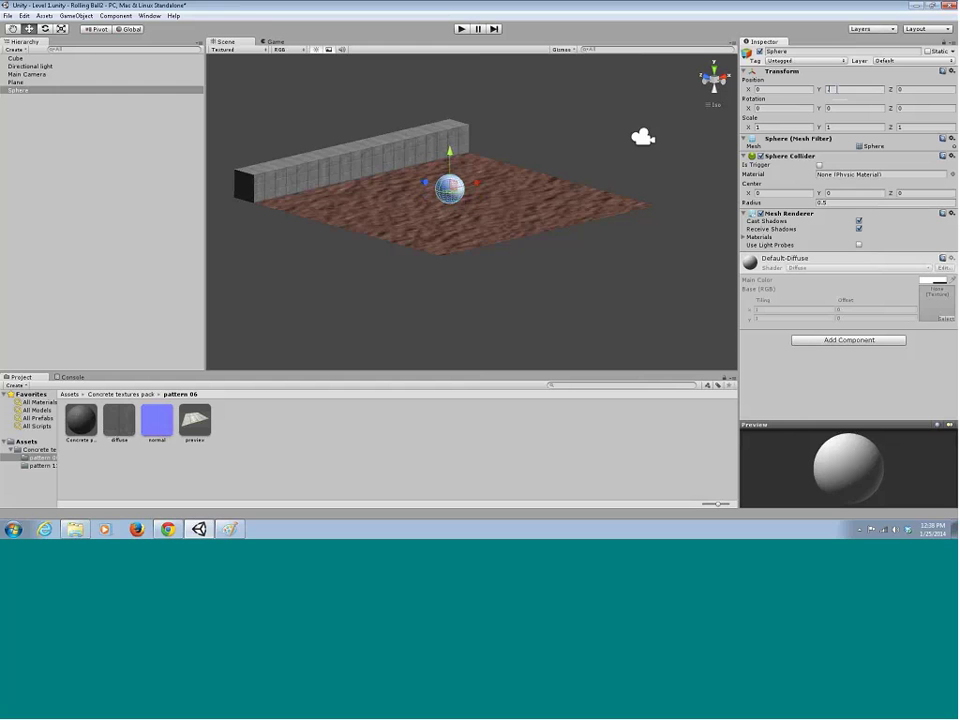
{"action": "type", "text": "0.5"}
{"action": "left_click_drag", "start_coordinate": [401, 146], "coordinate": [426, 253], "text": "alt"}
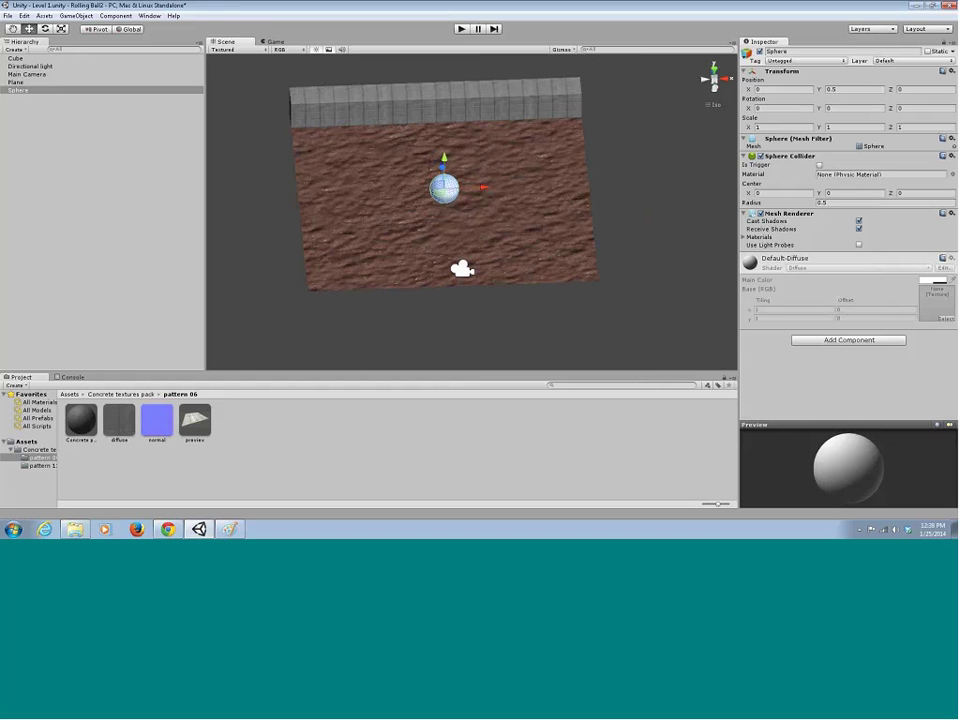
Create a new material named Ball in the project's Assets folder.
{"action": "left_click", "coordinate": [217, 429]}
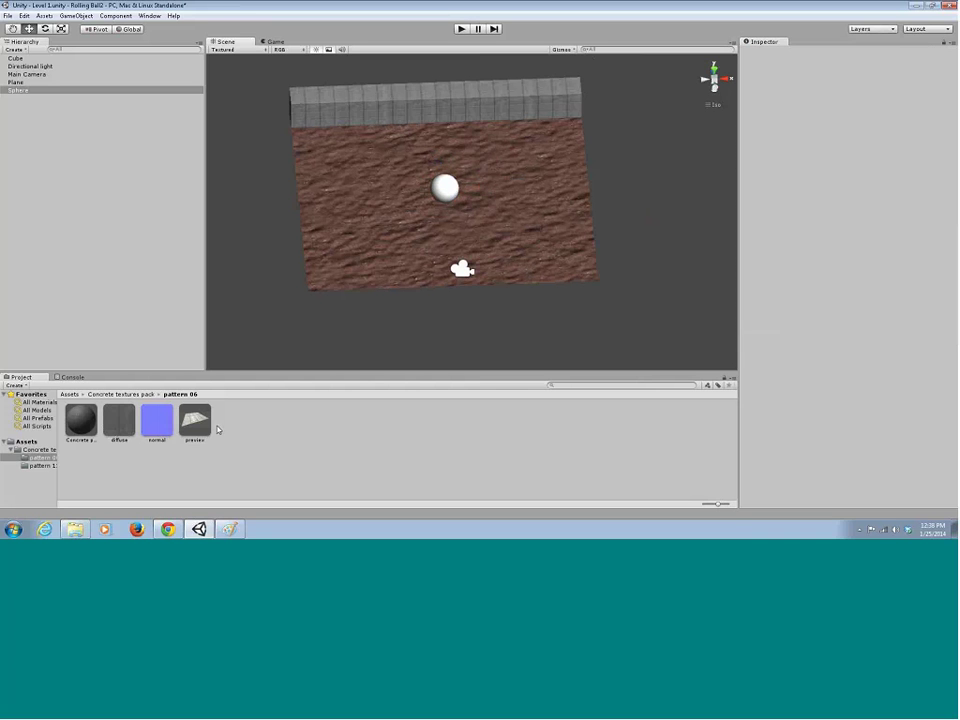
{"action": "left_click", "coordinate": [27, 441]}
{"action": "right_click", "coordinate": [165, 453]}
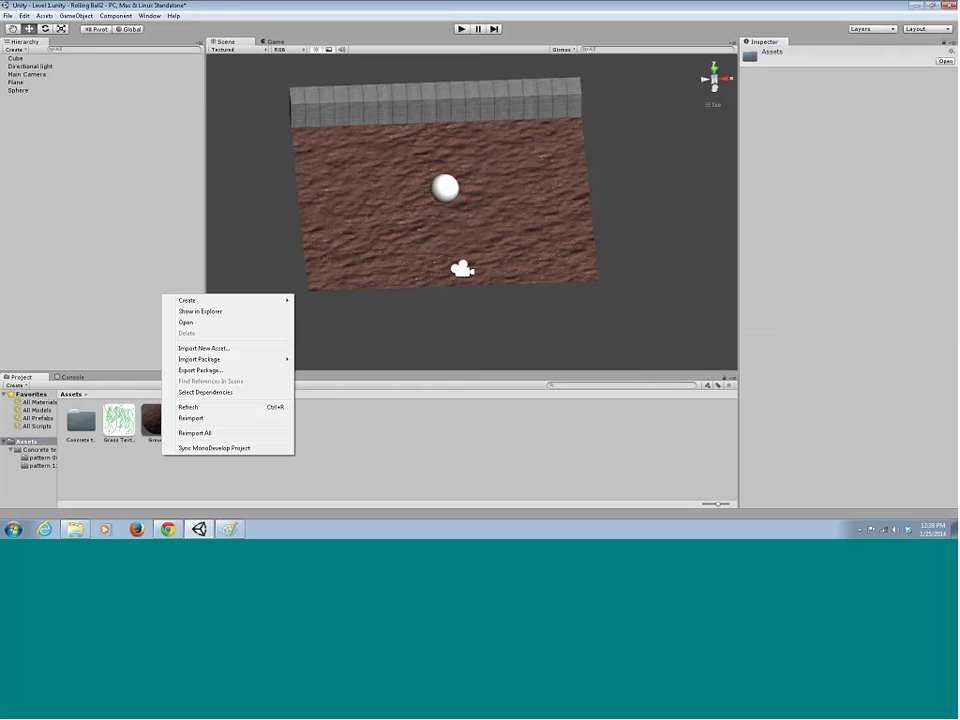
{"action": "mouse_move", "coordinate": [215, 301]}
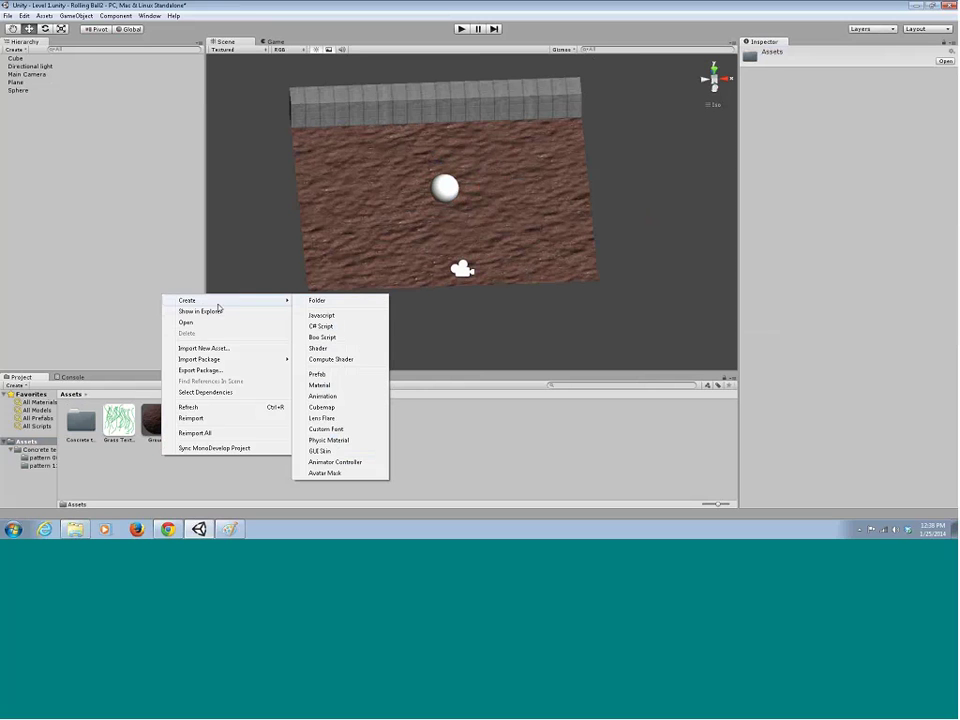
{"action": "left_click", "coordinate": [320, 385]}
{"action": "type", "text": "Bal"}
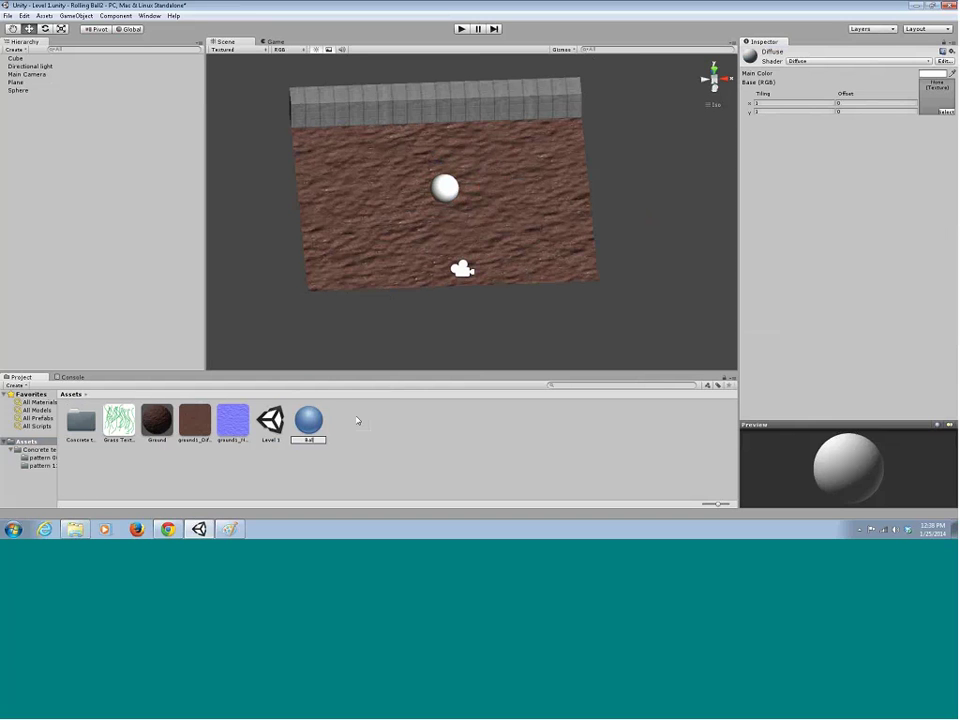
{"action": "type", "text": "l"}
{"action": "key", "text": "Return"}
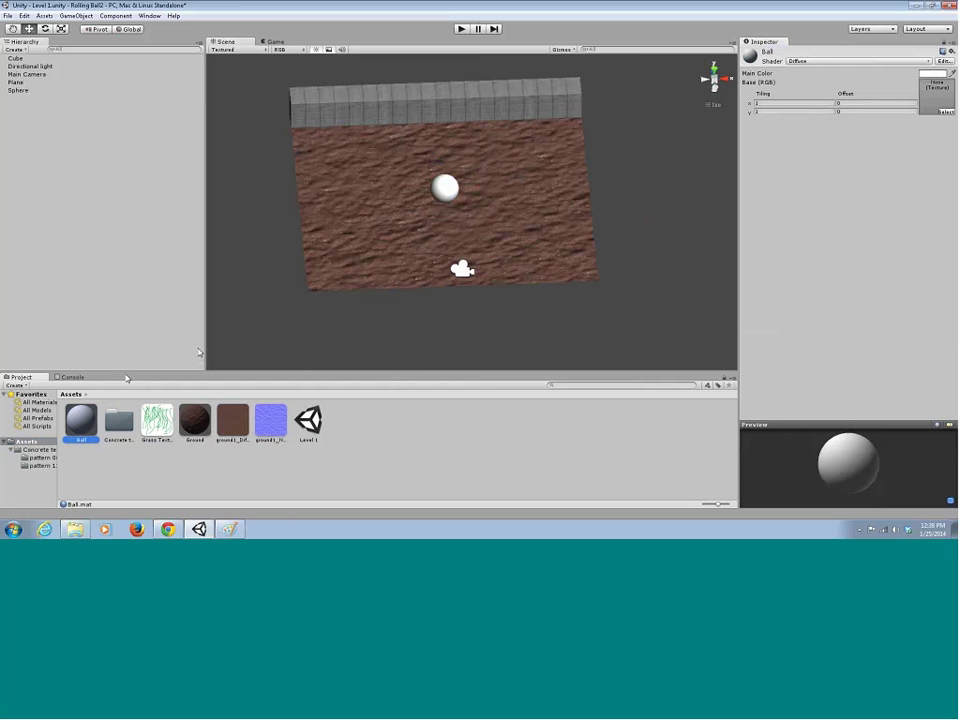
Set the Ball material's main color to pure red (255, 0, 0) and apply the material to the sphere.
{"action": "left_click", "coordinate": [940, 74]}
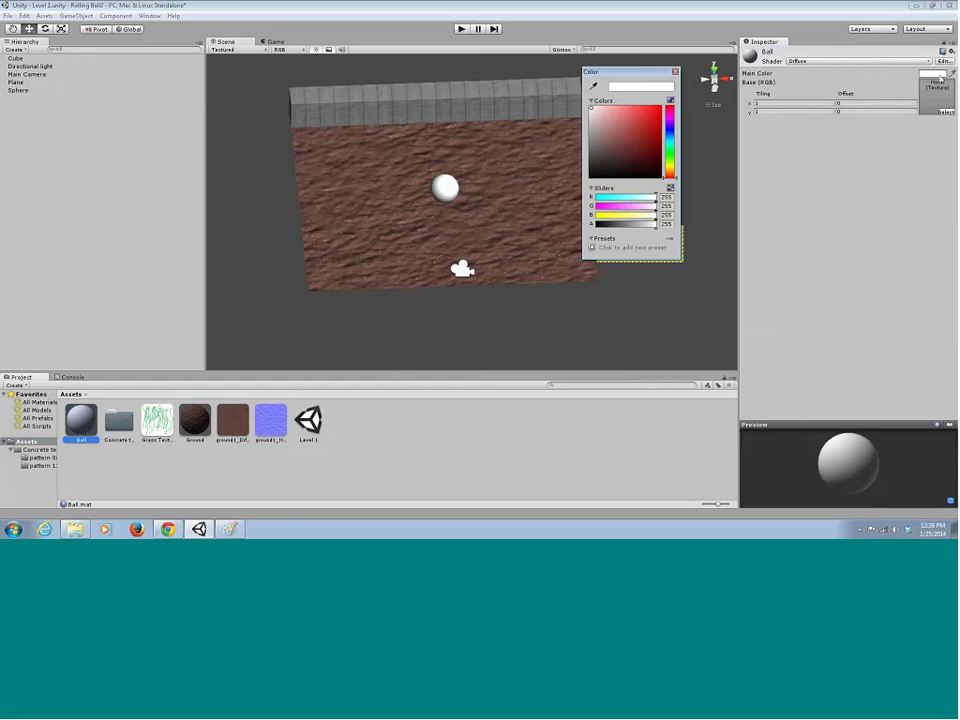
{"action": "left_click", "coordinate": [658, 106]}
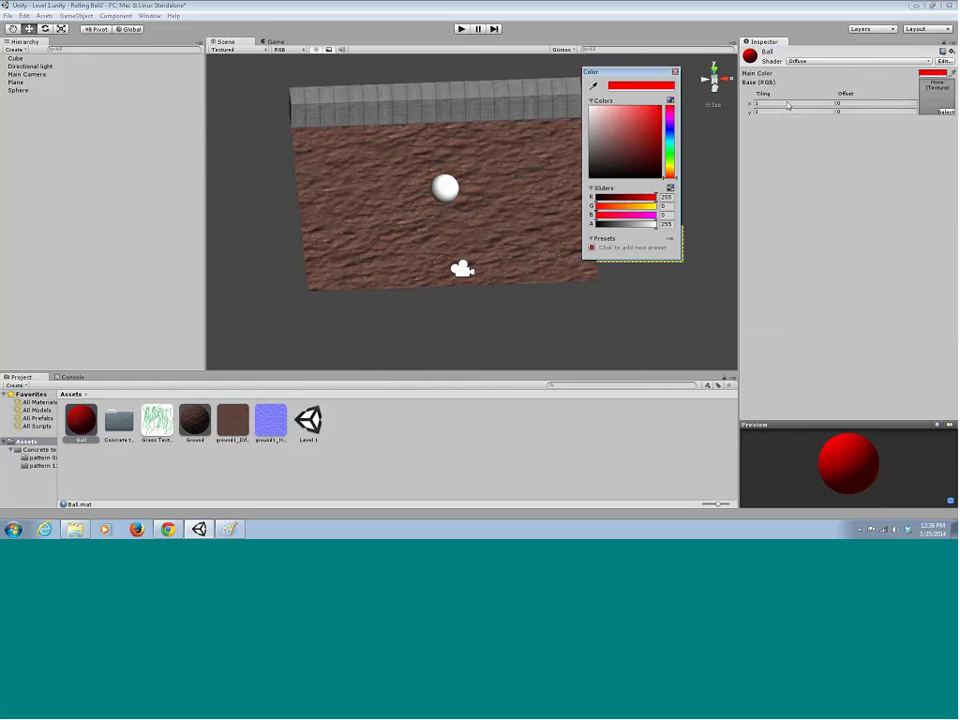
{"action": "left_click", "coordinate": [75, 422]}
{"action": "left_click", "coordinate": [77, 421]}
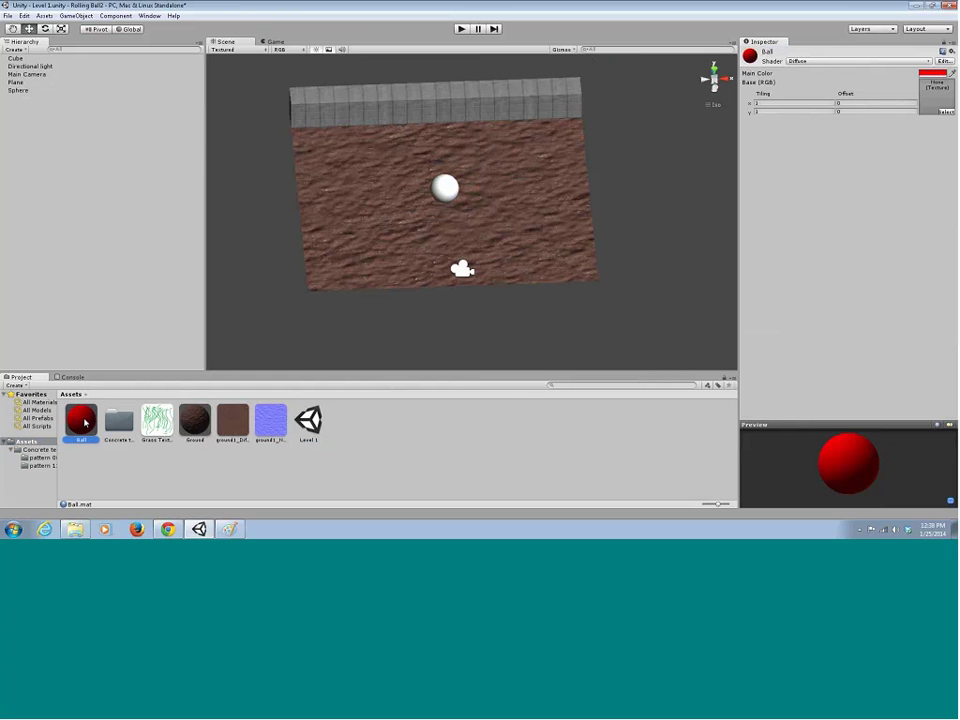
{"action": "left_click_drag", "start_coordinate": [80, 420], "coordinate": [28, 97]}
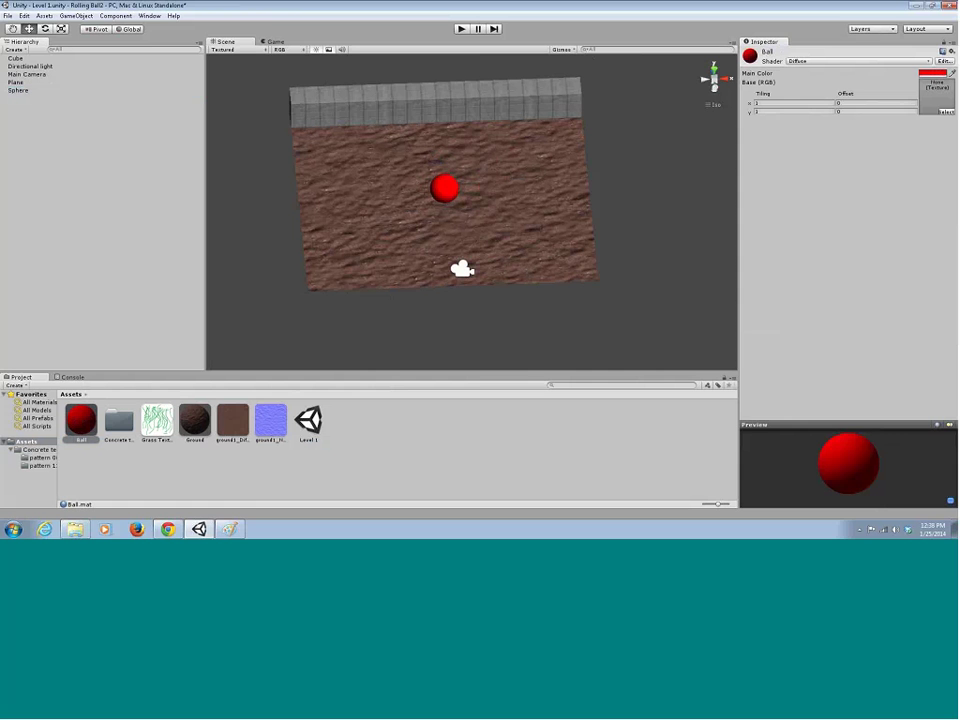
Run the game to check how the red ball looks through the camera, and stop it again.
{"action": "left_click_drag", "start_coordinate": [418, 246], "coordinate": [413, 194], "text": "alt"}
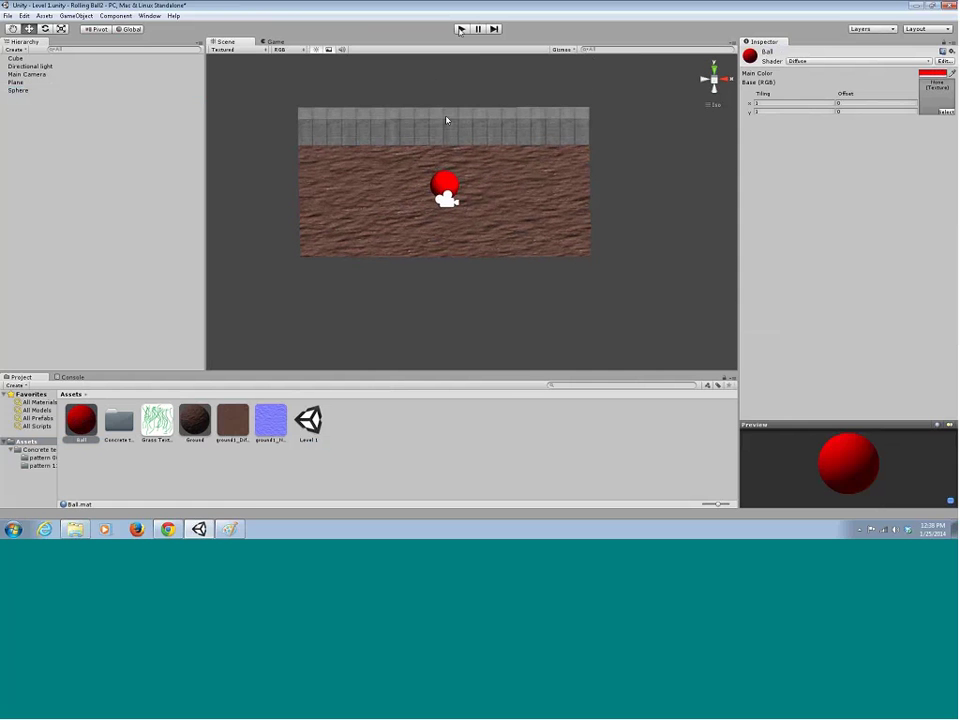
{"action": "left_click", "coordinate": [461, 28]}
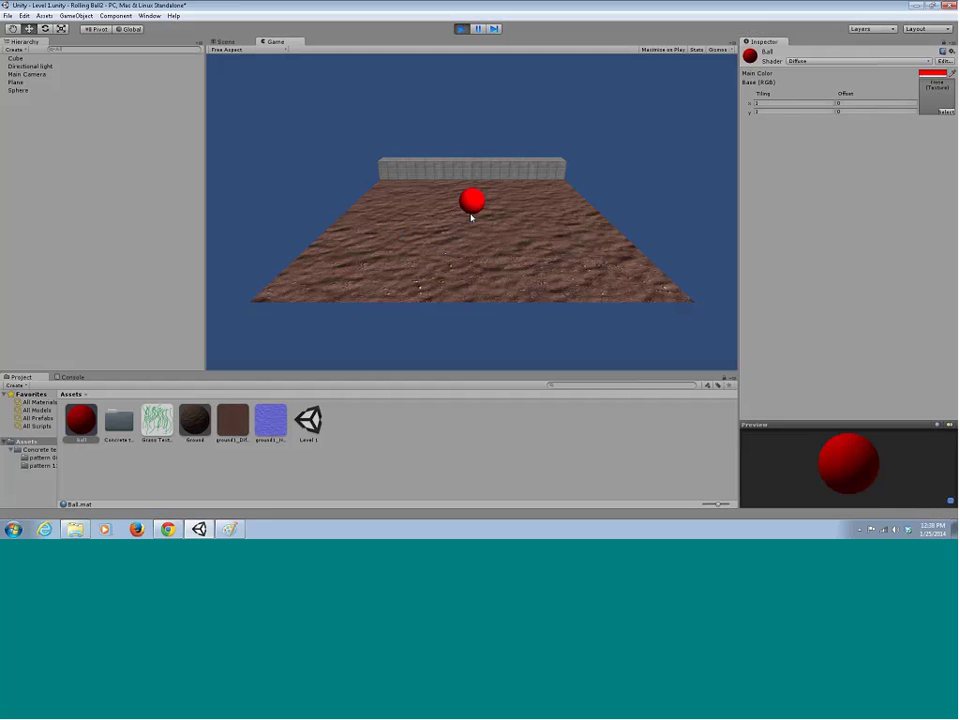
{"action": "left_click", "coordinate": [461, 28]}
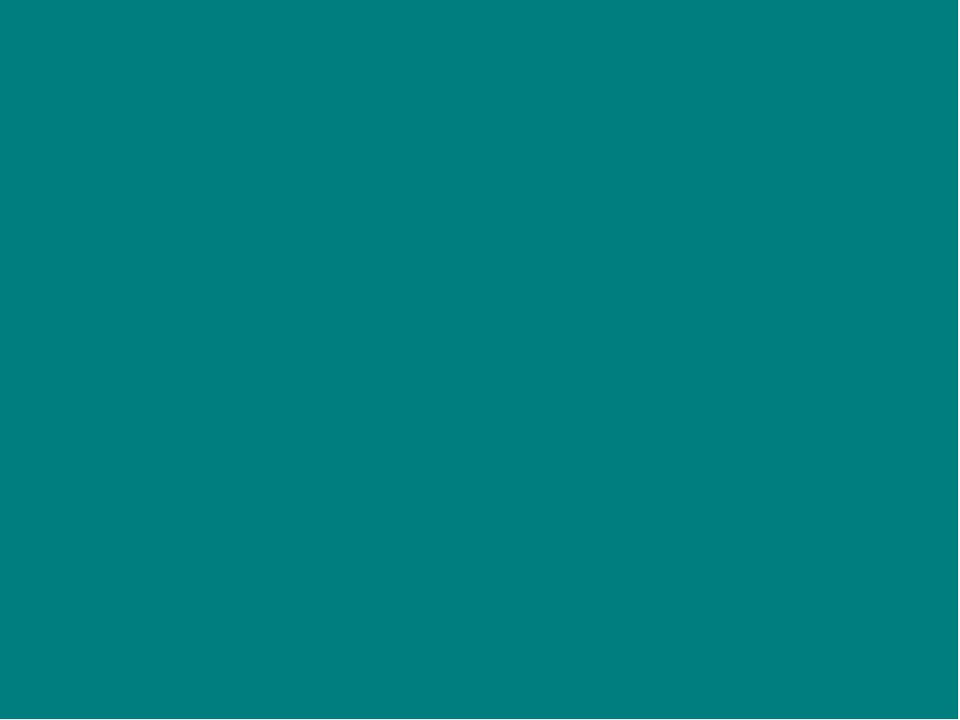
Switch to the other Unity project, scene-1, and apply the portrait screenshot image as a texture to the wall cube.
{"action": "key", "text": "ctrl+Right"}
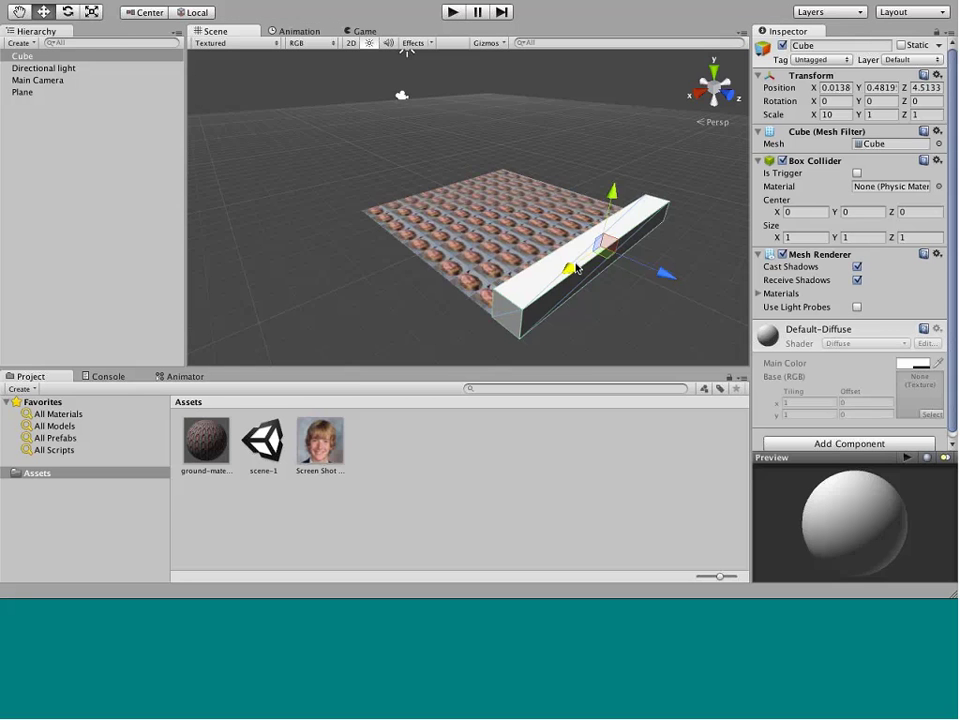
{"action": "left_click", "coordinate": [321, 450]}
{"action": "left_click_drag", "start_coordinate": [321, 452], "coordinate": [483, 310]}
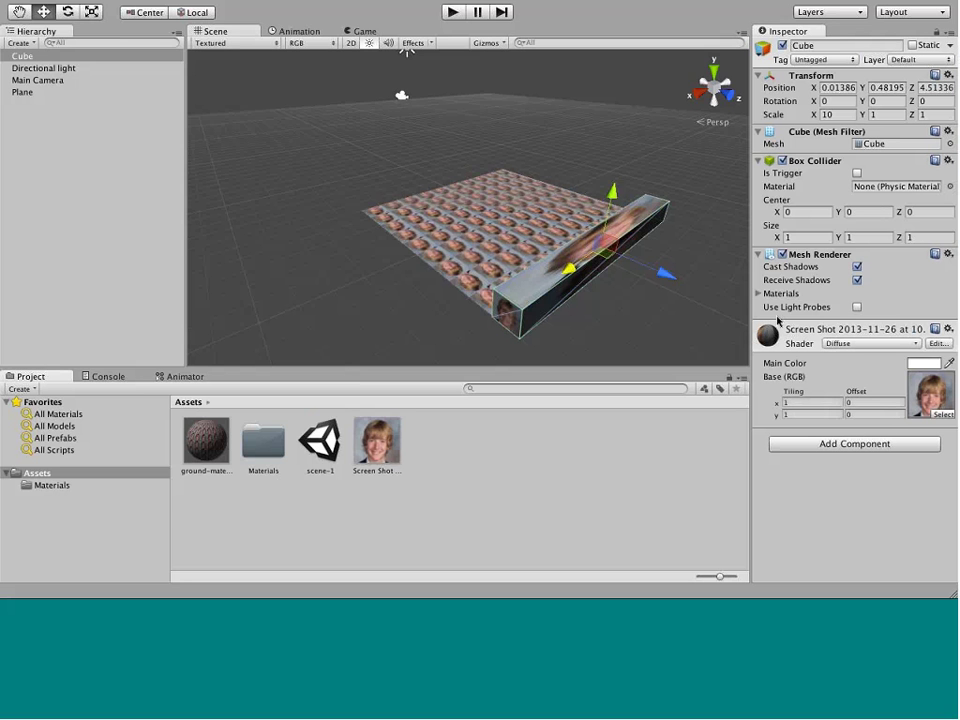
Examine the textured wall cube and ground plane from several angles in the scene.
{"action": "left_click", "coordinate": [394, 154]}
{"action": "key", "text": "Left"}
{"action": "key", "text": "Up"}
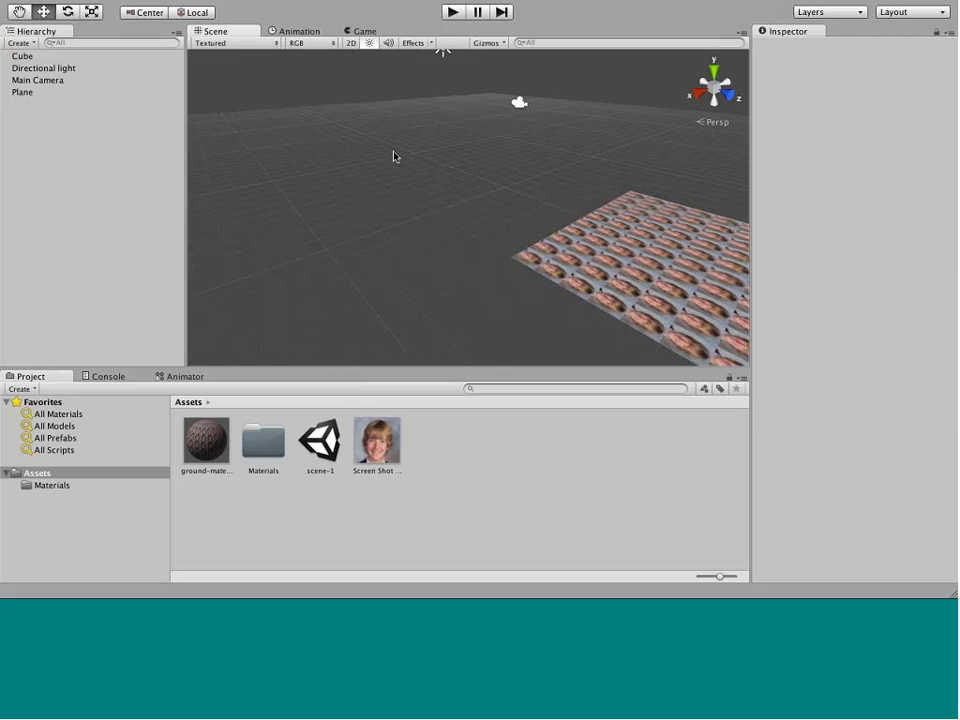
{"action": "key", "text": "Right"}
{"action": "left_click", "coordinate": [627, 260]}
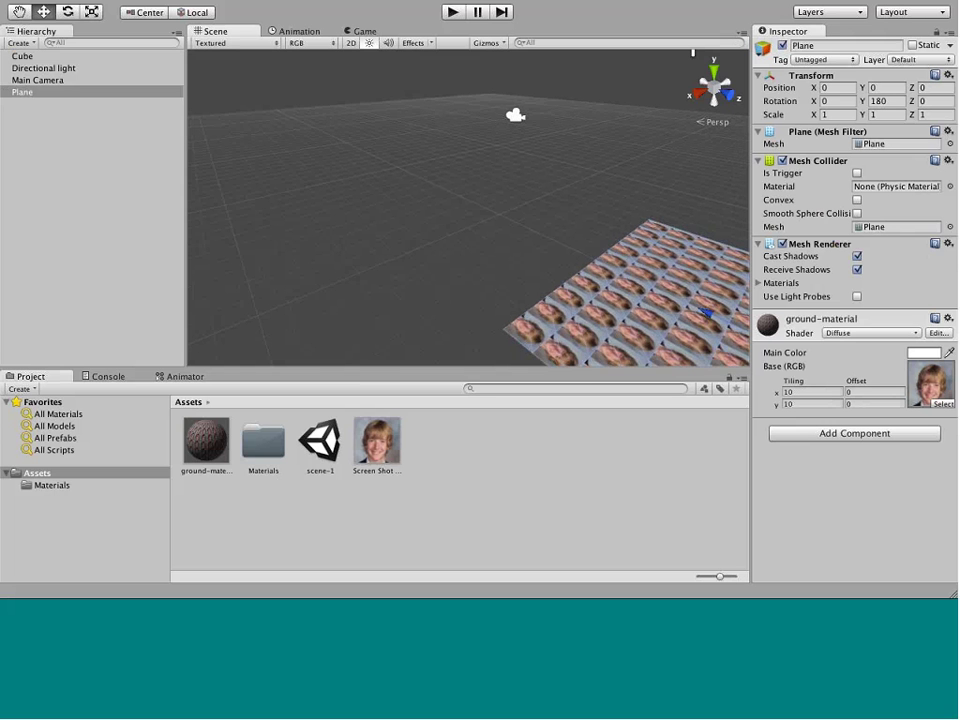
{"action": "left_click_drag", "start_coordinate": [563, 203], "coordinate": [576, 262], "text": "alt"}
{"action": "key", "text": "Up"}
{"action": "key", "text": "Left"}
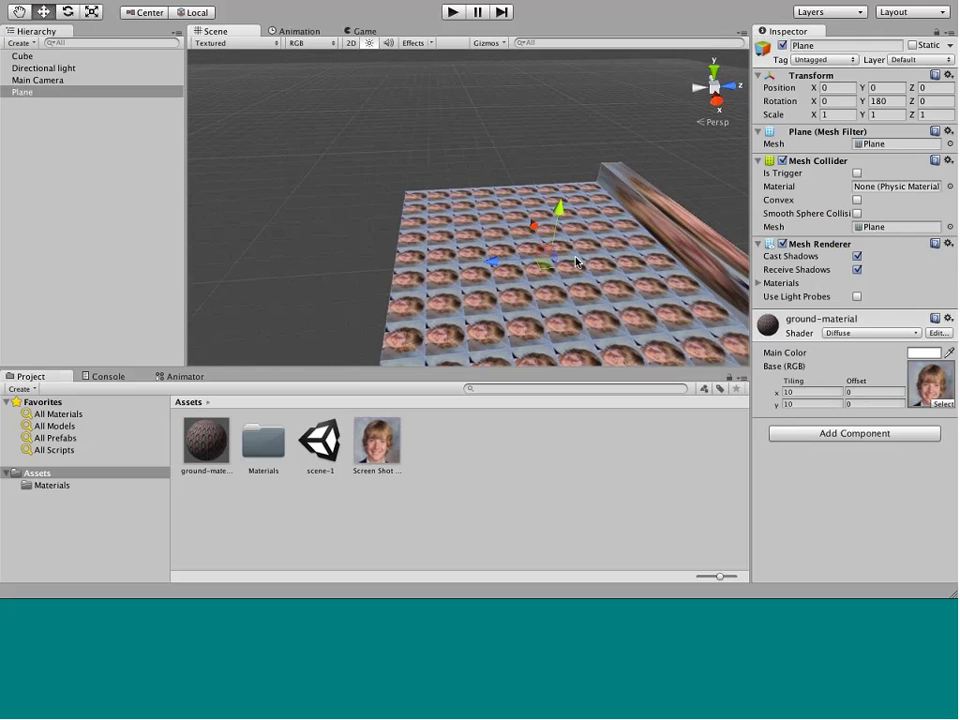
{"action": "left_click", "coordinate": [432, 157]}
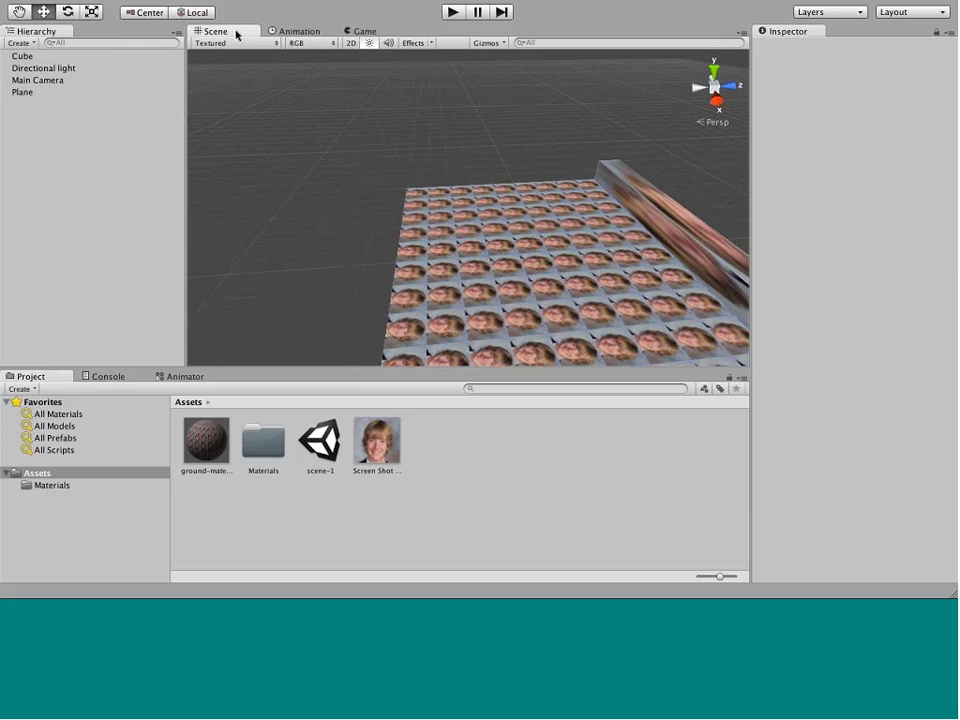
Add a sphere to the scene and move it to about X 1.98, Y 0.98, Z 0.24 above the plane.
{"action": "left_click", "coordinate": [21, 43]}
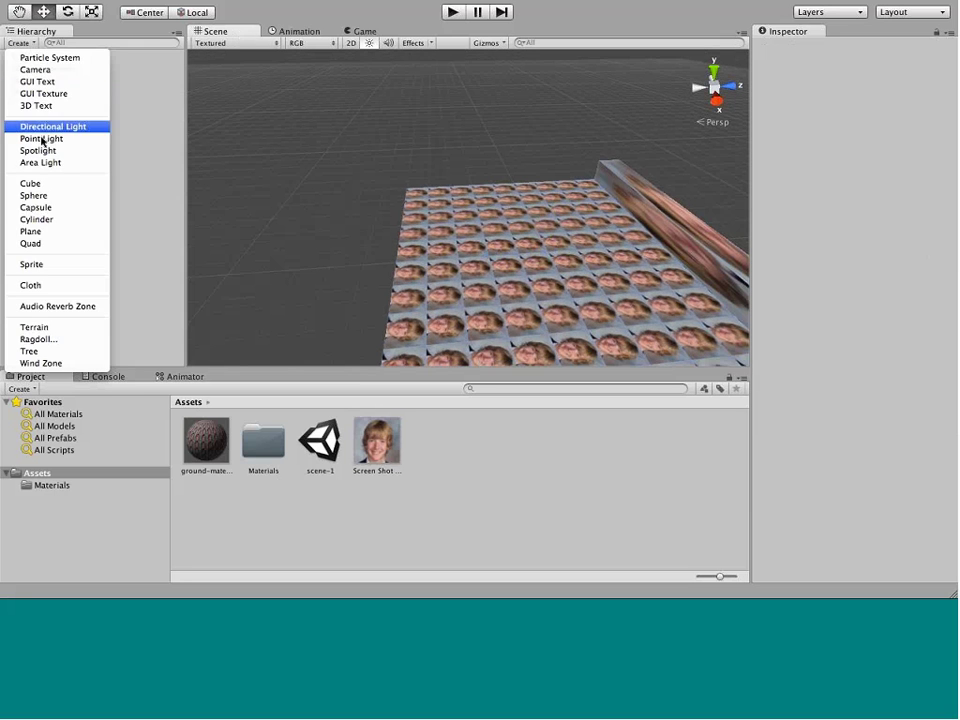
{"action": "left_click", "coordinate": [54, 196]}
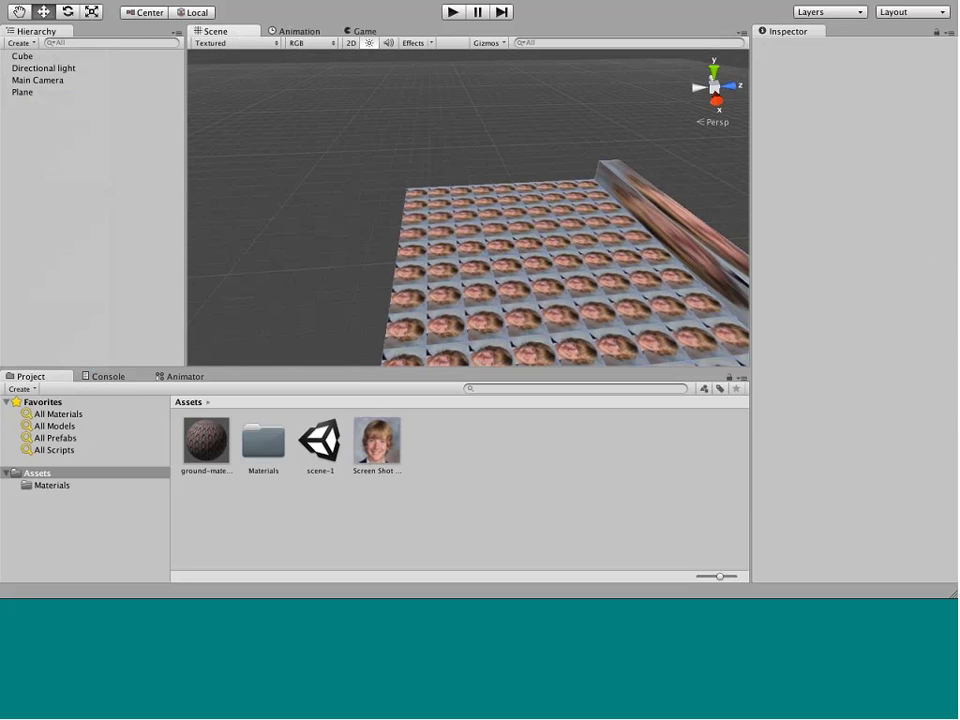
{"action": "left_click_drag", "start_coordinate": [577, 207], "coordinate": [543, 160]}
{"action": "left_click_drag", "start_coordinate": [535, 205], "coordinate": [587, 243]}
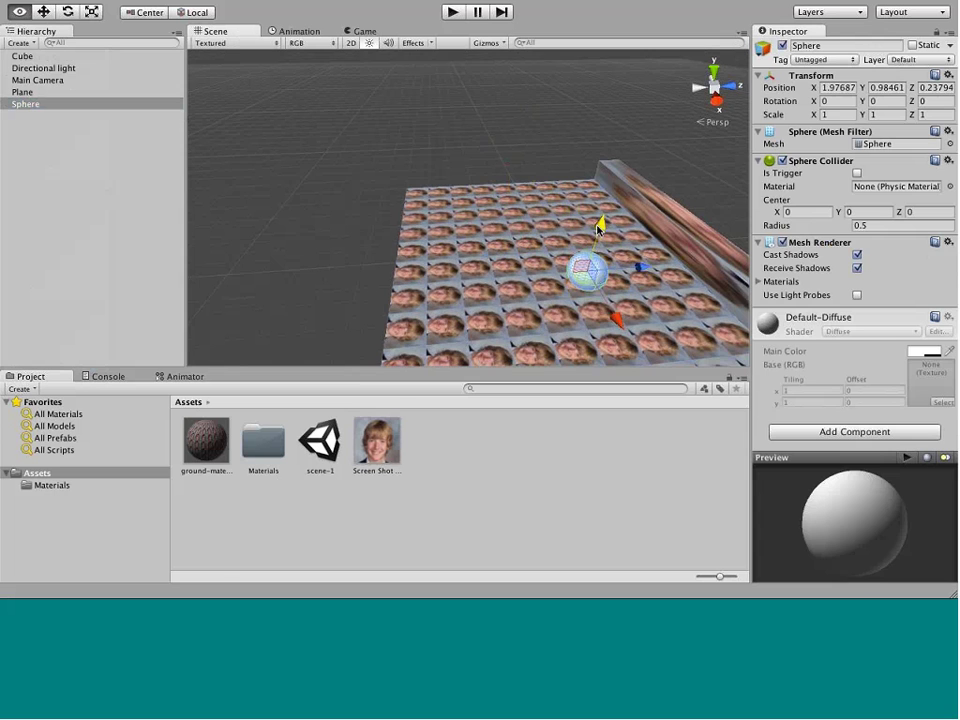
Move the sphere along the plane and raise it to about X 0.35, Y 1.59.
{"action": "left_click_drag", "start_coordinate": [611, 304], "coordinate": [646, 297], "text": "alt"}
{"action": "left_click", "coordinate": [651, 297]}
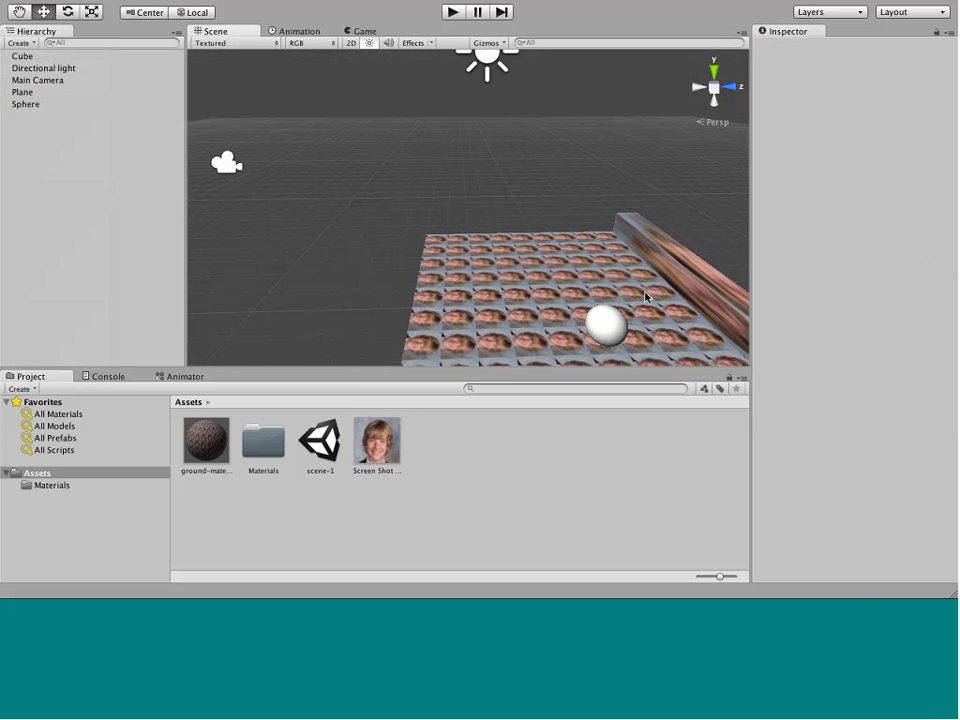
{"action": "left_click_drag", "start_coordinate": [632, 292], "coordinate": [530, 200], "text": "alt"}
{"action": "left_click", "coordinate": [533, 234]}
{"action": "left_click_drag", "start_coordinate": [506, 150], "coordinate": [507, 131]}
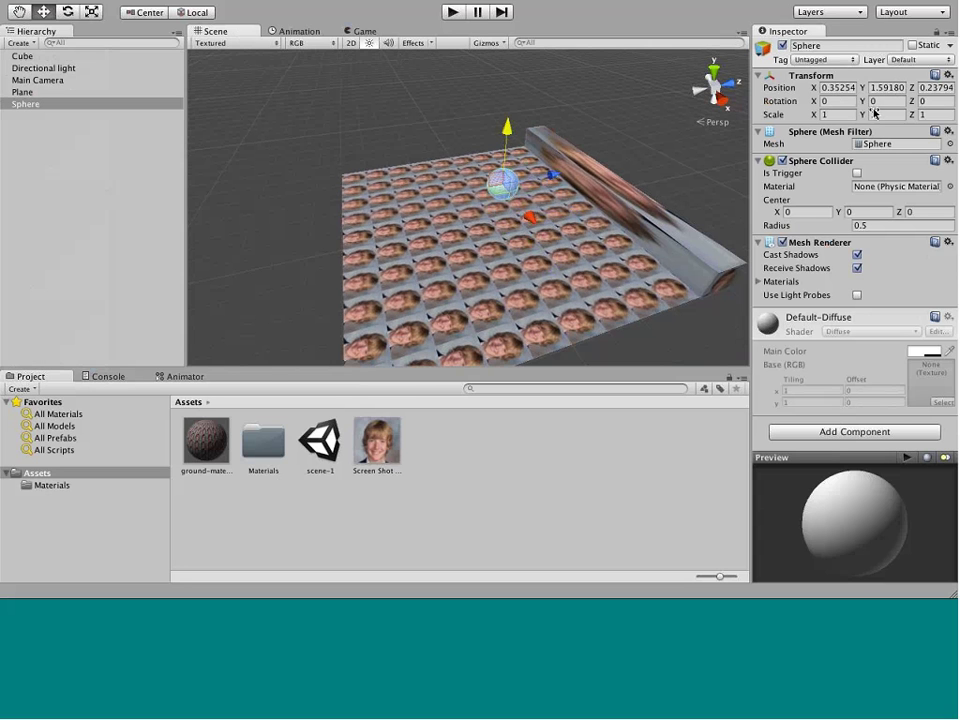
Set the sphere's position to exactly X 0, Y 0.5 and Z 0 so it rests on the plane's center.
{"action": "left_click", "coordinate": [838, 87]}
{"action": "type", "text": "0"}
{"action": "key", "text": "Return"}
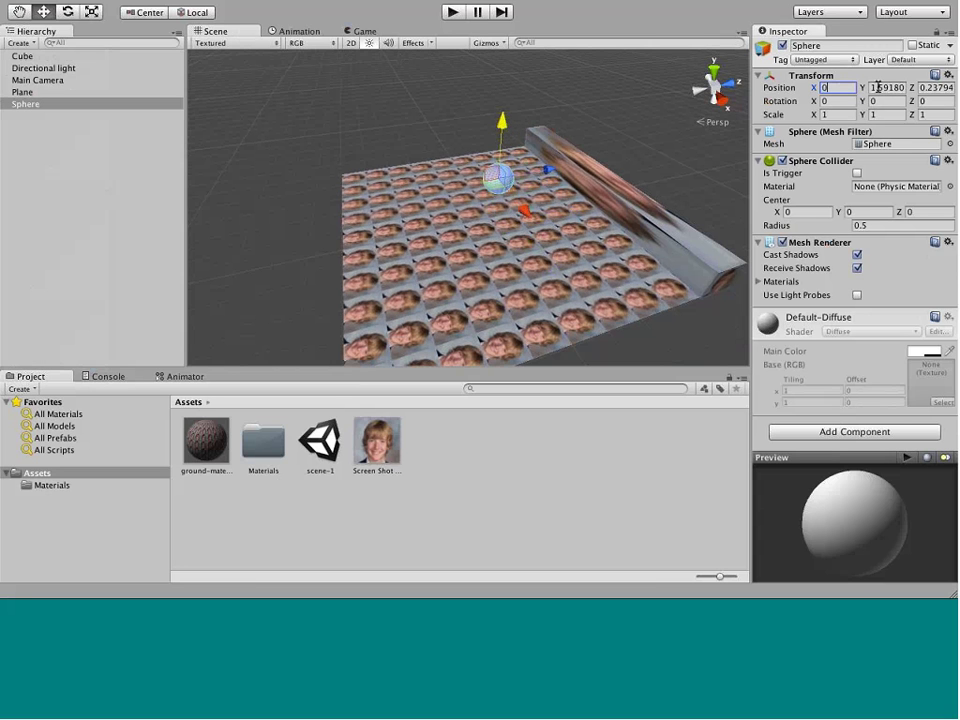
{"action": "left_click", "coordinate": [877, 87]}
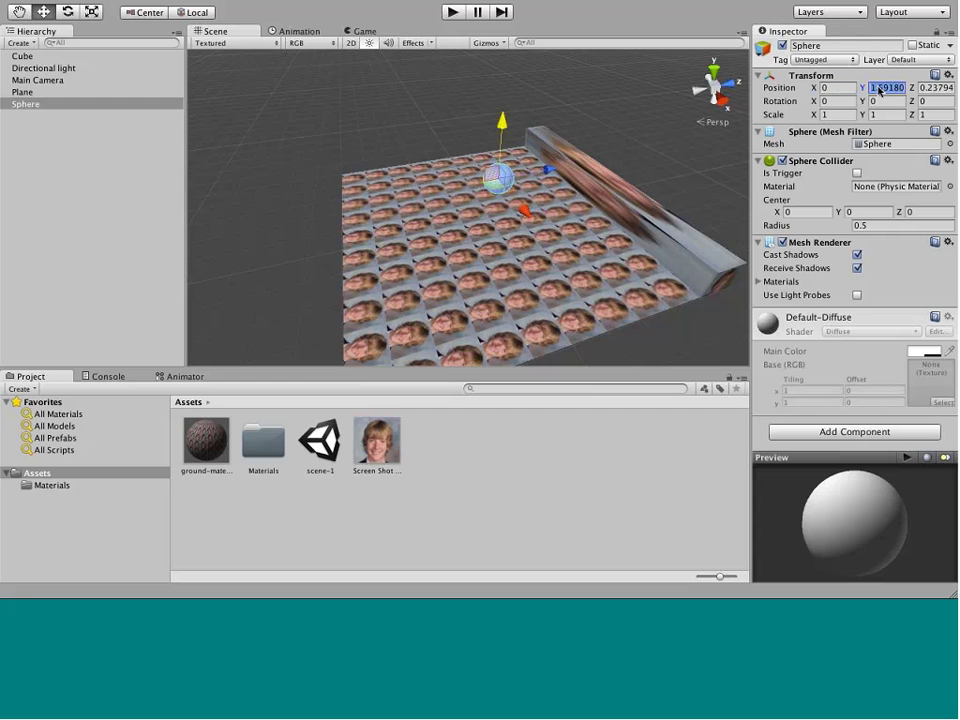
{"action": "left_click", "coordinate": [894, 88]}
{"action": "double_click", "coordinate": [894, 88]}
{"action": "type", "text": "5"}
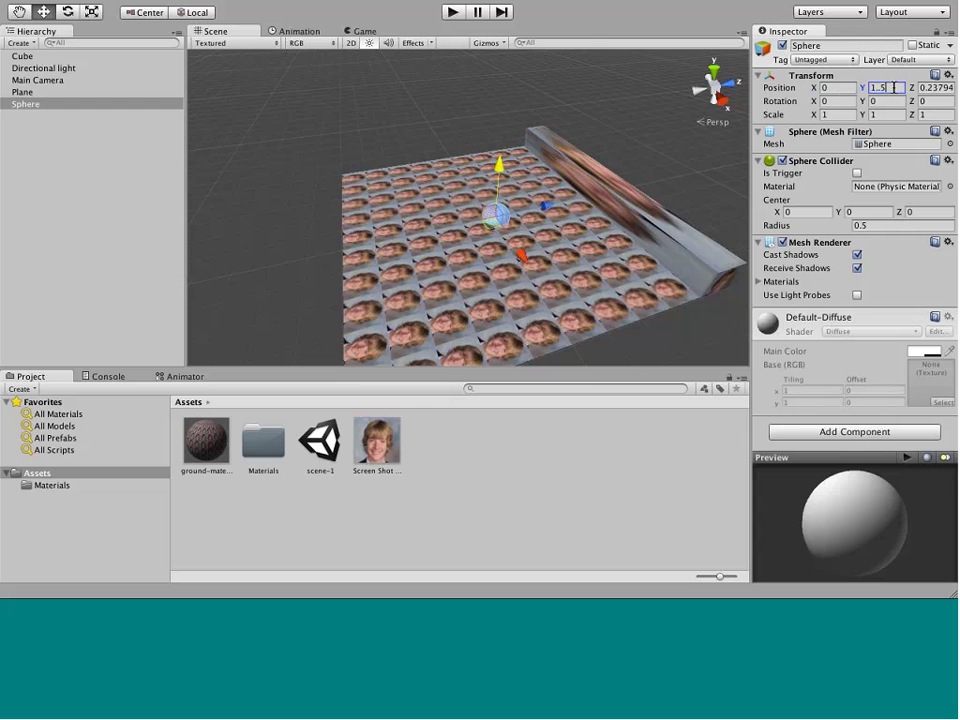
{"action": "key", "text": "BackSpace"}
{"action": "key", "text": "BackSpace"}
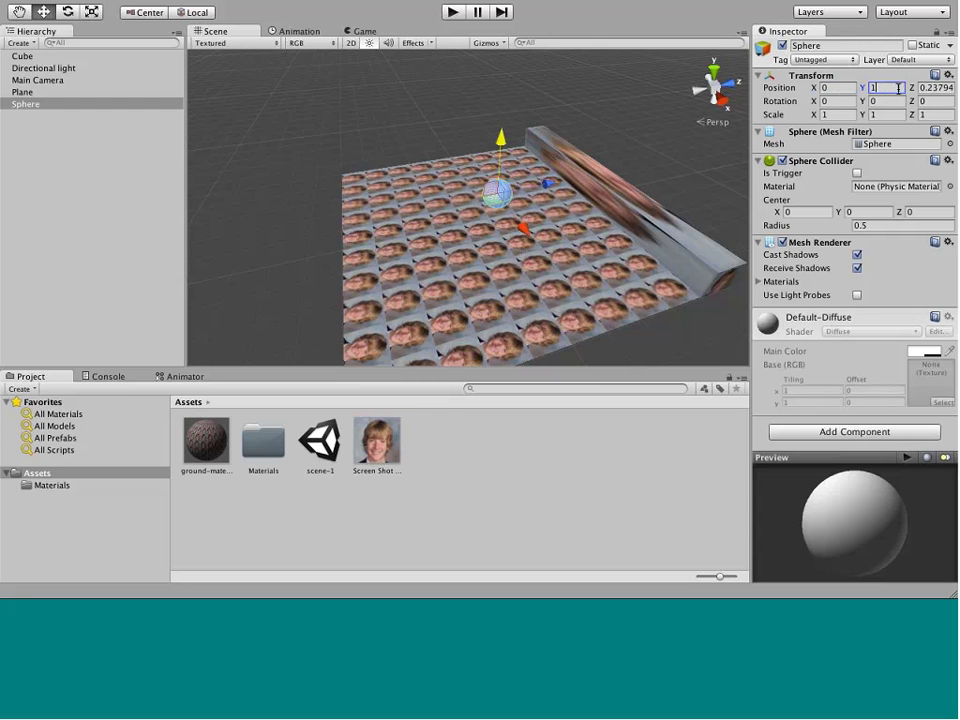
{"action": "key", "text": "BackSpace"}
{"action": "type", "text": "0.5"}
{"action": "double_click", "coordinate": [930, 88]}
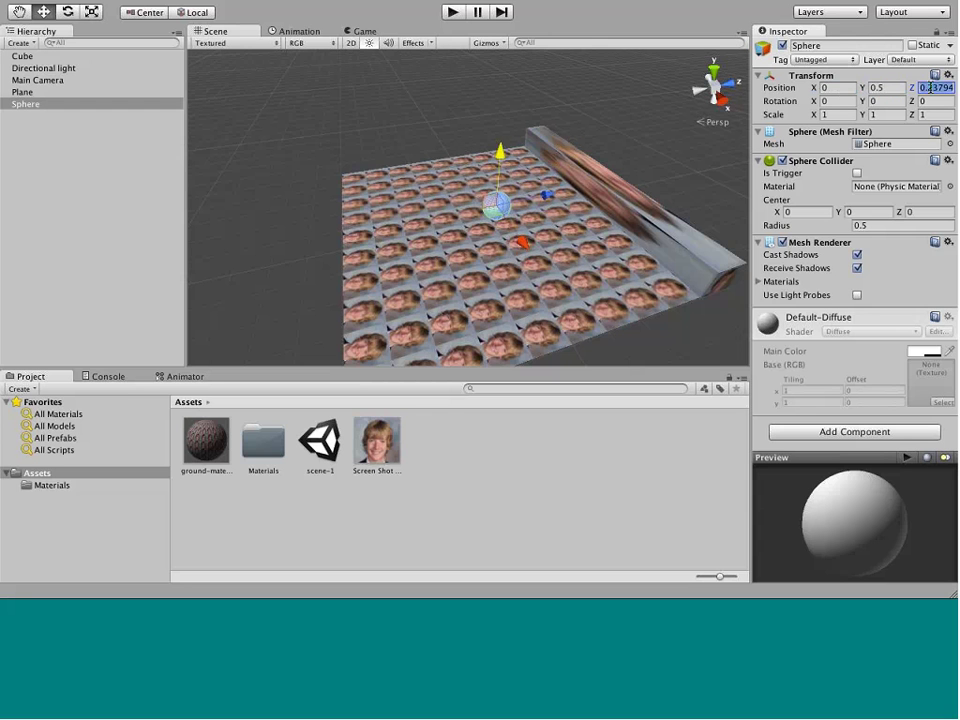
{"action": "type", "text": "0"}
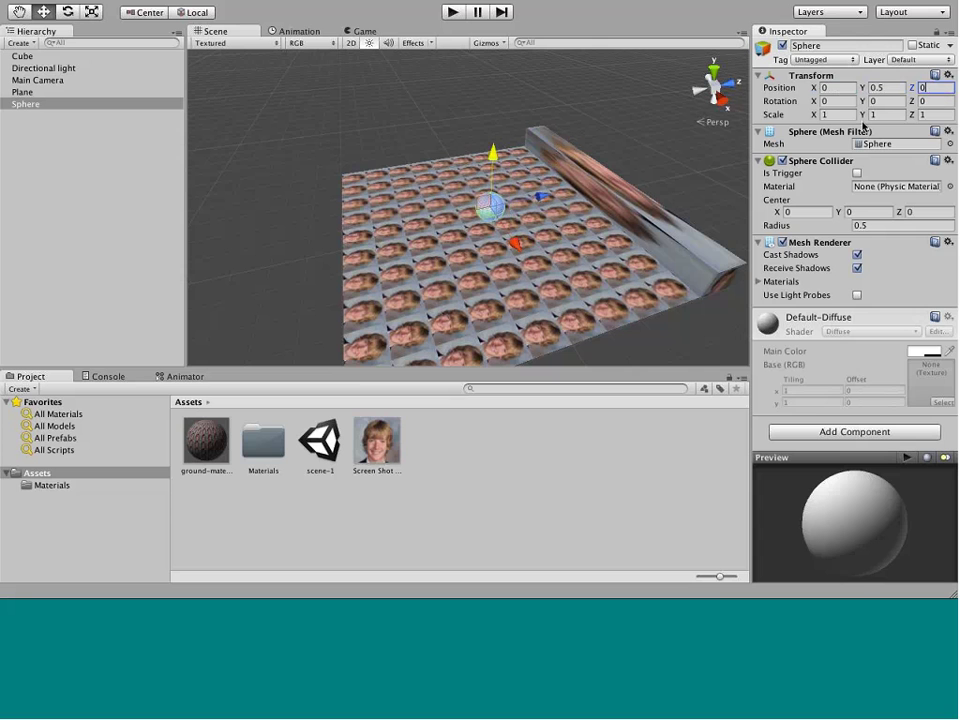
{"action": "left_click", "coordinate": [868, 131]}
{"action": "left_click", "coordinate": [868, 131]}
{"action": "left_click", "coordinate": [22, 92]}
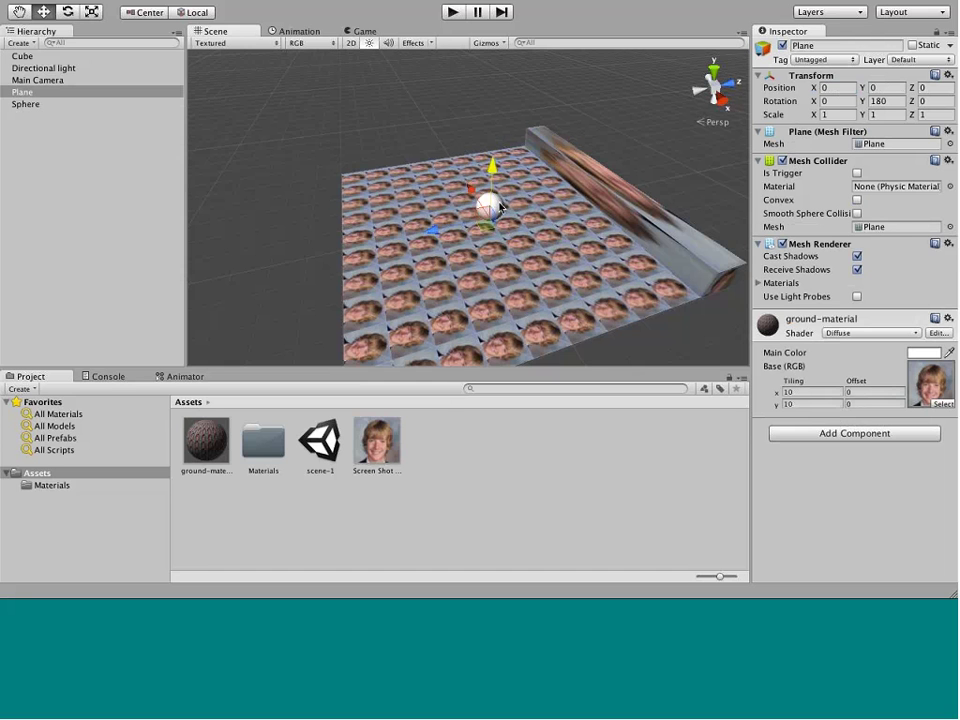
{"action": "left_click", "coordinate": [500, 207]}
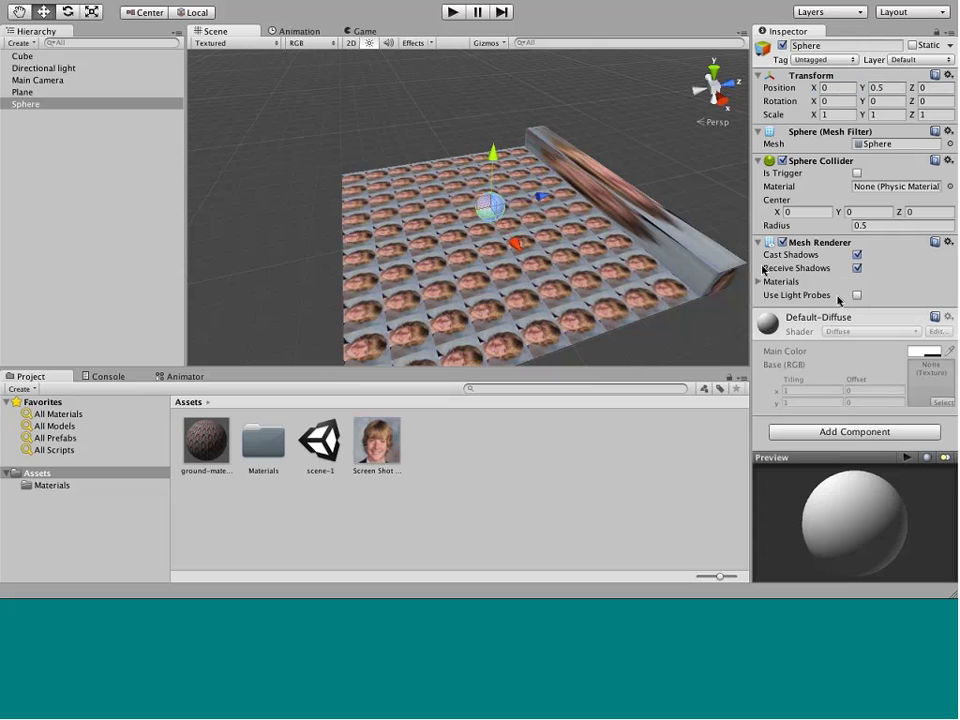
Set the wall cube's position to X 0, Y 0.5 and Z 5 so it sits along the plane's edge.
{"action": "left_click", "coordinate": [570, 200]}
{"action": "left_click", "coordinate": [885, 88]}
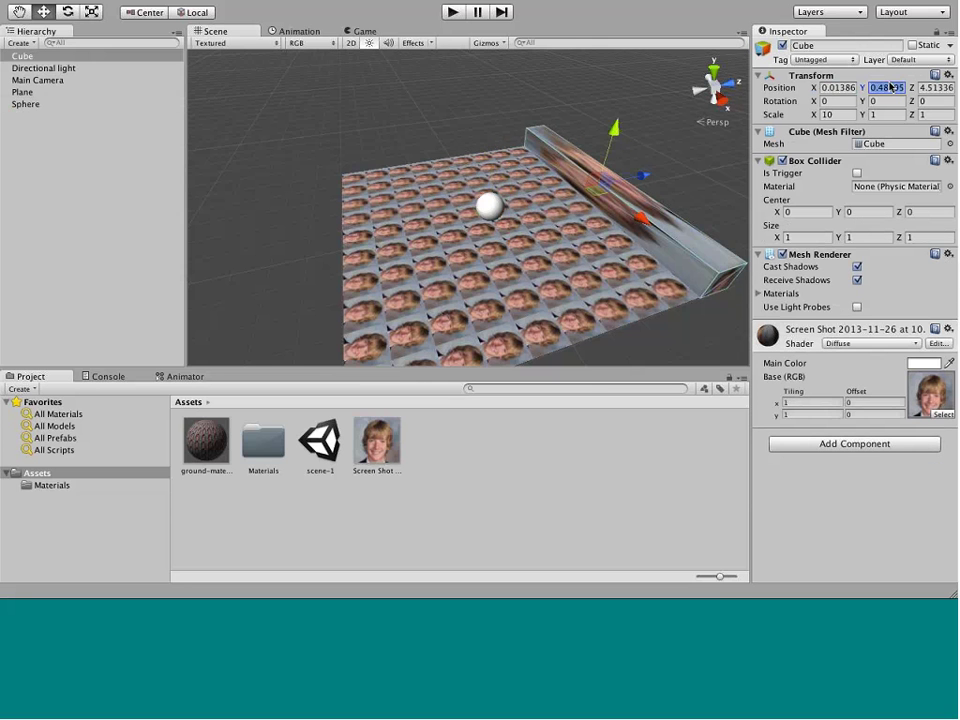
{"action": "type", "text": ".5"}
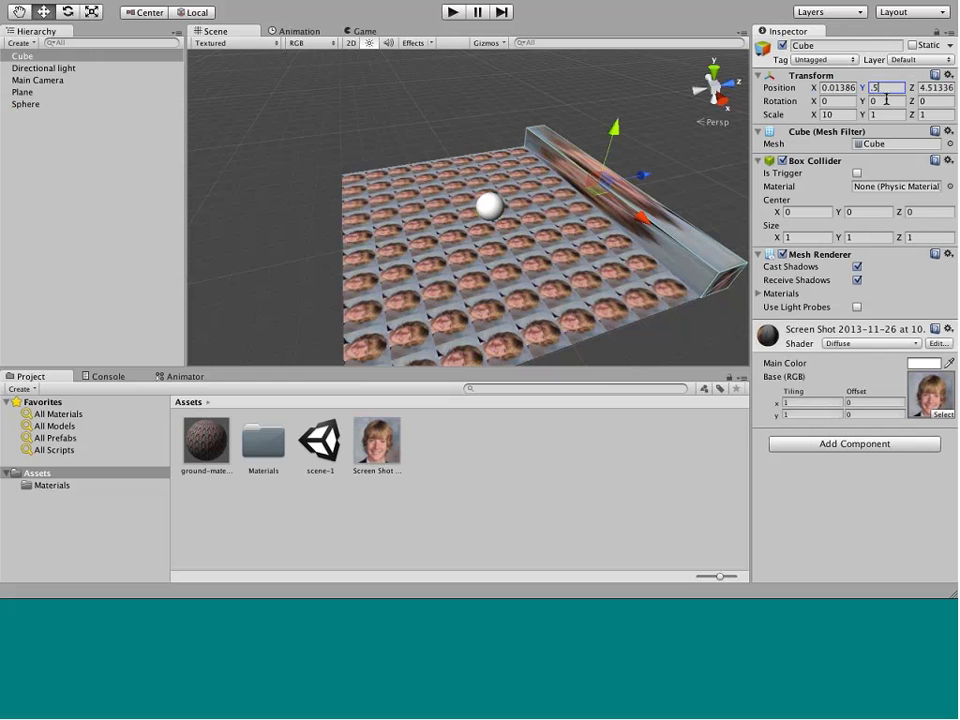
{"action": "left_click", "coordinate": [931, 88]}
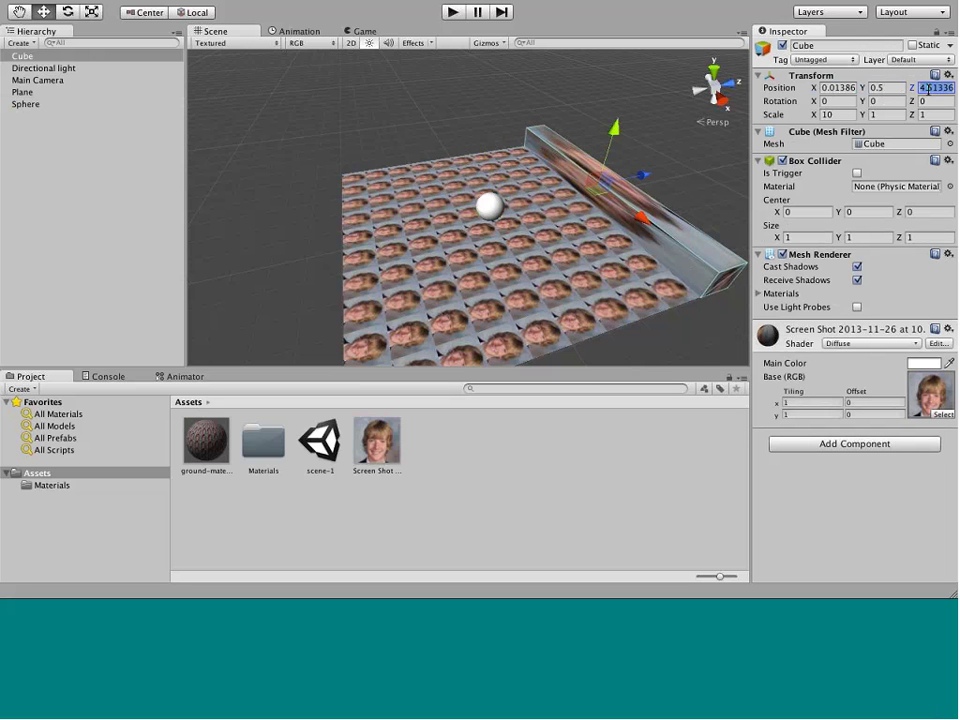
{"action": "key", "text": "BackSpace"}
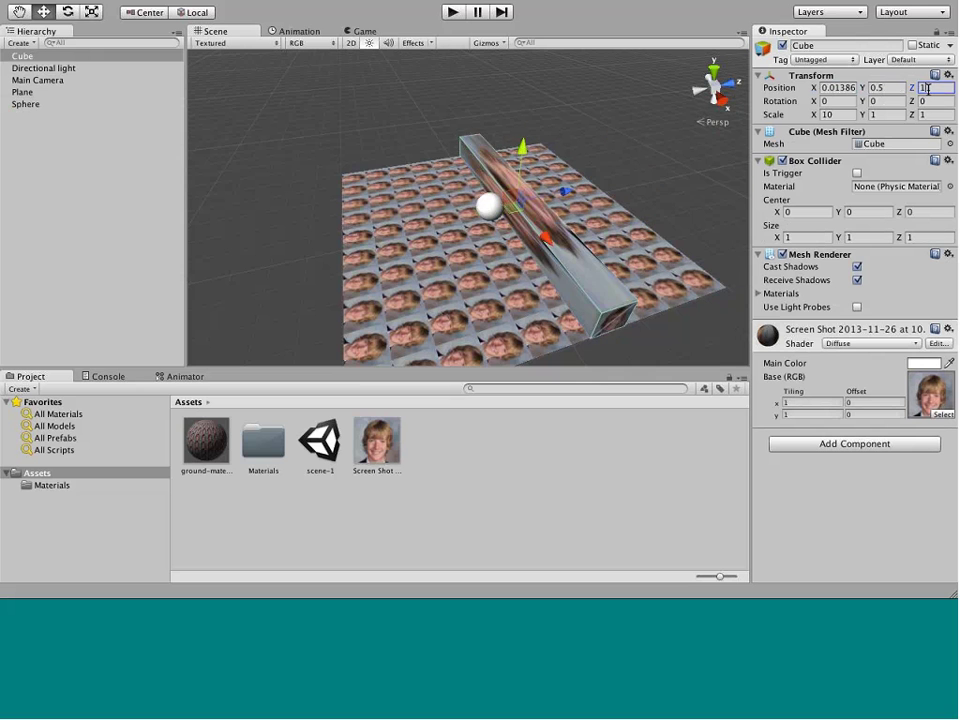
{"action": "type", "text": "5"}
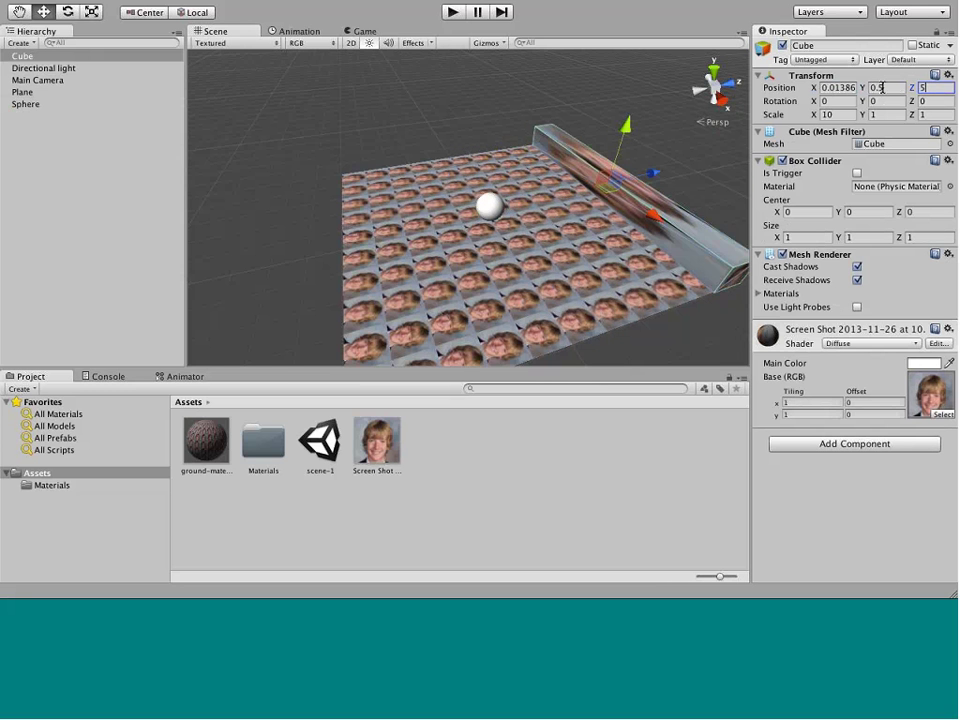
{"action": "left_click", "coordinate": [839, 88]}
{"action": "type", "text": "0"}
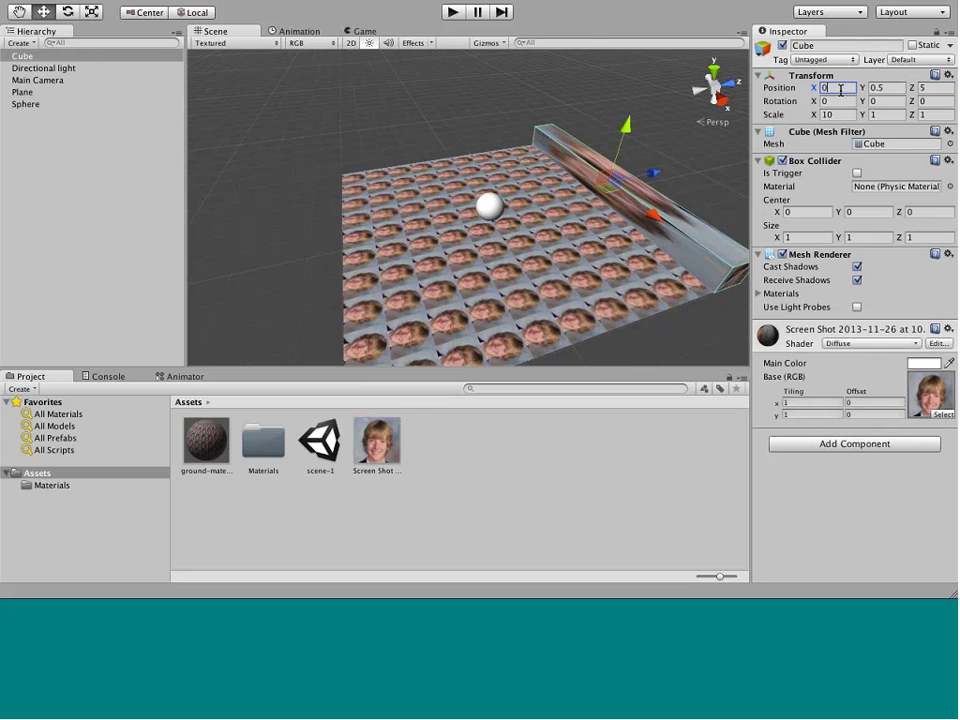
{"action": "left_click", "coordinate": [814, 101]}
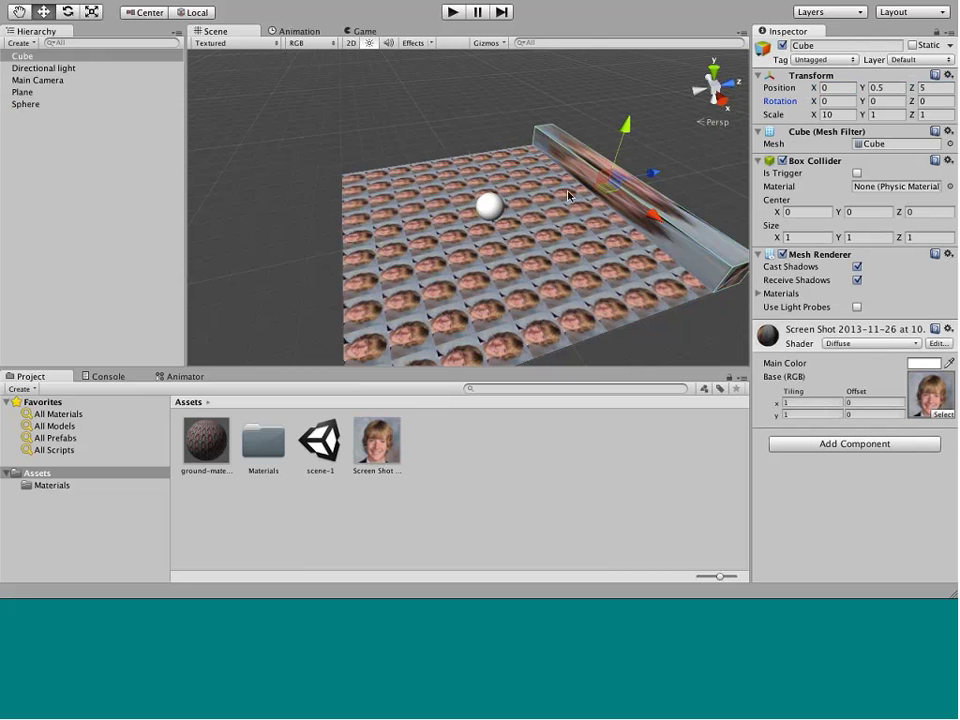
{"action": "left_click", "coordinate": [489, 205]}
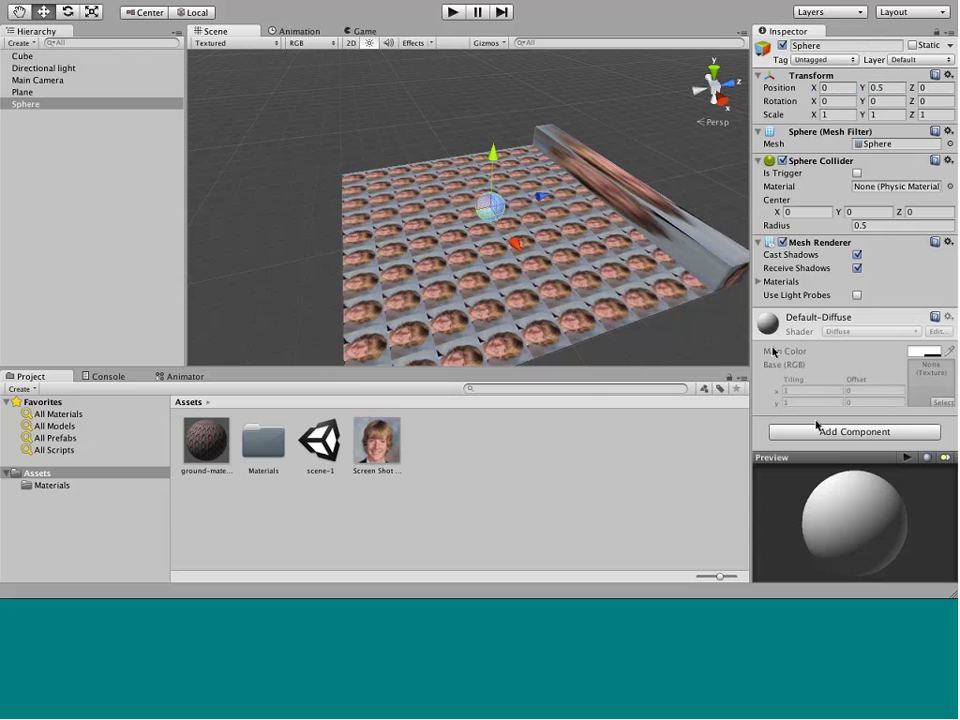
{"action": "left_click", "coordinate": [854, 431]}
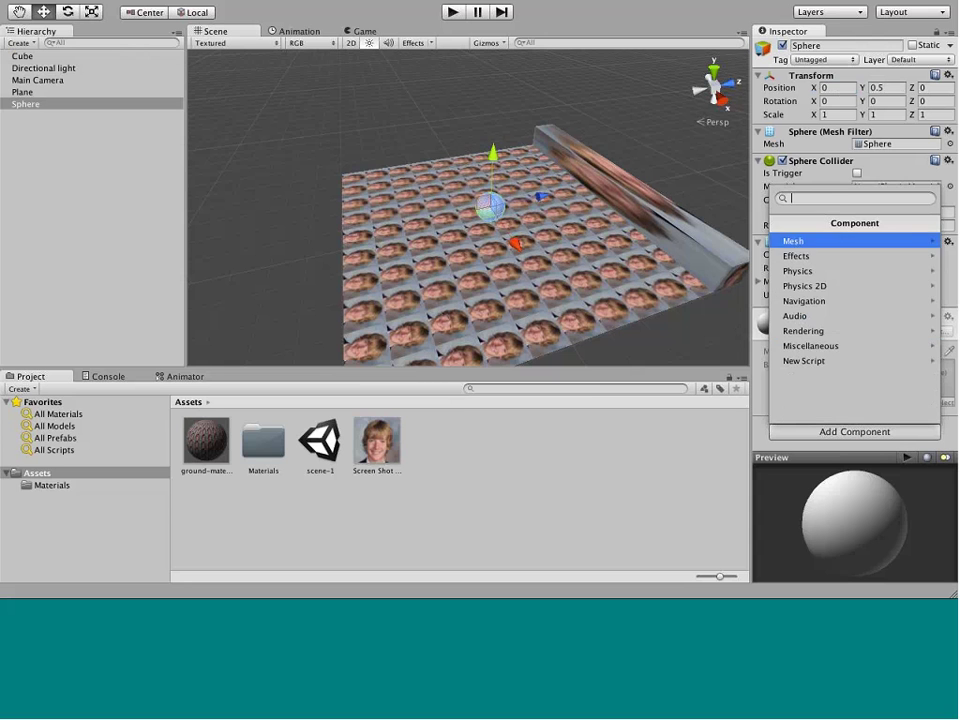
{"action": "left_click", "coordinate": [806, 438]}
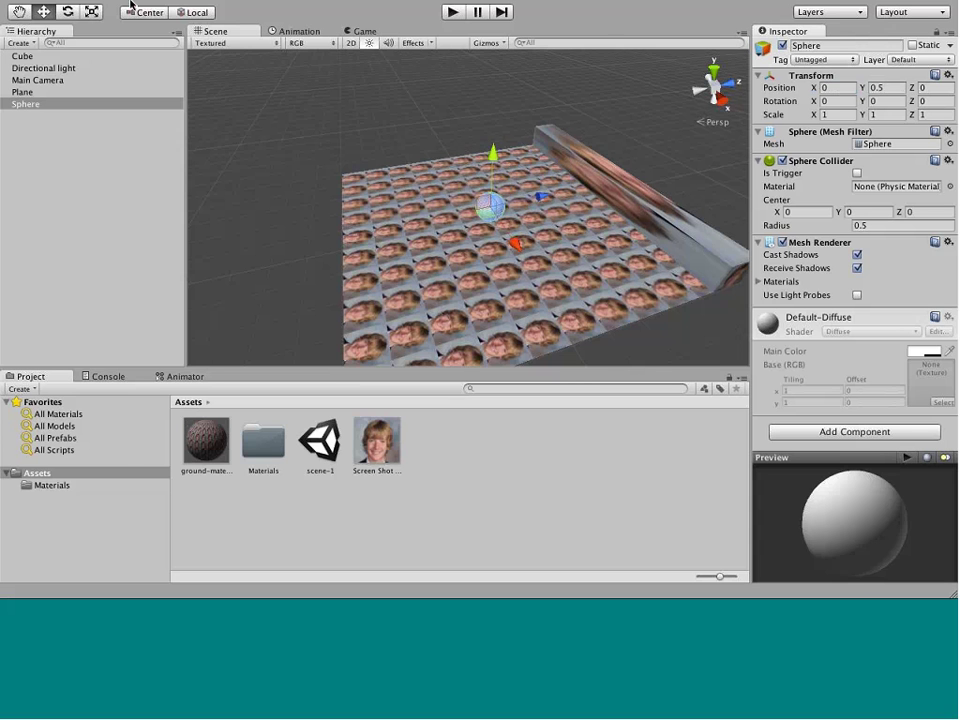
Create a new material asset named ball-material.
{"action": "mouse_move", "coordinate": [130, 5]}
{"action": "left_click", "coordinate": [224, 8]}
{"action": "mouse_move", "coordinate": [230, 40]}
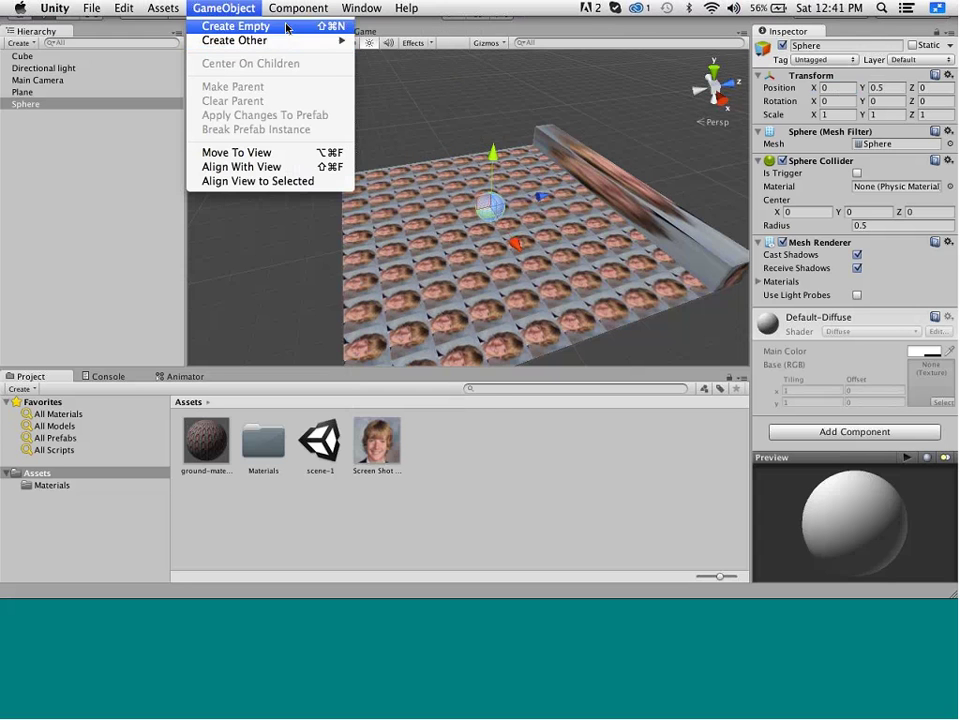
{"action": "mouse_move", "coordinate": [268, 10]}
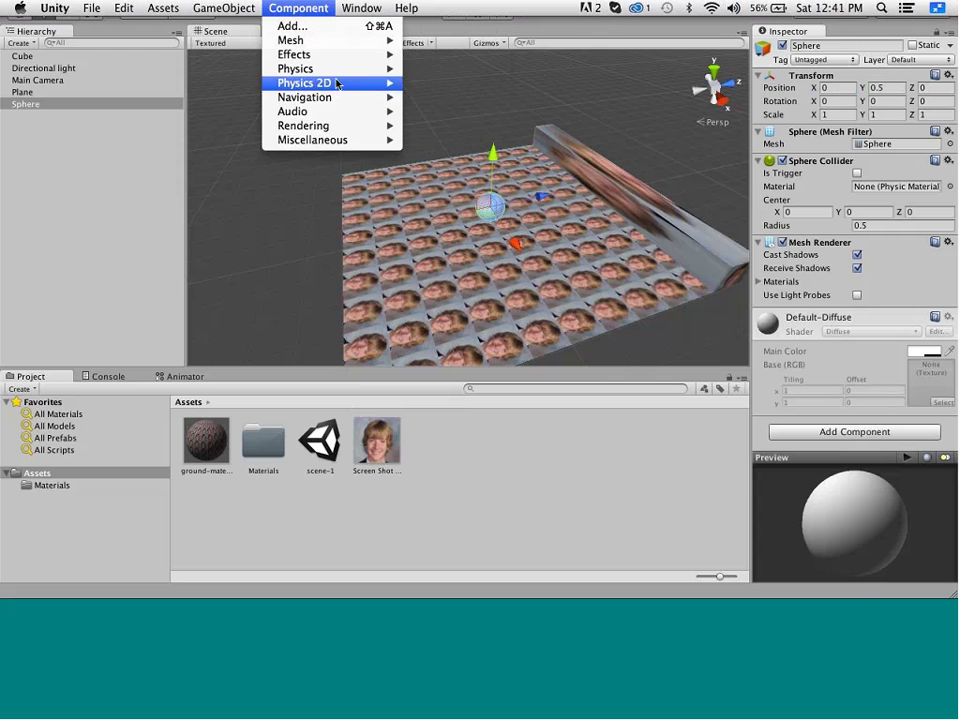
{"action": "mouse_move", "coordinate": [163, 9]}
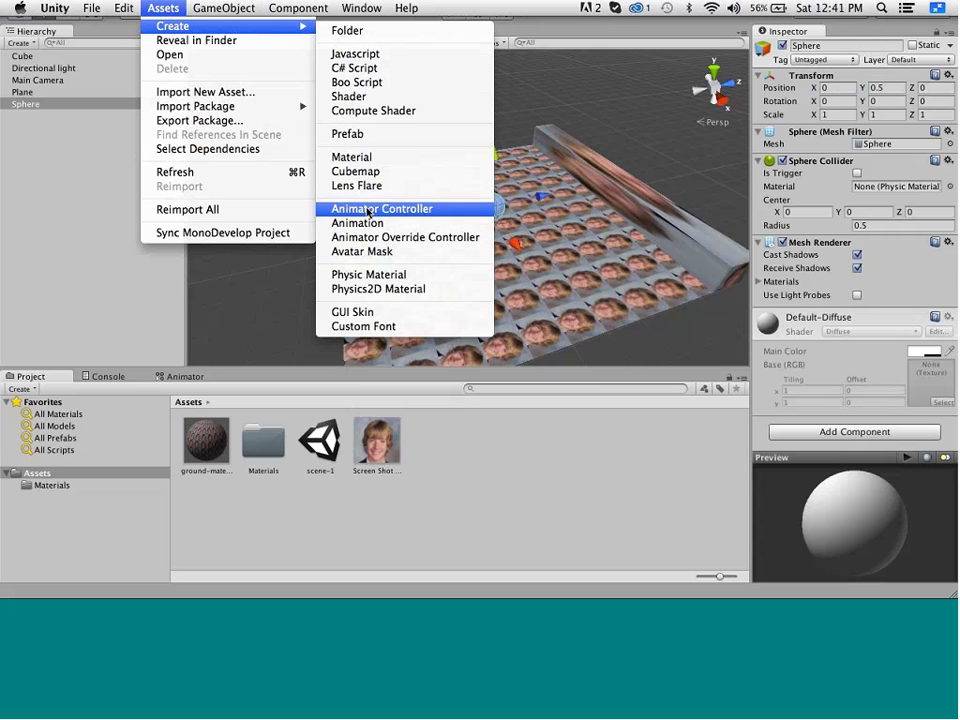
{"action": "left_click", "coordinate": [369, 157]}
{"action": "type", "text": "ba"}
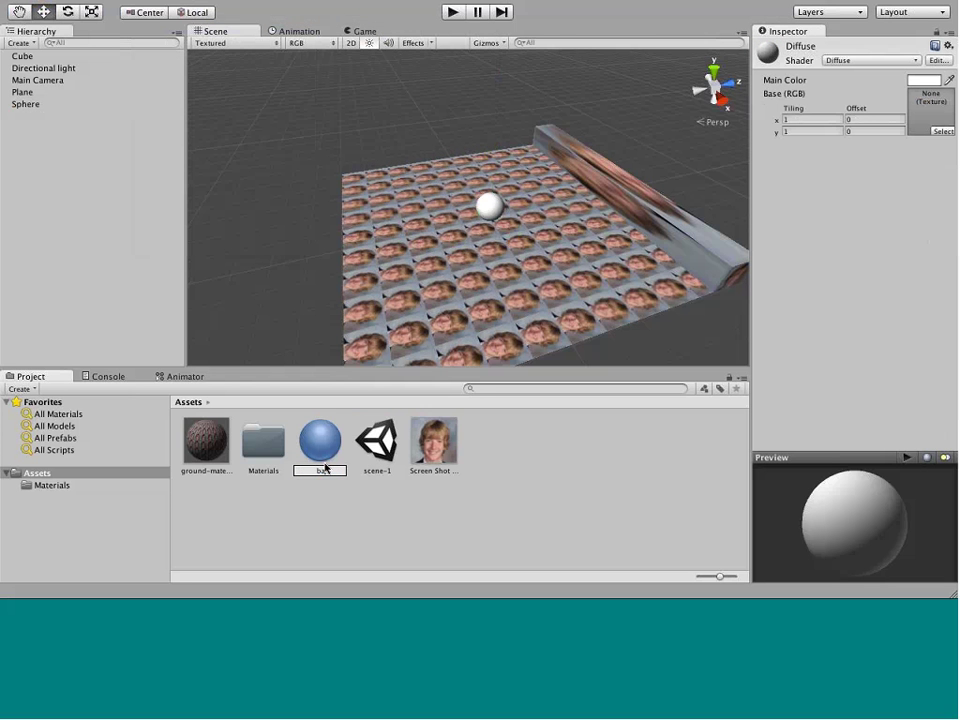
{"action": "type", "text": "ll-material"}
{"action": "key", "text": "Return"}
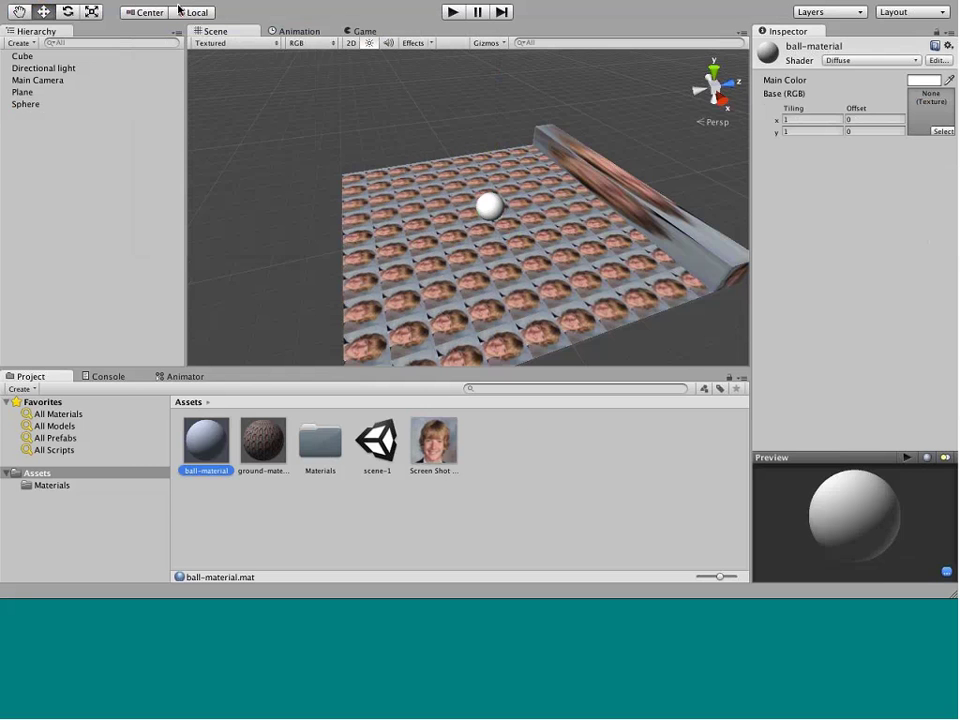
Import bass-clef.jpeg from the desktop's Pictures folder as a new asset.
{"action": "mouse_move", "coordinate": [130, 5]}
{"action": "left_click", "coordinate": [86, 8]}
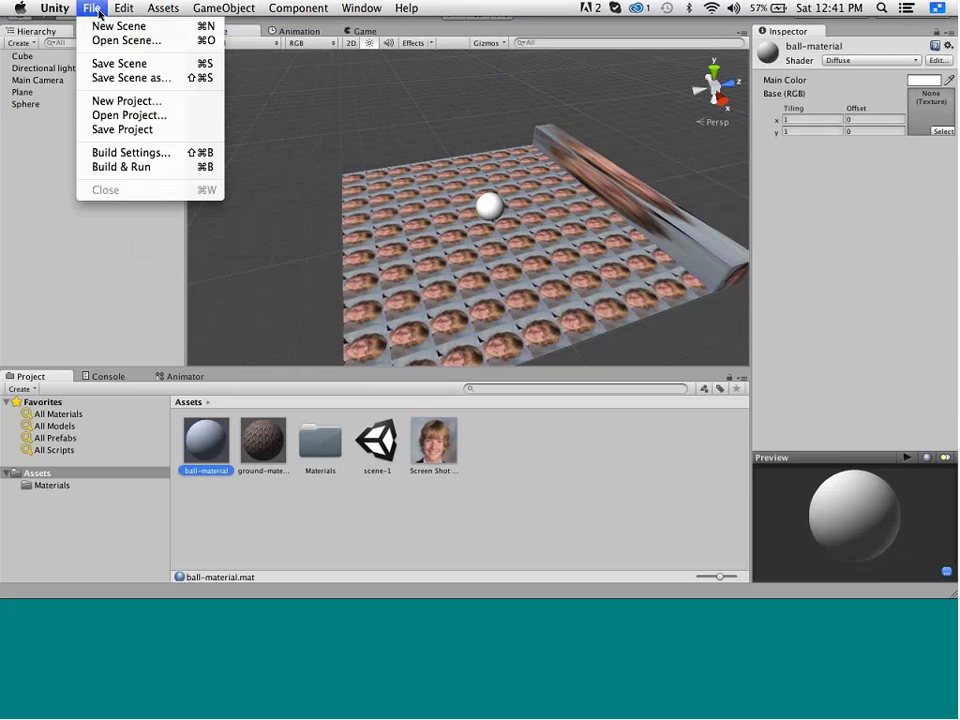
{"action": "mouse_move", "coordinate": [323, 8]}
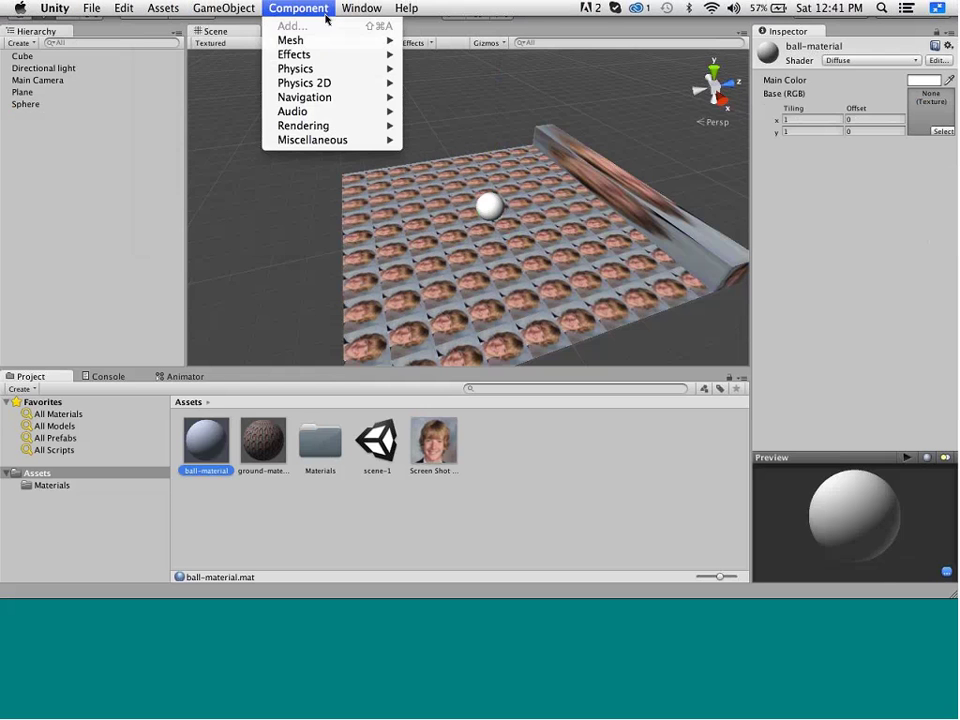
{"action": "mouse_move", "coordinate": [146, 8]}
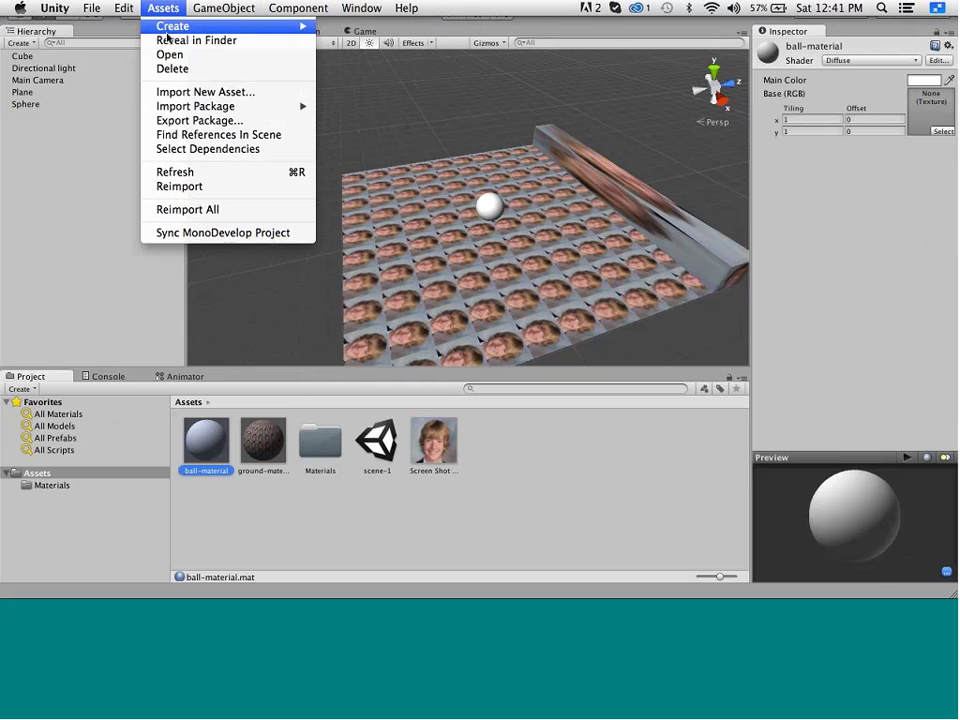
{"action": "left_click", "coordinate": [200, 93]}
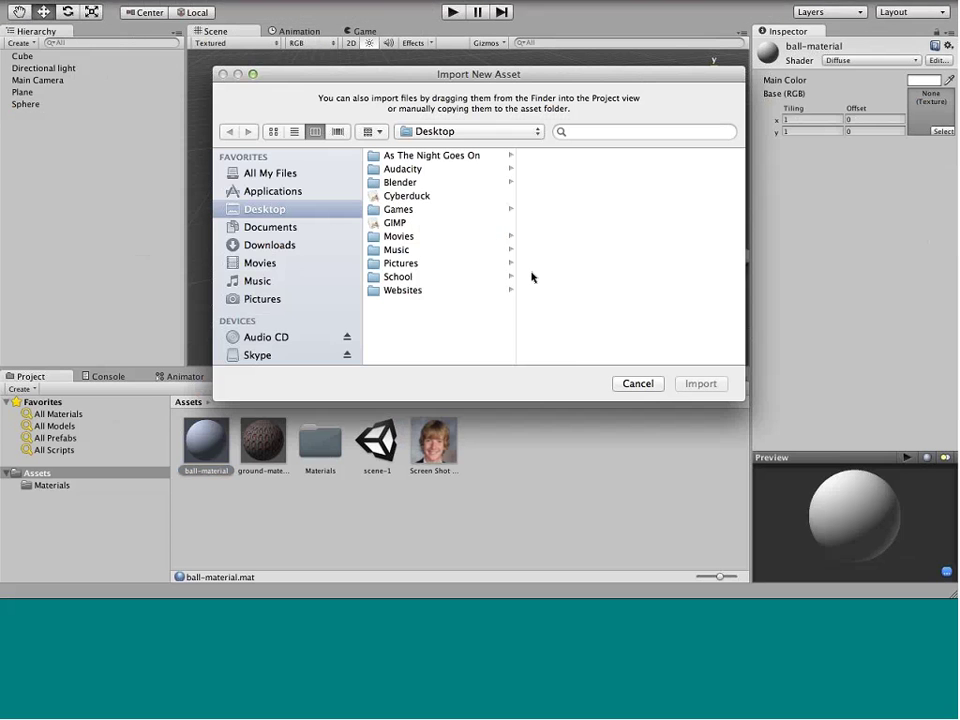
{"action": "left_click", "coordinate": [420, 263]}
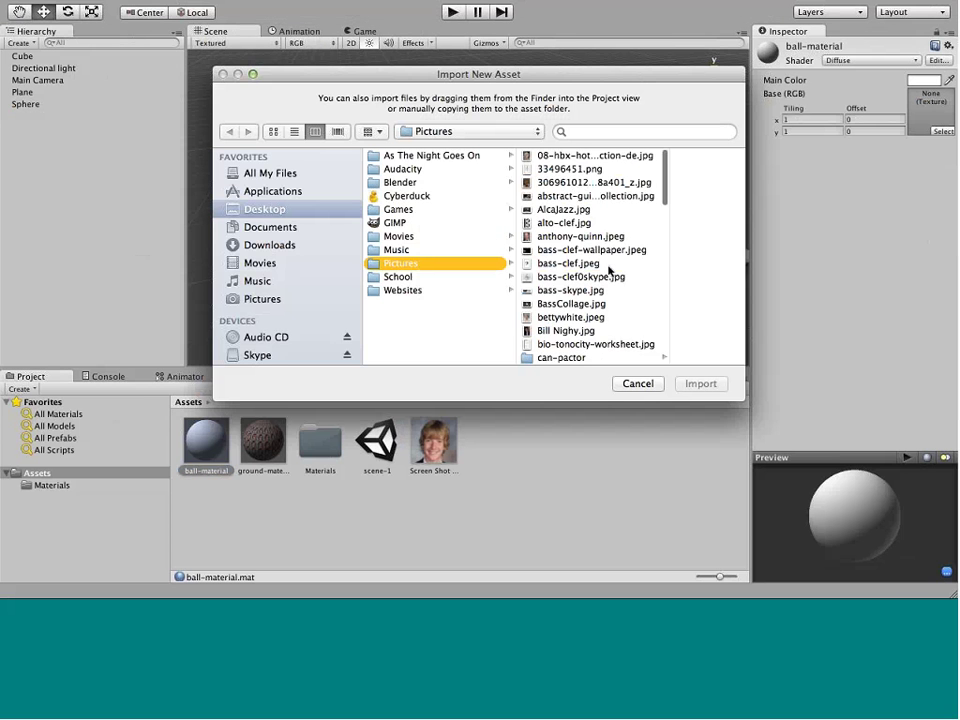
{"action": "left_click", "coordinate": [568, 263]}
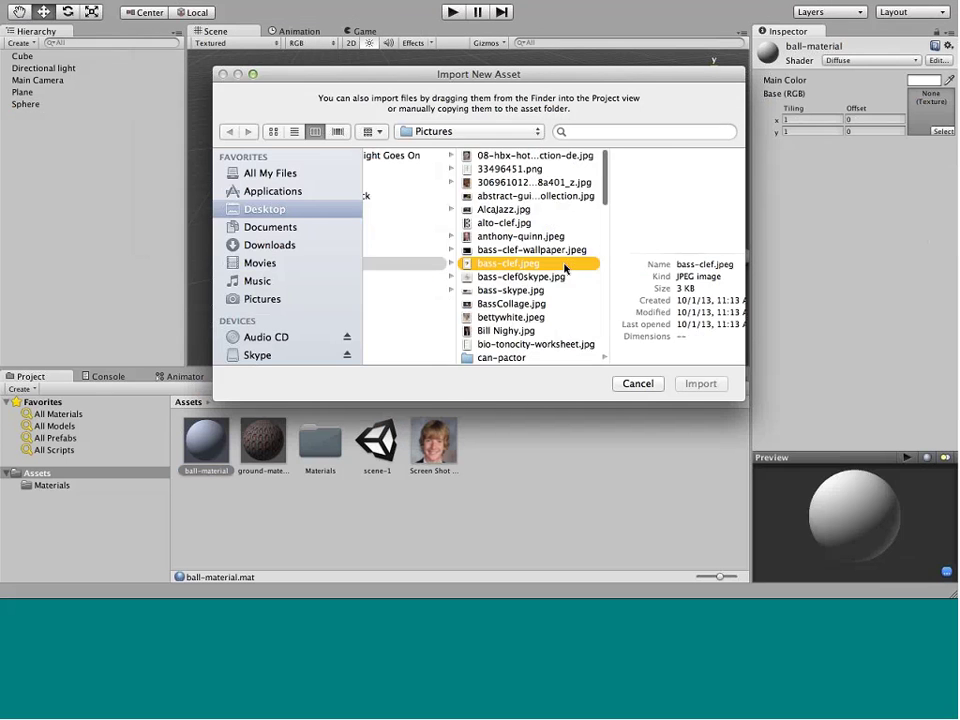
{"action": "left_click", "coordinate": [701, 385]}
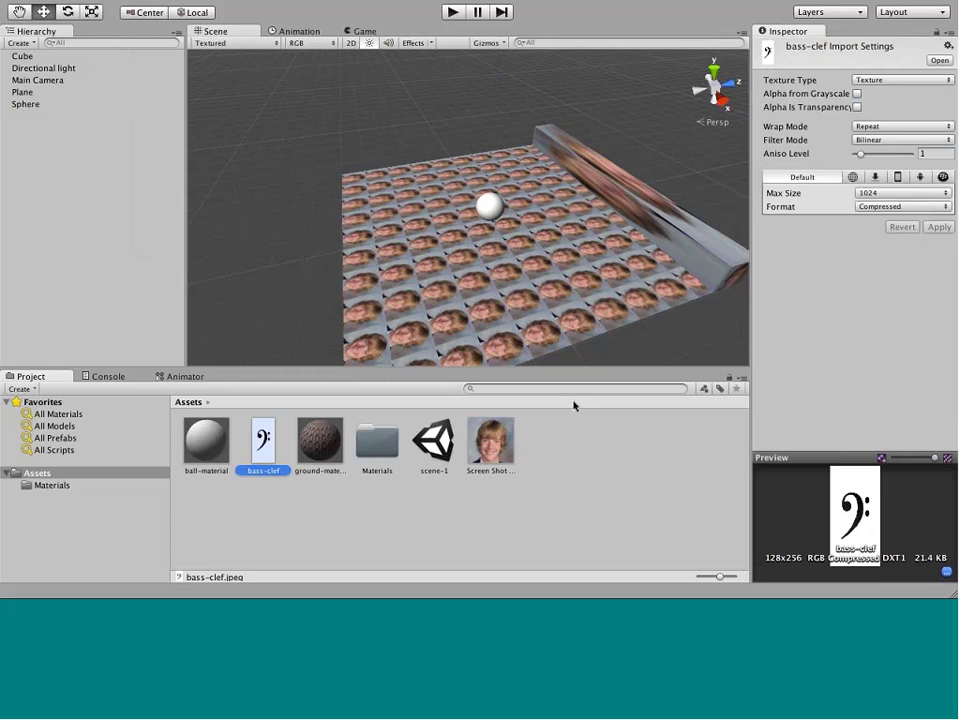
Assign the bass-clef image as ball-material's base texture and set its tiling to 2 in both X and Y.
{"action": "left_click", "coordinate": [216, 436]}
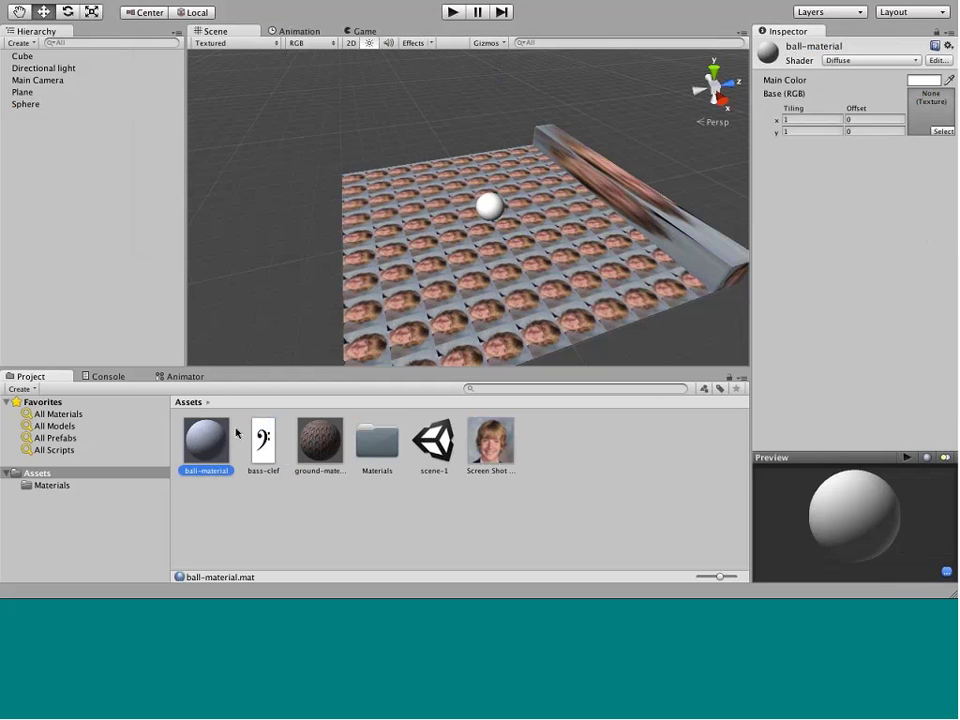
{"action": "left_click_drag", "start_coordinate": [263, 440], "coordinate": [928, 110]}
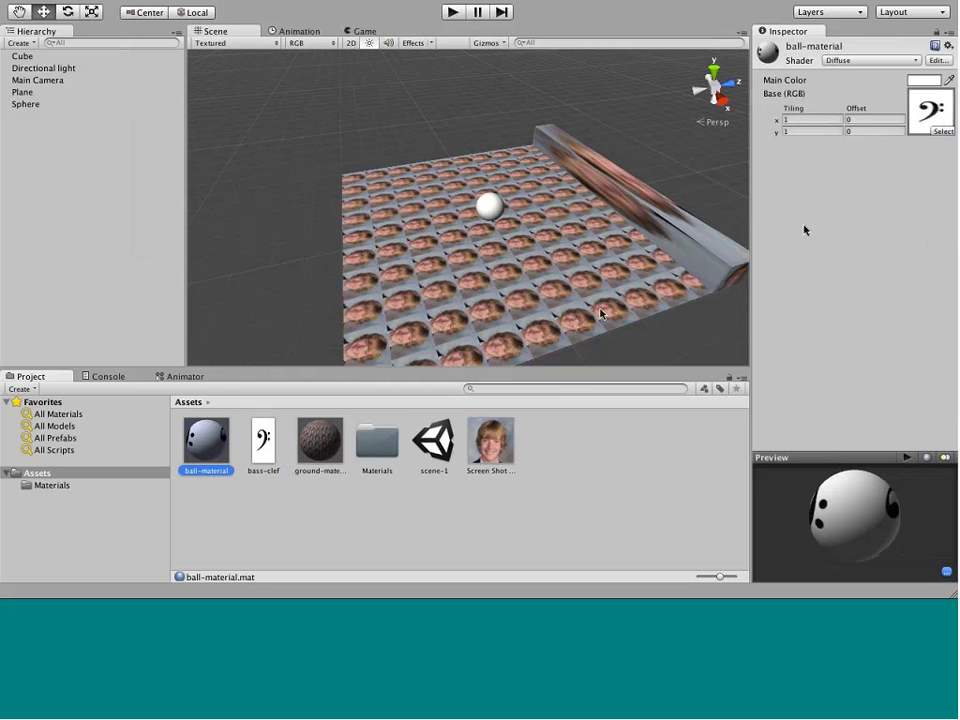
{"action": "left_click", "coordinate": [809, 119]}
{"action": "type", "text": "2"}
{"action": "left_click", "coordinate": [814, 130]}
{"action": "type", "text": "2"}
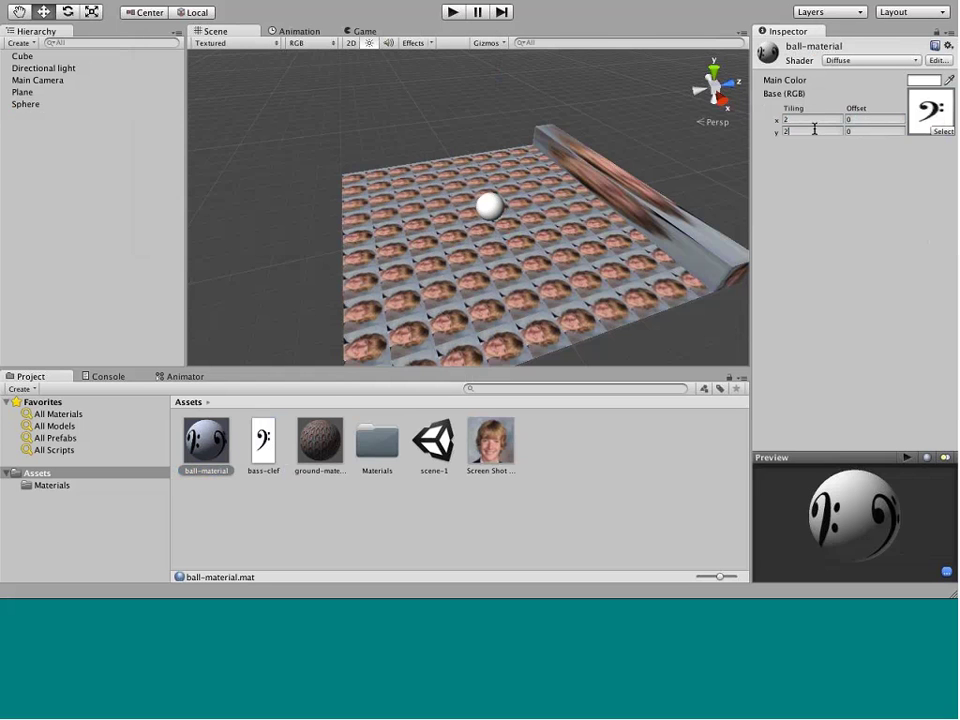
{"action": "key", "text": "Return"}
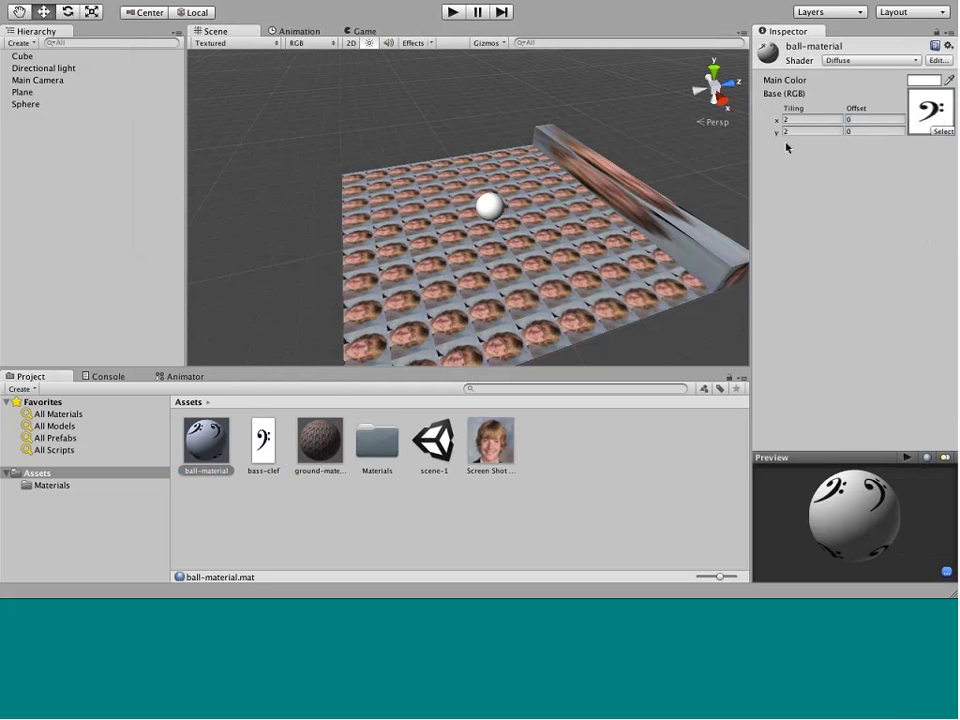
Apply ball-material to the sphere in the scene.
{"action": "left_click", "coordinate": [490, 206]}
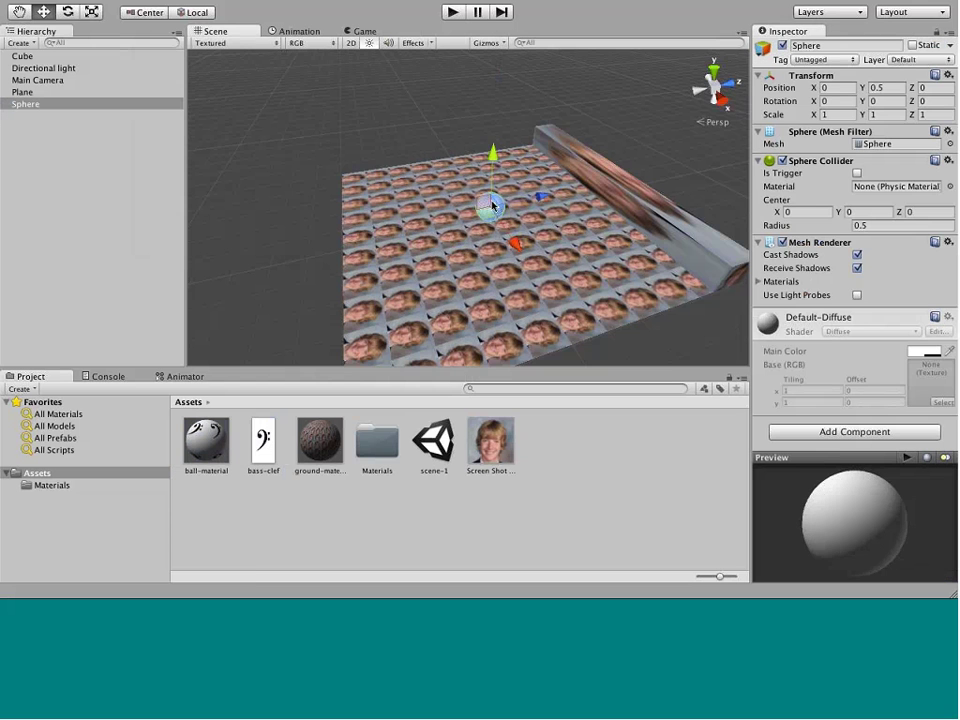
{"action": "key", "text": "Left"}
{"action": "key", "text": "Right"}
{"action": "key", "text": "Up"}
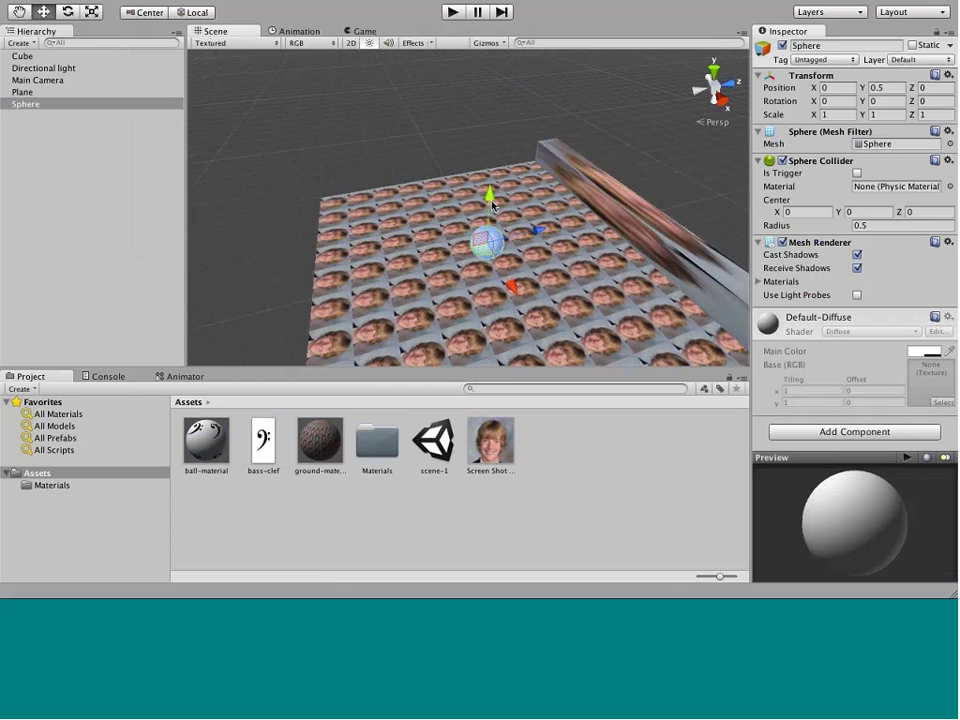
{"action": "key", "text": "Left"}
{"action": "key", "text": "Down"}
{"action": "key", "text": "Right"}
{"action": "left_click", "coordinate": [306, 171]}
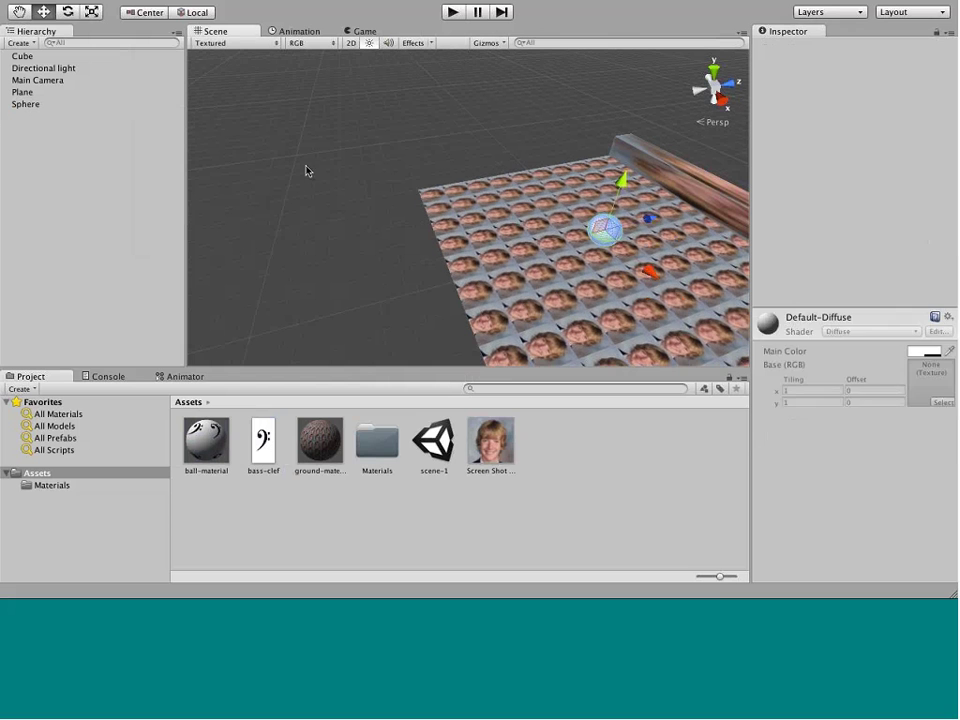
{"action": "left_click", "coordinate": [604, 236]}
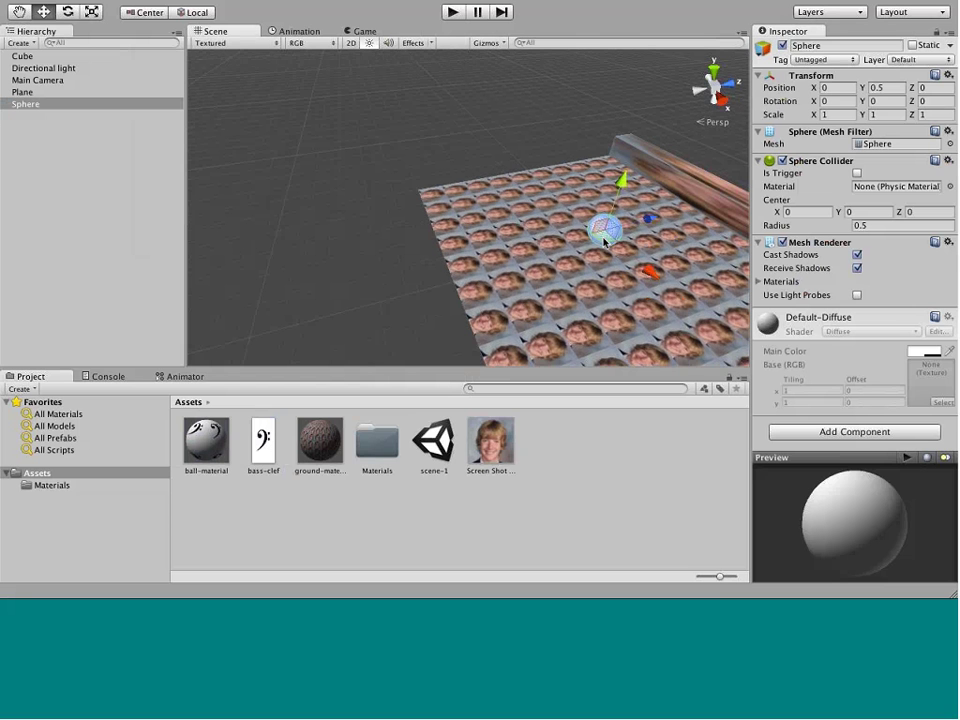
{"action": "left_click_drag", "start_coordinate": [206, 440], "coordinate": [608, 236]}
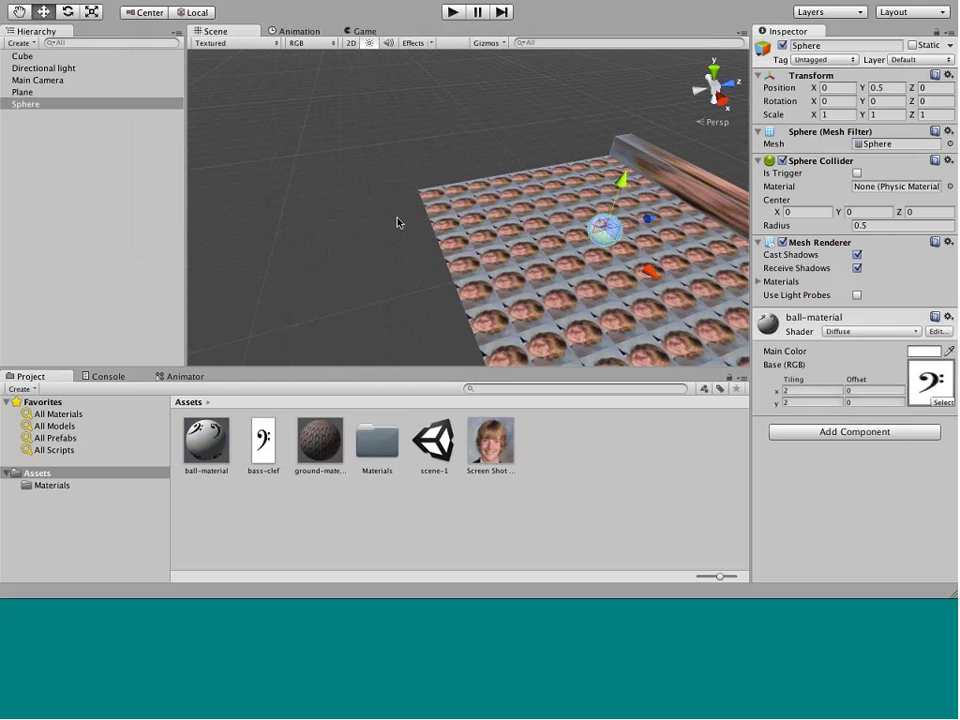
Deselect the sphere and examine the textured ball on the plane from different viewpoints.
{"action": "left_click", "coordinate": [396, 221]}
{"action": "key", "text": "Right"}
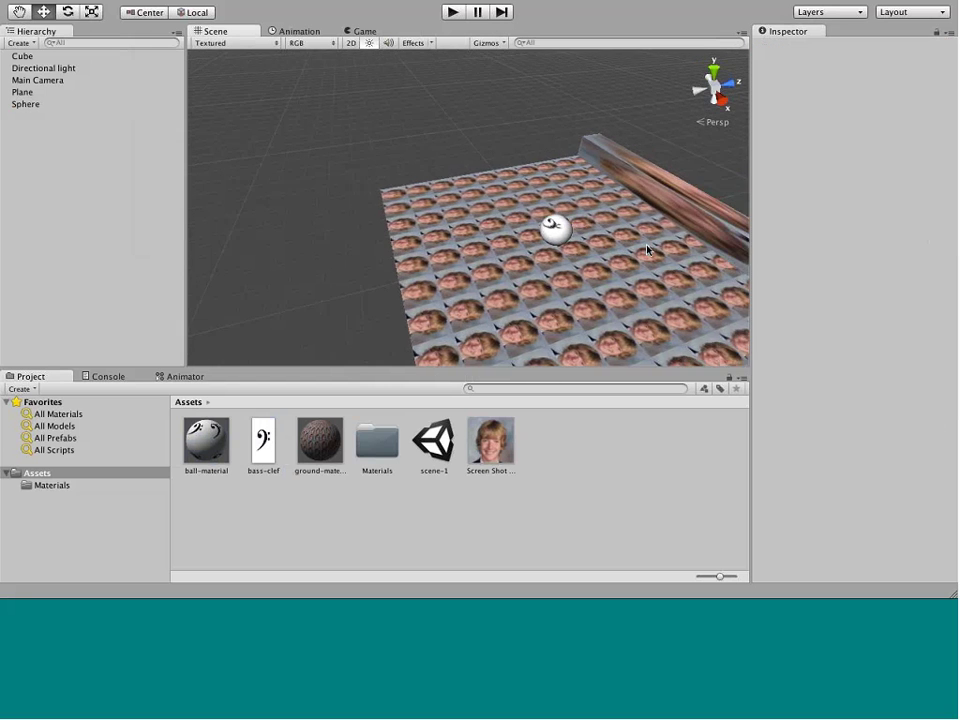
{"action": "key", "text": "Down"}
{"action": "key", "text": "Up"}
{"action": "key", "text": "Left"}
{"action": "key", "text": "Right"}
{"action": "key", "text": "Left"}
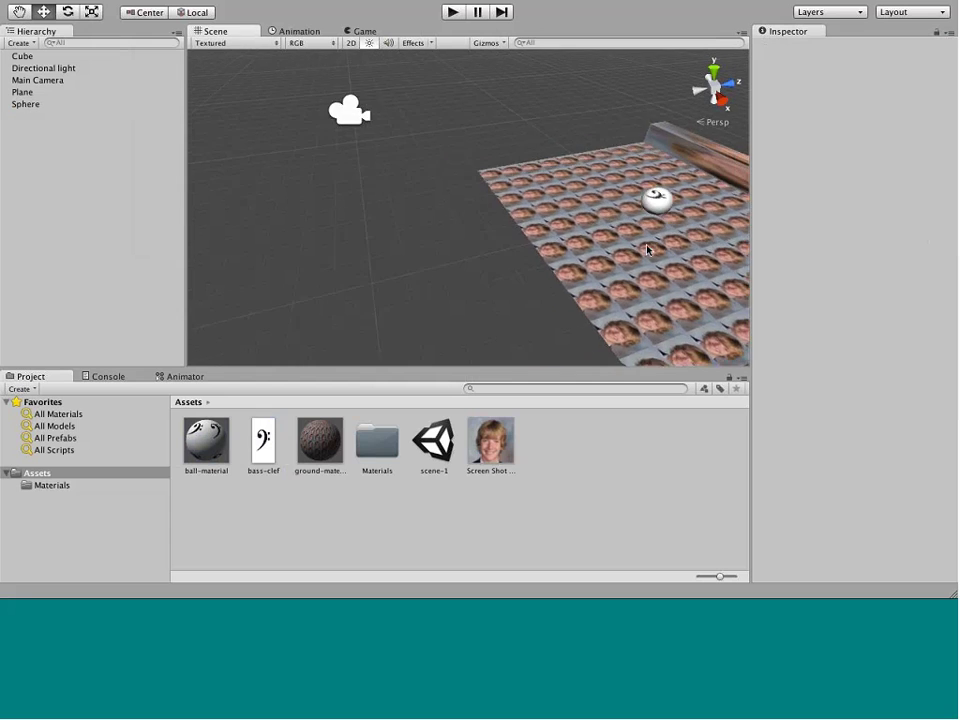
Play-test the level with the bass-clef ball in the game view and stop the playback.
{"action": "key", "text": "Up"}
{"action": "left_click", "coordinate": [453, 12]}
{"action": "left_click", "coordinate": [454, 13]}
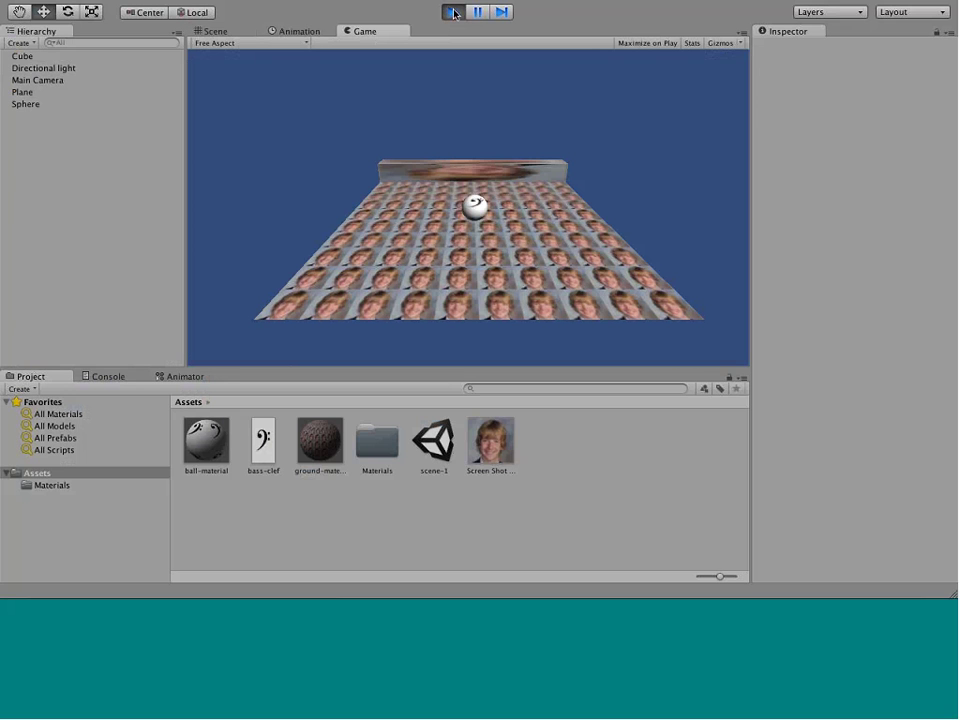
{"action": "left_click", "coordinate": [454, 13]}
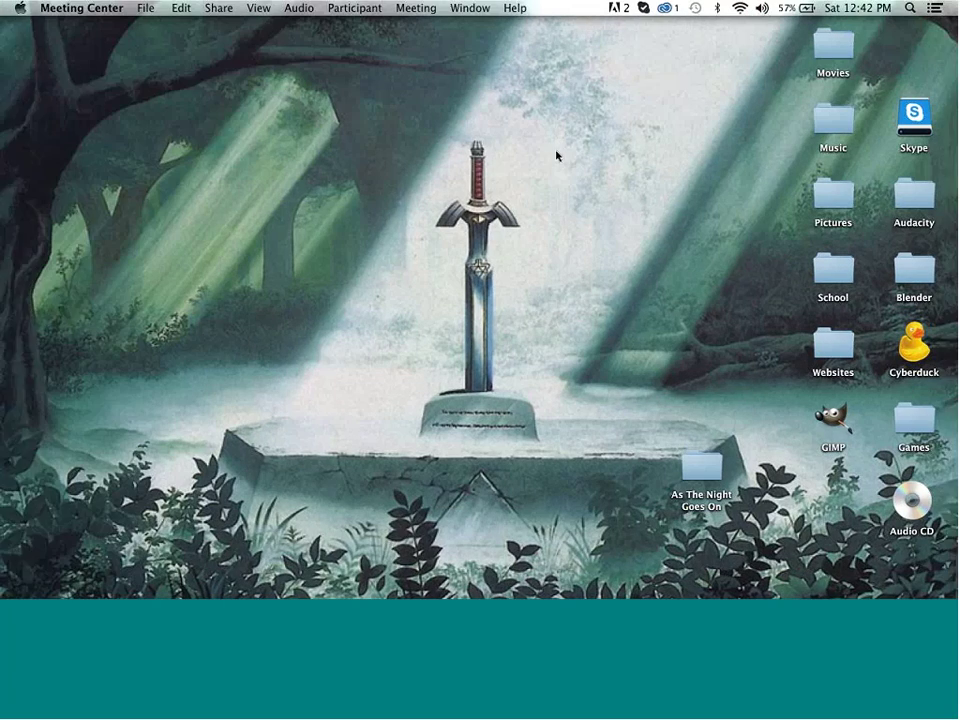
Examine the textured ball, wall and ground plane in the scene from different viewpoints.
{"action": "key", "text": "Right"}
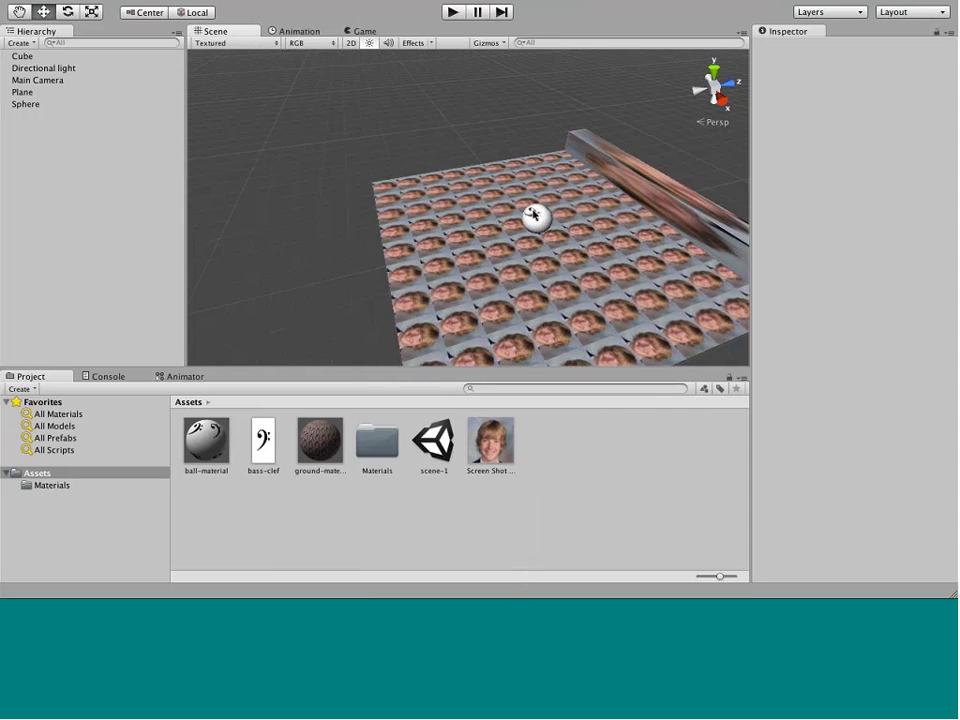
{"action": "key", "text": "Up"}
{"action": "key", "text": "Down"}
{"action": "key", "text": "Up"}
{"action": "key", "text": "Right"}
{"action": "key", "text": "Right"}
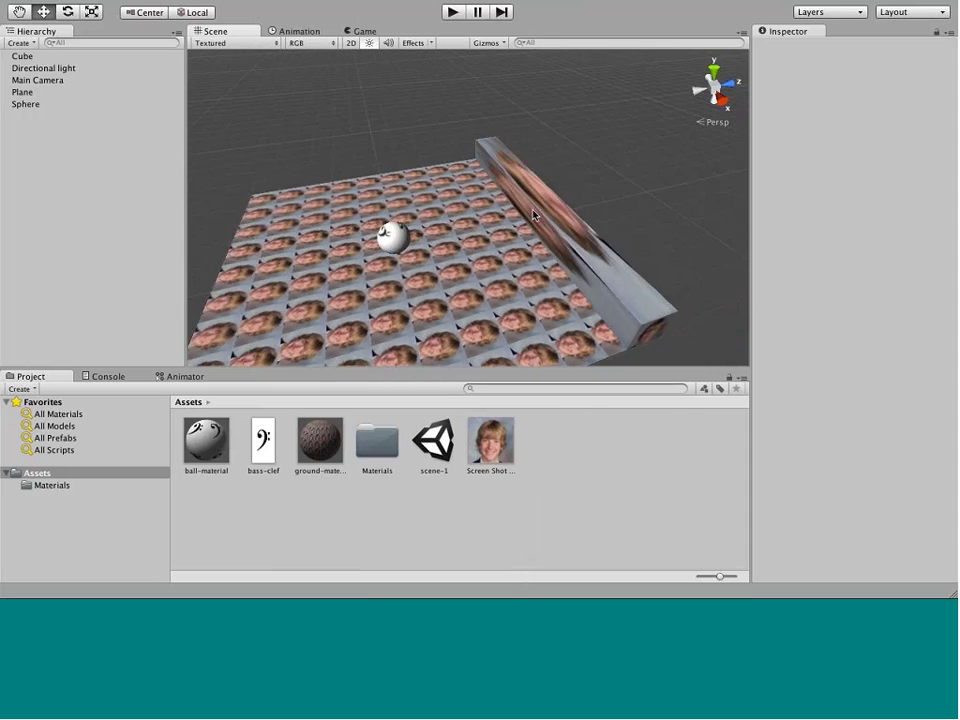
{"action": "key", "text": "Down"}
{"action": "key", "text": "Up"}
{"action": "key", "text": "Right"}
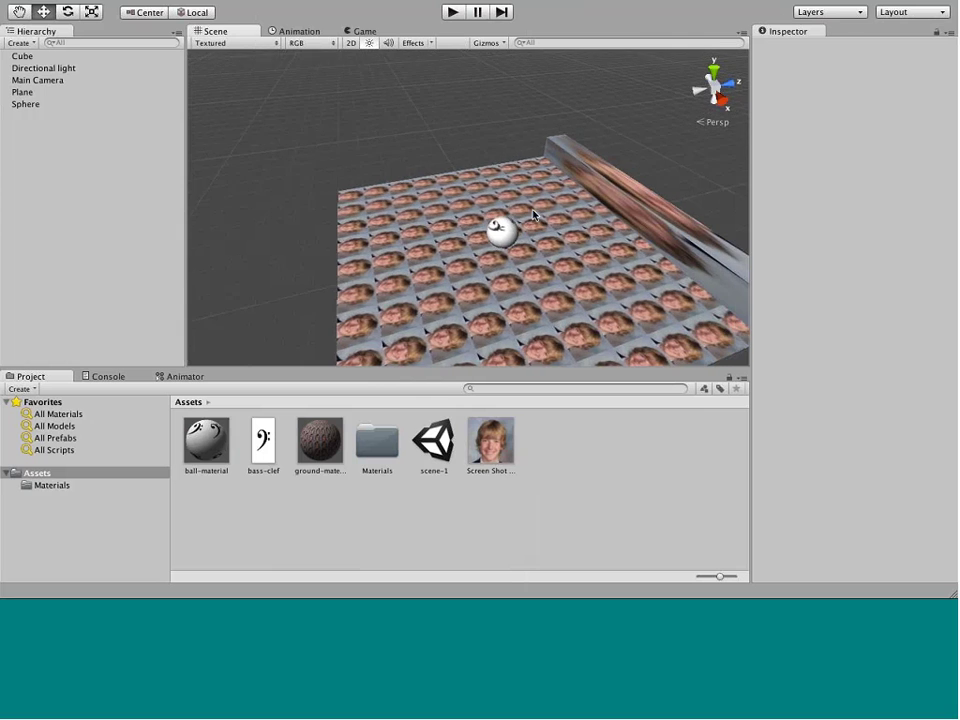
{"action": "key", "text": "Down"}
{"action": "key", "text": "Up"}
{"action": "key", "text": "Up"}
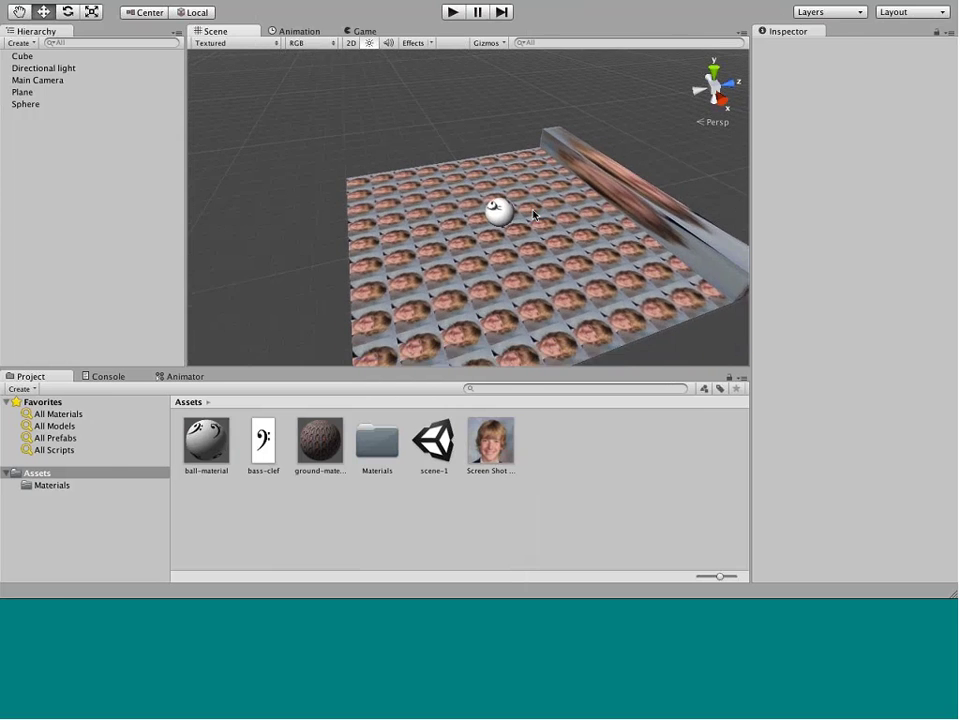
Switch to TextWrangler and create a new text document.
{"action": "key", "text": "ctrl+Left"}
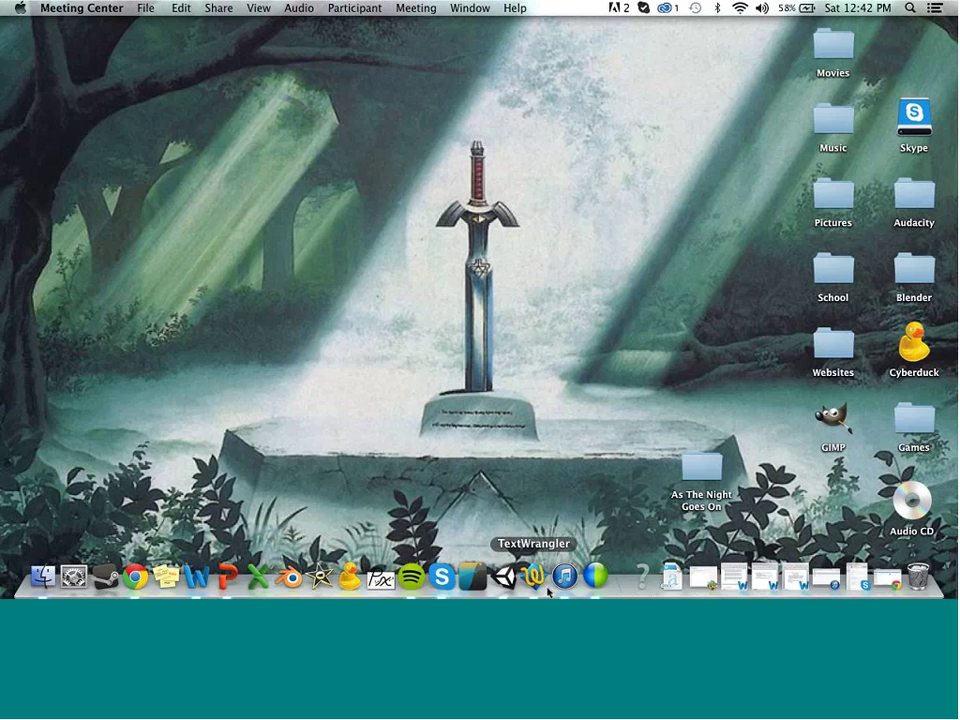
{"action": "left_click", "coordinate": [534, 578]}
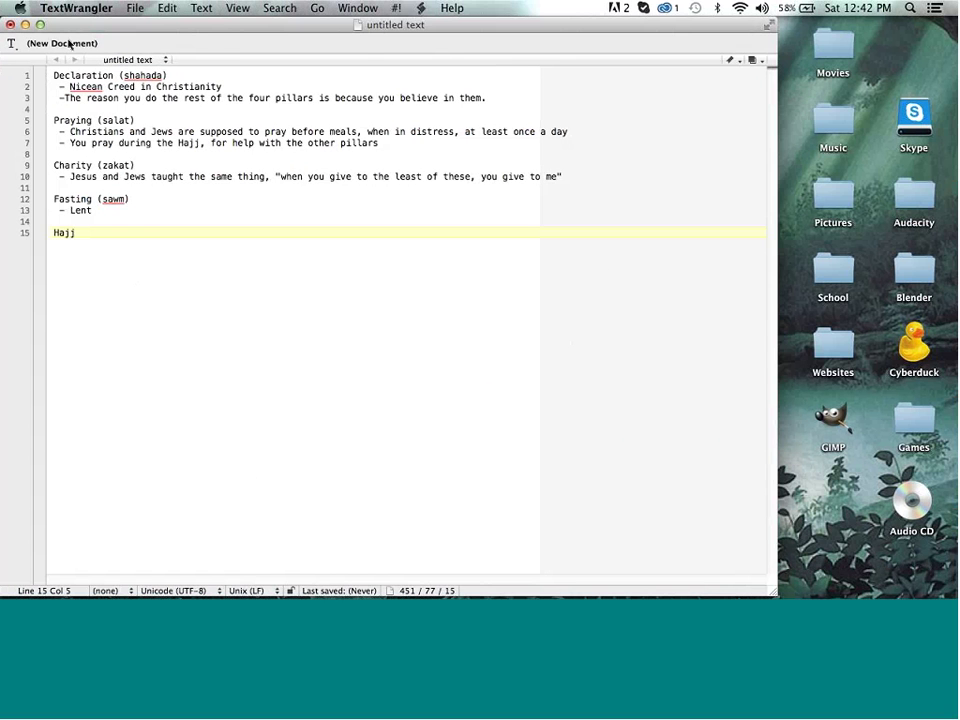
{"action": "left_click", "coordinate": [132, 8]}
{"action": "mouse_move", "coordinate": [150, 26]}
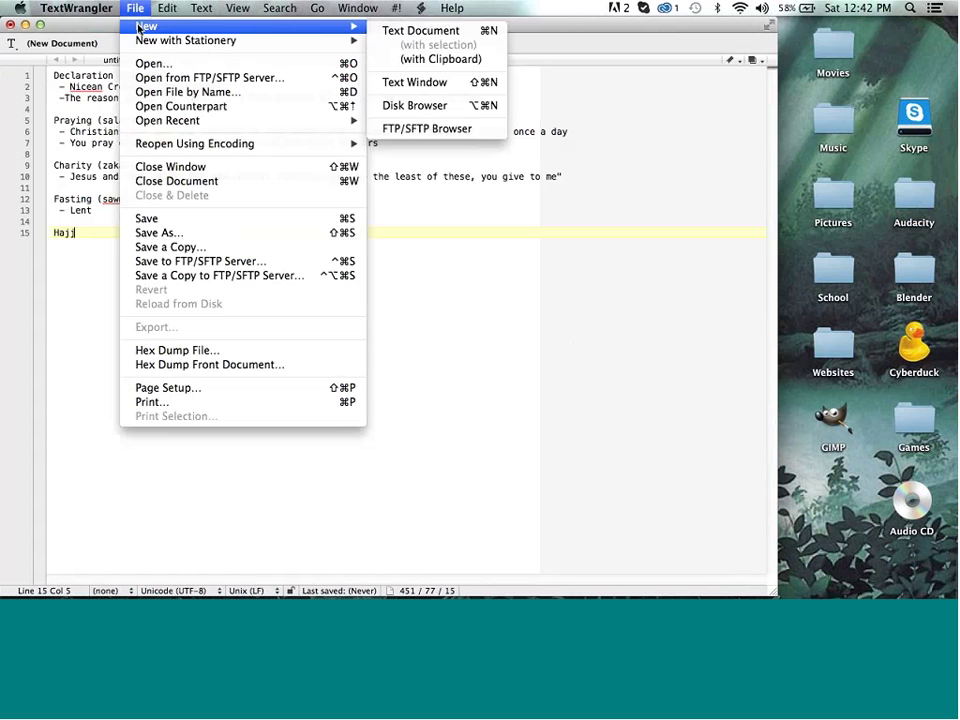
{"action": "left_click", "coordinate": [418, 28]}
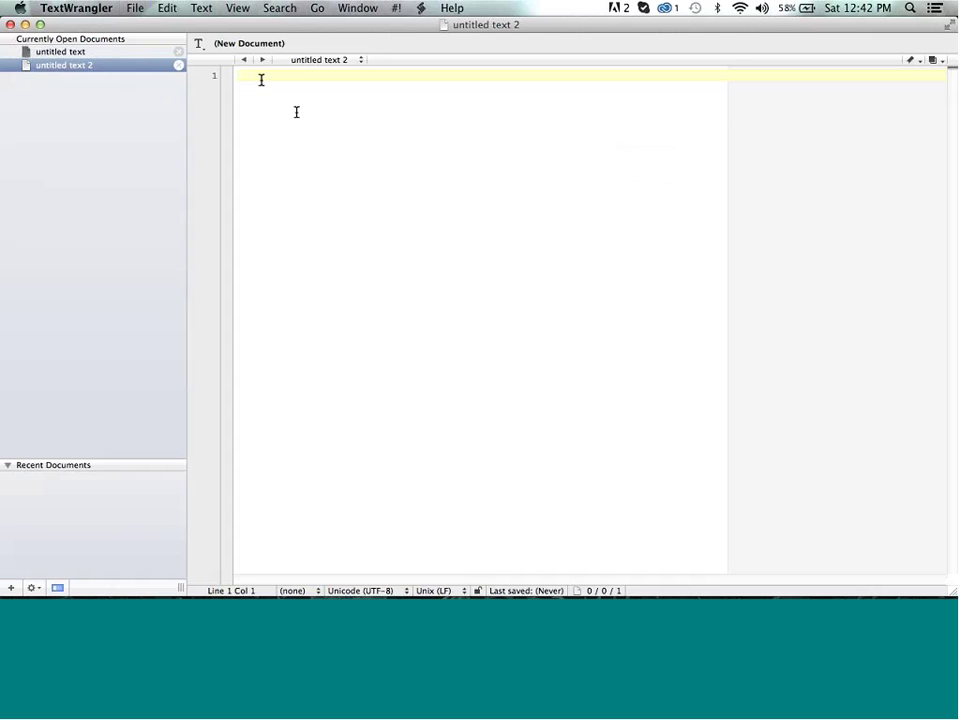
Write "lol thats exactly what i thought" in the new document and erase the whole line.
{"action": "type", "text": "lol thats dxactly what i t"}
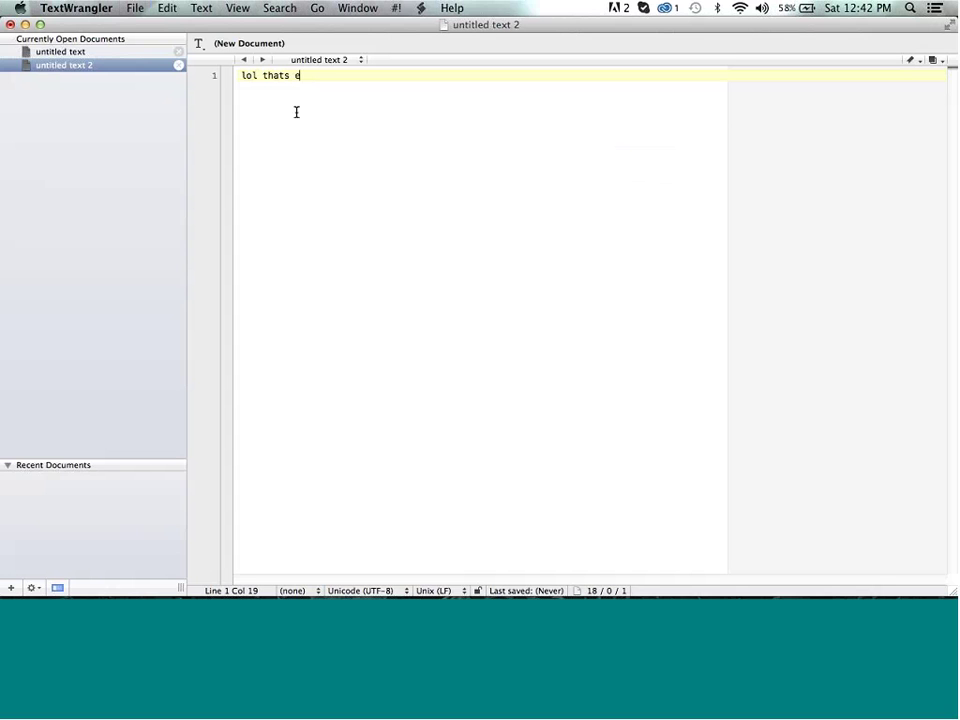
{"action": "type", "text": "hi=ought"}
{"action": "key", "text": "BackSpace"}
{"action": "key", "text": "BackSpace"}
{"action": "key", "text": "BackSpace"}
{"action": "key", "text": "BackSpace"}
{"action": "key", "text": "BackSpace"}
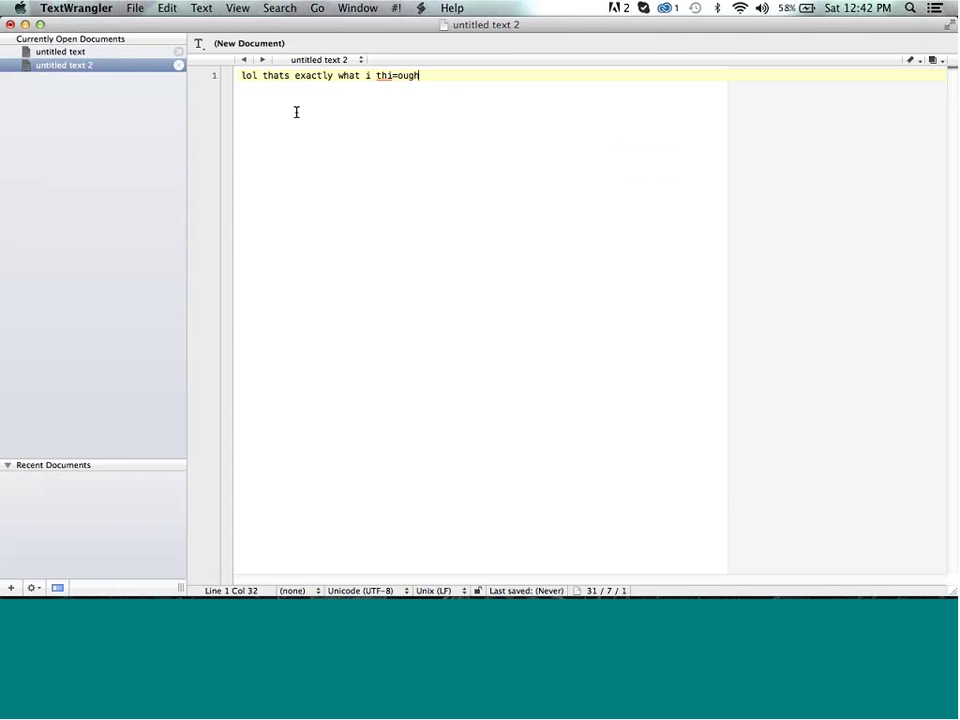
{"action": "type", "text": "ought"}
{"action": "key", "text": "BackSpace"}
{"action": "key", "text": "BackSpace"}
{"action": "key", "text": "BackSpace"}
{"action": "key", "text": "BackSpace"}
{"action": "key", "text": "BackSpace"}
{"action": "key", "text": "BackSpace"}
{"action": "key", "text": "BackSpace"}
{"action": "key", "text": "BackSpace"}
{"action": "key", "text": "BackSpace"}
{"action": "key", "text": "BackSpace"}
{"action": "key", "text": "BackSpace"}
{"action": "key", "text": "BackSpace"}
{"action": "key", "text": "BackSpace"}
{"action": "key", "text": "BackSpace"}
{"action": "key", "text": "BackSpace"}
{"action": "key", "text": "BackSpace"}
{"action": "key", "text": "BackSpace"}
{"action": "key", "text": "BackSpace"}
{"action": "key", "text": "BackSpace"}
{"action": "key", "text": "BackSpace"}
{"action": "key", "text": "BackSpace"}
{"action": "key", "text": "BackSpace"}
{"action": "key", "text": "BackSpace"}
{"action": "key", "text": "BackSpace"}
{"action": "key", "text": "BackSpace"}
{"action": "key", "text": "BackSpace"}
{"action": "key", "text": "BackSpace"}
{"action": "key", "text": "BackSpace"}
{"action": "key", "text": "BackSpace"}
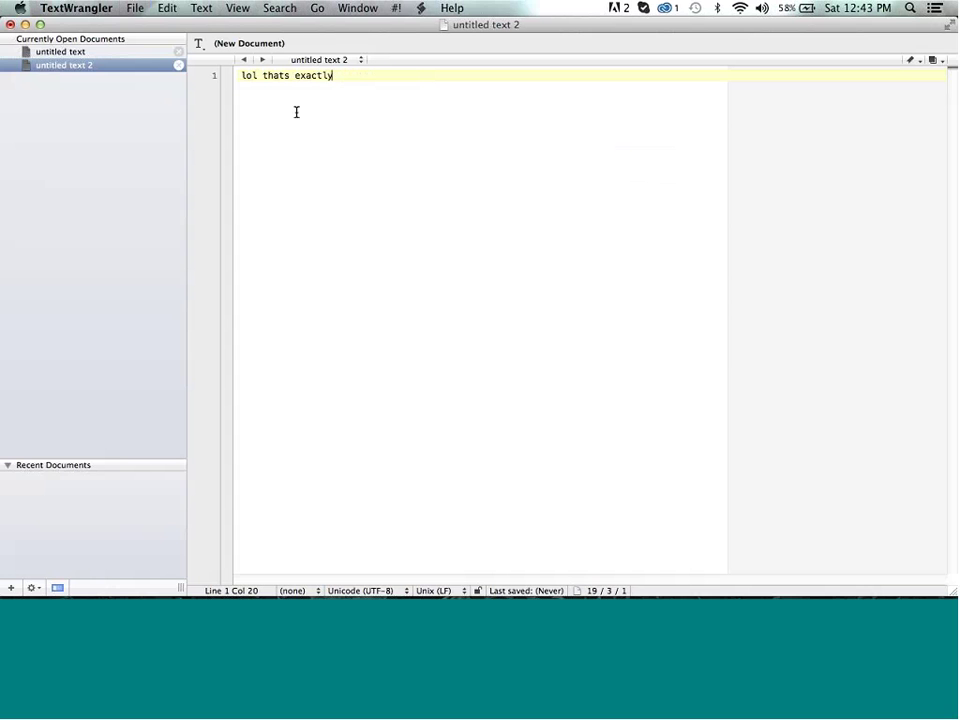
{"action": "key", "text": "BackSpace"}
{"action": "key", "text": "BackSpace"}
{"action": "key", "text": "BackSpace"}
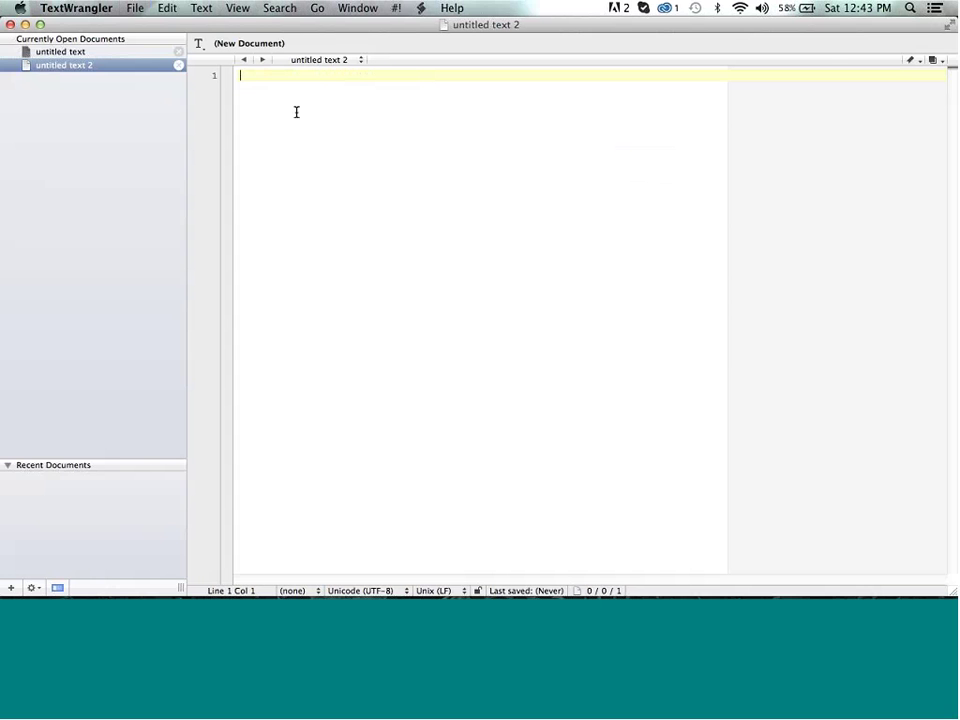
Return to Unity and inspect the placement of the ball and the wall on the plane from several angles.
{"action": "key", "text": "ctrl+Right"}
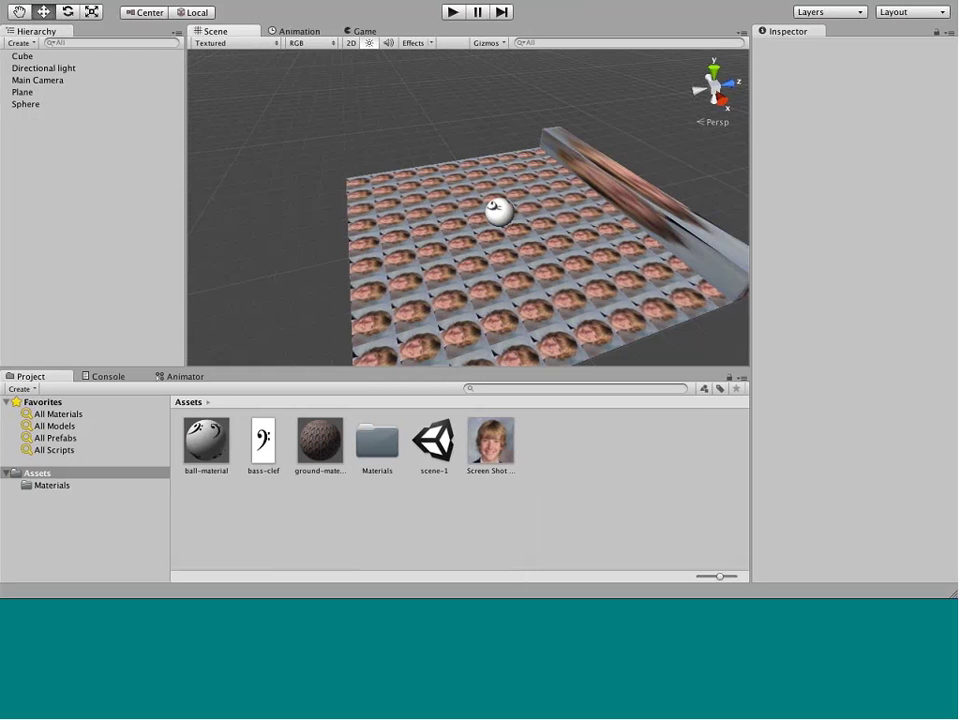
{"action": "key", "text": "Left"}
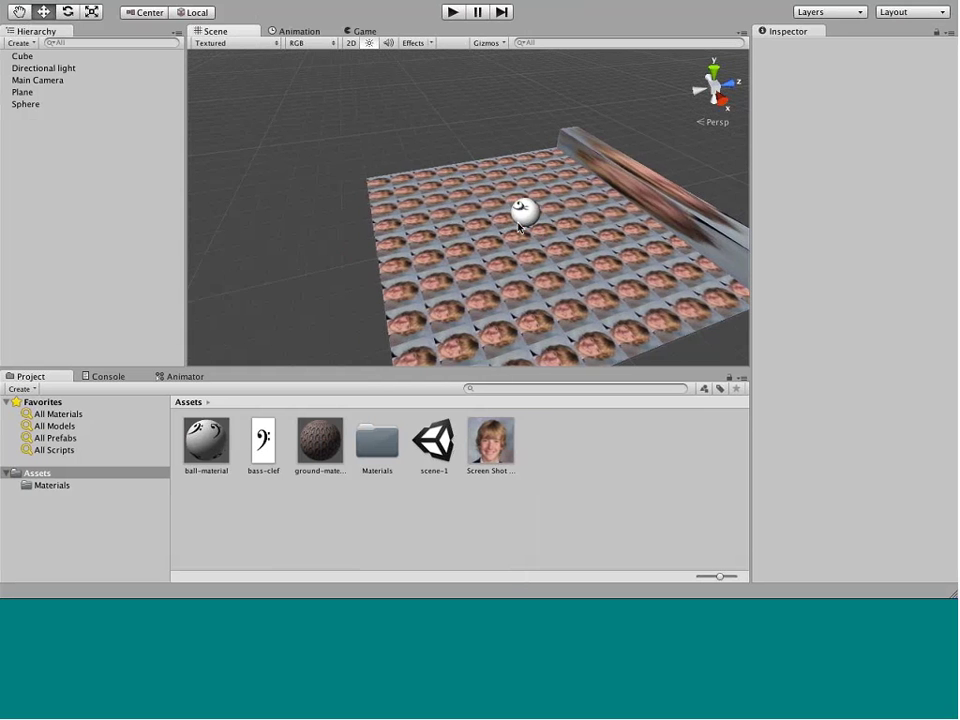
{"action": "key", "text": "Down"}
{"action": "key", "text": "Up"}
{"action": "key", "text": "Right"}
{"action": "key", "text": "Right"}
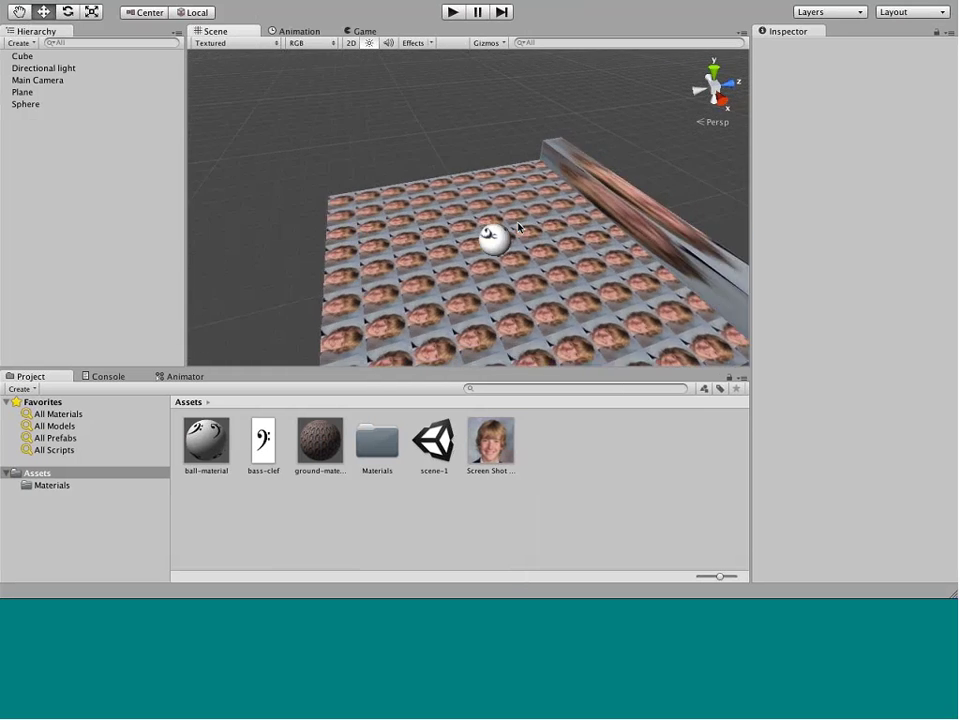
{"action": "key", "text": "Down"}
{"action": "key", "text": "Right"}
{"action": "key", "text": "Right"}
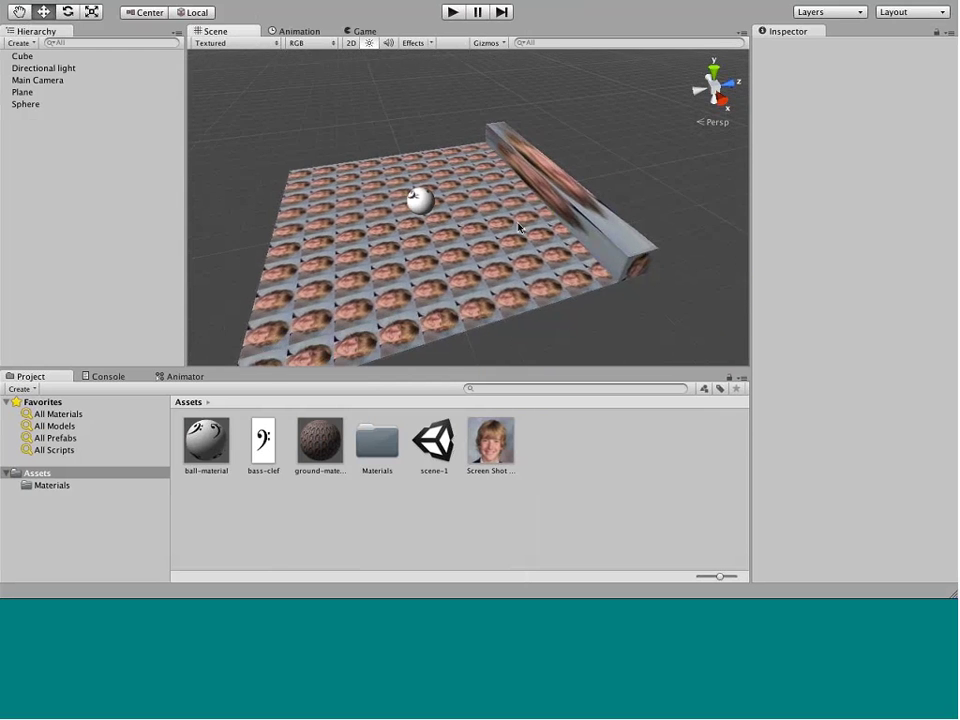
{"action": "key", "text": "Left"}
{"action": "key", "text": "Up"}
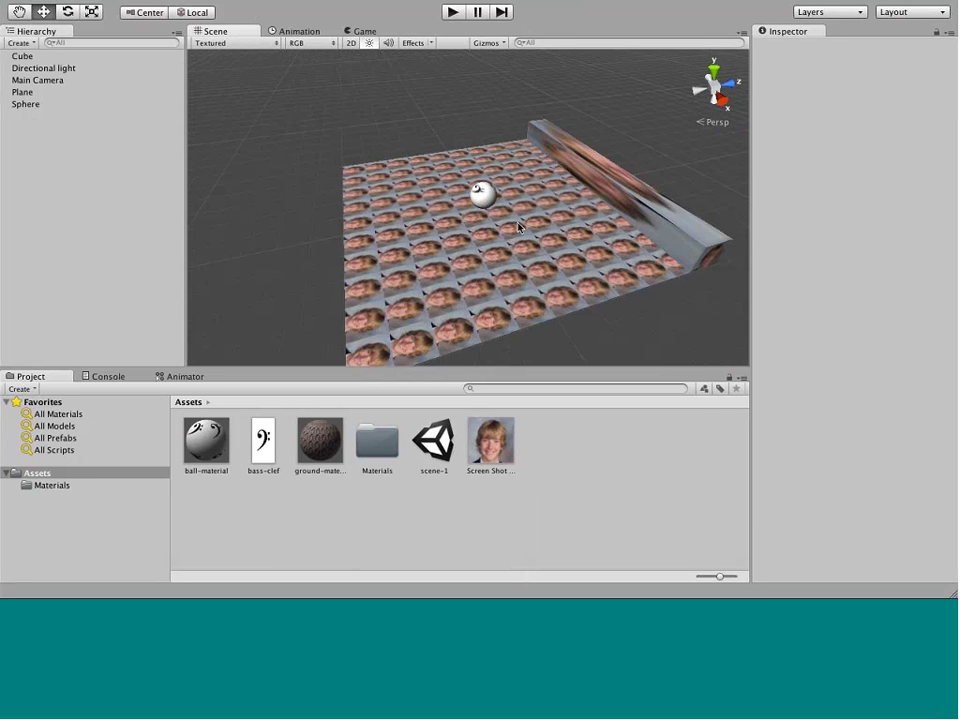
{"action": "key", "text": "ctrl+Left"}
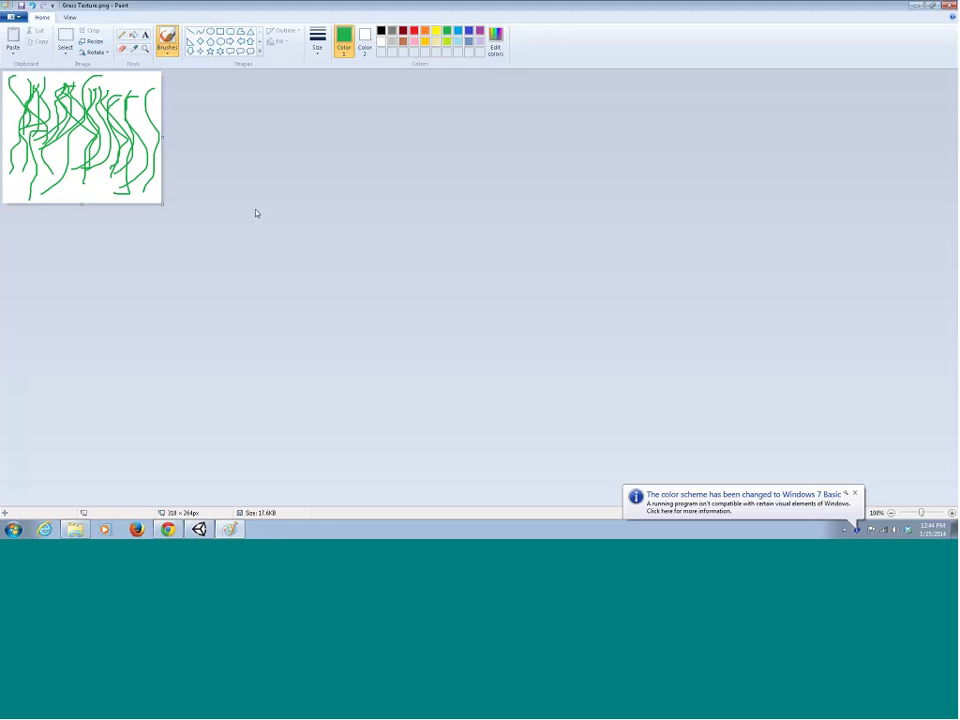
Close Grass Texture.png in Paint and play-test the red-ball level in Unity.
{"action": "left_click", "coordinate": [950, 6]}
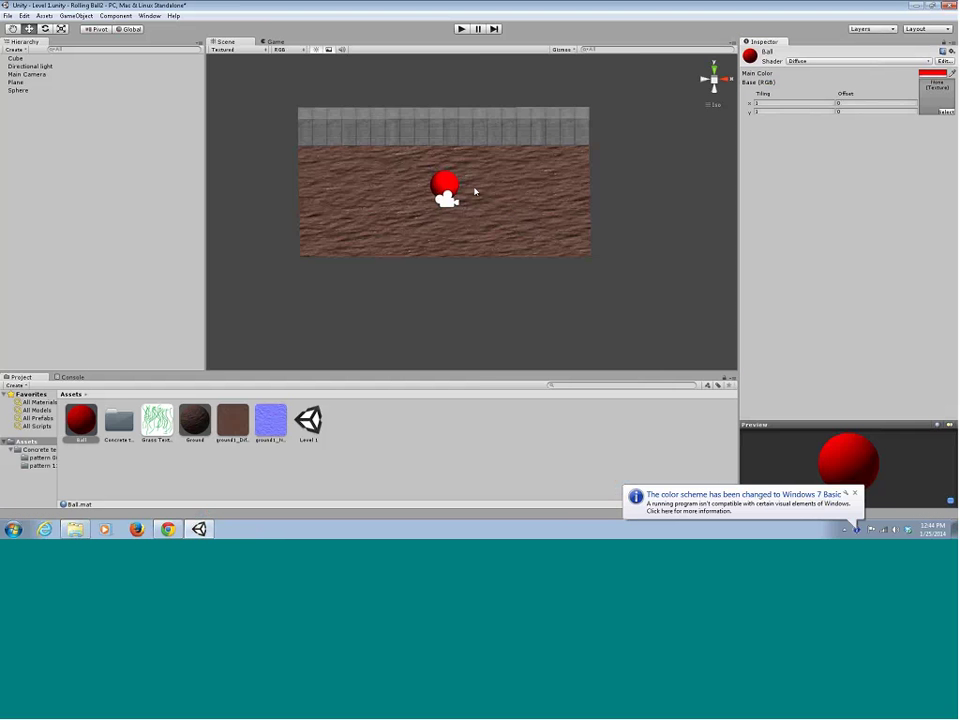
{"action": "right_click_drag", "start_coordinate": [490, 189], "coordinate": [489, 191]}
{"action": "left_click_drag", "start_coordinate": [489, 191], "coordinate": [532, 60], "text": "alt"}
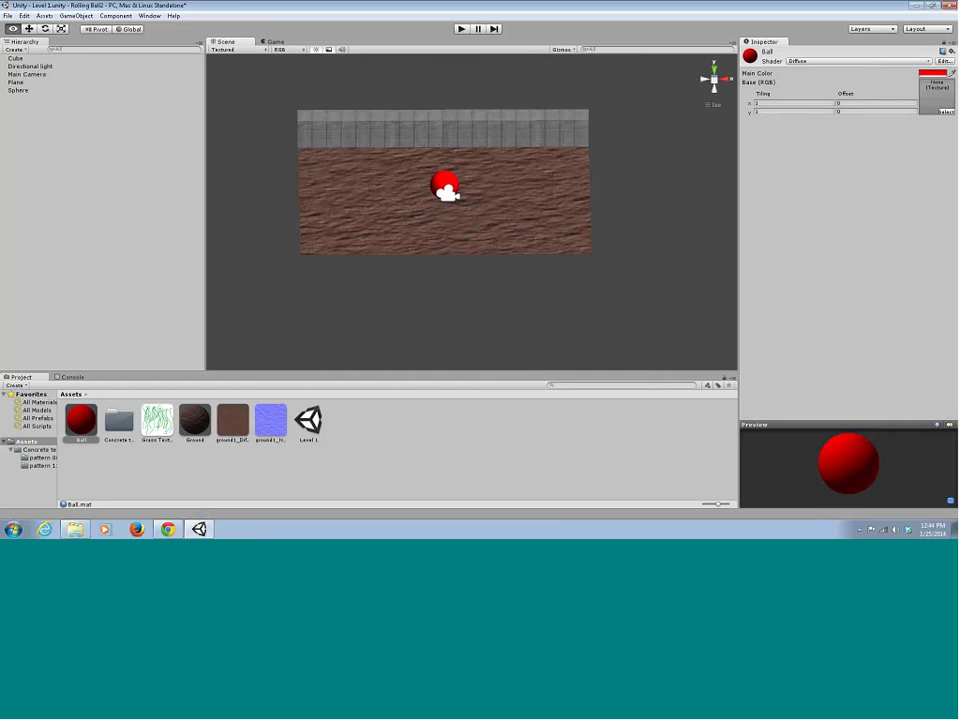
{"action": "left_click", "coordinate": [461, 30]}
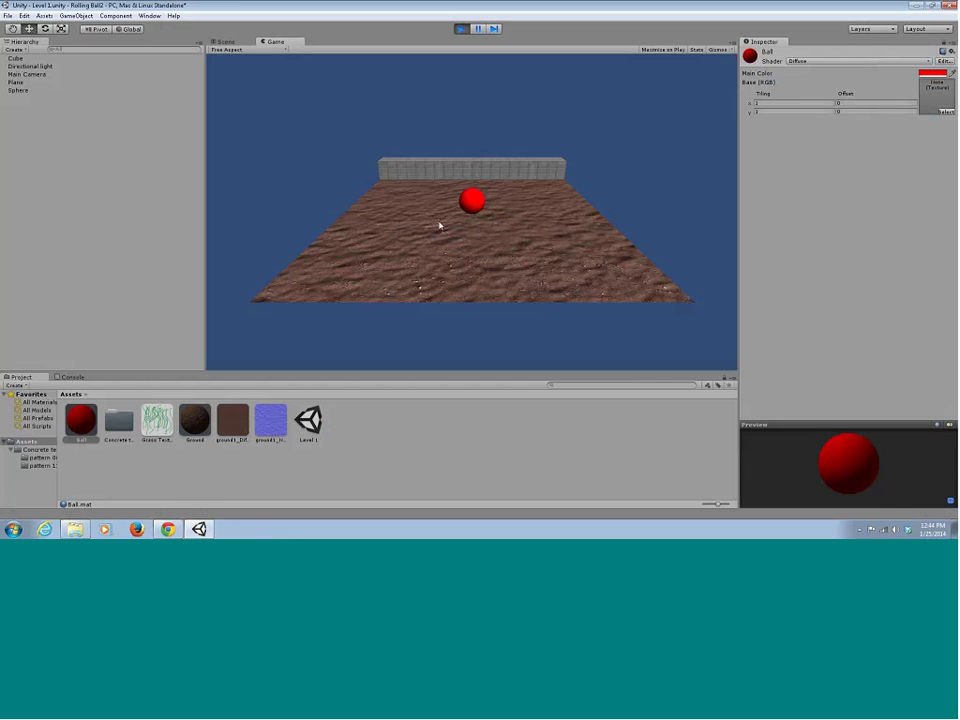
{"action": "left_click", "coordinate": [461, 30]}
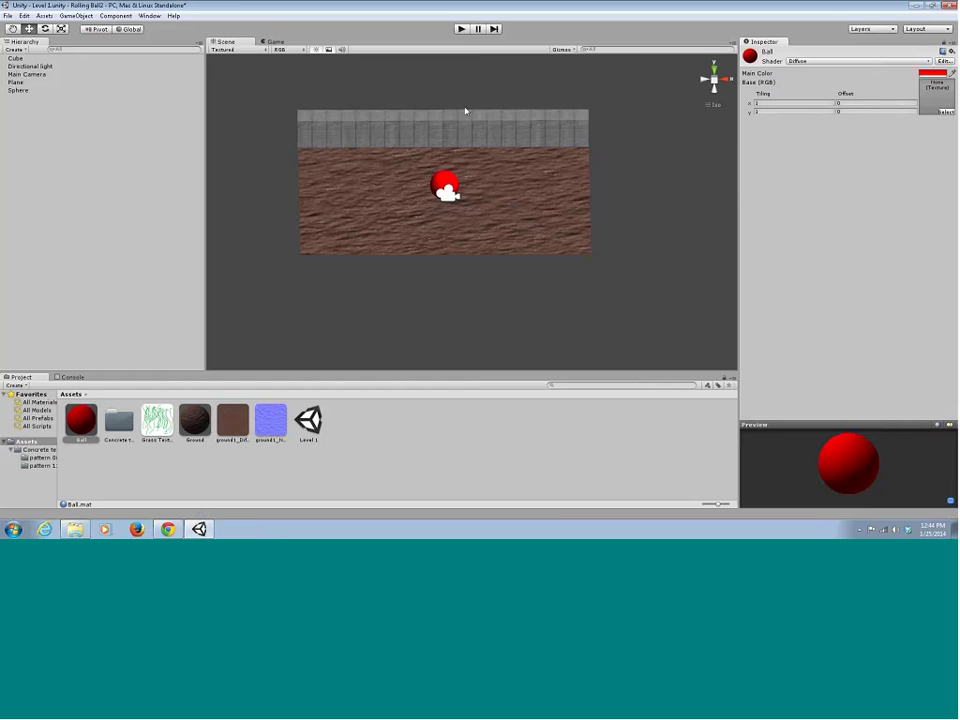
Try hard shadows on the directional light and set its shadow type to Soft Shadows.
{"action": "left_click", "coordinate": [48, 67]}
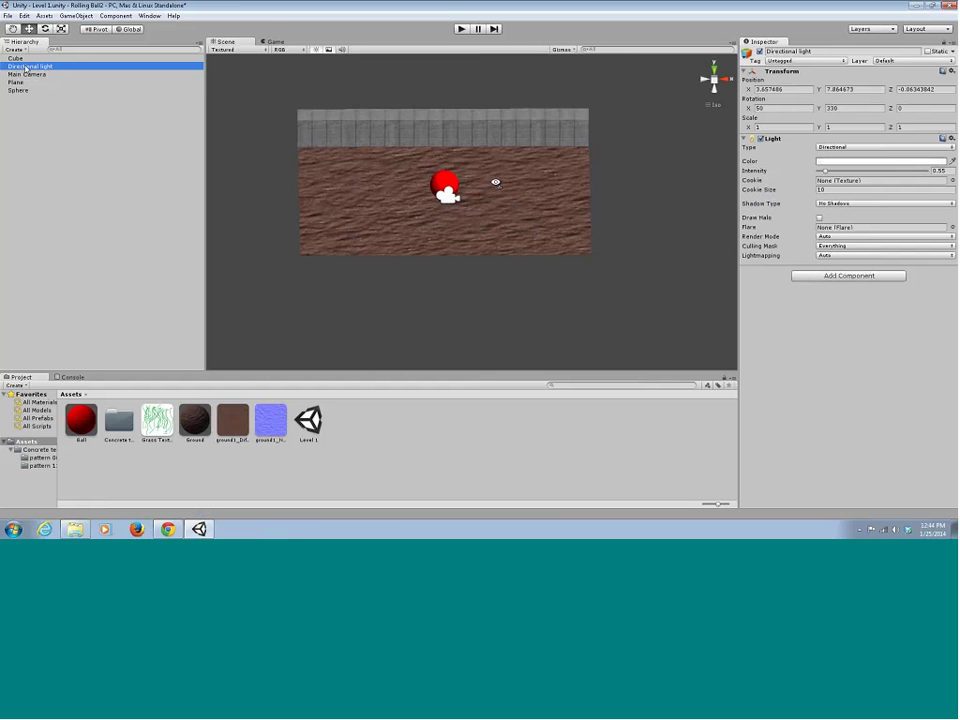
{"action": "mouse_move", "coordinate": [495, 180]}
{"action": "left_mouse_down", "text": "alt"}
{"action": "mouse_move", "coordinate": [501, 209]}
{"action": "mouse_move", "coordinate": [551, 103]}
{"action": "mouse_move", "coordinate": [514, 180]}
{"action": "mouse_move", "coordinate": [484, 186]}
{"action": "mouse_move", "coordinate": [492, 186]}
{"action": "left_mouse_up", "text": "alt"}
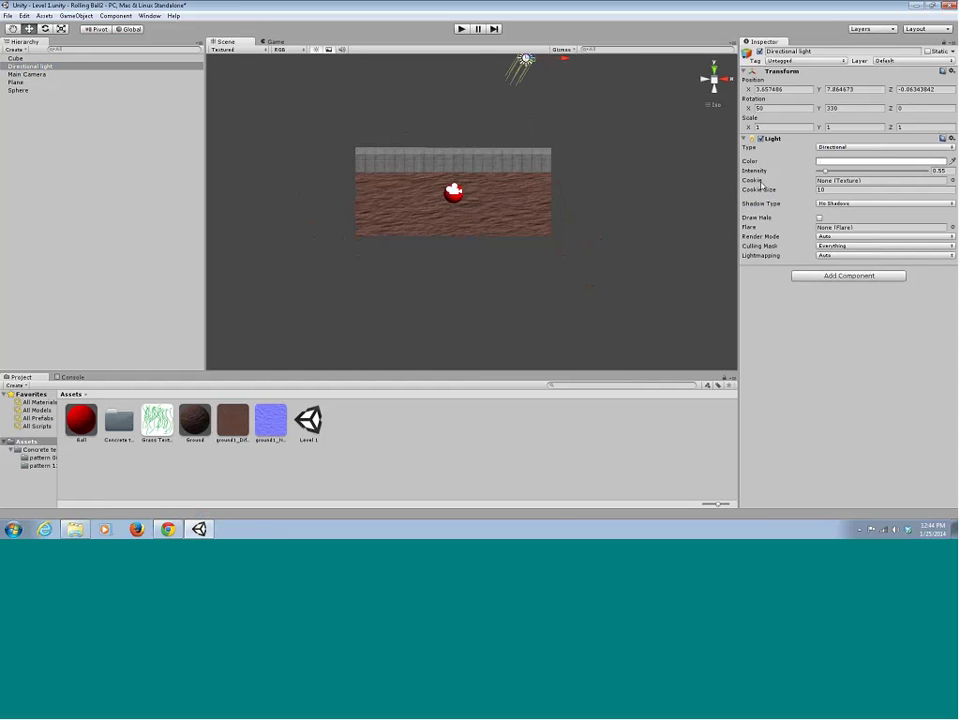
{"action": "left_click", "coordinate": [849, 204]}
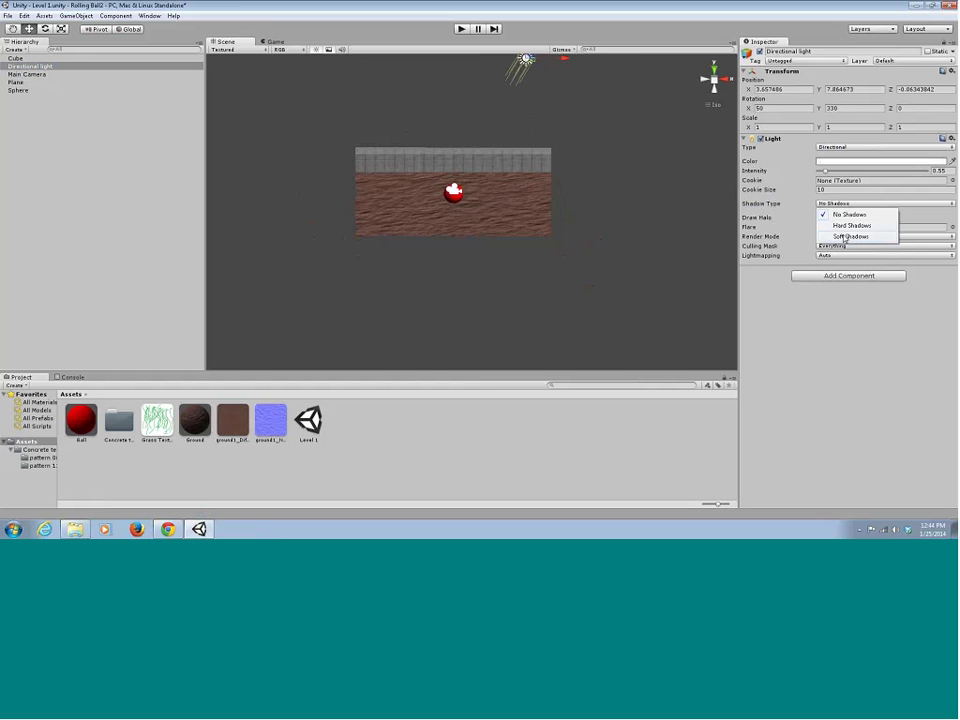
{"action": "left_click", "coordinate": [850, 225]}
{"action": "left_click", "coordinate": [850, 203]}
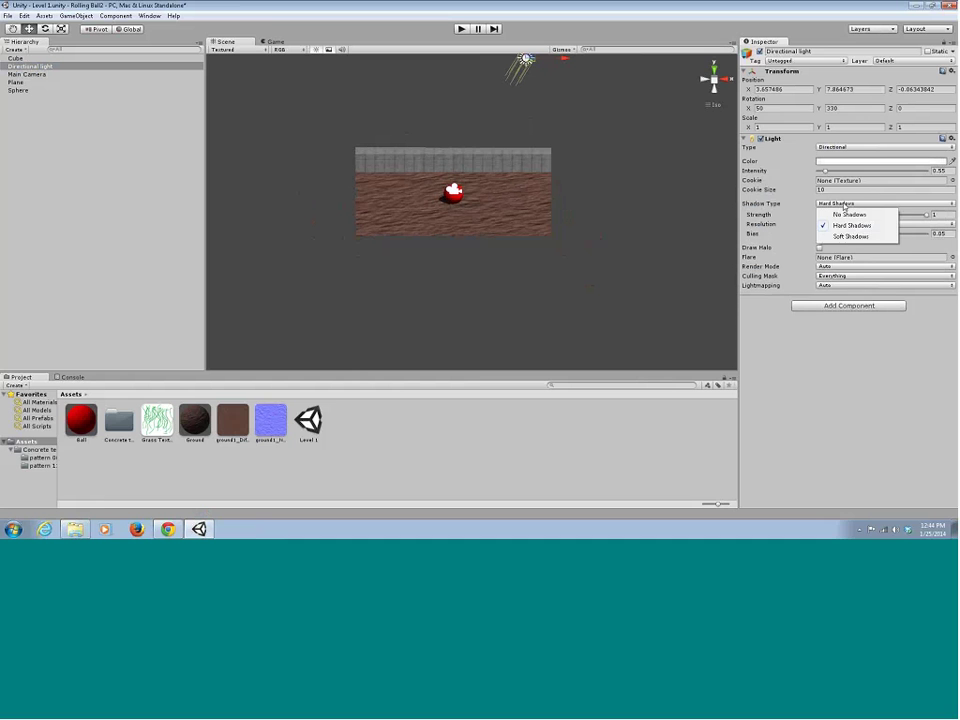
{"action": "left_click", "coordinate": [845, 236]}
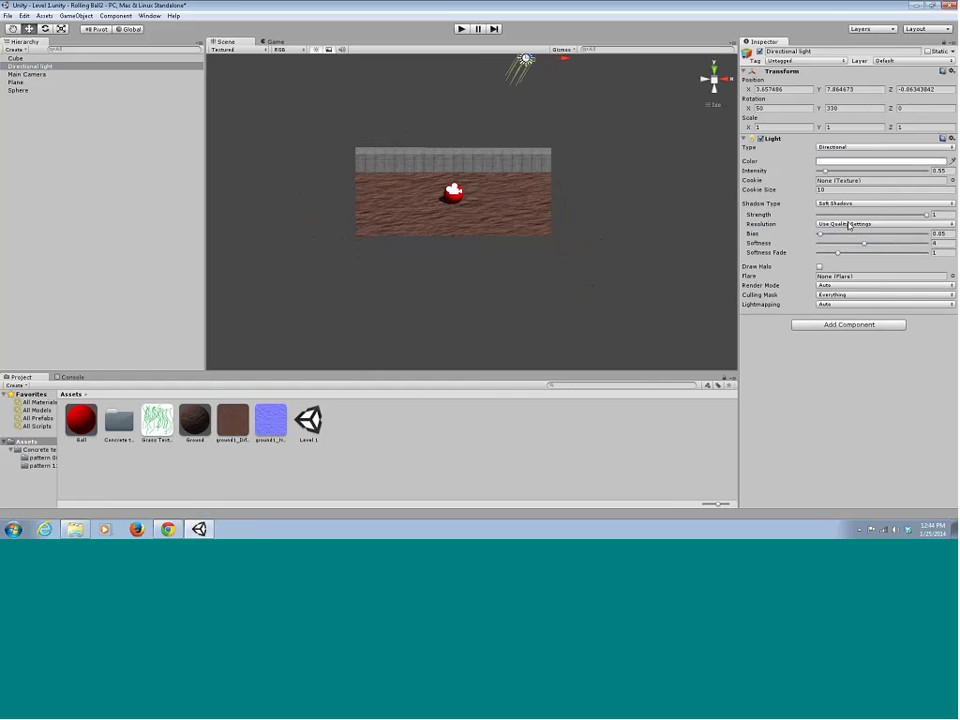
Set the directional light's shadow bias to 0.316 and softness to 3.55, and play-test the level.
{"action": "left_click_drag", "start_coordinate": [821, 233], "coordinate": [857, 244]}
{"action": "left_click", "coordinate": [461, 28]}
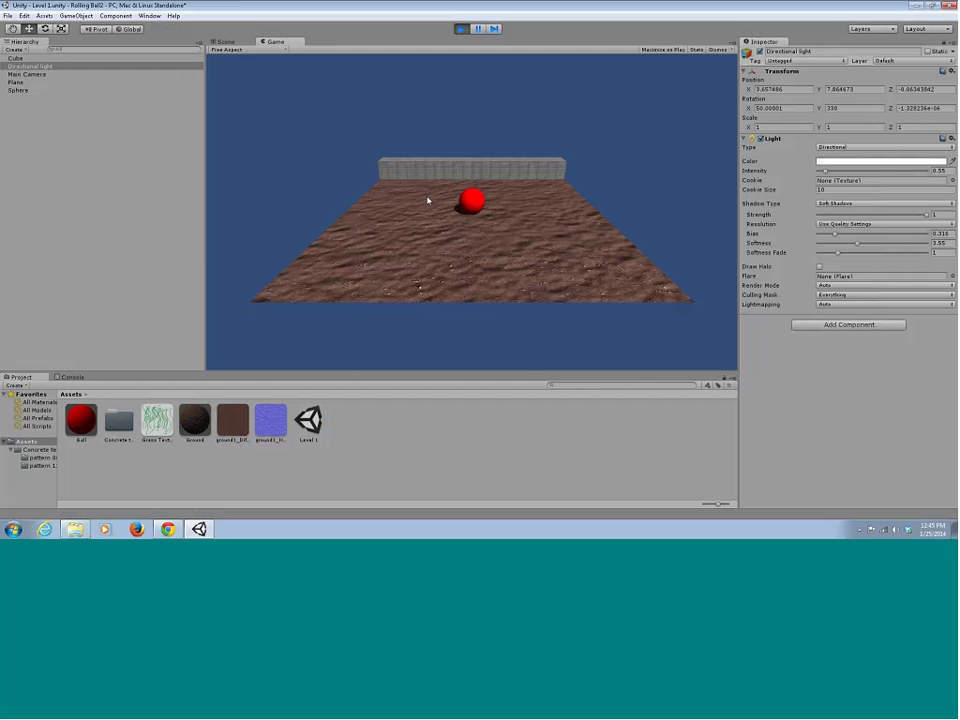
{"action": "left_click", "coordinate": [461, 28]}
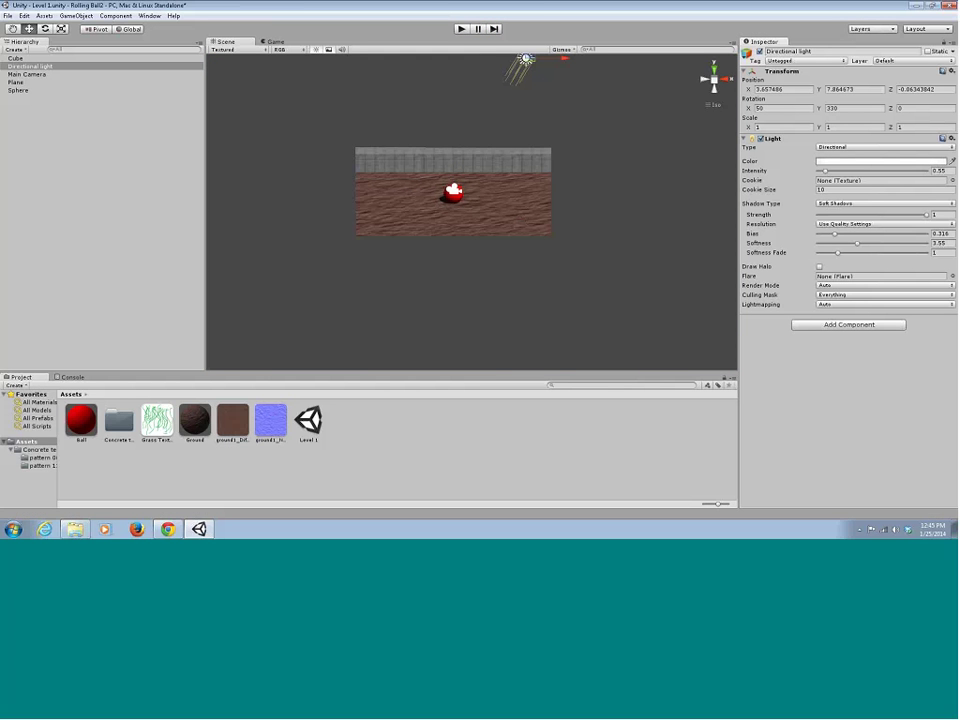
Inspect the ball's shadow and the main camera from a tilted viewpoint and clear the selection.
{"action": "left_click", "coordinate": [454, 192]}
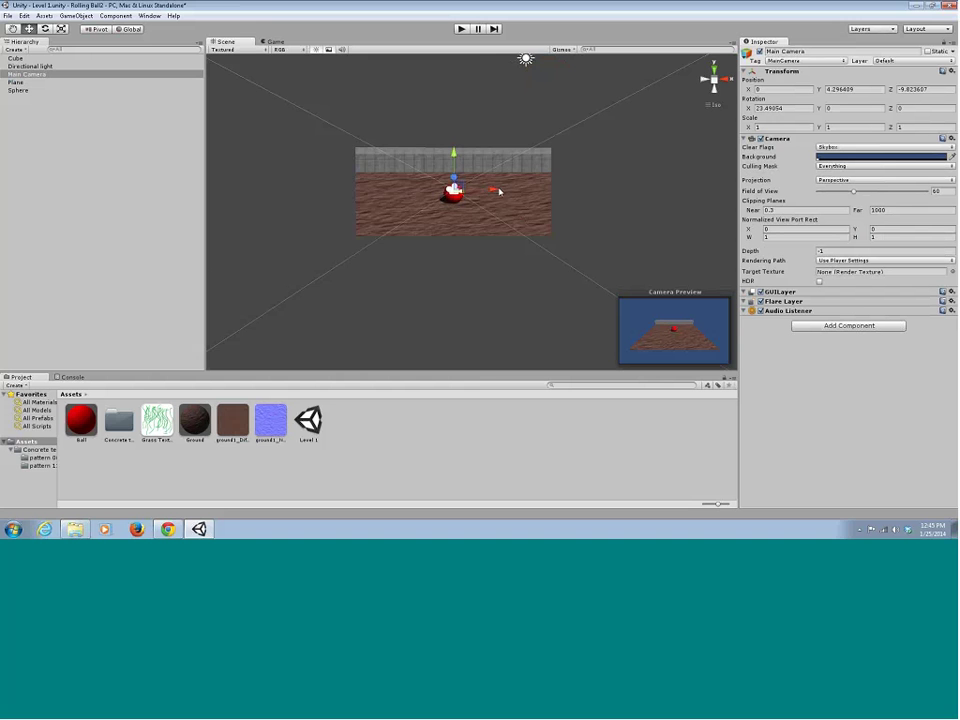
{"action": "mouse_move", "coordinate": [499, 192]}
{"action": "right_mouse_down"}
{"action": "mouse_move", "coordinate": [561, 218]}
{"action": "mouse_move", "coordinate": [511, 160]}
{"action": "mouse_move", "coordinate": [497, 204]}
{"action": "mouse_move", "coordinate": [500, 178]}
{"action": "mouse_move", "coordinate": [504, 192]}
{"action": "right_mouse_up"}
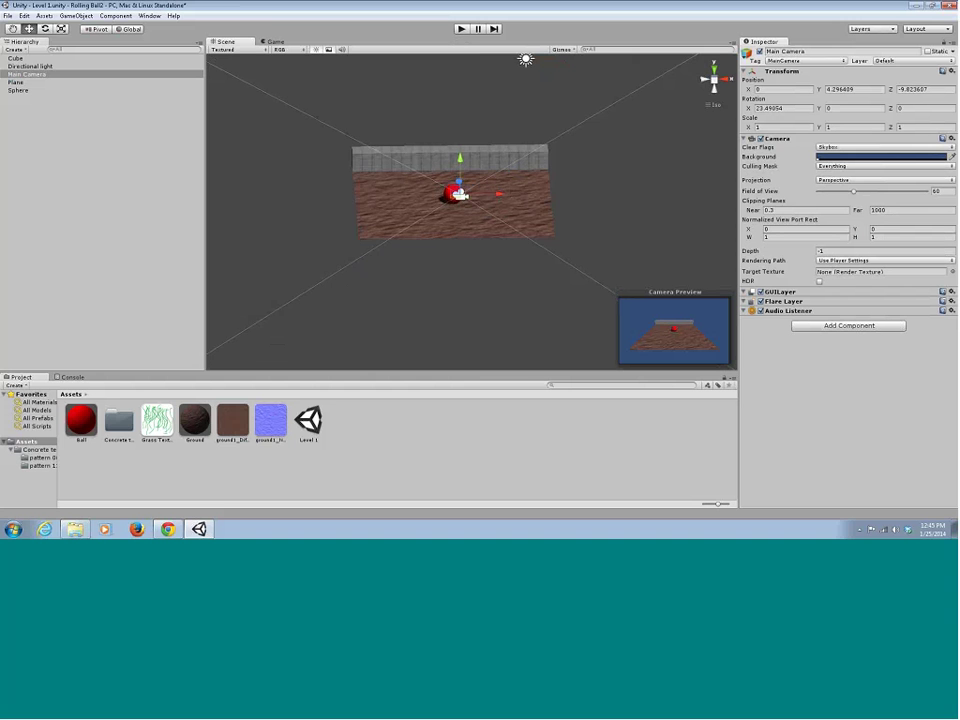
{"action": "left_click_drag", "start_coordinate": [440, 200], "coordinate": [445, 235], "text": "alt"}
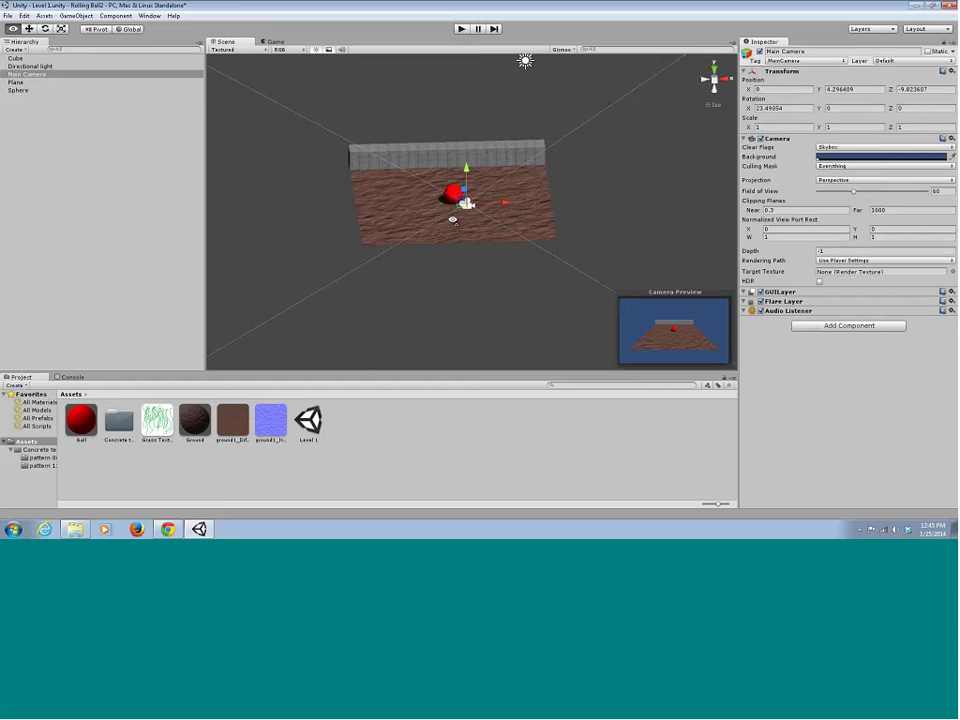
{"action": "left_click", "coordinate": [399, 421]}
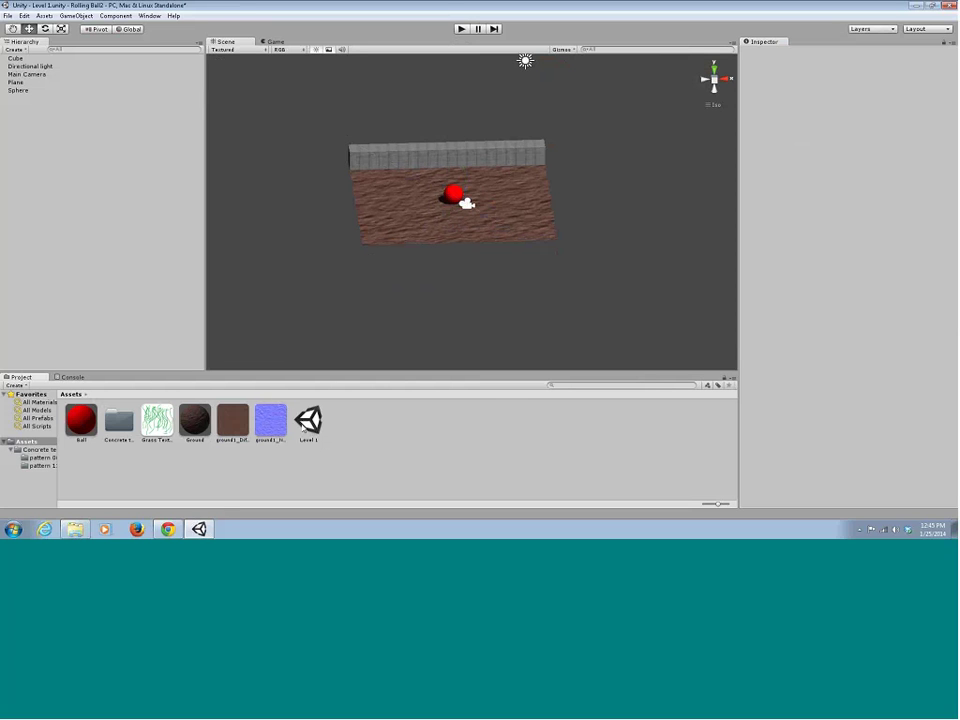
Reopen the Level 1 scene from the project assets, saving the pending scene changes.
{"action": "left_click", "coordinate": [314, 424]}
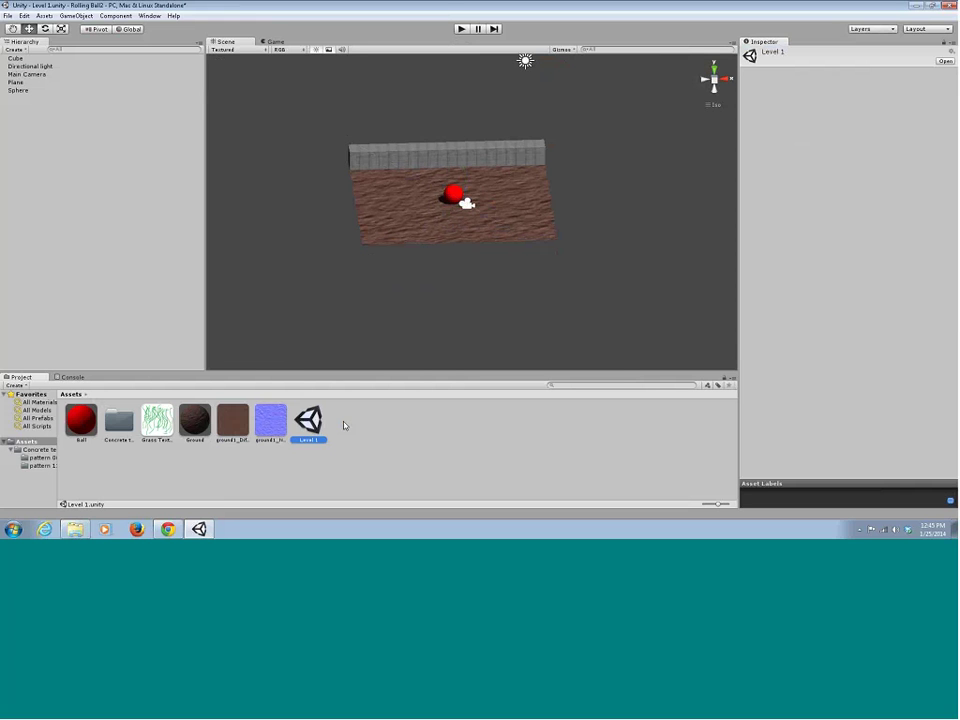
{"action": "left_click", "coordinate": [344, 425]}
{"action": "left_click", "coordinate": [314, 424]}
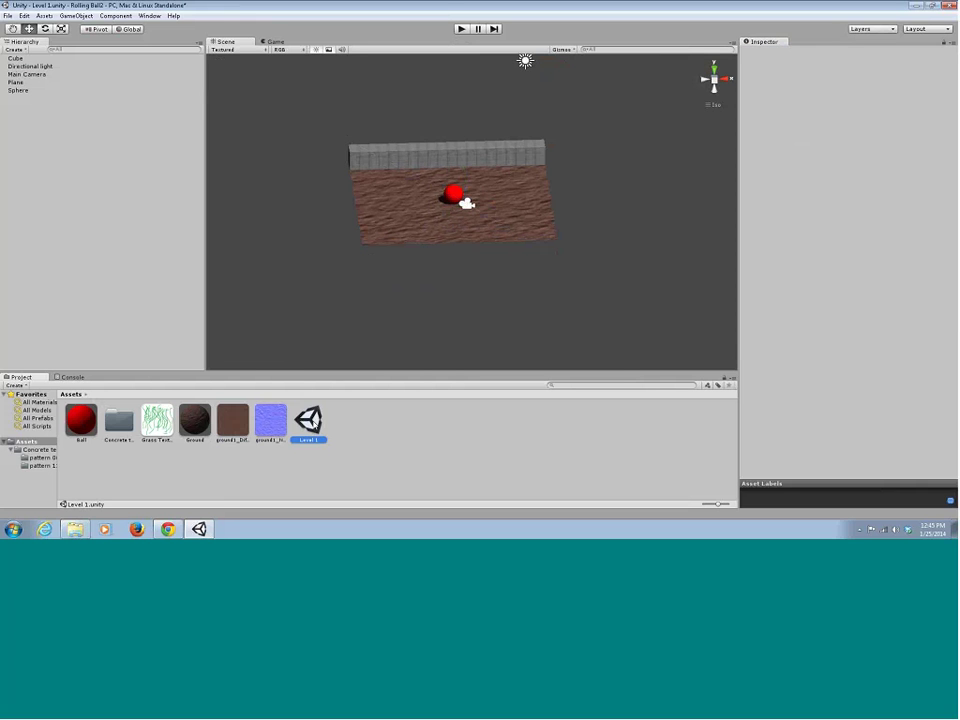
{"action": "double_click", "coordinate": [312, 422]}
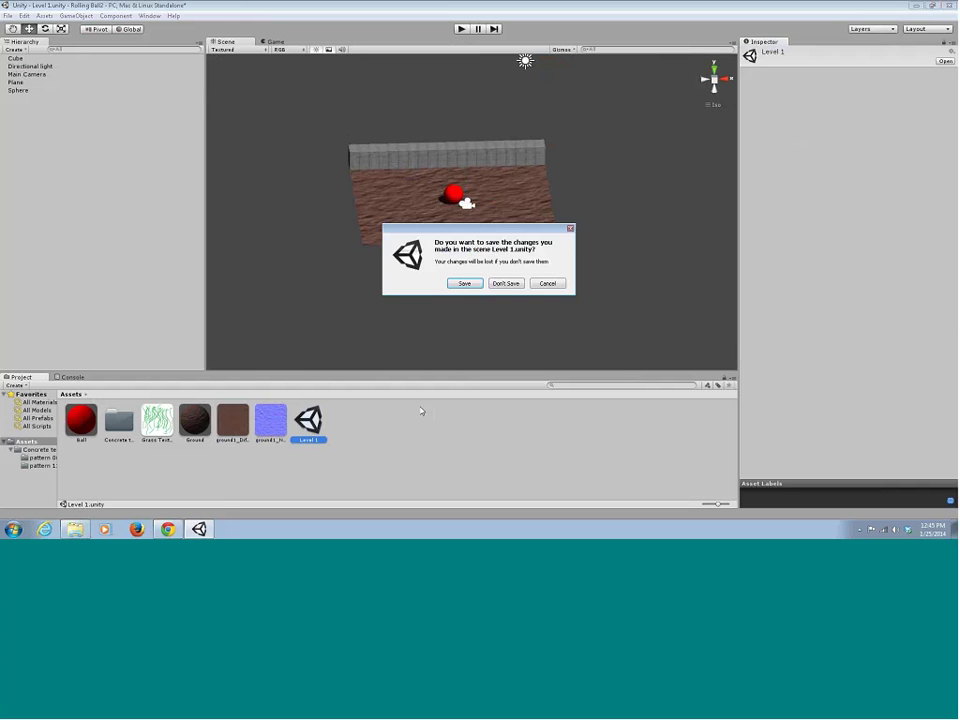
{"action": "left_click", "coordinate": [471, 286]}
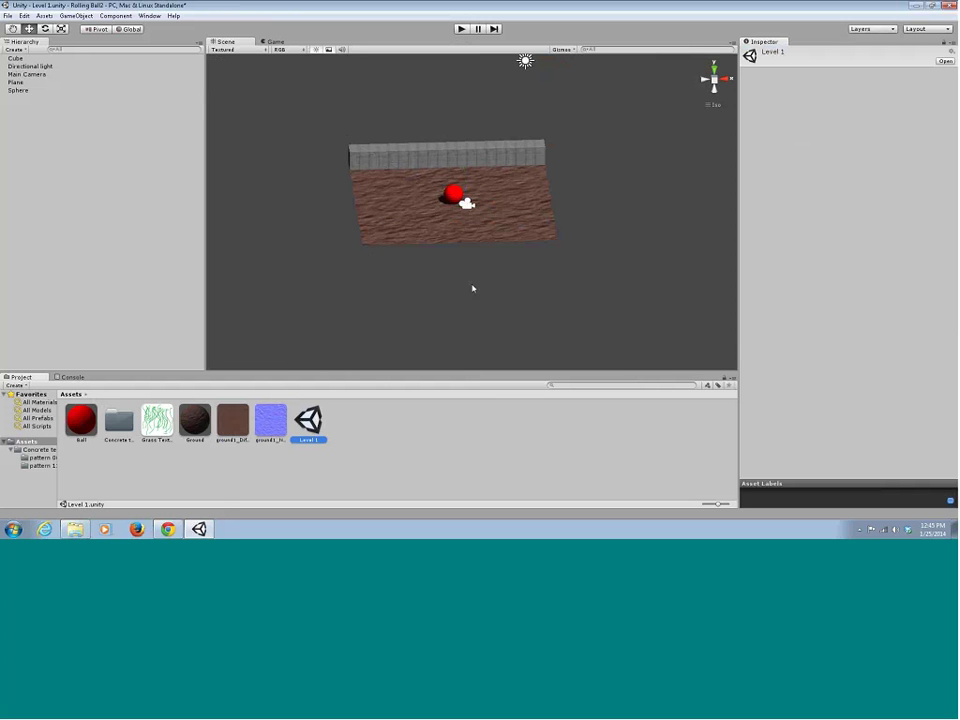
{"action": "left_click_drag", "start_coordinate": [470, 215], "coordinate": [499, 216], "text": "alt"}
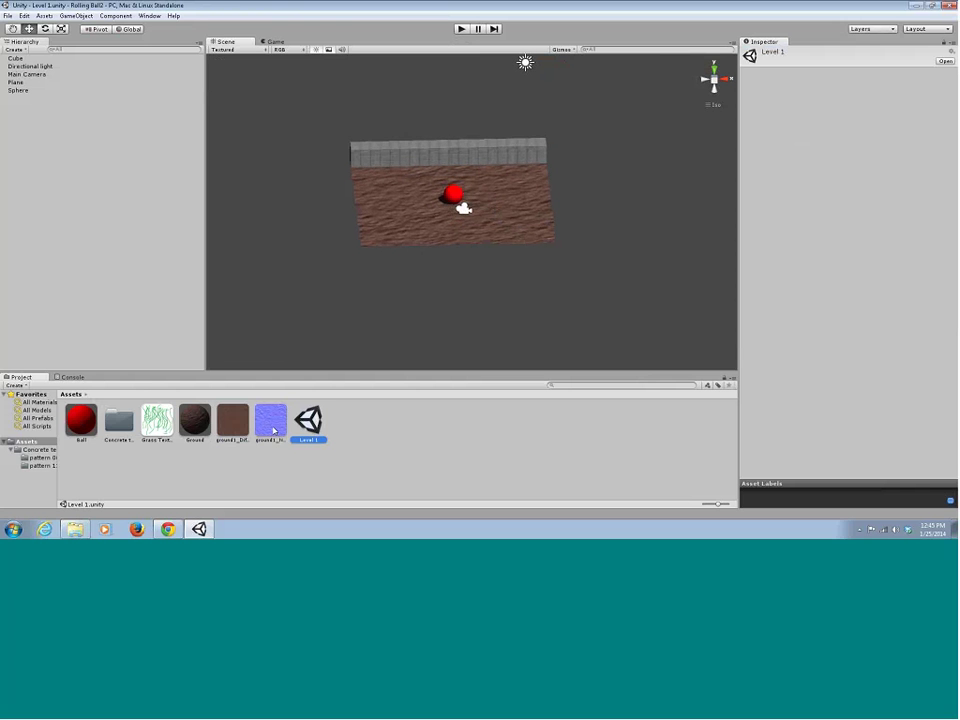
Look through the project assets: the ball and ground materials, concrete texture folder, grass and ground textures, and Level 1 scene.
{"action": "left_click", "coordinate": [230, 424]}
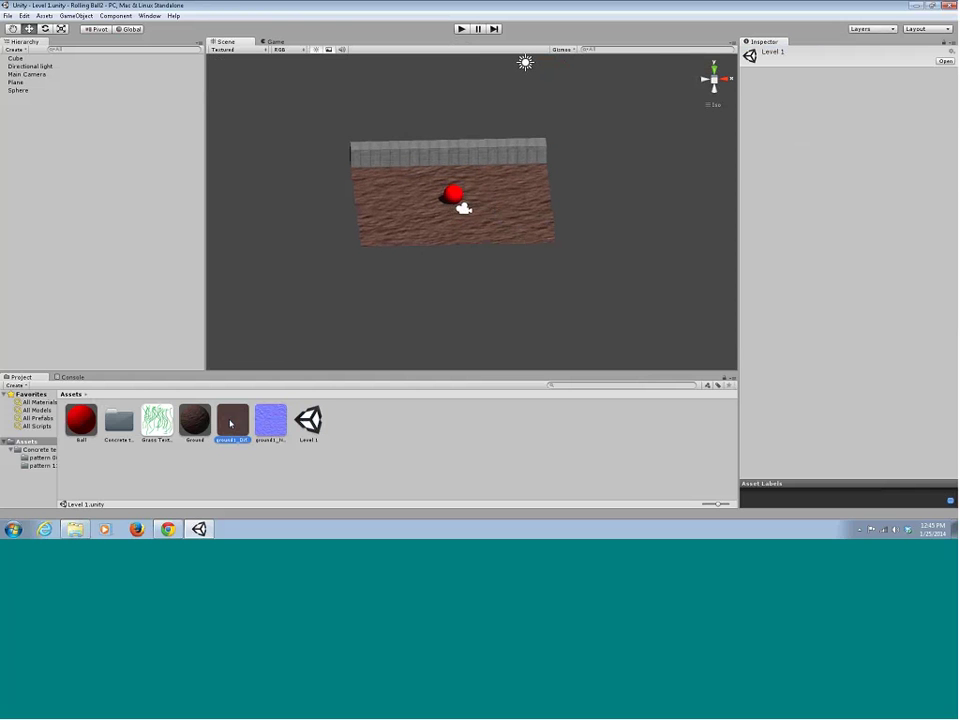
{"action": "key", "text": "Right"}
{"action": "key", "text": "Left"}
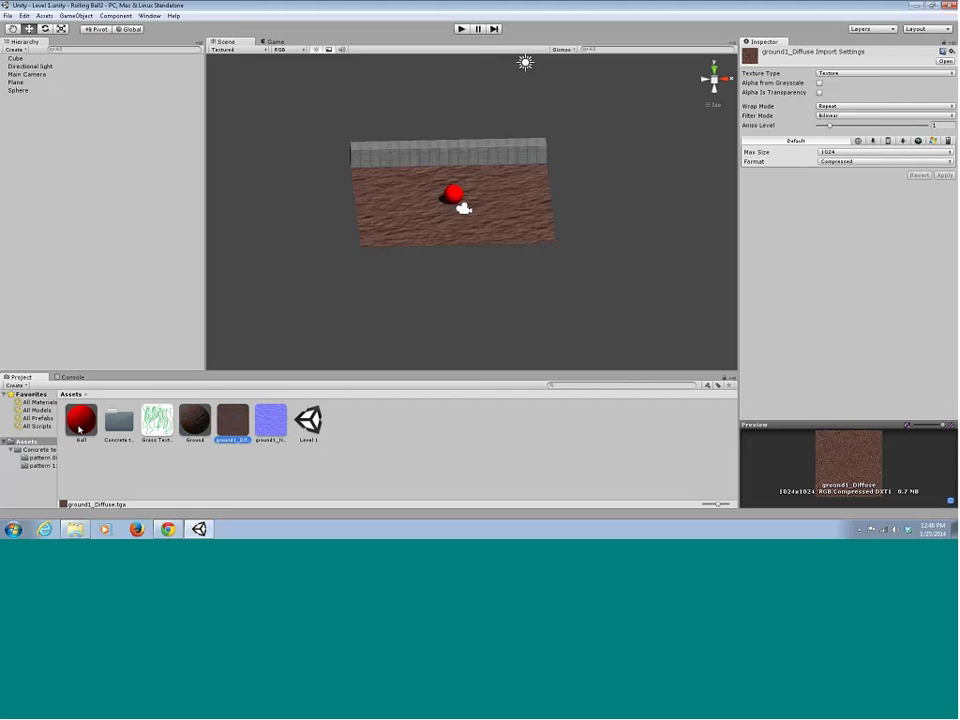
{"action": "left_click", "coordinate": [81, 420]}
{"action": "left_click", "coordinate": [119, 420]}
{"action": "left_click", "coordinate": [157, 420]}
{"action": "left_click", "coordinate": [232, 420]}
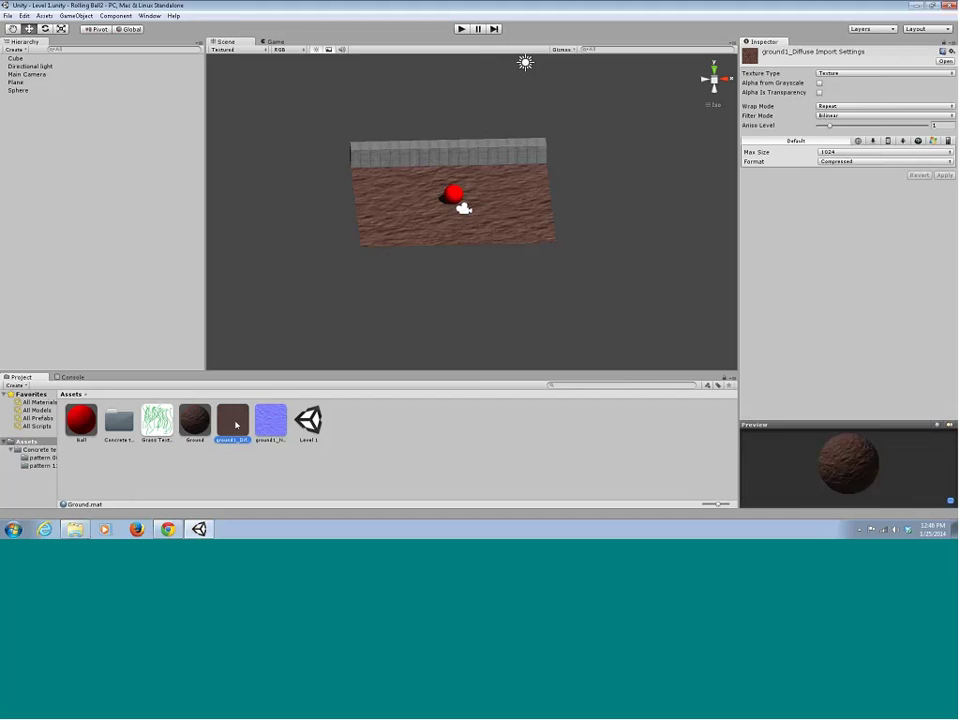
{"action": "left_click", "coordinate": [270, 420]}
{"action": "left_click", "coordinate": [195, 420]}
{"action": "left_click", "coordinate": [81, 420]}
{"action": "left_click", "coordinate": [119, 420]}
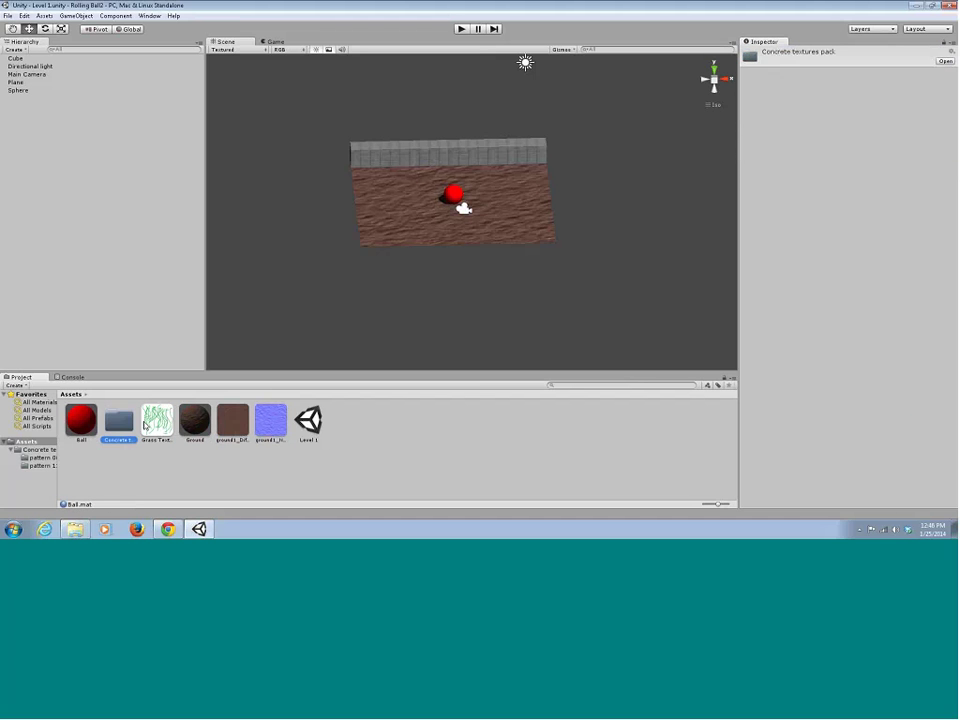
{"action": "left_click", "coordinate": [308, 420]}
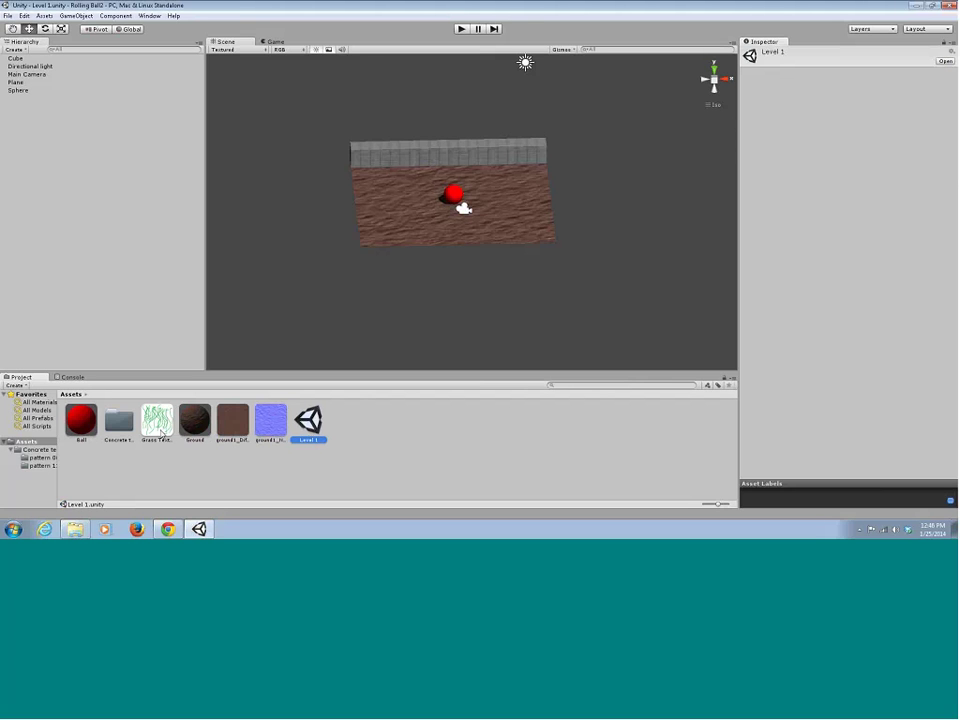
Create a folder named Scenes in Assets and move the Level 1 scene into it.
{"action": "right_click", "coordinate": [372, 419]}
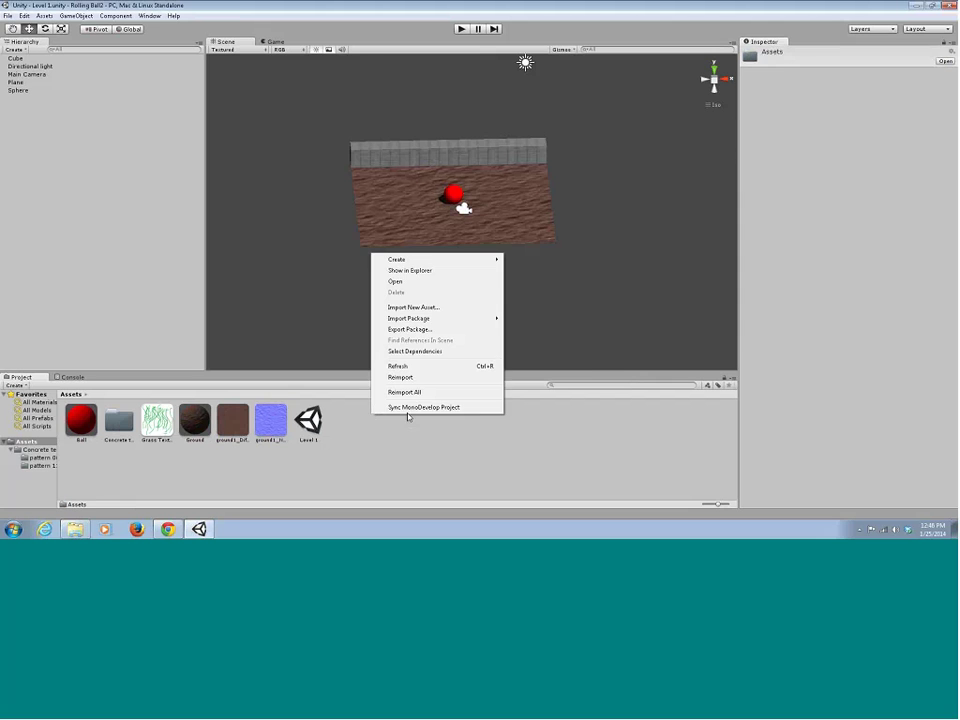
{"action": "mouse_move", "coordinate": [420, 259]}
{"action": "left_click", "coordinate": [523, 260]}
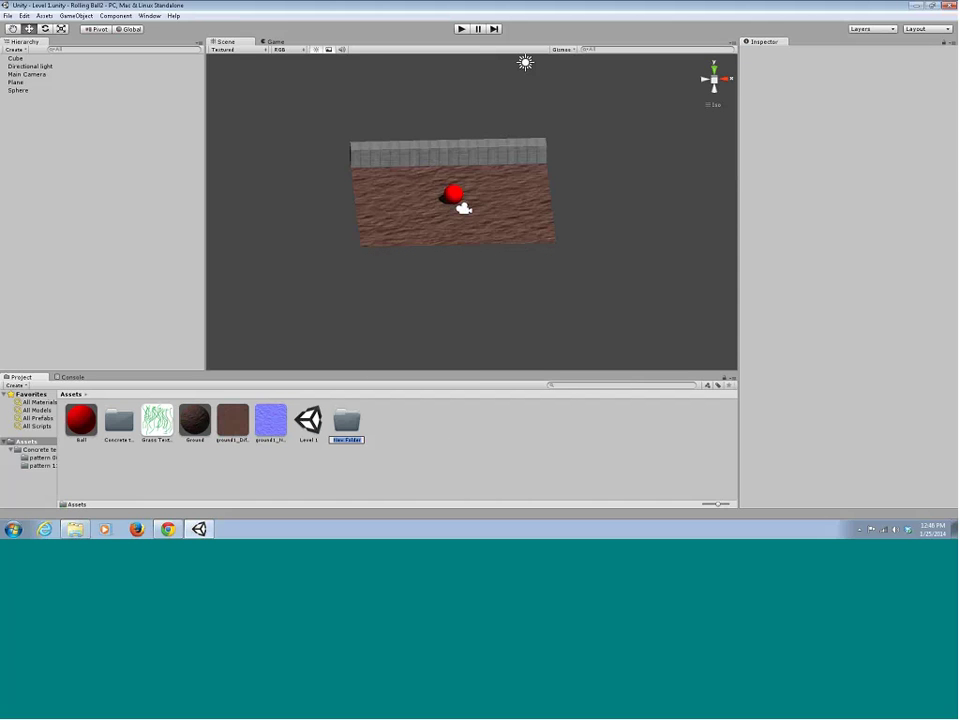
{"action": "type", "text": "Scenes"}
{"action": "key", "text": "Return"}
{"action": "left_click_drag", "start_coordinate": [309, 421], "coordinate": [353, 431]}
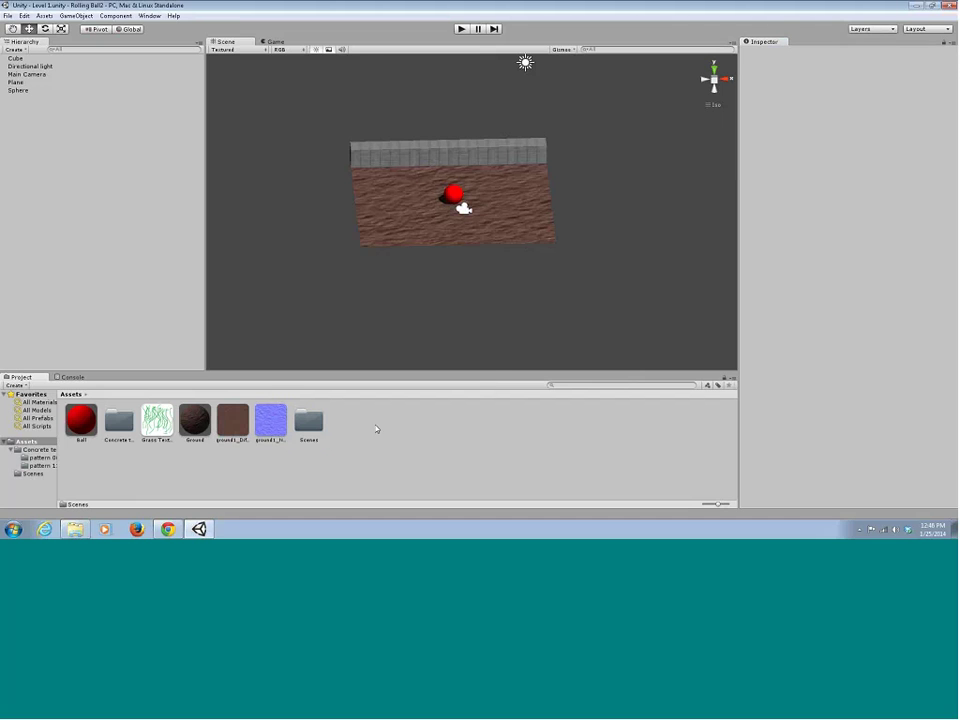
Create a folder named Materials in Assets and move the Ground and Ball materials into it.
{"action": "right_click", "coordinate": [362, 425]}
{"action": "mouse_move", "coordinate": [415, 272]}
{"action": "left_click", "coordinate": [516, 268]}
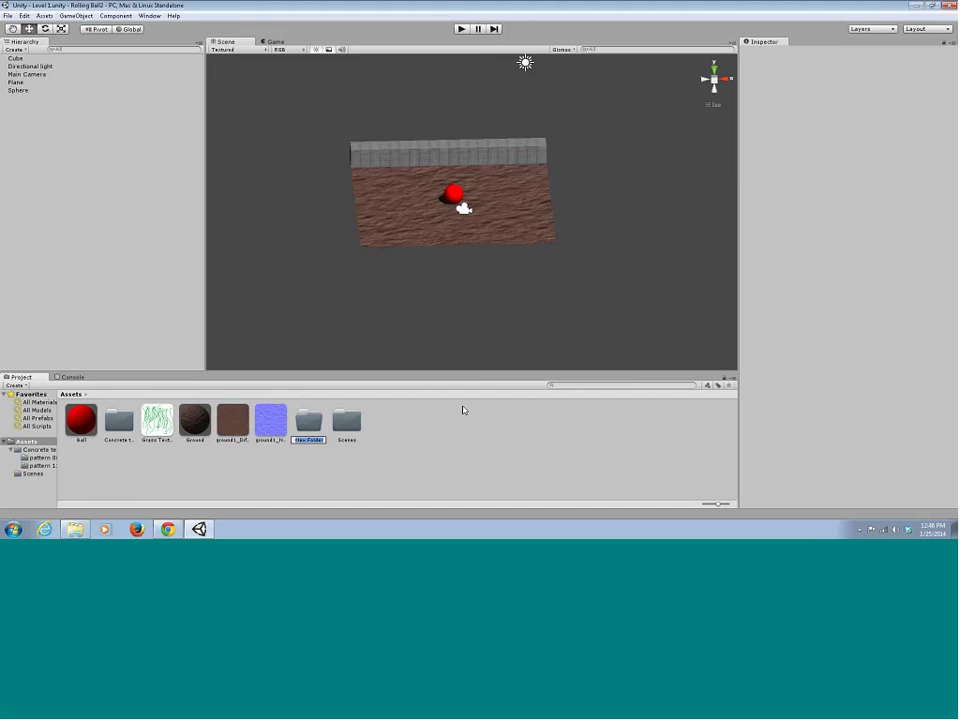
{"action": "type", "text": "Materials"}
{"action": "key", "text": "Return"}
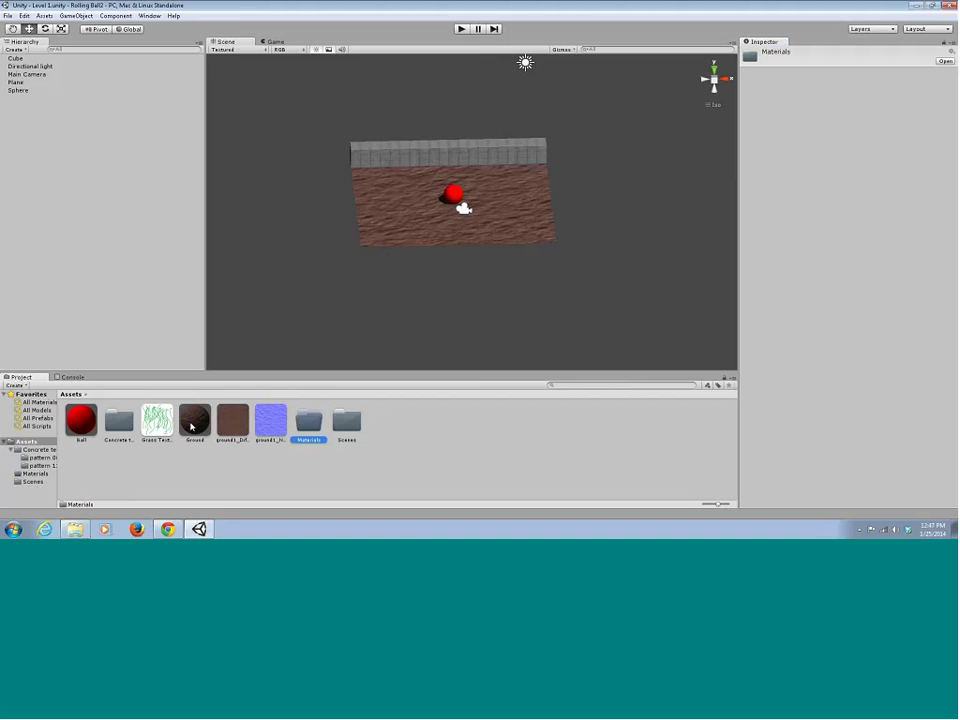
{"action": "left_click_drag", "start_coordinate": [191, 426], "coordinate": [308, 420]}
{"action": "left_click_drag", "start_coordinate": [77, 420], "coordinate": [270, 422]}
Examine the concrete material and the diffuse, normal and preview textures in the Concrete textures pack's pattern 06 folder.
{"action": "left_click", "coordinate": [82, 428]}
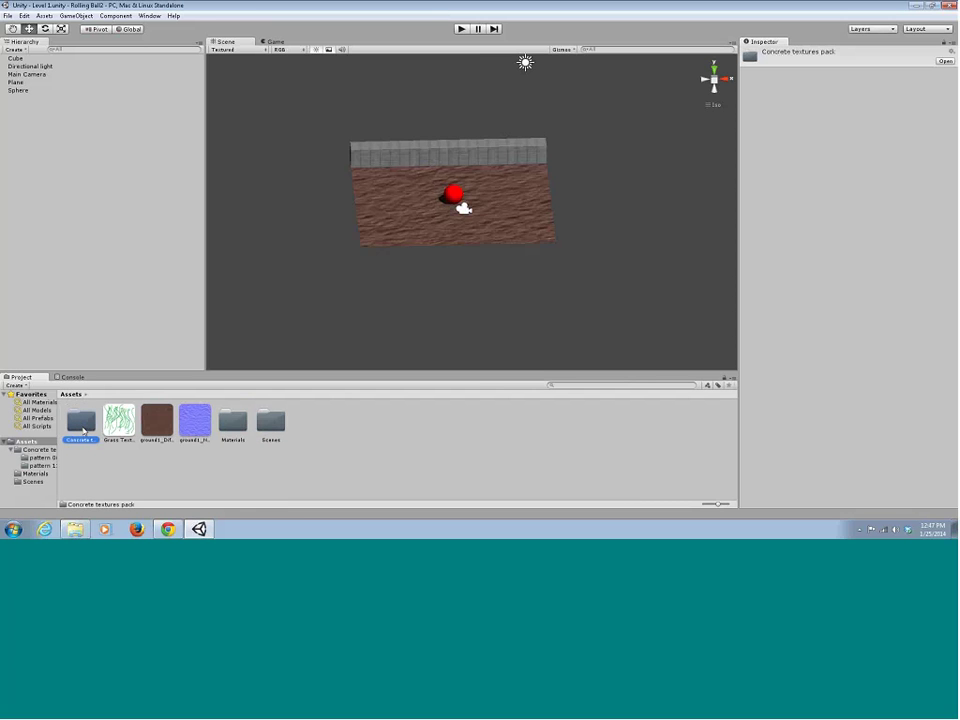
{"action": "double_click", "coordinate": [83, 426]}
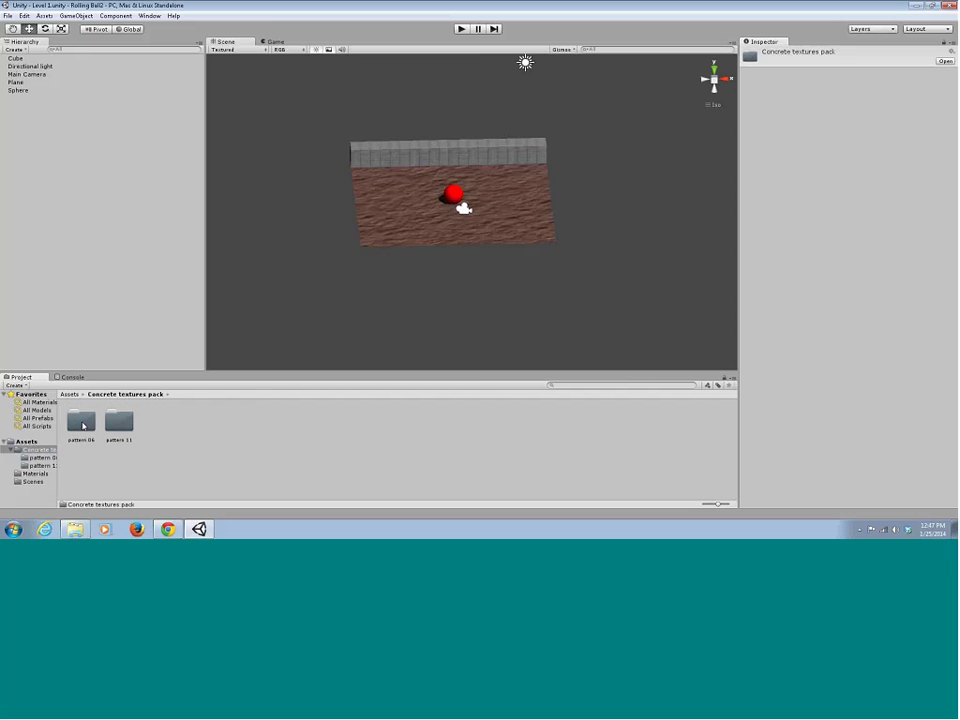
{"action": "double_click", "coordinate": [83, 424]}
{"action": "left_click", "coordinate": [92, 422]}
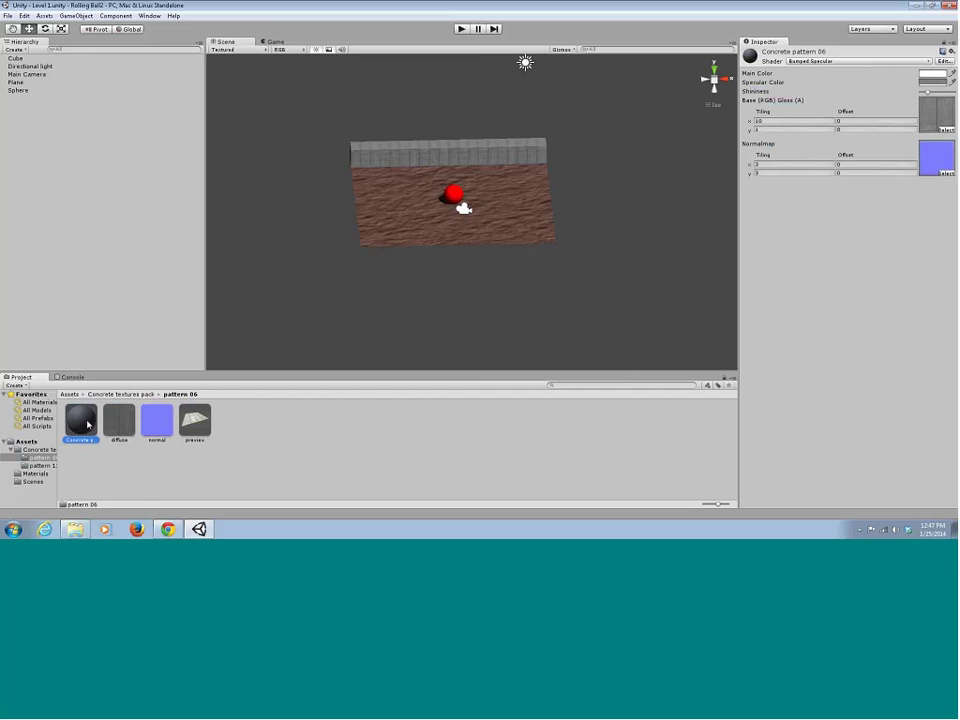
{"action": "left_click", "coordinate": [119, 420]}
{"action": "left_click", "coordinate": [157, 420]}
{"action": "left_click", "coordinate": [197, 421]}
{"action": "left_click", "coordinate": [157, 420]}
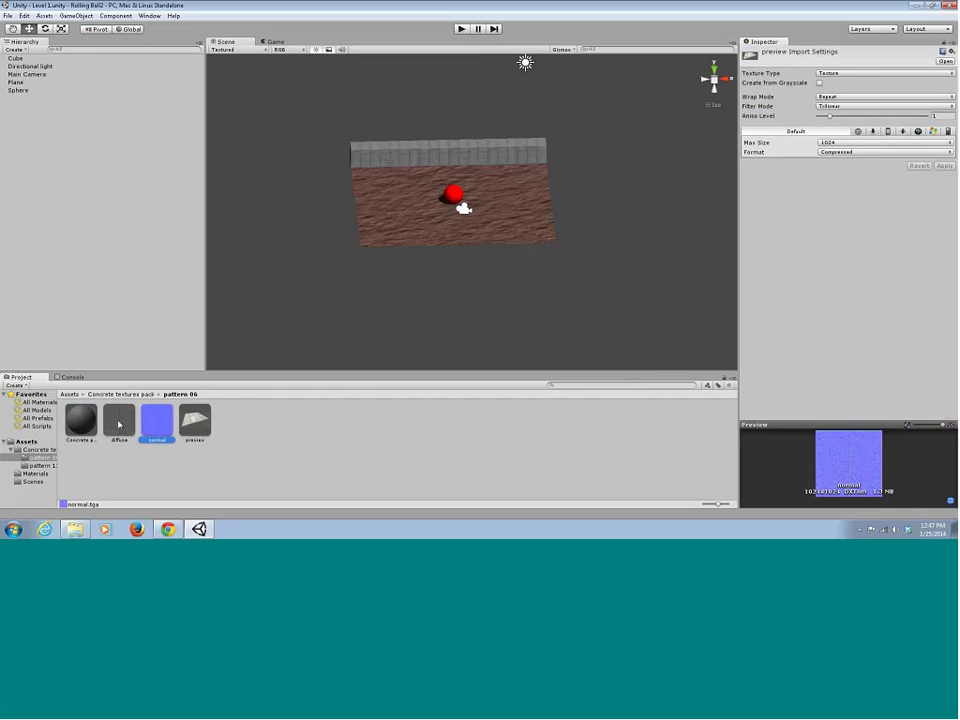
{"action": "left_click", "coordinate": [119, 420]}
{"action": "left_click", "coordinate": [82, 420]}
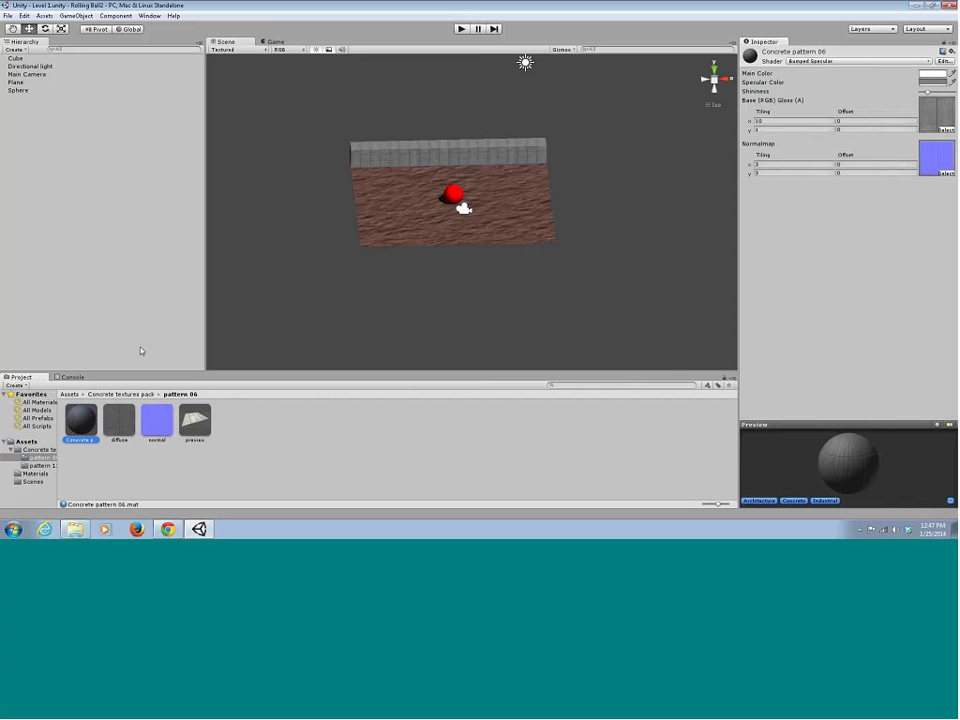
Return to the Assets folder and move the Concrete textures pack folder into Materials.
{"action": "left_click", "coordinate": [75, 395]}
{"action": "left_click", "coordinate": [82, 422]}
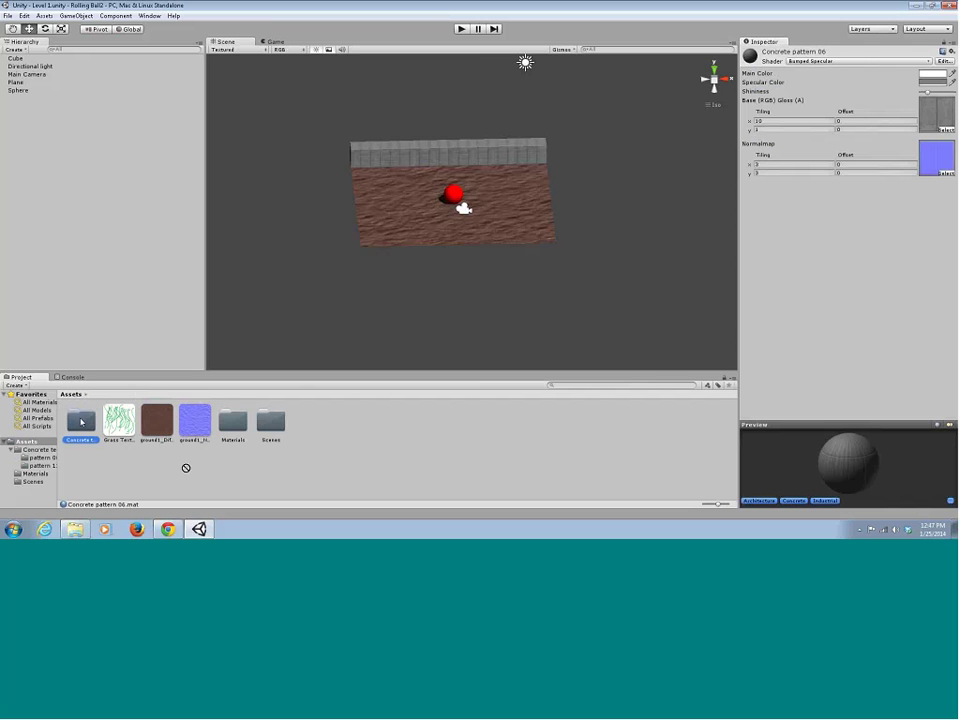
{"action": "key", "text": "Delete"}
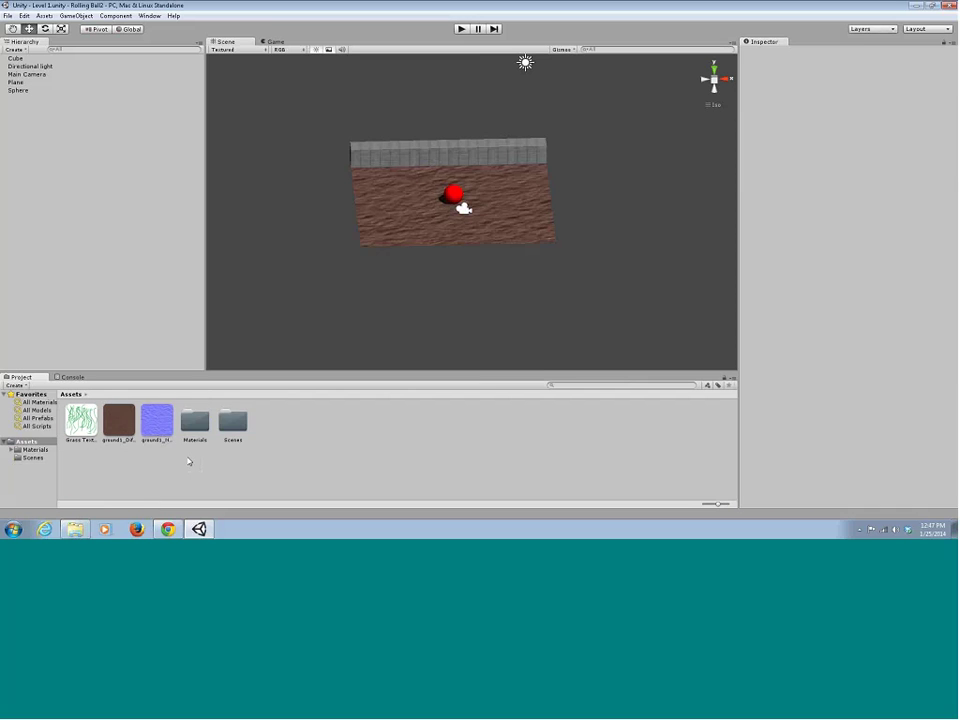
Create a folder named Textures in Assets and move the grass texture into it.
{"action": "right_click", "coordinate": [136, 457]}
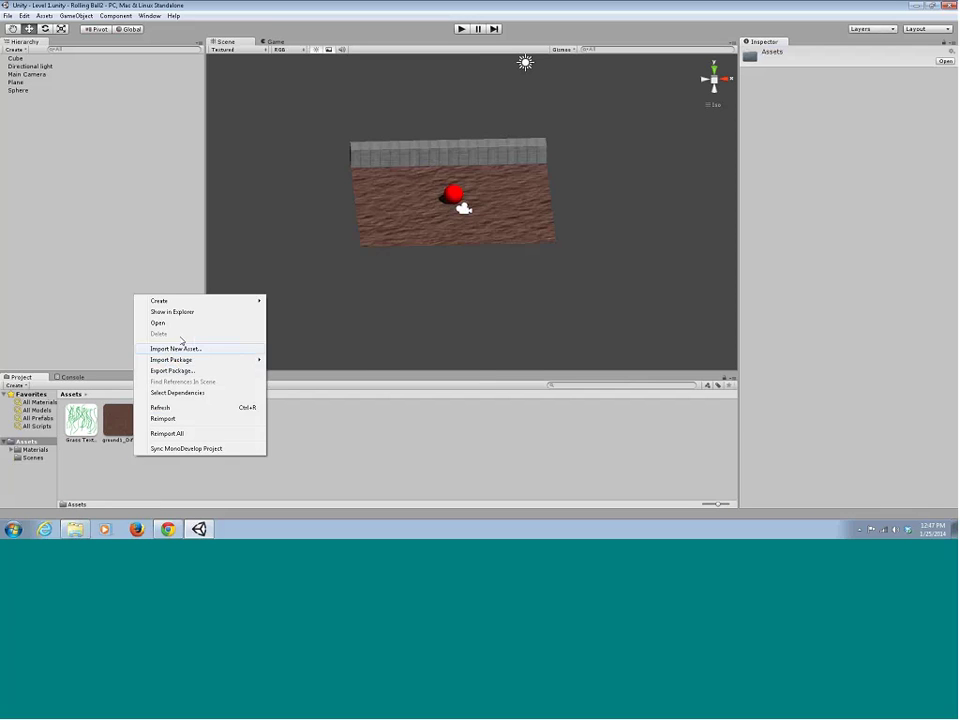
{"action": "mouse_move", "coordinate": [195, 302]}
{"action": "left_click", "coordinate": [289, 300]}
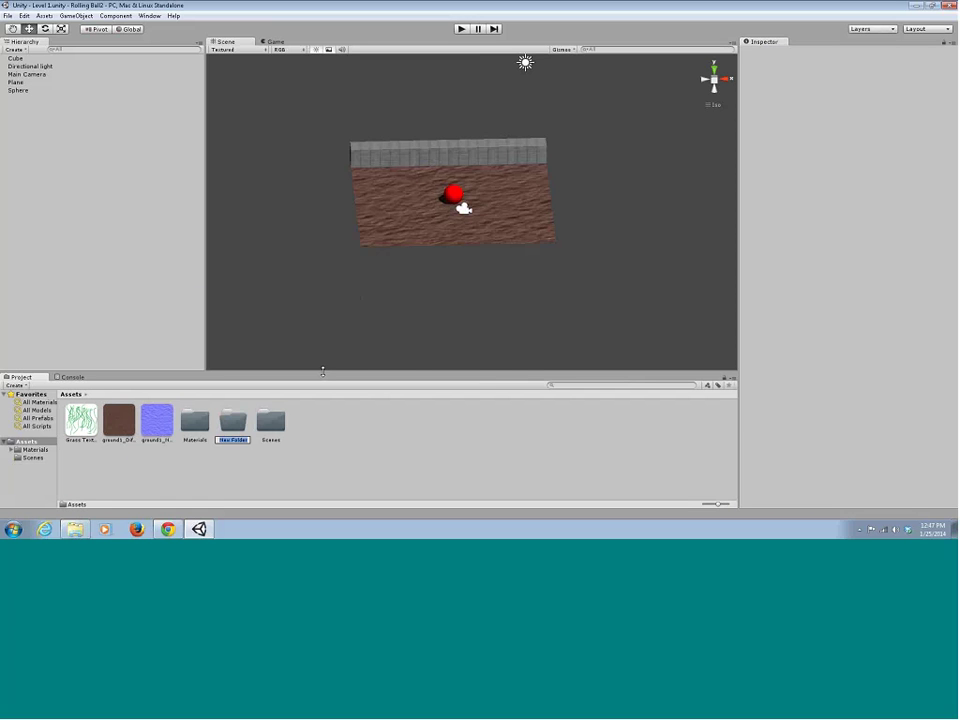
{"action": "type", "text": "Textures"}
{"action": "key", "text": "Return"}
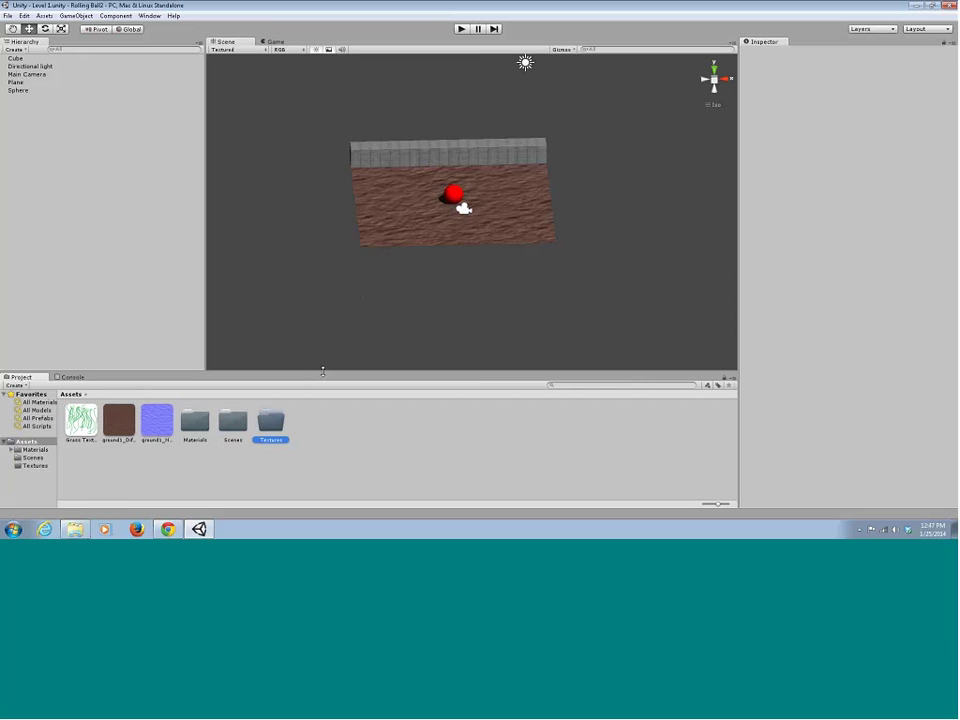
{"action": "left_click", "coordinate": [88, 420]}
{"action": "left_click_drag", "start_coordinate": [88, 420], "coordinate": [272, 424]}
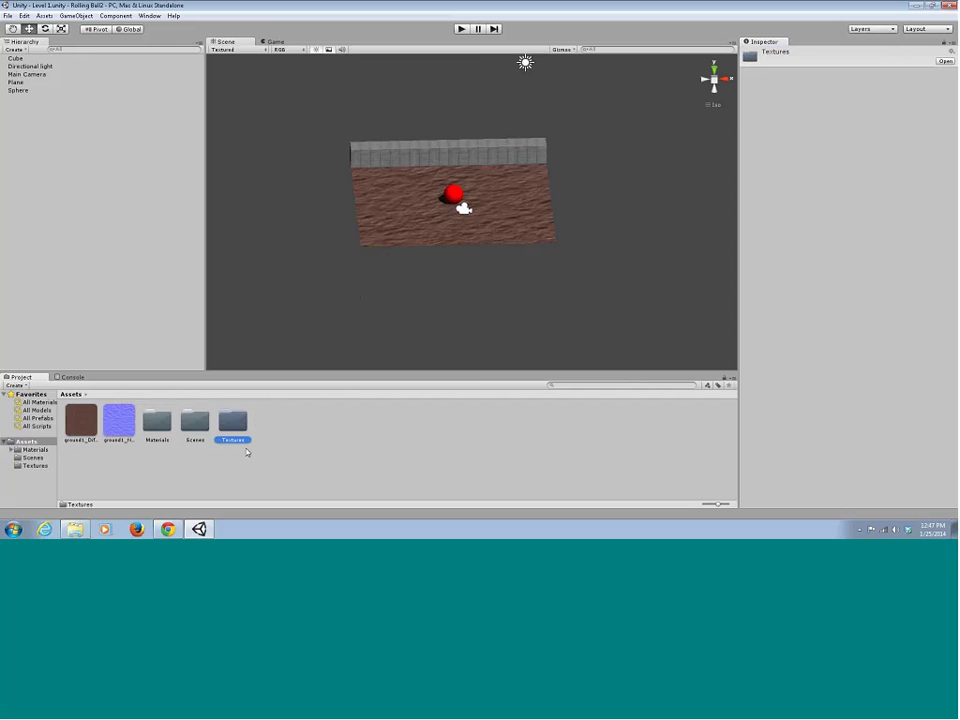
Move the ground1 diffuse and normal textures into the Textures folder.
{"action": "left_click", "coordinate": [88, 422]}
{"action": "left_click", "coordinate": [118, 420]}
{"action": "left_click", "coordinate": [82, 420]}
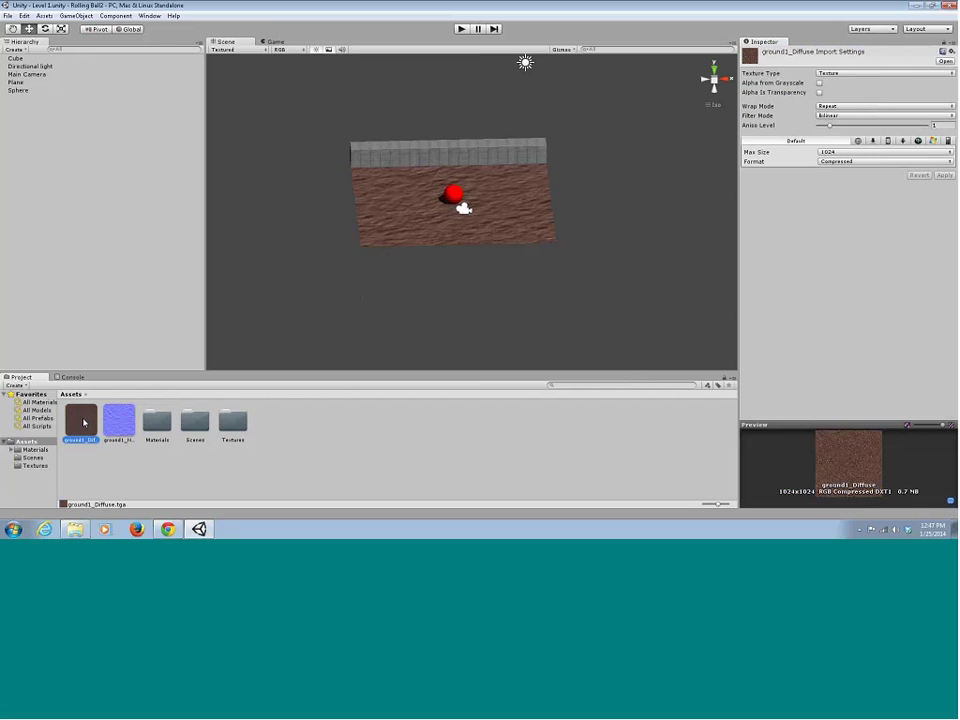
{"action": "left_click", "coordinate": [88, 453]}
{"action": "left_click_drag", "start_coordinate": [81, 420], "coordinate": [197, 435]}
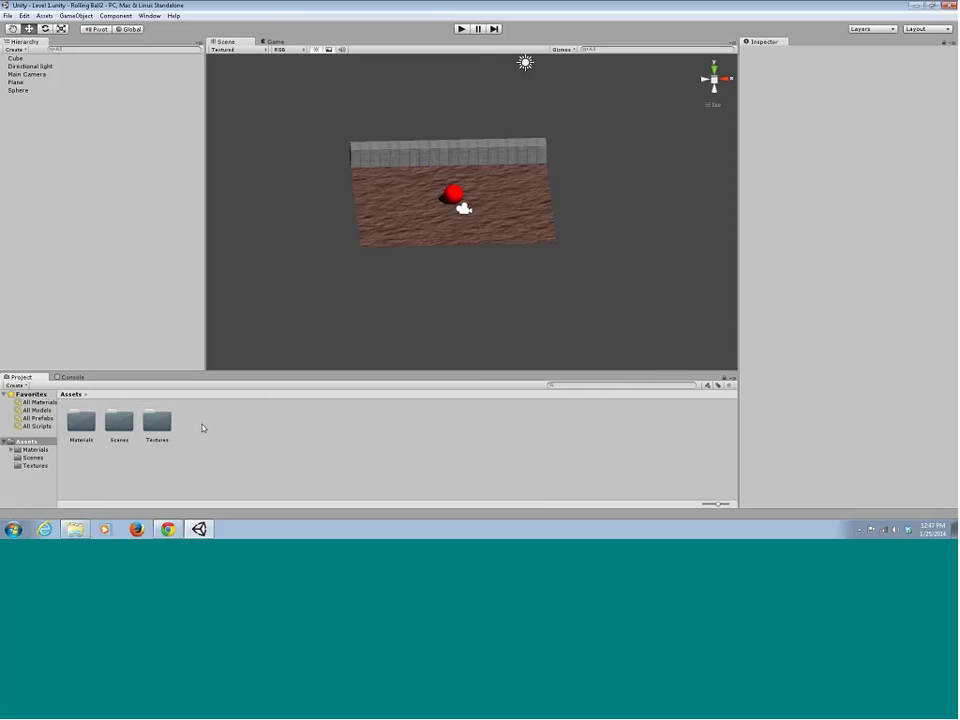
Review the Materials, Scenes and Textures folders and the level's objects from Cube to Sphere, and clear the selection.
{"action": "left_click", "coordinate": [118, 425]}
{"action": "left_click", "coordinate": [74, 425]}
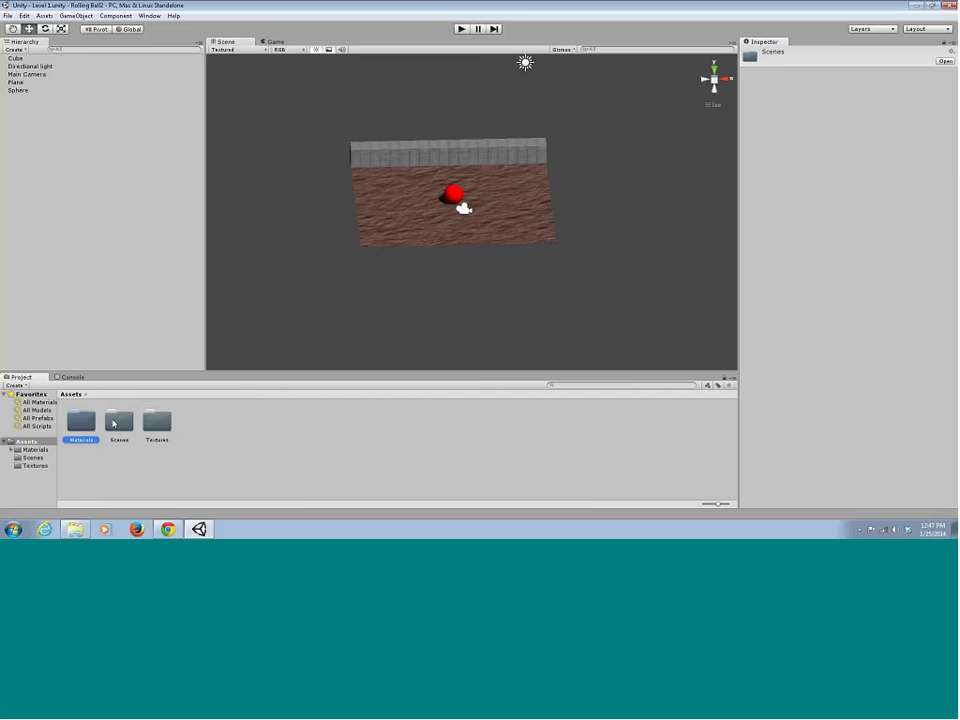
{"action": "left_click", "coordinate": [157, 423]}
{"action": "left_click", "coordinate": [208, 422]}
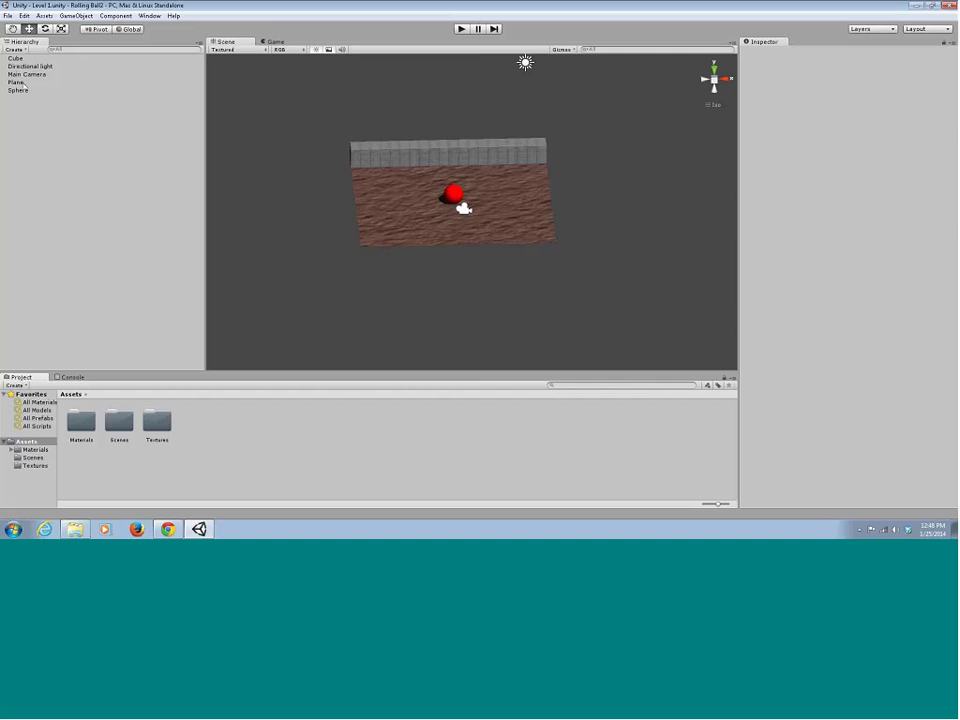
{"action": "left_click", "coordinate": [15, 58]}
{"action": "key", "text": "Down"}
{"action": "key", "text": "Down"}
{"action": "key", "text": "Down"}
{"action": "key", "text": "Down"}
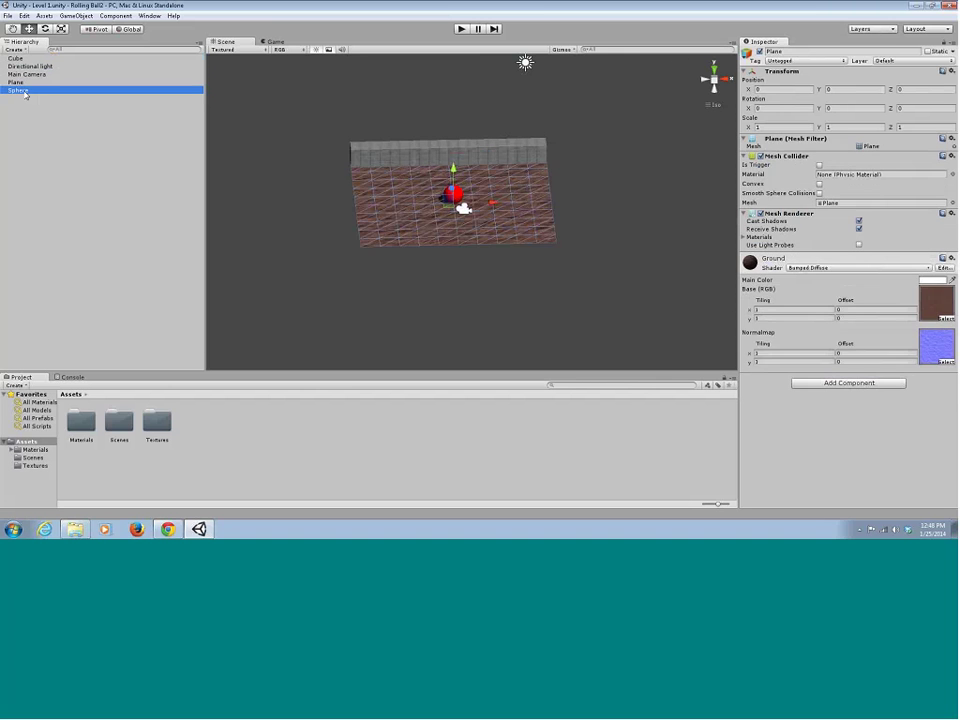
{"action": "left_click", "coordinate": [59, 122]}
Duplicate the concrete wall Cube along the ground's back edge.
{"action": "mouse_move", "coordinate": [360, 201]}
{"action": "left_mouse_down", "text": "alt"}
{"action": "mouse_move", "coordinate": [439, 215]}
{"action": "mouse_move", "coordinate": [356, 212]}
{"action": "mouse_move", "coordinate": [373, 212]}
{"action": "left_mouse_up", "text": "alt"}
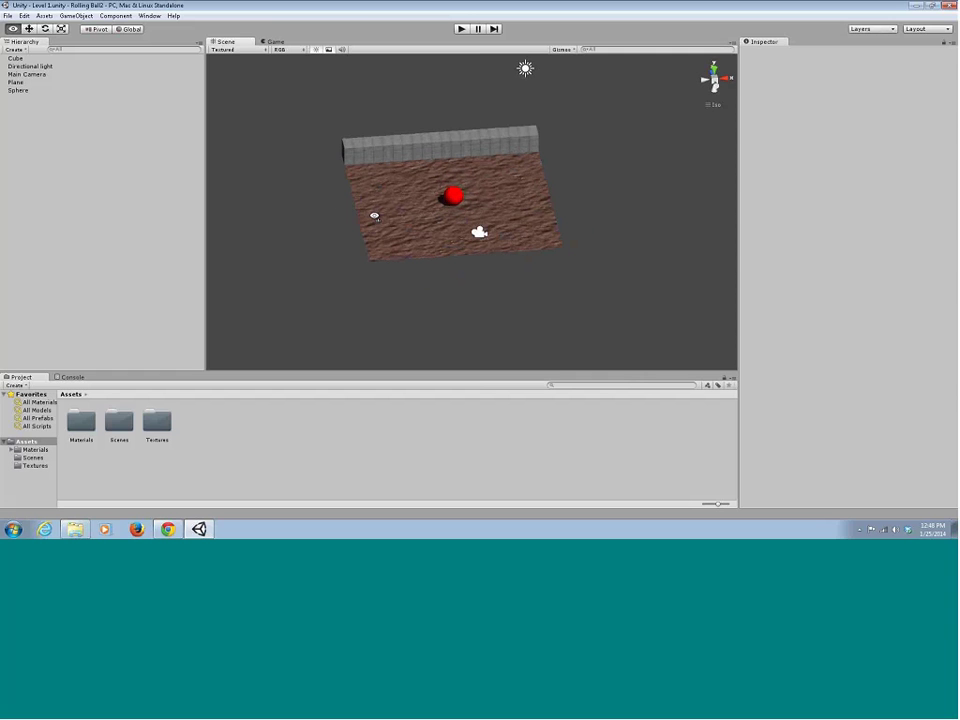
{"action": "left_click", "coordinate": [378, 157]}
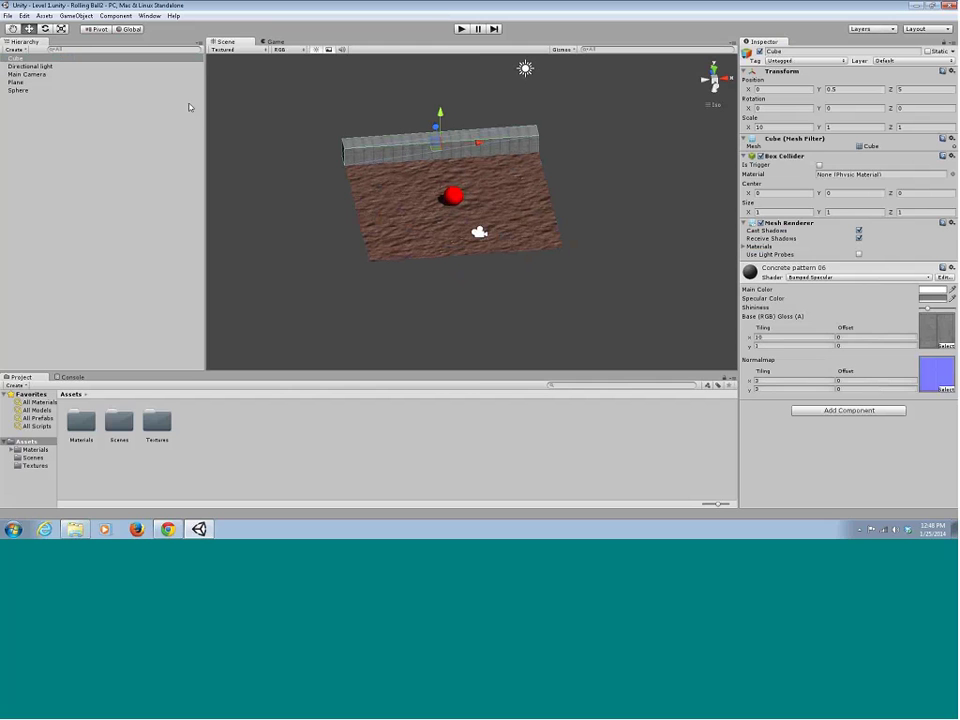
{"action": "right_click", "coordinate": [20, 58]}
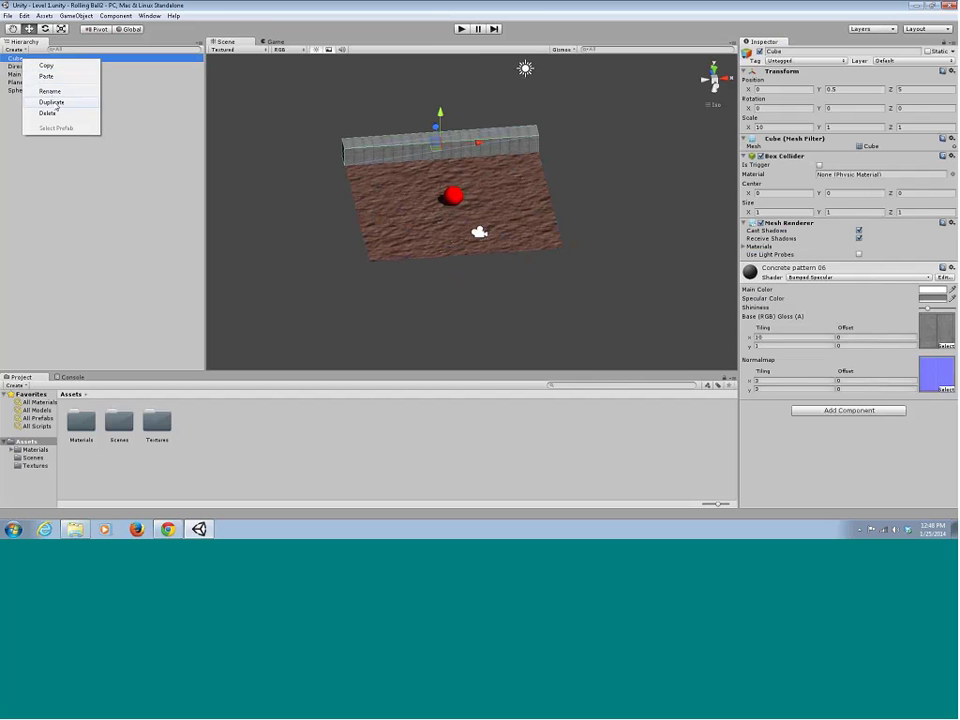
{"action": "left_click", "coordinate": [40, 101]}
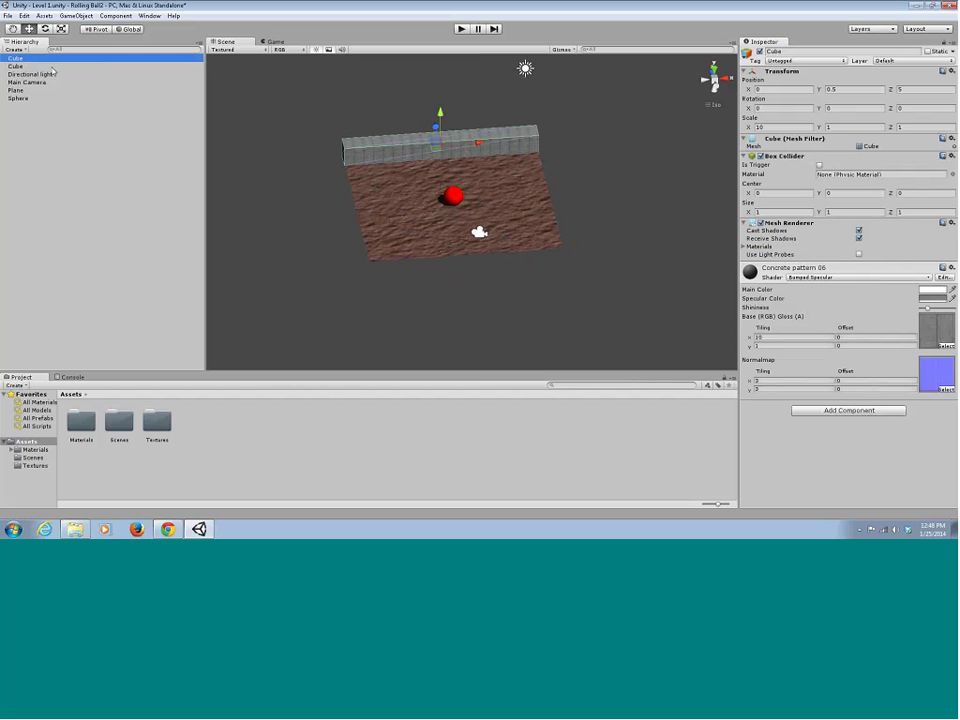
Move one of the two overlapping wall Cubes to the ground's front edge, at Z about -4.86, and briefly test-play the level.
{"action": "left_click", "coordinate": [21, 66]}
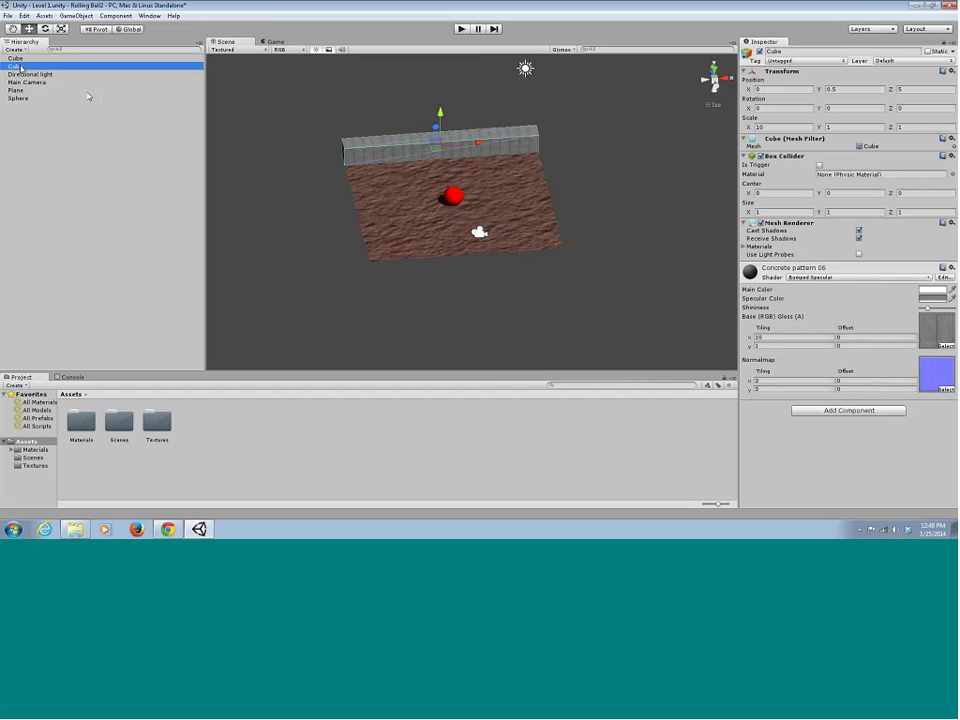
{"action": "left_click_drag", "start_coordinate": [434, 129], "coordinate": [356, 274]}
{"action": "left_click", "coordinate": [461, 29]}
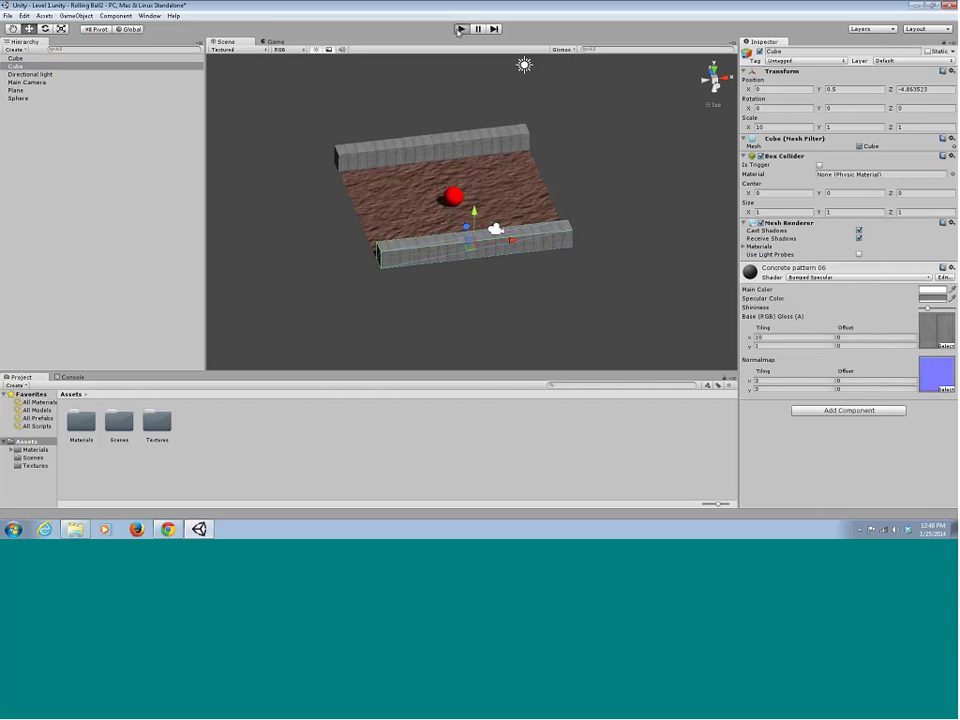
{"action": "left_click", "coordinate": [461, 29]}
Duplicate the front wall Cube and move the copy to the middle of the ground, at Z about 0.09.
{"action": "right_click", "coordinate": [45, 66]}
{"action": "left_click", "coordinate": [65, 112]}
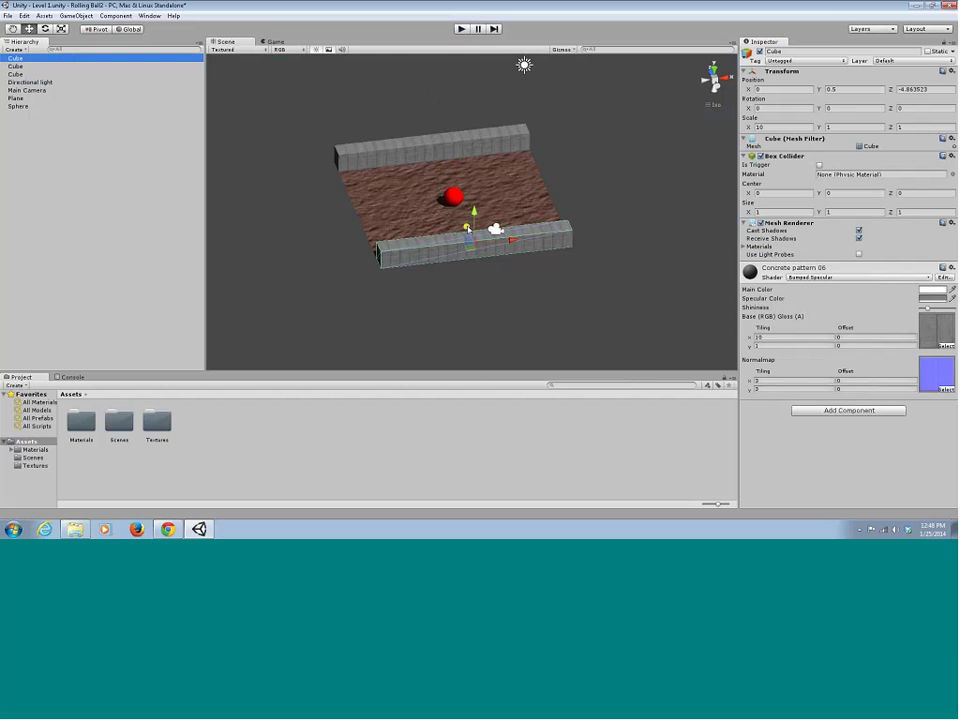
{"action": "left_click_drag", "start_coordinate": [466, 228], "coordinate": [455, 177]}
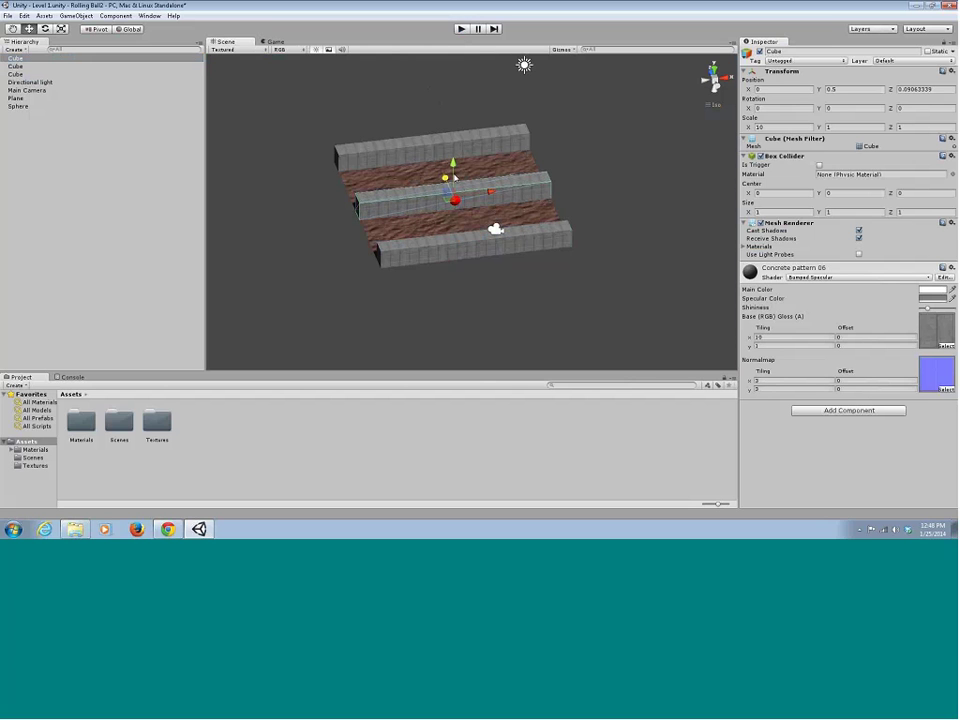
Set the middle wall's Y rotation to 90 and move it to the ground's left edge, at X about -4.46.
{"action": "key", "text": "q"}
{"action": "key", "text": "e"}
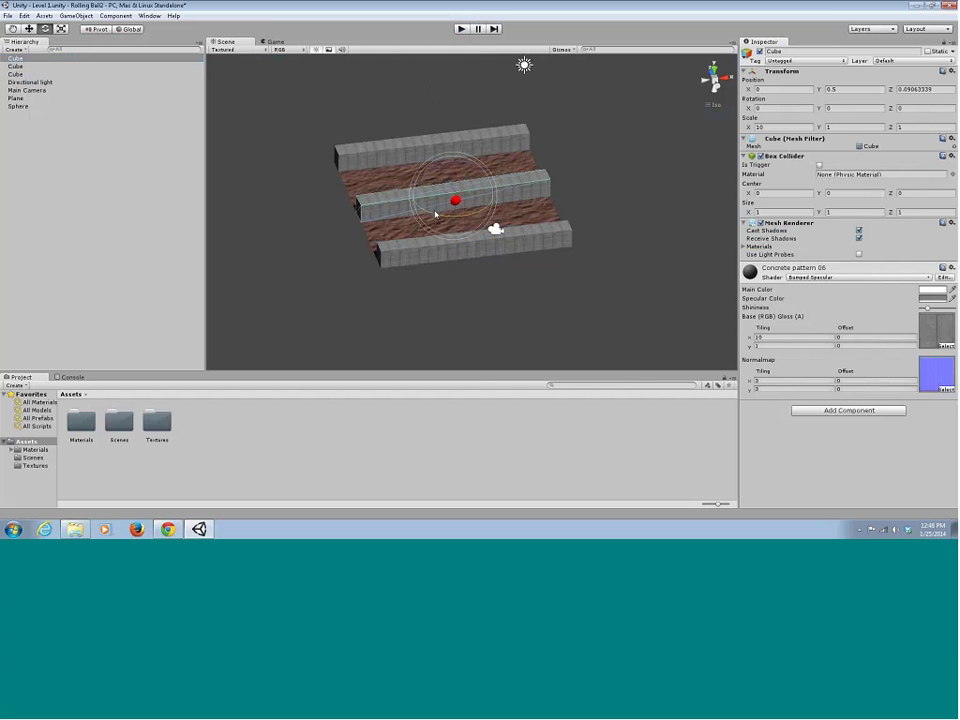
{"action": "left_click_drag", "start_coordinate": [435, 214], "coordinate": [535, 214]}
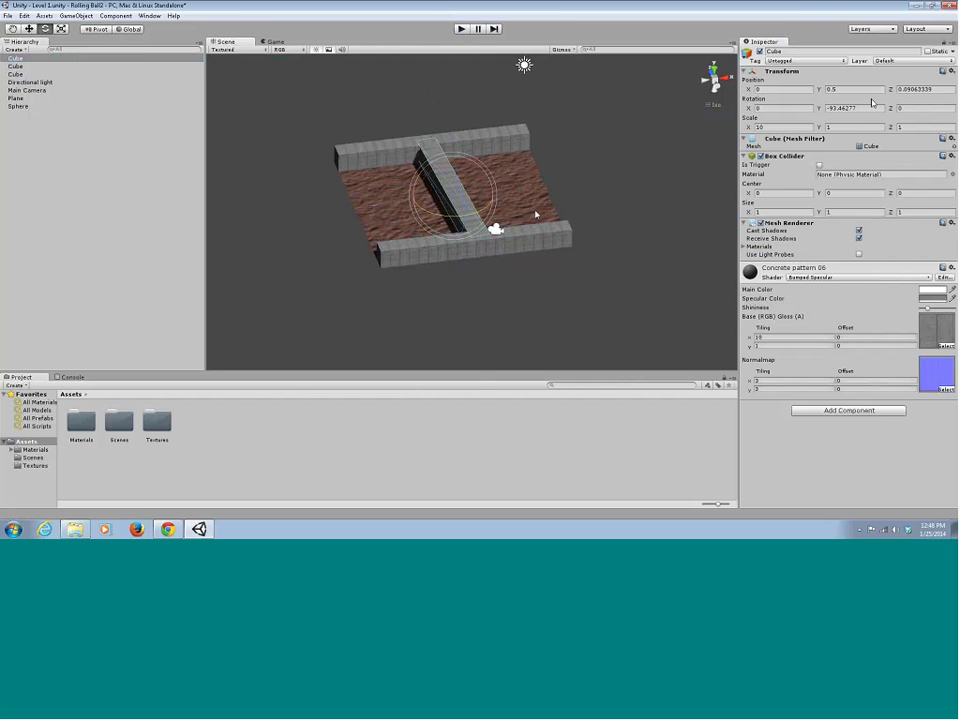
{"action": "left_click", "coordinate": [858, 108]}
{"action": "key", "text": "ctrl+z"}
{"action": "type", "text": "90"}
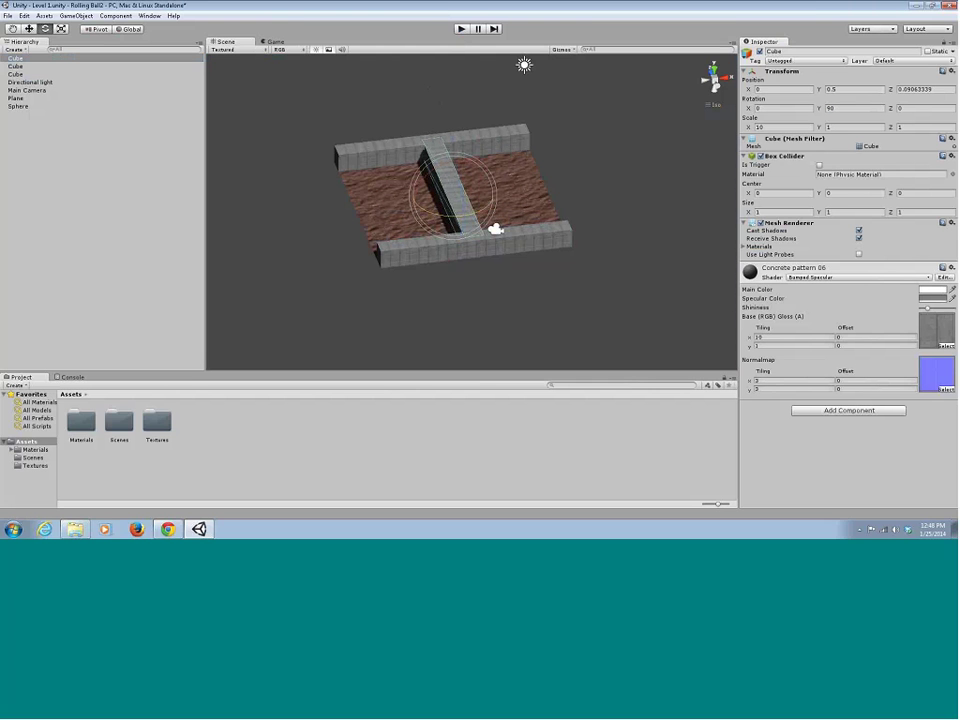
{"action": "left_click", "coordinate": [30, 29]}
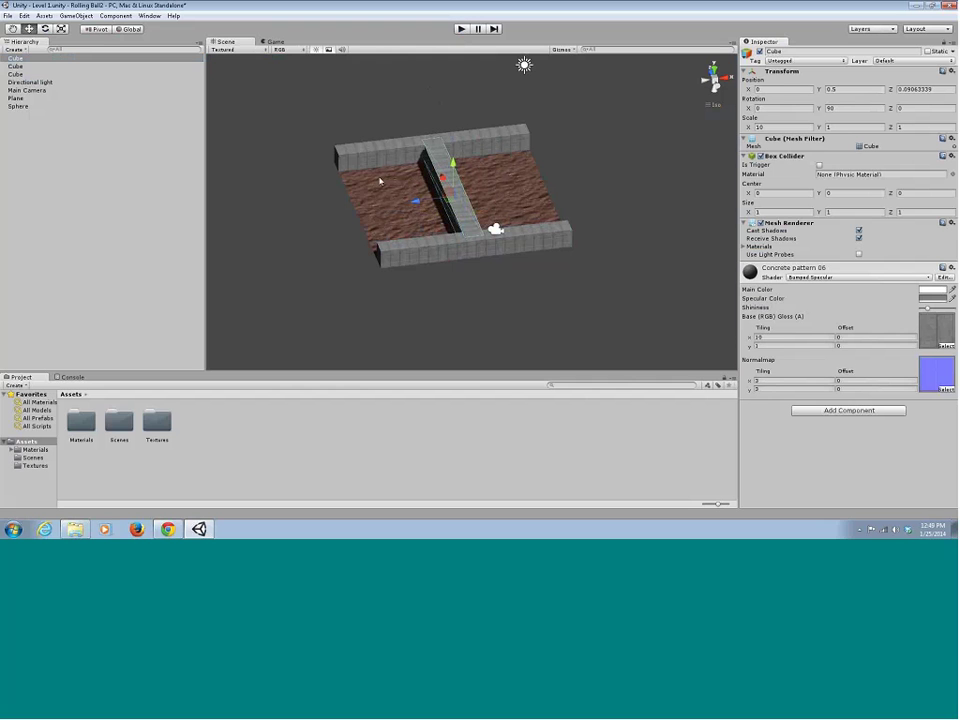
{"action": "left_click_drag", "start_coordinate": [415, 201], "coordinate": [332, 212]}
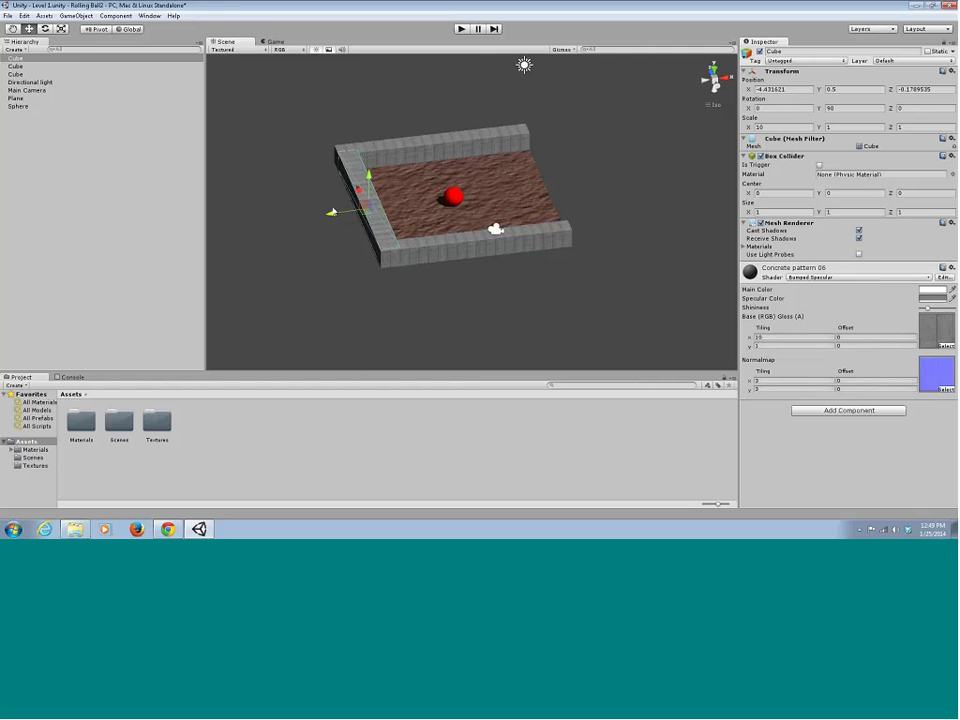
Duplicate the left wall Cube and move the copy to the ground's right edge, at X about 4.53.
{"action": "right_click", "coordinate": [22, 58]}
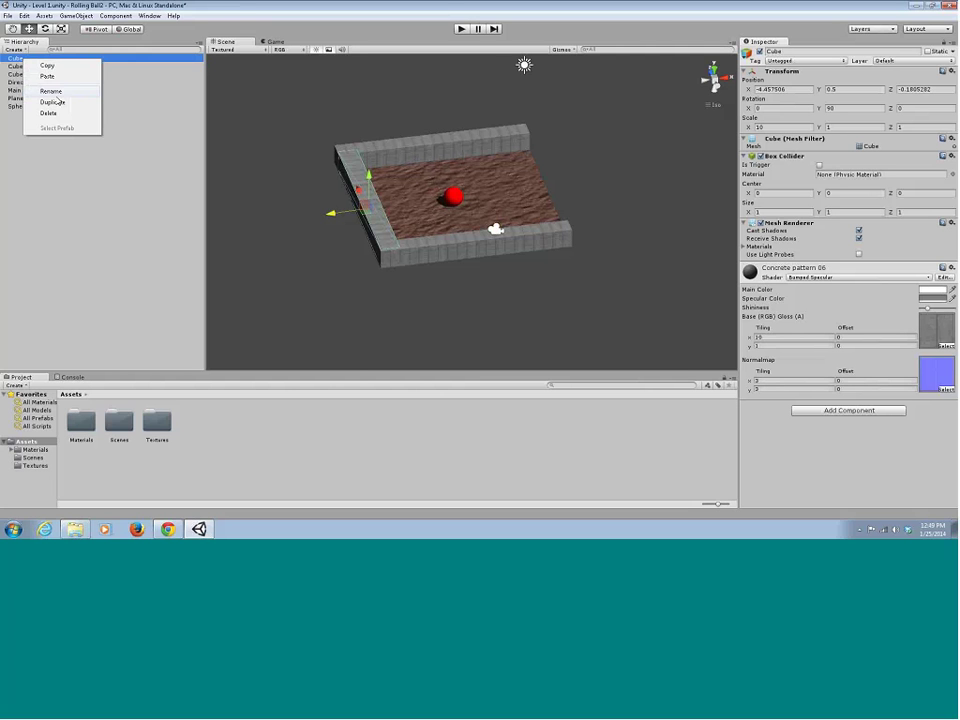
{"action": "left_click", "coordinate": [52, 102]}
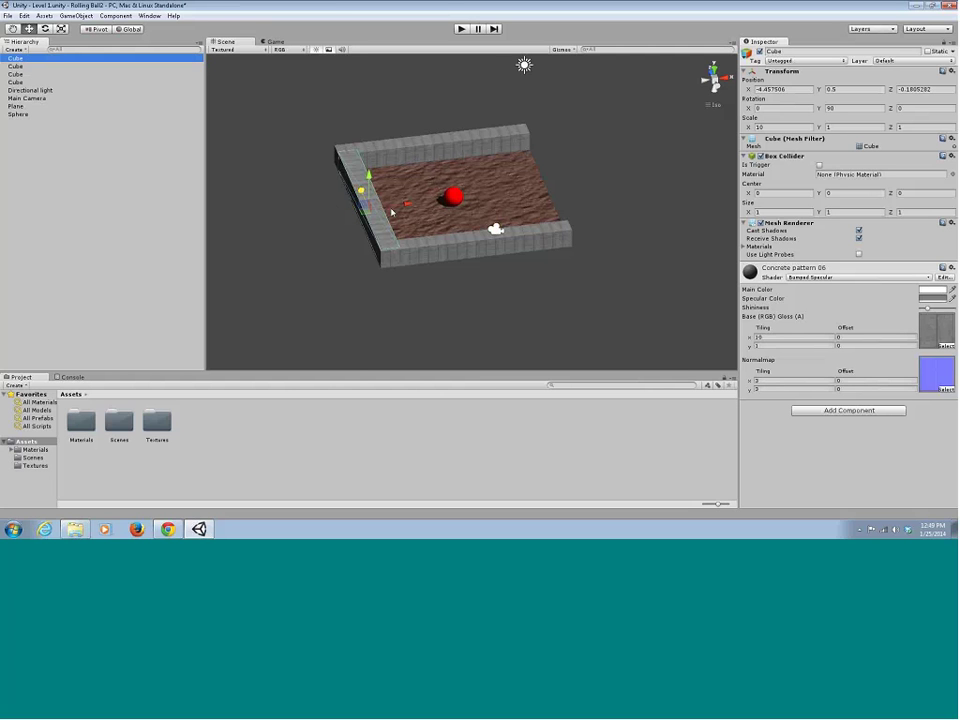
{"action": "left_click_drag", "start_coordinate": [397, 210], "coordinate": [570, 197]}
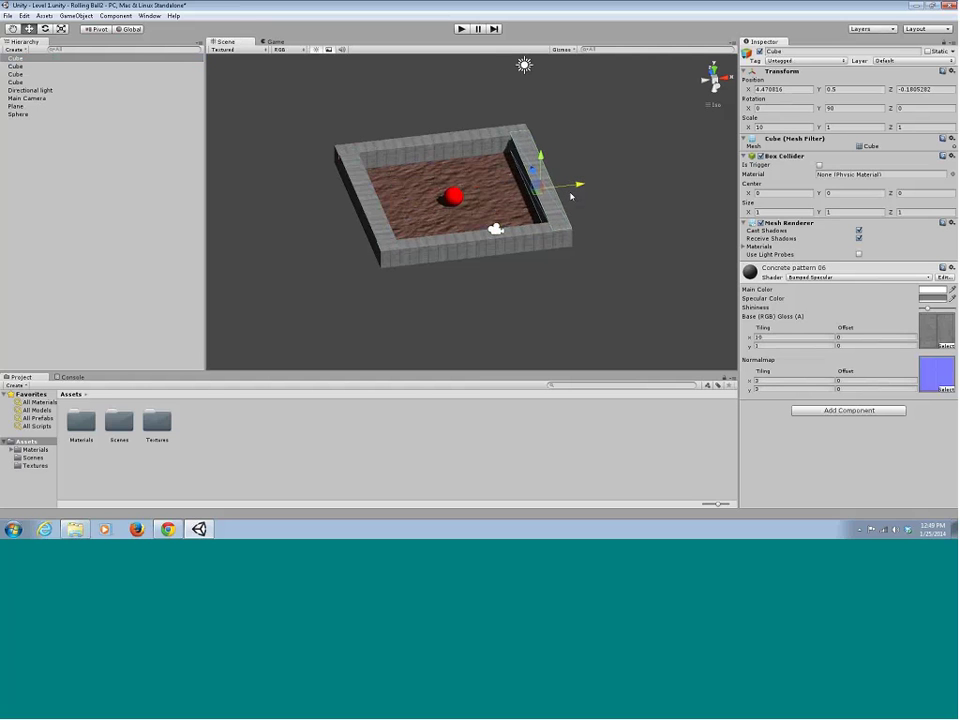
{"action": "left_click", "coordinate": [587, 180]}
{"action": "mouse_move", "coordinate": [587, 180]}
{"action": "left_mouse_down", "text": "alt"}
{"action": "mouse_move", "coordinate": [541, 179]}
{"action": "mouse_move", "coordinate": [514, 156]}
{"action": "mouse_move", "coordinate": [536, 135]}
{"action": "mouse_move", "coordinate": [578, 176]}
{"action": "left_mouse_up", "text": "alt"}
Run the level to check the four walls around the ball, and stop playback.
{"action": "left_click", "coordinate": [462, 29]}
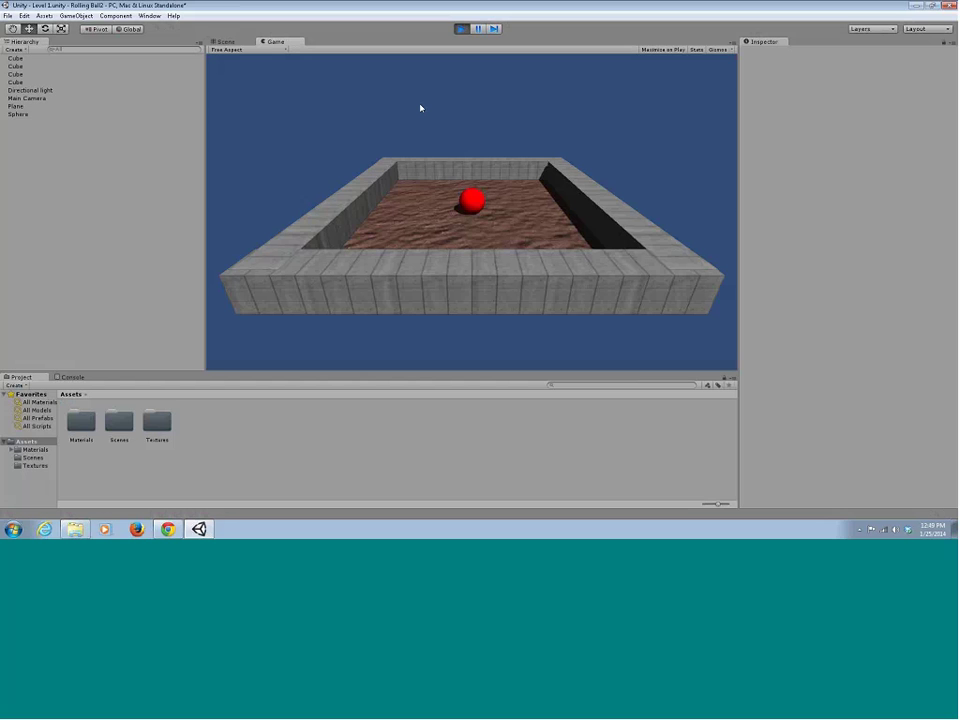
{"action": "left_click", "coordinate": [459, 29]}
{"action": "left_click_drag", "start_coordinate": [470, 196], "coordinate": [444, 197], "text": "alt"}
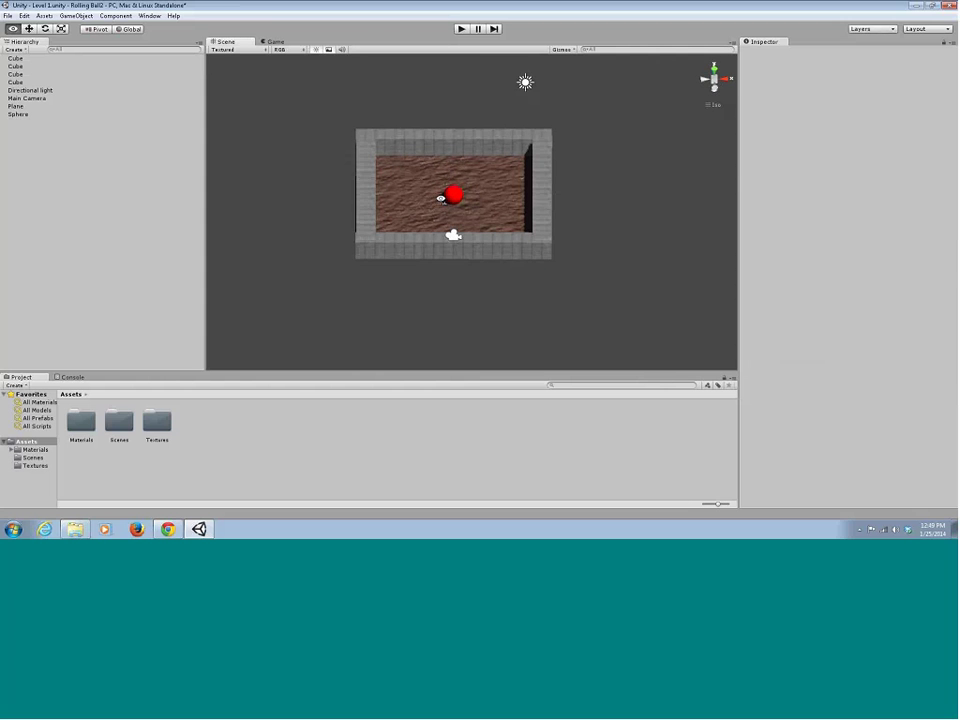
Go through the four Cube objects to identify which wall of the level each one is.
{"action": "left_click", "coordinate": [33, 83]}
{"action": "left_click", "coordinate": [32, 75]}
{"action": "left_click", "coordinate": [32, 67]}
{"action": "left_click", "coordinate": [32, 60]}
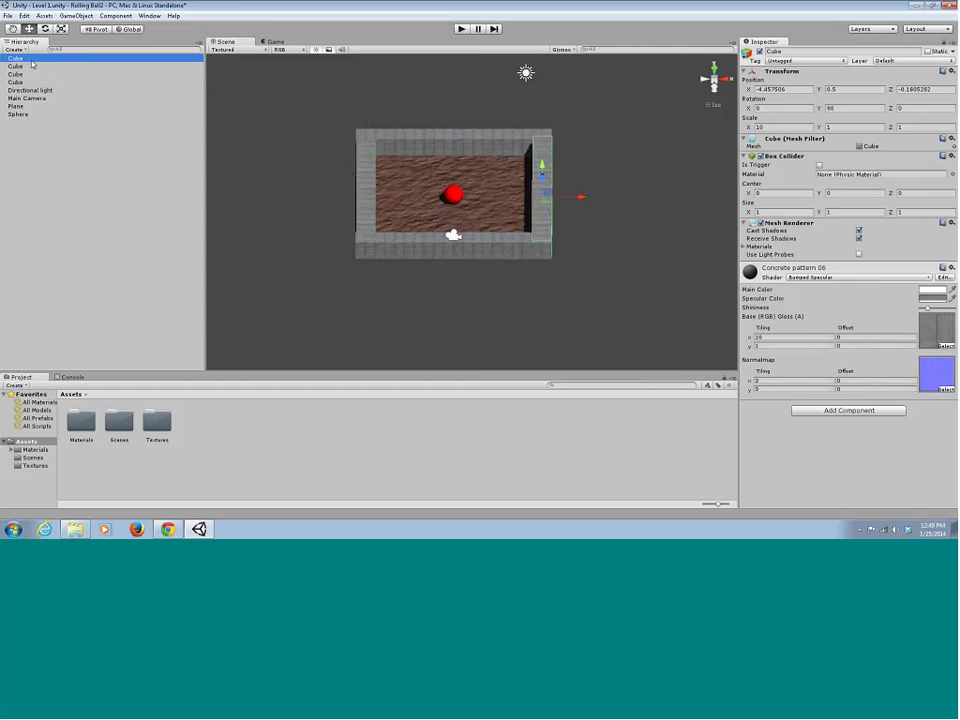
{"action": "left_click", "coordinate": [32, 67]}
{"action": "left_click", "coordinate": [31, 76]}
{"action": "left_click", "coordinate": [33, 82]}
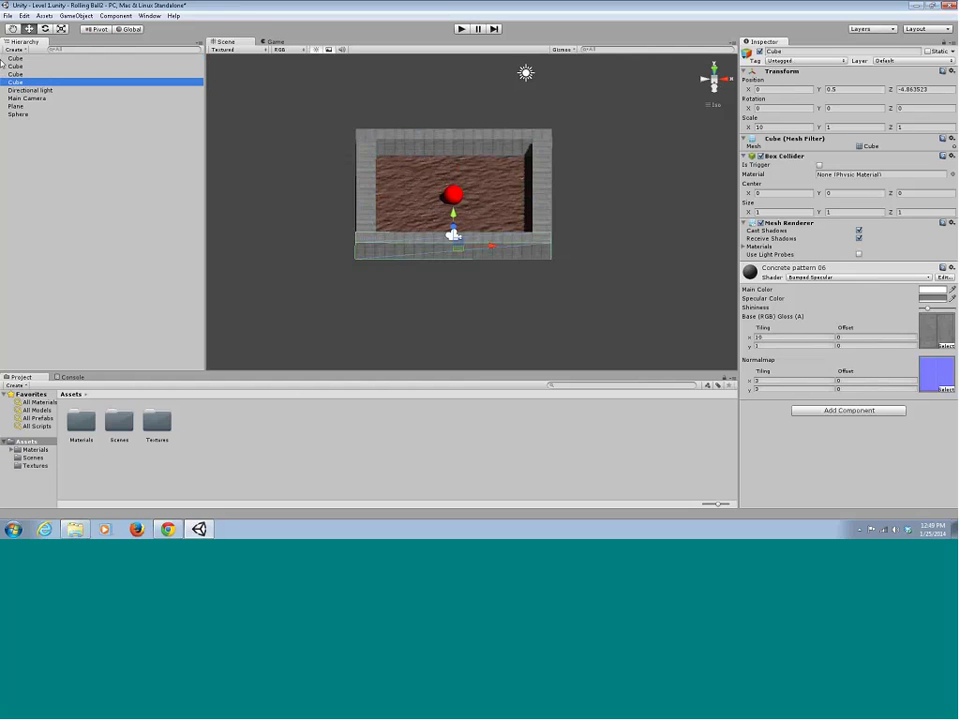
{"action": "left_click", "coordinate": [51, 130]}
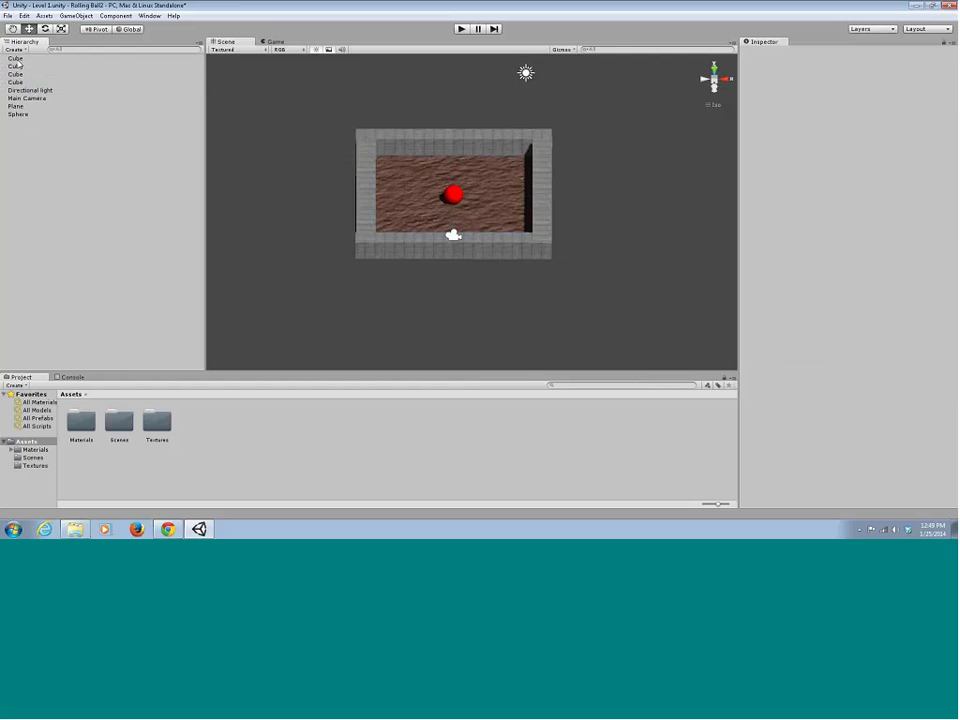
{"action": "left_click", "coordinate": [17, 59]}
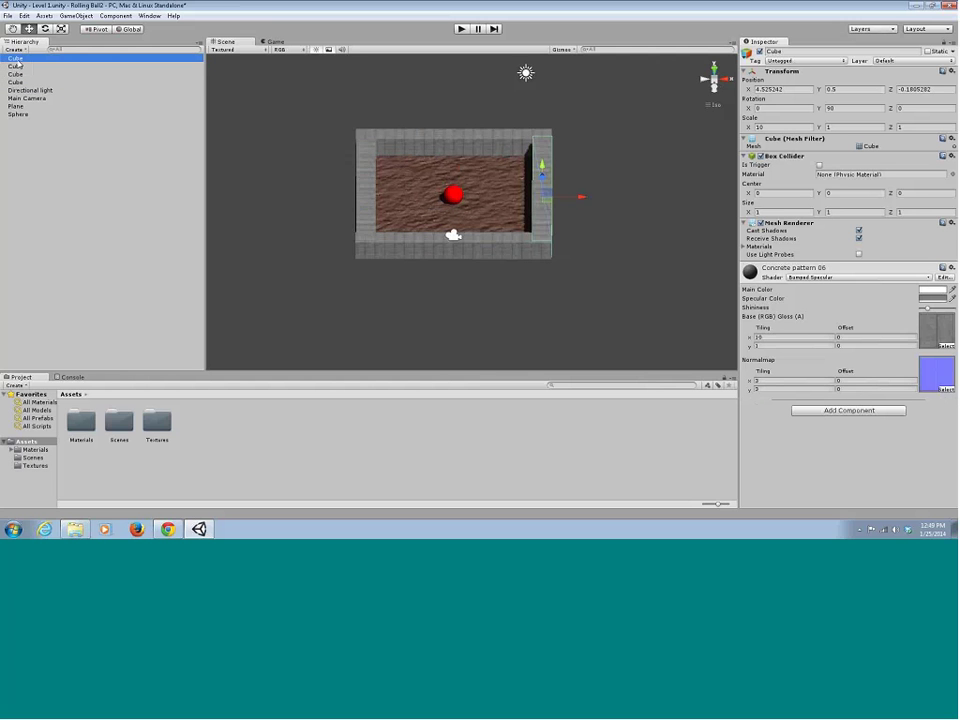
{"action": "left_click", "coordinate": [17, 66]}
{"action": "left_click", "coordinate": [18, 75]}
{"action": "left_click", "coordinate": [18, 83]}
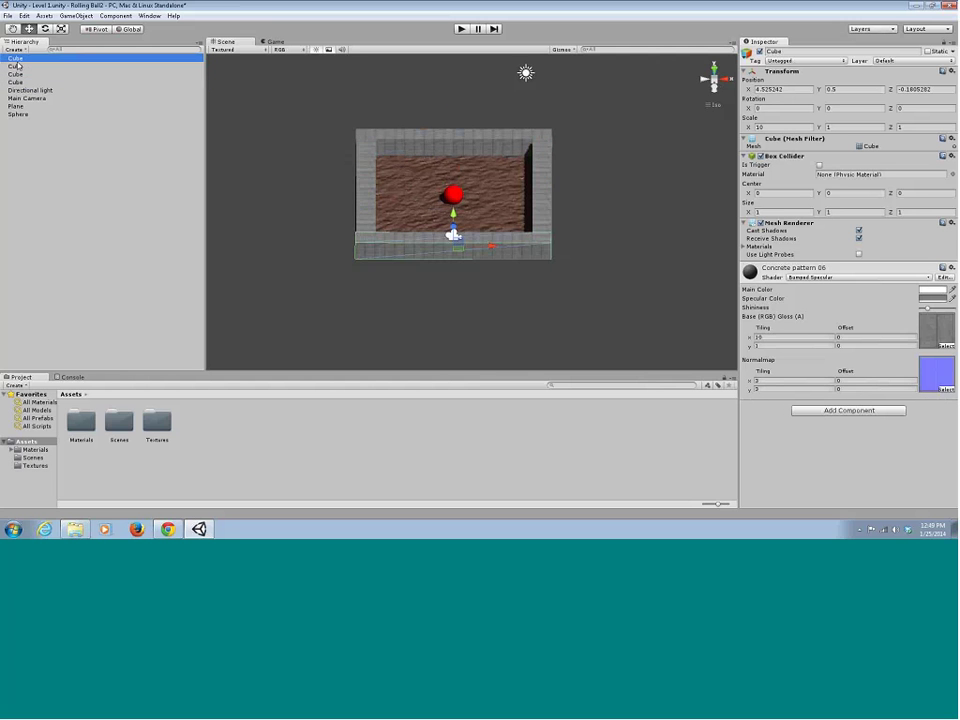
Rename the Cube on the ground's right edge to Right Wall.
{"action": "left_click", "coordinate": [18, 60]}
{"action": "right_click", "coordinate": [18, 59]}
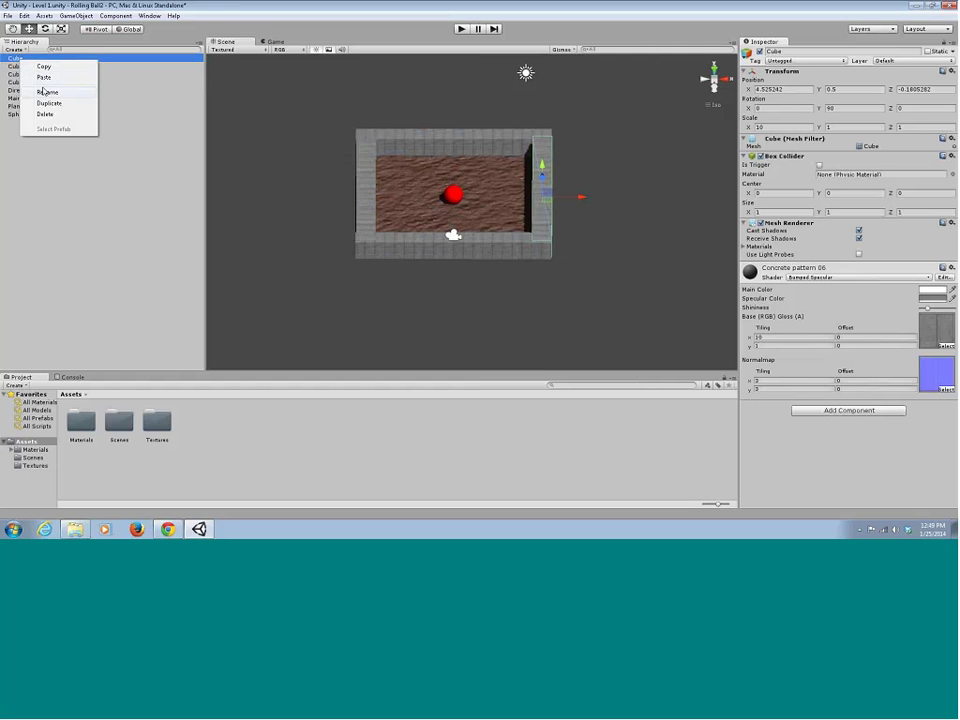
{"action": "left_click", "coordinate": [42, 91]}
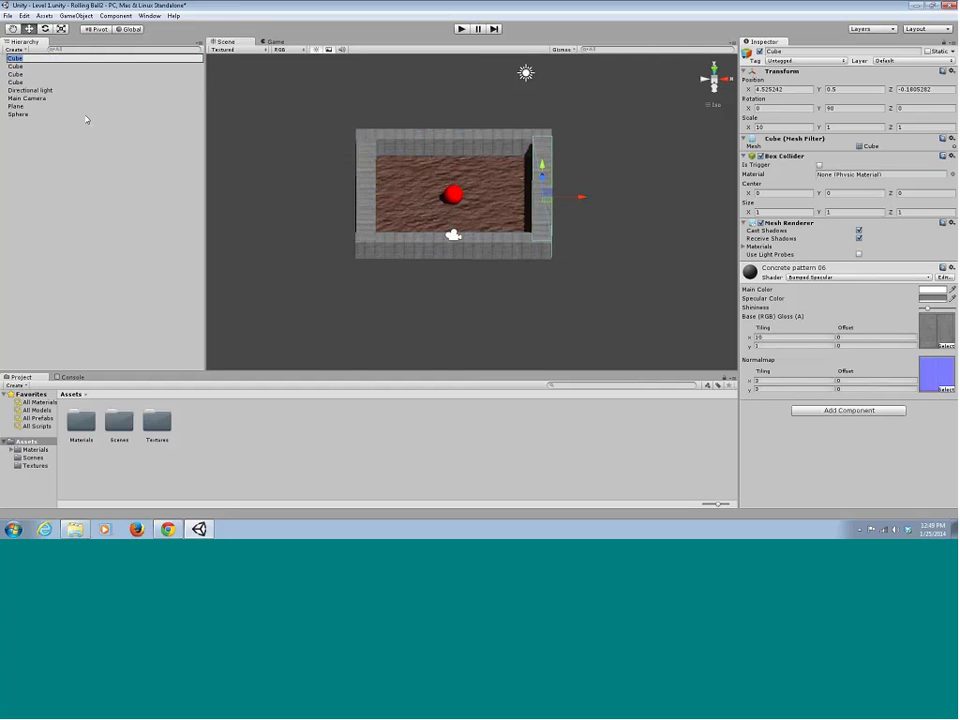
{"action": "type", "text": "E"}
{"action": "type", "text": "ight Wall"}
{"action": "key", "text": "Return"}
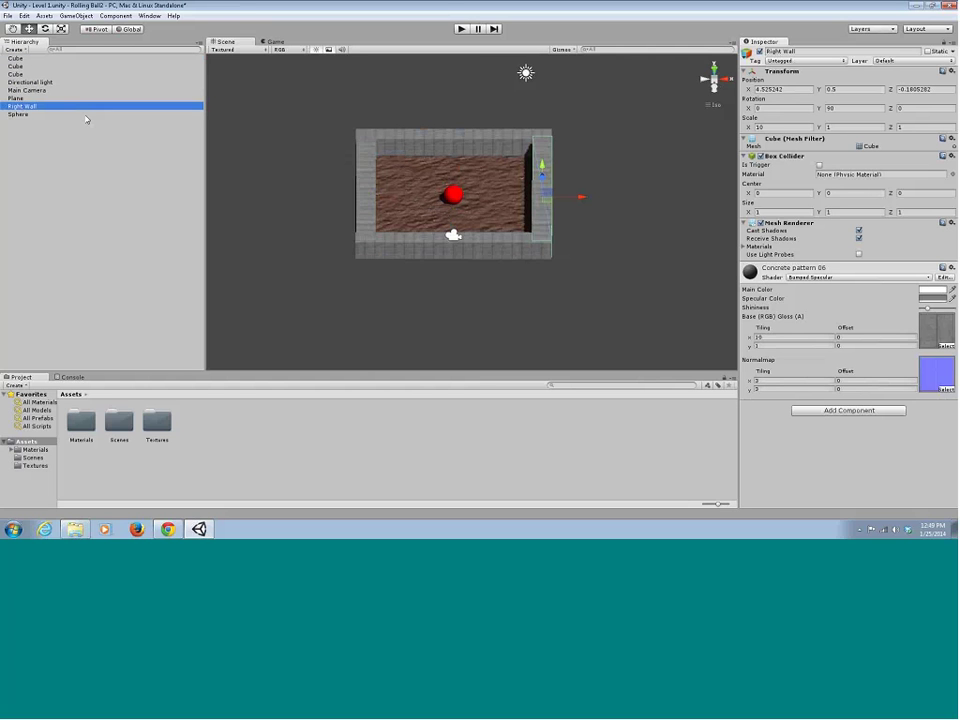
Rename the Cube on the ground's back edge to Top Wall.
{"action": "left_click", "coordinate": [26, 66]}
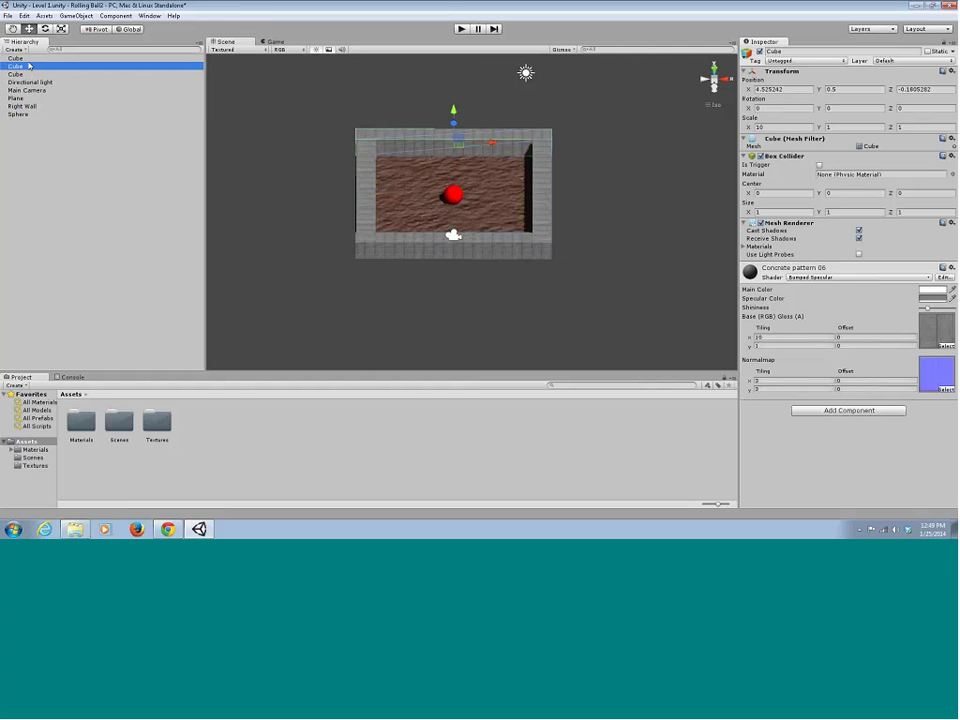
{"action": "right_click", "coordinate": [28, 67]}
{"action": "left_click", "coordinate": [51, 96]}
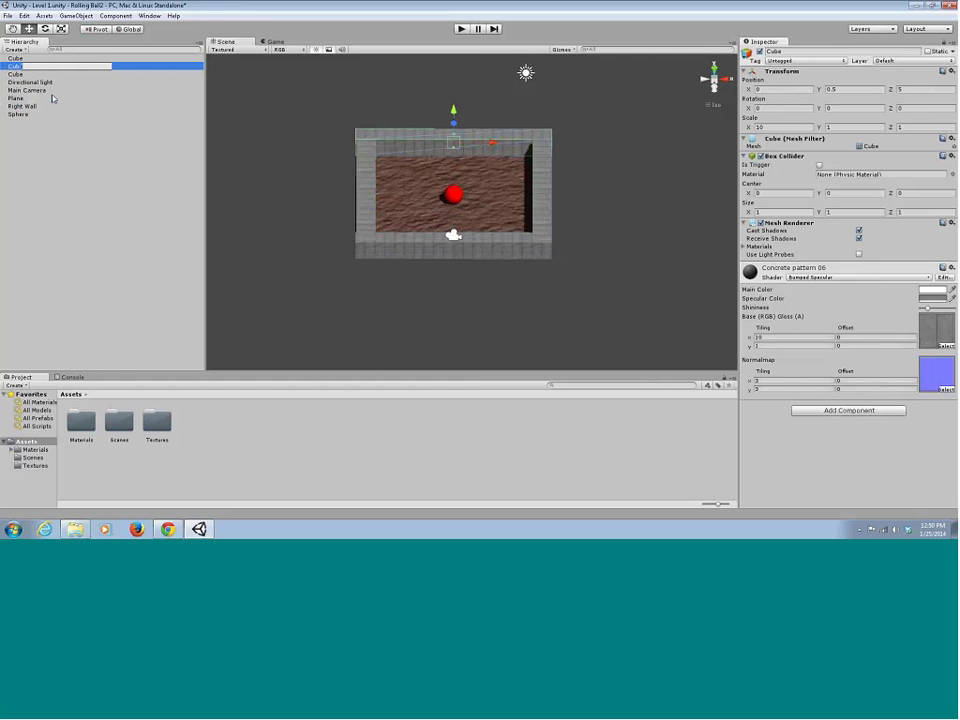
{"action": "type", "text": "Top Wall"}
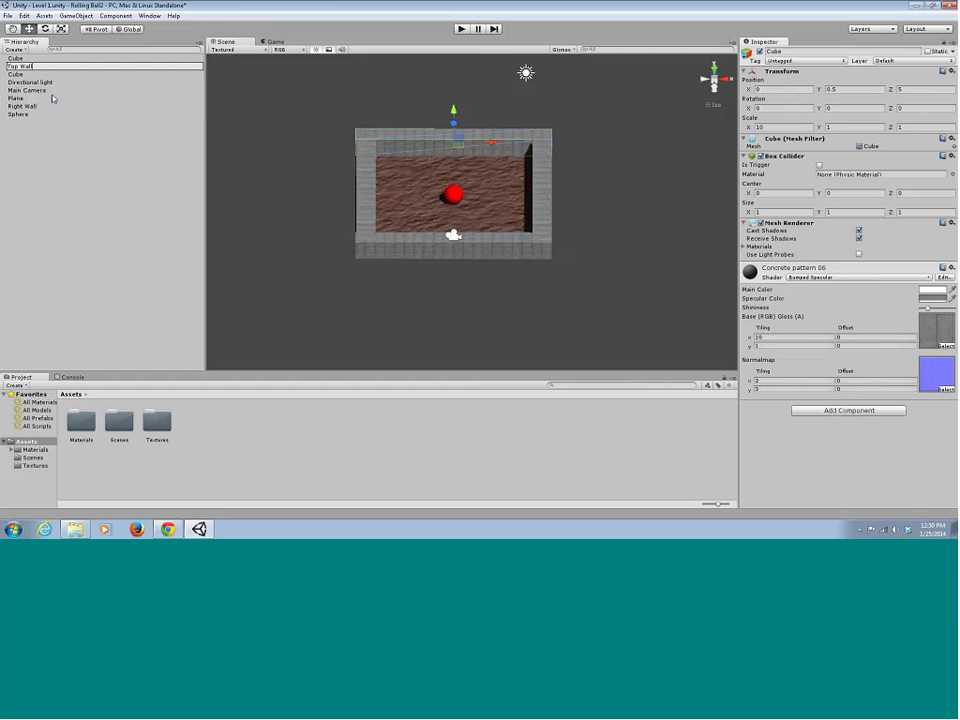
{"action": "key", "text": "Return"}
Rename the Cube on the ground's front edge to Bottom Wall.
{"action": "left_click", "coordinate": [40, 66]}
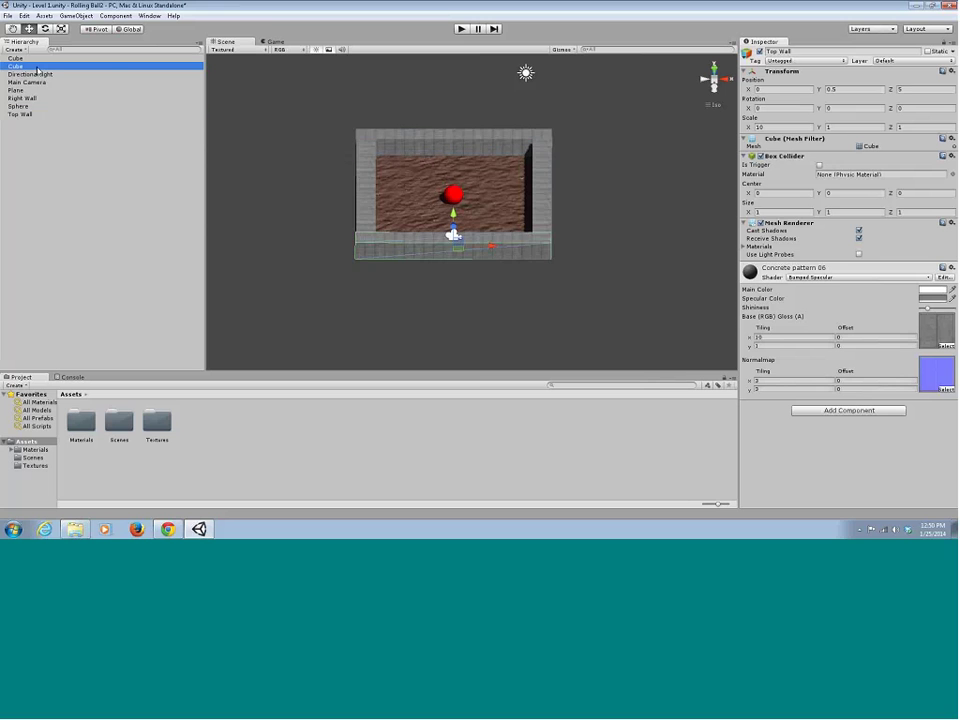
{"action": "right_click", "coordinate": [48, 66]}
{"action": "left_click", "coordinate": [63, 100]}
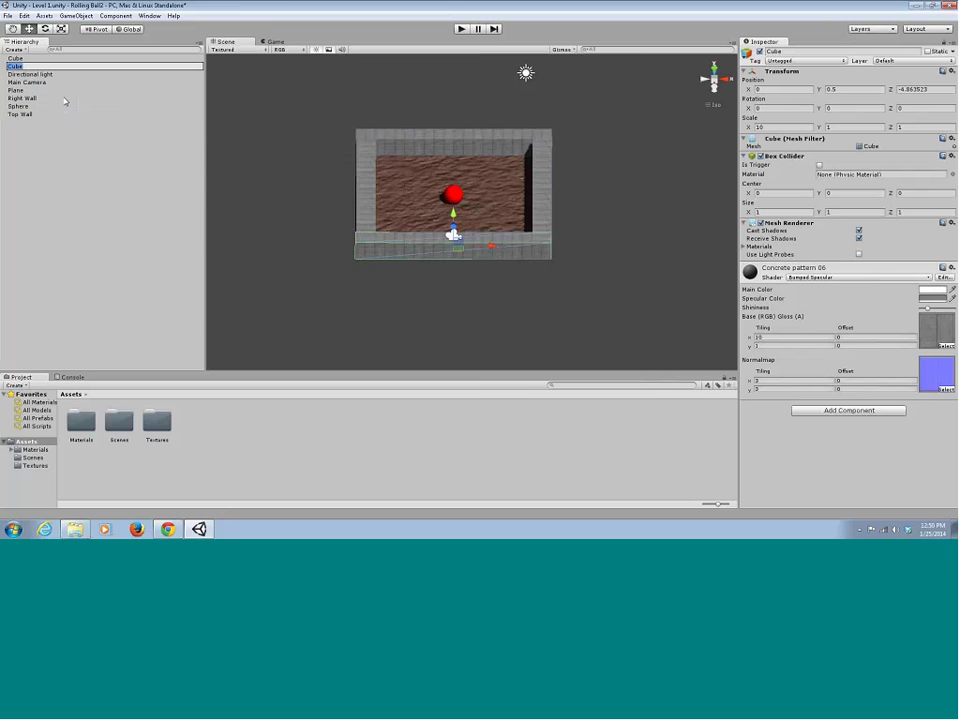
{"action": "type", "text": "Bottom Wall"}
{"action": "key", "text": "Return"}
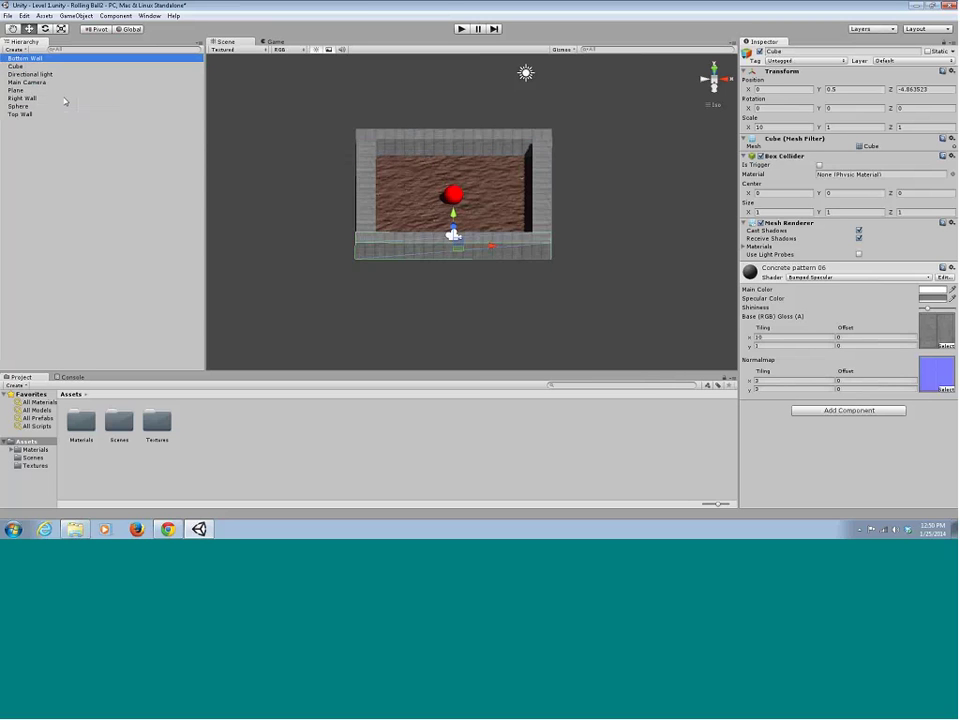
Rename the remaining Cube on the ground's left edge to Left Wall and clear the selection.
{"action": "right_click", "coordinate": [37, 67]}
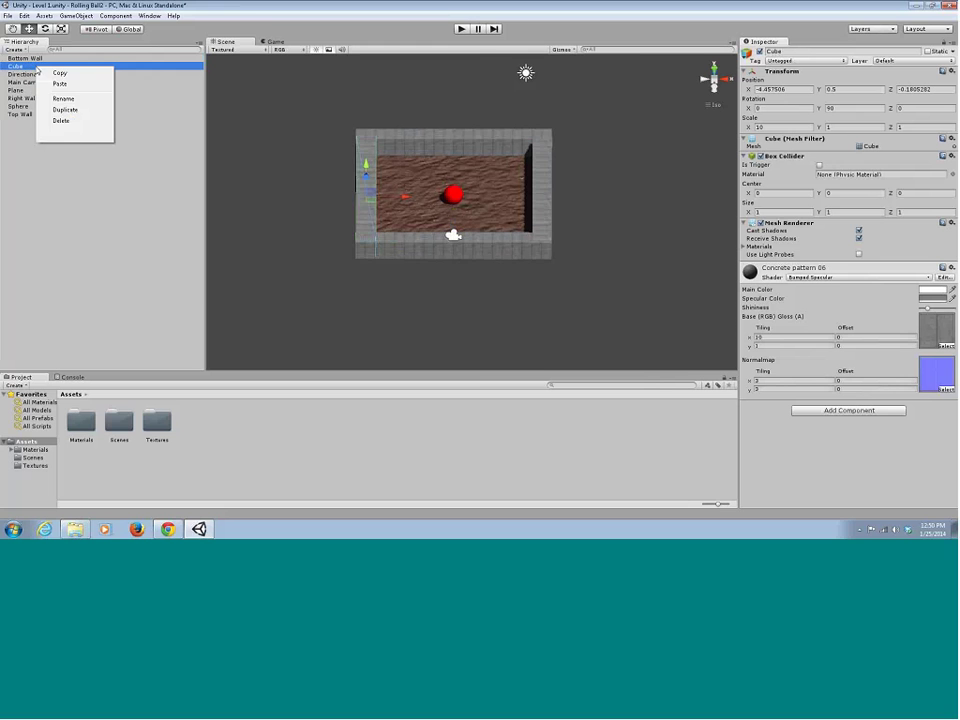
{"action": "left_click", "coordinate": [61, 99]}
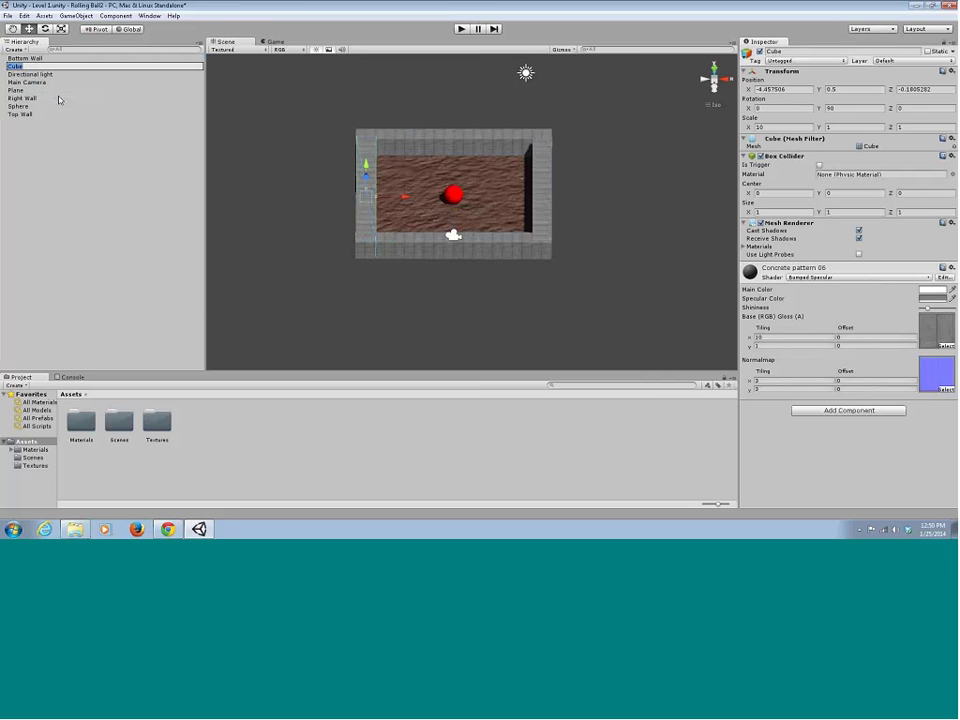
{"action": "type", "text": "Left Wall"}
{"action": "key", "text": "Return"}
{"action": "left_click", "coordinate": [88, 137]}
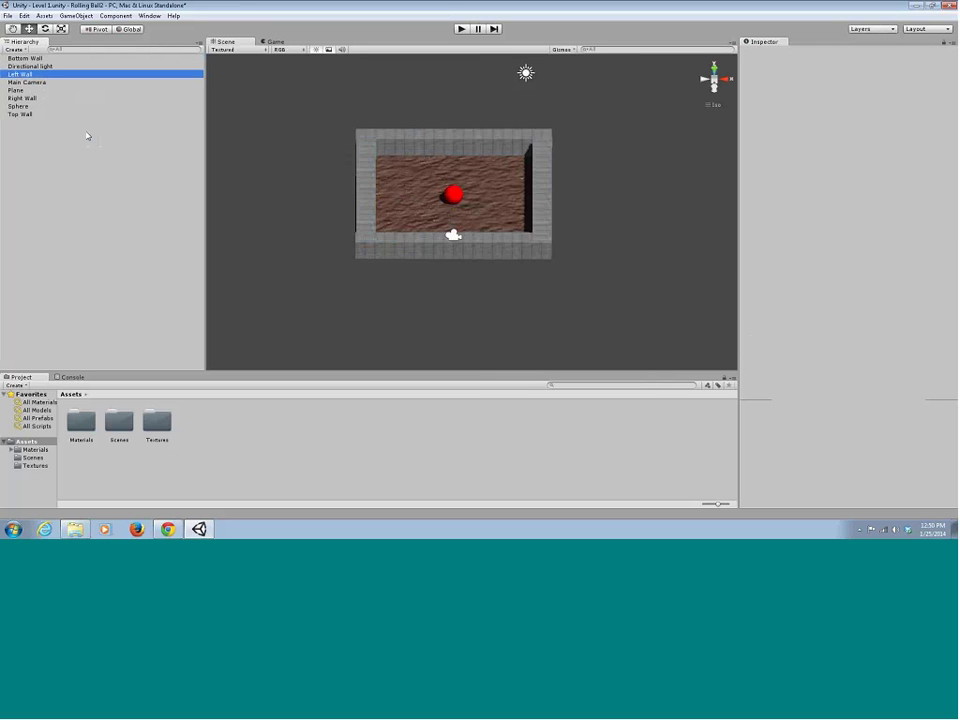
Rename the Plane object to Ground and clear the selection.
{"action": "left_click", "coordinate": [18, 90]}
{"action": "right_click", "coordinate": [20, 92]}
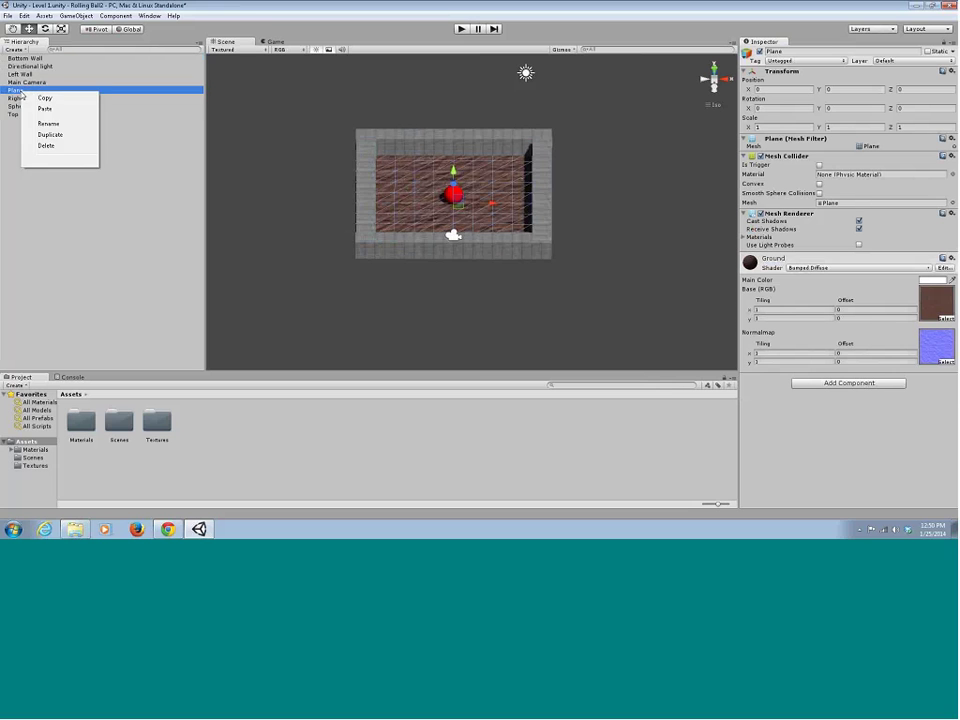
{"action": "left_click", "coordinate": [44, 121]}
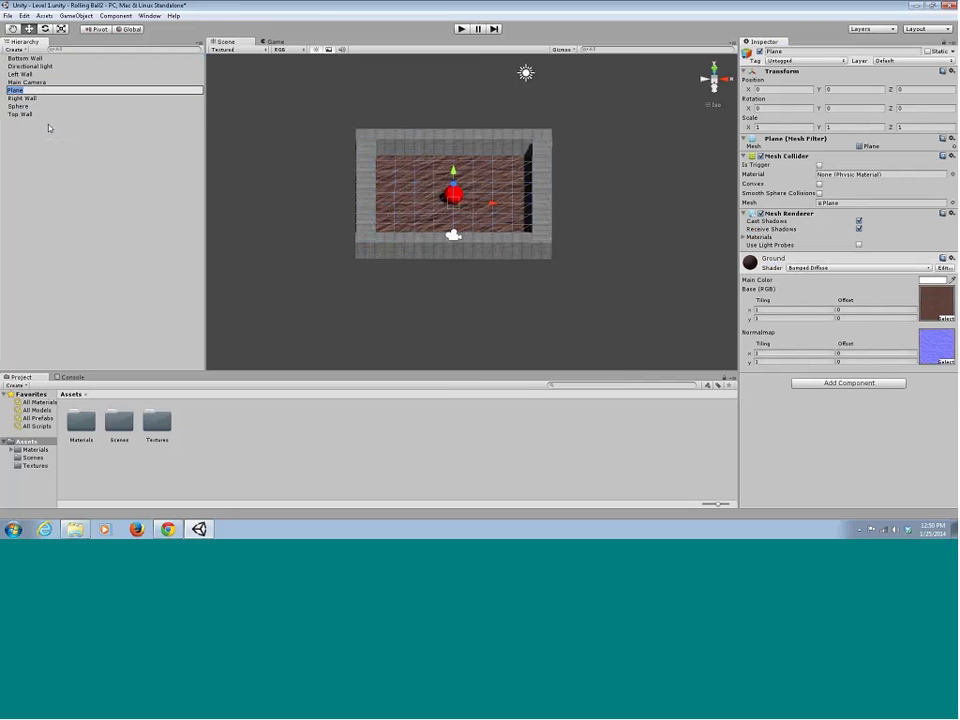
{"action": "type", "text": "Ground"}
{"action": "key", "text": "Return"}
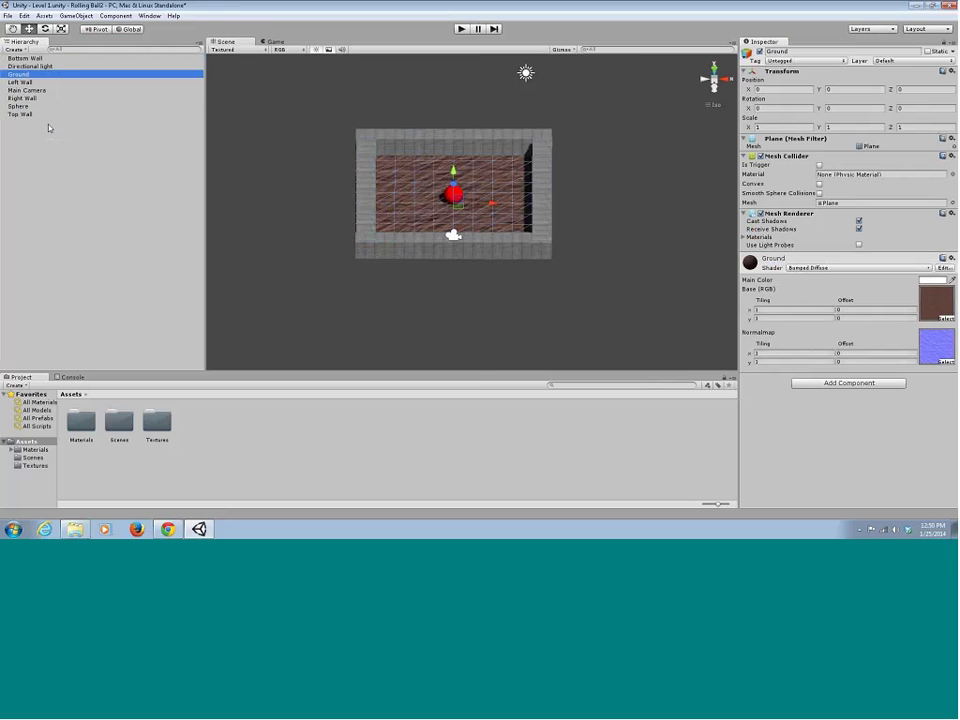
{"action": "left_click", "coordinate": [22, 135]}
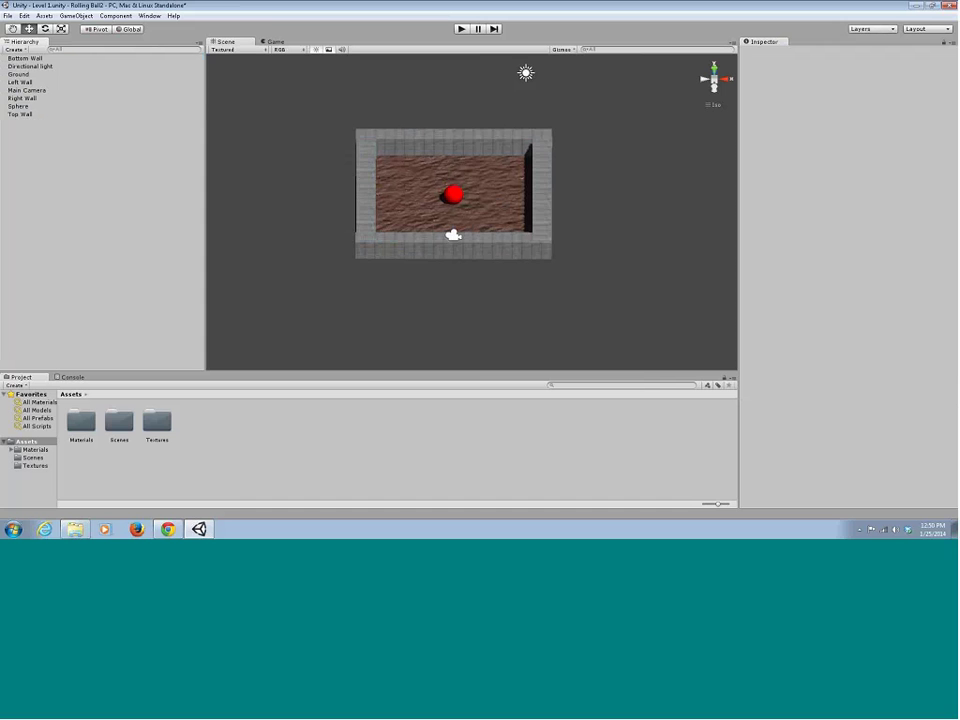
{"action": "left_click", "coordinate": [30, 66]}
{"action": "left_click", "coordinate": [22, 74]}
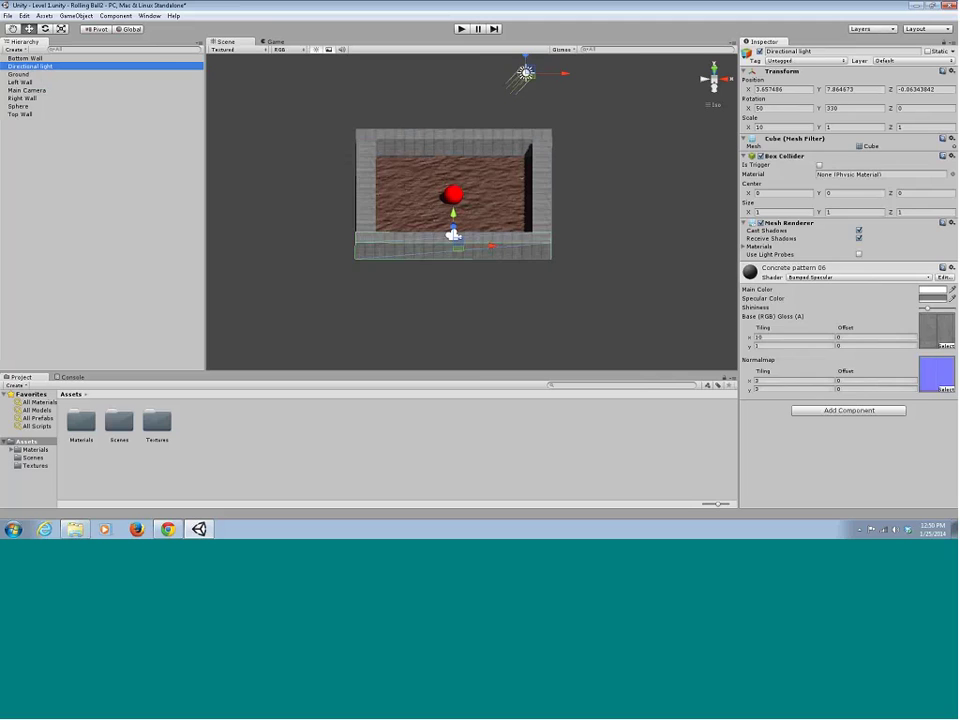
{"action": "left_click", "coordinate": [26, 90]}
{"action": "left_click", "coordinate": [18, 106]}
{"action": "left_click", "coordinate": [58, 143]}
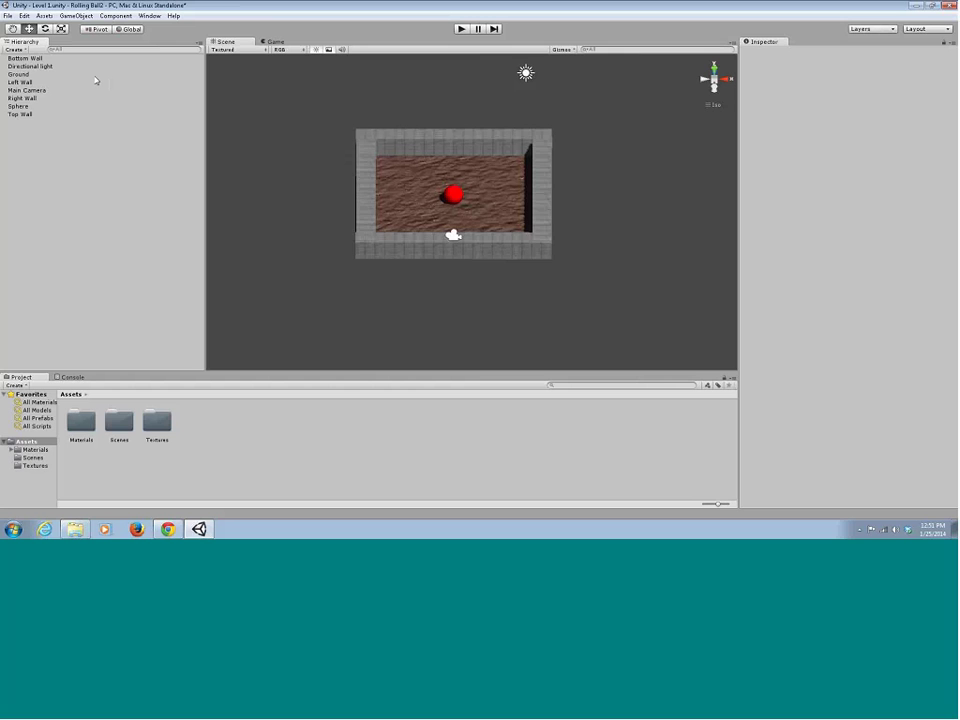
Create an empty game object and rename it Walls.
{"action": "left_click", "coordinate": [74, 16]}
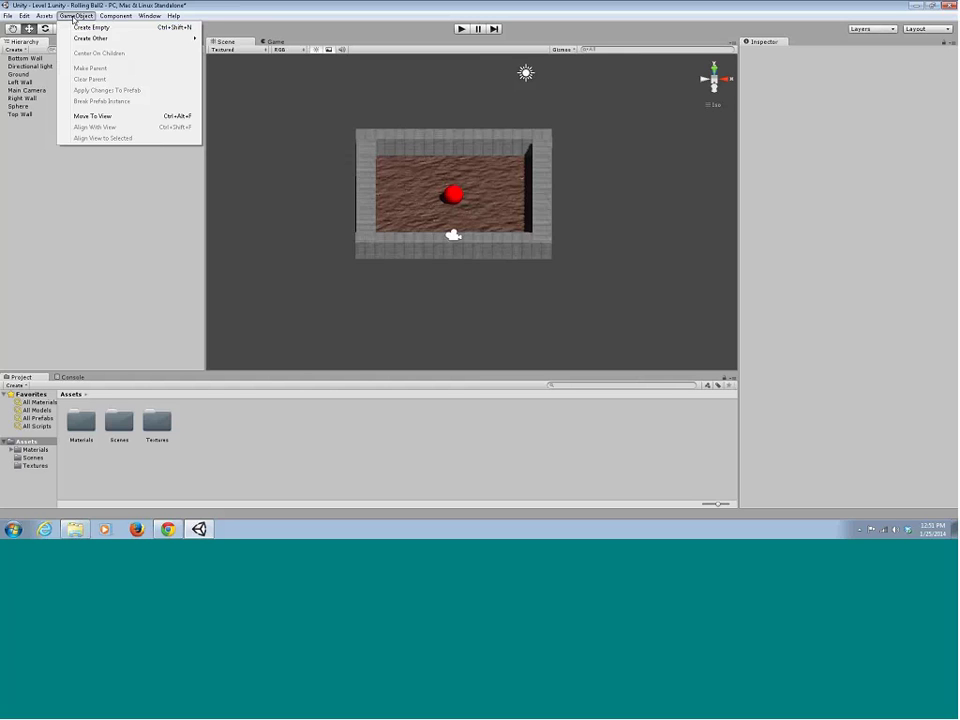
{"action": "left_click", "coordinate": [85, 30]}
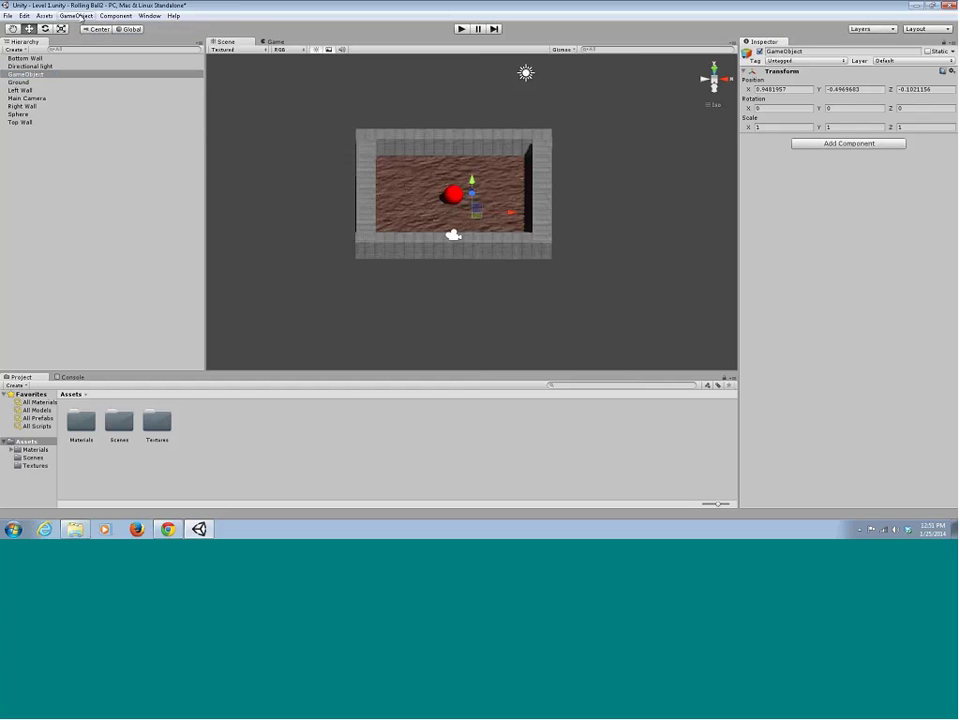
{"action": "left_click", "coordinate": [86, 30]}
{"action": "left_click_drag", "start_coordinate": [319, 161], "coordinate": [339, 156], "text": "alt"}
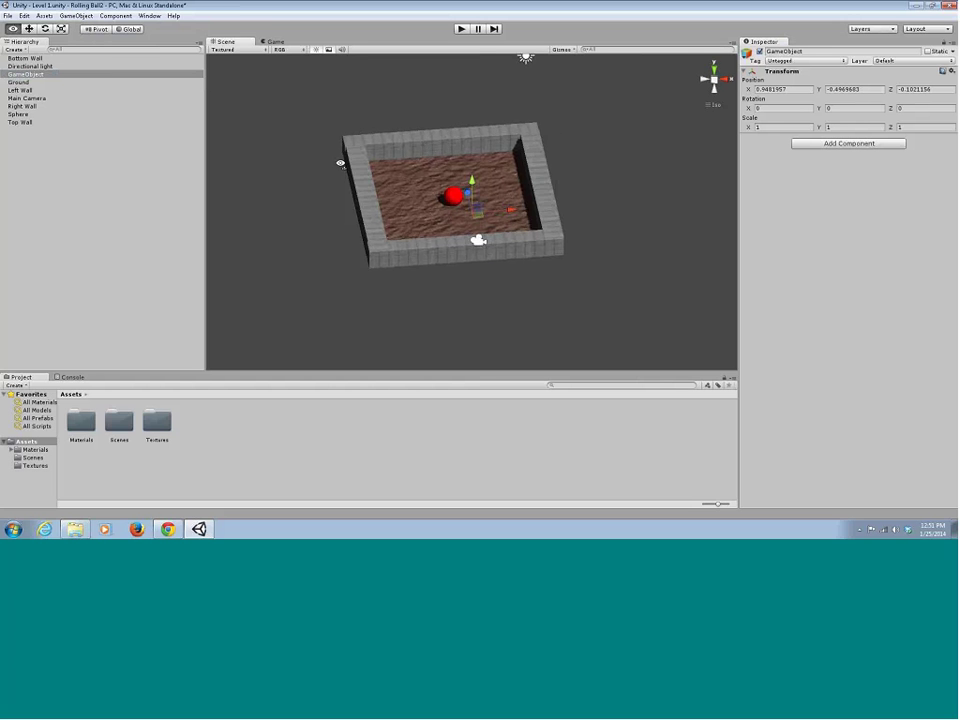
{"action": "left_click", "coordinate": [99, 30]}
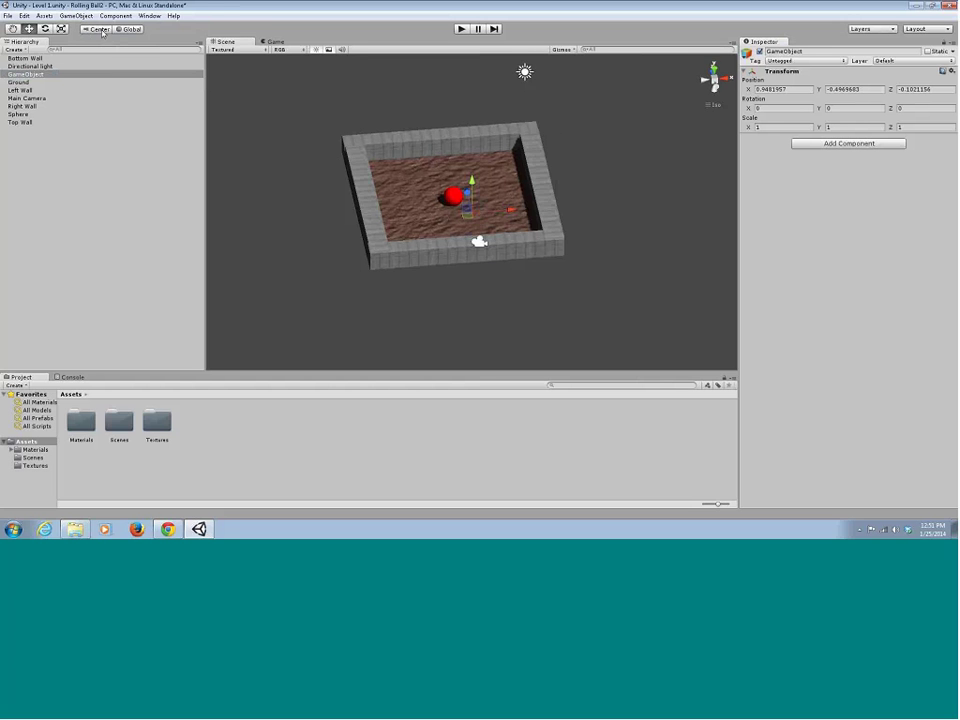
{"action": "left_click", "coordinate": [38, 75]}
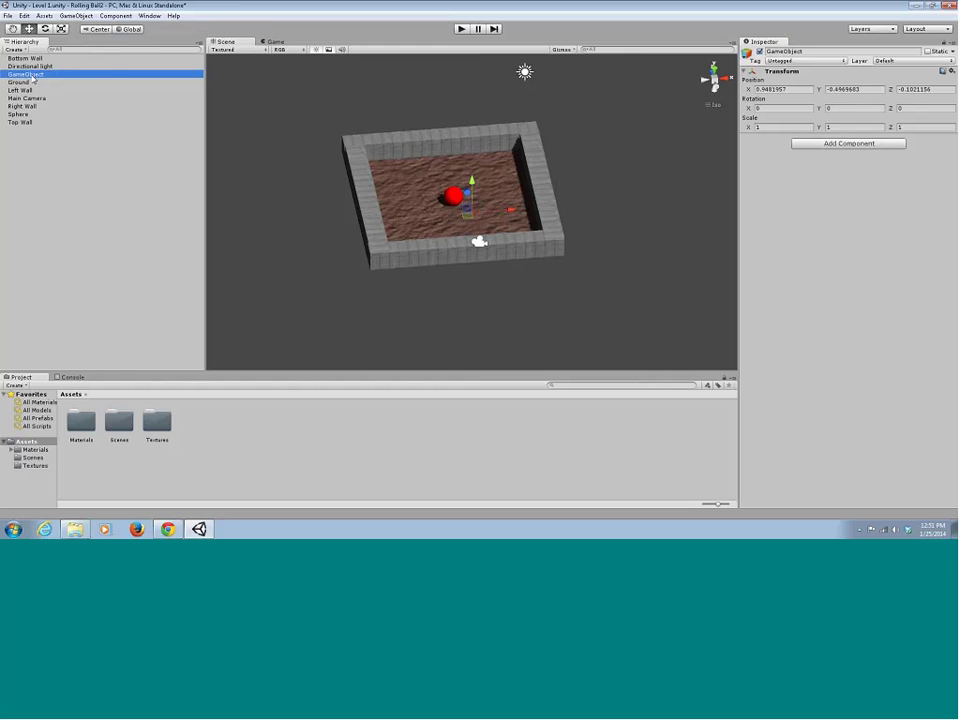
{"action": "right_click", "coordinate": [37, 77]}
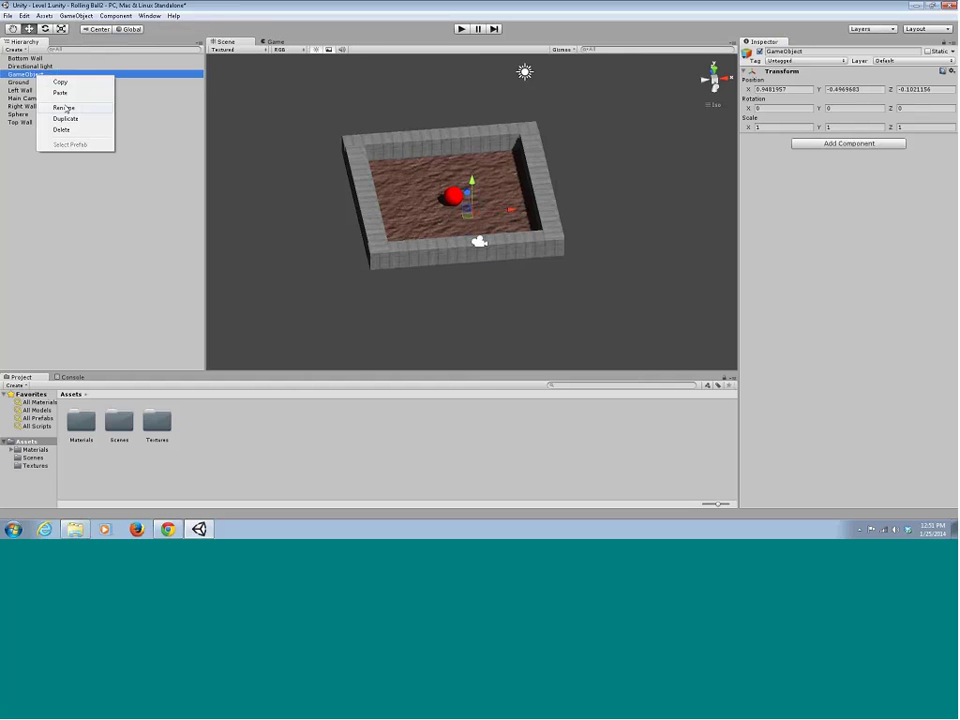
{"action": "left_click", "coordinate": [64, 107]}
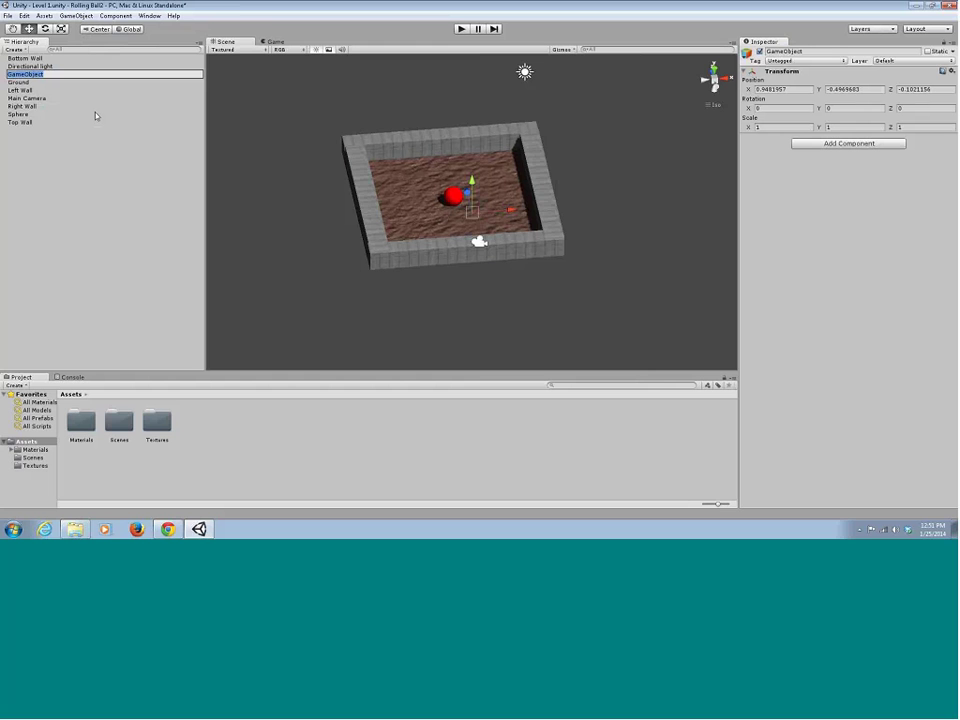
{"action": "type", "text": "Walls"}
{"action": "key", "text": "Return"}
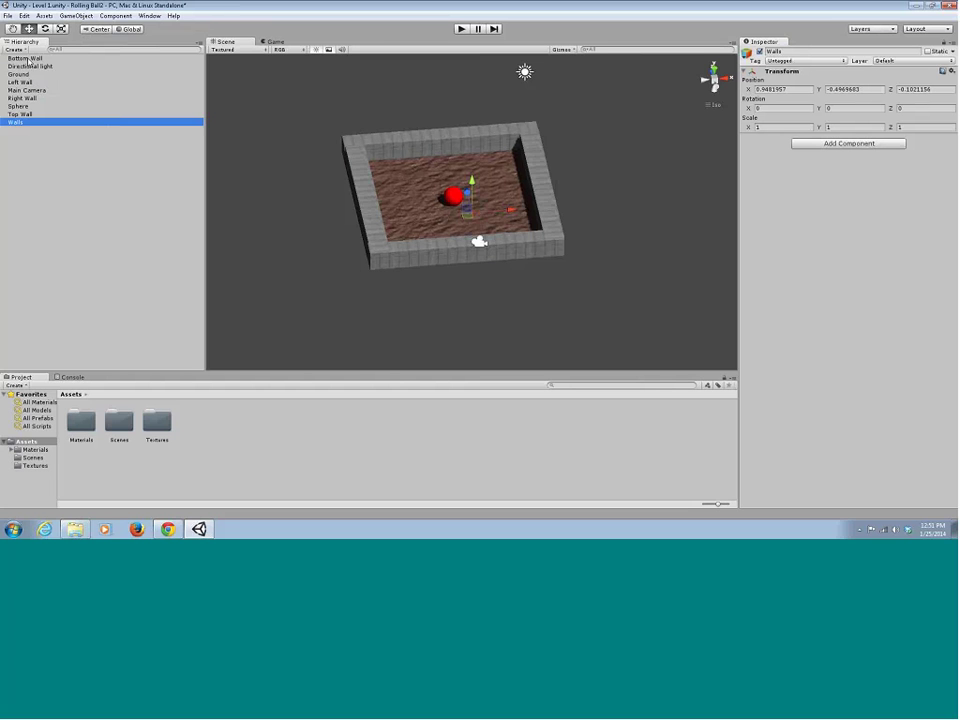
Make Bottom Wall, Left Wall, Right Wall and Top Wall children of the Walls object and select Walls.
{"action": "left_click_drag", "start_coordinate": [29, 59], "coordinate": [35, 122]}
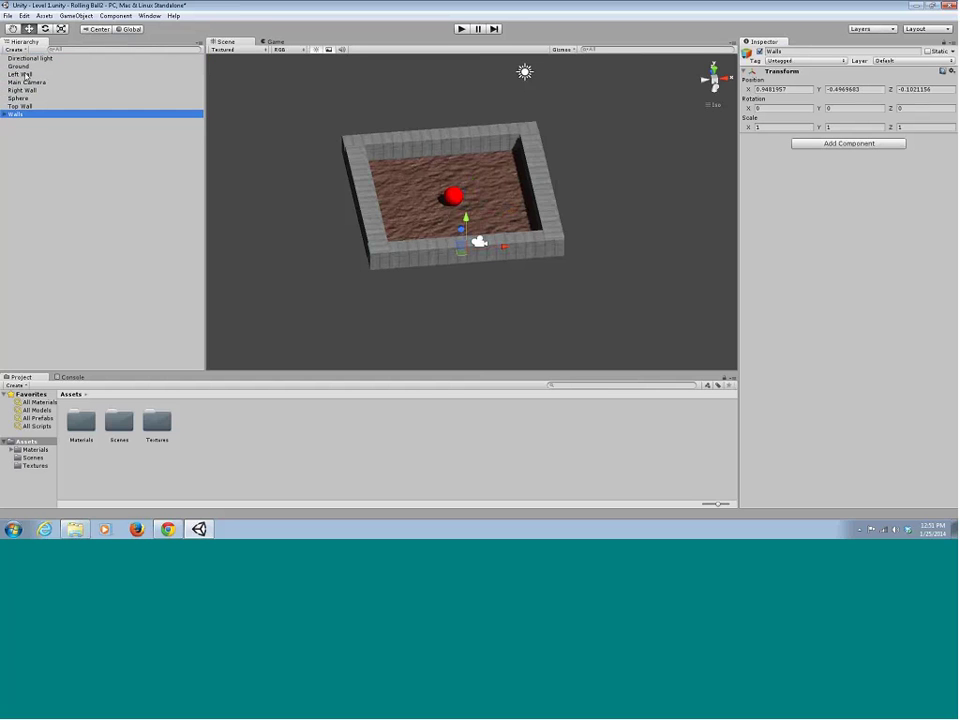
{"action": "left_click_drag", "start_coordinate": [22, 74], "coordinate": [27, 106]}
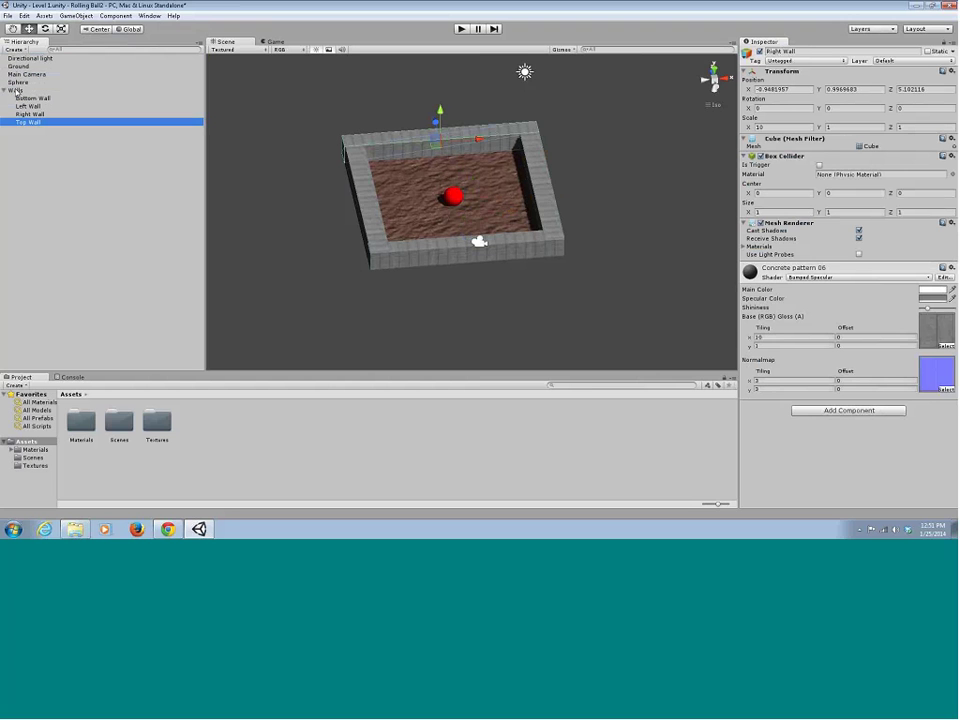
{"action": "left_click", "coordinate": [15, 90]}
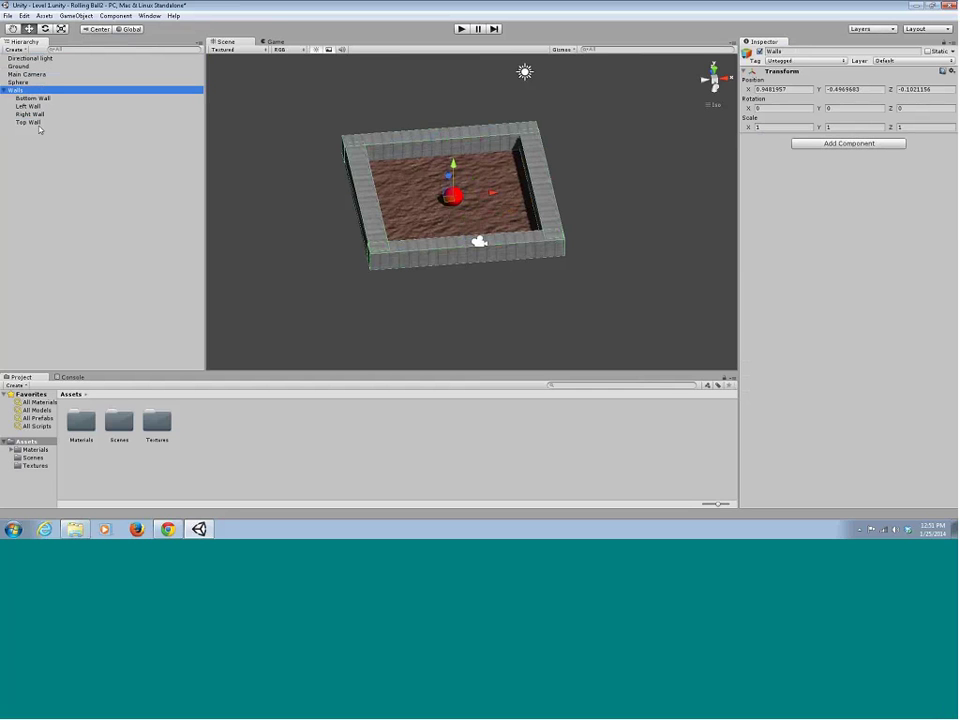
Look through the individual walls inside the Walls group, leaving the group collapsed and nothing selected.
{"action": "key", "text": "Left"}
{"action": "key", "text": "Right"}
{"action": "key", "text": "Down"}
{"action": "key", "text": "Down"}
{"action": "key", "text": "Down"}
{"action": "key", "text": "Down"}
{"action": "key", "text": "Up"}
{"action": "key", "text": "Up"}
{"action": "key", "text": "Up"}
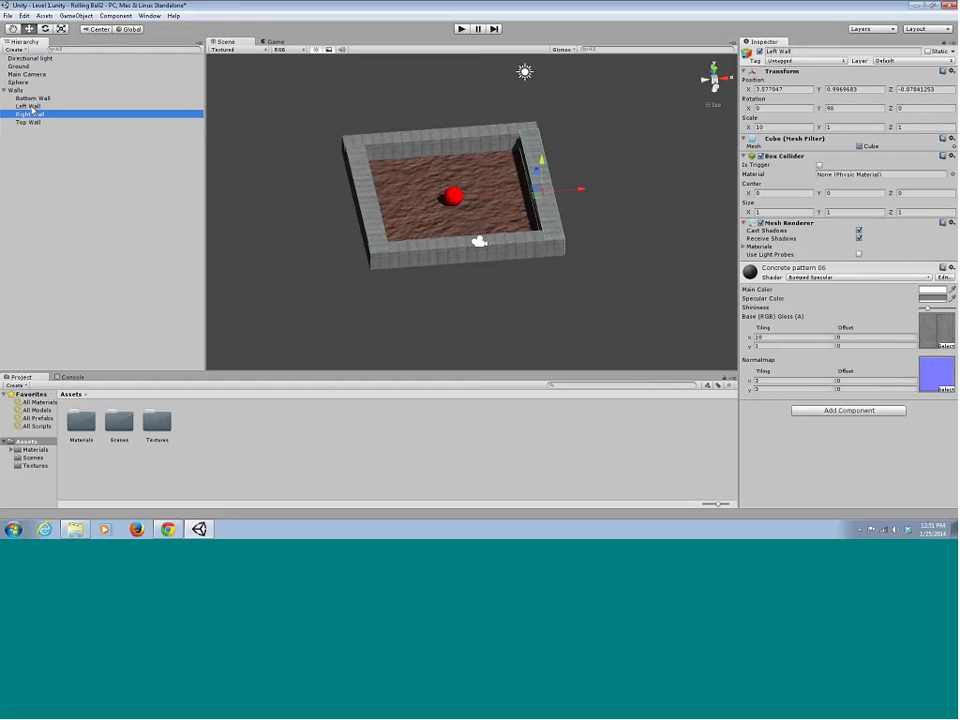
{"action": "key", "text": "Left"}
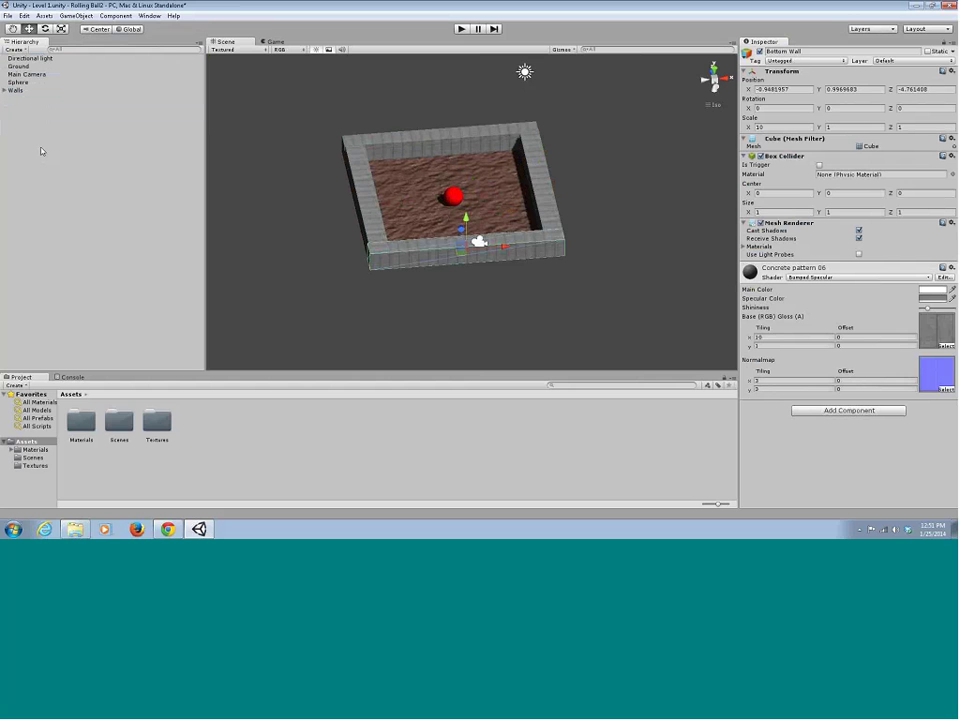
{"action": "right_click", "coordinate": [31, 70]}
{"action": "key", "text": "Escape"}
{"action": "left_click", "coordinate": [75, 75]}
{"action": "left_click", "coordinate": [57, 109]}
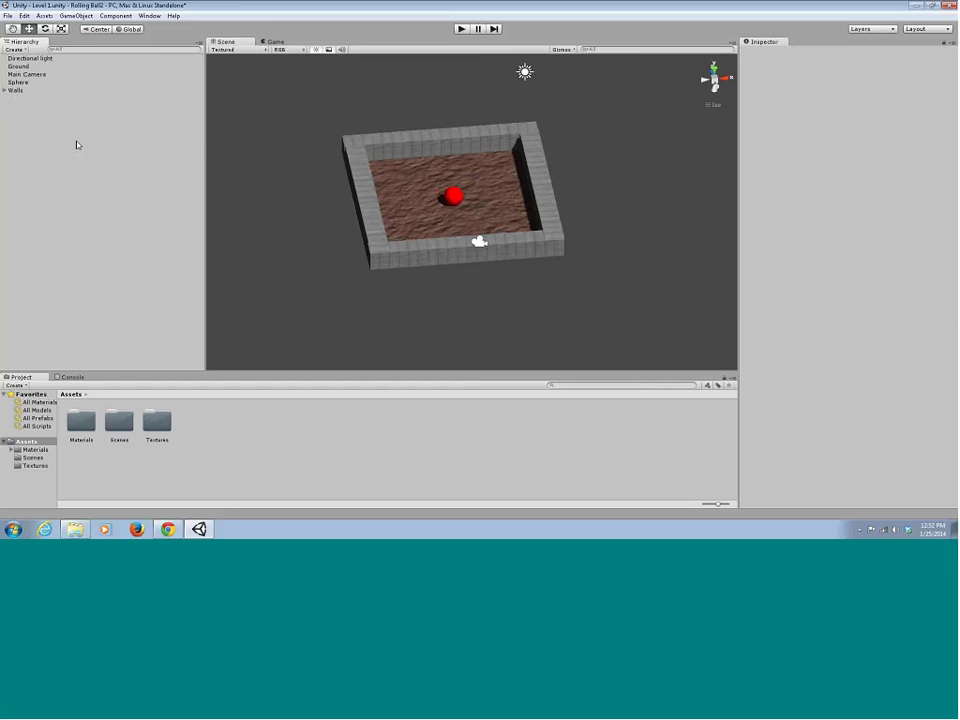
Create another empty game object and rename it Lights.
{"action": "left_click", "coordinate": [78, 15]}
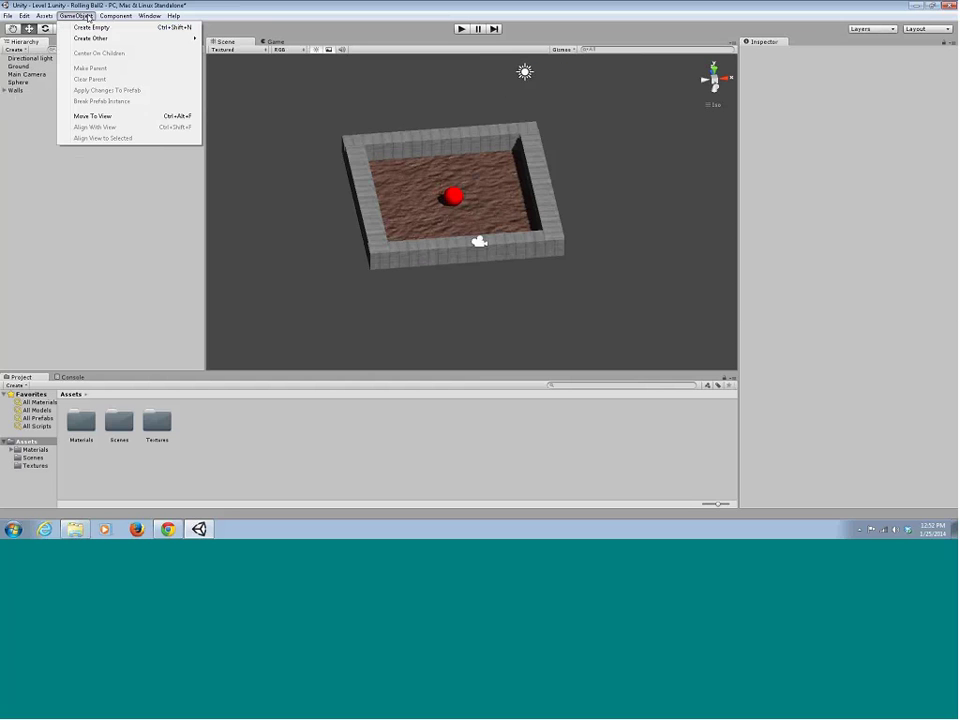
{"action": "left_click", "coordinate": [92, 25]}
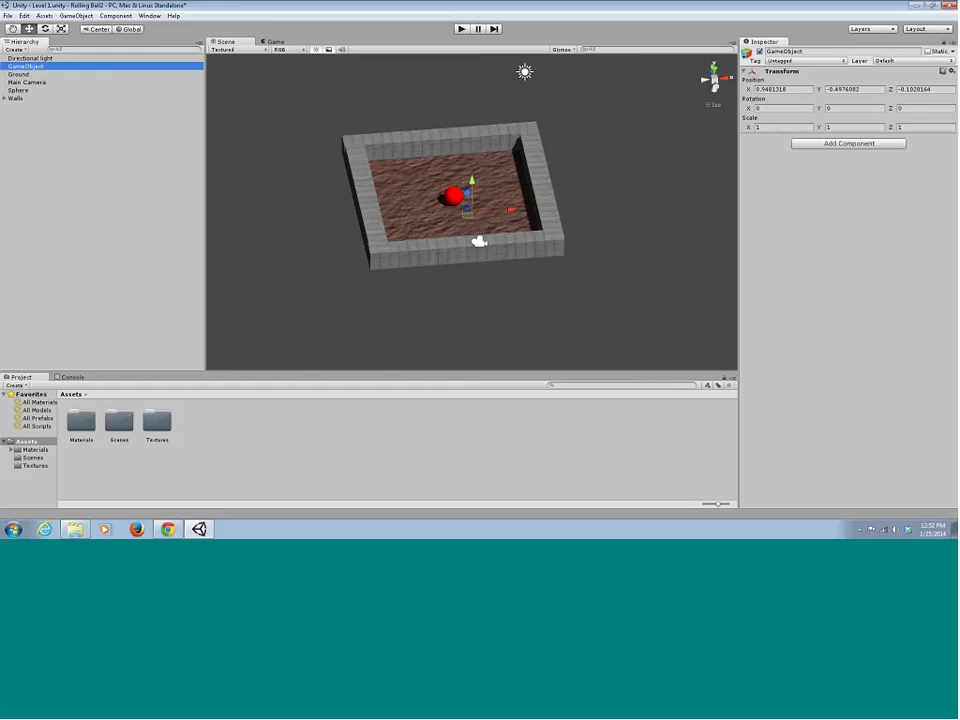
{"action": "right_click", "coordinate": [38, 66]}
{"action": "left_click", "coordinate": [62, 98]}
{"action": "type", "text": "Lights"}
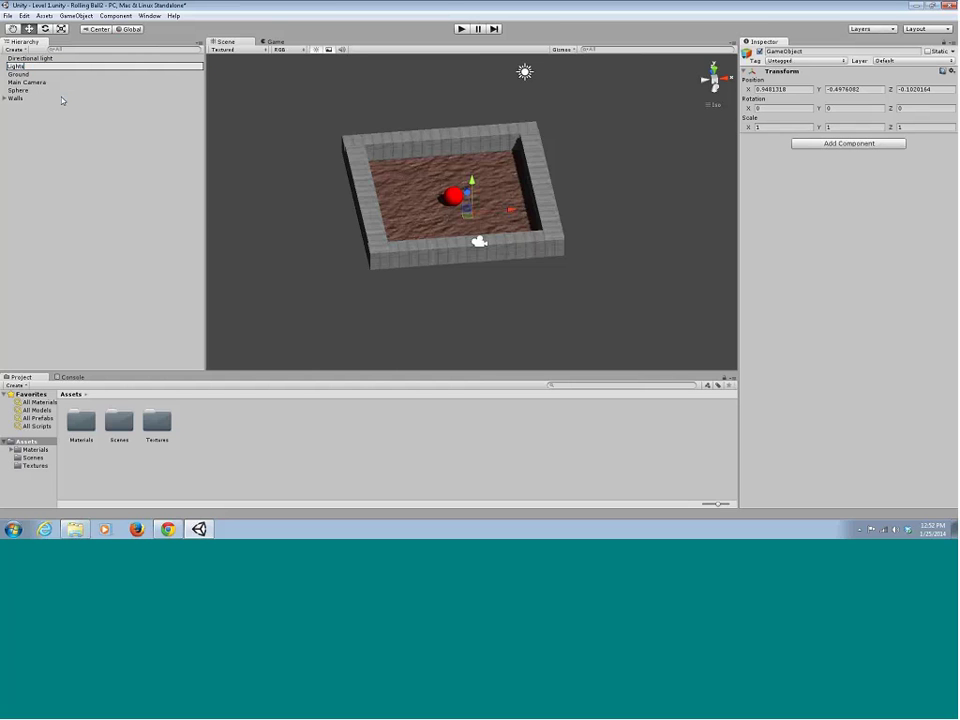
{"action": "key", "text": "Return"}
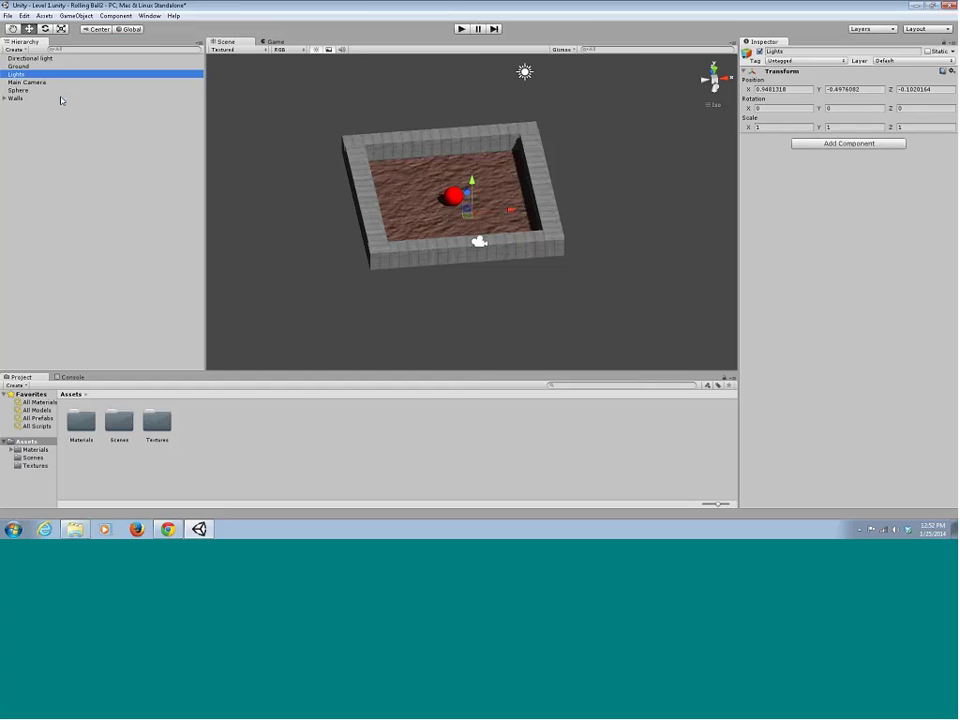
Make the Directional light a child of the Lights object and clear the selection.
{"action": "left_click_drag", "start_coordinate": [30, 58], "coordinate": [44, 74]}
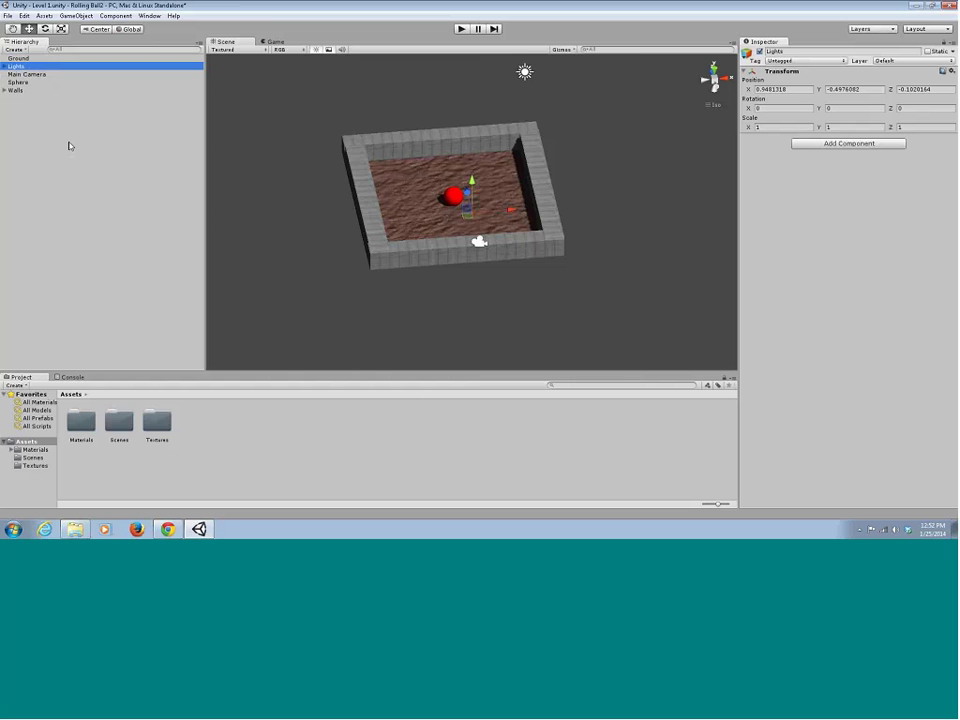
{"action": "left_click_drag", "start_coordinate": [285, 236], "coordinate": [355, 162], "text": "alt"}
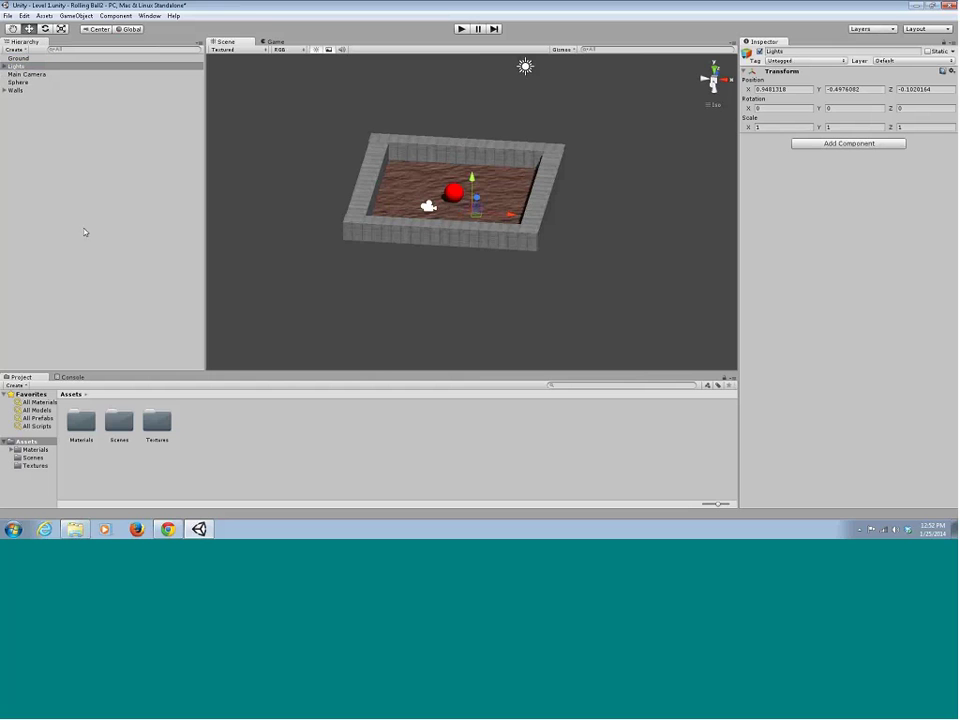
{"action": "left_click", "coordinate": [44, 128]}
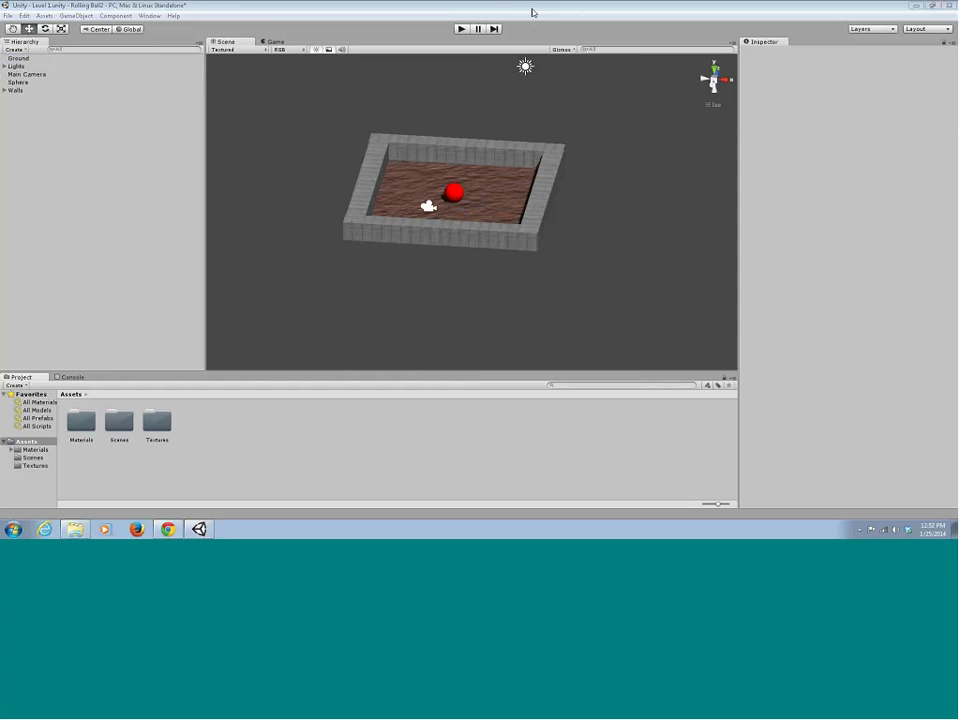
{"action": "left_click_drag", "start_coordinate": [407, 79], "coordinate": [432, 180], "text": "alt"}
{"action": "left_click_drag", "start_coordinate": [449, 172], "coordinate": [419, 213], "text": "alt"}
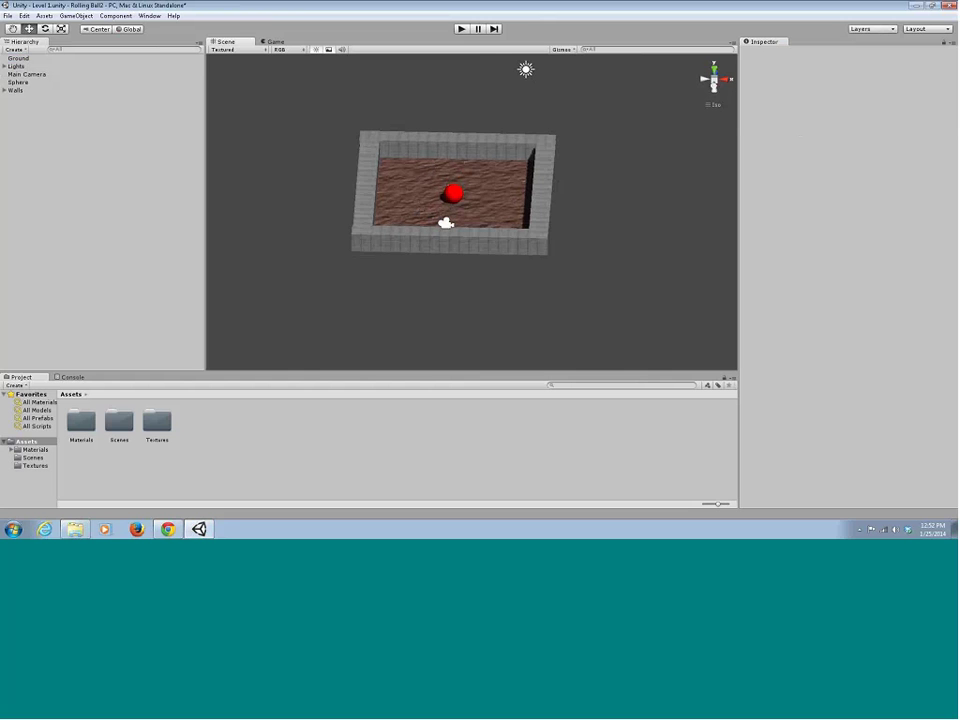
{"action": "left_click", "coordinate": [455, 198]}
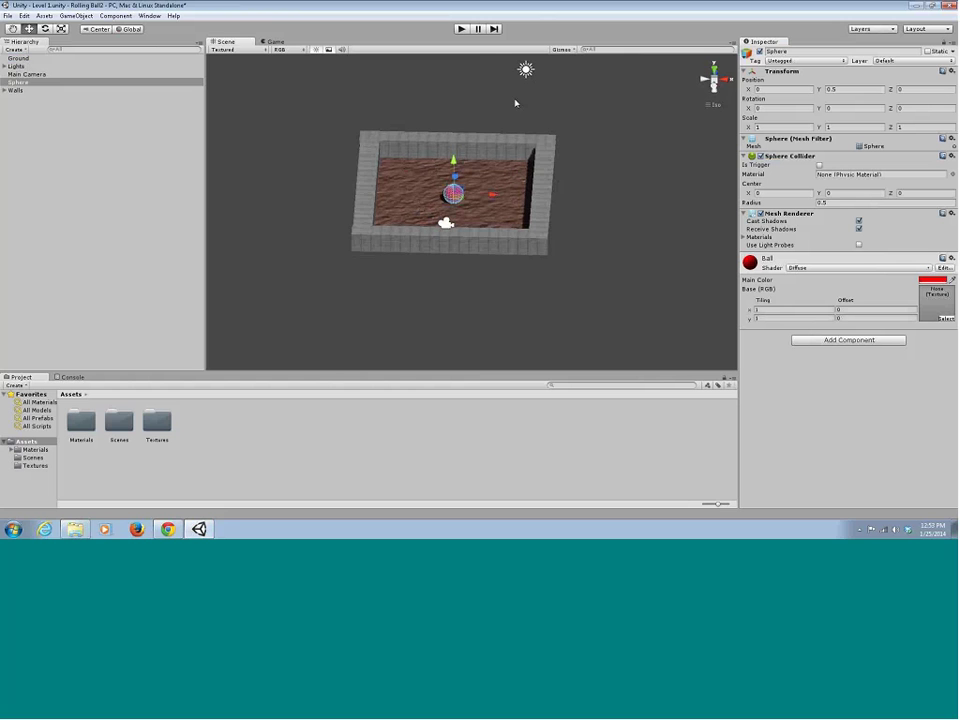
Open the SimpleTutorial project, saving the changes to the Level 1 scene.
{"action": "left_click", "coordinate": [7, 16]}
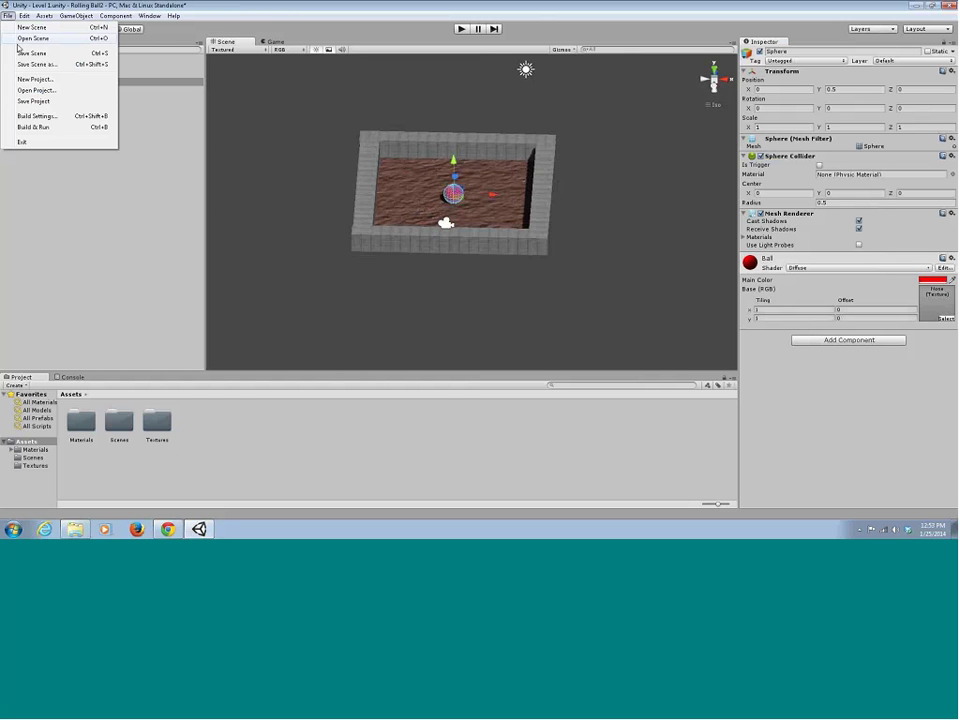
{"action": "left_click", "coordinate": [43, 91]}
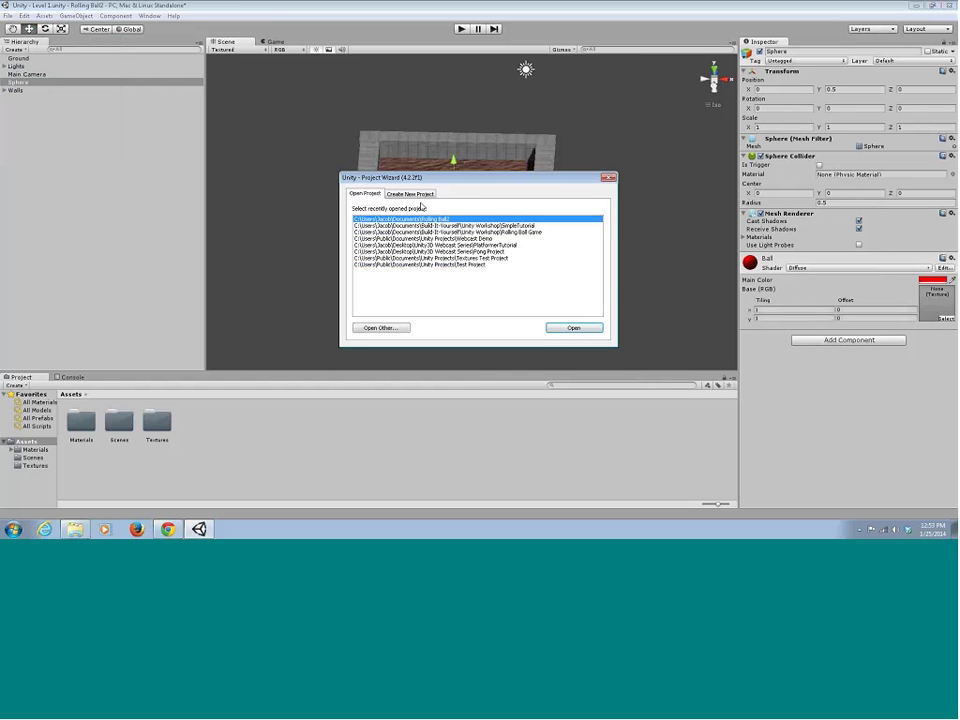
{"action": "double_click", "coordinate": [435, 218]}
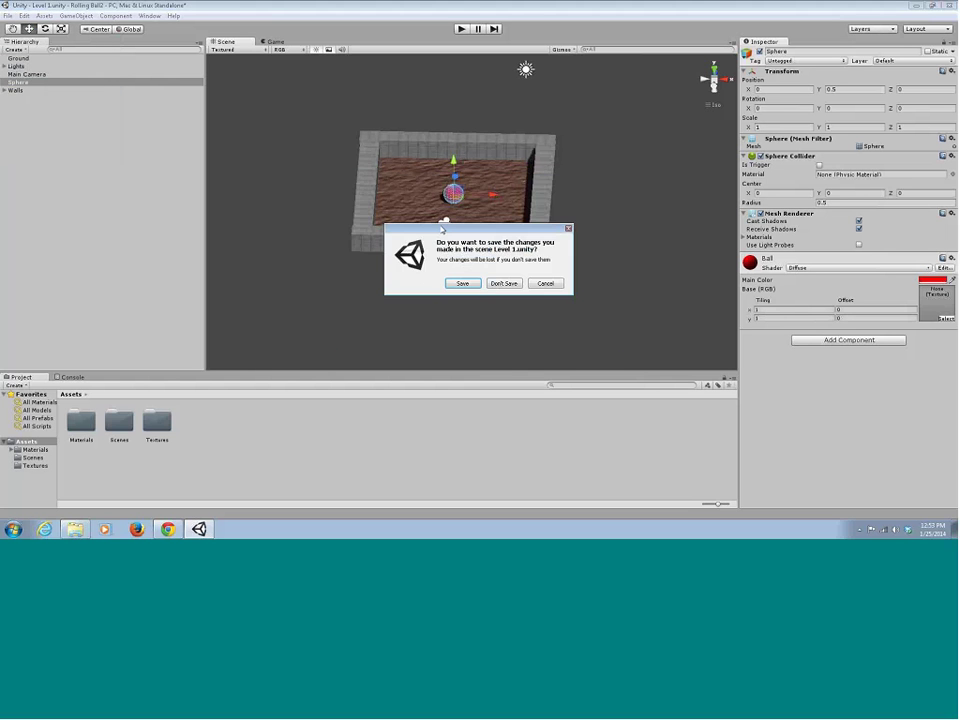
{"action": "left_click", "coordinate": [462, 283]}
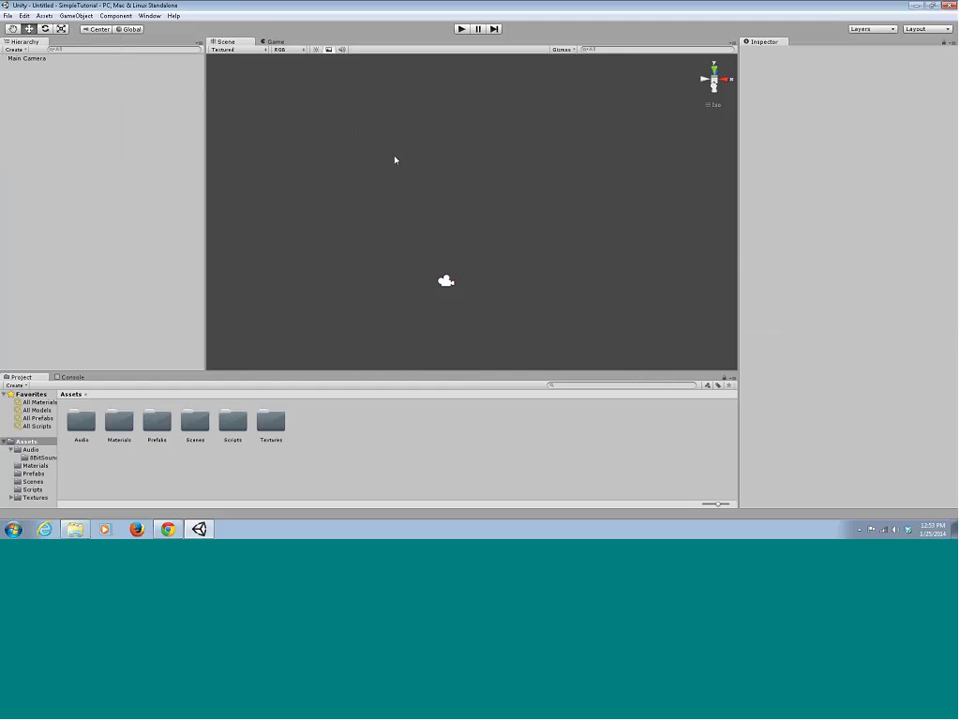
Open the Scene1 scene from the project's Scenes folder.
{"action": "left_click_drag", "start_coordinate": [394, 156], "coordinate": [414, 171], "text": "alt"}
{"action": "left_click_drag", "start_coordinate": [436, 213], "coordinate": [470, 156], "text": "alt"}
{"action": "double_click", "coordinate": [196, 425]}
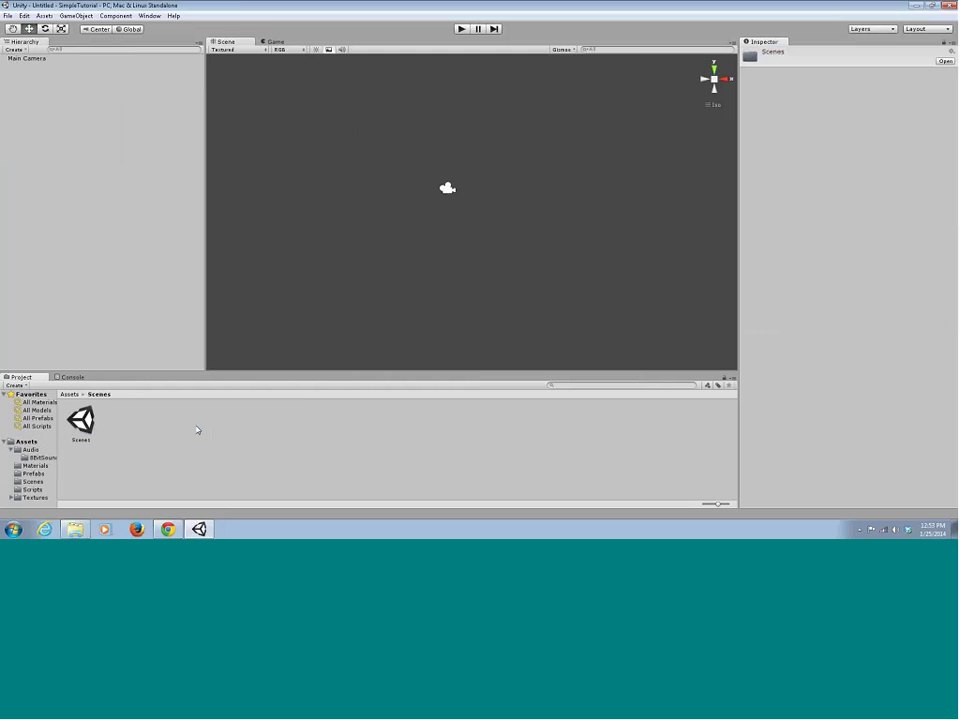
{"action": "left_click", "coordinate": [82, 424]}
{"action": "double_click", "coordinate": [82, 422]}
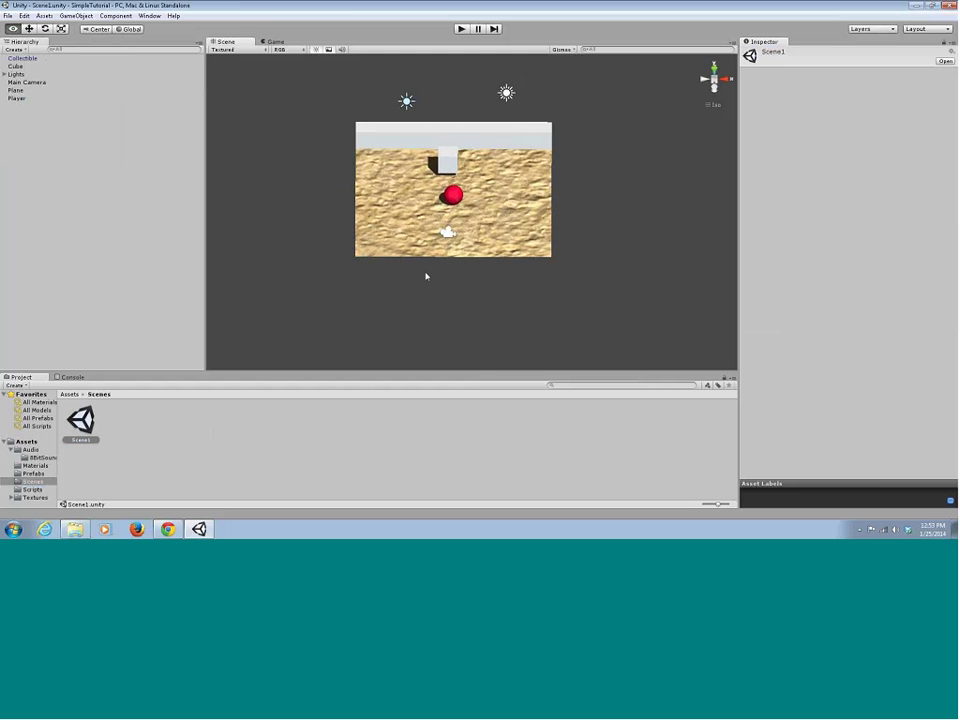
Inspect the Main Light and the Fill Light above the ground in Scene1.
{"action": "left_click_drag", "start_coordinate": [426, 274], "coordinate": [430, 200], "text": "alt"}
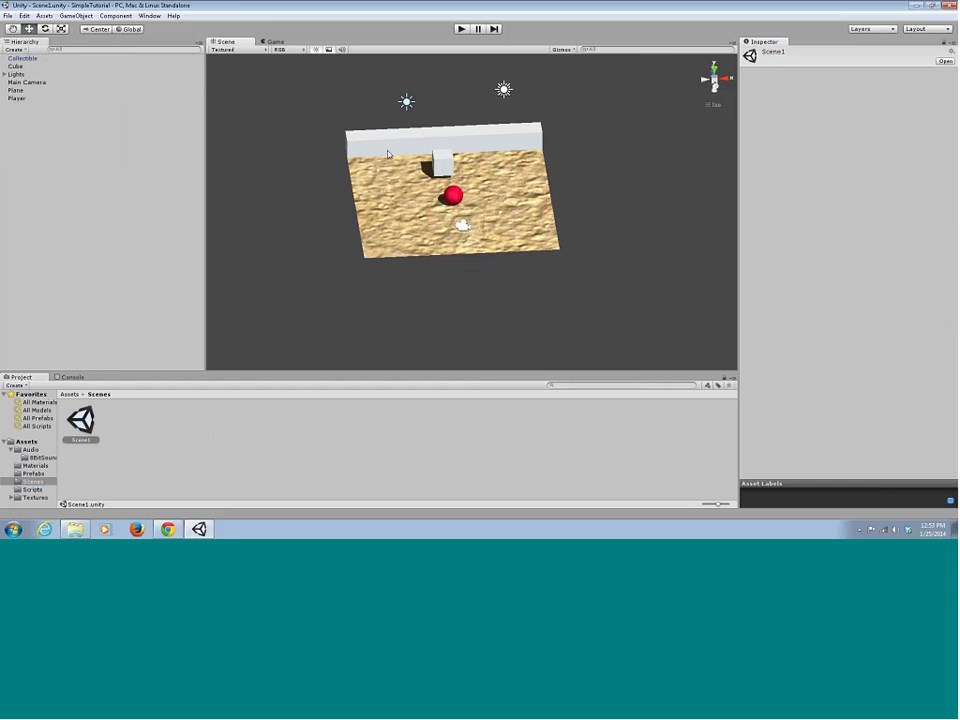
{"action": "left_click_drag", "start_coordinate": [388, 154], "coordinate": [470, 236], "text": "alt"}
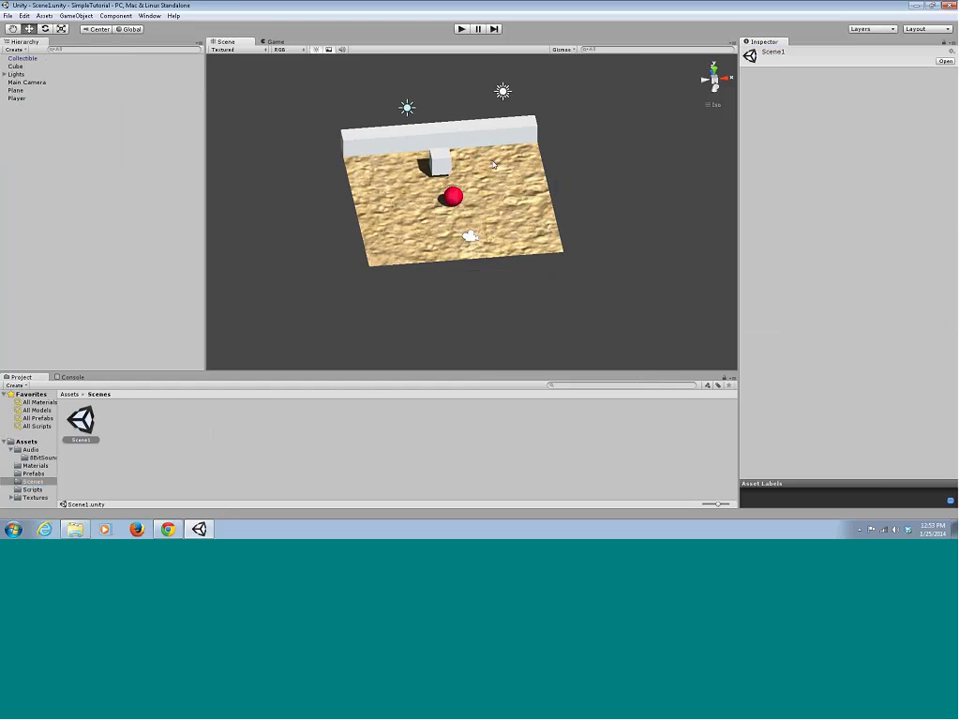
{"action": "left_click", "coordinate": [503, 92]}
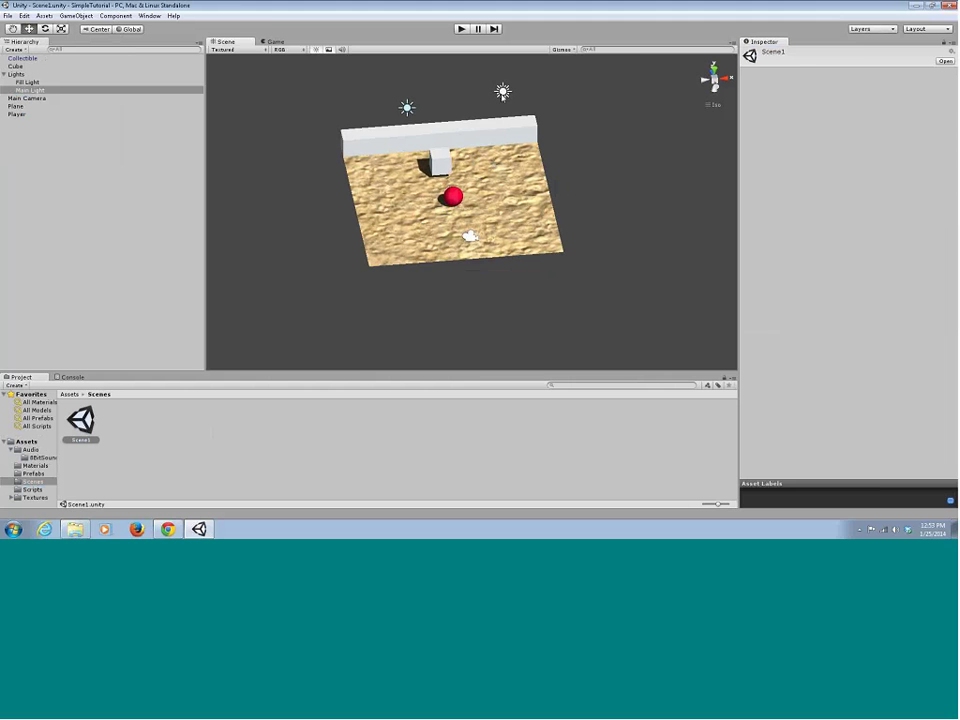
{"action": "left_click", "coordinate": [406, 107]}
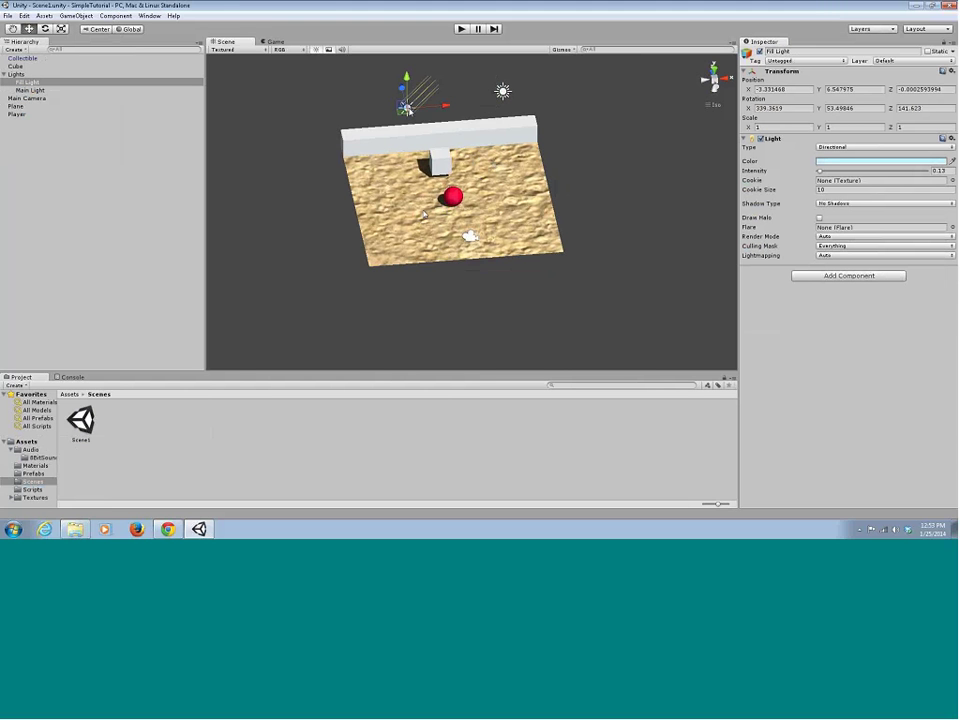
Compare the settings of the Main Light and the Fill Light while viewing how they illuminate the ground, cube and ball.
{"action": "left_click_drag", "start_coordinate": [425, 214], "coordinate": [394, 197], "text": "alt"}
{"action": "left_click", "coordinate": [504, 84]}
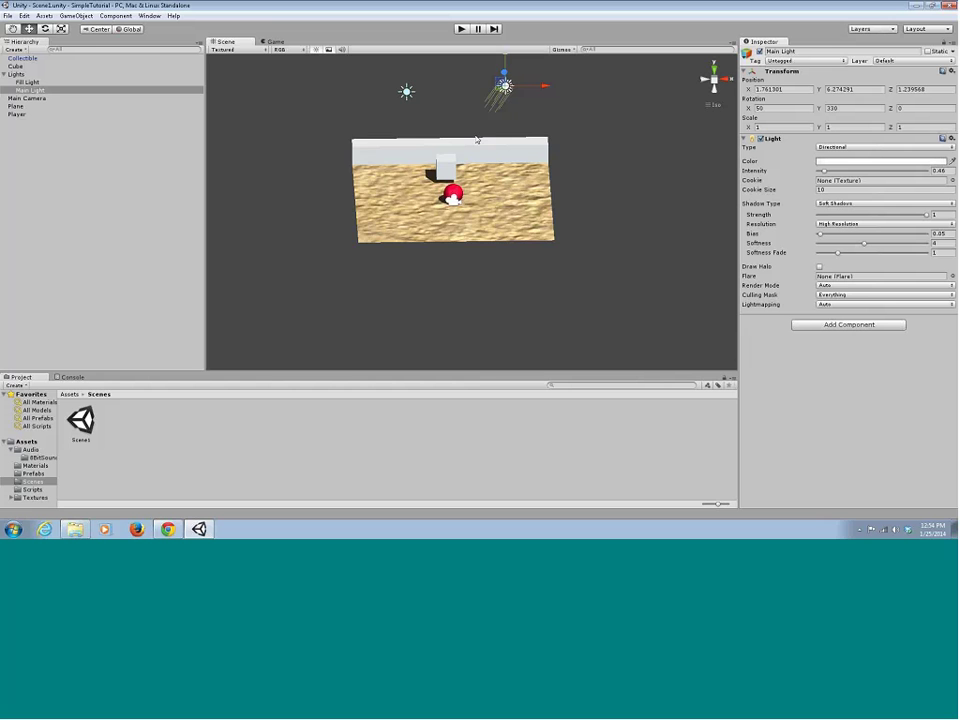
{"action": "left_click_drag", "start_coordinate": [477, 140], "coordinate": [428, 183], "text": "alt"}
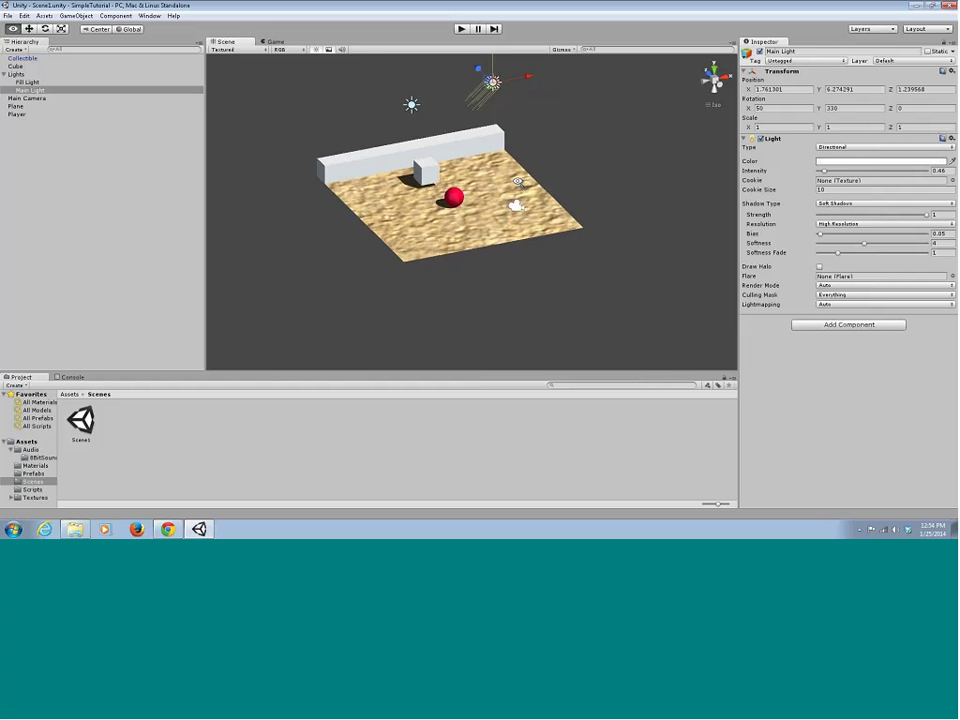
{"action": "left_click_drag", "start_coordinate": [392, 140], "coordinate": [470, 160], "text": "alt"}
{"action": "left_click", "coordinate": [406, 85]}
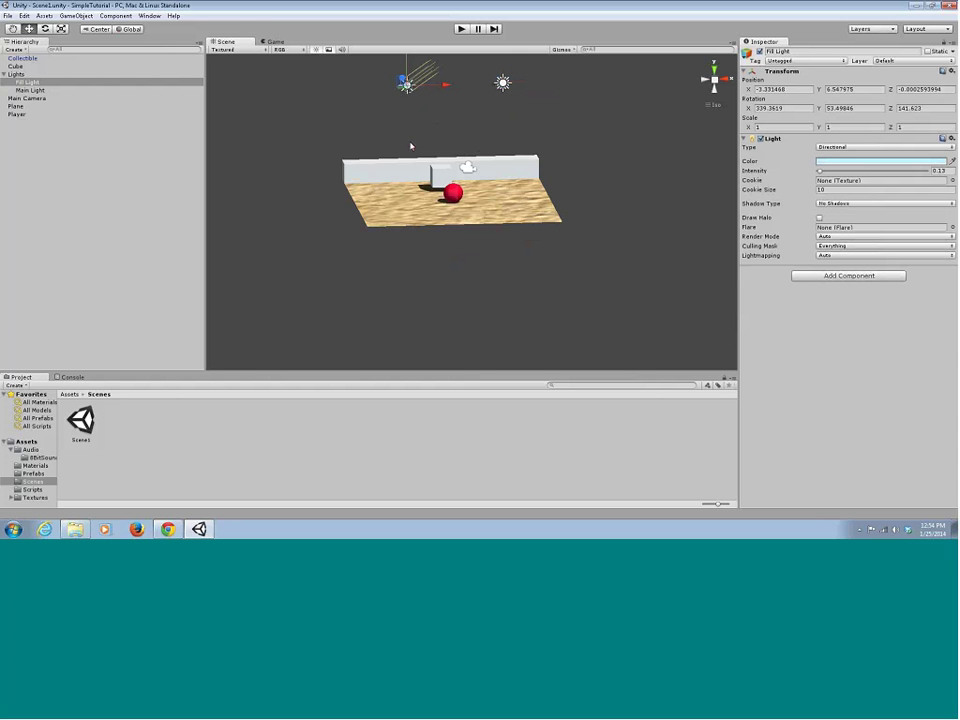
{"action": "left_click_drag", "start_coordinate": [414, 144], "coordinate": [450, 208], "text": "alt"}
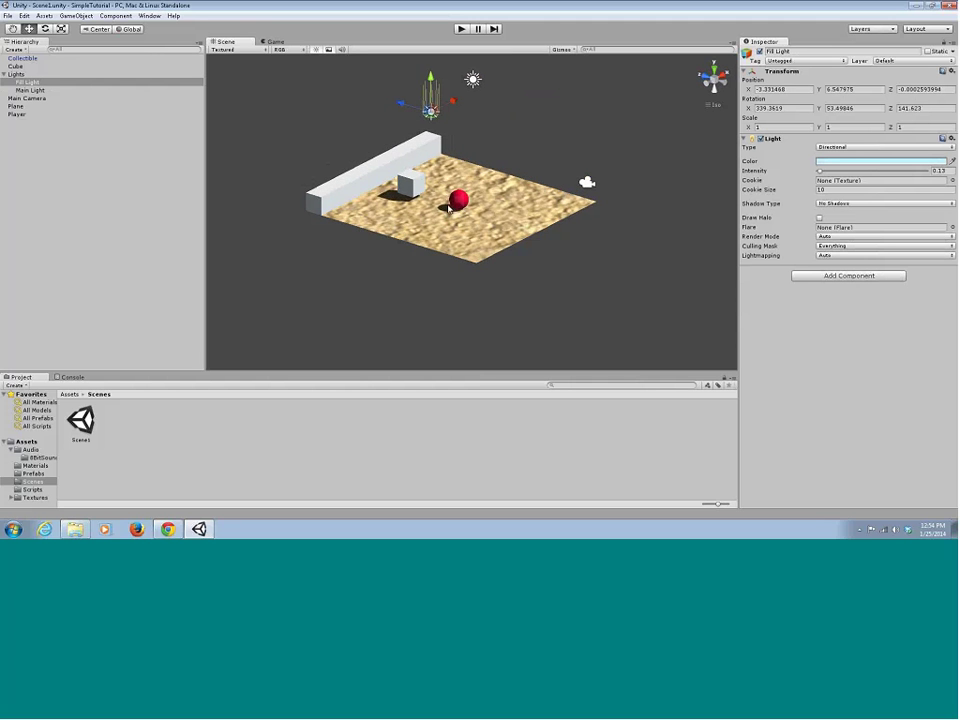
{"action": "left_click_drag", "start_coordinate": [450, 208], "coordinate": [439, 166], "text": "alt"}
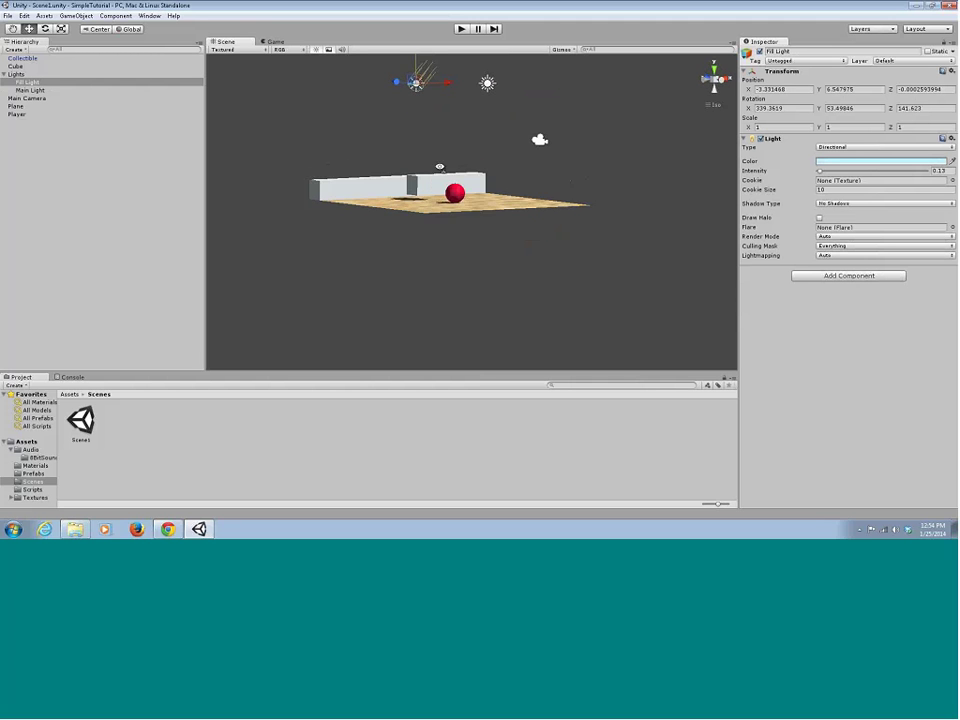
{"action": "left_click_drag", "start_coordinate": [454, 214], "coordinate": [436, 258], "text": "alt"}
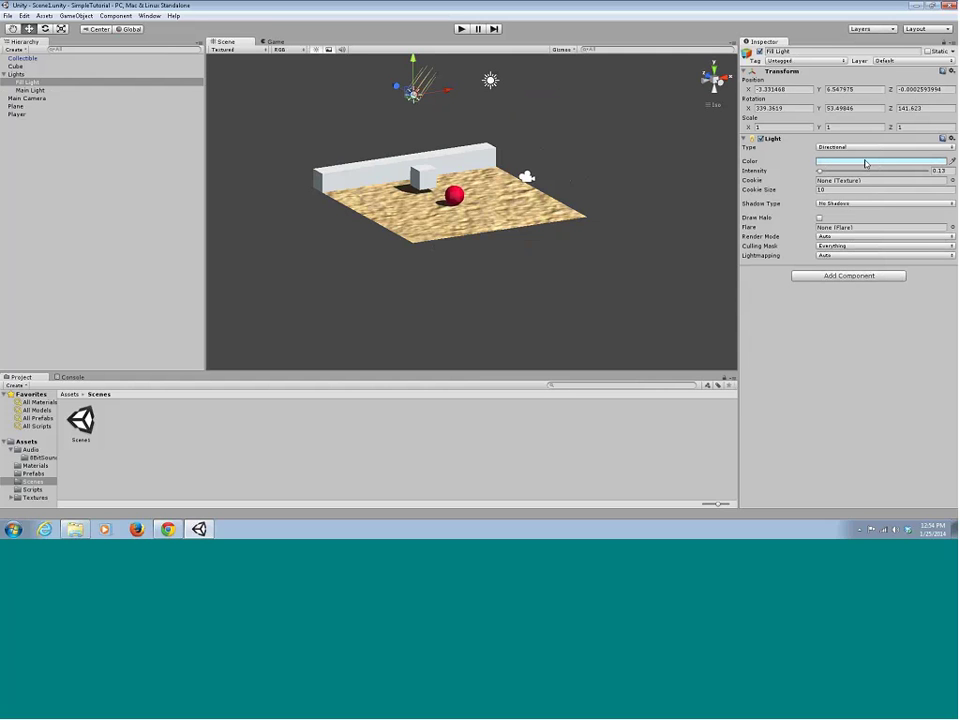
{"action": "left_click_drag", "start_coordinate": [476, 218], "coordinate": [461, 238], "text": "alt"}
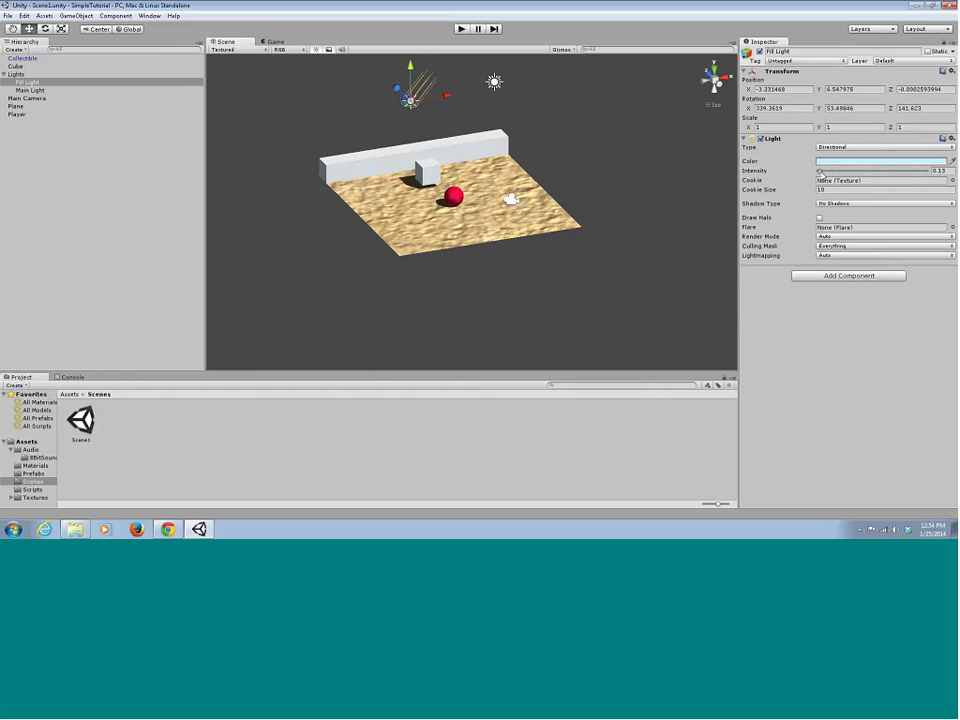
Set the Fill Light's intensity to 0.17 and view its effect on the scene from several angles.
{"action": "left_click_drag", "start_coordinate": [820, 171], "coordinate": [819, 171]}
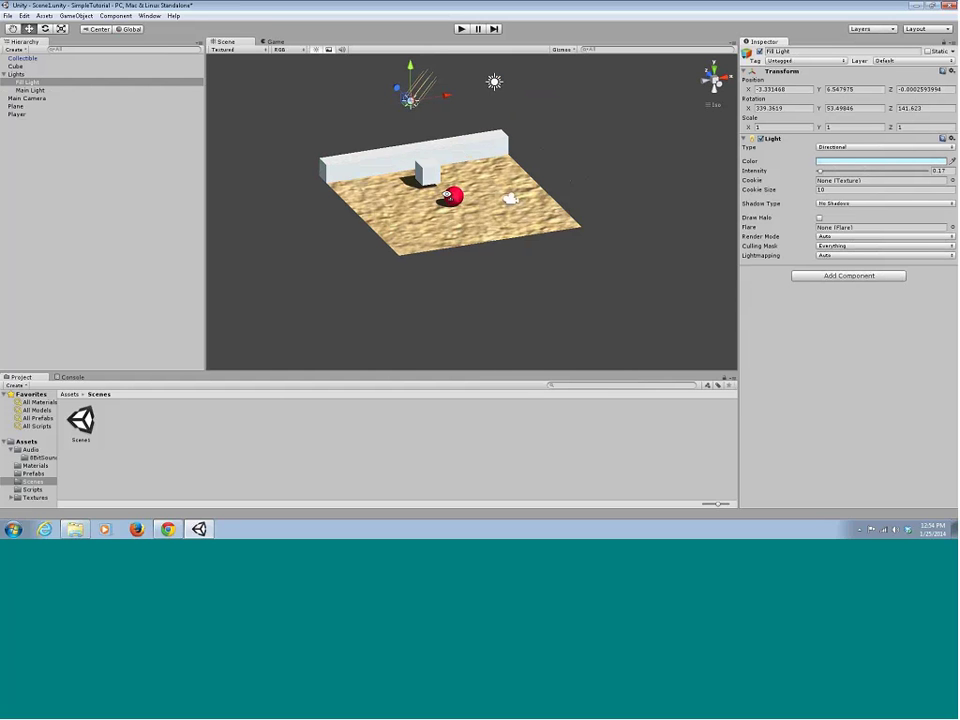
{"action": "left_click_drag", "start_coordinate": [511, 199], "coordinate": [325, 125], "text": "alt"}
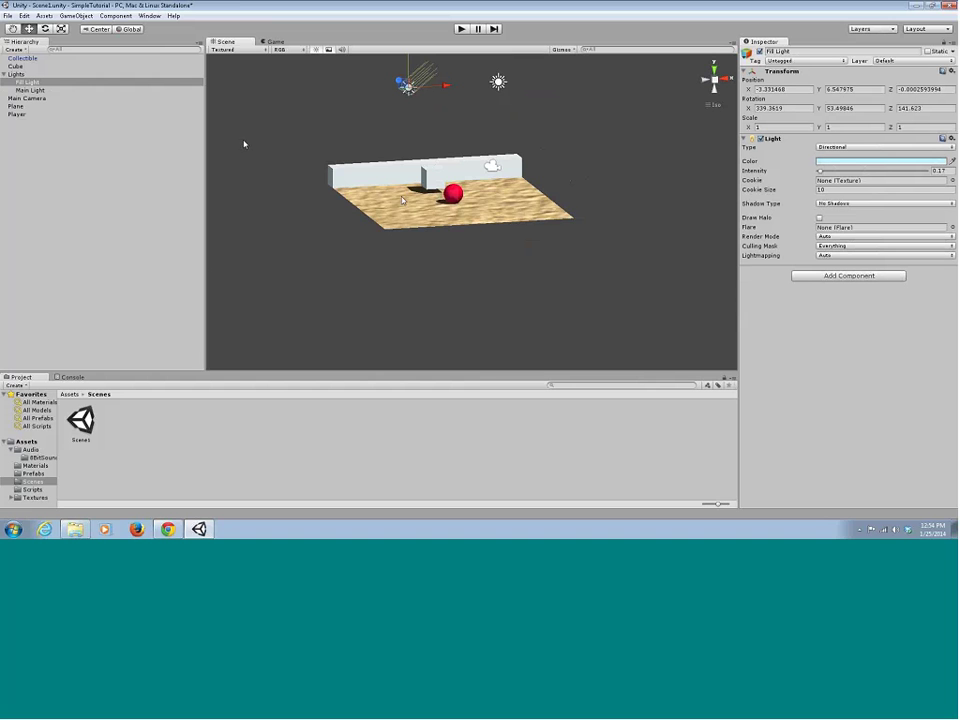
{"action": "left_click_drag", "start_coordinate": [242, 145], "coordinate": [429, 268], "text": "alt"}
Examine the Player ball's components, including the collider, rigidbody, Player Controller script and renderer, and collapse the Audio Source.
{"action": "left_click", "coordinate": [450, 199]}
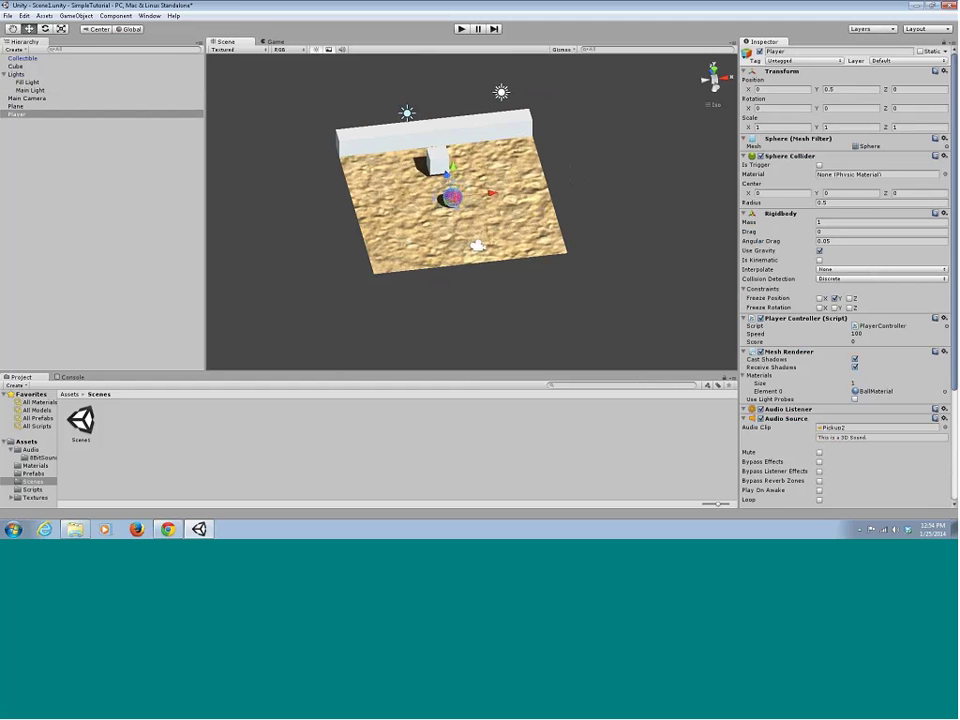
{"action": "scroll", "coordinate": [953, 262], "scroll_direction": "down", "scroll_amount": 3}
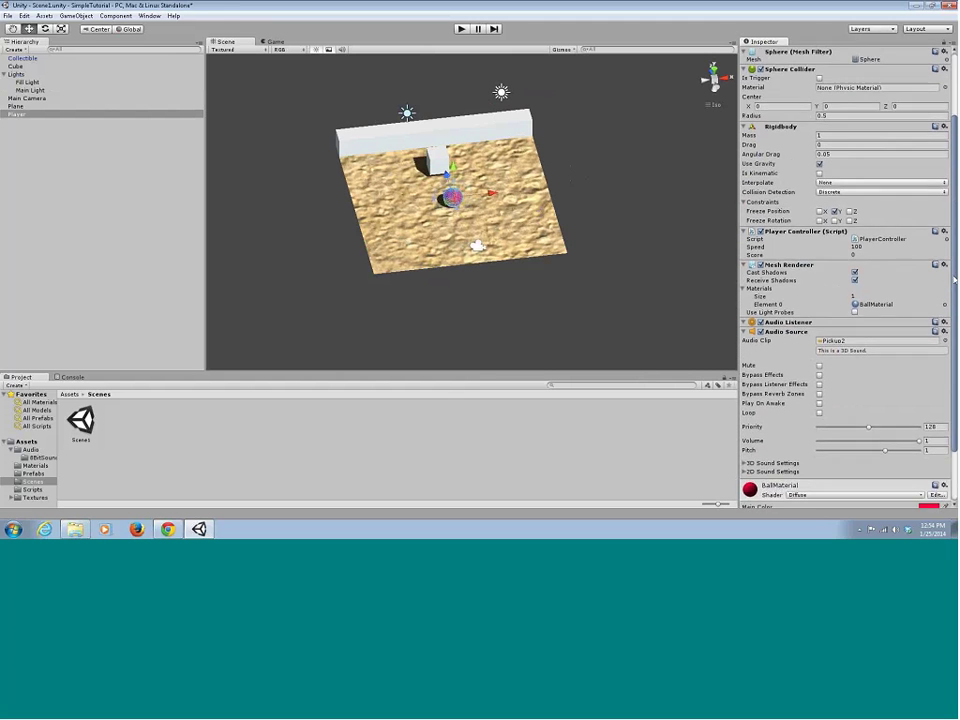
{"action": "scroll", "coordinate": [953, 262], "scroll_direction": "up", "scroll_amount": 3}
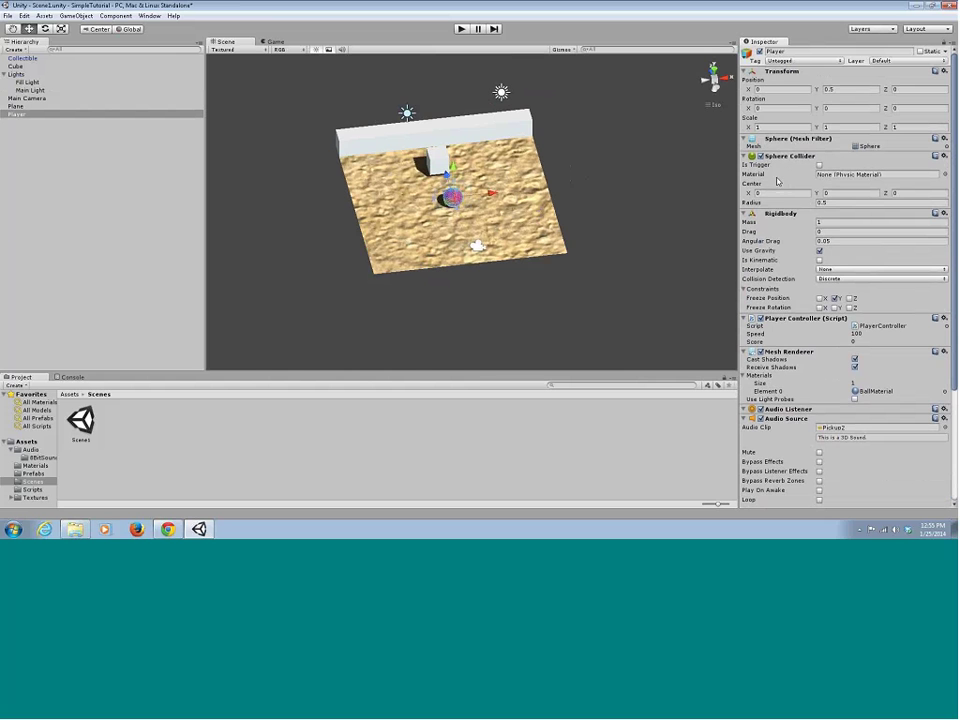
{"action": "scroll", "coordinate": [955, 258], "scroll_direction": "down", "scroll_amount": 5}
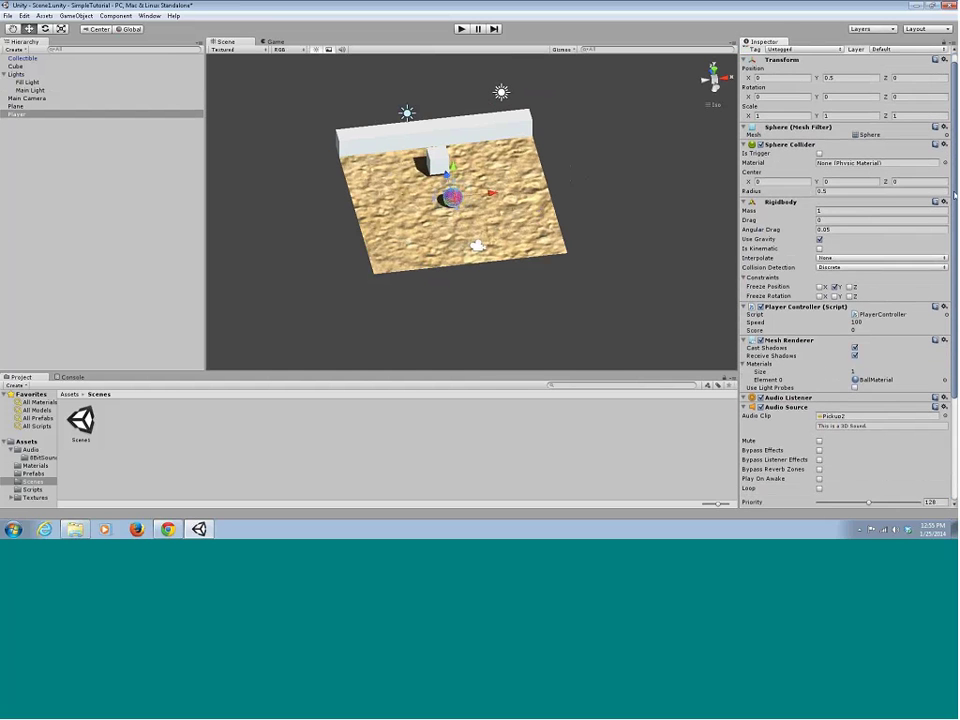
{"action": "scroll", "coordinate": [770, 341], "scroll_direction": "up", "scroll_amount": 2}
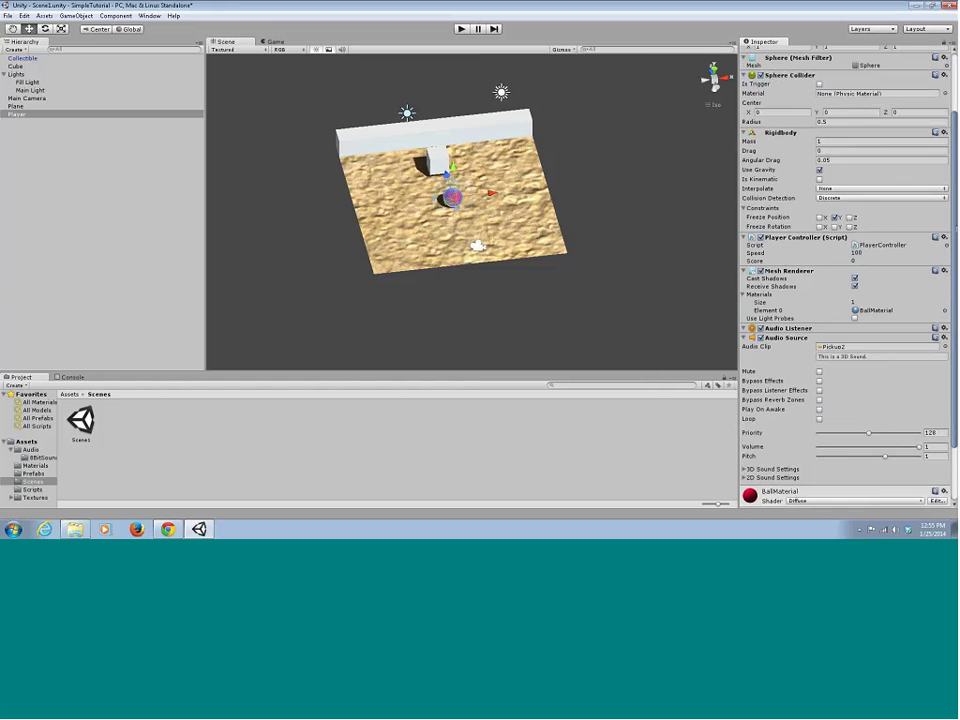
{"action": "left_click", "coordinate": [745, 340]}
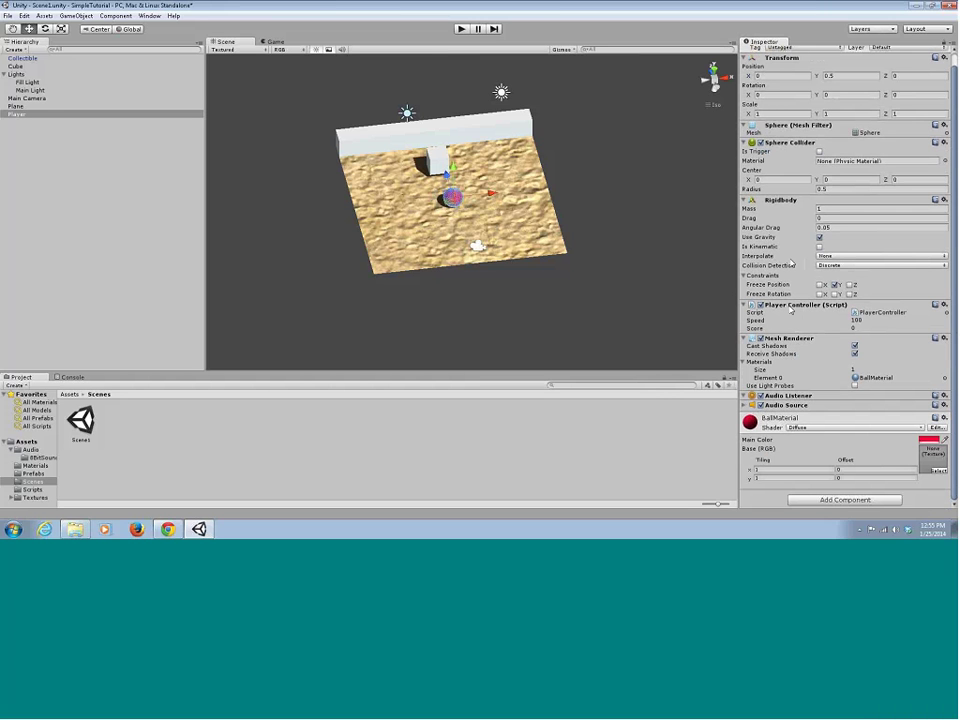
{"action": "left_click", "coordinate": [745, 305]}
{"action": "left_click", "coordinate": [744, 319]}
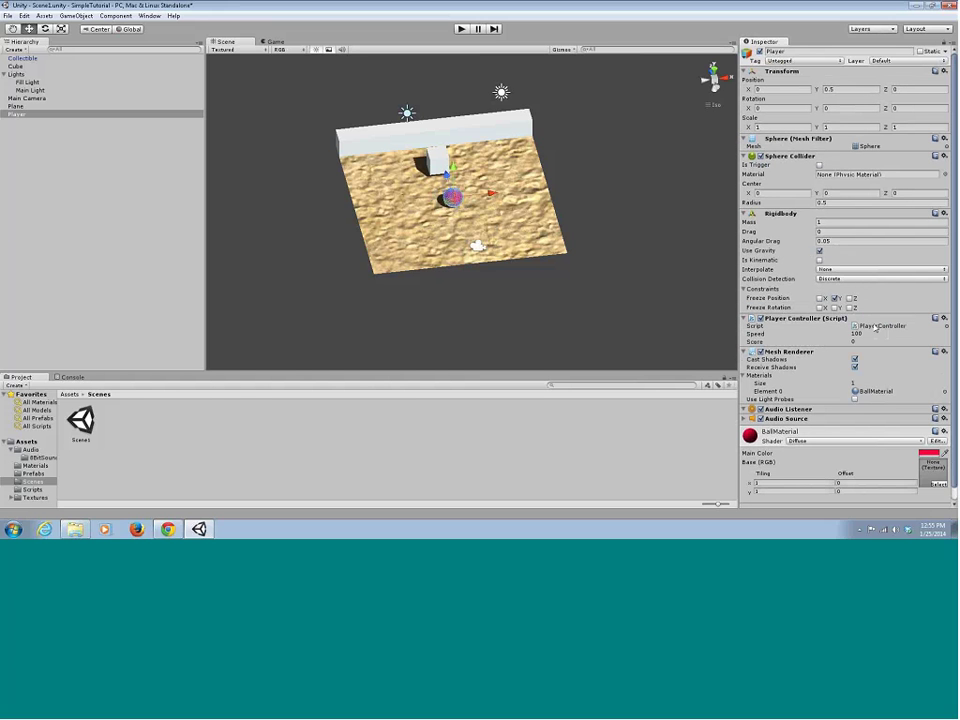
Locate the Player's PlayerController script in the project and open it in MonoDevelop.
{"action": "left_click", "coordinate": [875, 327]}
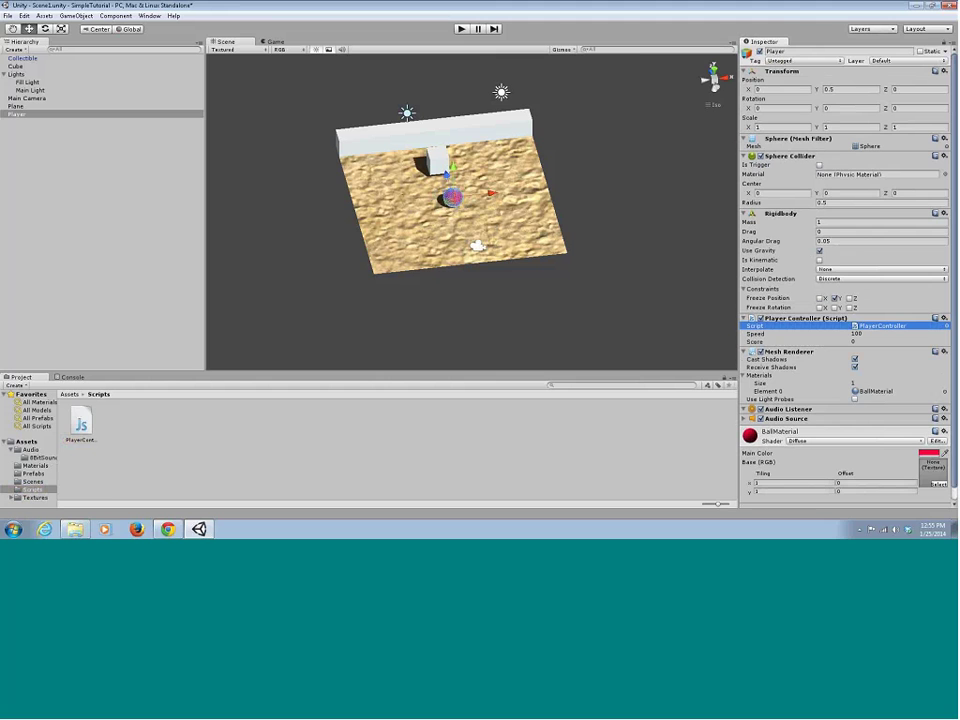
{"action": "left_click", "coordinate": [81, 424]}
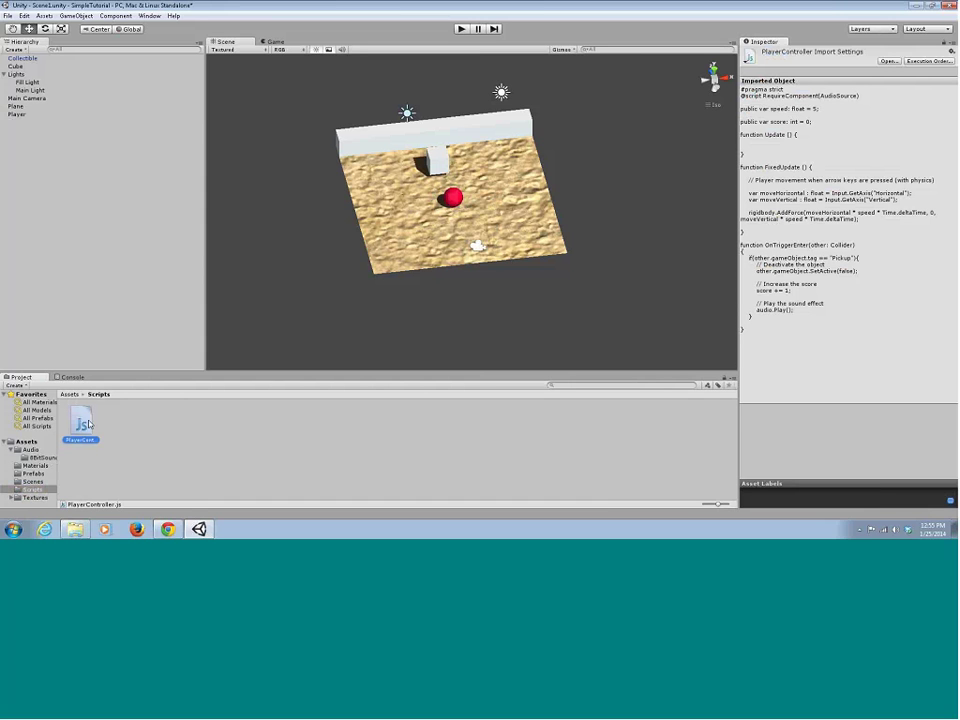
{"action": "left_click", "coordinate": [105, 422]}
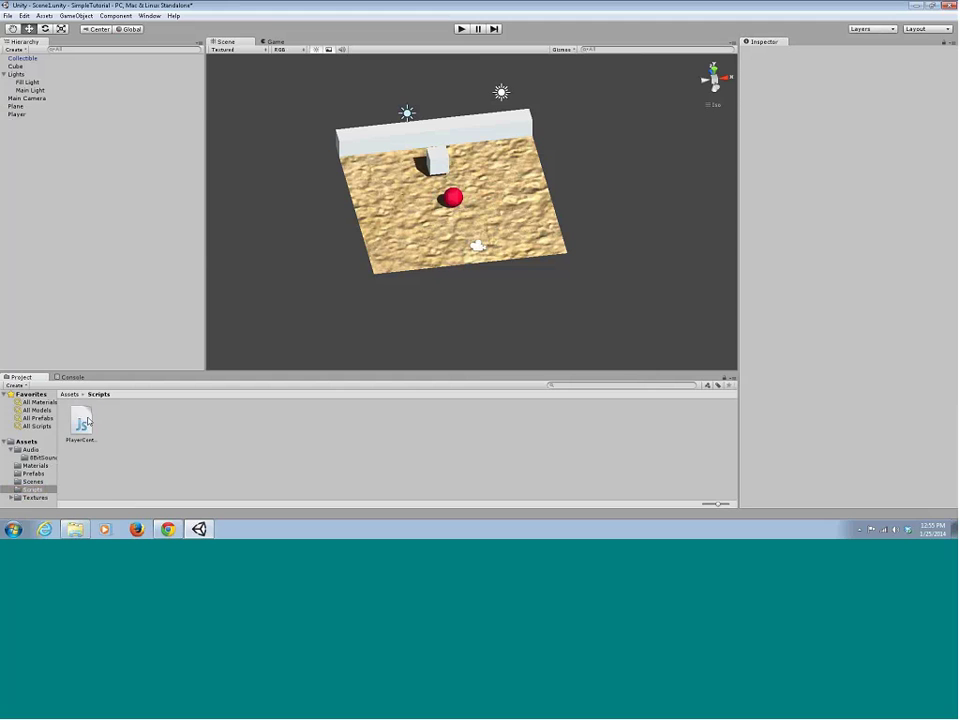
{"action": "left_click", "coordinate": [87, 422]}
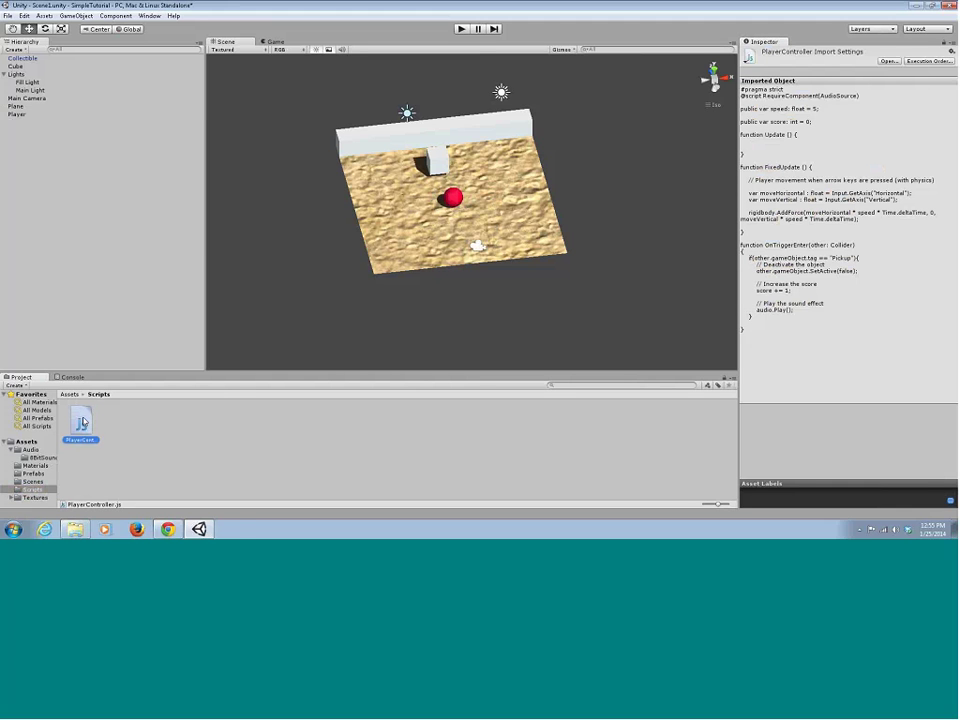
{"action": "right_click", "coordinate": [83, 423]}
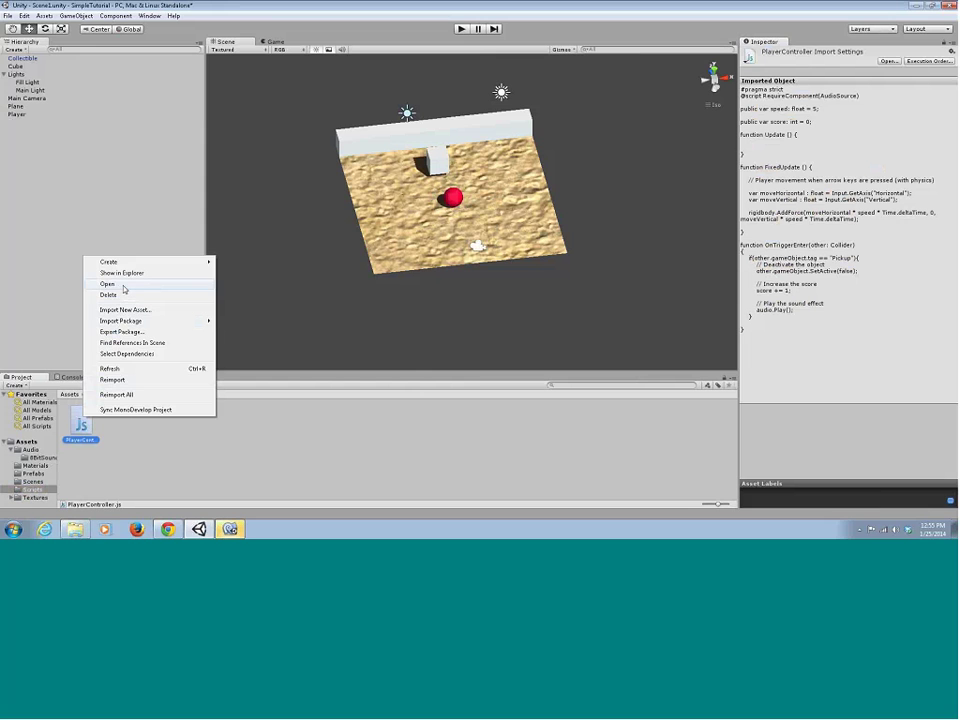
{"action": "left_click", "coordinate": [123, 285]}
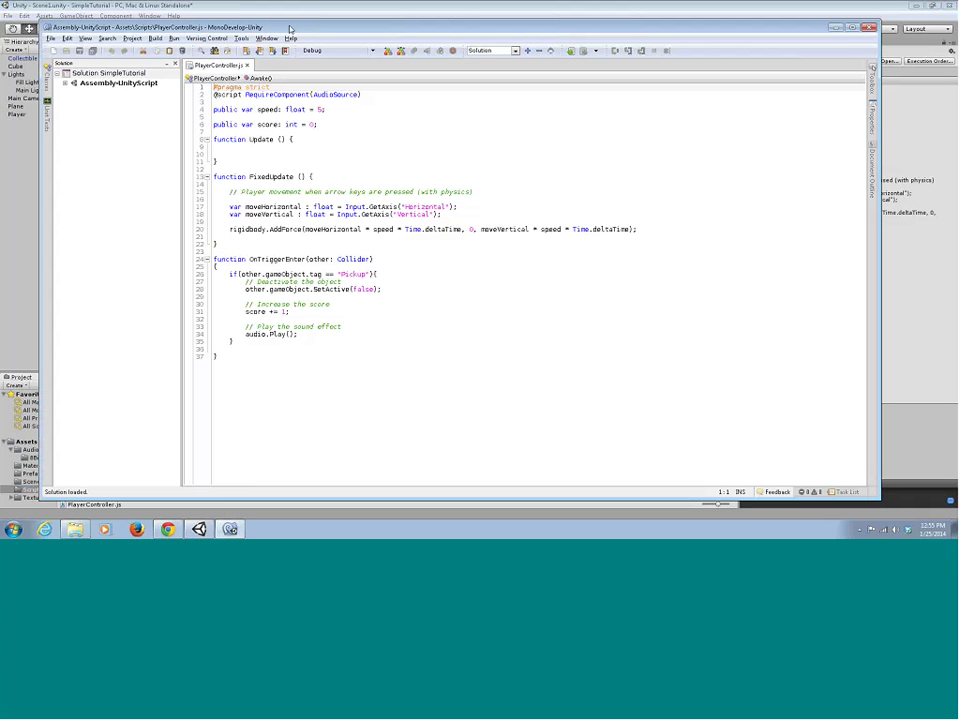
{"action": "left_click_drag", "start_coordinate": [289, 28], "coordinate": [277, 17]}
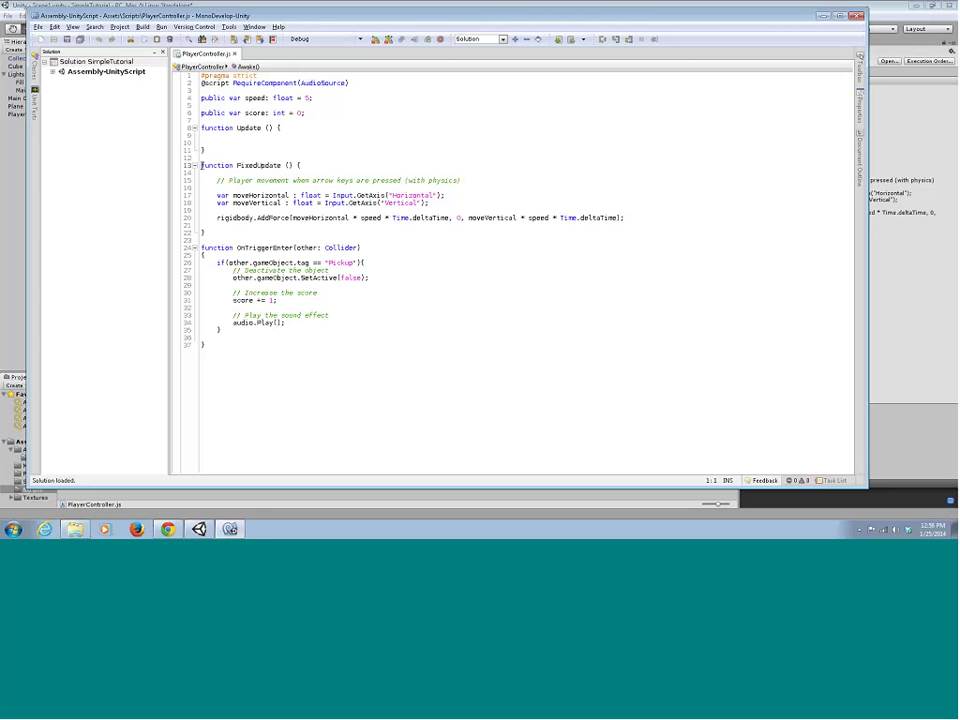
Highlight the FixedUpdate function declaration in the PlayerController script.
{"action": "left_click_drag", "start_coordinate": [201, 165], "coordinate": [278, 166]}
{"action": "left_click", "coordinate": [279, 165]}
{"action": "left_click", "coordinate": [281, 165]}
{"action": "double_click", "coordinate": [237, 166]}
{"action": "left_click", "coordinate": [239, 165]}
{"action": "double_click", "coordinate": [239, 165]}
{"action": "key", "text": "shift+Left"}
Examine the horizontal and vertical Input.GetAxis calls assigned to the two movement variables.
{"action": "left_click_drag", "start_coordinate": [233, 196], "coordinate": [441, 195]}
{"action": "left_click", "coordinate": [233, 196]}
{"action": "left_click", "coordinate": [332, 196]}
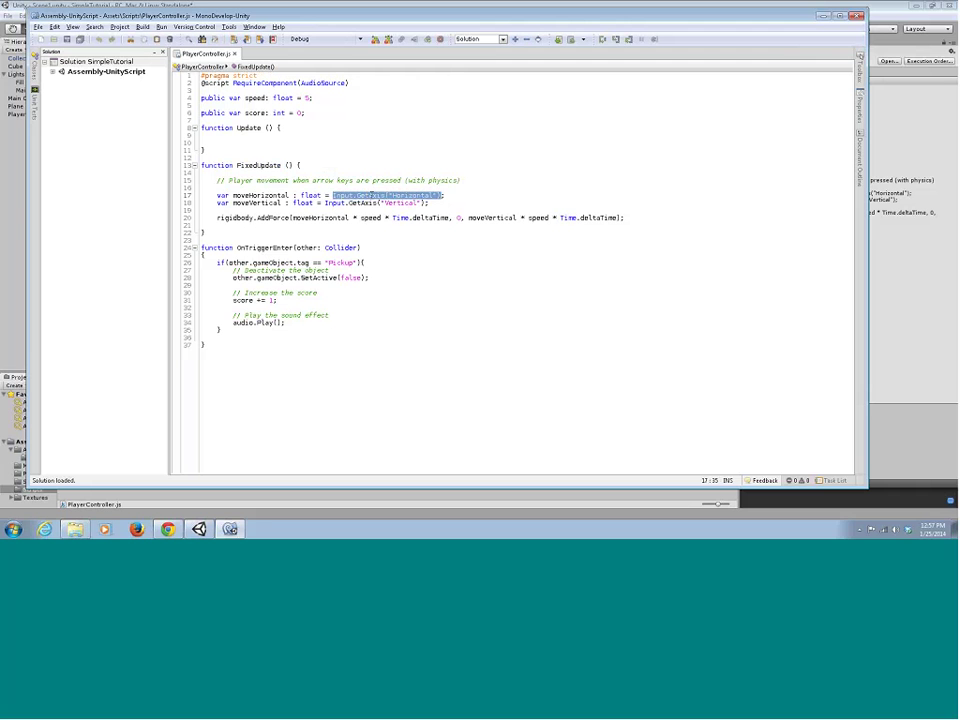
{"action": "left_click_drag", "start_coordinate": [333, 196], "coordinate": [440, 196]}
{"action": "double_click", "coordinate": [338, 203]}
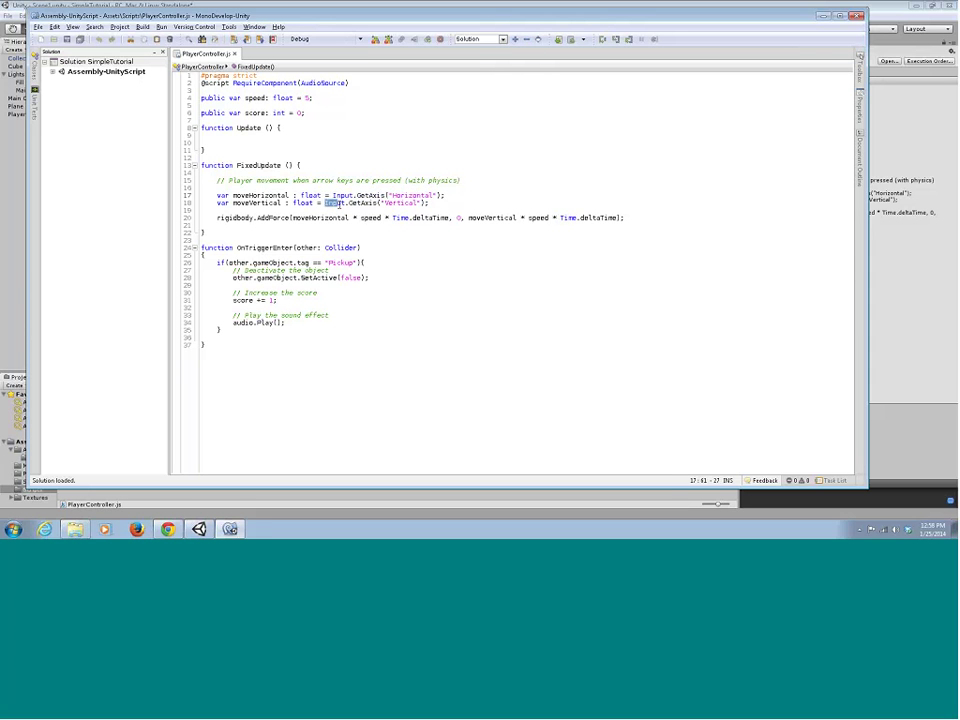
{"action": "left_click_drag", "start_coordinate": [340, 204], "coordinate": [401, 207]}
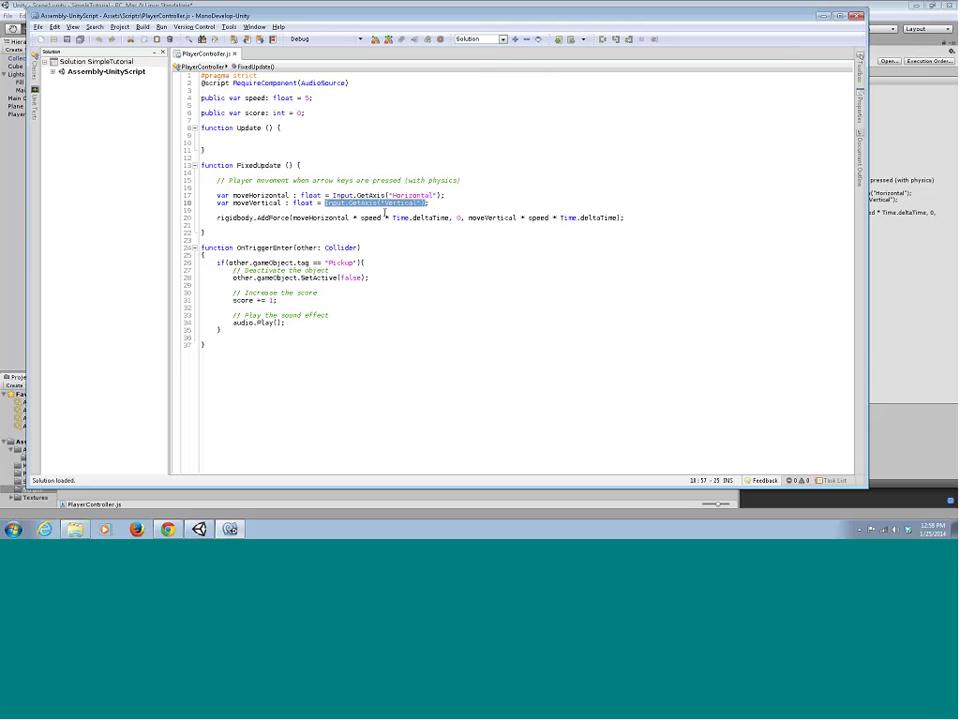
Review the moveHorizontal and moveVertical variable declarations inside the FixedUpdate function.
{"action": "left_click", "coordinate": [218, 217]}
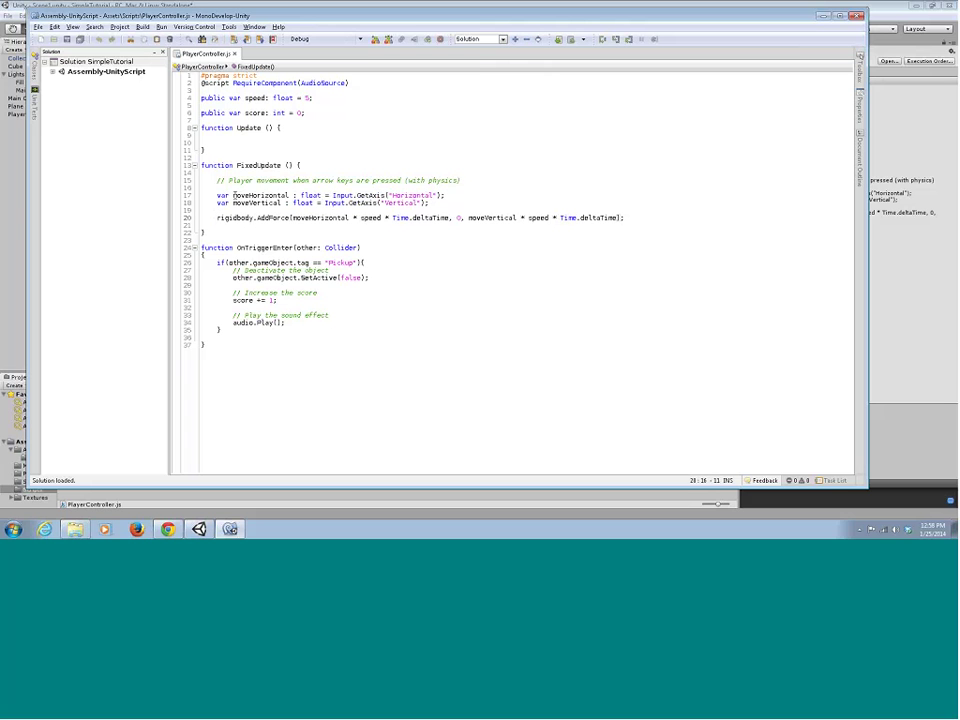
{"action": "left_click", "coordinate": [290, 195]}
{"action": "mouse_move", "coordinate": [235, 202]}
{"action": "left_mouse_down"}
{"action": "mouse_move", "coordinate": [272, 203]}
{"action": "mouse_move", "coordinate": [233, 204]}
{"action": "left_mouse_up"}
{"action": "left_click", "coordinate": [237, 203]}
{"action": "key", "text": "Right"}
{"action": "left_click", "coordinate": [225, 203]}
{"action": "left_click_drag", "start_coordinate": [237, 165], "coordinate": [258, 165]}
{"action": "left_click", "coordinate": [246, 164]}
Examine the rigidbody.AddForce call and its moveHorizontal argument.
{"action": "left_click", "coordinate": [290, 217]}
{"action": "left_click_drag", "start_coordinate": [217, 217], "coordinate": [288, 217]}
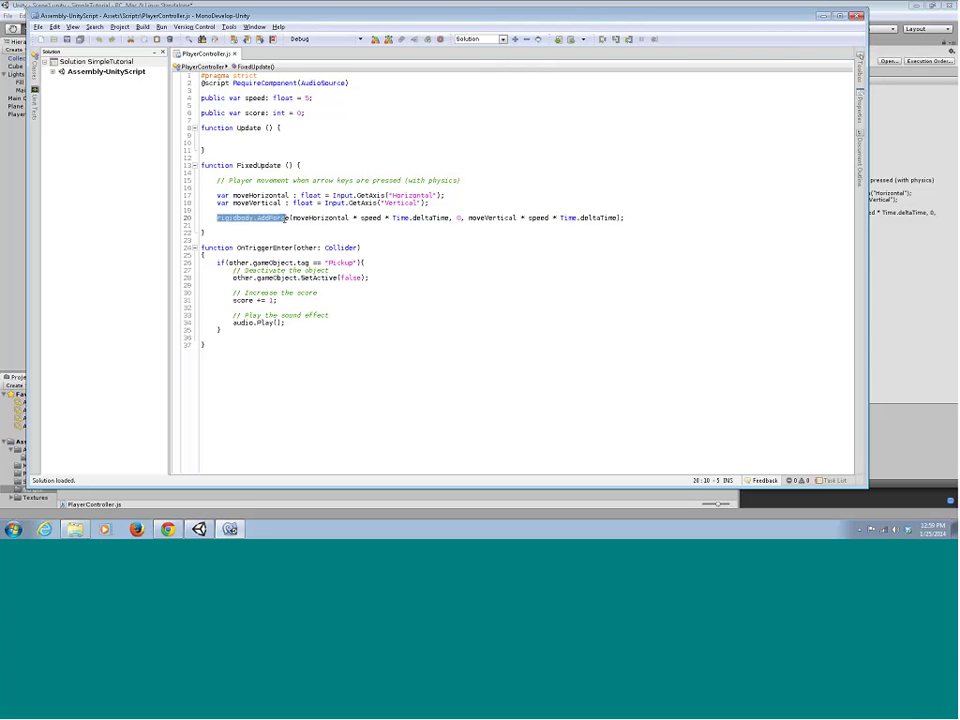
{"action": "double_click", "coordinate": [274, 217]}
{"action": "left_click", "coordinate": [309, 238]}
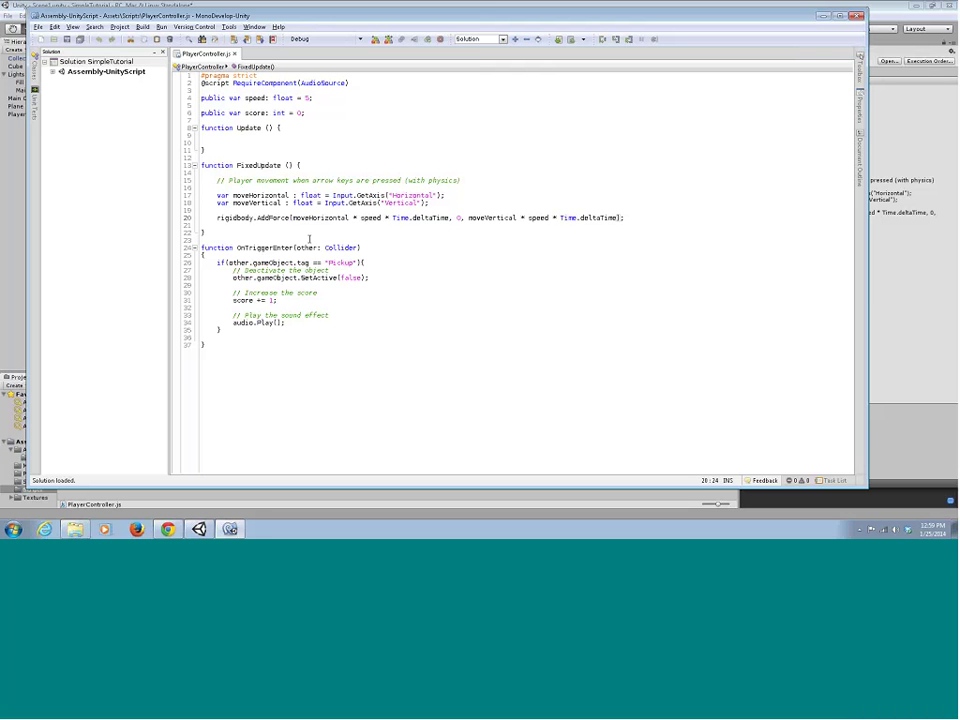
{"action": "left_click", "coordinate": [293, 216]}
{"action": "left_click", "coordinate": [296, 216]}
{"action": "double_click", "coordinate": [296, 217]}
Trace the speed variable to its declaration, set its default value to 10 and save the script.
{"action": "double_click", "coordinate": [370, 218]}
{"action": "key", "text": "F12"}
{"action": "double_click", "coordinate": [368, 217]}
{"action": "left_click", "coordinate": [308, 98]}
{"action": "type", "text": "10"}
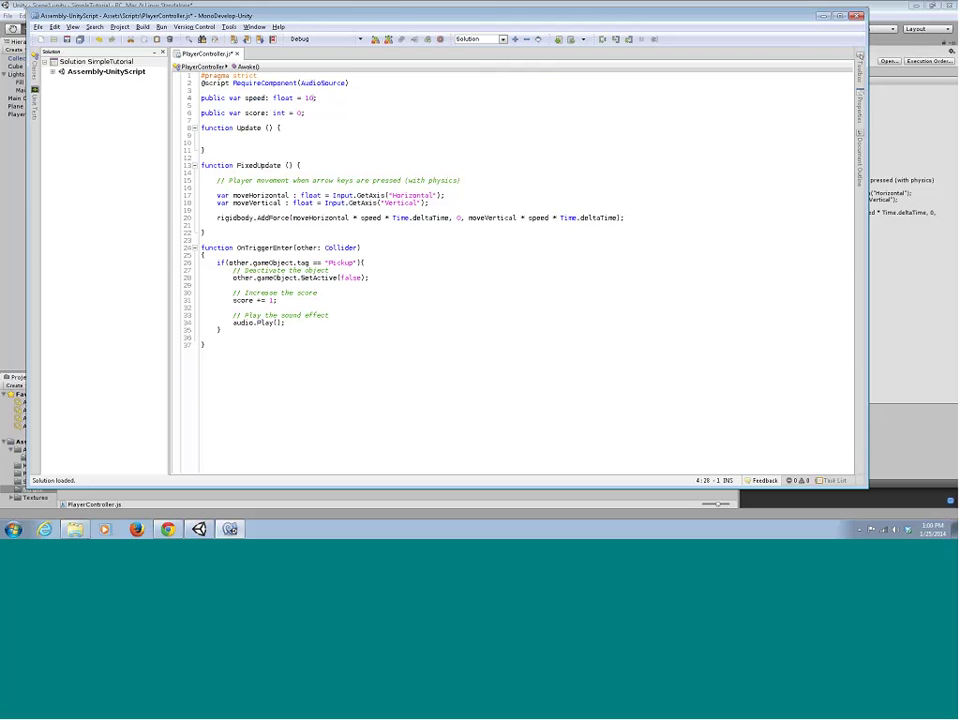
{"action": "key", "text": "ctrl+s"}
Examine the Time.deltaTime multiplier and the other arguments of the AddForce call.
{"action": "left_click_drag", "start_coordinate": [392, 217], "coordinate": [449, 217]}
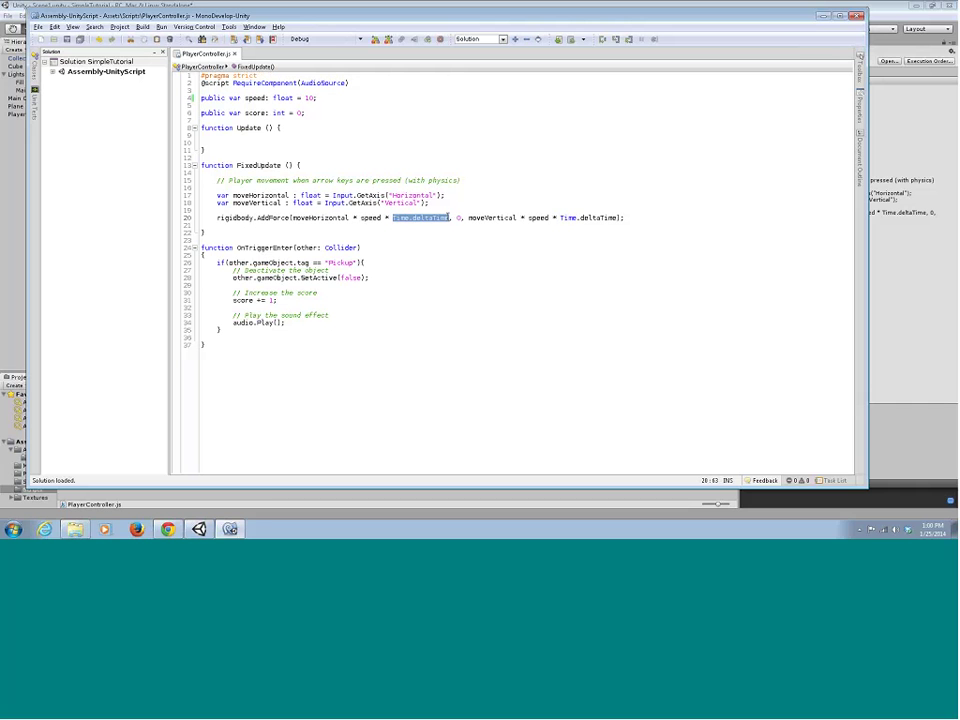
{"action": "left_click", "coordinate": [392, 217]}
{"action": "left_click_drag", "start_coordinate": [392, 217], "coordinate": [449, 217]}
{"action": "left_click", "coordinate": [449, 217]}
{"action": "left_click_drag", "start_coordinate": [392, 217], "coordinate": [450, 217]}
{"action": "double_click", "coordinate": [413, 218]}
{"action": "left_click", "coordinate": [393, 219]}
{"action": "double_click", "coordinate": [306, 217]}
{"action": "left_click", "coordinate": [499, 212]}
{"action": "left_click", "coordinate": [466, 217]}
Switch to Unity, play-test the scene by rolling the red ball in all four directions across the plane, and end play mode.
{"action": "left_click", "coordinate": [272, 7]}
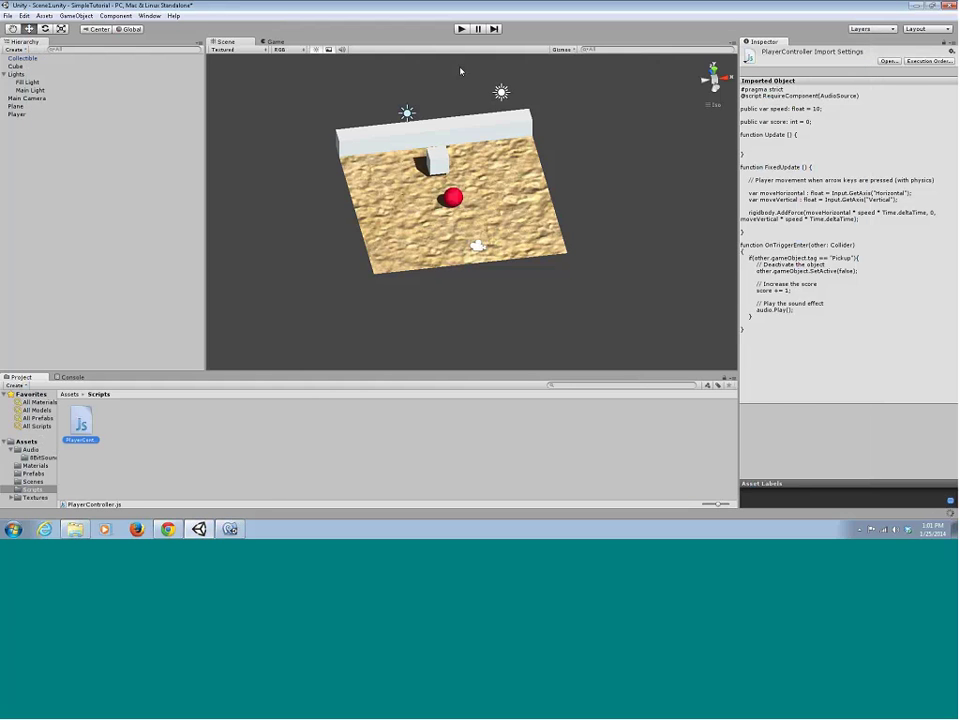
{"action": "left_click", "coordinate": [461, 29]}
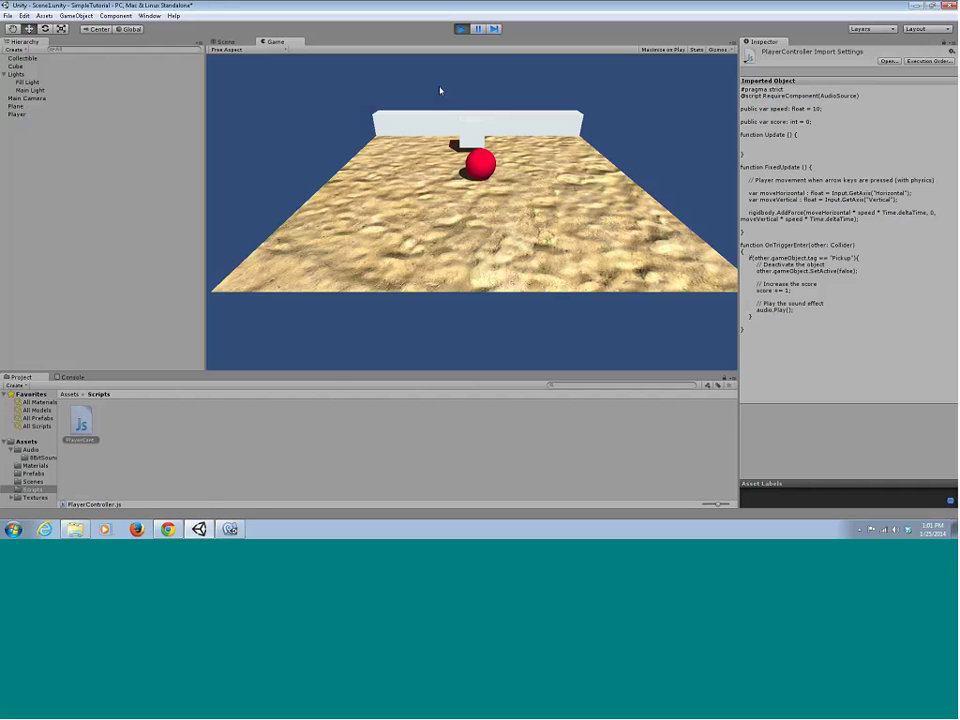
{"action": "key", "text": "Down"}
{"action": "key", "text": "Left"}
{"action": "key", "text": "Right"}
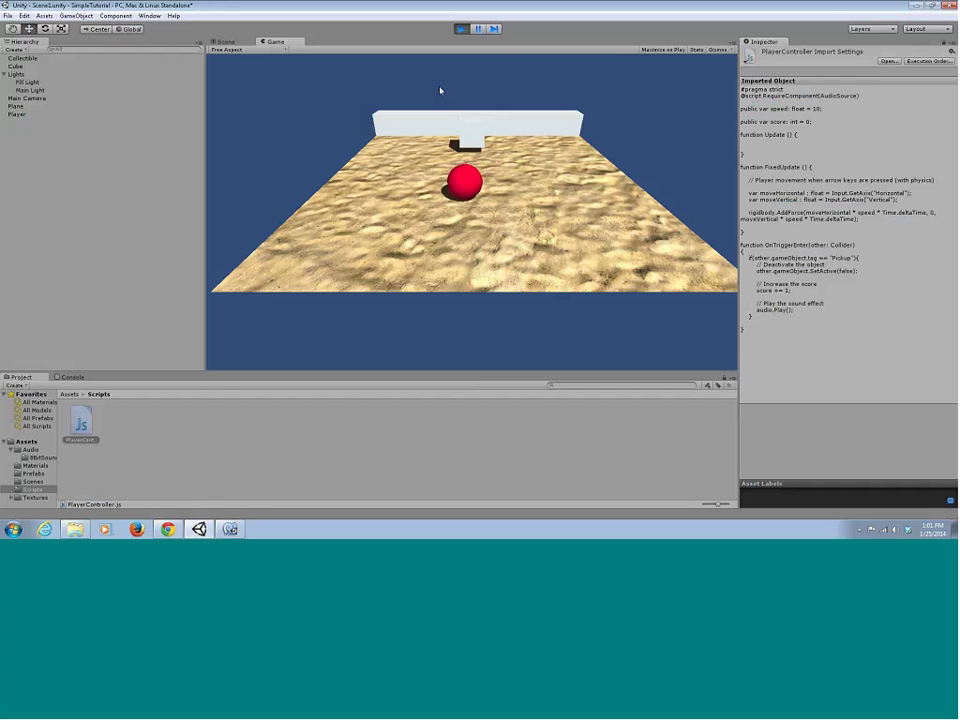
{"action": "key", "text": "Left"}
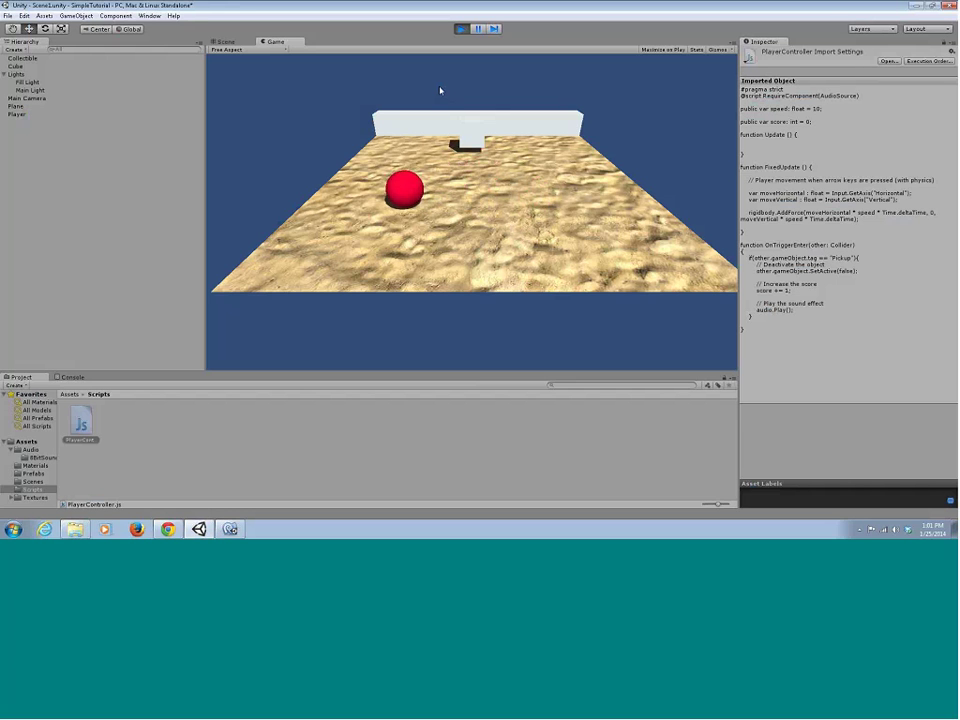
{"action": "key", "text": "Right"}
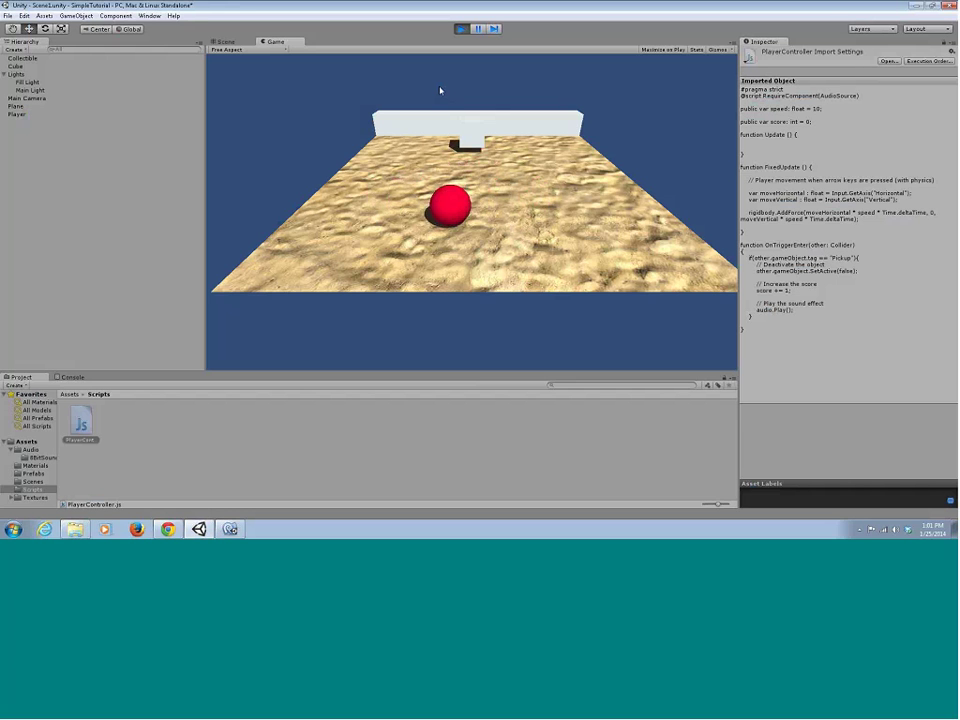
{"action": "key", "text": "Left"}
{"action": "key", "text": "Up"}
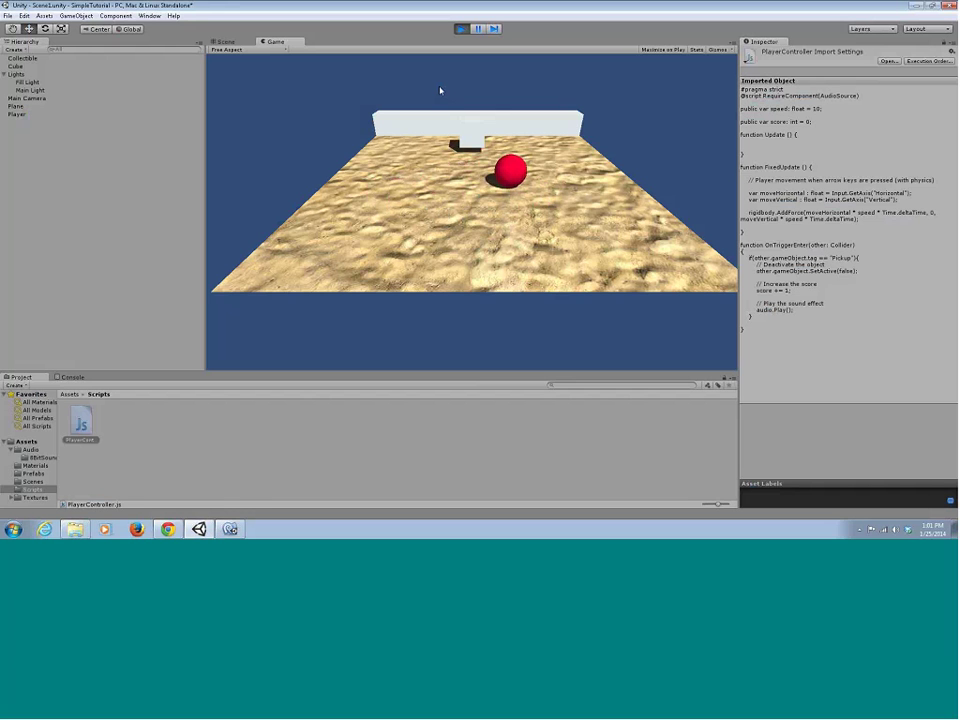
{"action": "key", "text": "Down"}
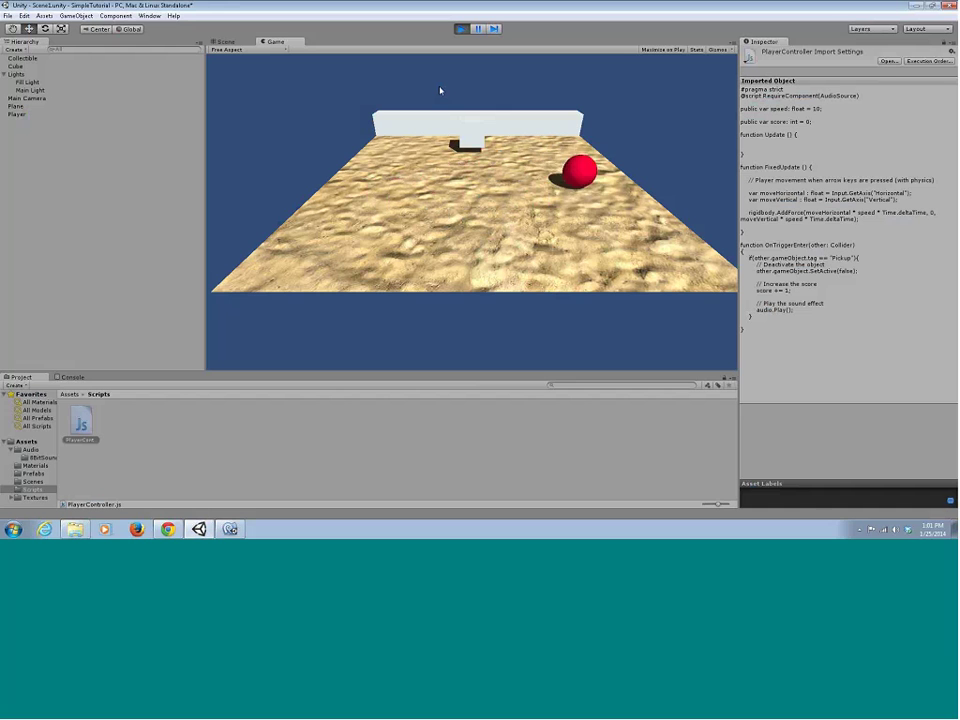
{"action": "key", "text": "Left"}
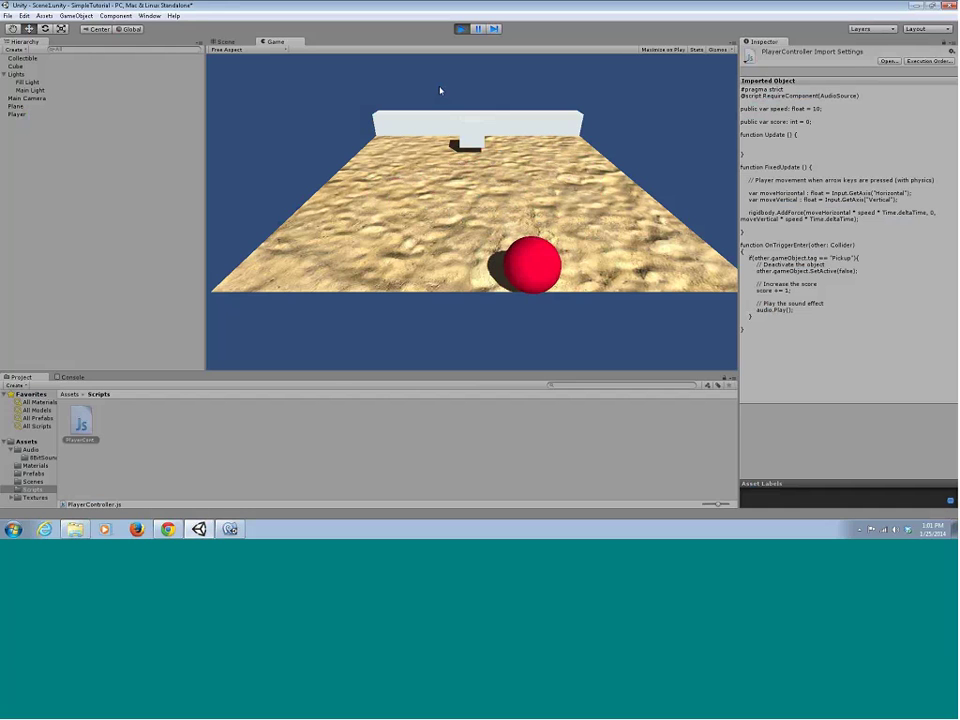
{"action": "key", "text": "Up"}
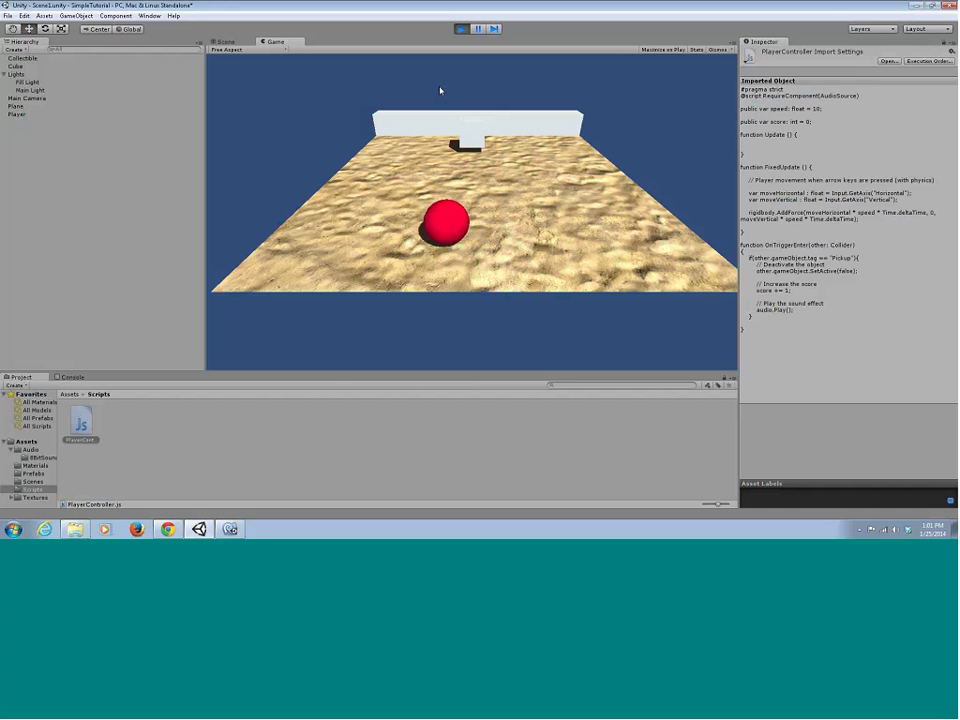
{"action": "key", "text": "Down"}
{"action": "key", "text": "Right"}
{"action": "key", "text": "Up"}
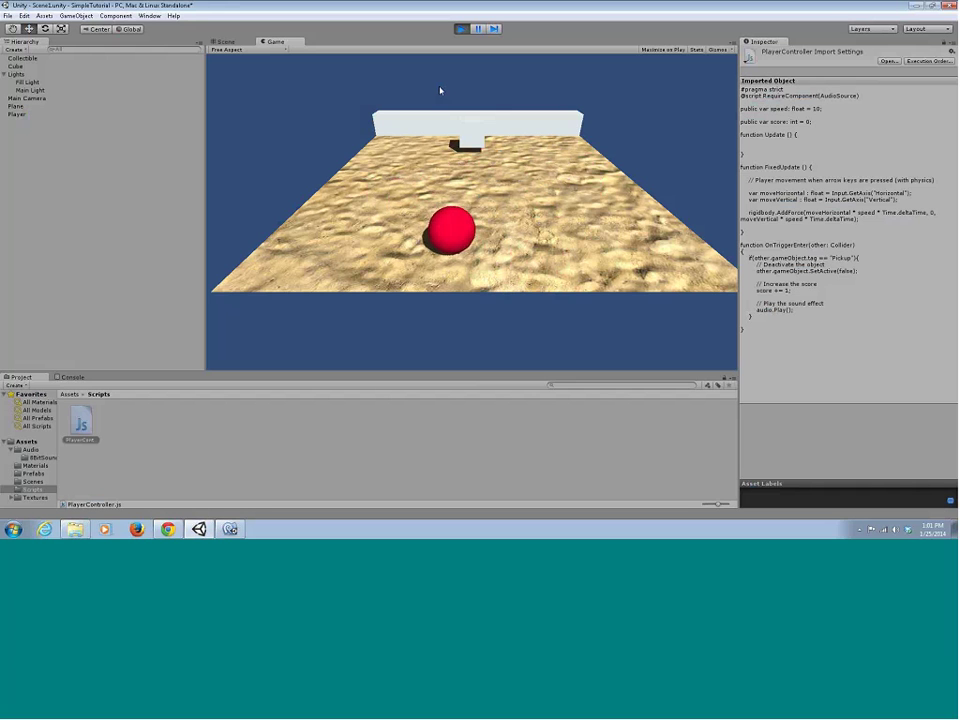
{"action": "key", "text": "Left"}
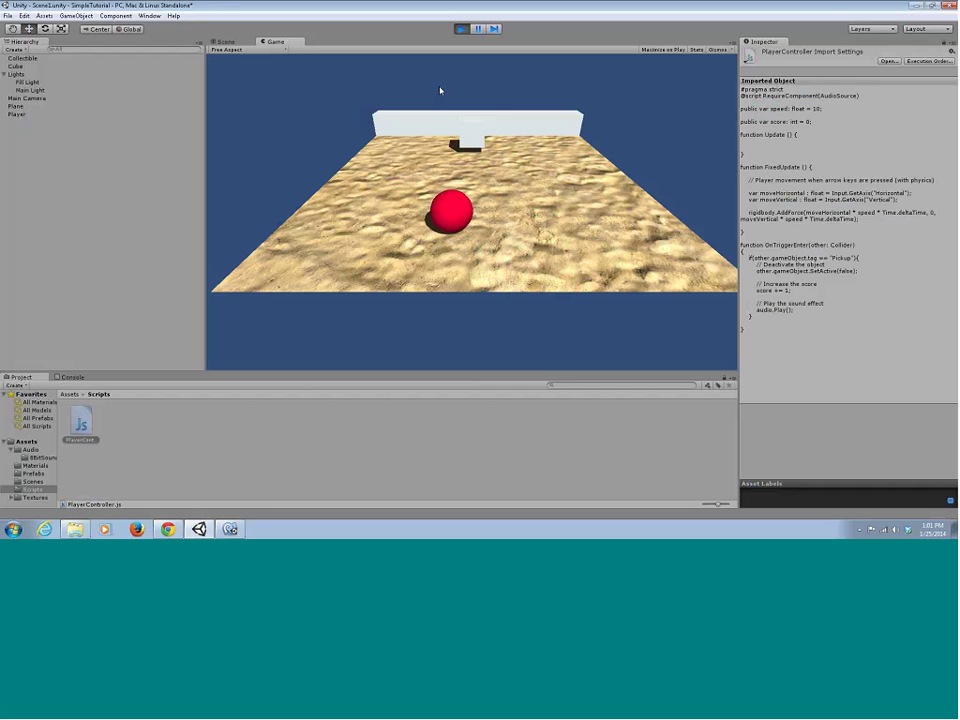
{"action": "left_click", "coordinate": [460, 30]}
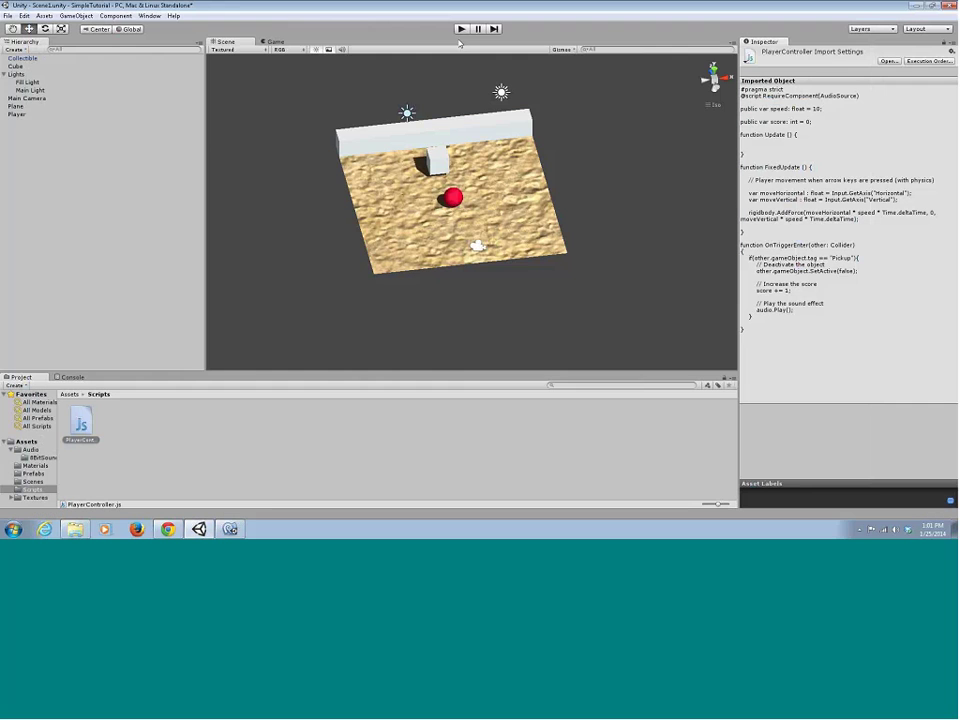